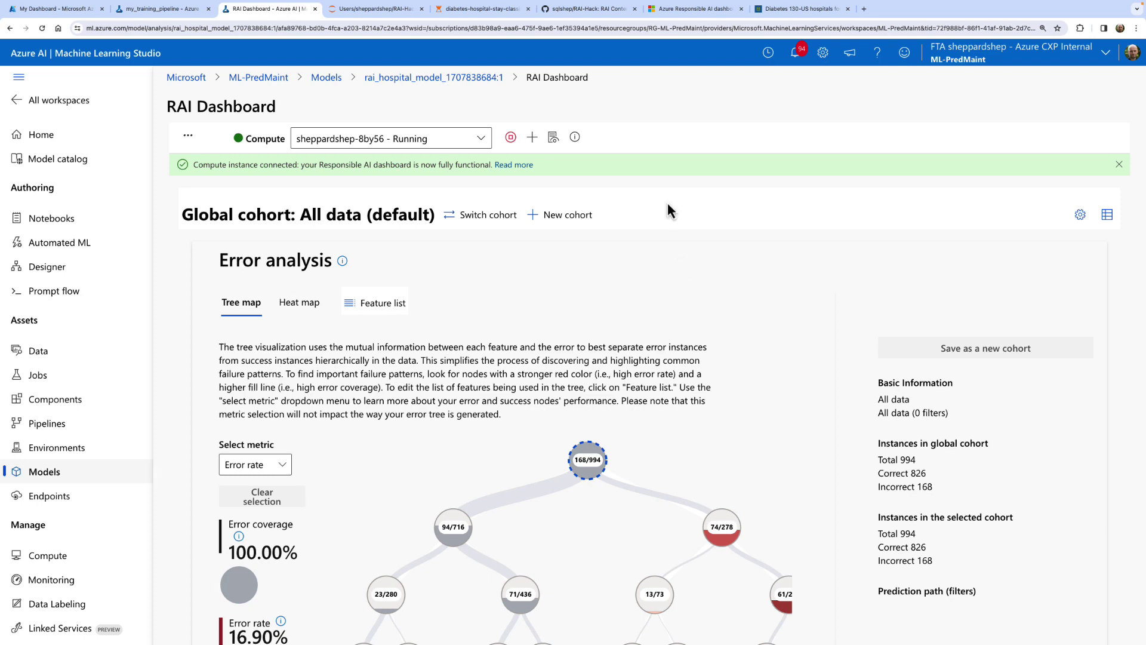
Review the Diabetes 130-US hospitals dataset page at the UCI repository, including its description, additional information and Variables Table.
{"action": "left_click", "coordinate": [800, 8]}
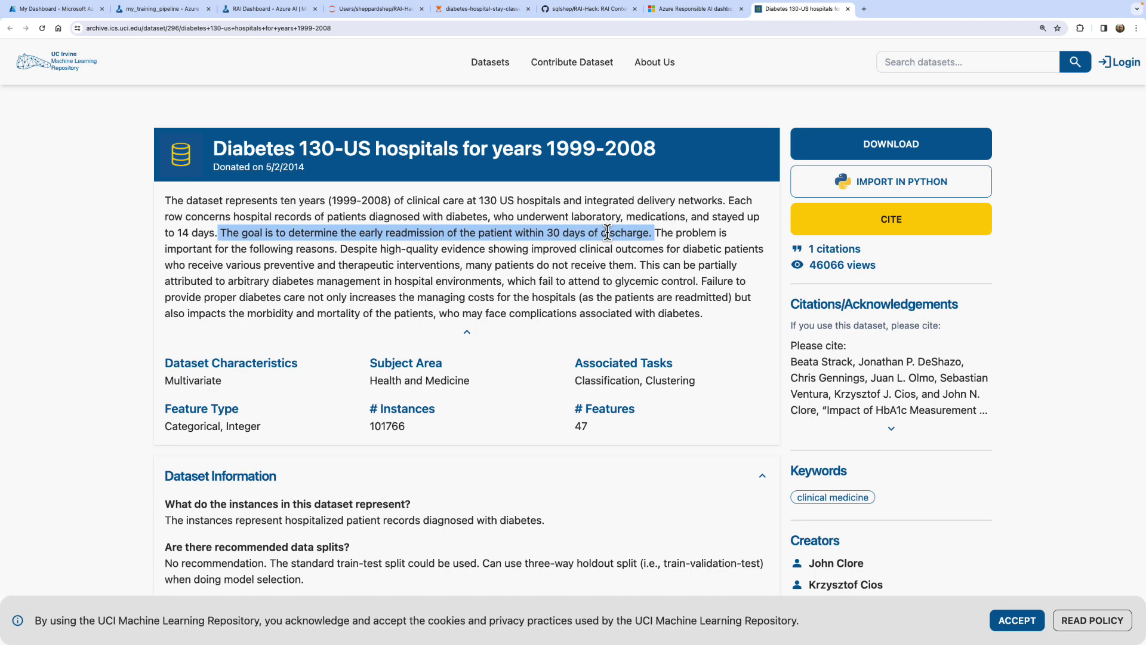
{"action": "scroll", "coordinate": [550, 367], "scroll_direction": "down", "scroll_amount": 9}
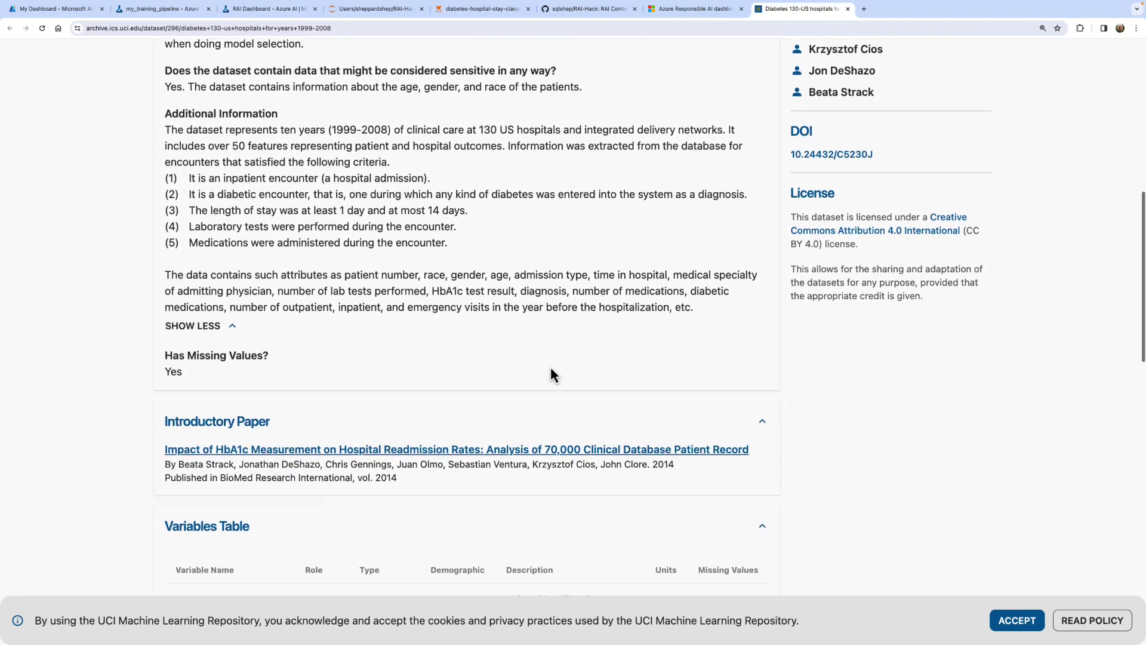
{"action": "scroll", "coordinate": [550, 375], "scroll_direction": "down", "scroll_amount": 5}
{"action": "scroll", "coordinate": [123, 406], "scroll_direction": "down", "scroll_amount": 2}
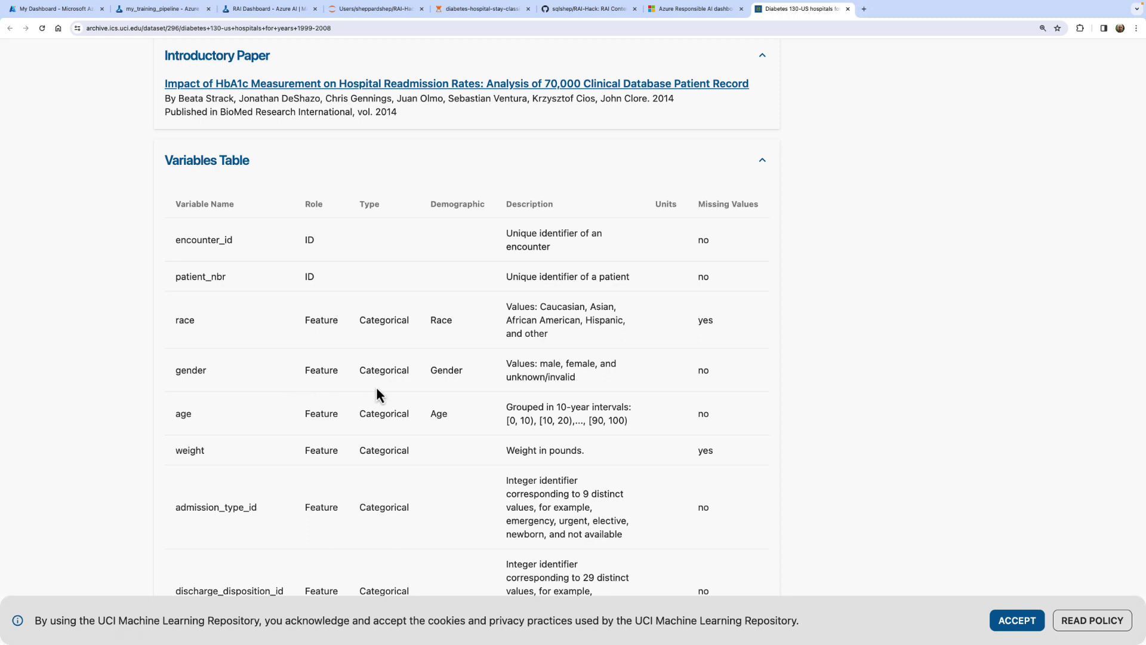
{"action": "scroll", "coordinate": [377, 389], "scroll_direction": "down", "scroll_amount": 1}
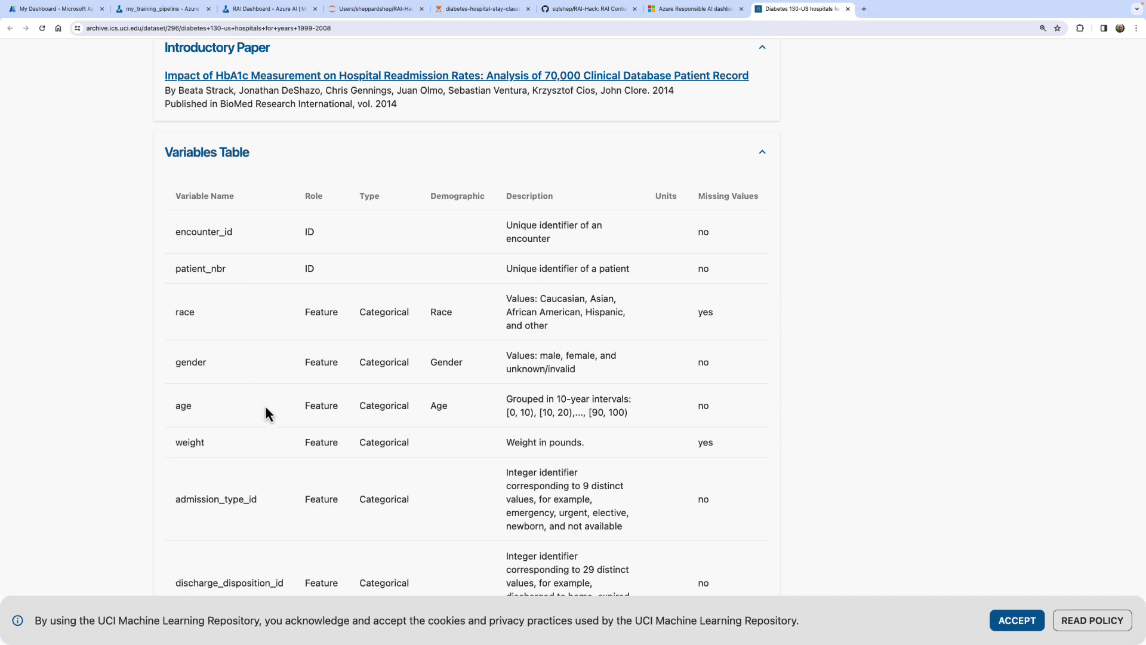
{"action": "scroll", "coordinate": [265, 406], "scroll_direction": "down", "scroll_amount": 3}
{"action": "scroll", "coordinate": [265, 406], "scroll_direction": "down", "scroll_amount": 3}
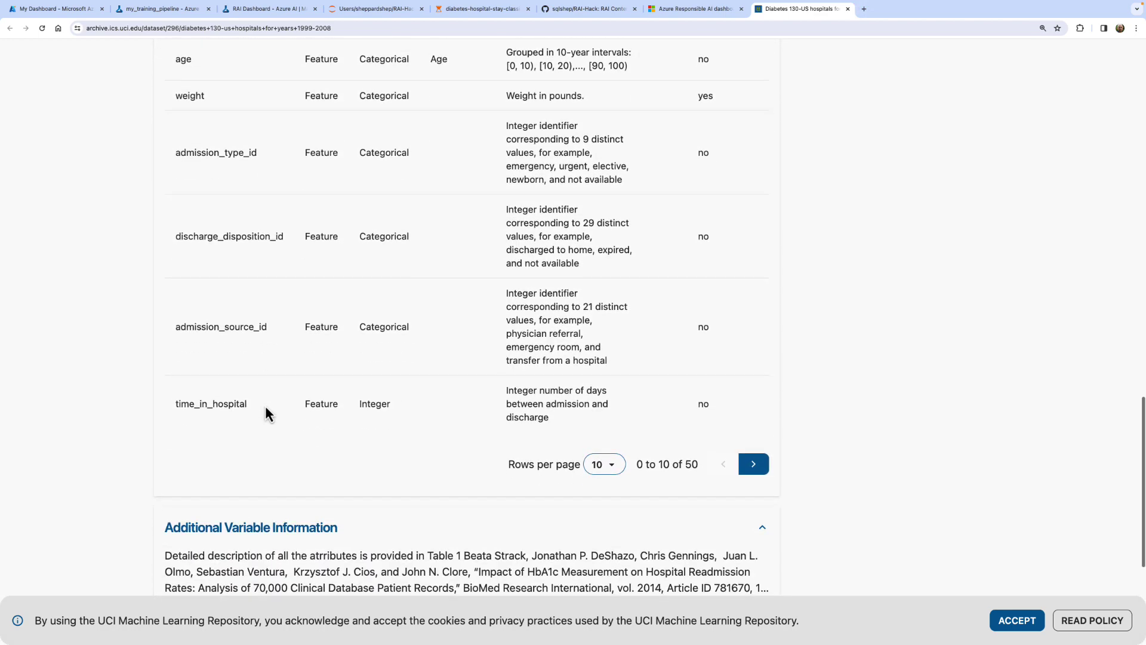
{"action": "scroll", "coordinate": [265, 406], "scroll_direction": "up", "scroll_amount": 3}
{"action": "scroll", "coordinate": [266, 407], "scroll_direction": "up", "scroll_amount": 15}
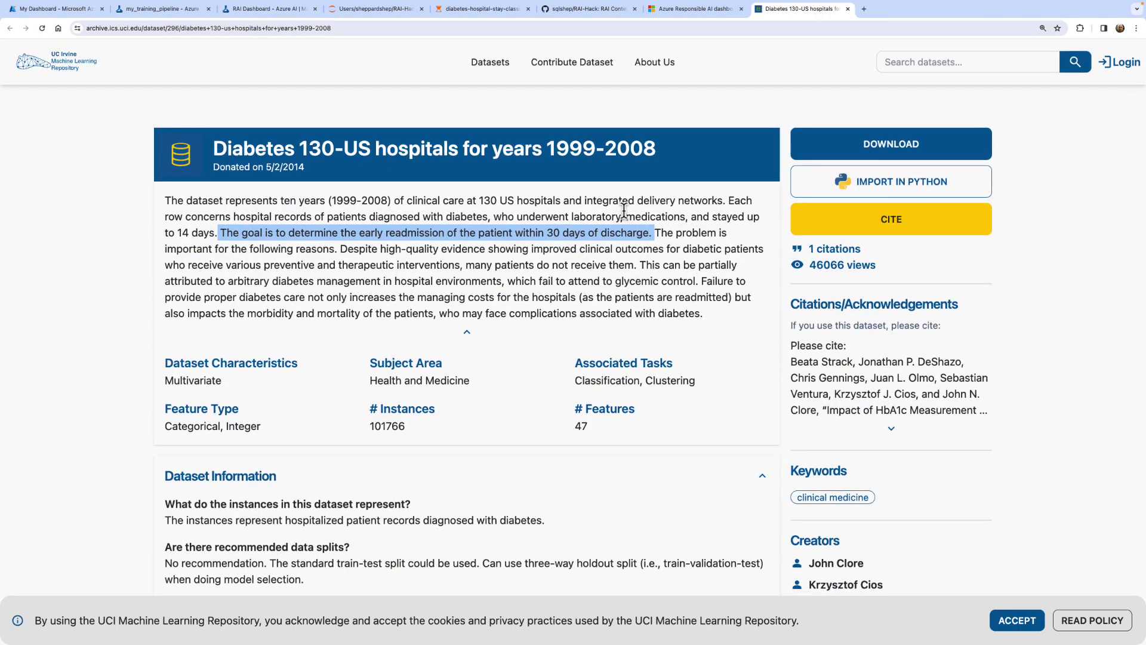
Return to the RAI Dashboard in Azure Machine Learning Studio and view its Error analysis section.
{"action": "left_click", "coordinate": [276, 10]}
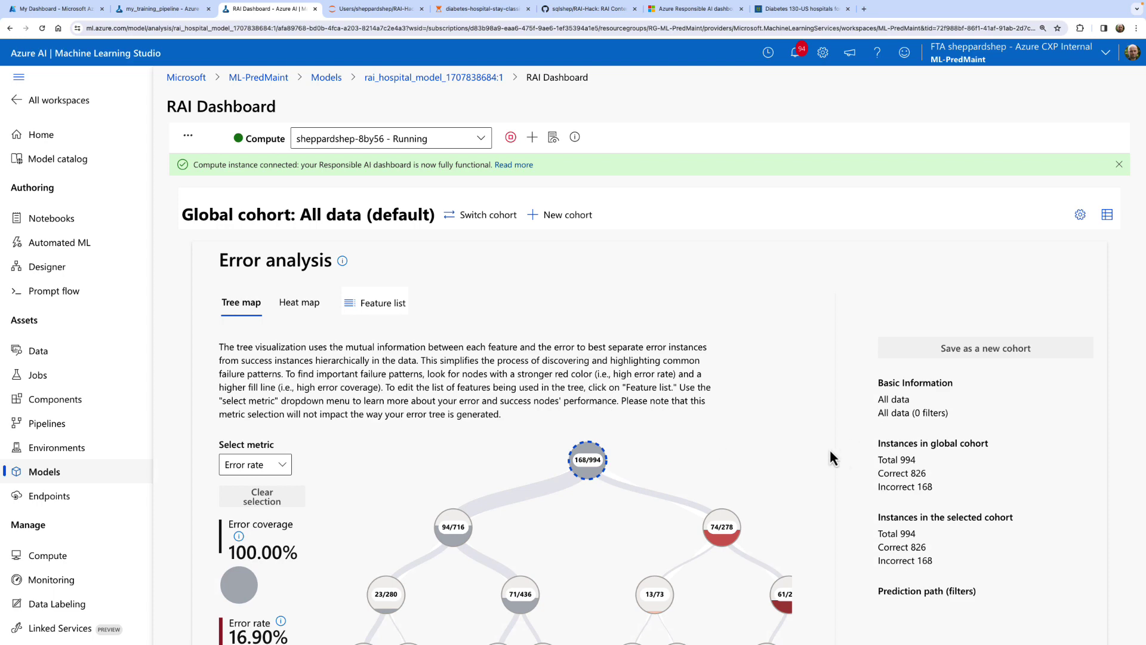
{"action": "scroll", "coordinate": [843, 461], "scroll_direction": "down", "scroll_amount": 1}
{"action": "scroll", "coordinate": [844, 468], "scroll_direction": "up", "scroll_amount": 1}
{"action": "scroll", "coordinate": [787, 471], "scroll_direction": "down", "scroll_amount": 1}
{"action": "scroll", "coordinate": [786, 471], "scroll_direction": "up", "scroll_amount": 1}
Switch to the RAI-Hack GitHub repository, look through its notebooks folder, and return to the repository's main page.
{"action": "left_click", "coordinate": [582, 11]}
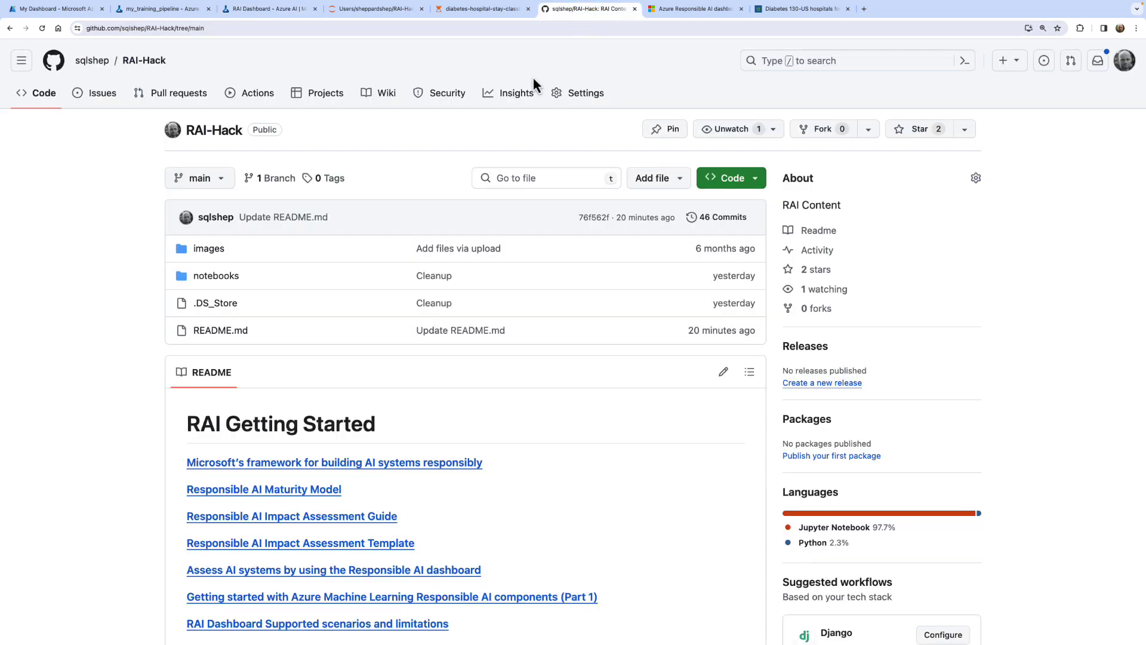
{"action": "scroll", "coordinate": [80, 395], "scroll_direction": "down", "scroll_amount": 1}
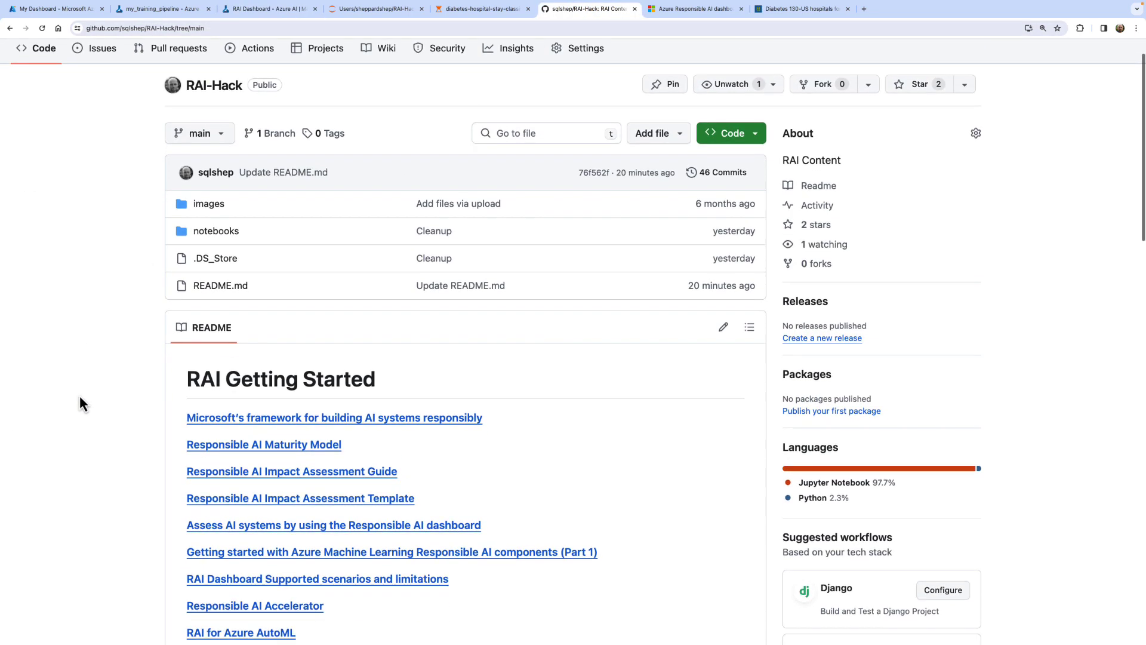
{"action": "scroll", "coordinate": [80, 400], "scroll_direction": "up", "scroll_amount": 1}
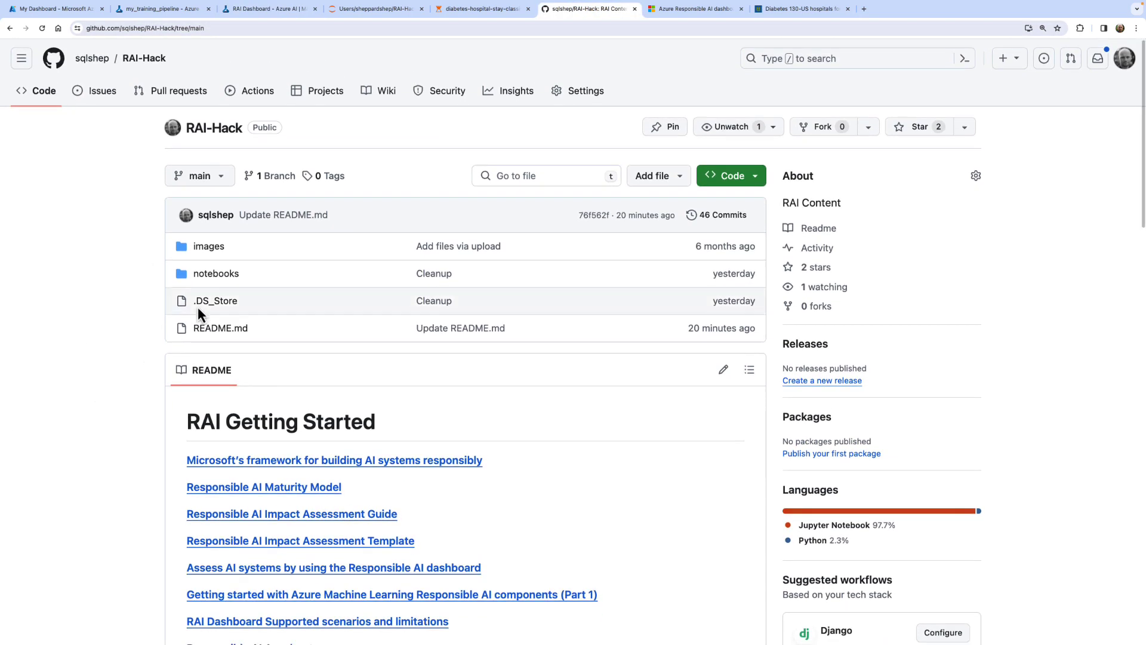
{"action": "left_click", "coordinate": [216, 274]}
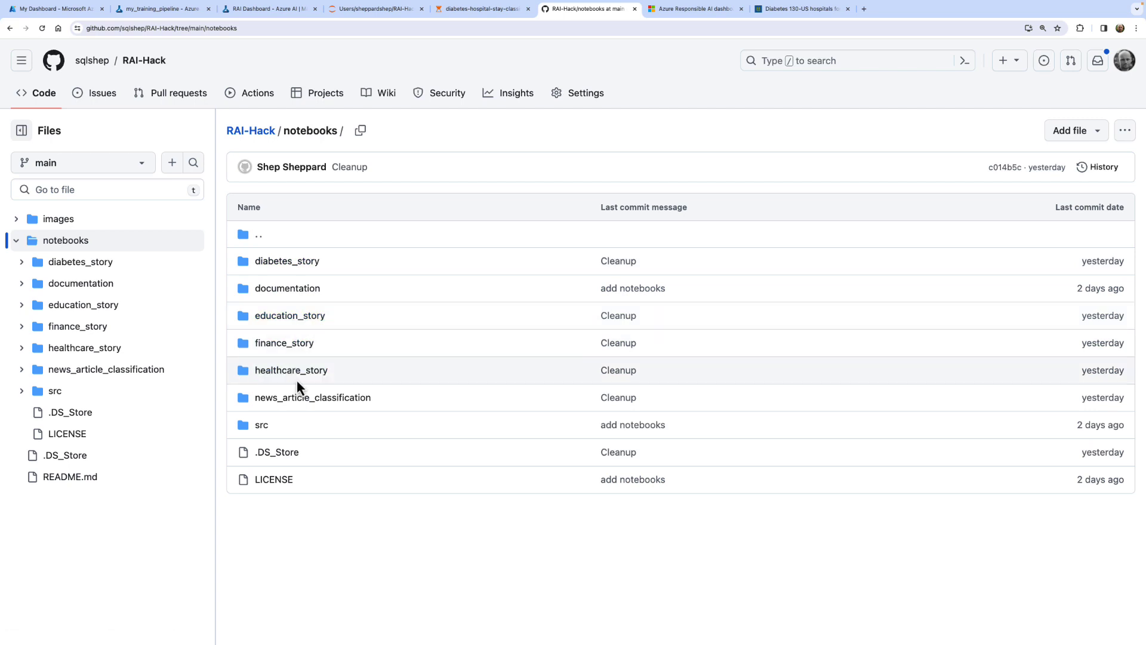
{"action": "left_click", "coordinate": [12, 28]}
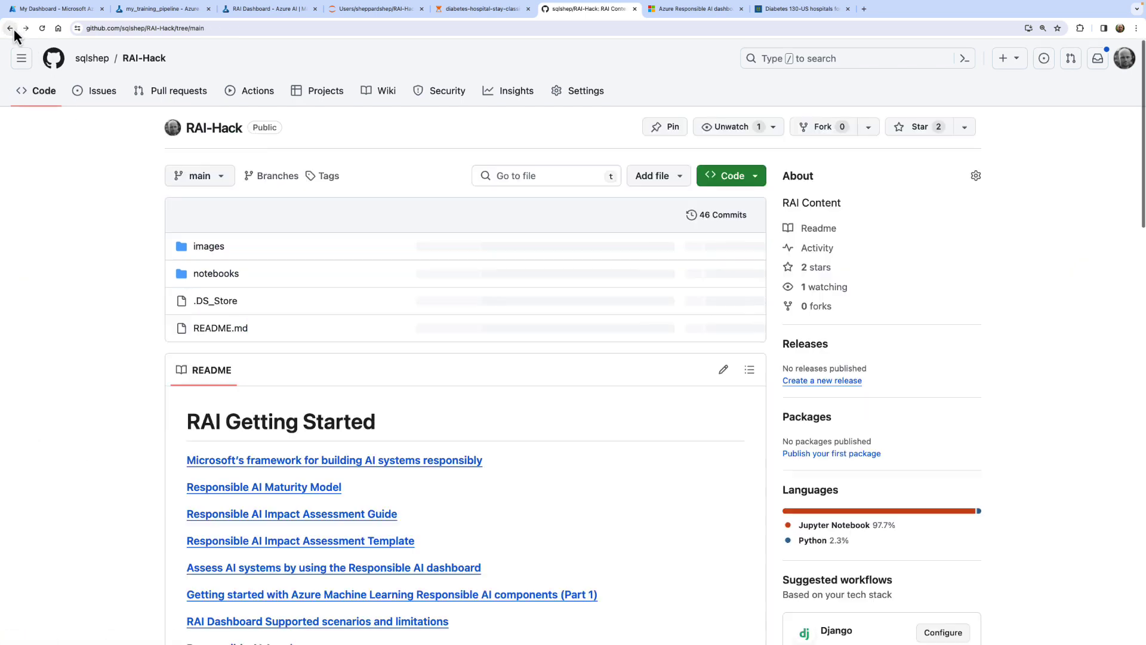
Open the Responsible AI Accelerator link from the README and inspect the responsible-ai folder's tabular, text and vision subfolders.
{"action": "scroll", "coordinate": [166, 471], "scroll_direction": "down", "scroll_amount": 3}
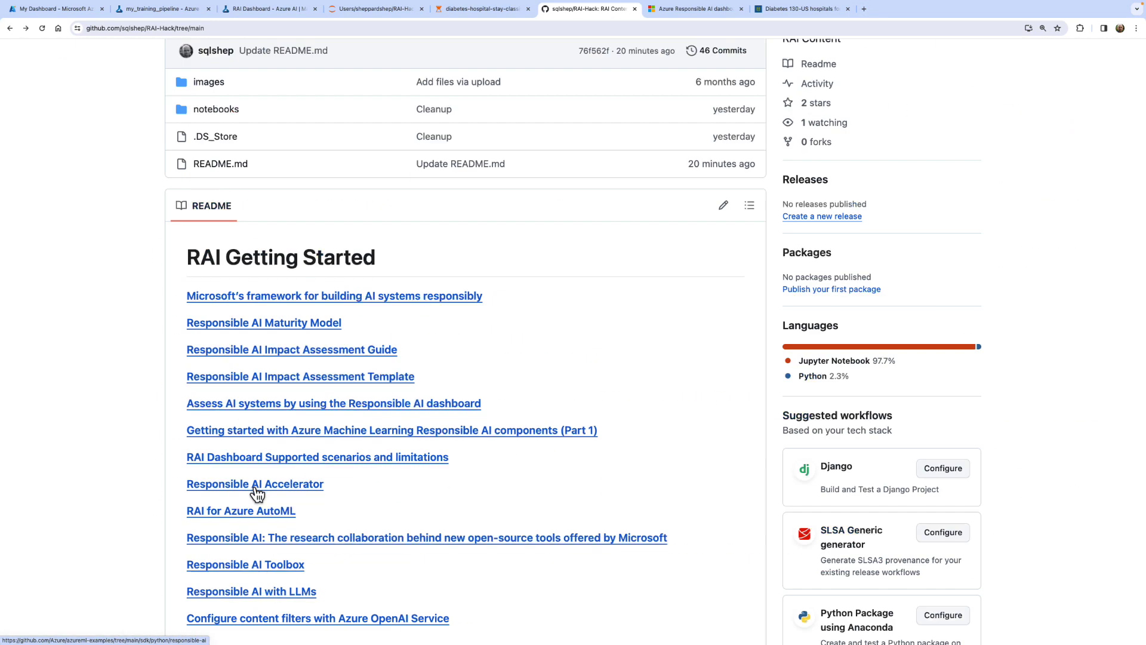
{"action": "left_click", "coordinate": [256, 488]}
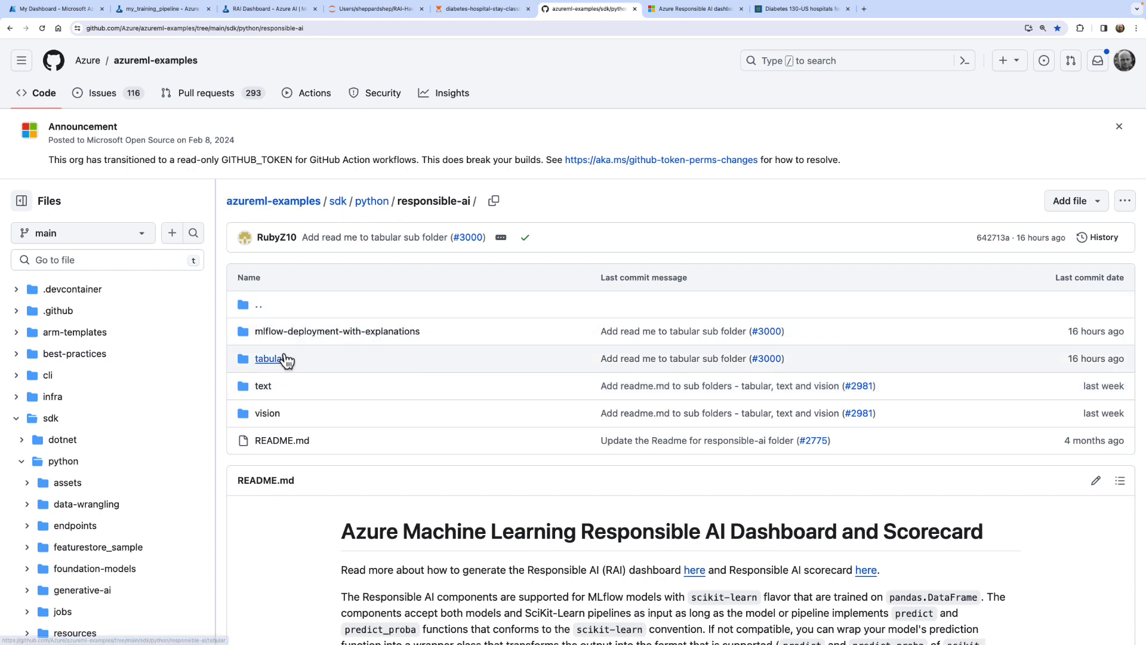
{"action": "scroll", "coordinate": [264, 370], "scroll_direction": "up", "scroll_amount": 5}
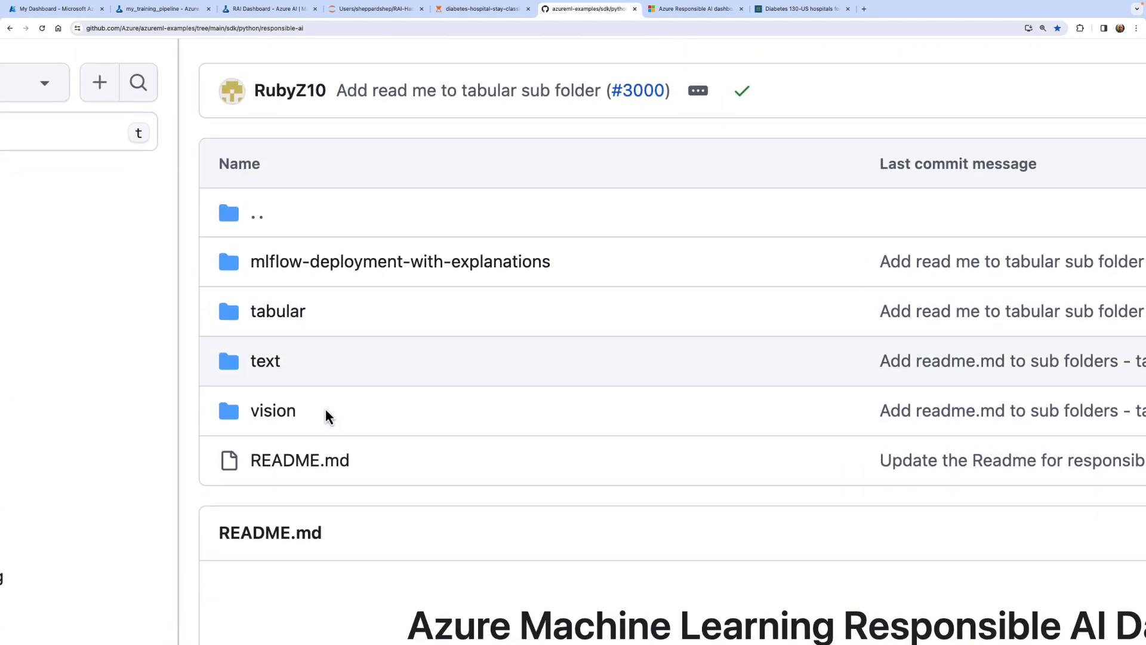
{"action": "scroll", "coordinate": [325, 407], "scroll_direction": "up", "scroll_amount": 1}
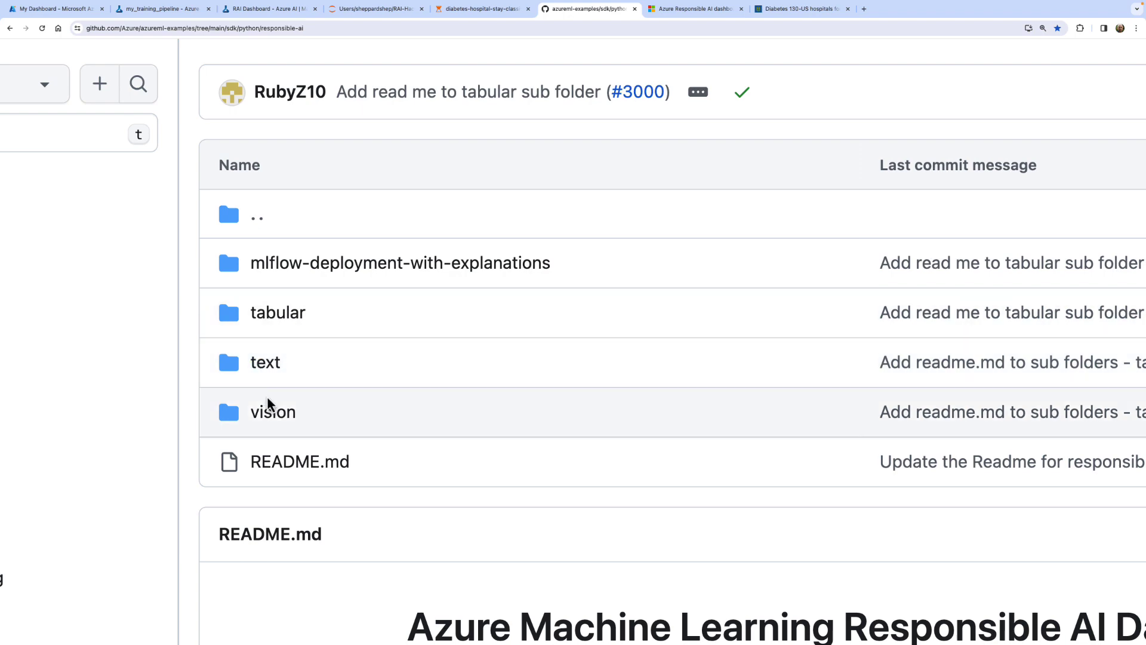
{"action": "scroll", "coordinate": [285, 397], "scroll_direction": "down", "scroll_amount": 5}
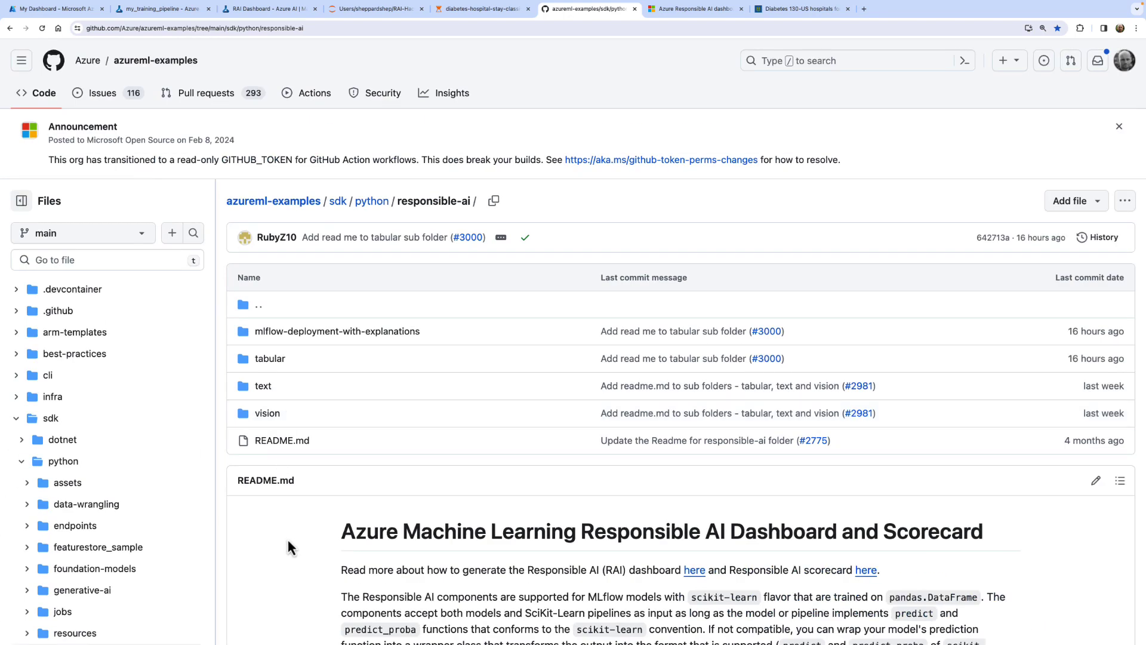
Examine the Directory table of sample notebooks in the responsible-ai README, highlighting the RAI components included for the sklearn Diabetes regression sample.
{"action": "scroll", "coordinate": [289, 540], "scroll_direction": "down", "scroll_amount": 5}
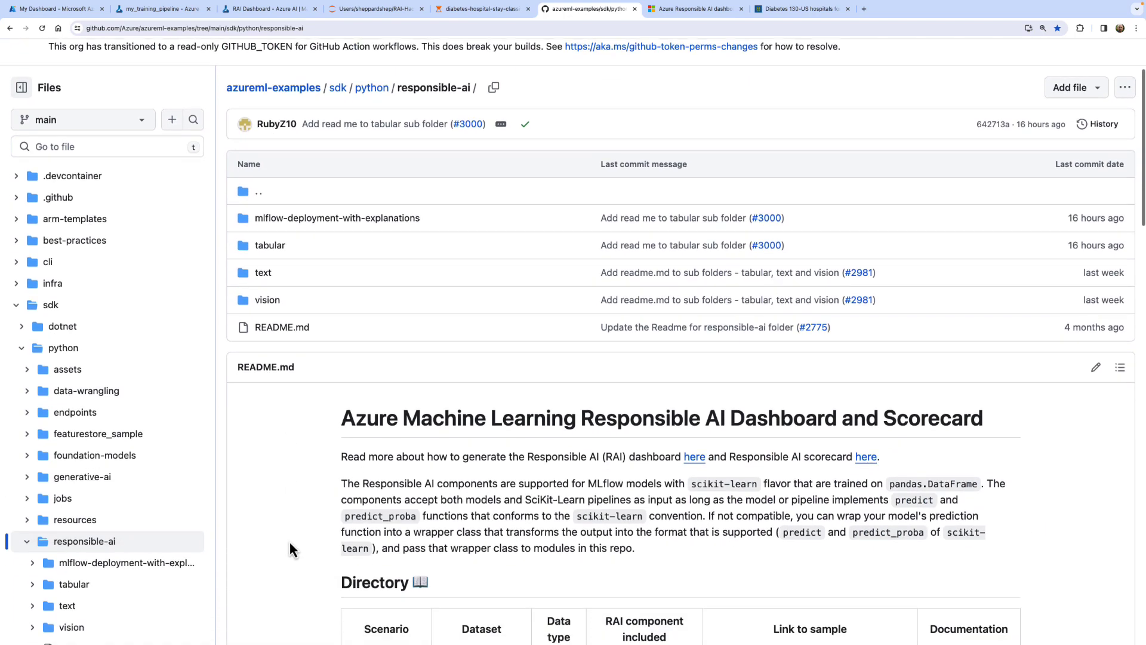
{"action": "scroll", "coordinate": [289, 539], "scroll_direction": "down", "scroll_amount": 5}
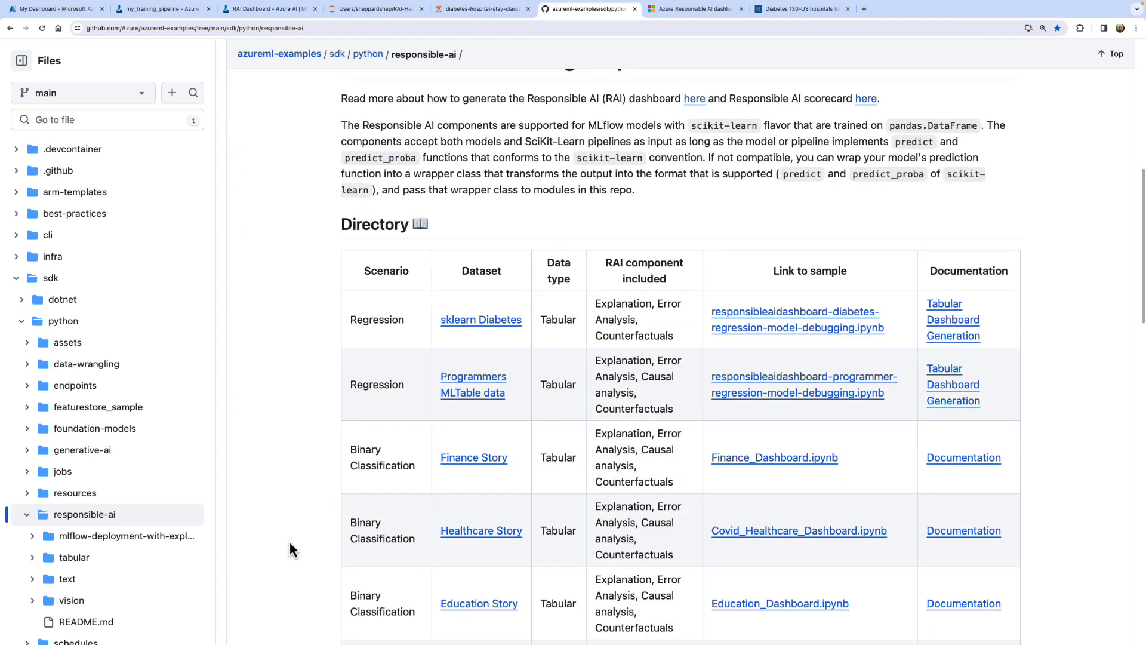
{"action": "scroll", "coordinate": [289, 540], "scroll_direction": "down", "scroll_amount": 1}
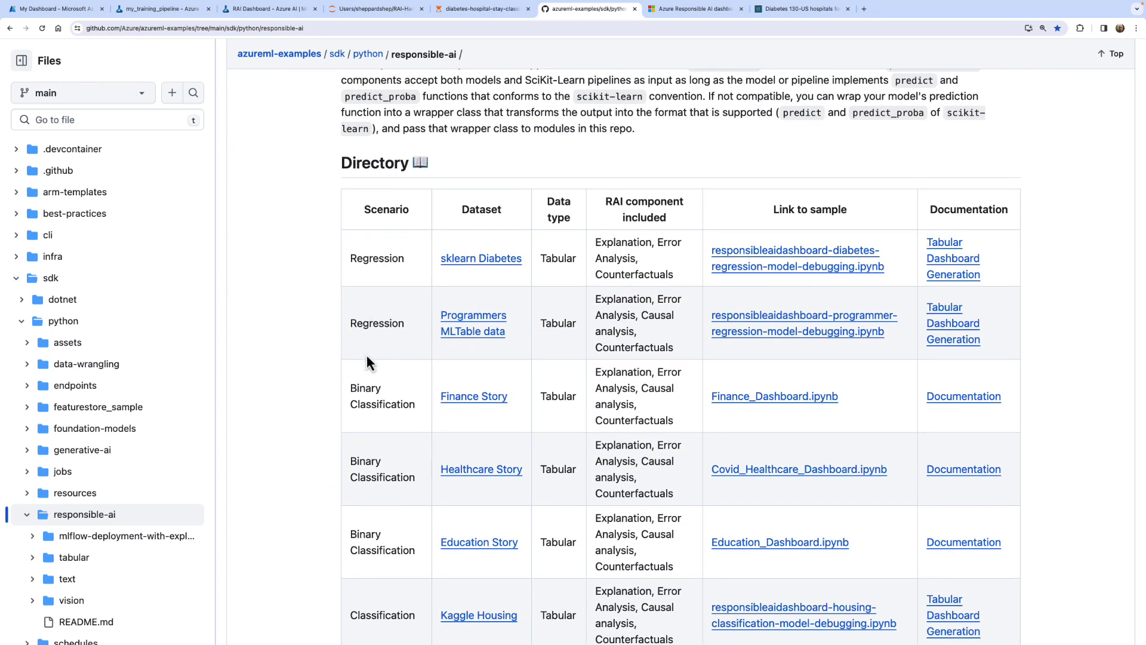
{"action": "scroll", "coordinate": [303, 421], "scroll_direction": "down", "scroll_amount": 1}
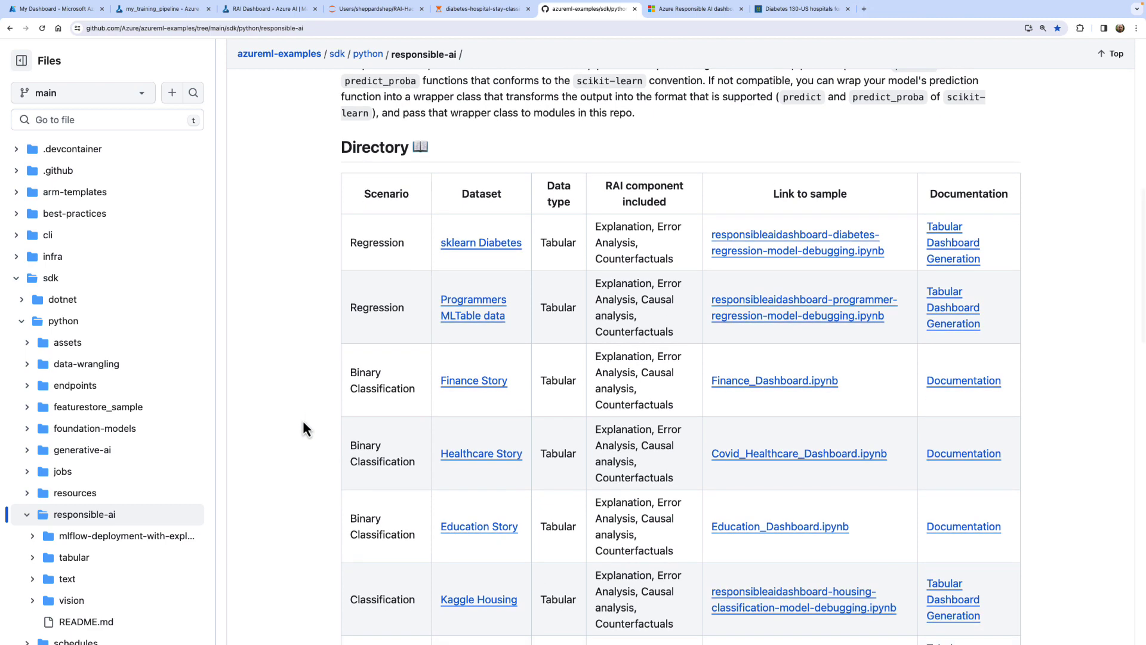
{"action": "scroll", "coordinate": [302, 421], "scroll_direction": "down", "scroll_amount": 1}
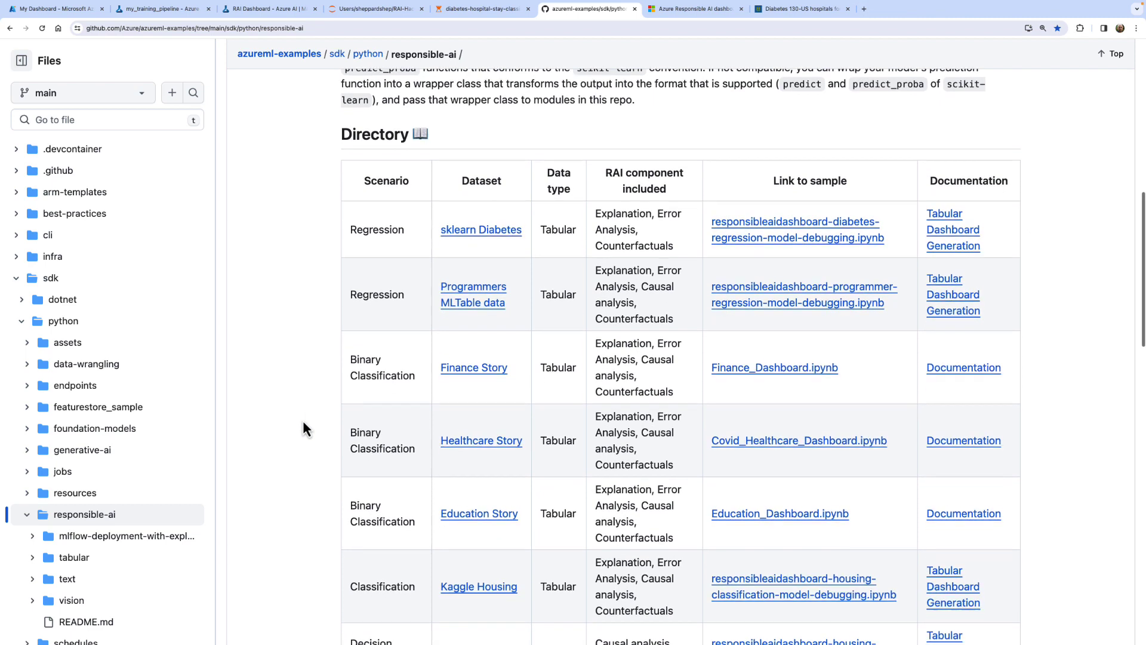
{"action": "scroll", "coordinate": [303, 421], "scroll_direction": "down", "scroll_amount": 4}
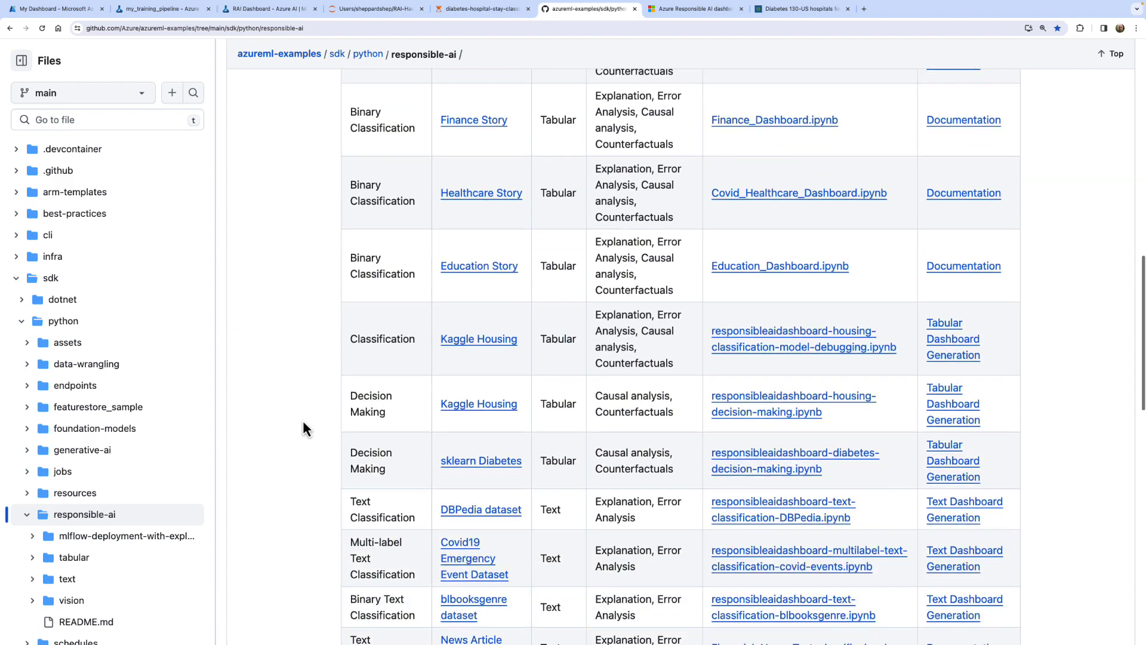
{"action": "scroll", "coordinate": [313, 439], "scroll_direction": "down", "scroll_amount": 3}
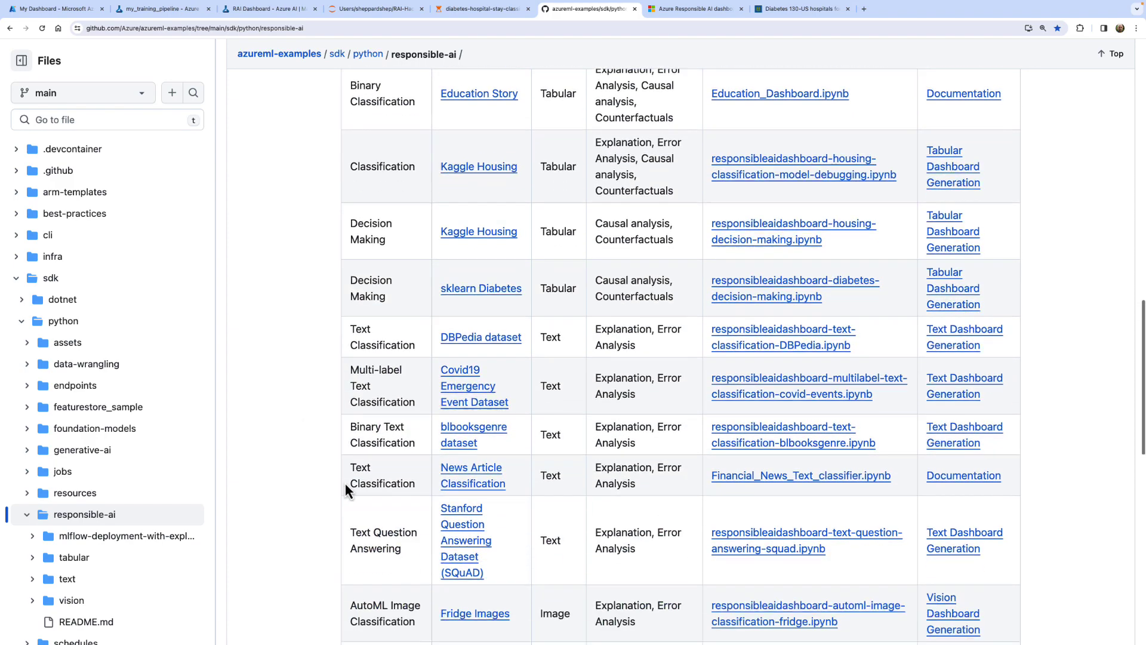
{"action": "scroll", "coordinate": [345, 484], "scroll_direction": "down", "scroll_amount": 5}
{"action": "scroll", "coordinate": [346, 484], "scroll_direction": "up", "scroll_amount": 3}
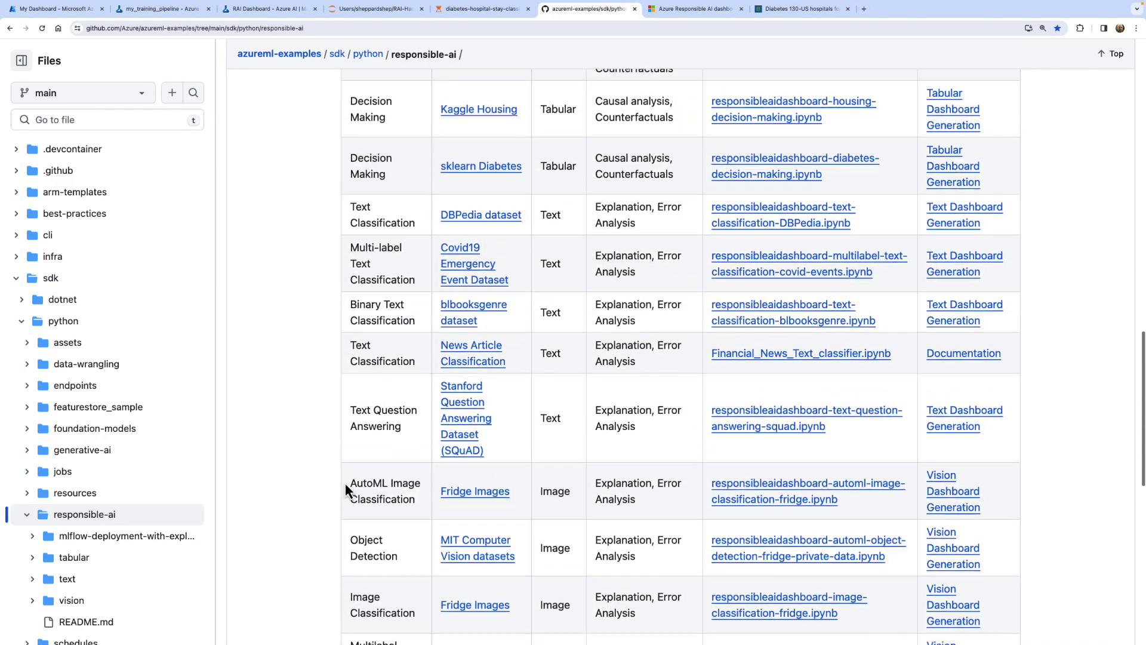
{"action": "scroll", "coordinate": [635, 488], "scroll_direction": "up", "scroll_amount": 8}
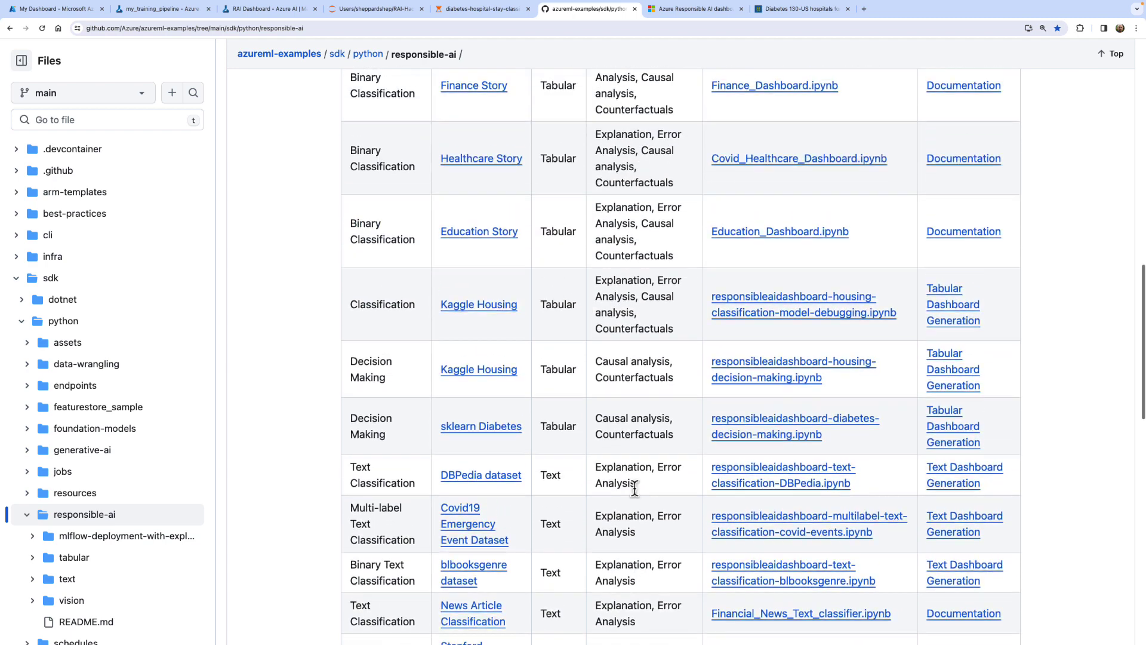
{"action": "scroll", "coordinate": [635, 490], "scroll_direction": "up", "scroll_amount": 2}
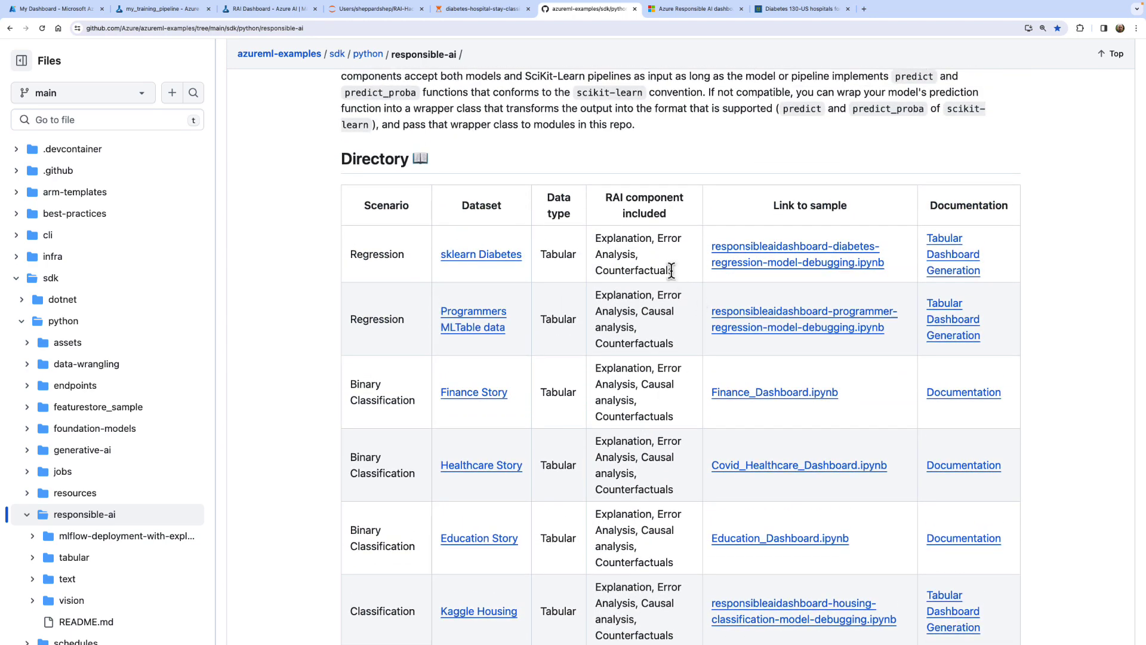
{"action": "left_click_drag", "start_coordinate": [681, 272], "coordinate": [598, 238]}
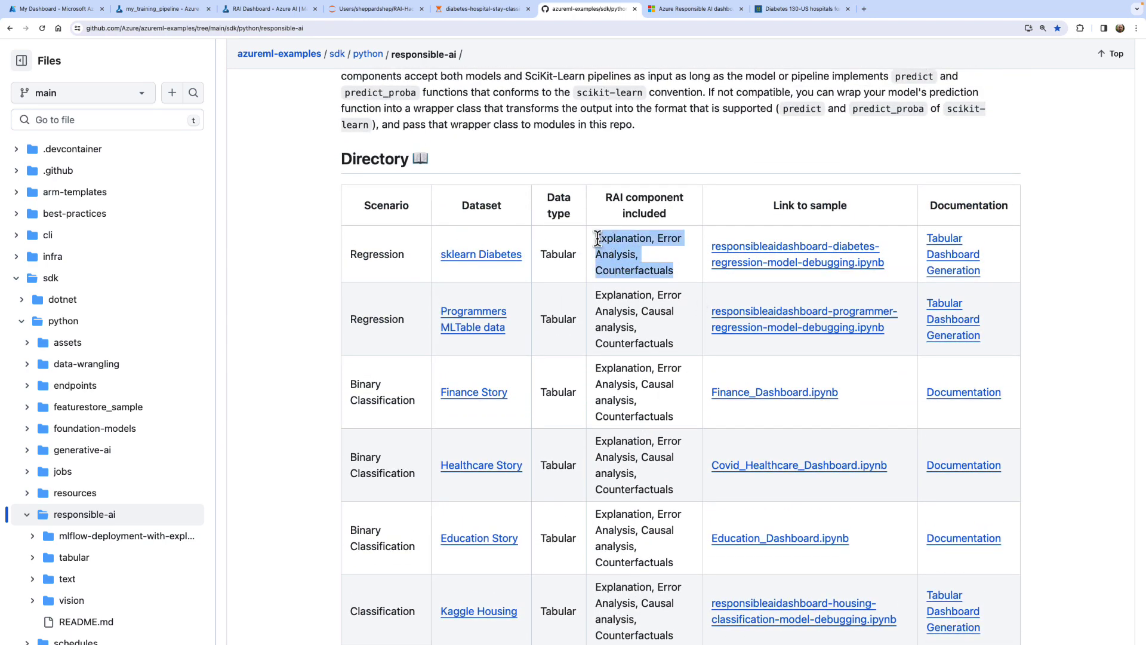
{"action": "scroll", "coordinate": [631, 256], "scroll_direction": "up", "scroll_amount": 9}
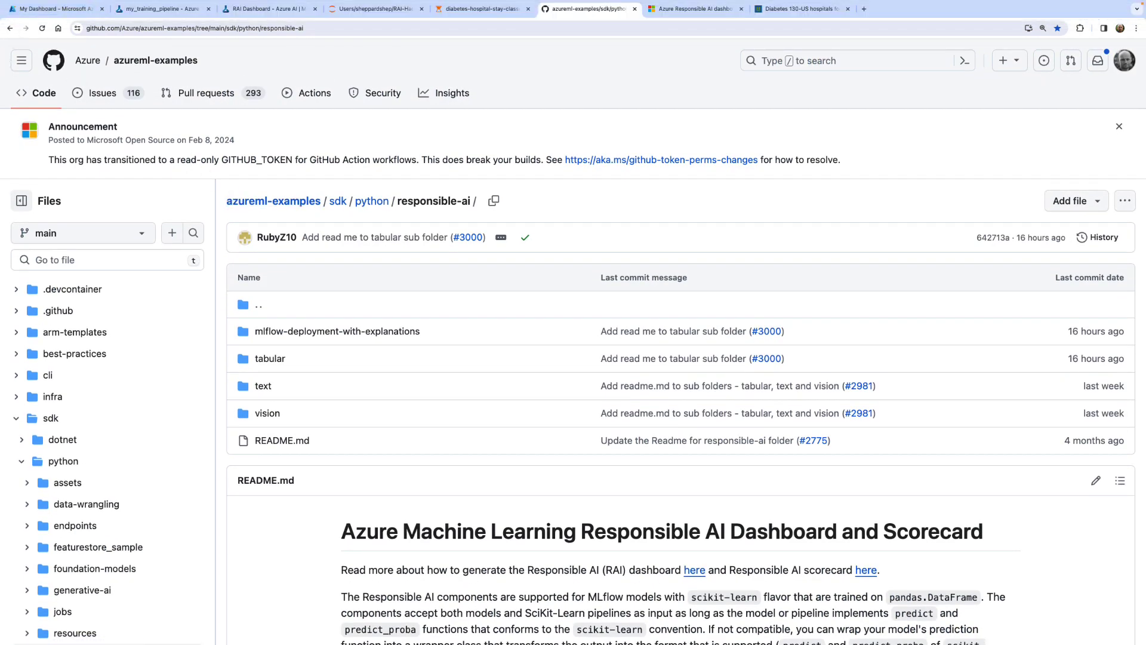
Go back to the RAI-Hack repository and review the resource links under RAI Getting Started.
{"action": "left_click", "coordinate": [11, 29]}
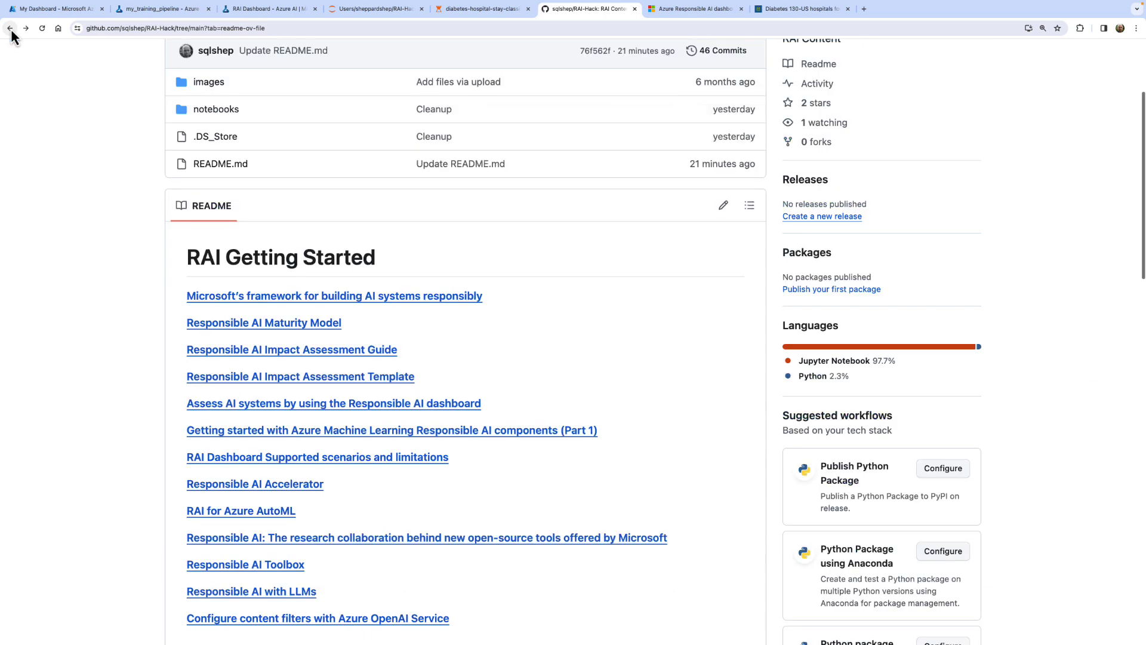
{"action": "scroll", "coordinate": [431, 334], "scroll_direction": "up", "scroll_amount": 1}
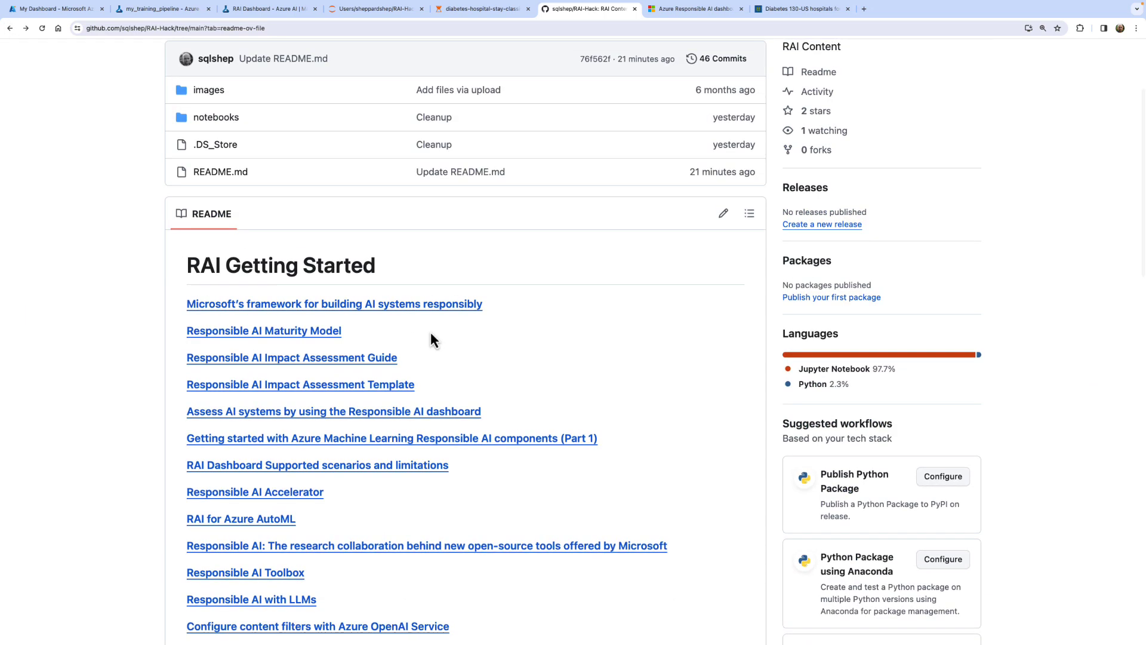
{"action": "scroll", "coordinate": [542, 357], "scroll_direction": "down", "scroll_amount": 2}
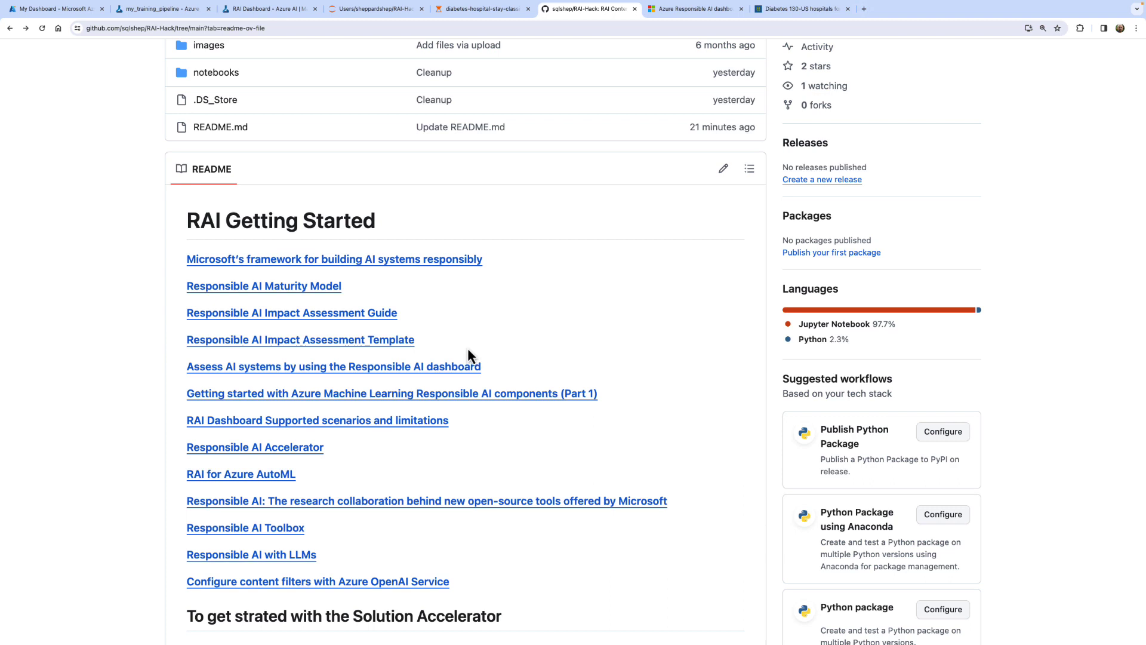
{"action": "scroll", "coordinate": [574, 358], "scroll_direction": "down", "scroll_amount": 1}
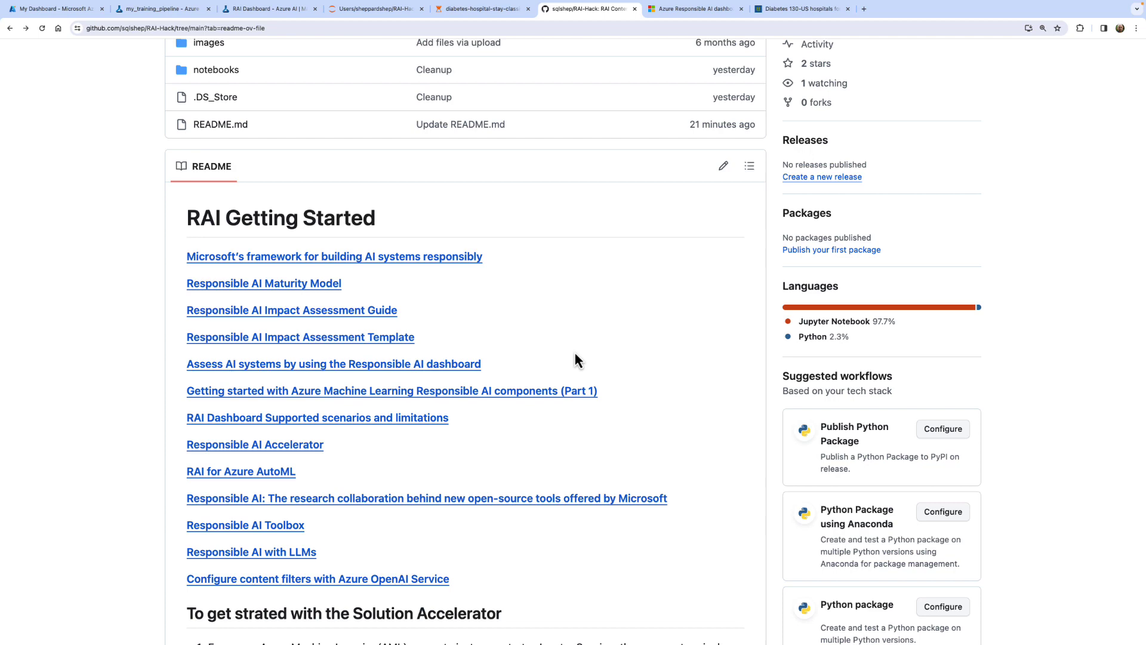
{"action": "scroll", "coordinate": [576, 354], "scroll_direction": "up", "scroll_amount": 5}
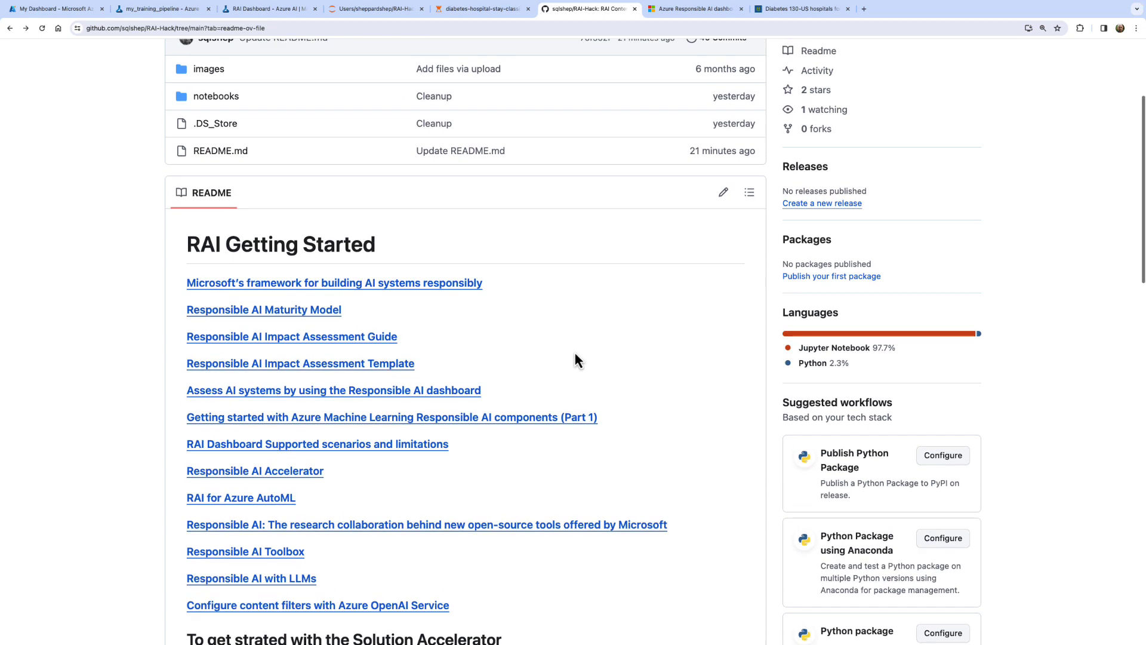
Open the Responsible AI Toolbox repository from the RAI-Hack README and examine its overview diagram, tools covered and dashboard capabilities.
{"action": "left_click", "coordinate": [273, 9]}
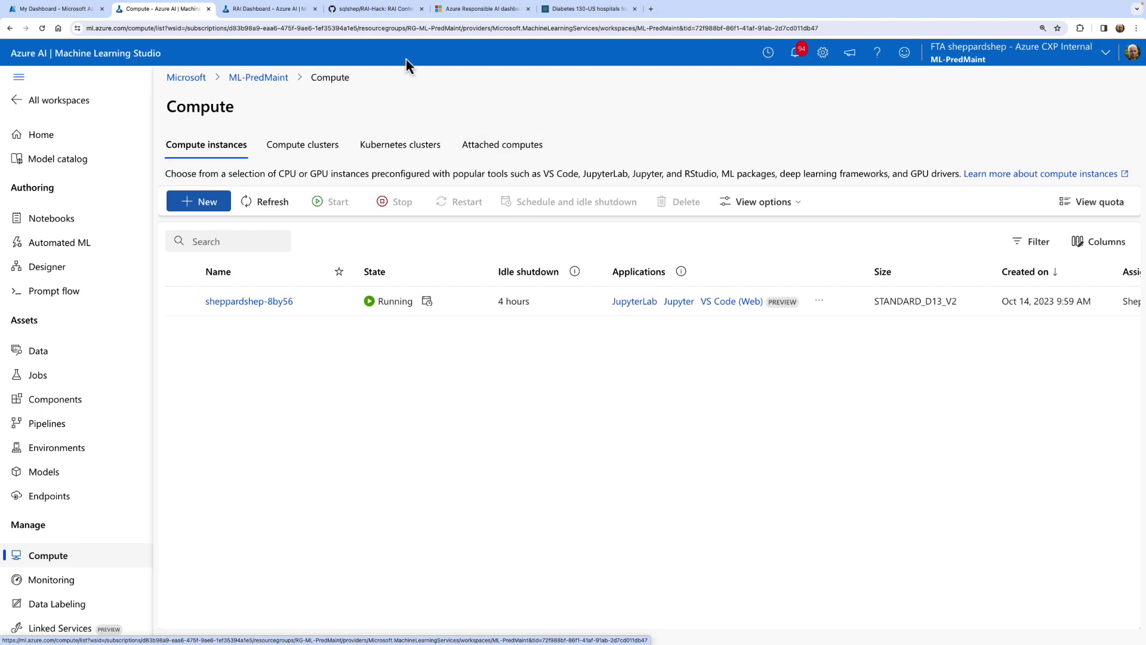
{"action": "left_click", "coordinate": [367, 9]}
{"action": "scroll", "coordinate": [368, 442], "scroll_direction": "down", "scroll_amount": 7}
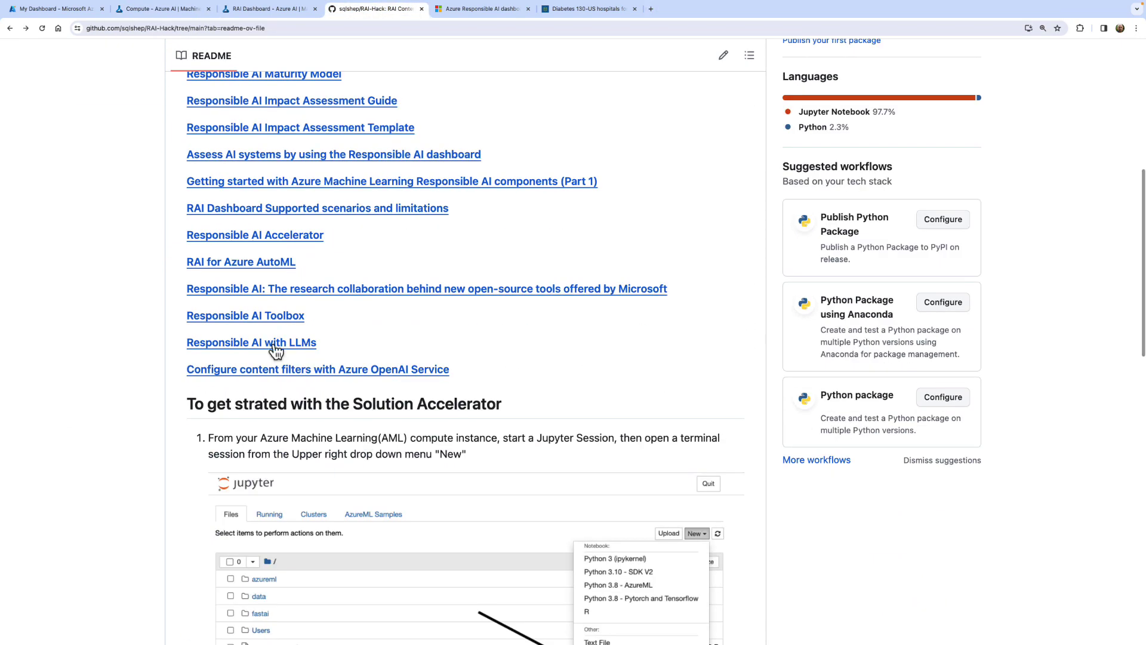
{"action": "left_click", "coordinate": [261, 320]}
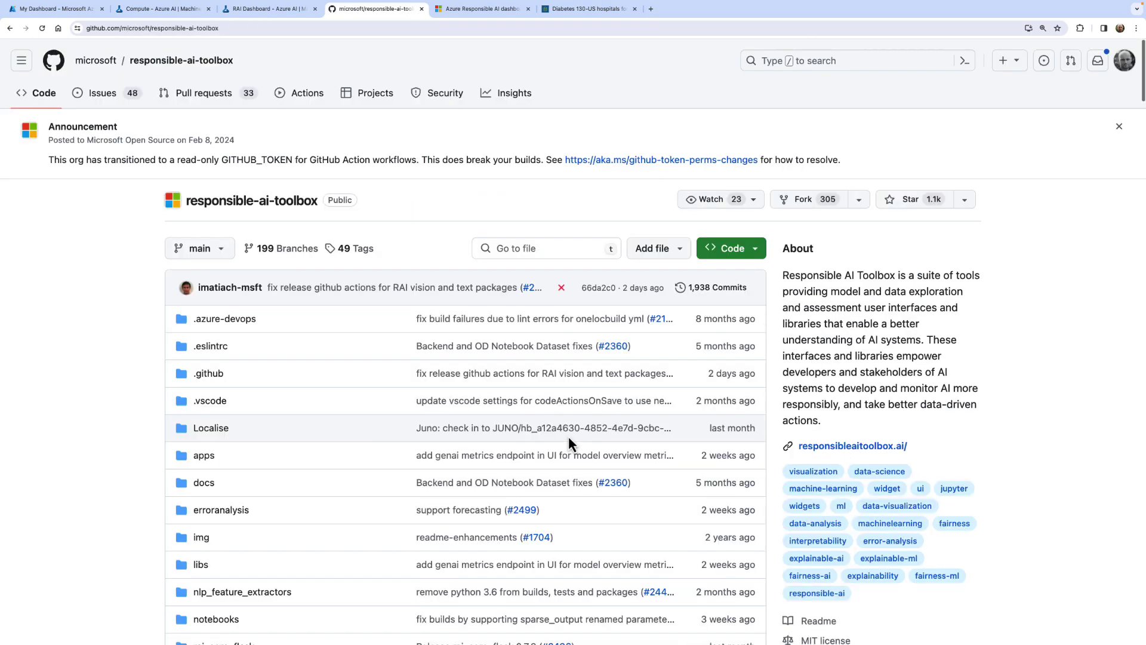
{"action": "scroll", "coordinate": [568, 436], "scroll_direction": "down", "scroll_amount": 13}
{"action": "scroll", "coordinate": [570, 438], "scroll_direction": "down", "scroll_amount": 20}
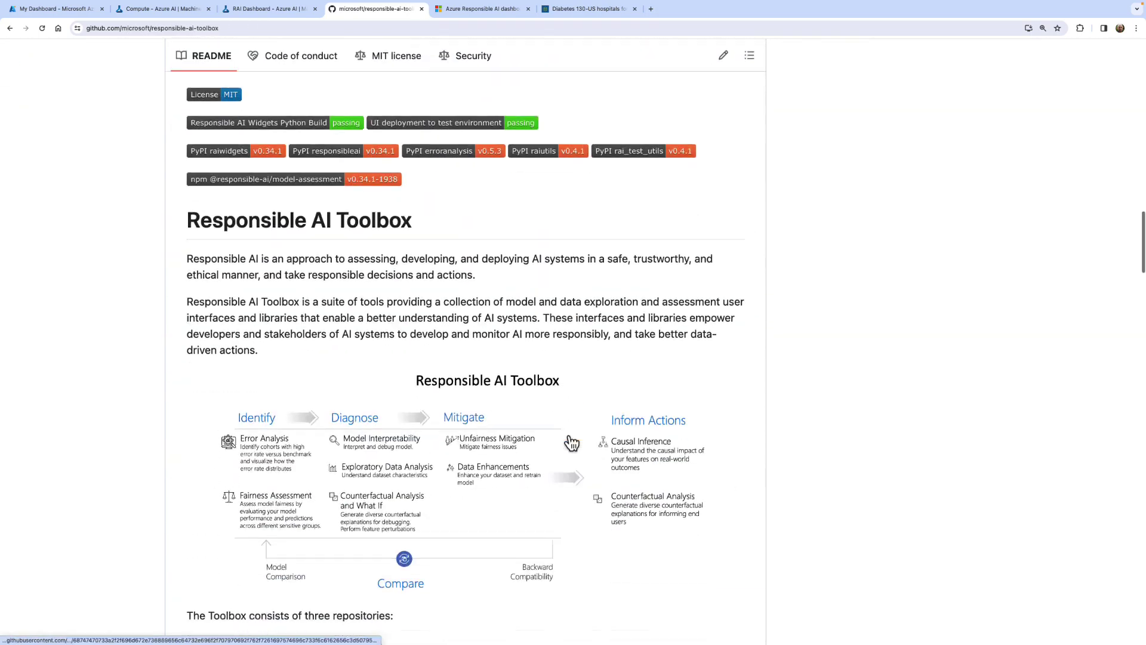
{"action": "scroll", "coordinate": [568, 436], "scroll_direction": "down", "scroll_amount": 15}
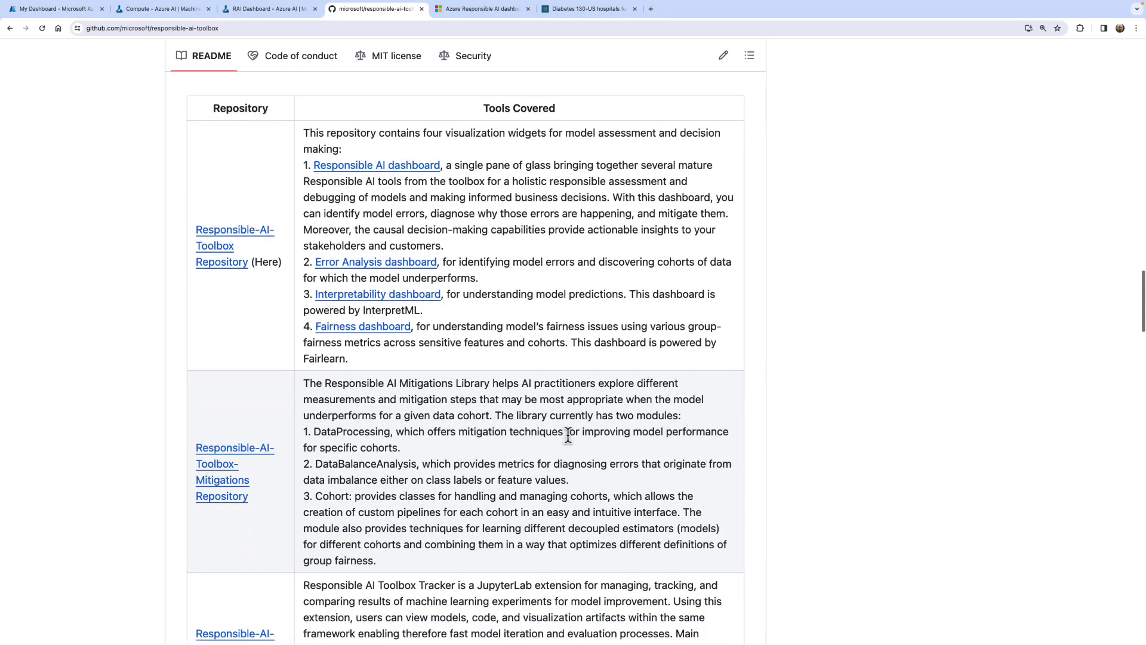
{"action": "scroll", "coordinate": [567, 435], "scroll_direction": "down", "scroll_amount": 10}
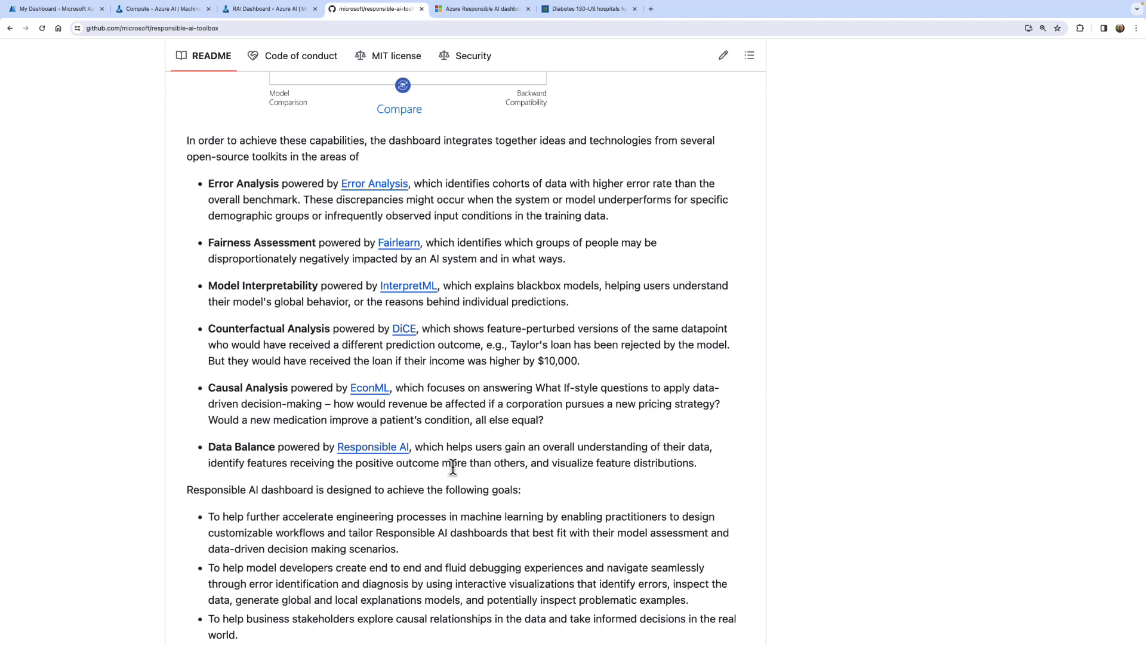
{"action": "scroll", "coordinate": [453, 468], "scroll_direction": "down", "scroll_amount": 1}
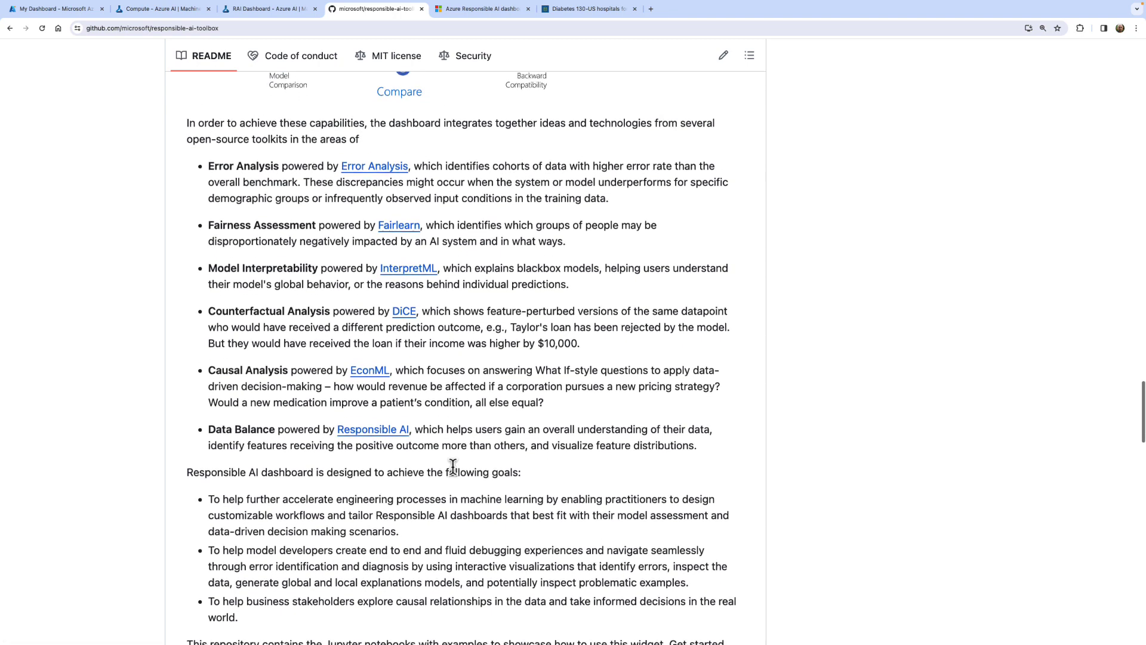
{"action": "scroll", "coordinate": [453, 467], "scroll_direction": "up", "scroll_amount": 1}
Open the Error Analysis documentation from the toolbox README, examine its example notebooks and error identification methods, and return to the RAI-Hack repository.
{"action": "left_click", "coordinate": [391, 190]}
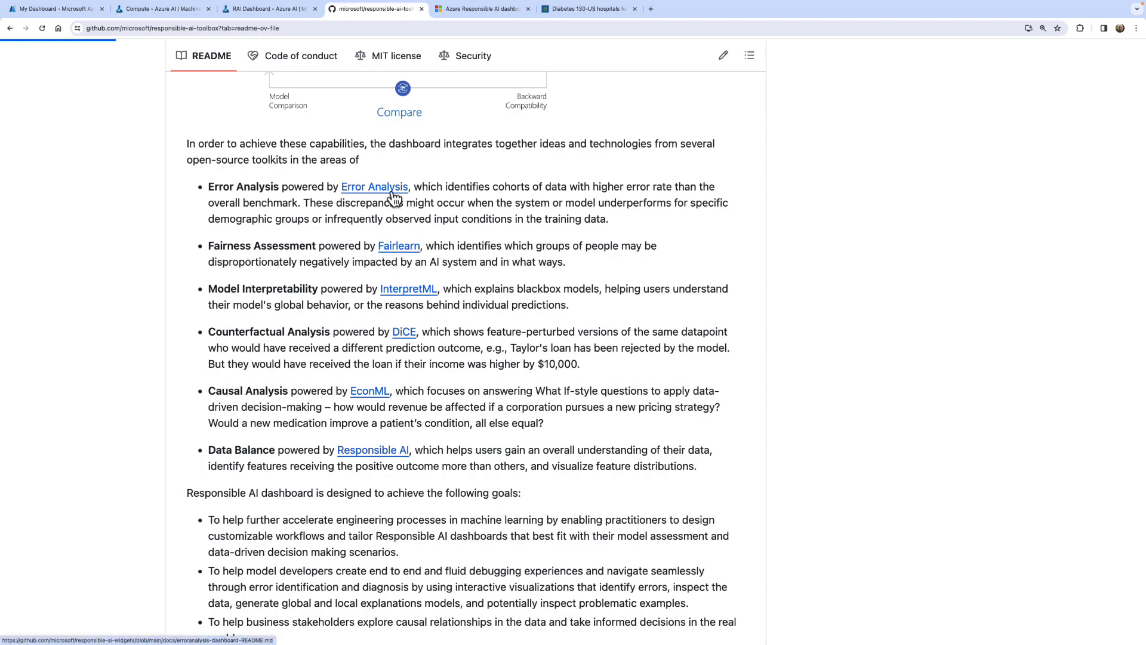
{"action": "scroll", "coordinate": [529, 431], "scroll_direction": "down", "scroll_amount": 15}
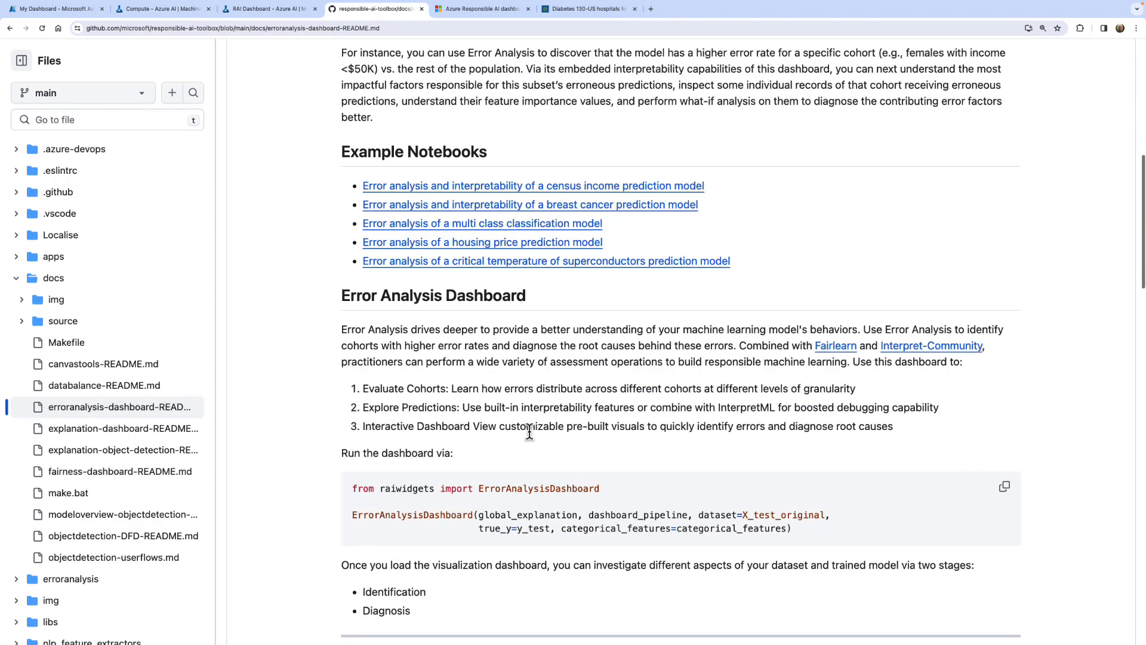
{"action": "scroll", "coordinate": [529, 432], "scroll_direction": "down", "scroll_amount": 2}
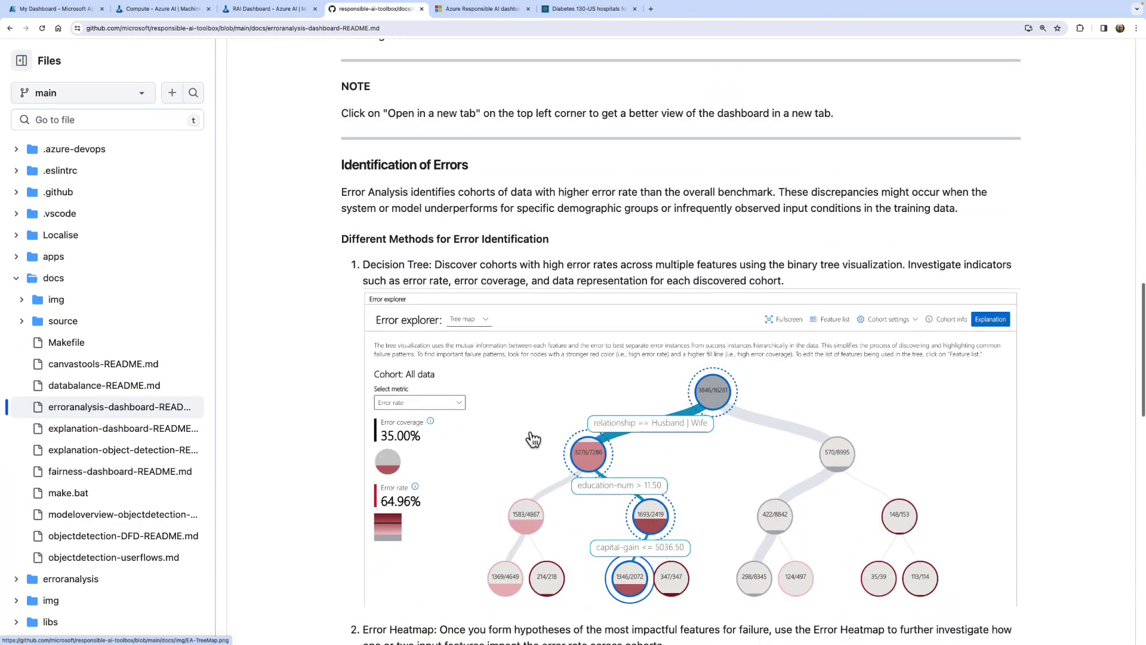
{"action": "scroll", "coordinate": [529, 432], "scroll_direction": "up", "scroll_amount": 6}
{"action": "scroll", "coordinate": [528, 432], "scroll_direction": "up", "scroll_amount": 6}
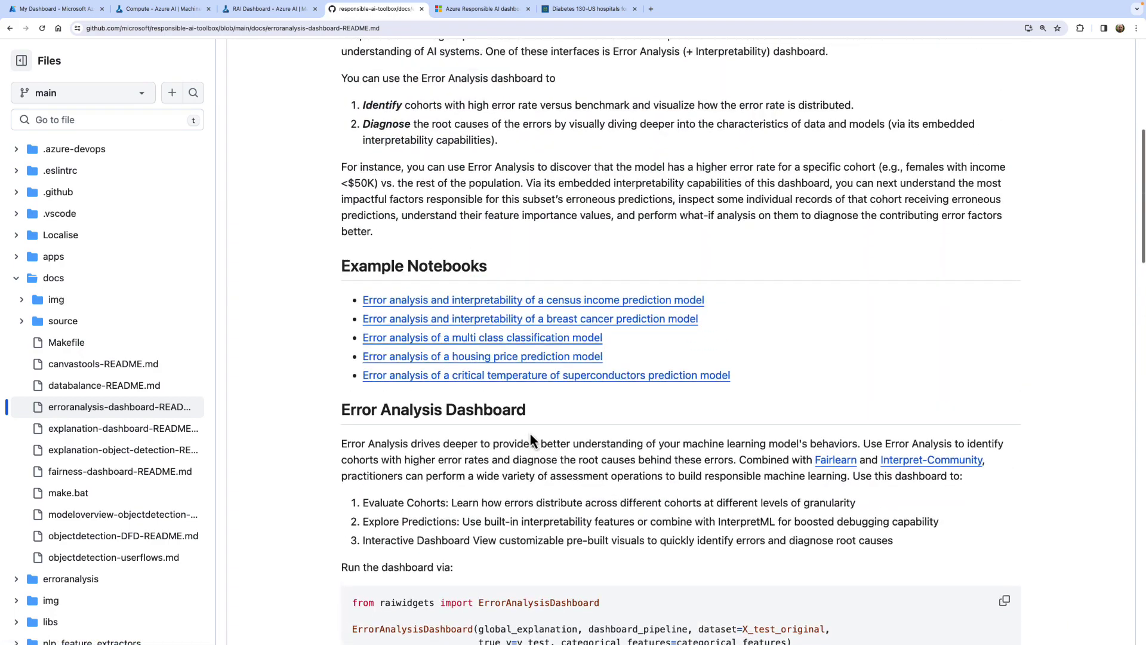
{"action": "scroll", "coordinate": [513, 430], "scroll_direction": "up", "scroll_amount": 7}
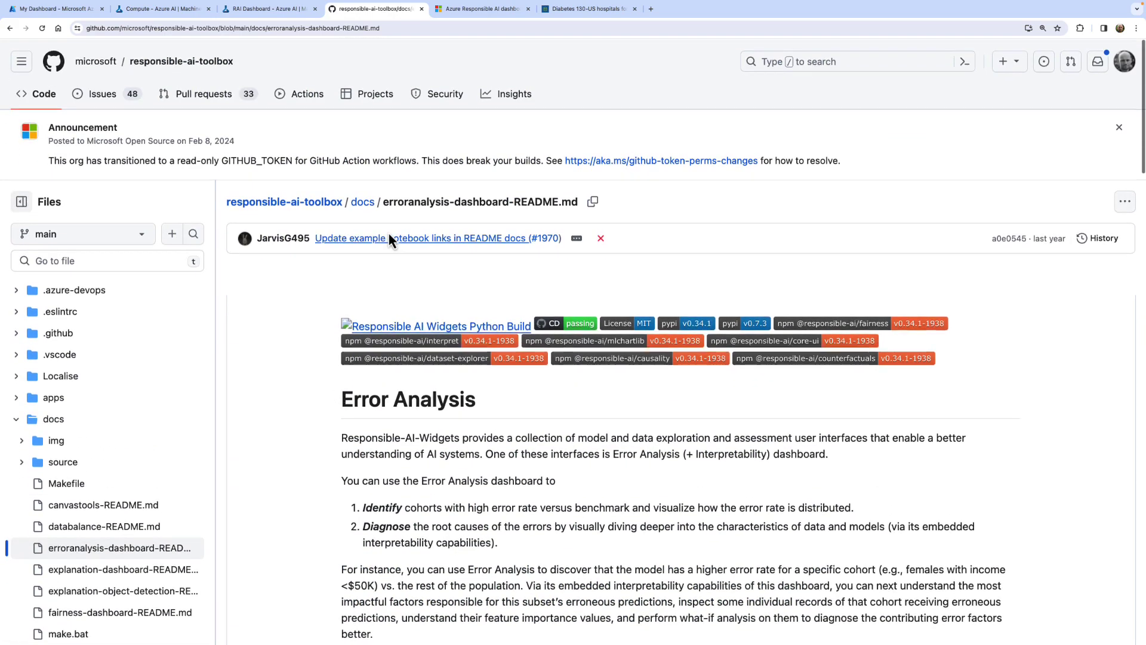
{"action": "left_click", "coordinate": [10, 28]}
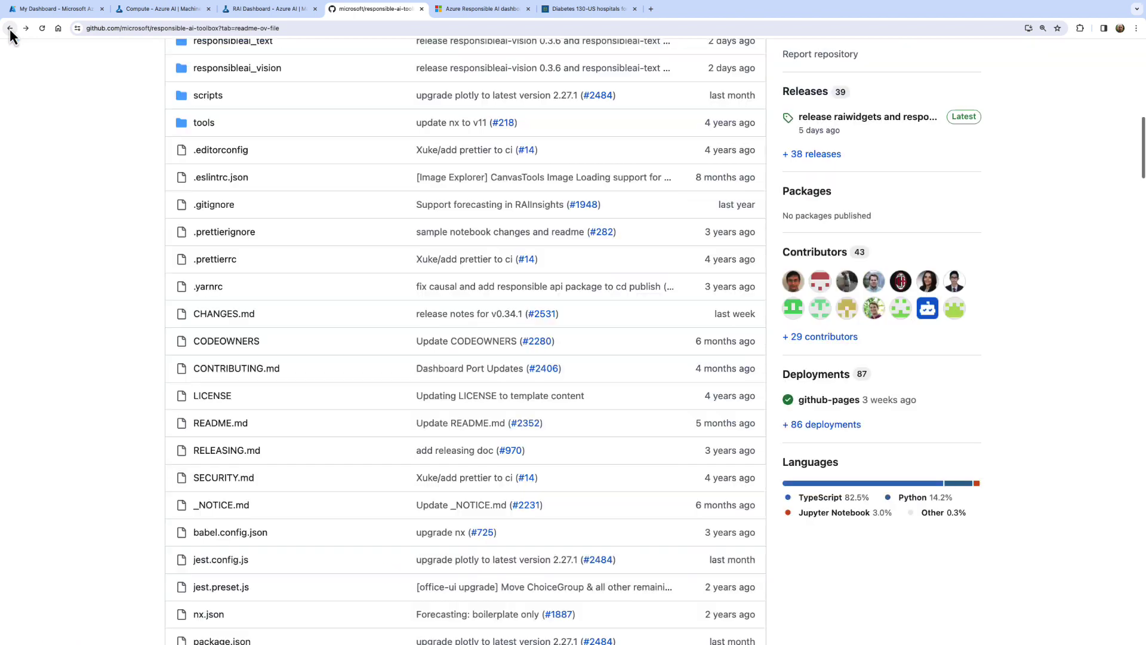
{"action": "left_click", "coordinate": [9, 28]}
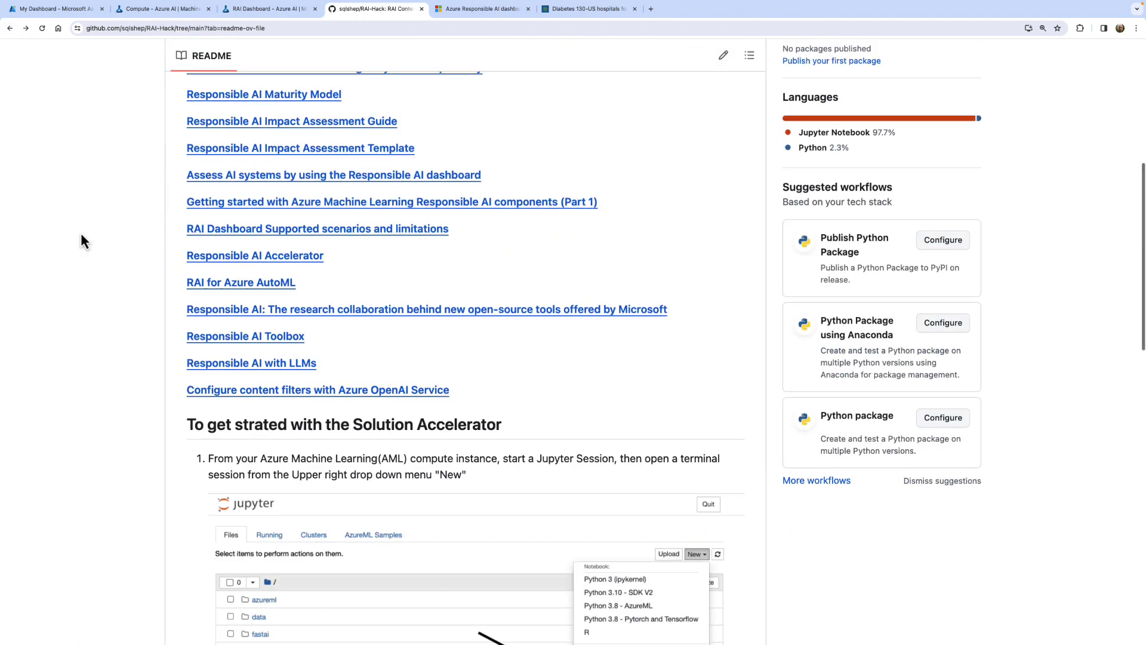
Switch to Azure Machine Learning Studio and open Jupyter on the running compute instance.
{"action": "left_click", "coordinate": [264, 12]}
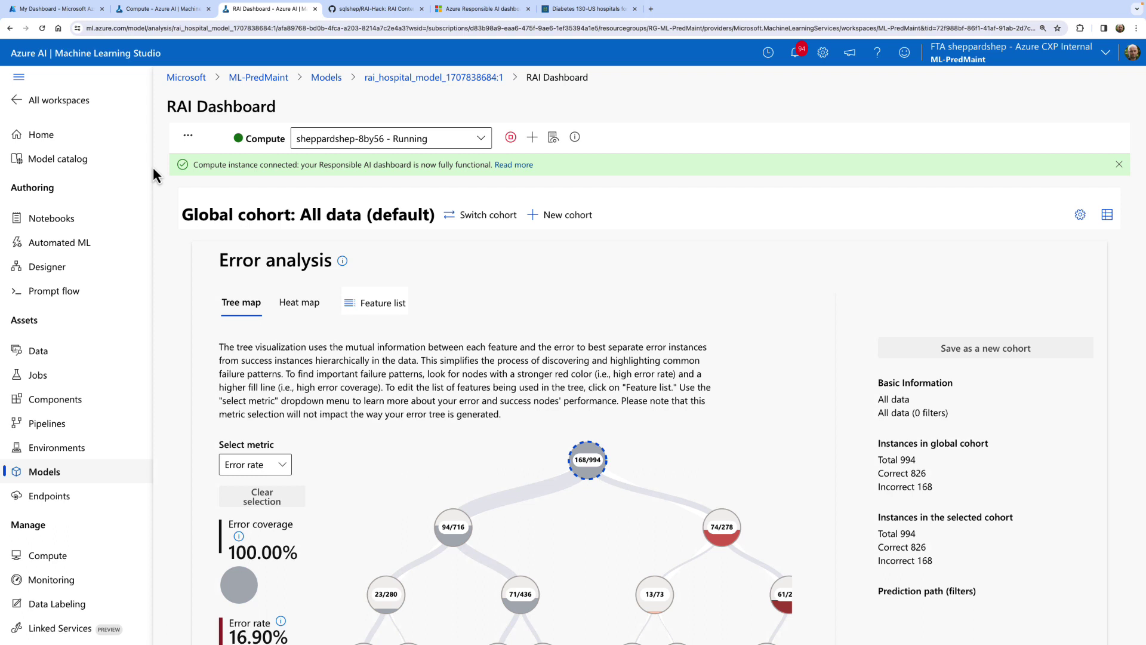
{"action": "left_click", "coordinate": [48, 556]}
{"action": "left_click", "coordinate": [637, 366]}
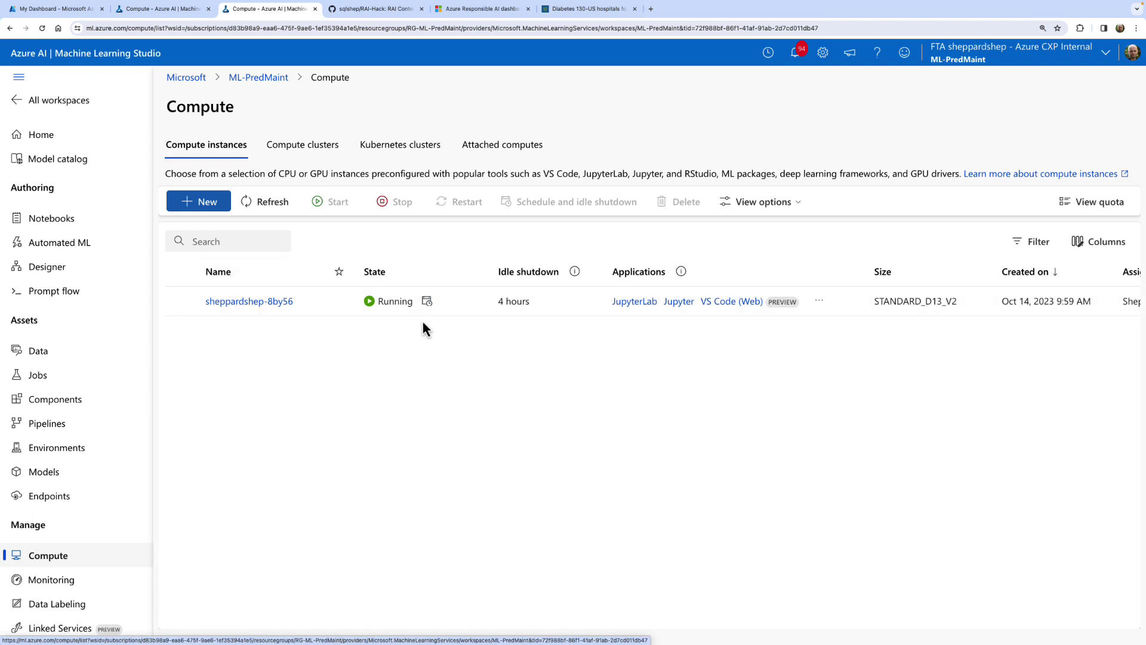
{"action": "left_click", "coordinate": [678, 302]}
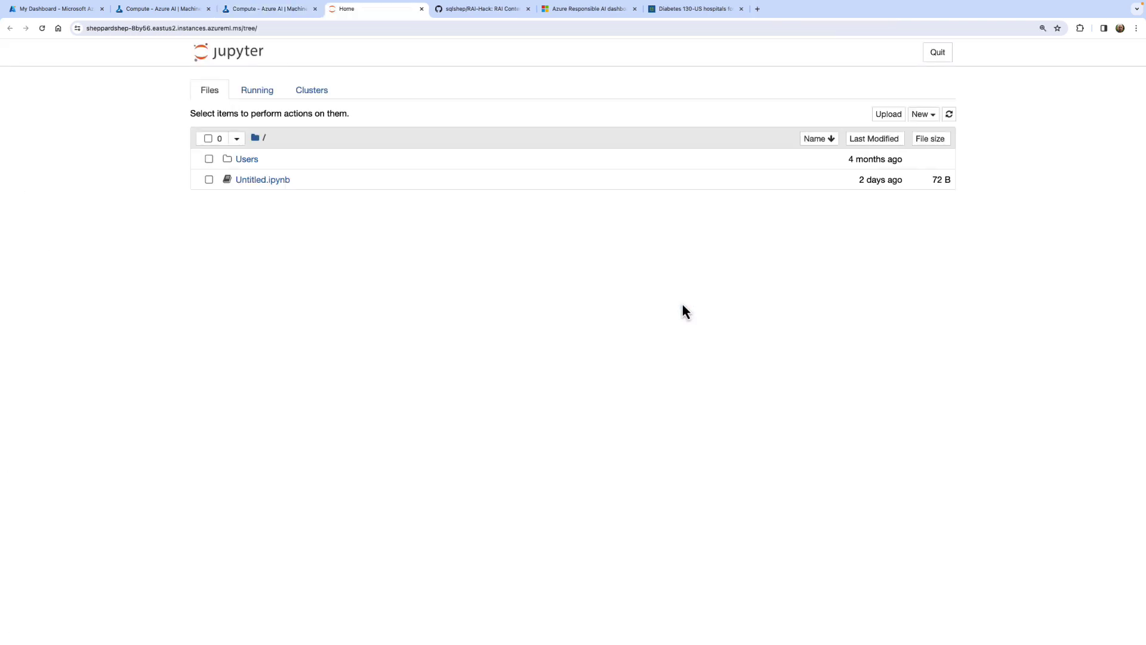
Browse to the RAI-Hack folder inside the personal folder under Users in the Jupyter file list.
{"action": "left_click", "coordinate": [249, 159]}
{"action": "left_click", "coordinate": [281, 182]}
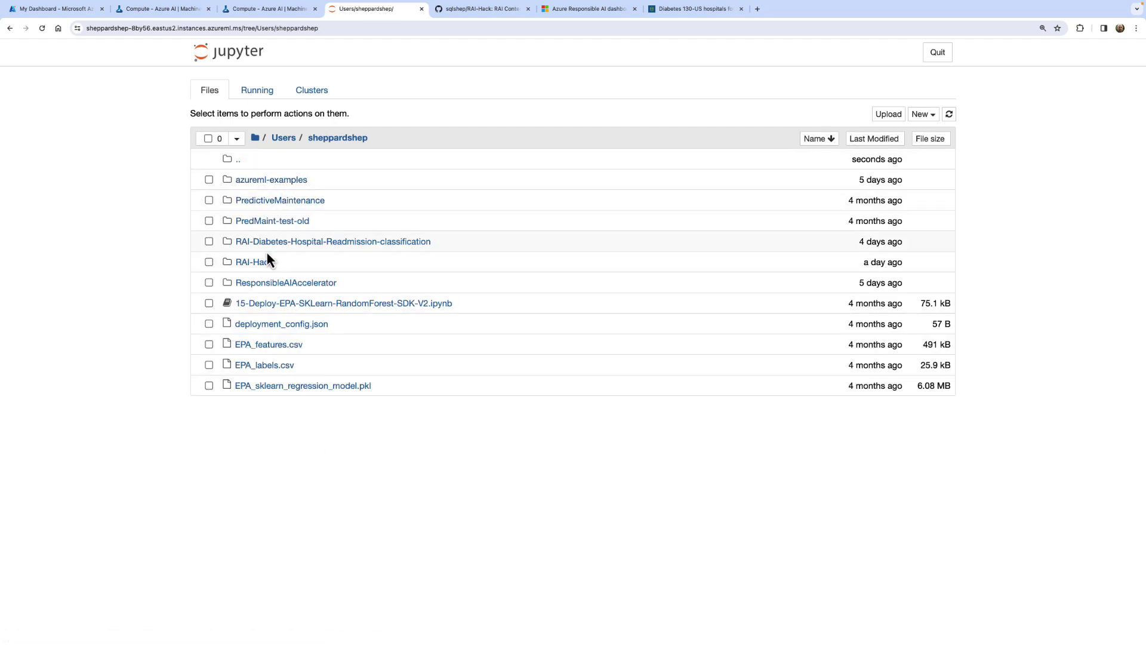
{"action": "left_click", "coordinate": [263, 270]}
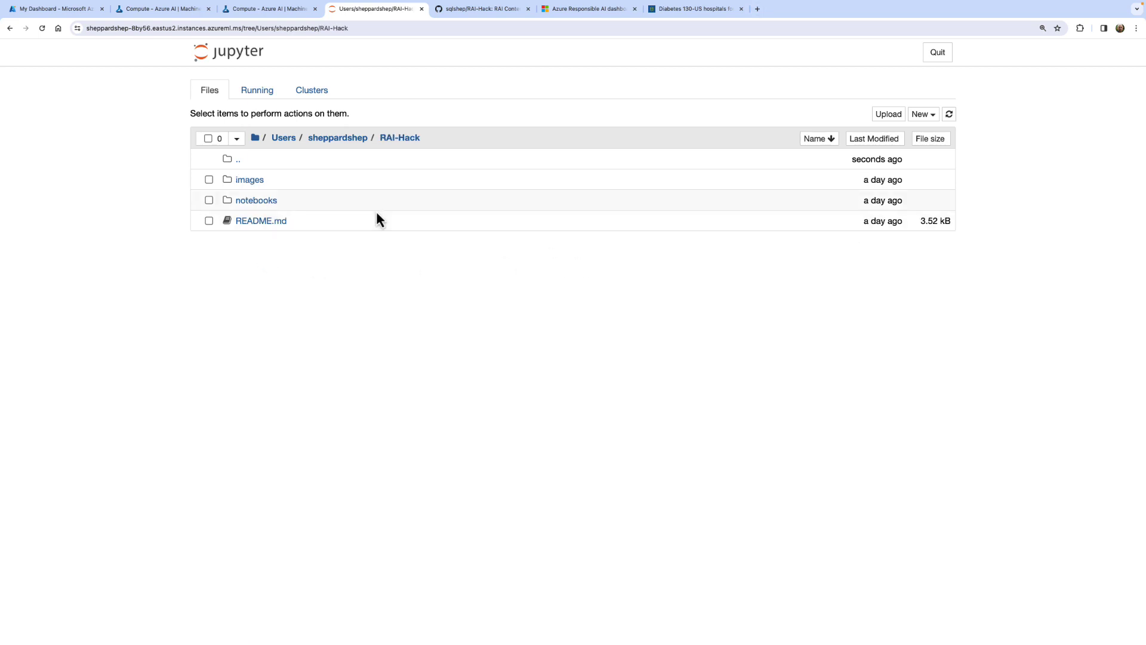
Start a new Jupyter terminal session on the compute instance and close it again.
{"action": "left_click", "coordinate": [934, 117]}
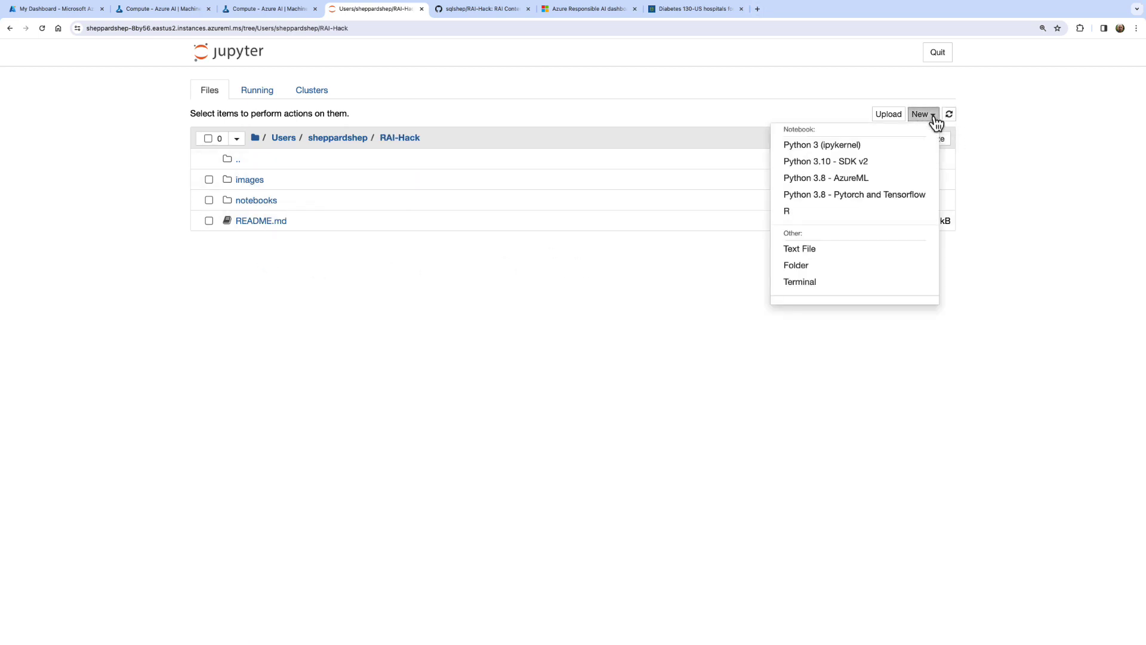
{"action": "left_click", "coordinate": [812, 281]}
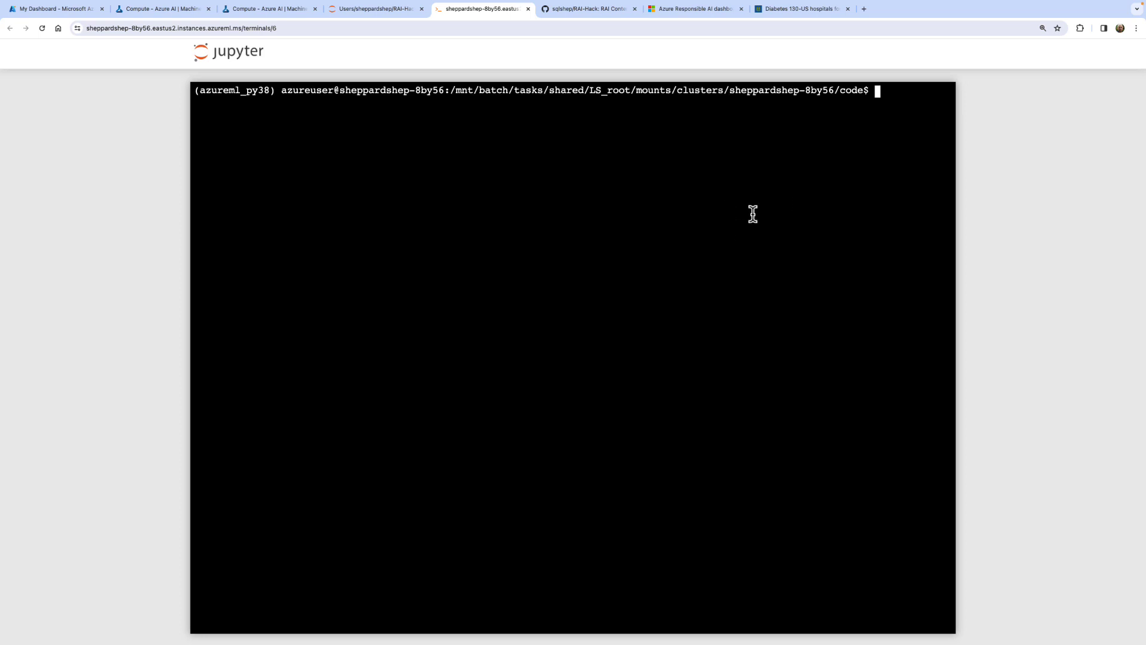
{"action": "left_click", "coordinate": [528, 9]}
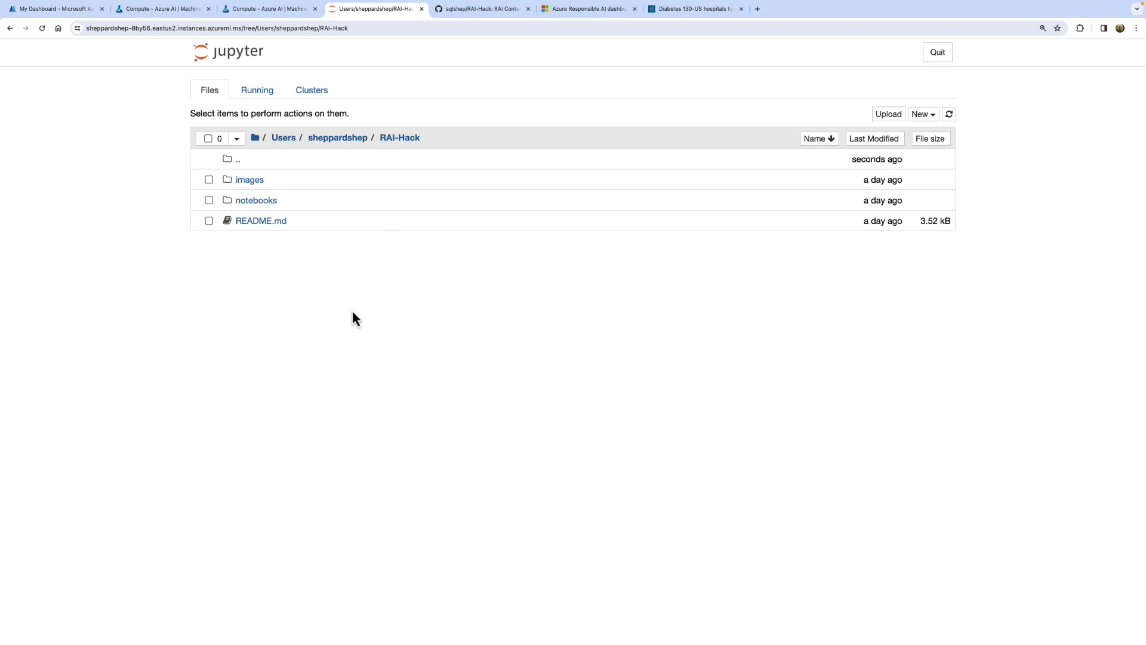
Open the diabetes-hospital-stay-classifier.ipynb notebook from the notebooks/diabetes_story folder.
{"action": "left_click", "coordinate": [266, 201]}
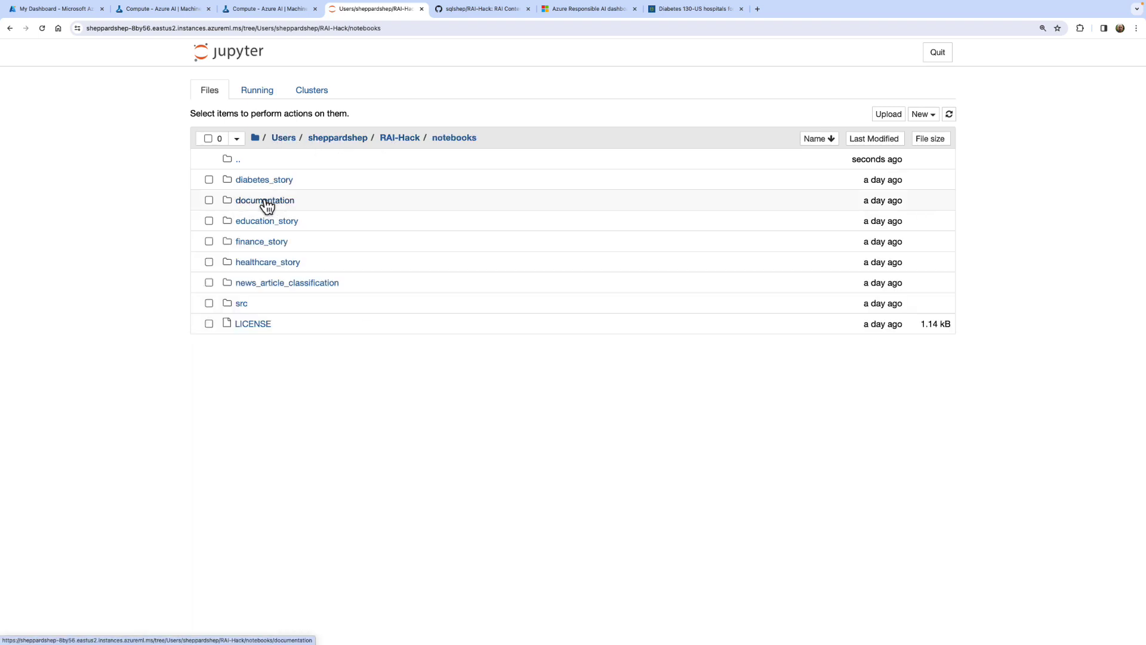
{"action": "left_click", "coordinate": [276, 182]}
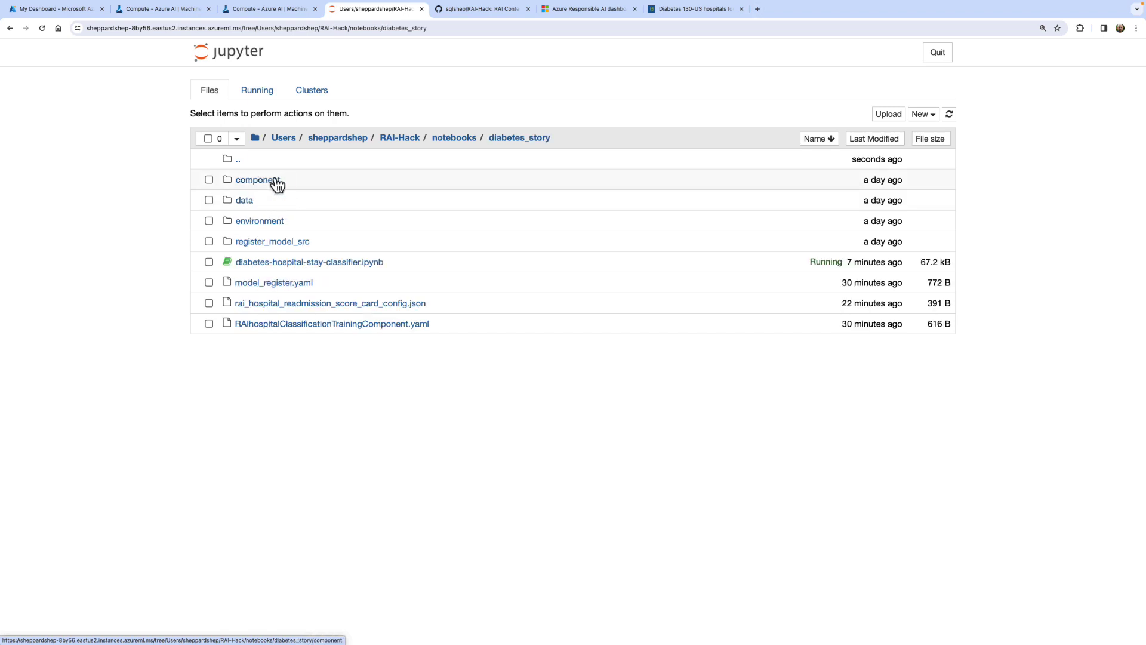
{"action": "left_click", "coordinate": [326, 265]}
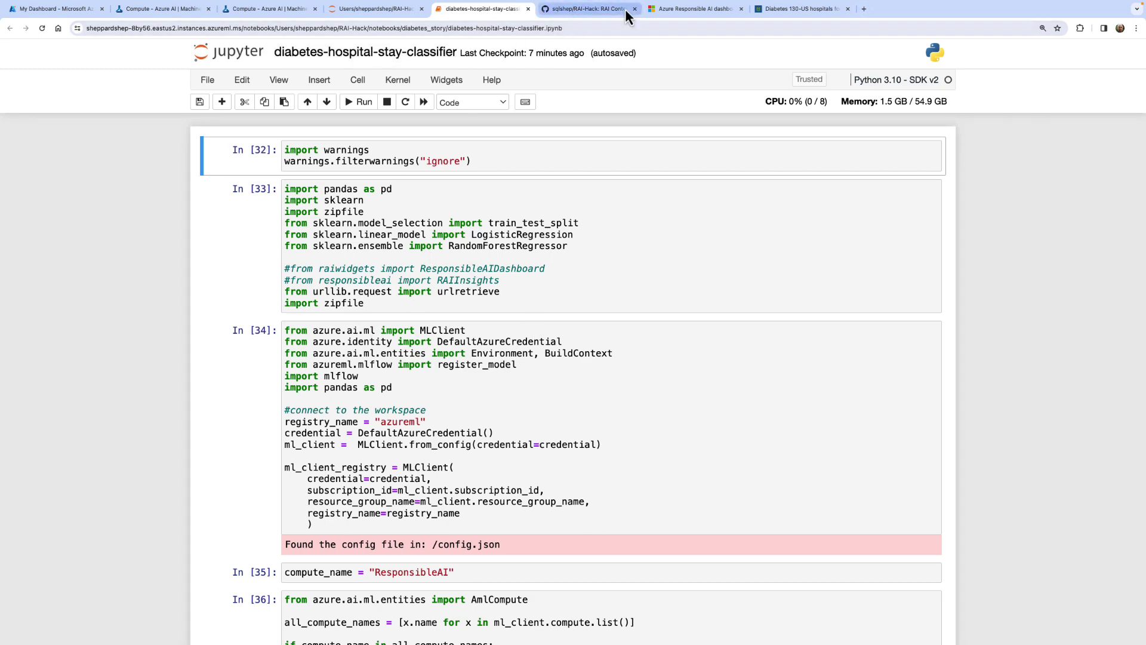
From the RAI-Hack README, review the Getting started with Azure Machine Learning Responsible AI components (Part 1) article and its tutorial links, and return to the notebook.
{"action": "left_click", "coordinate": [582, 10]}
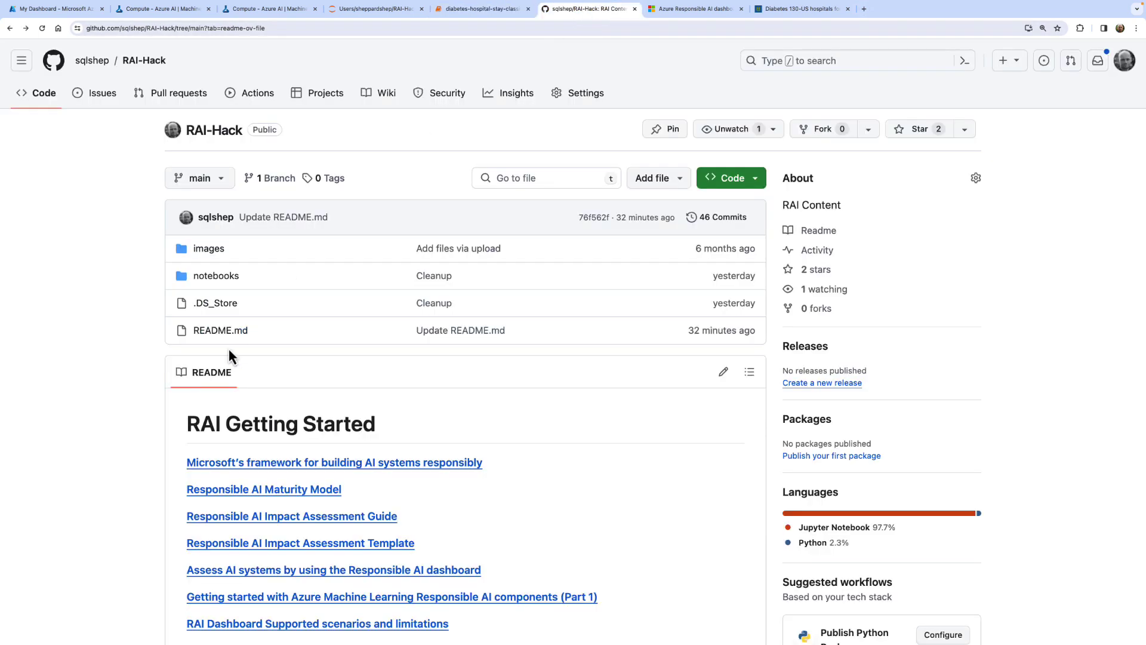
{"action": "scroll", "coordinate": [97, 459], "scroll_direction": "down", "scroll_amount": 1}
{"action": "scroll", "coordinate": [98, 460], "scroll_direction": "down", "scroll_amount": 3}
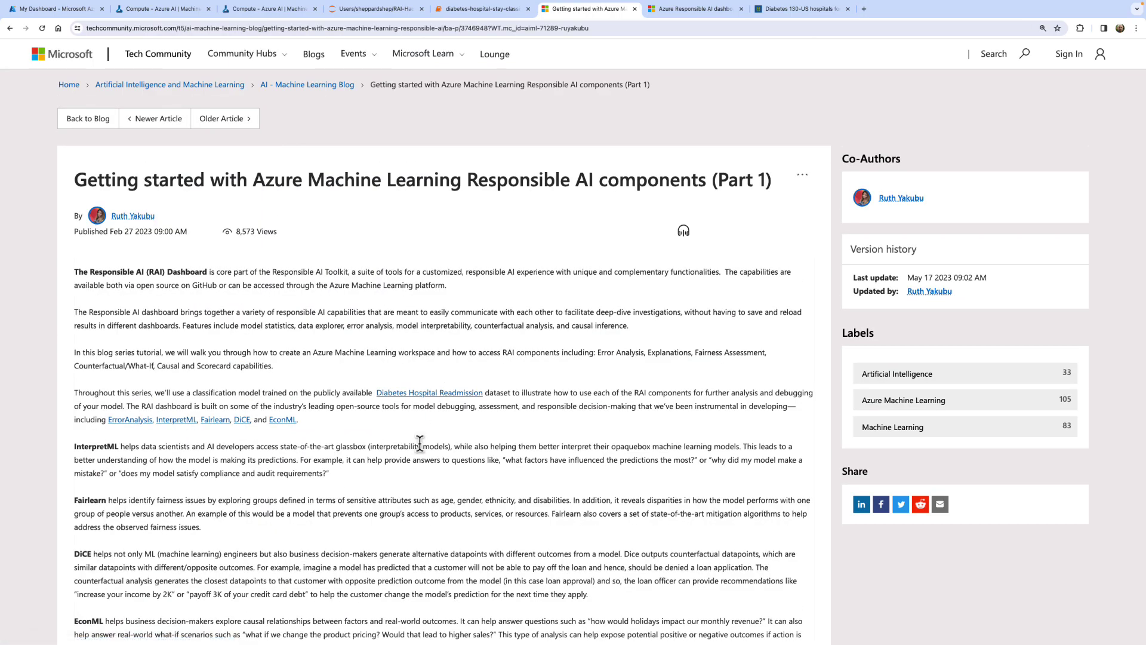
{"action": "scroll", "coordinate": [420, 445], "scroll_direction": "down", "scroll_amount": 15}
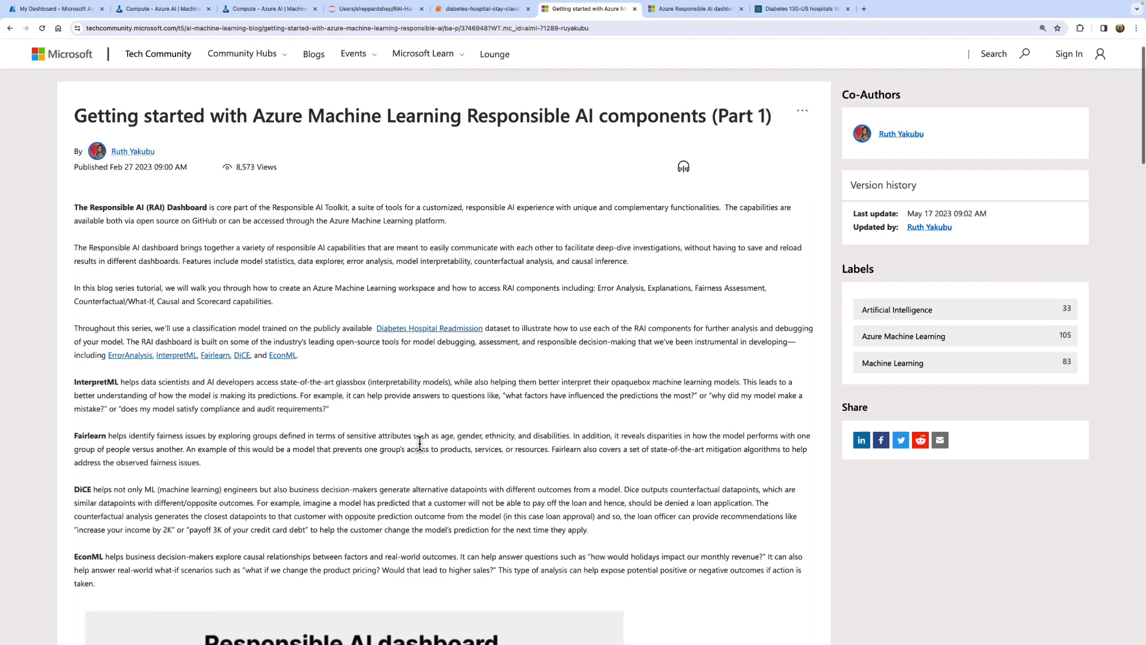
{"action": "scroll", "coordinate": [421, 452], "scroll_direction": "down", "scroll_amount": 18}
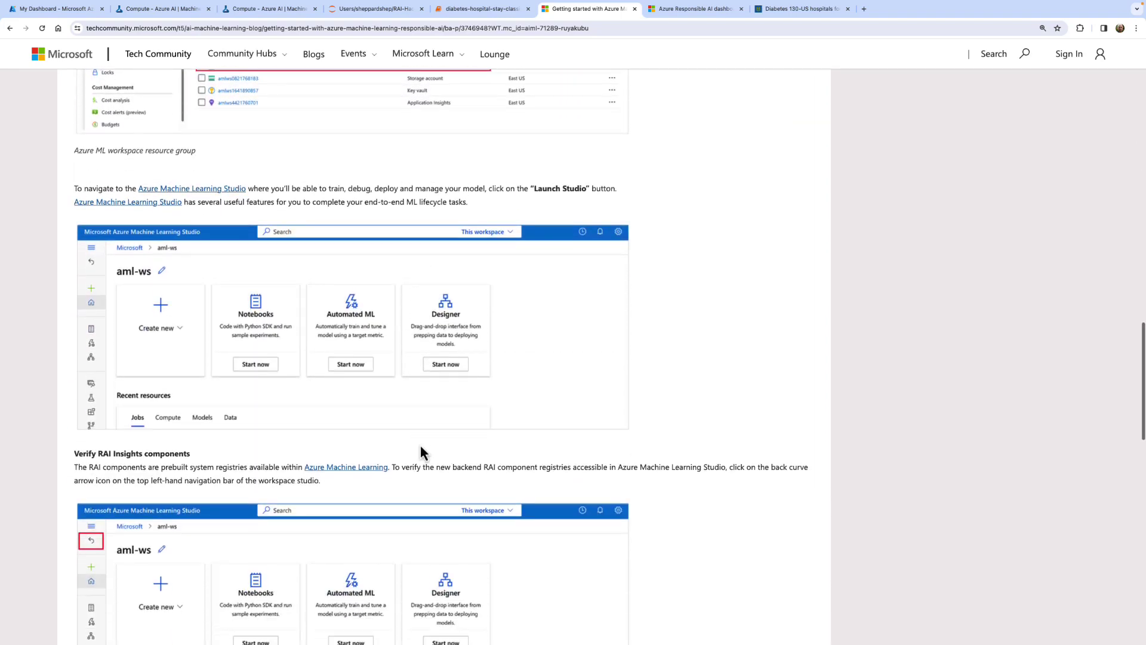
{"action": "scroll", "coordinate": [420, 448], "scroll_direction": "down", "scroll_amount": 6}
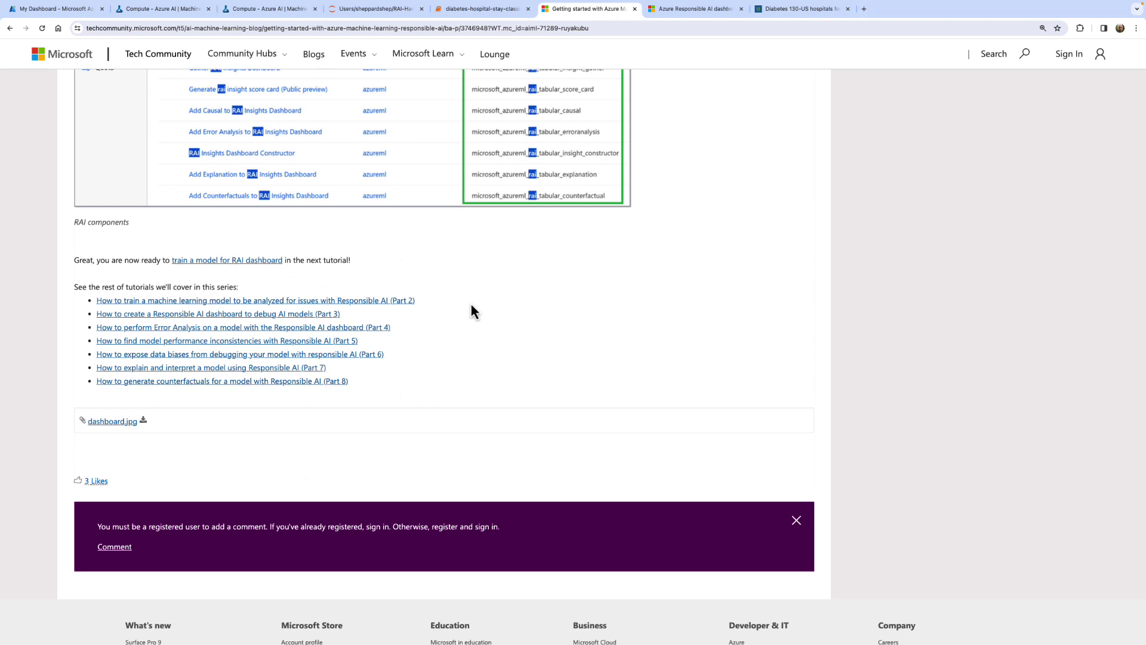
{"action": "scroll", "coordinate": [470, 309], "scroll_direction": "up", "scroll_amount": 1}
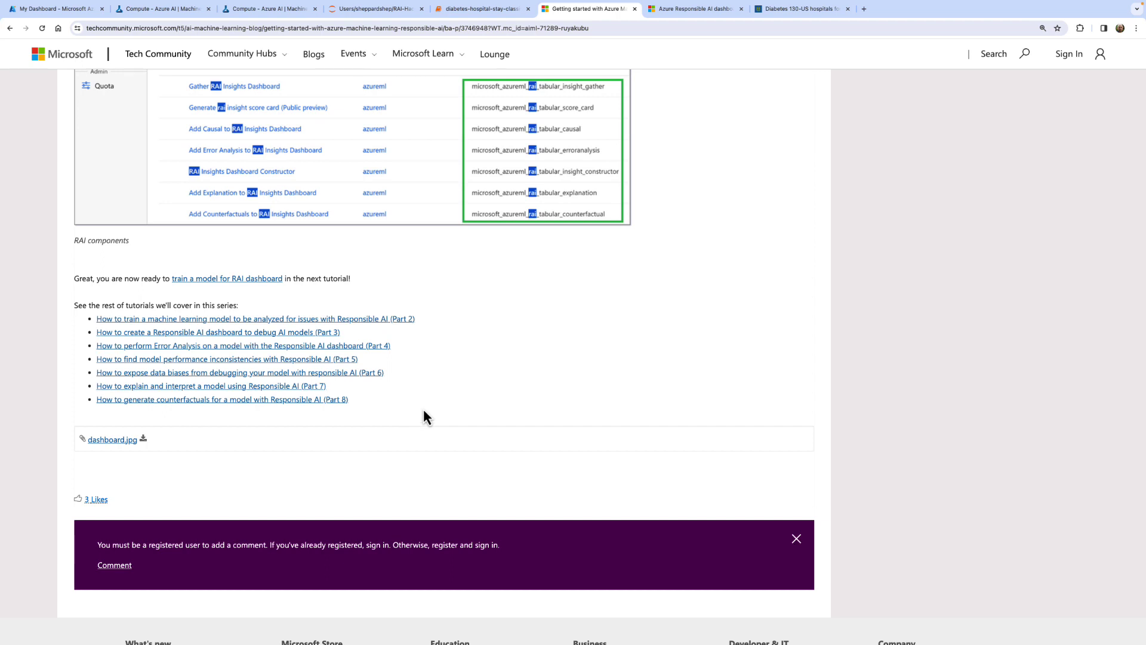
{"action": "scroll", "coordinate": [423, 409], "scroll_direction": "up", "scroll_amount": 1}
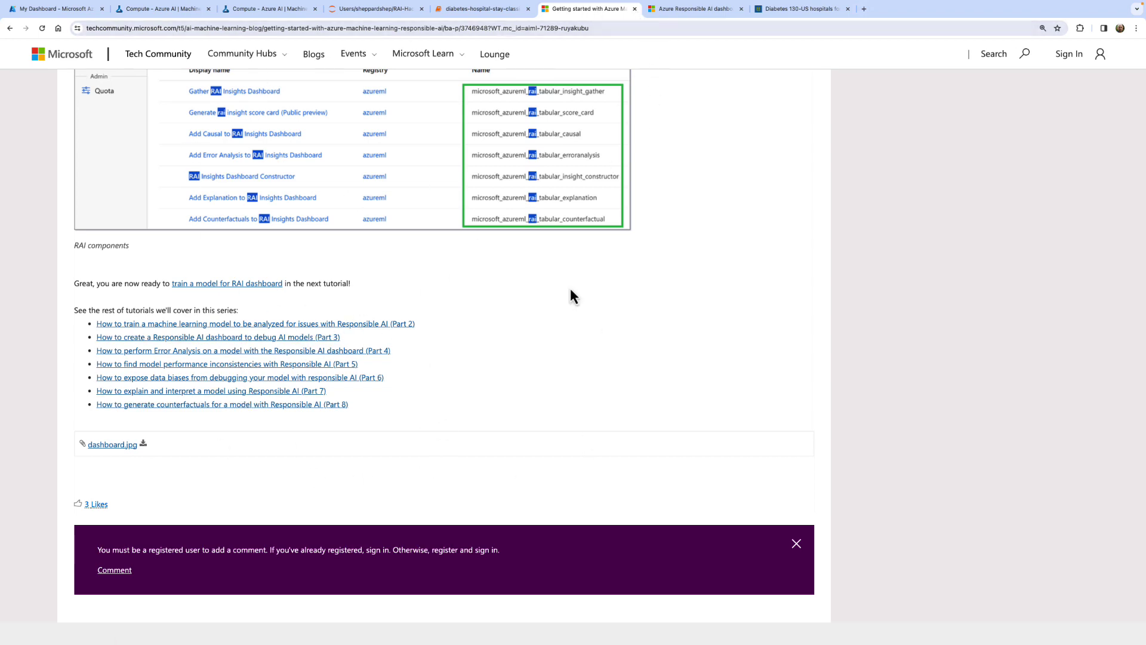
{"action": "scroll", "coordinate": [571, 288], "scroll_direction": "up", "scroll_amount": 20}
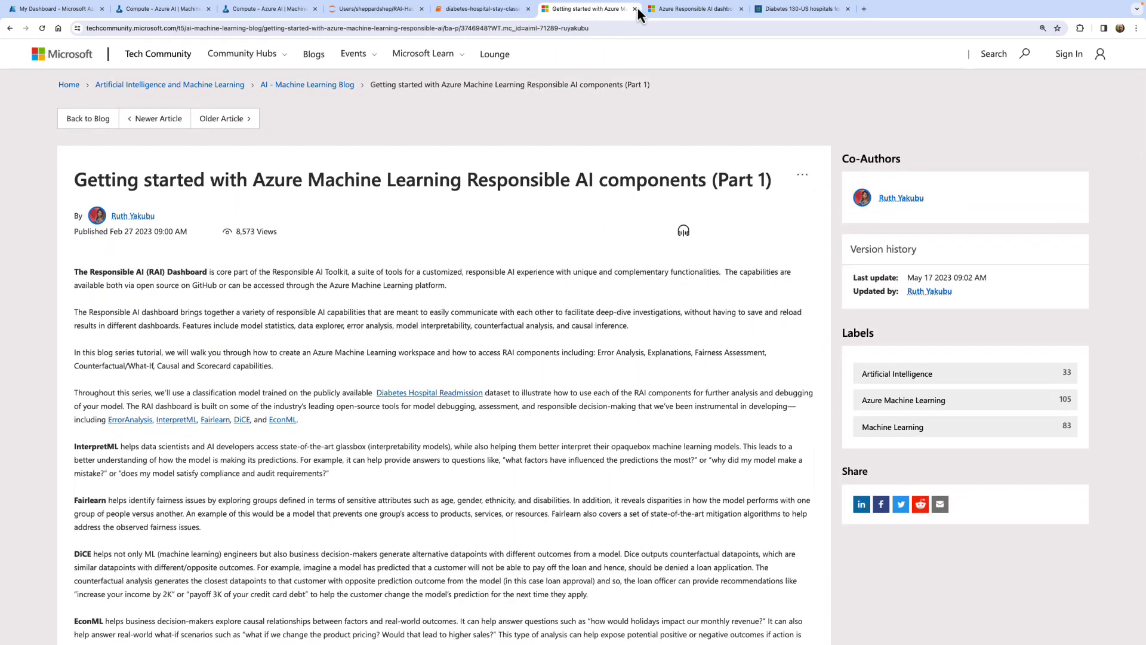
{"action": "left_click", "coordinate": [10, 29]}
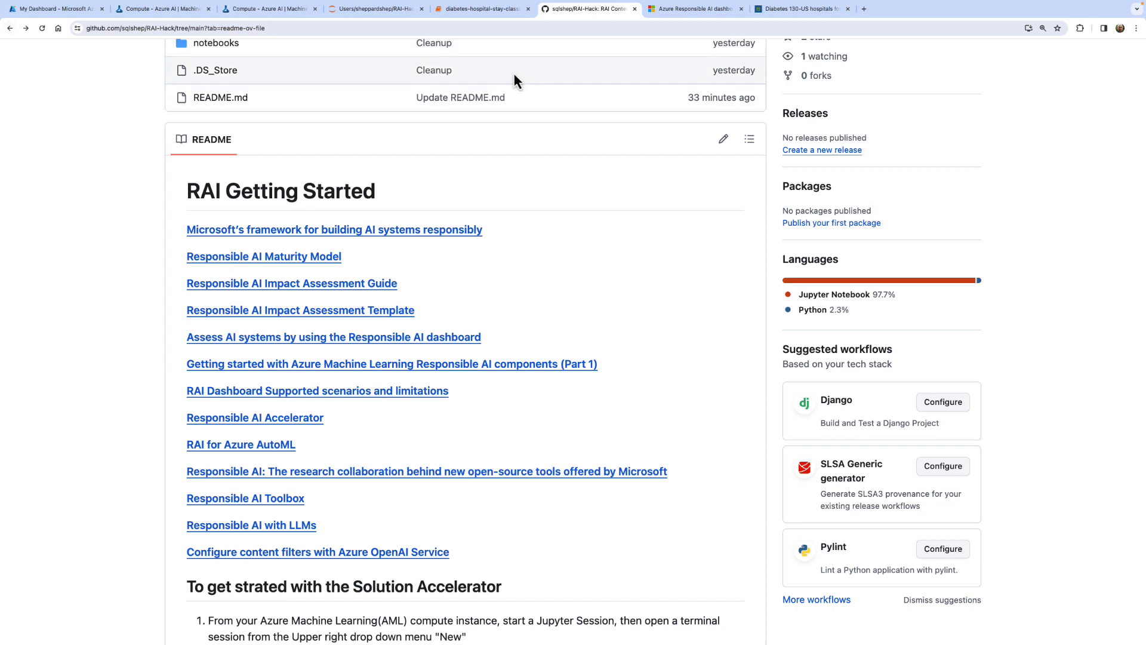
{"action": "left_click", "coordinate": [492, 13]}
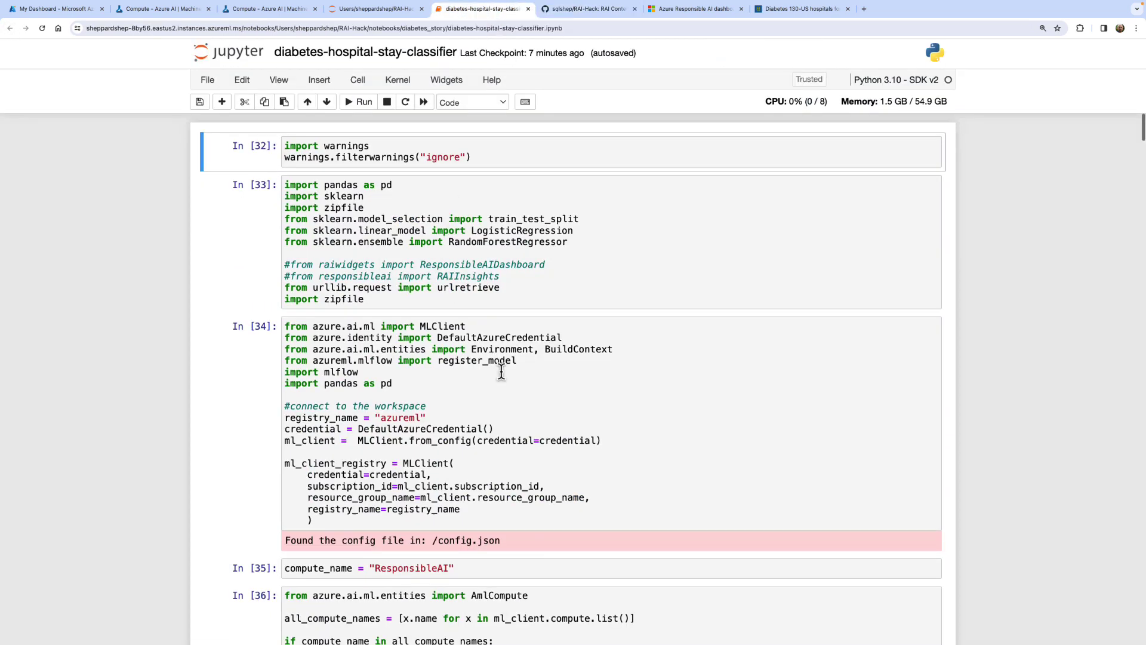
Run all cells of the diabetes-hospital-stay-classifier notebook.
{"action": "scroll", "coordinate": [501, 371], "scroll_direction": "down", "scroll_amount": 3}
{"action": "scroll", "coordinate": [502, 371], "scroll_direction": "down", "scroll_amount": 3}
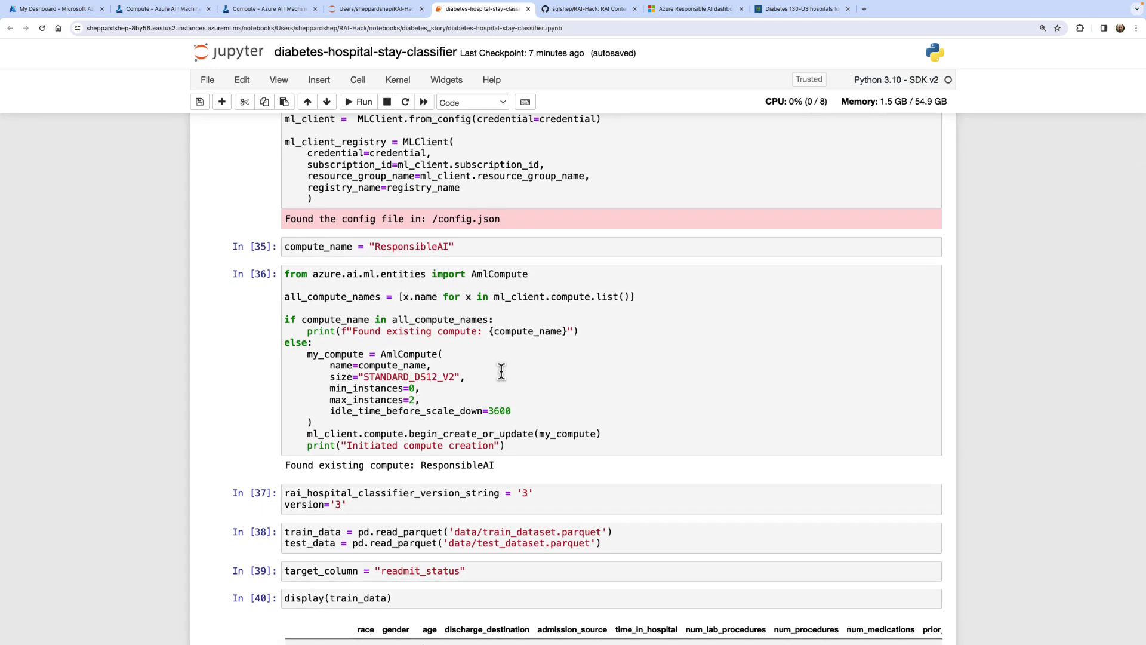
{"action": "scroll", "coordinate": [502, 371], "scroll_direction": "down", "scroll_amount": 2}
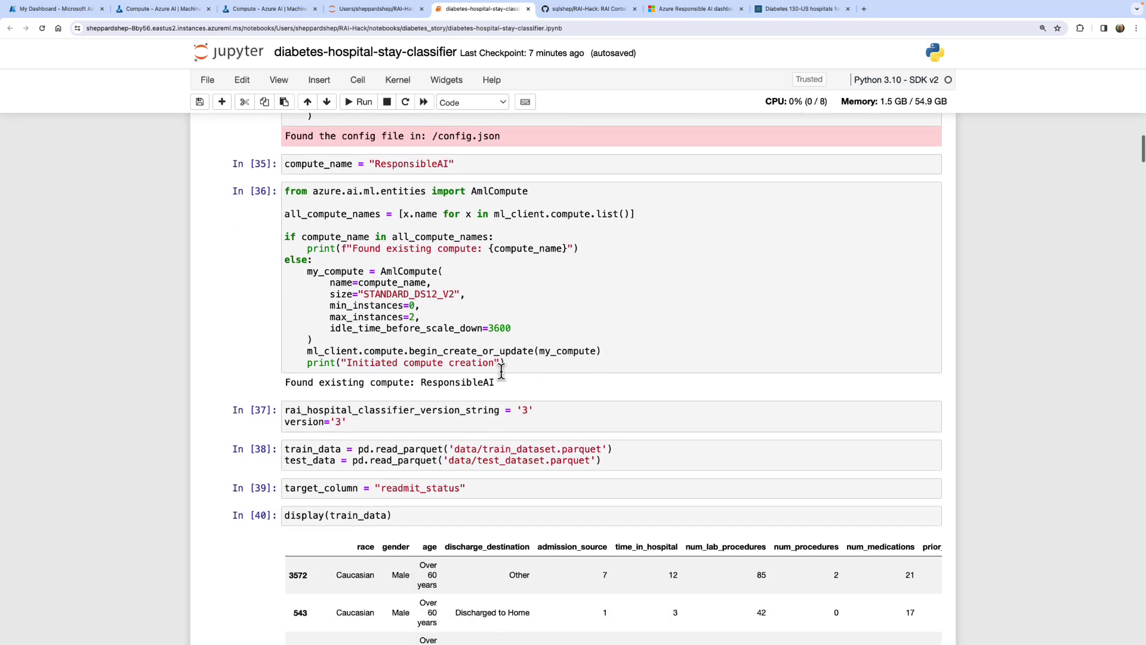
{"action": "scroll", "coordinate": [501, 371], "scroll_direction": "down", "scroll_amount": 5}
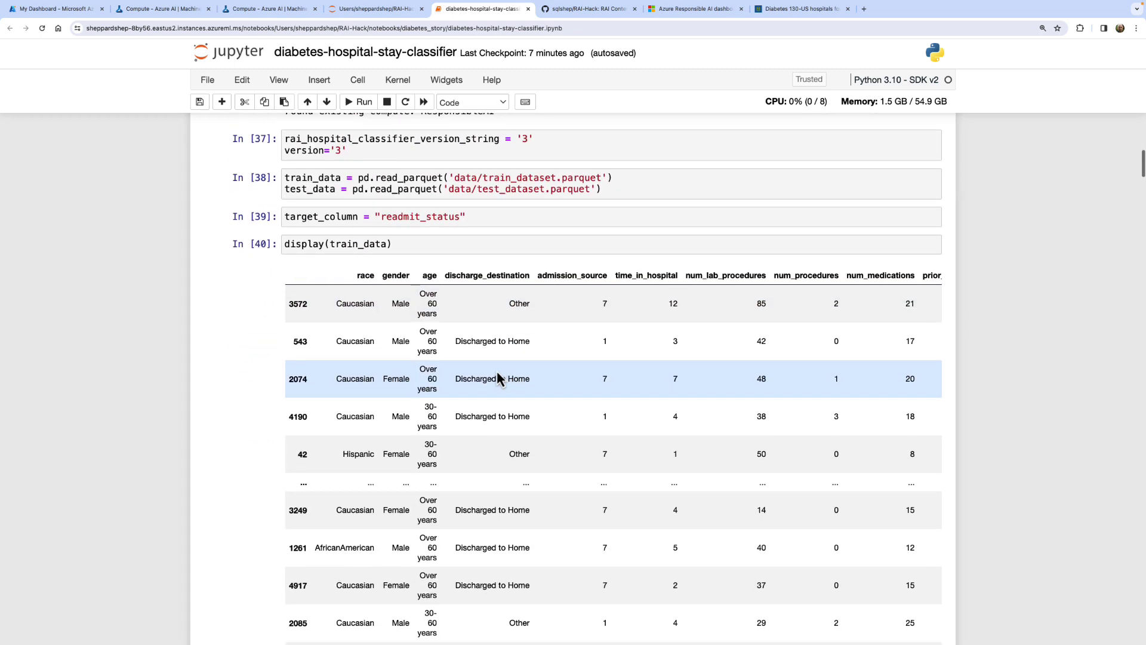
{"action": "scroll", "coordinate": [231, 396], "scroll_direction": "down", "scroll_amount": 6}
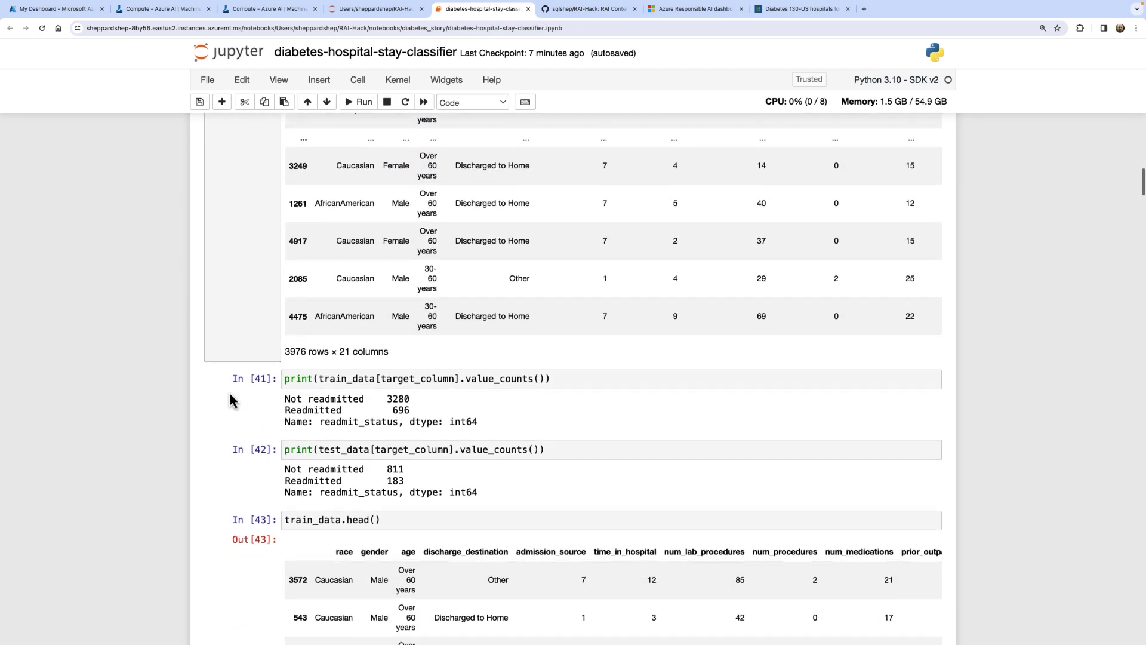
{"action": "left_click", "coordinate": [358, 81]}
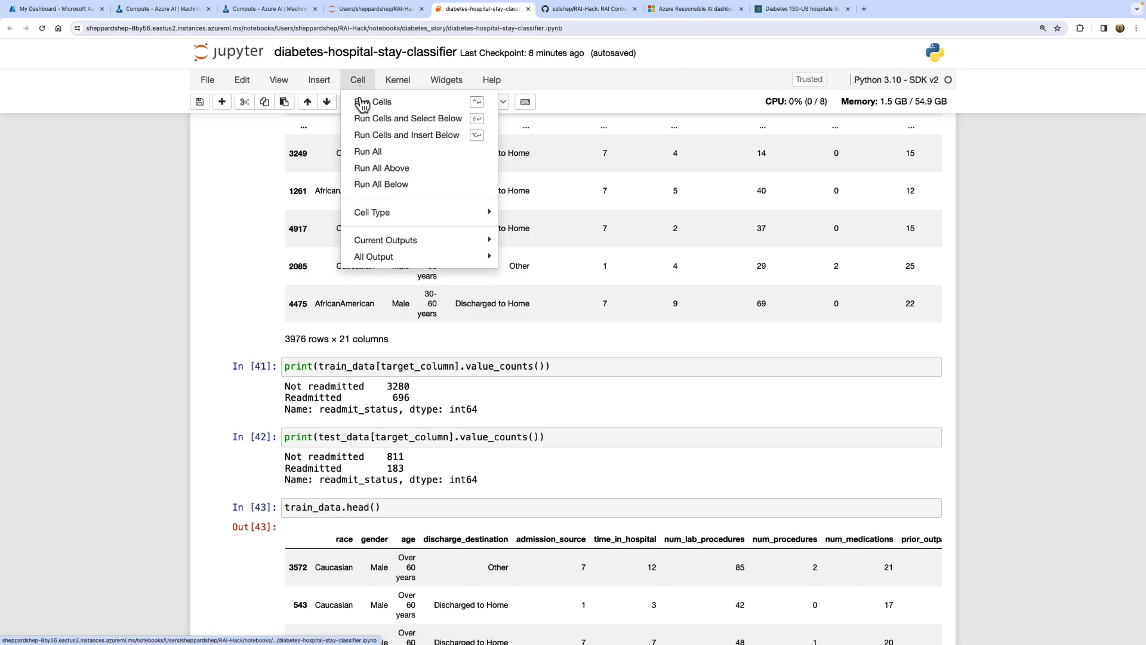
{"action": "left_click", "coordinate": [368, 152]}
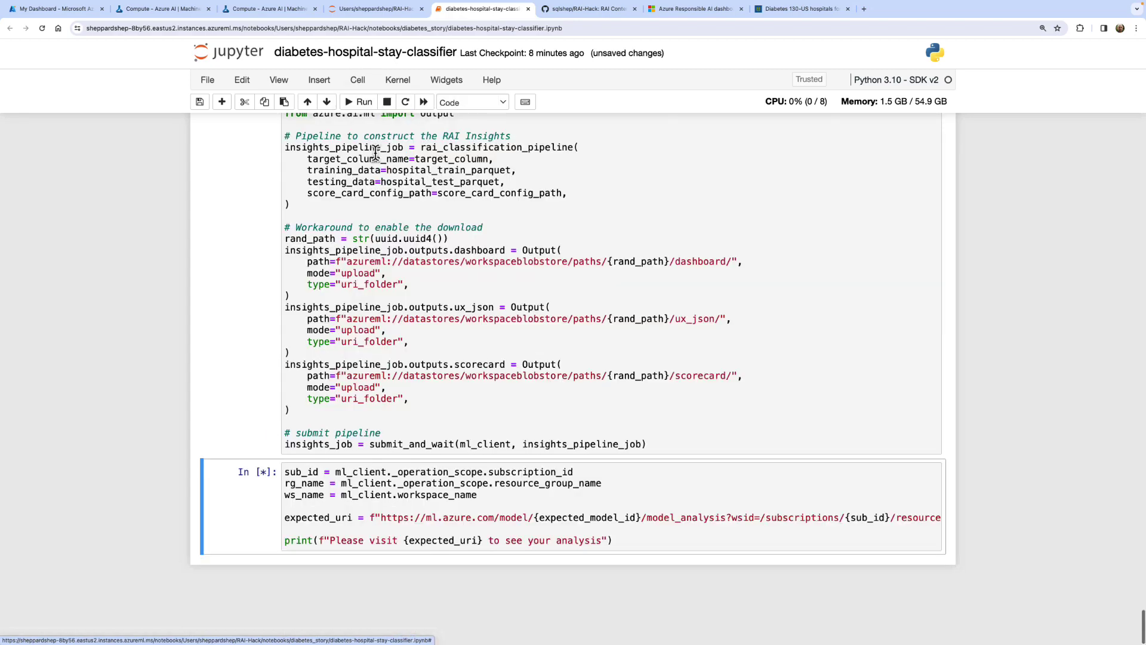
Review the notebook's executed compute setup and data-loading cells, check the compute instance in Azure Machine Learning Studio, and return to the notebook.
{"action": "scroll", "coordinate": [243, 226], "scroll_direction": "up", "scroll_amount": 10}
{"action": "scroll", "coordinate": [242, 226], "scroll_direction": "up", "scroll_amount": 20}
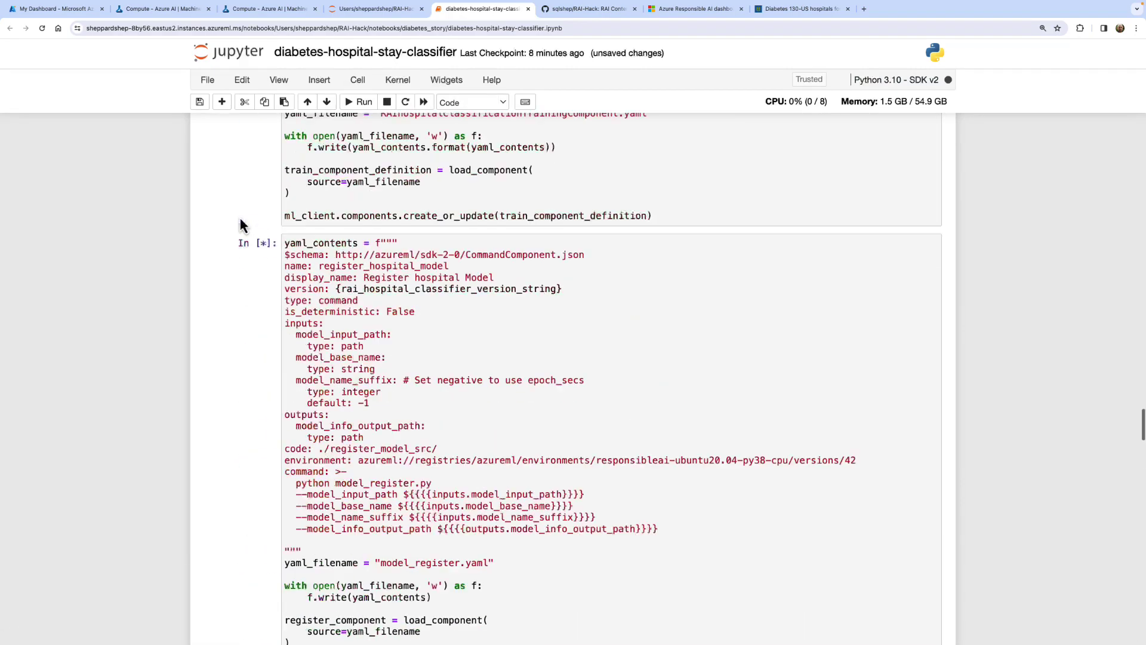
{"action": "scroll", "coordinate": [242, 226], "scroll_direction": "up", "scroll_amount": 15}
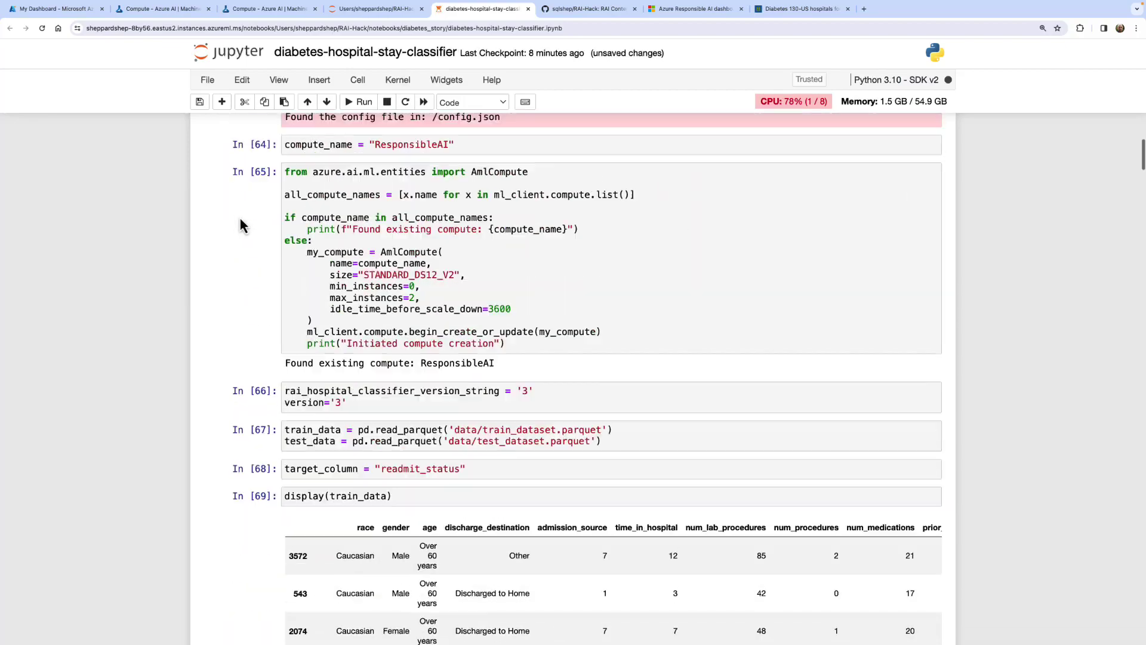
{"action": "scroll", "coordinate": [242, 225], "scroll_direction": "down", "scroll_amount": 3}
{"action": "scroll", "coordinate": [197, 388], "scroll_direction": "down", "scroll_amount": 6}
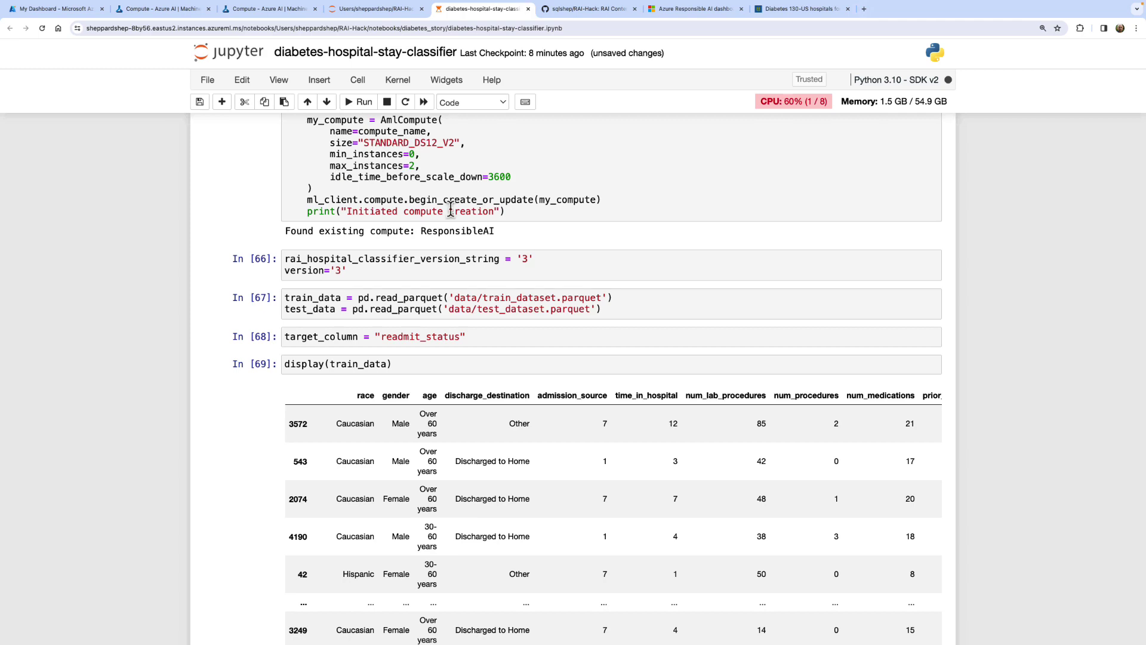
{"action": "scroll", "coordinate": [450, 209], "scroll_direction": "up", "scroll_amount": 1}
{"action": "left_click", "coordinate": [262, 9]}
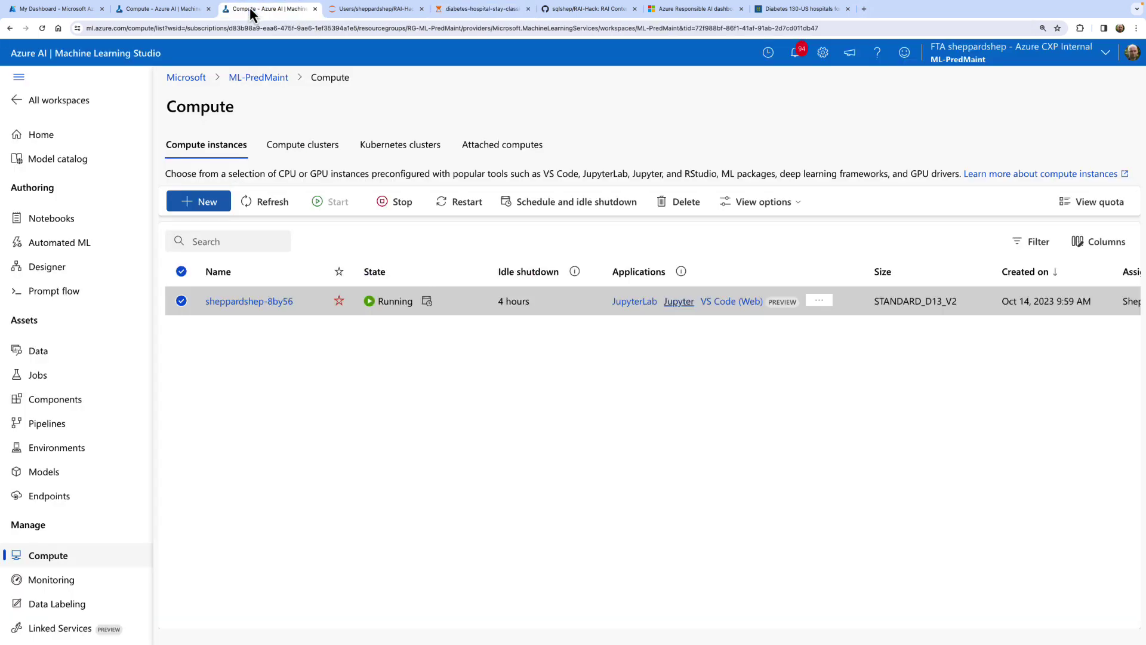
{"action": "left_click", "coordinate": [480, 8]}
Examine the notebook cells from the train_data output through the training and registration scripts to the RAI component definitions.
{"action": "scroll", "coordinate": [235, 504], "scroll_direction": "down", "scroll_amount": 10}
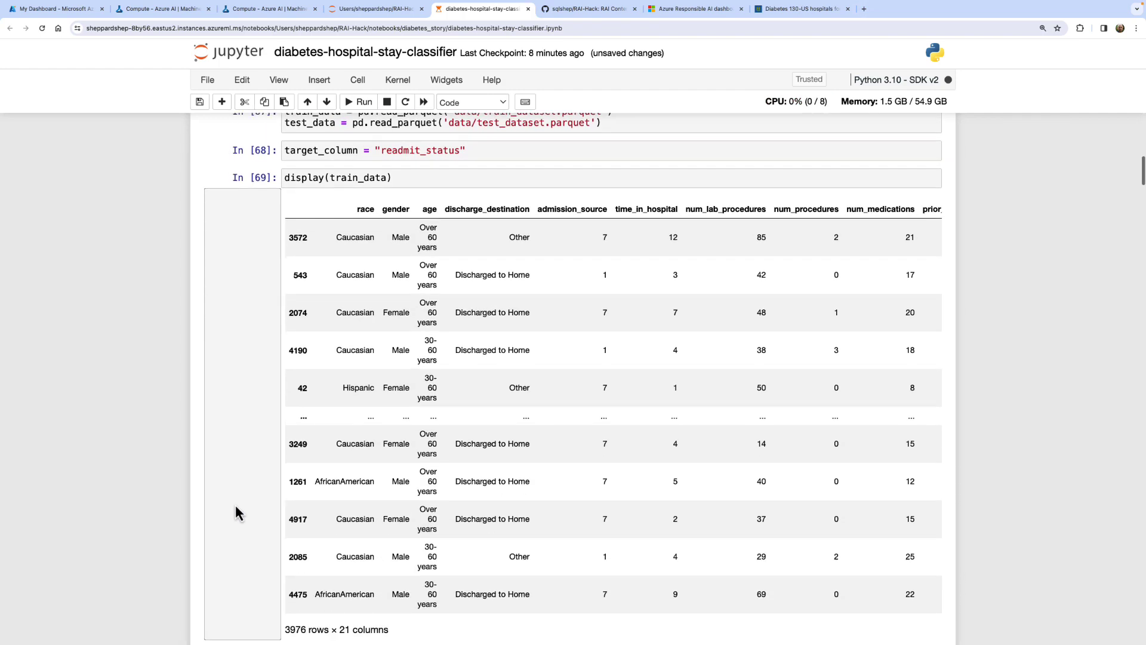
{"action": "scroll", "coordinate": [235, 511], "scroll_direction": "down", "scroll_amount": 13}
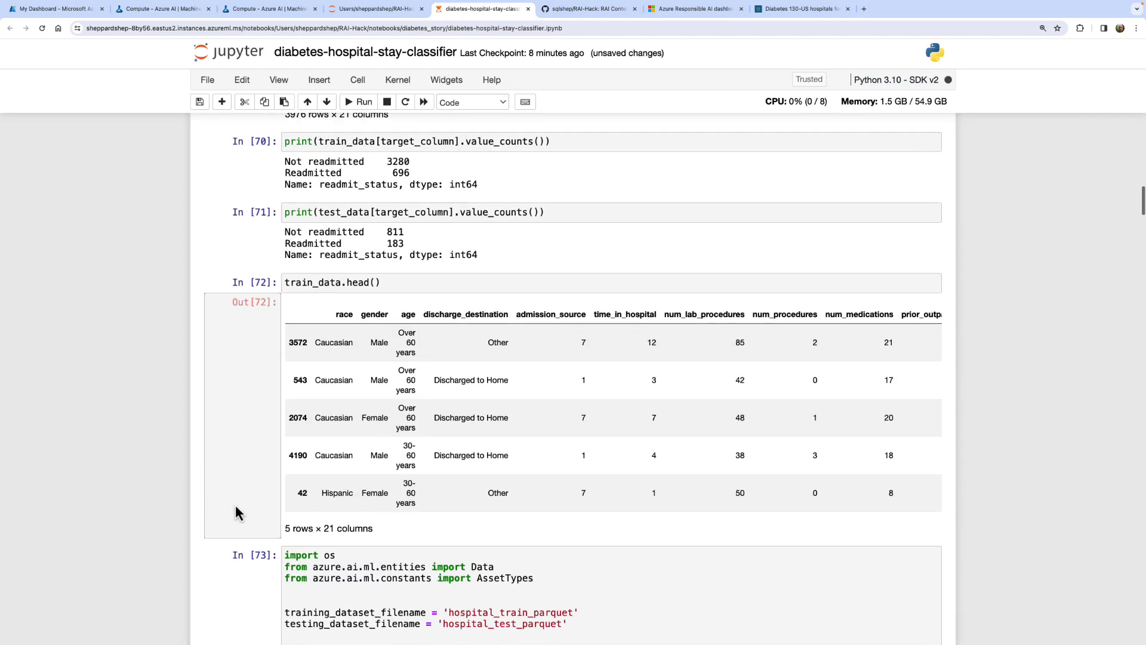
{"action": "scroll", "coordinate": [235, 511], "scroll_direction": "down", "scroll_amount": 10}
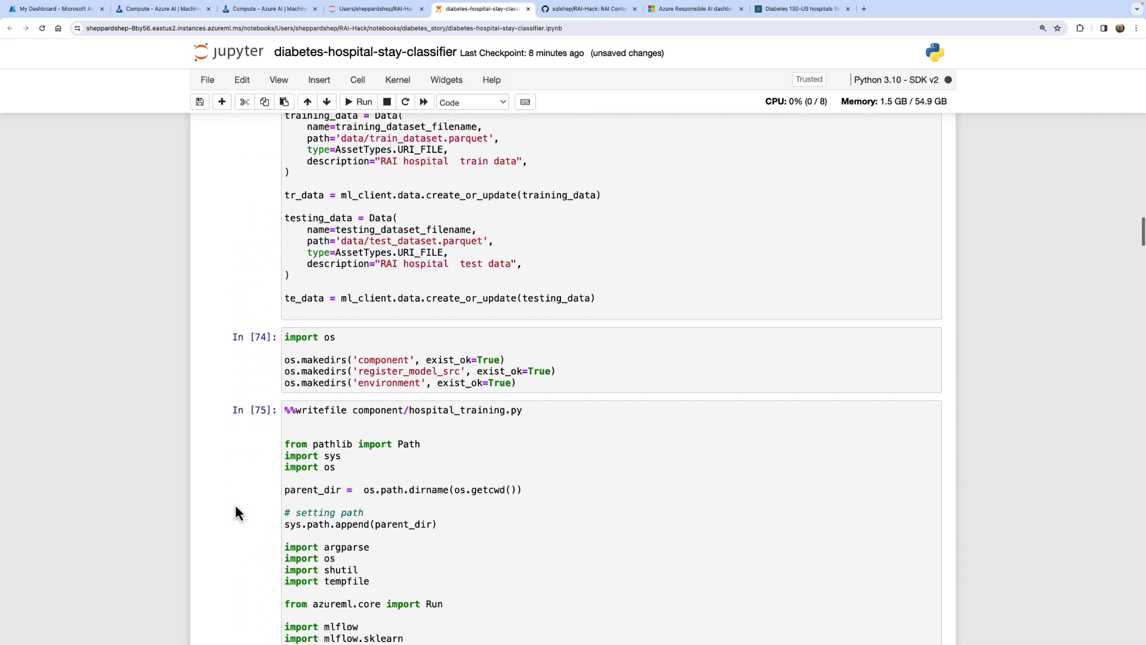
{"action": "scroll", "coordinate": [235, 513], "scroll_direction": "down", "scroll_amount": 13}
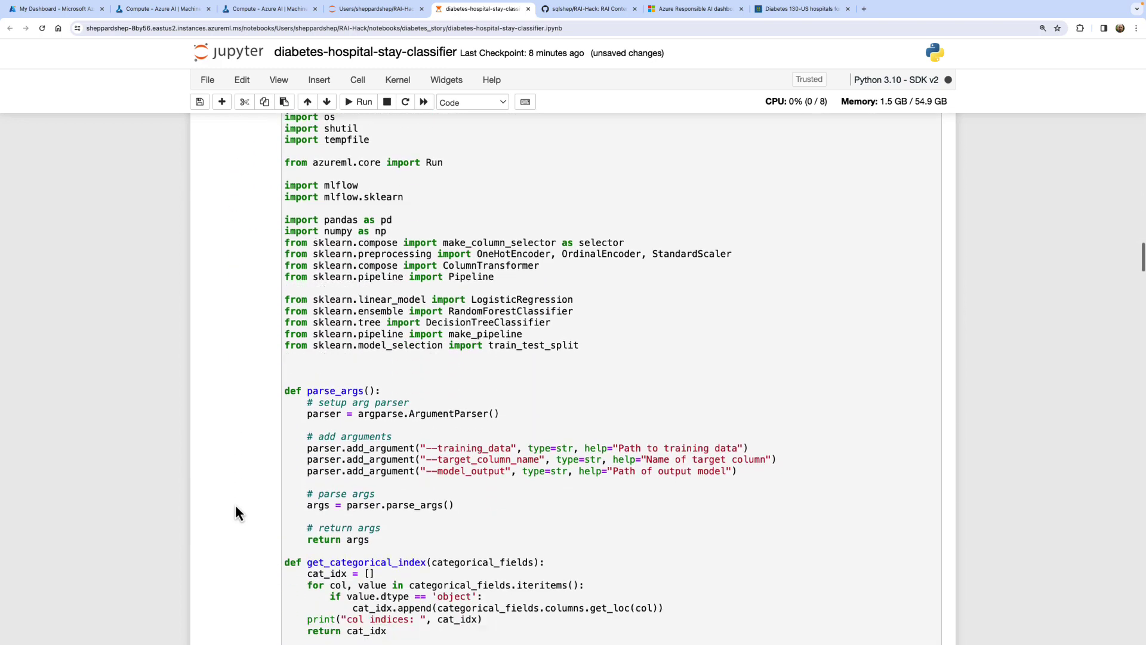
{"action": "scroll", "coordinate": [235, 512], "scroll_direction": "down", "scroll_amount": 12}
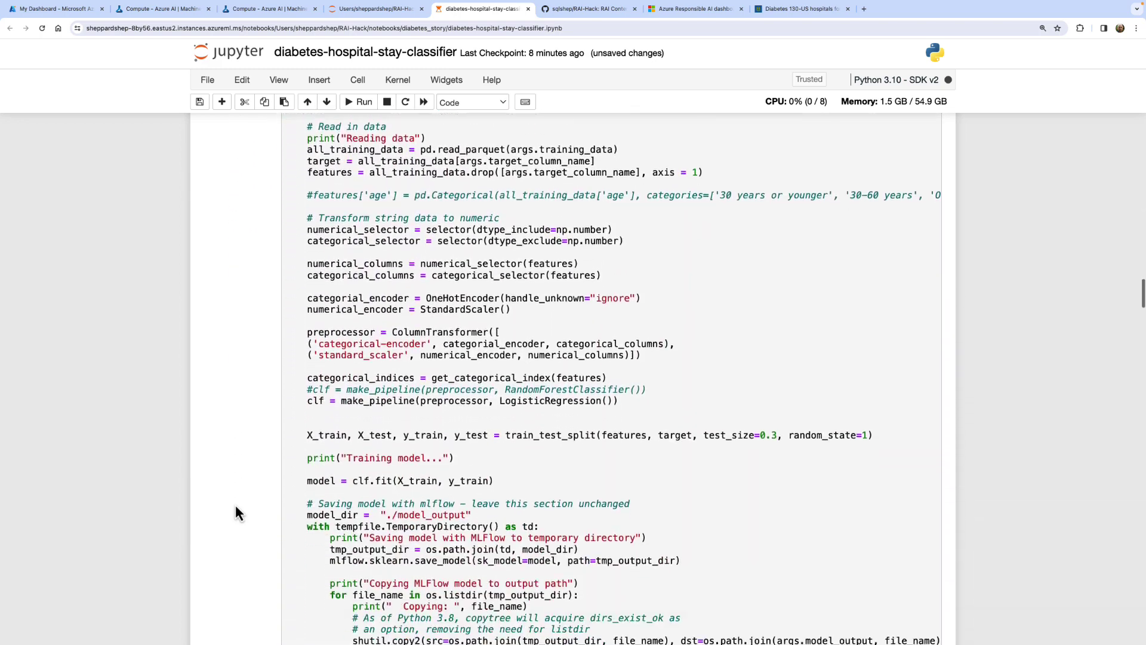
{"action": "scroll", "coordinate": [235, 506], "scroll_direction": "down", "scroll_amount": 11}
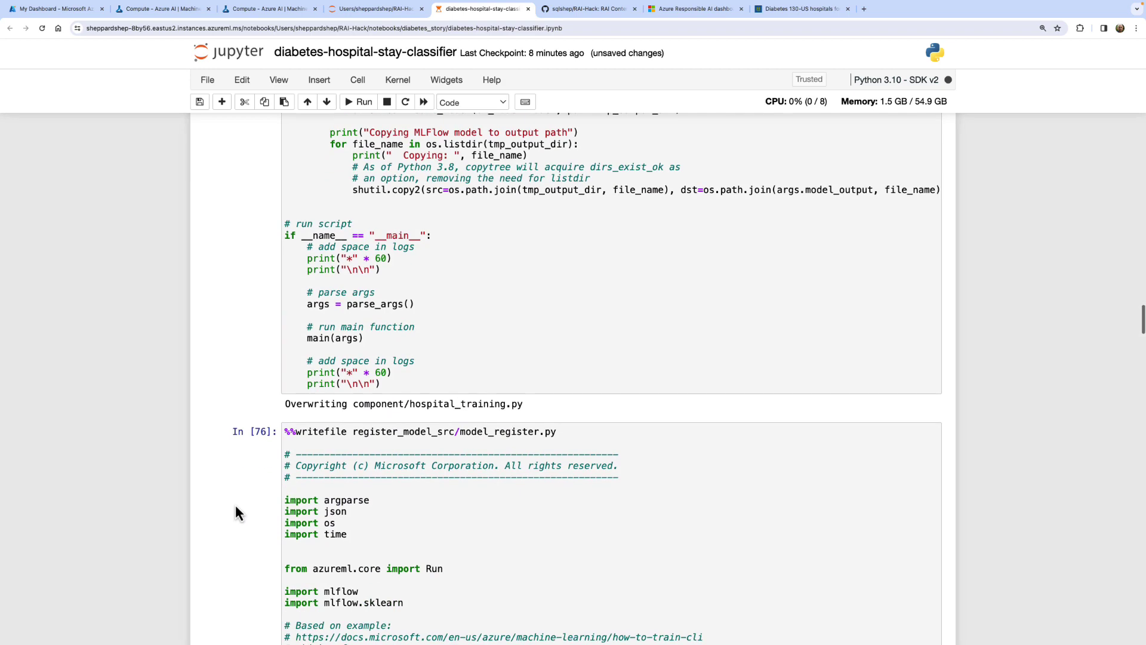
{"action": "scroll", "coordinate": [235, 507], "scroll_direction": "down", "scroll_amount": 17}
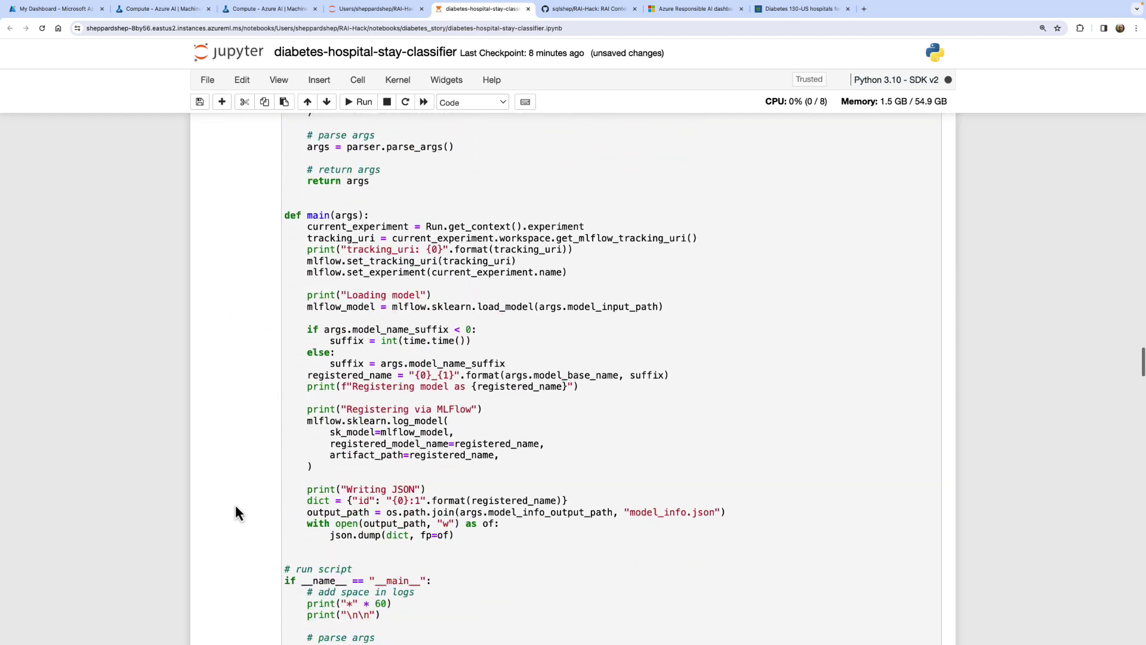
{"action": "scroll", "coordinate": [235, 512], "scroll_direction": "down", "scroll_amount": 15}
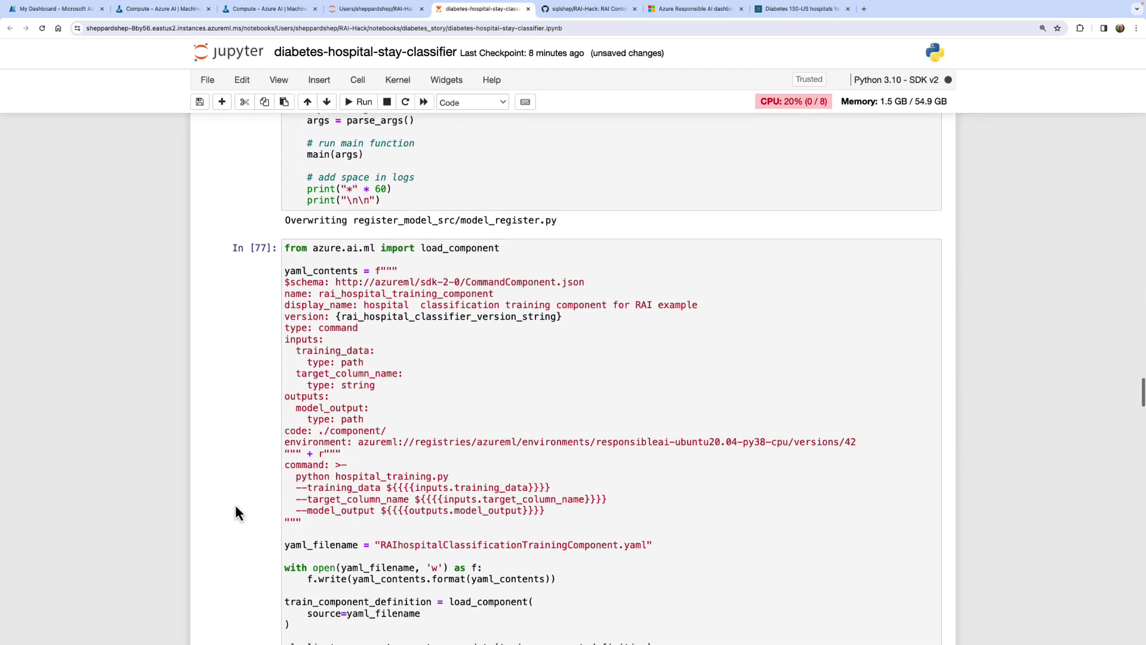
{"action": "scroll", "coordinate": [235, 512], "scroll_direction": "down", "scroll_amount": 19}
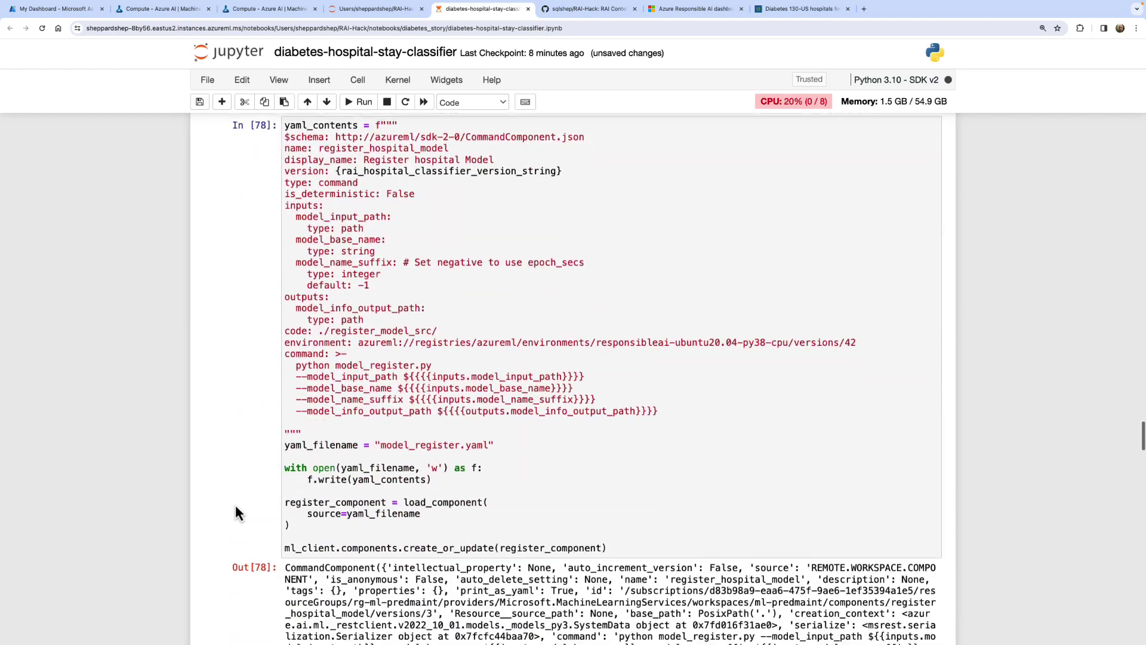
{"action": "scroll", "coordinate": [235, 512], "scroll_direction": "down", "scroll_amount": 15}
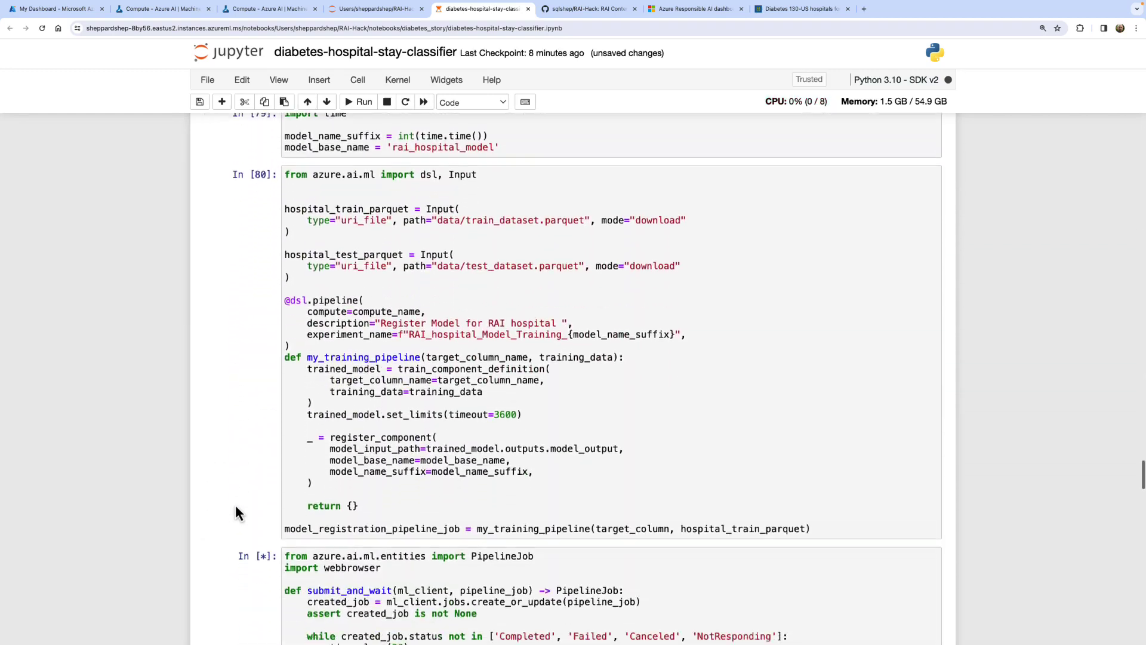
{"action": "scroll", "coordinate": [235, 512], "scroll_direction": "down", "scroll_amount": 15}
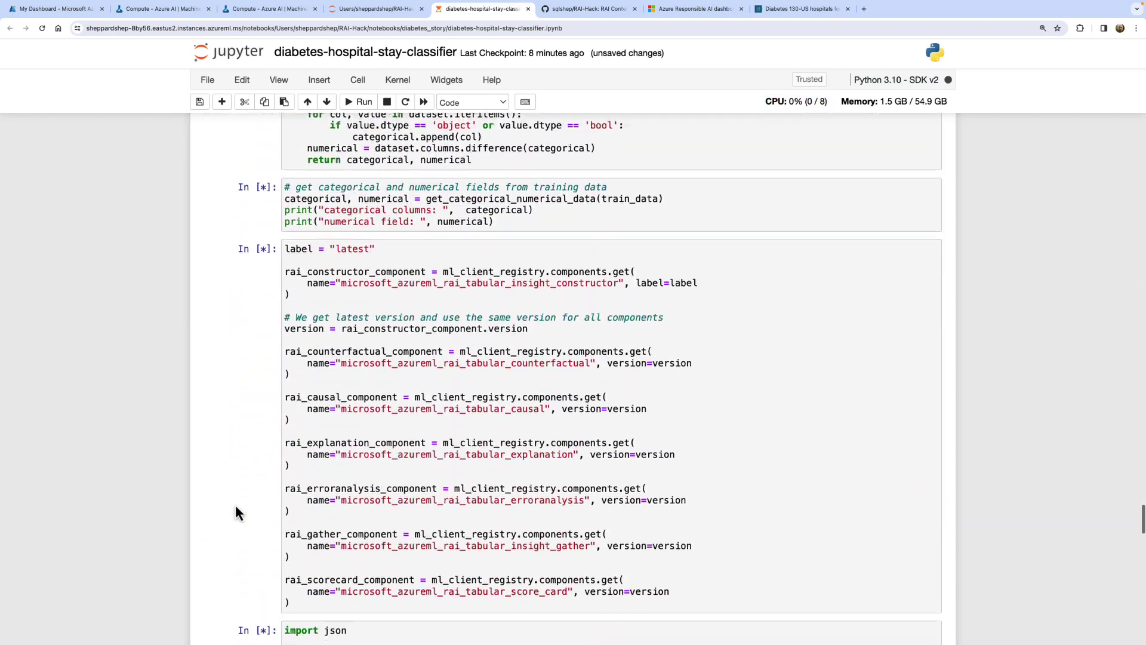
Go back to the submit_and_wait cell and highlight its training_job submission line.
{"action": "scroll", "coordinate": [235, 512], "scroll_direction": "up", "scroll_amount": 7}
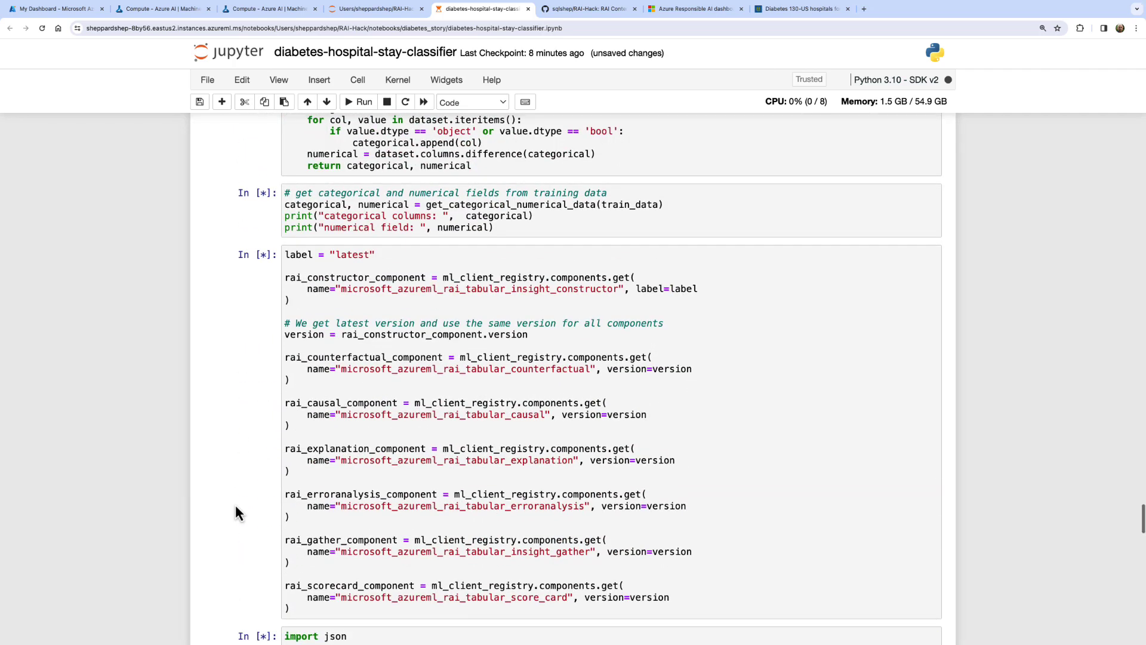
{"action": "scroll", "coordinate": [236, 508], "scroll_direction": "up", "scroll_amount": 7}
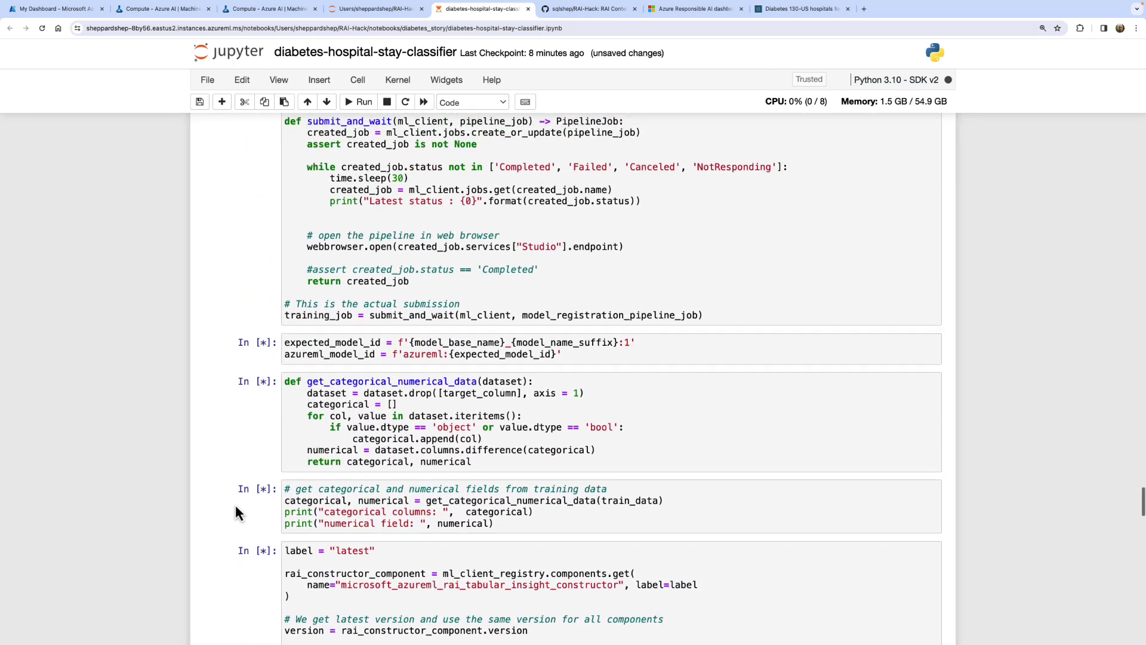
{"action": "scroll", "coordinate": [235, 512], "scroll_direction": "up", "scroll_amount": 2}
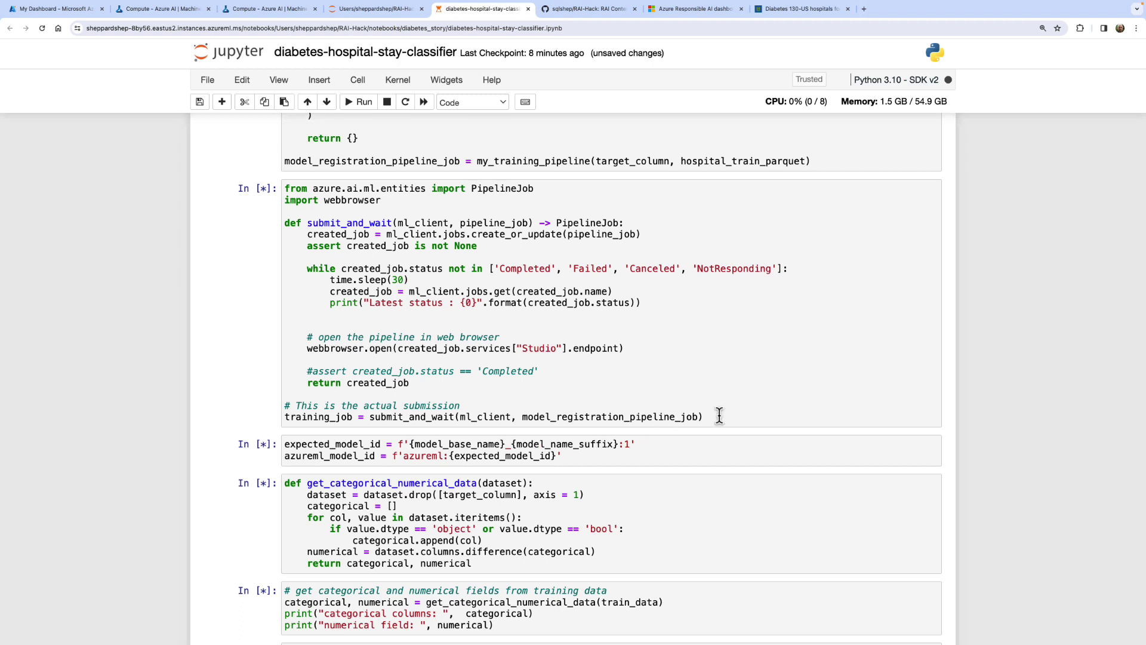
{"action": "left_click_drag", "start_coordinate": [719, 416], "coordinate": [282, 412]}
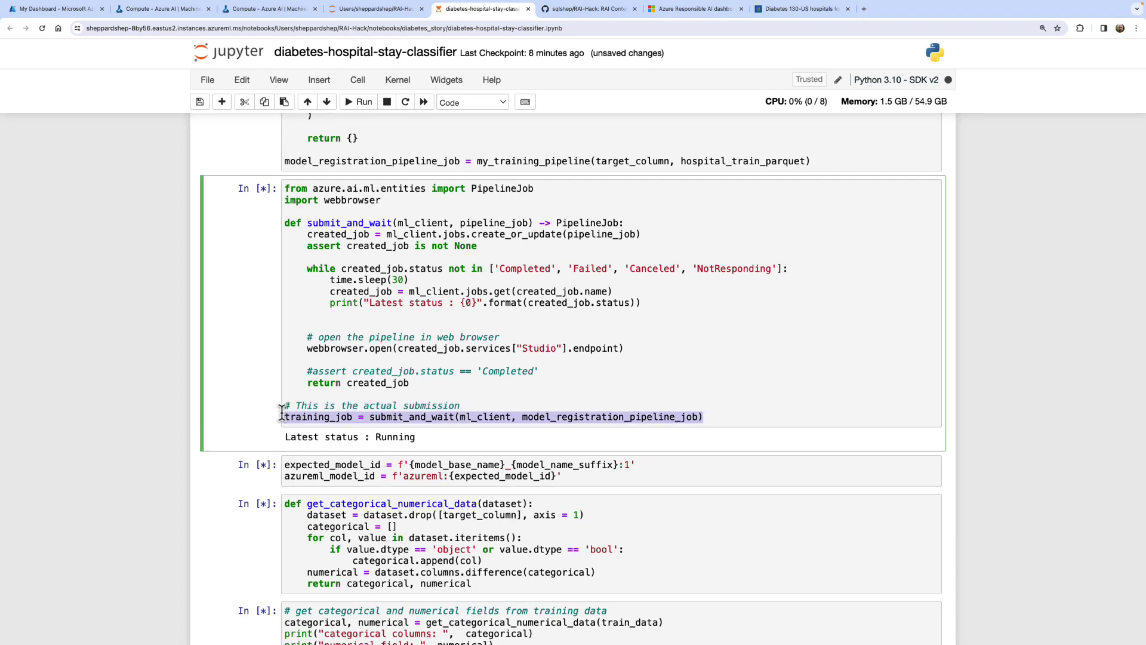
{"action": "left_click", "coordinate": [249, 420]}
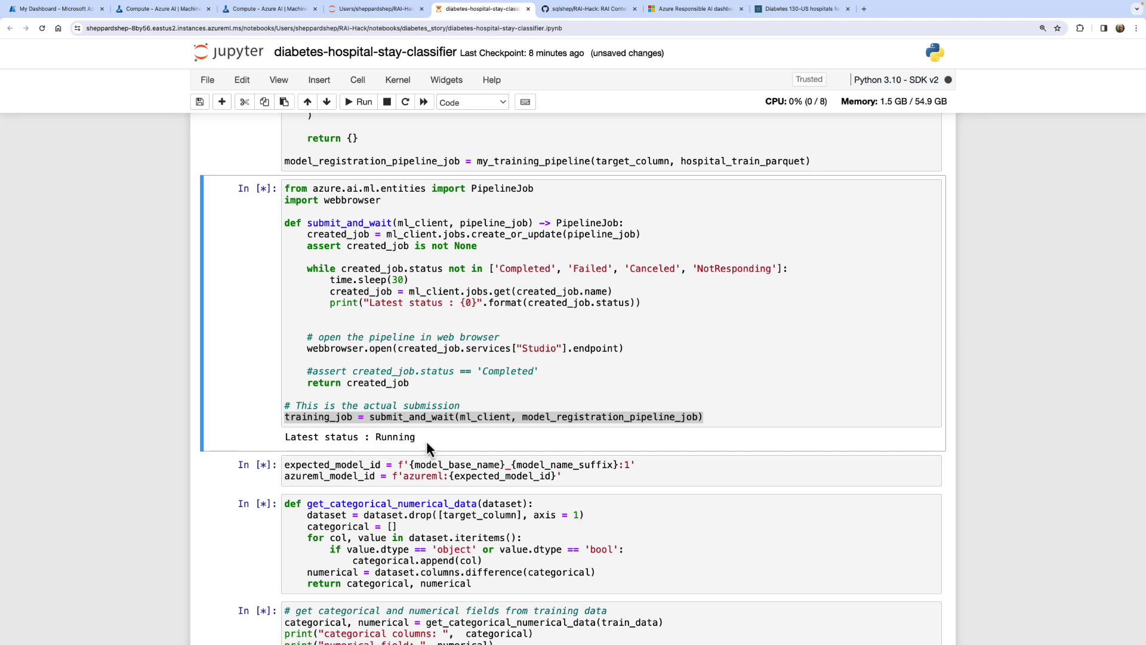
In Azure Machine Learning Studio, open the ResponsibleAI compute cluster and inspect its size and node status.
{"action": "left_click", "coordinate": [269, 8]}
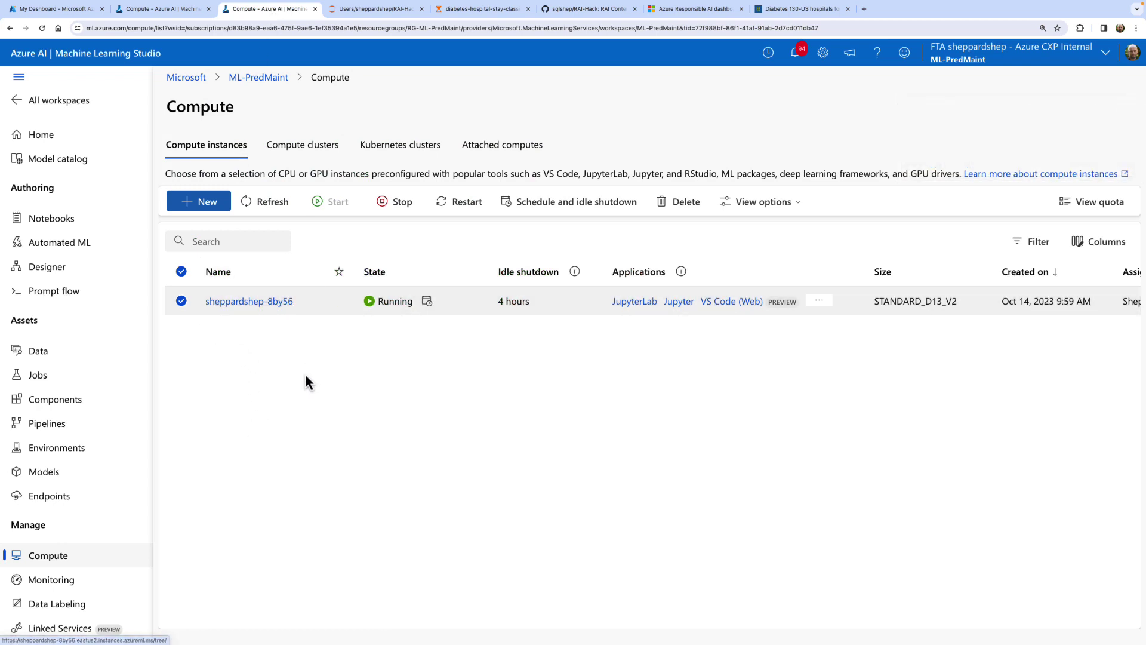
{"action": "left_click", "coordinate": [302, 146]}
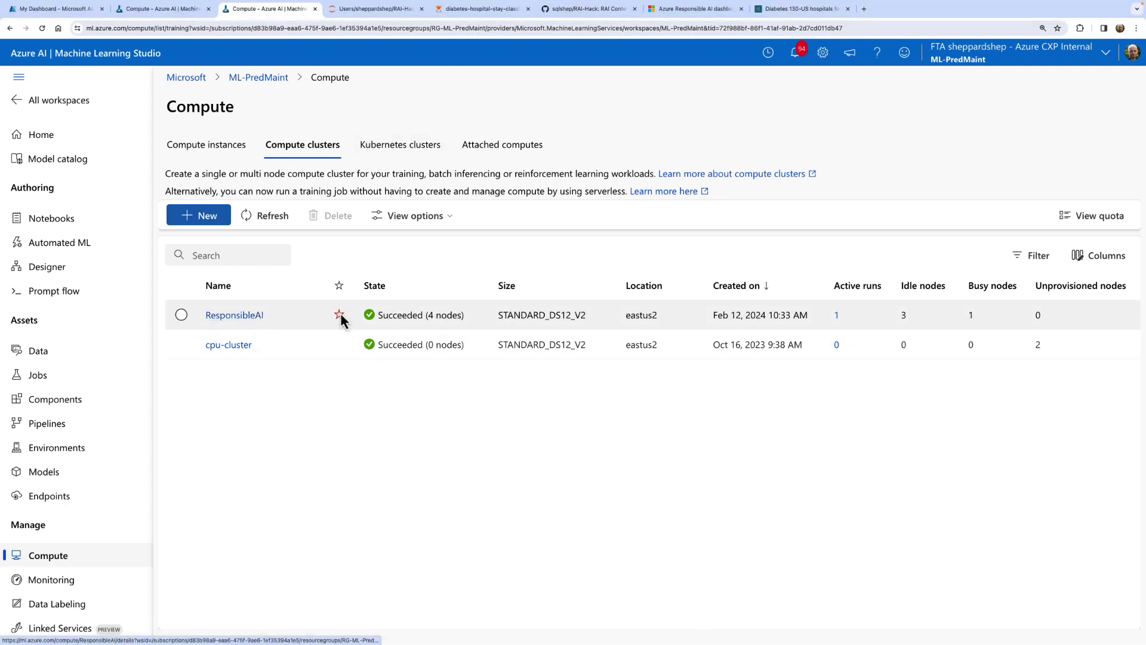
{"action": "left_click_drag", "start_coordinate": [594, 316], "coordinate": [538, 316]}
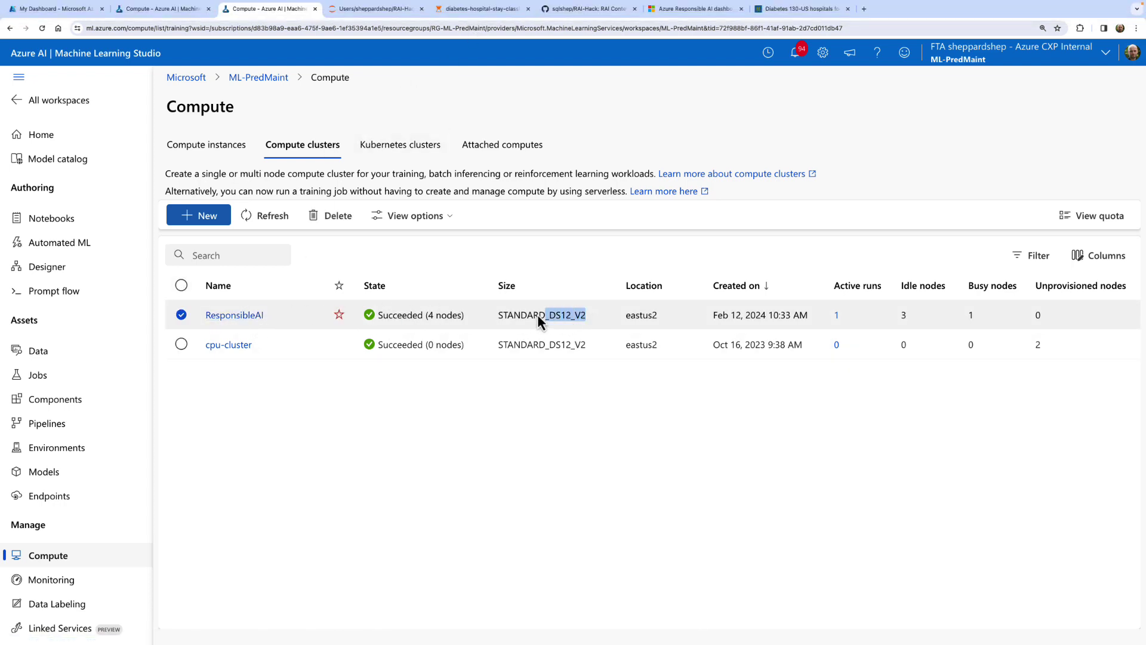
{"action": "left_click", "coordinate": [236, 317]}
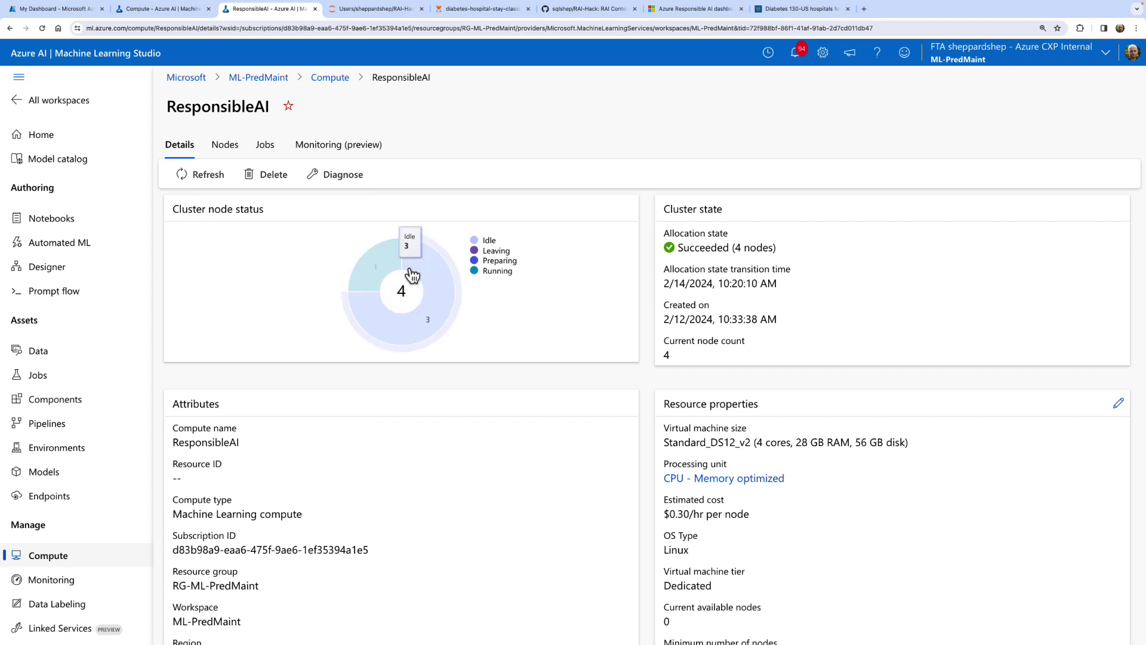
{"action": "mouse_move", "coordinate": [385, 265]}
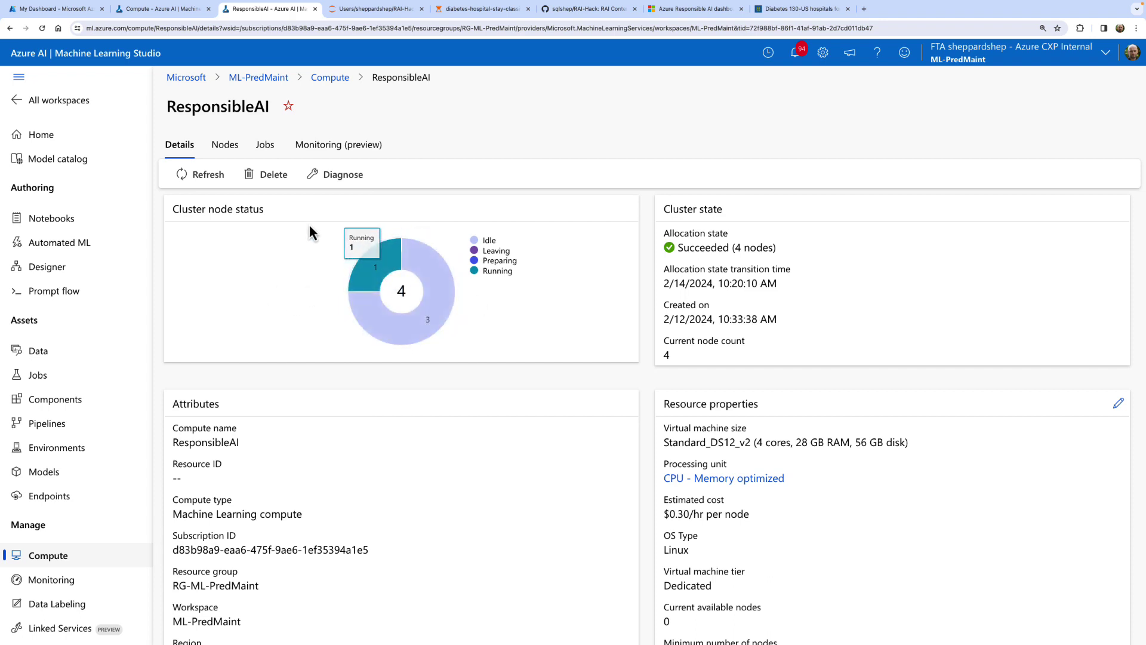
{"action": "left_click", "coordinate": [266, 146]}
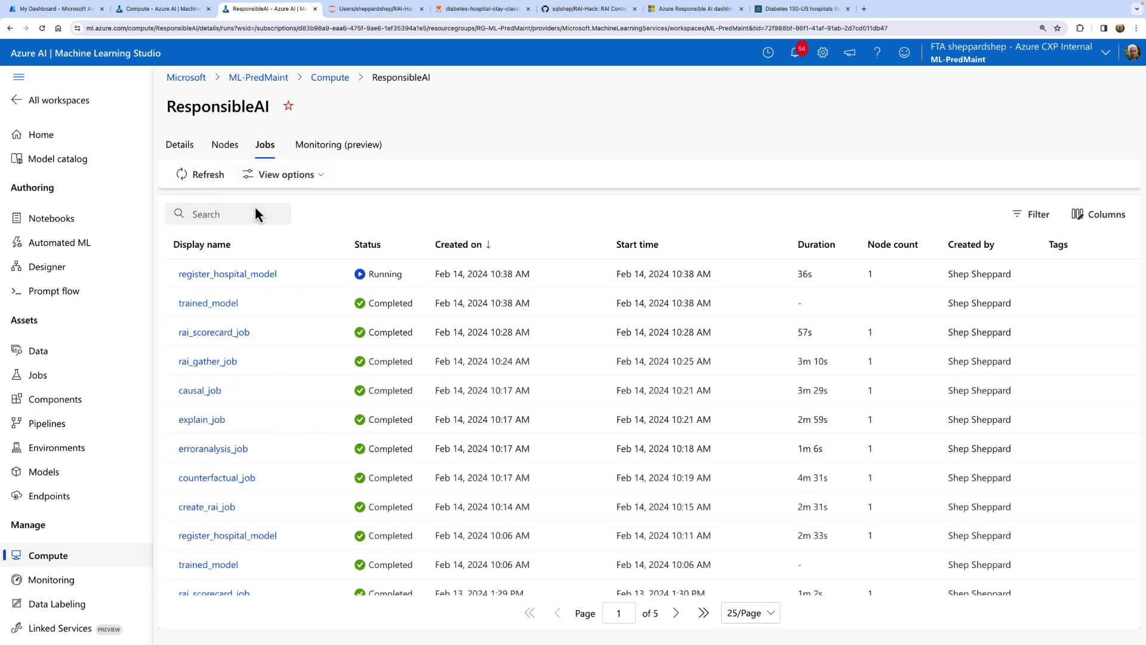
{"action": "left_click", "coordinate": [243, 276]}
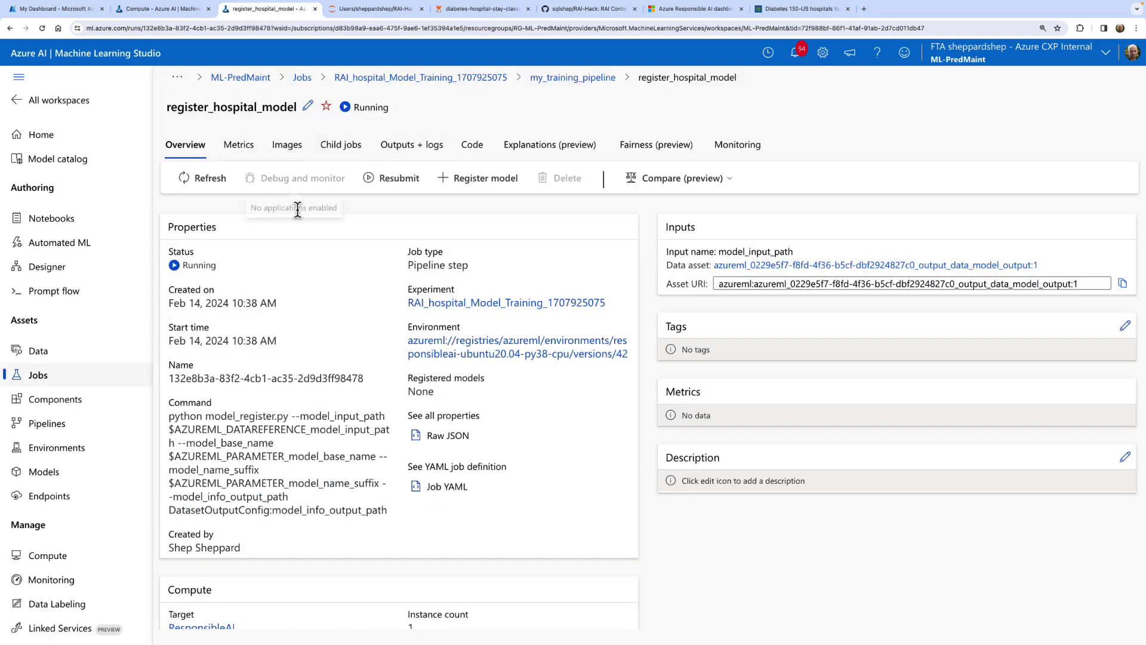
{"action": "left_click", "coordinate": [56, 382]}
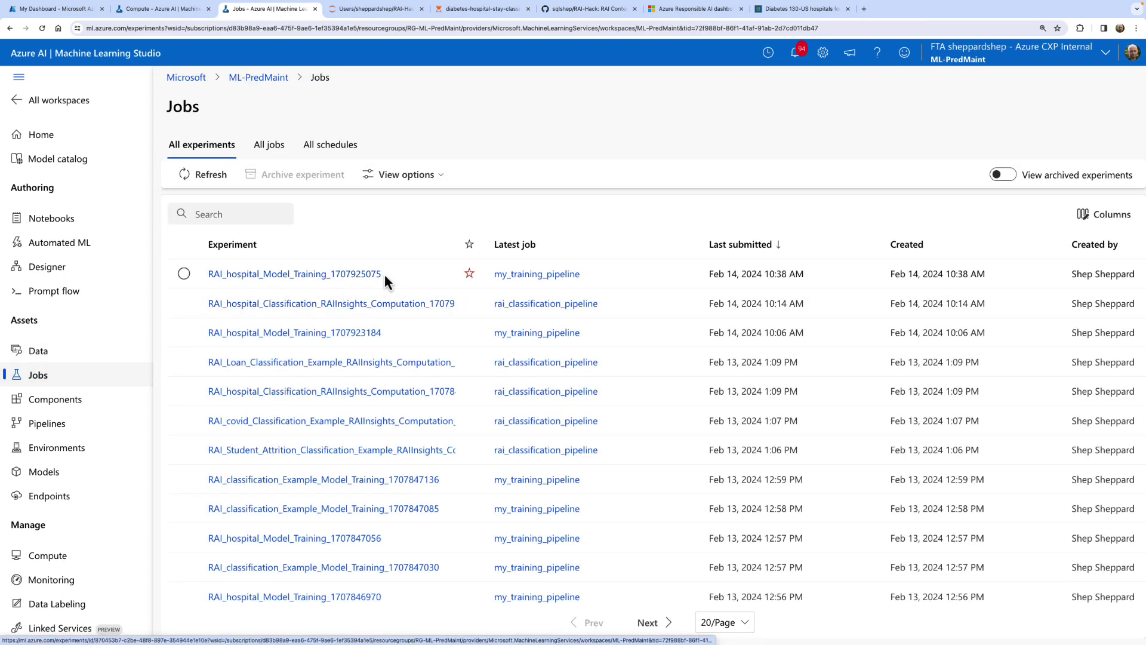
{"action": "left_click", "coordinate": [334, 275]}
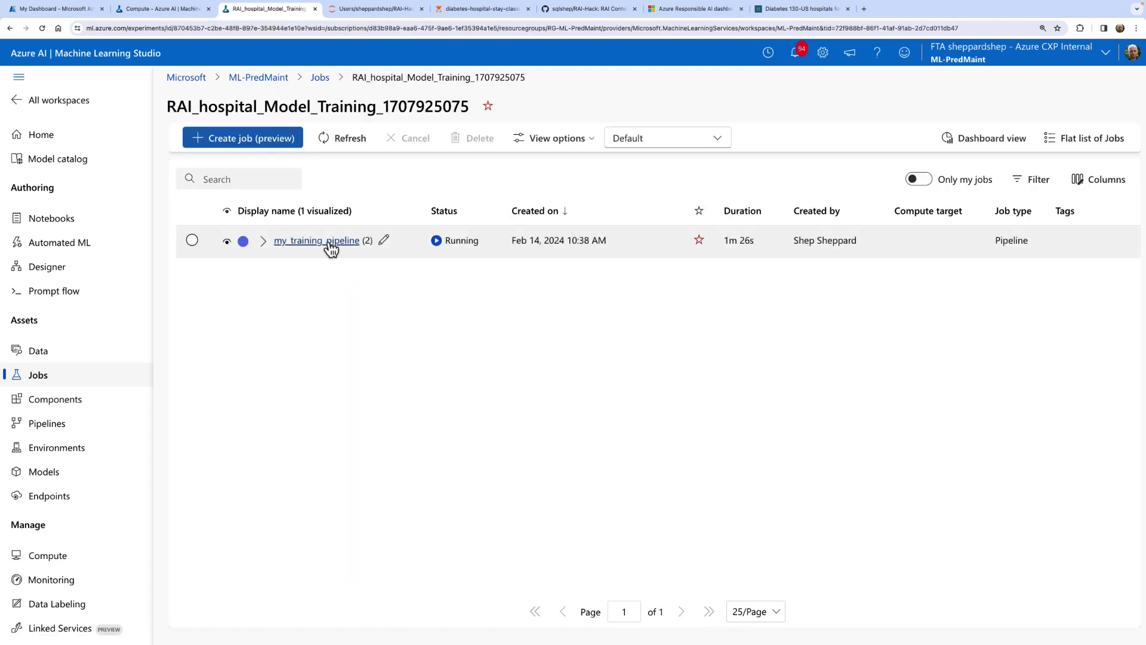
Open the my_training_pipeline job and read the std_log.txt log of its hospital classification training component.
{"action": "left_click", "coordinate": [328, 245]}
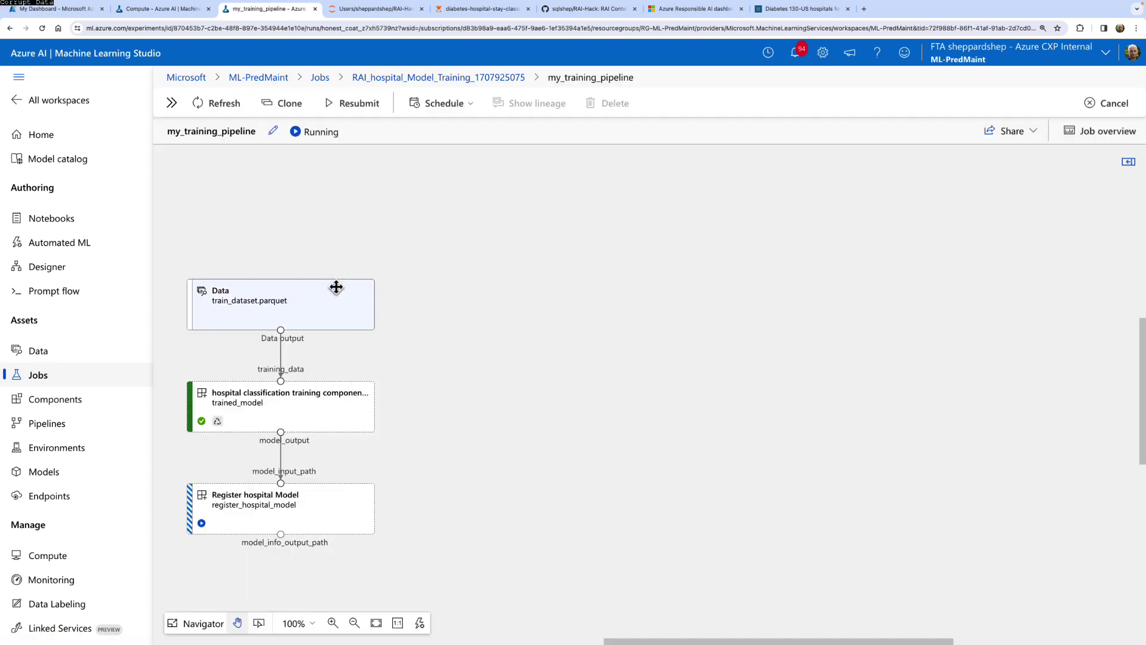
{"action": "left_click_drag", "start_coordinate": [451, 369], "coordinate": [484, 323]}
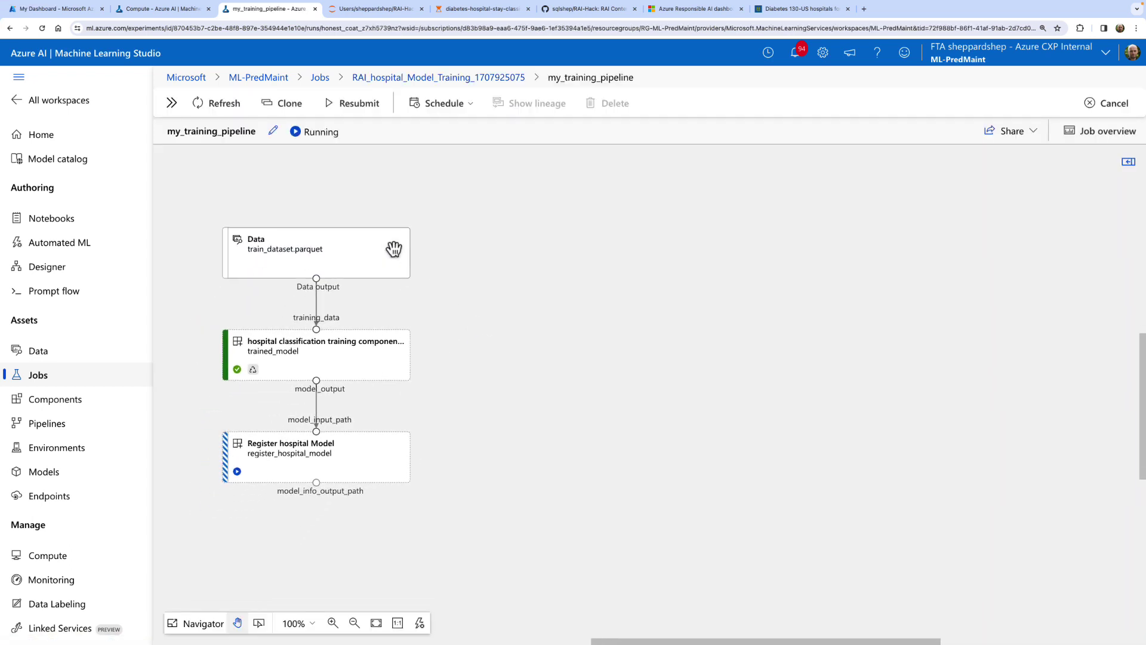
{"action": "left_click", "coordinate": [363, 362]}
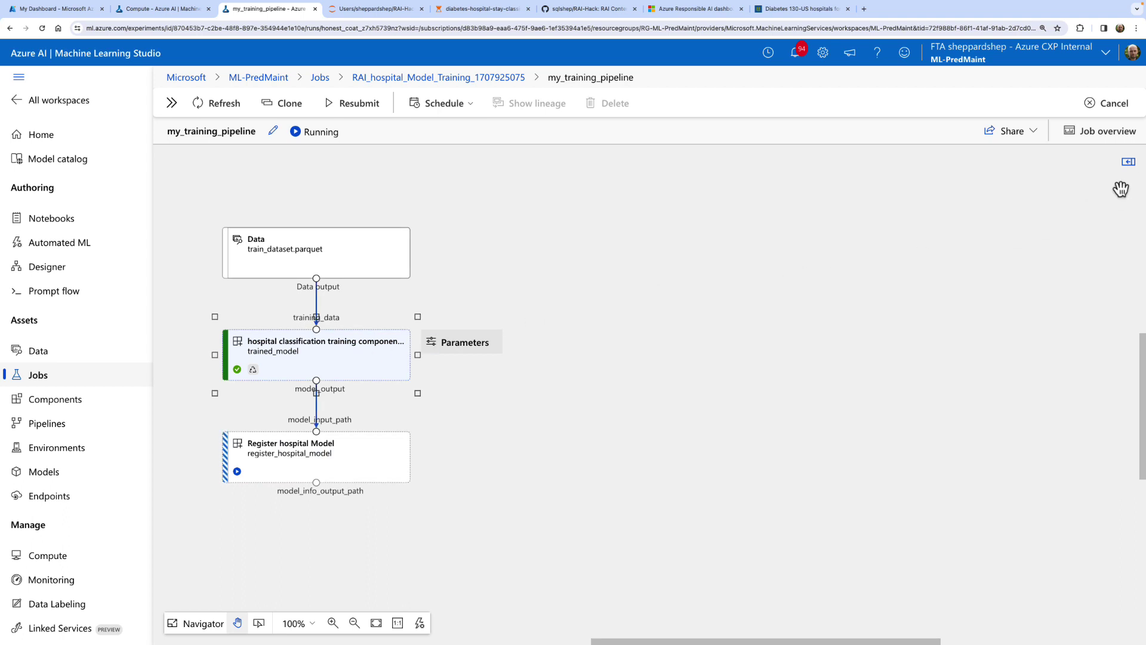
{"action": "left_click", "coordinate": [1128, 162]}
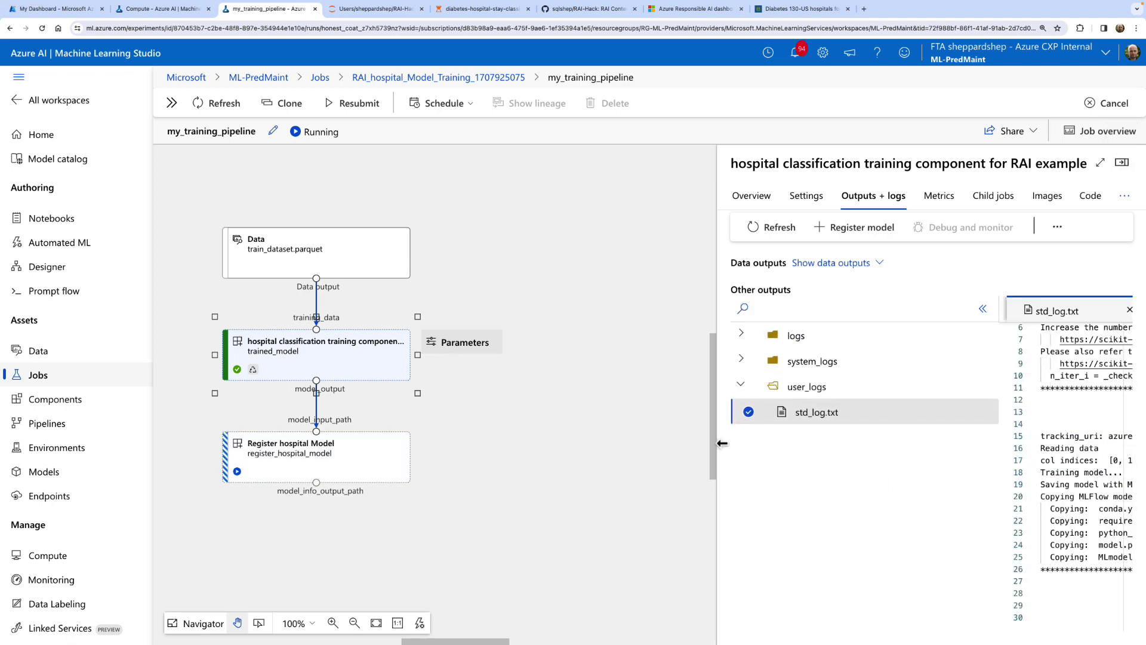
{"action": "left_click_drag", "start_coordinate": [725, 450], "coordinate": [521, 448]}
{"action": "scroll", "coordinate": [933, 539], "scroll_direction": "up", "scroll_amount": 3}
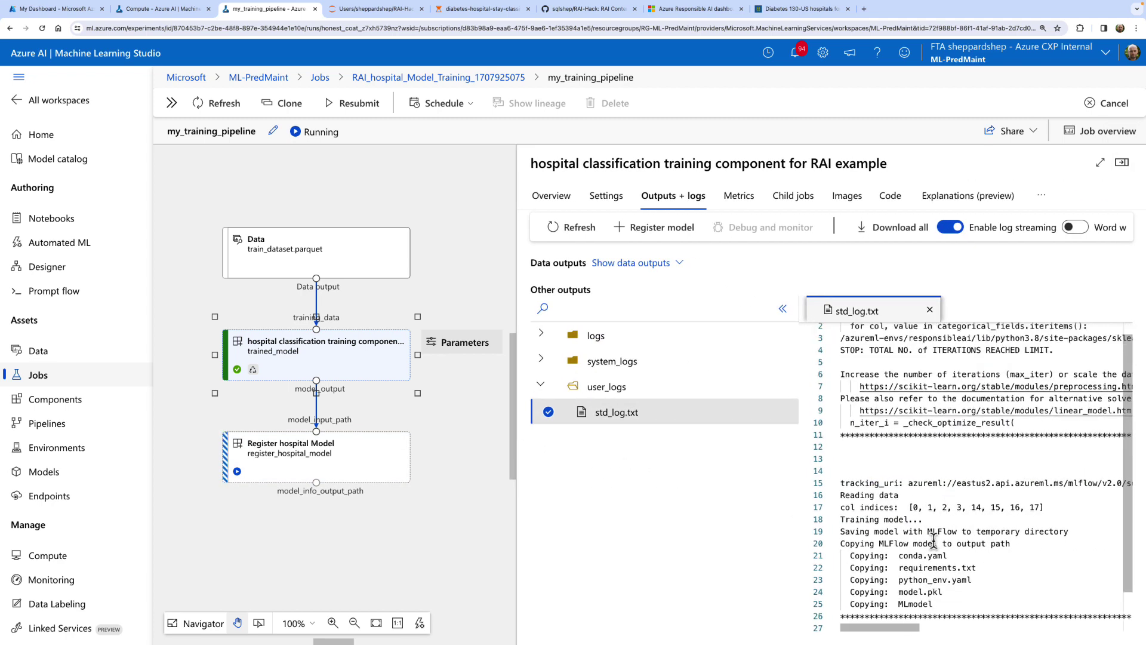
{"action": "scroll", "coordinate": [933, 539], "scroll_direction": "down", "scroll_amount": 3}
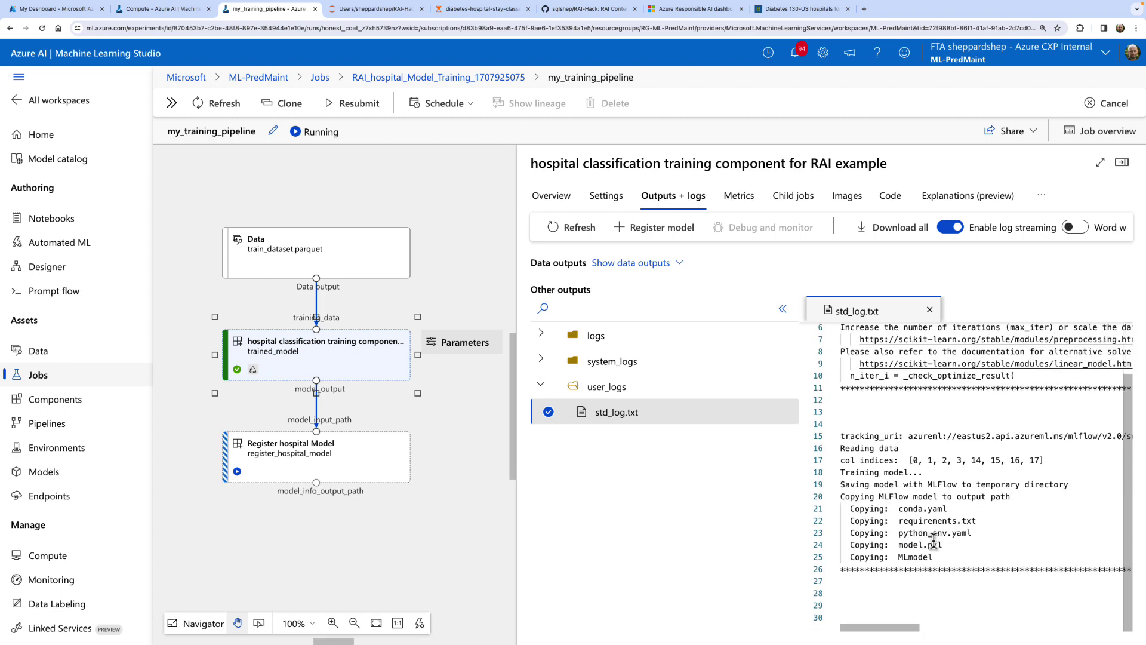
{"action": "left_click", "coordinate": [1124, 164]}
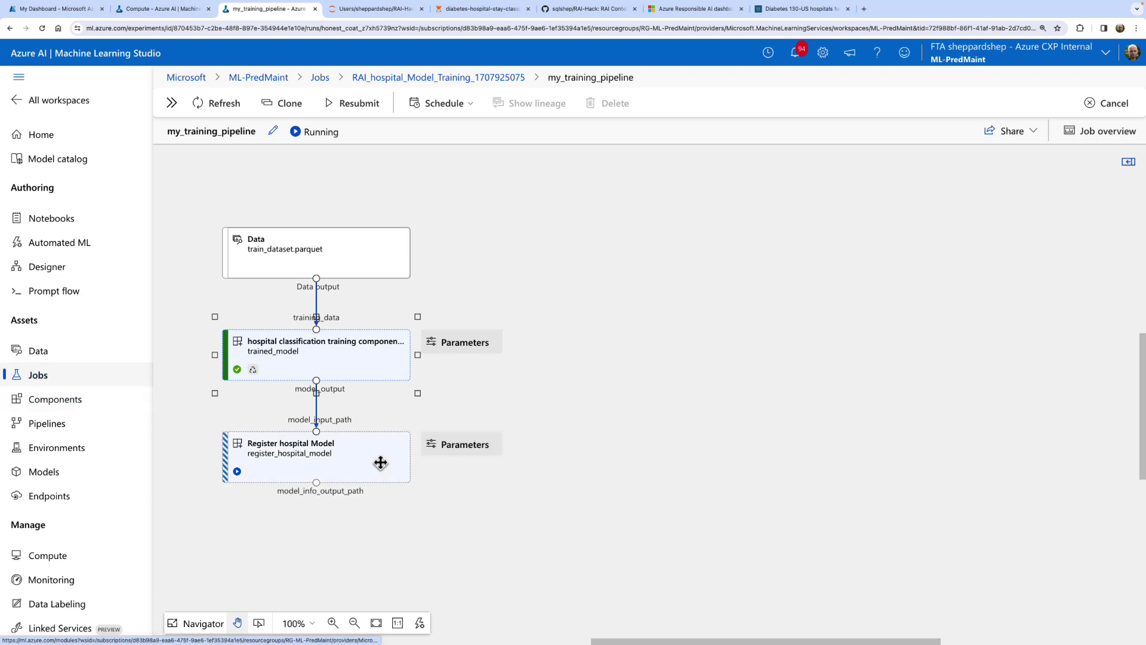
{"action": "left_click", "coordinate": [41, 376]}
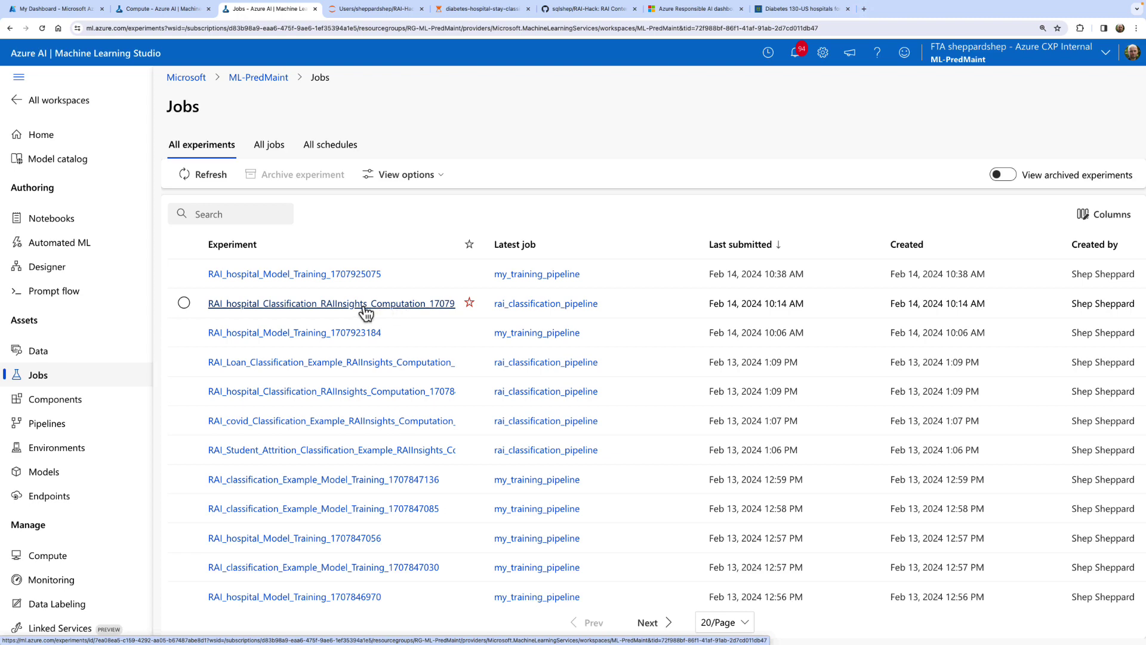
{"action": "left_click", "coordinate": [317, 304]}
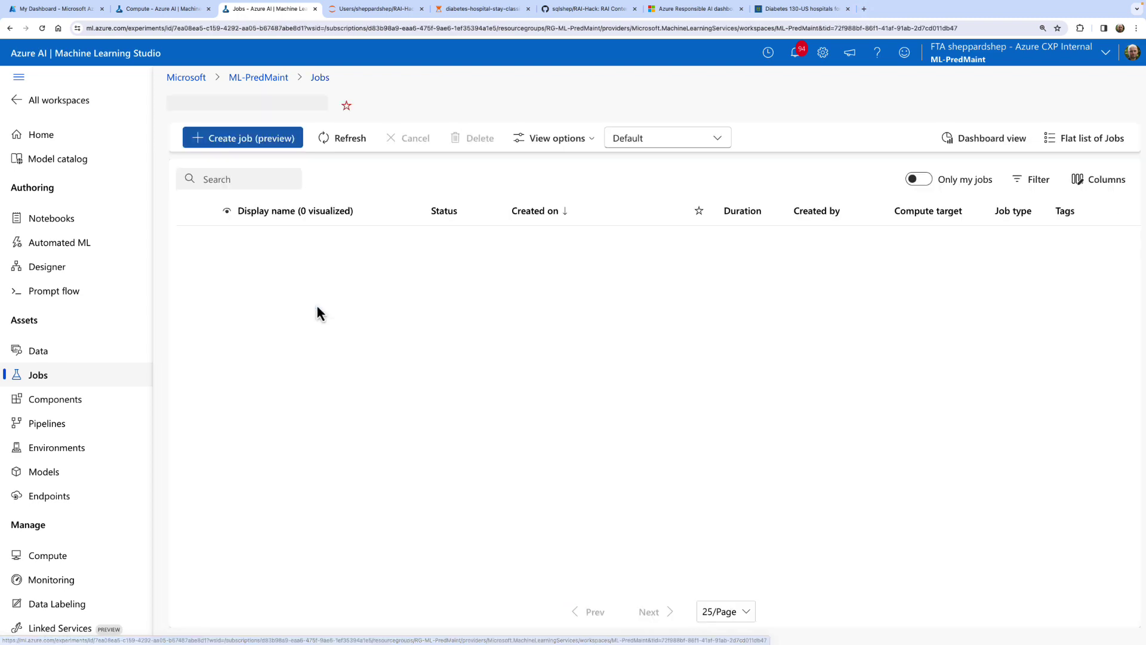
{"action": "left_click", "coordinate": [341, 242]}
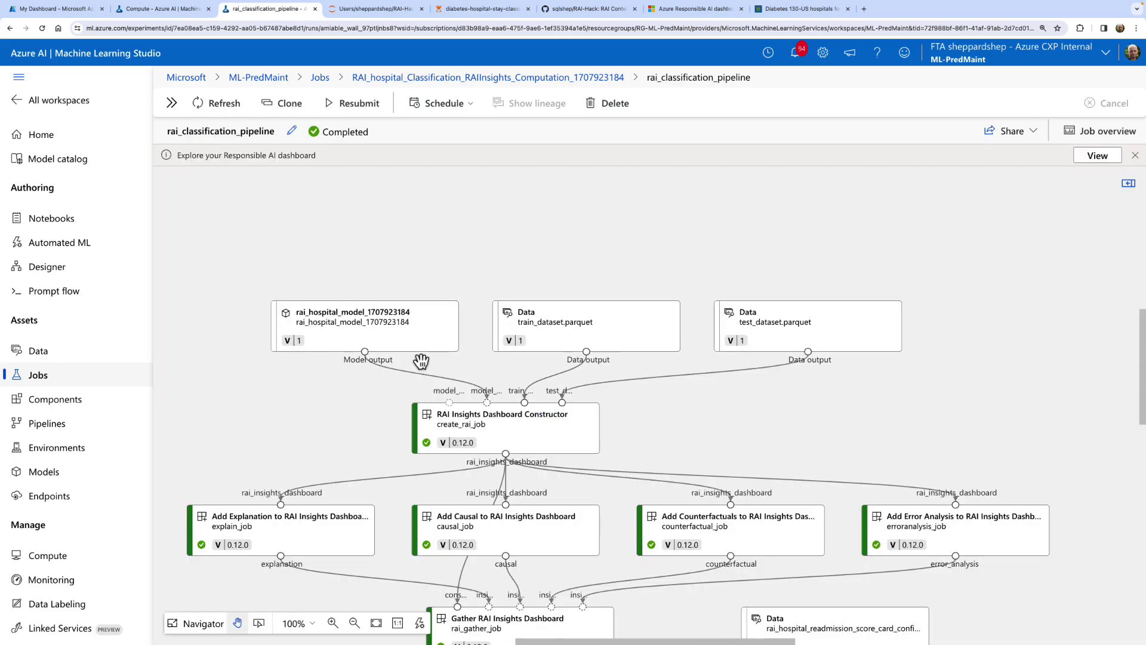
{"action": "left_click_drag", "start_coordinate": [233, 383], "coordinate": [309, 311]}
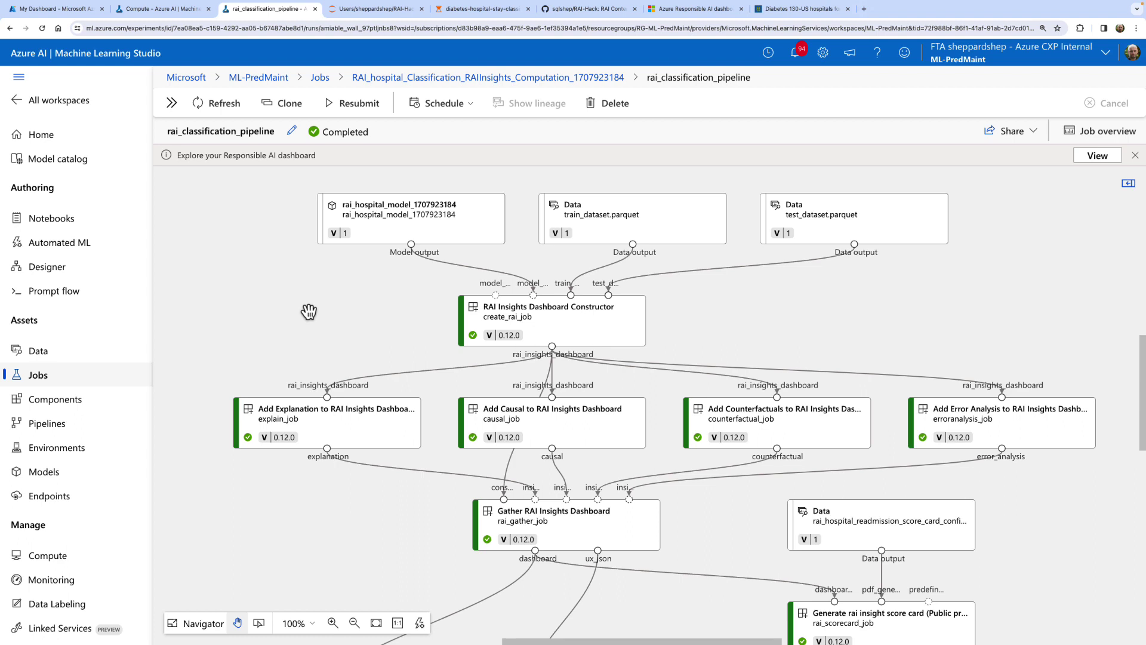
{"action": "left_click", "coordinate": [587, 324]}
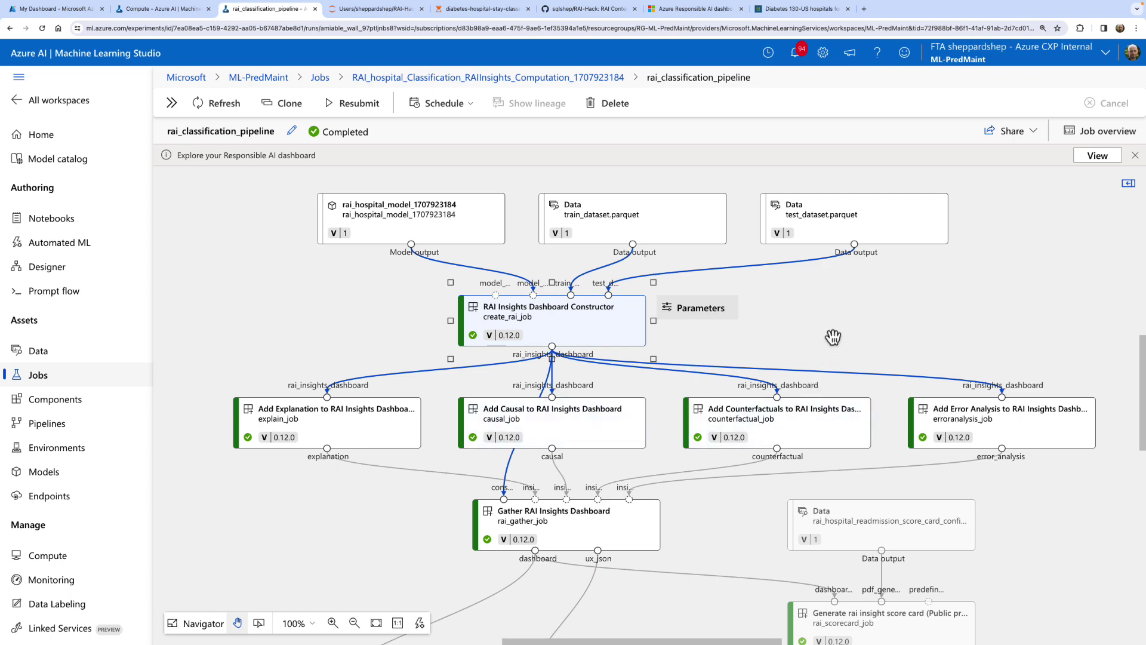
{"action": "left_click_drag", "start_coordinate": [834, 334], "coordinate": [789, 326]}
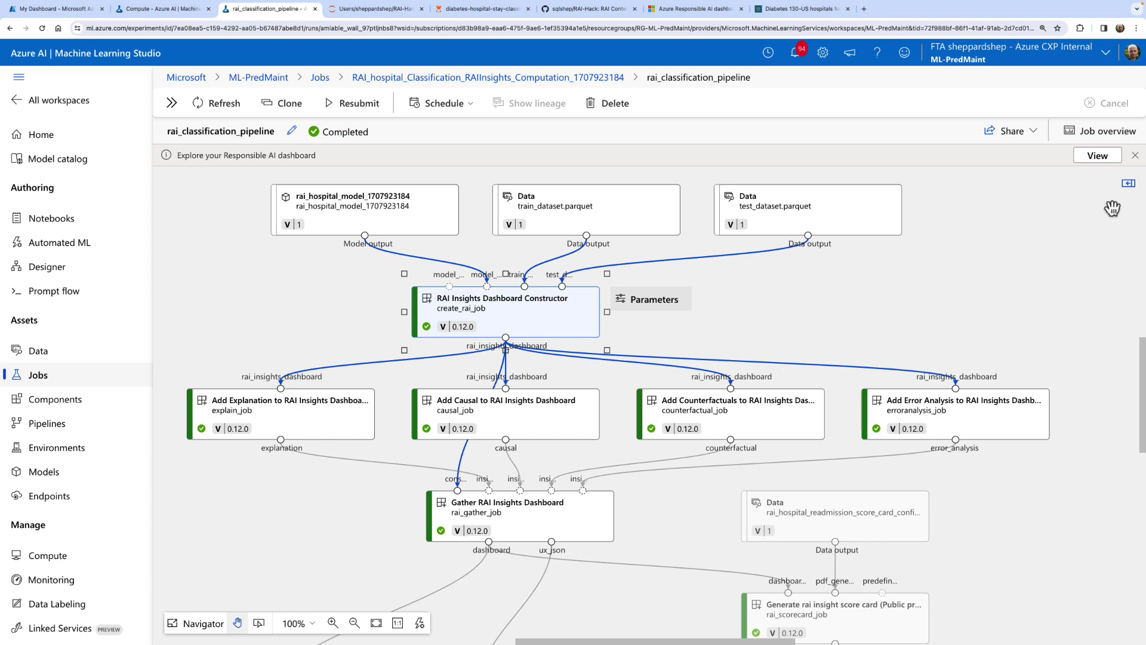
In the pipeline job overview's outputs and logs, view executionlogs.txt, stderrlogs.txt and stdoutlogs.txt, and close the overview.
{"action": "left_click", "coordinate": [1129, 185]}
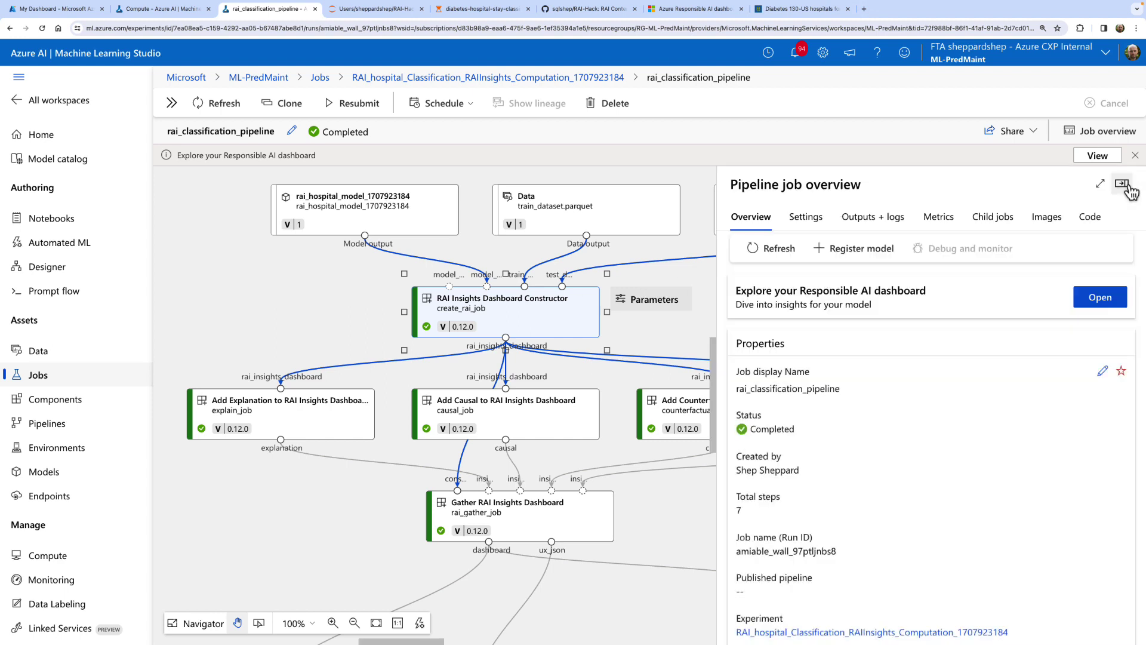
{"action": "left_click", "coordinate": [893, 222]}
{"action": "left_click", "coordinate": [738, 302]}
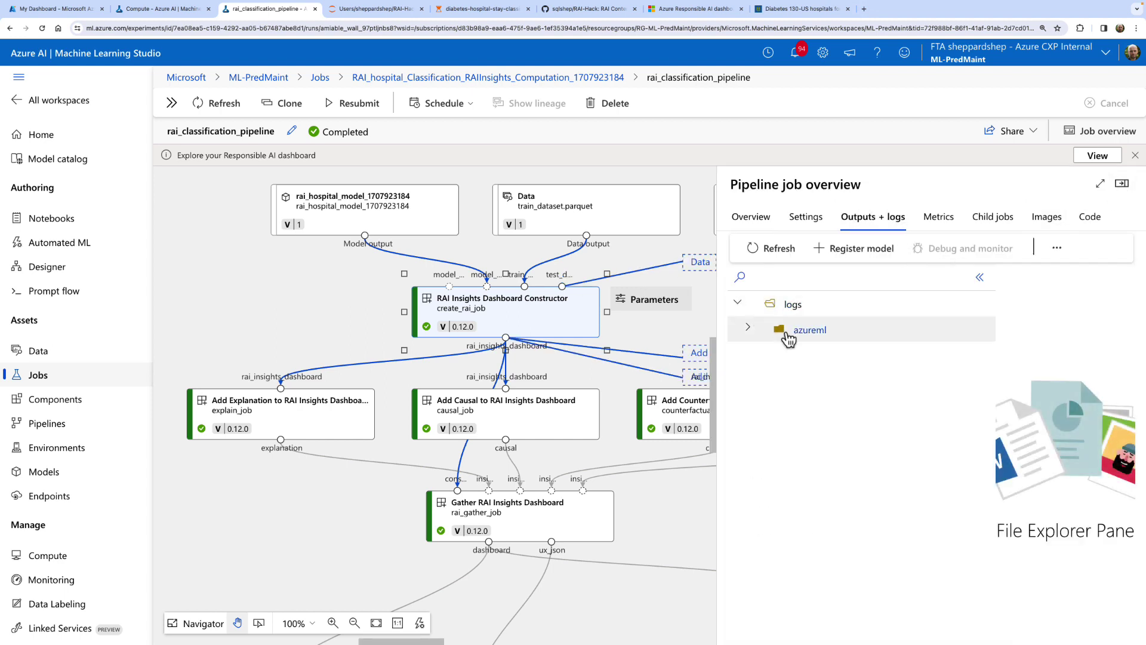
{"action": "left_click", "coordinate": [809, 334]}
{"action": "left_click", "coordinate": [827, 356]}
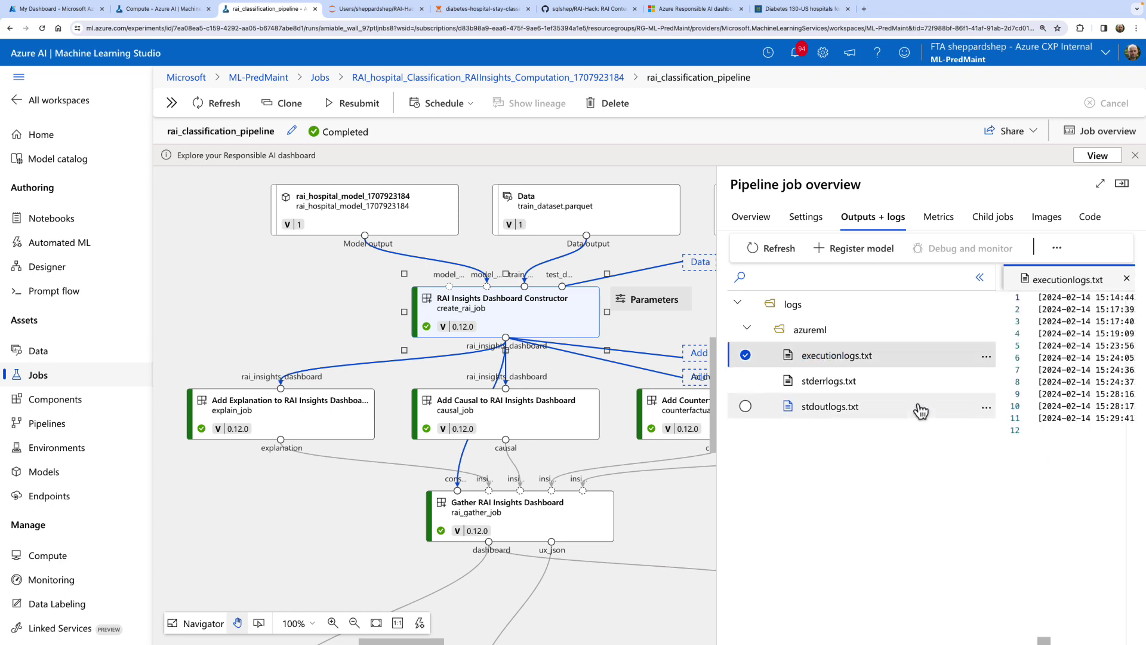
{"action": "left_click", "coordinate": [829, 382]}
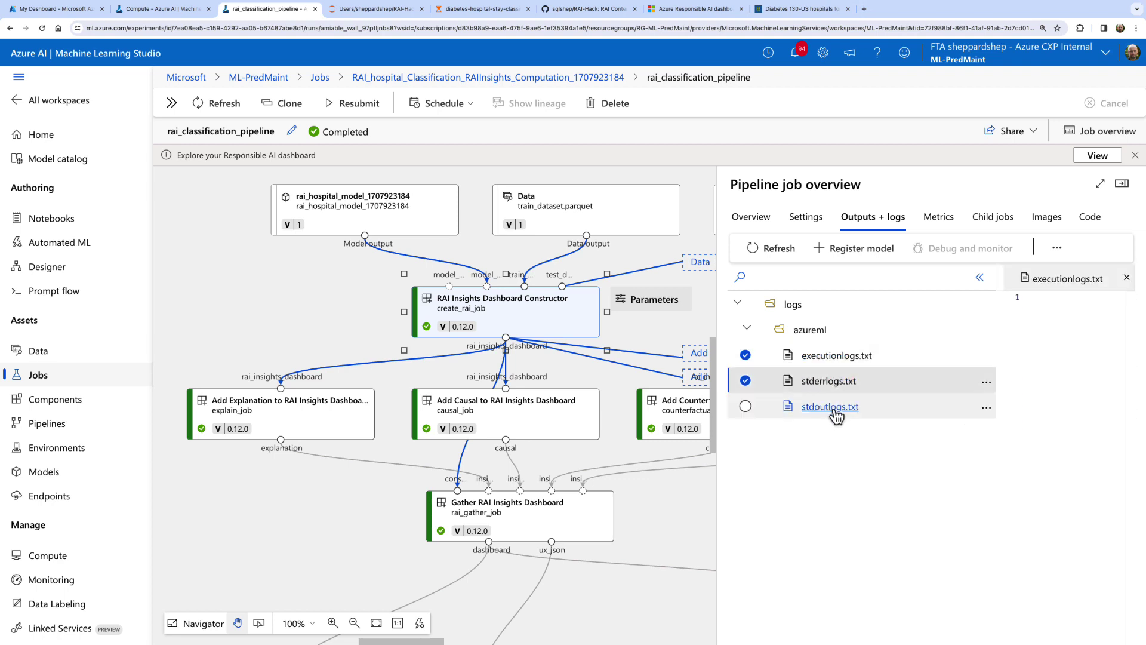
{"action": "left_click", "coordinate": [834, 411]}
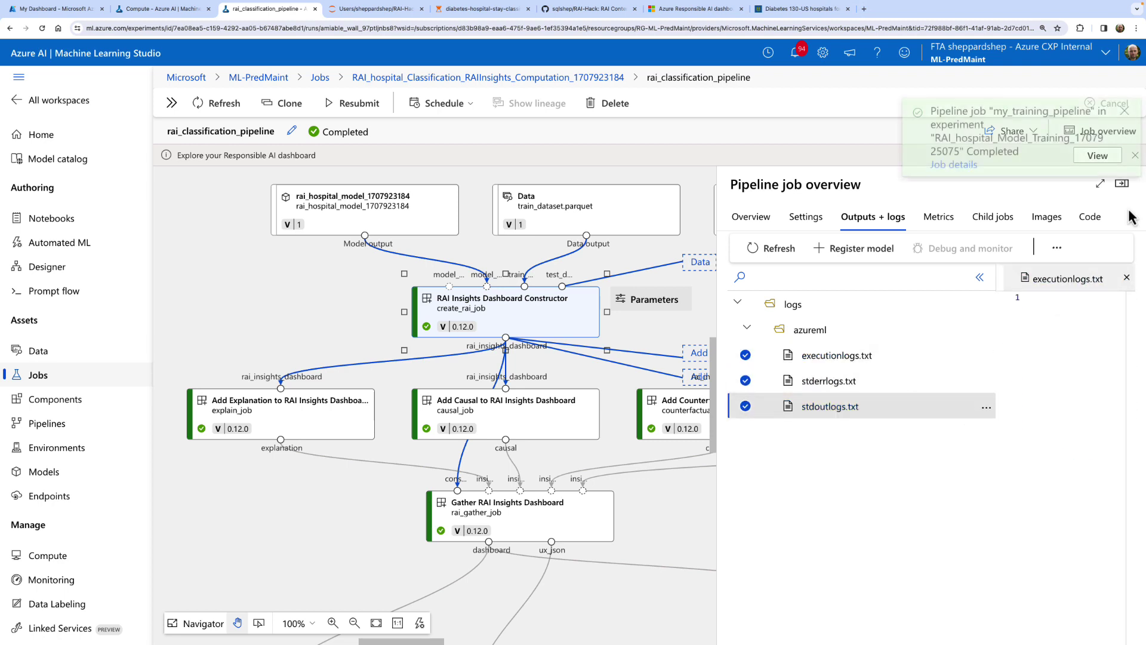
{"action": "left_click", "coordinate": [1126, 113]}
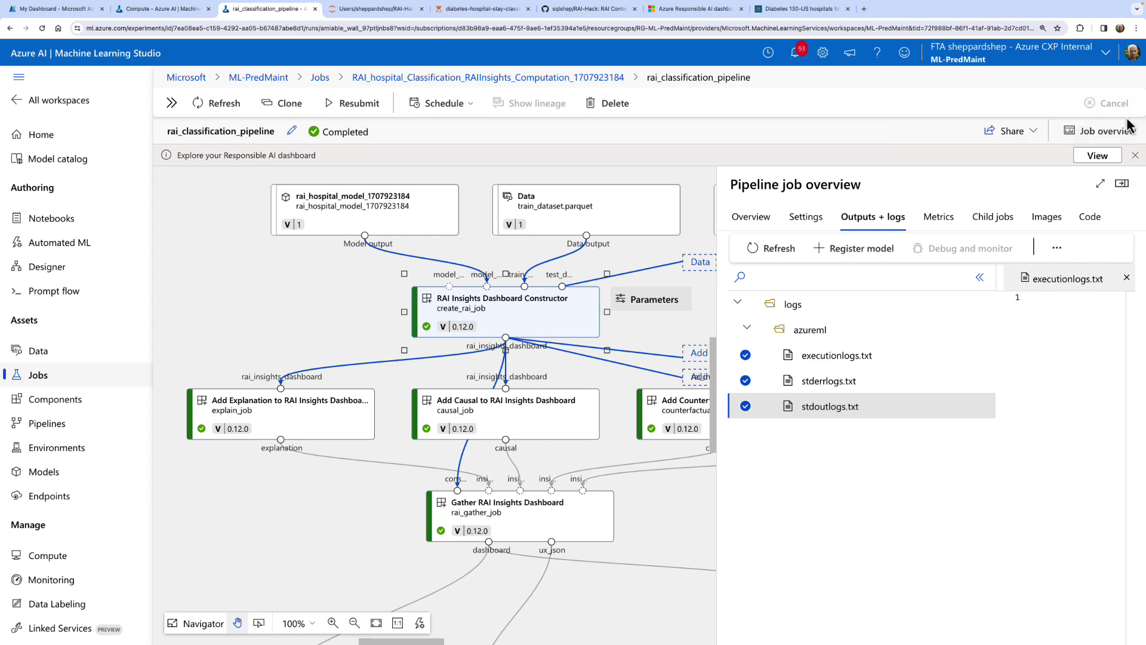
{"action": "left_click", "coordinate": [1121, 183]}
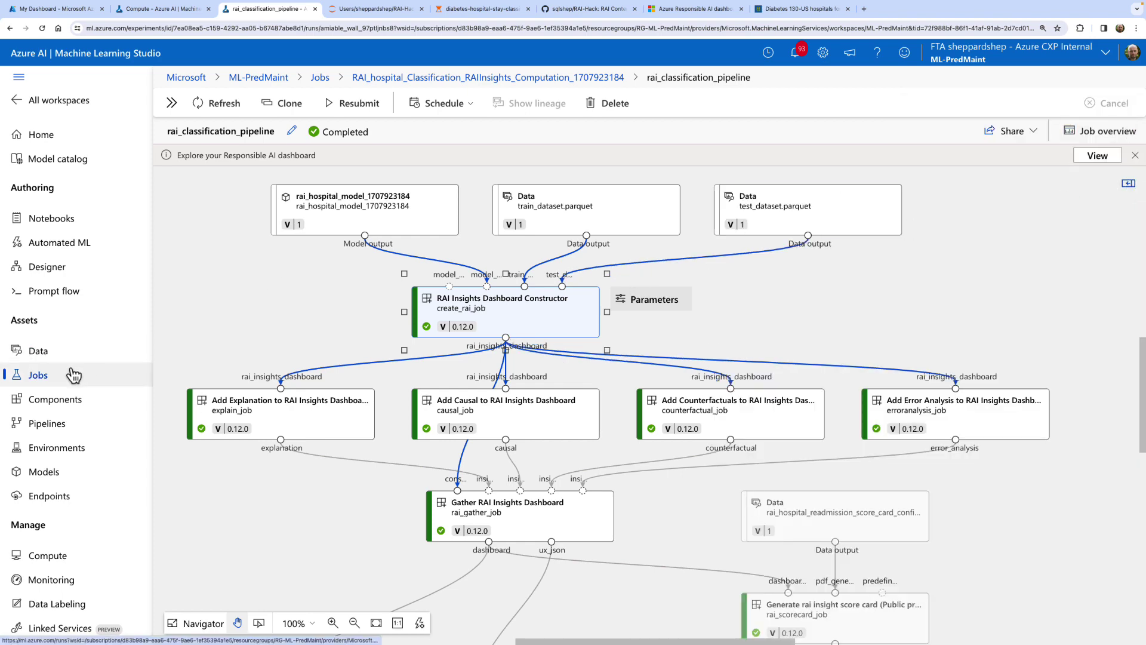
{"action": "left_click", "coordinate": [42, 377]}
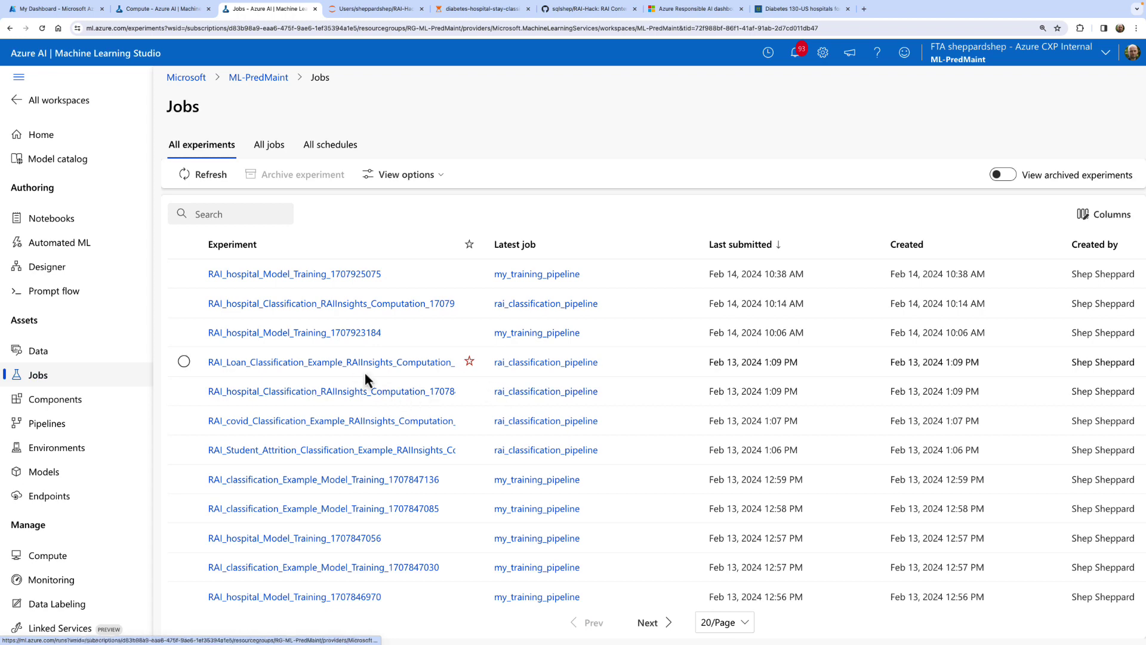
{"action": "scroll", "coordinate": [325, 436], "scroll_direction": "down", "scroll_amount": 4}
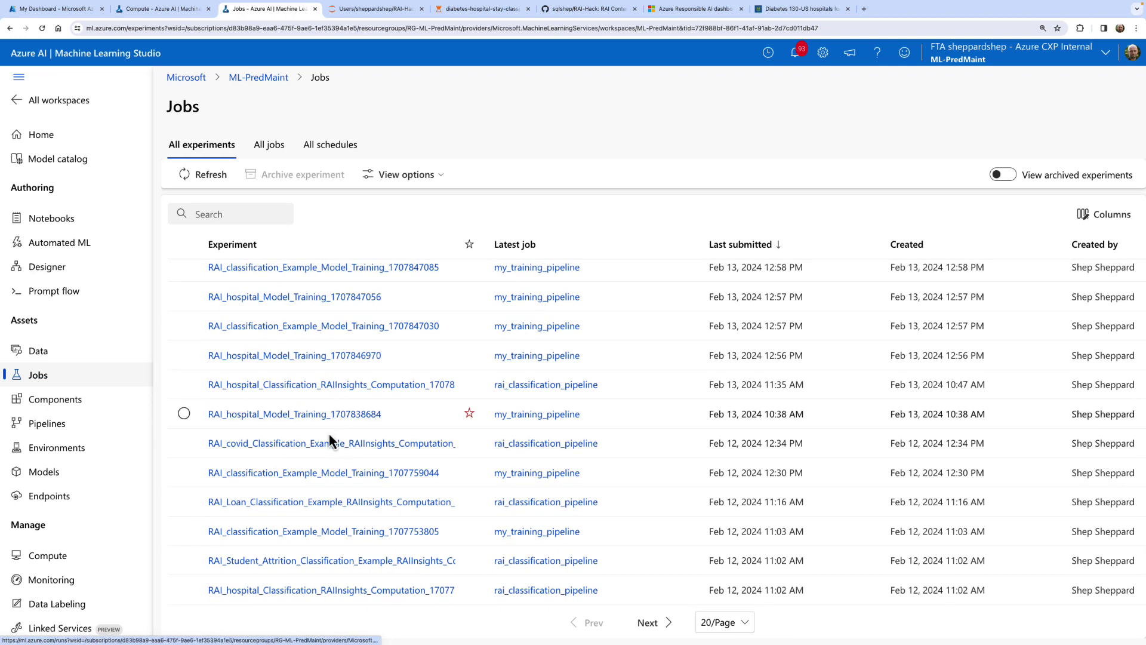
{"action": "left_click", "coordinate": [349, 591]}
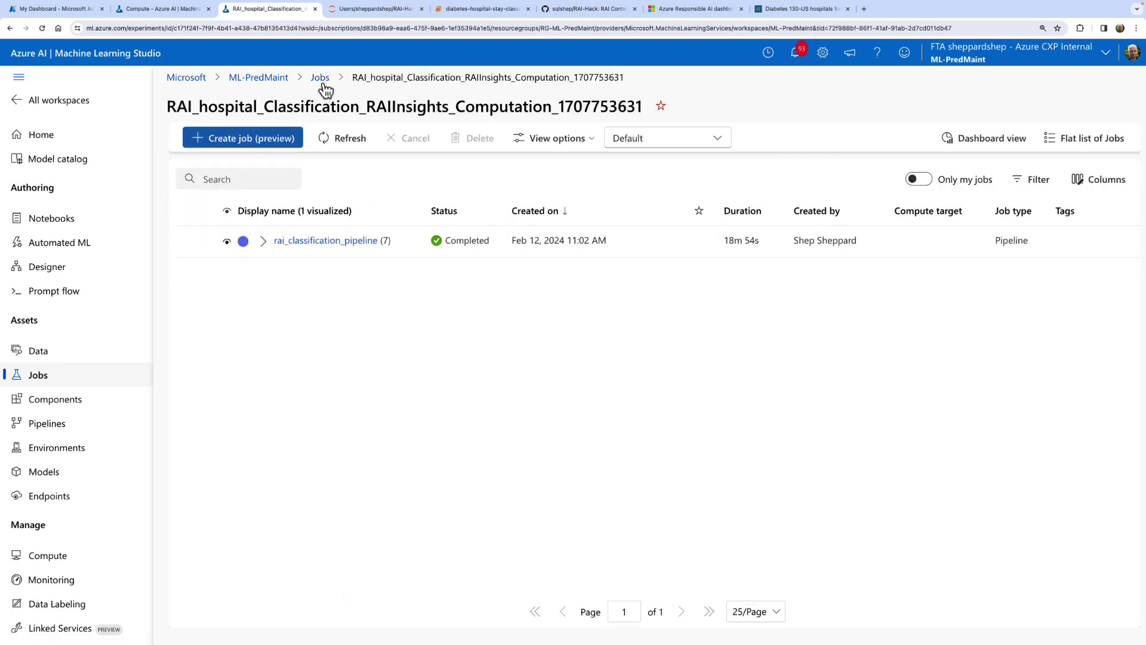
{"action": "left_click", "coordinate": [320, 79]}
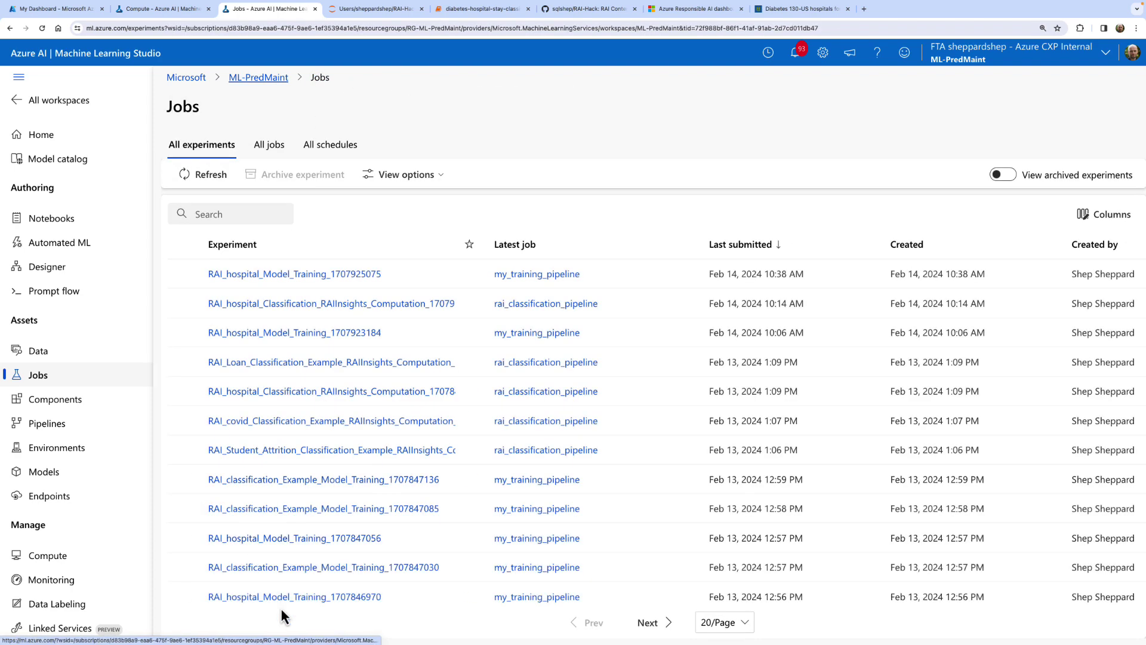
{"action": "left_click", "coordinate": [668, 623]}
{"action": "right_click", "coordinate": [338, 427]}
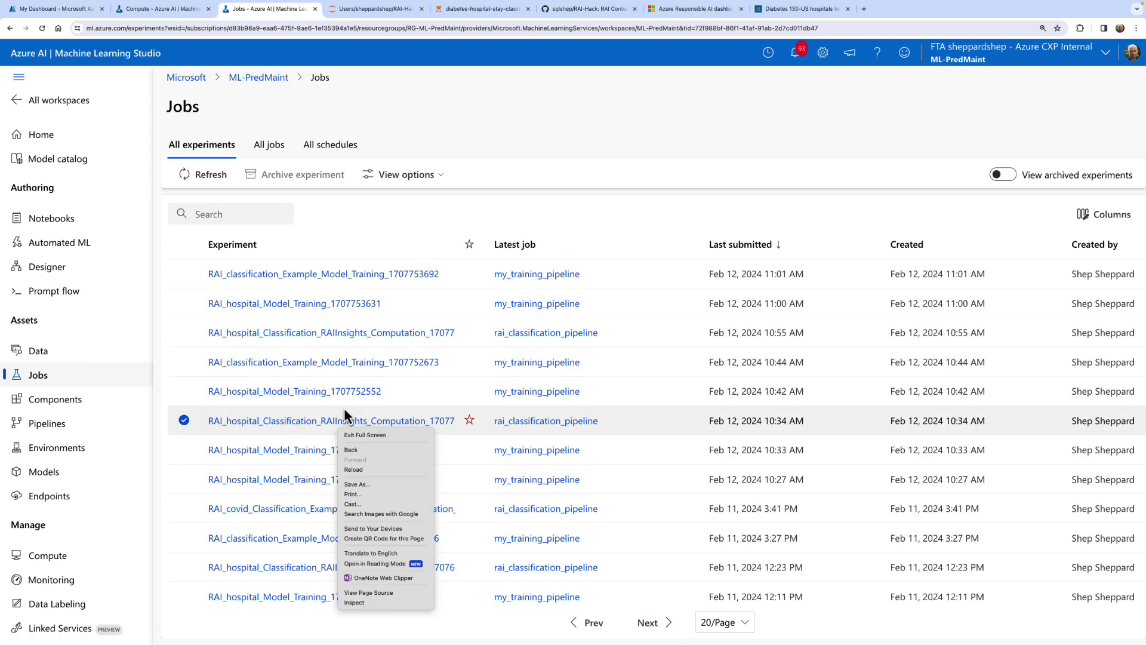
{"action": "left_click", "coordinate": [263, 565]}
{"action": "left_click", "coordinate": [264, 566]}
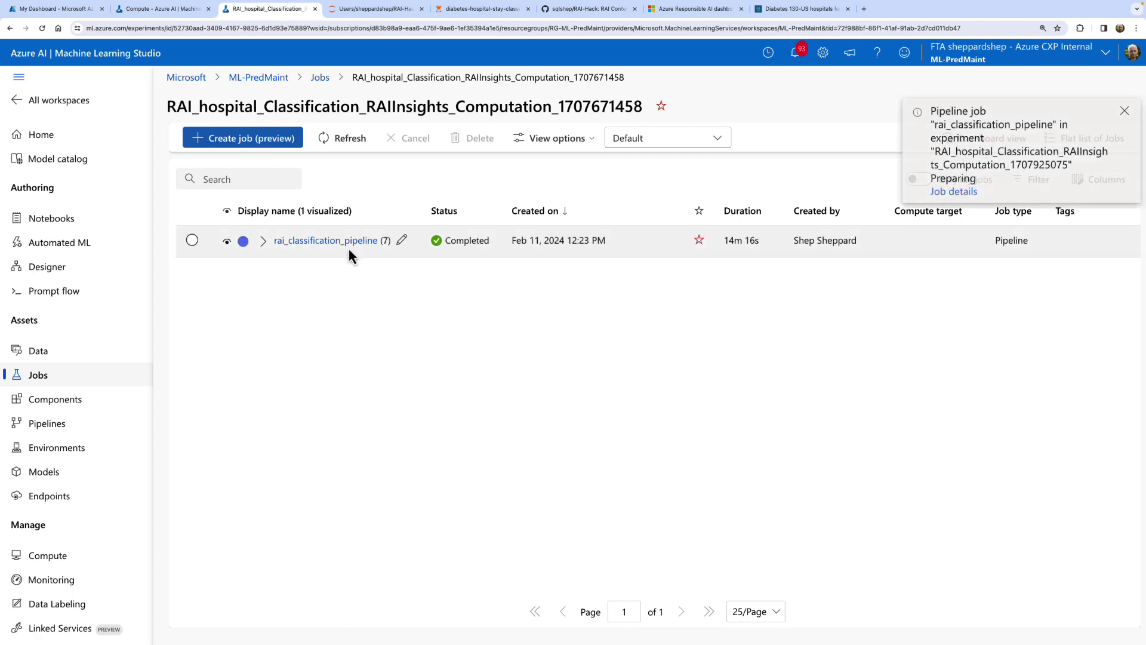
{"action": "left_click", "coordinate": [349, 241]}
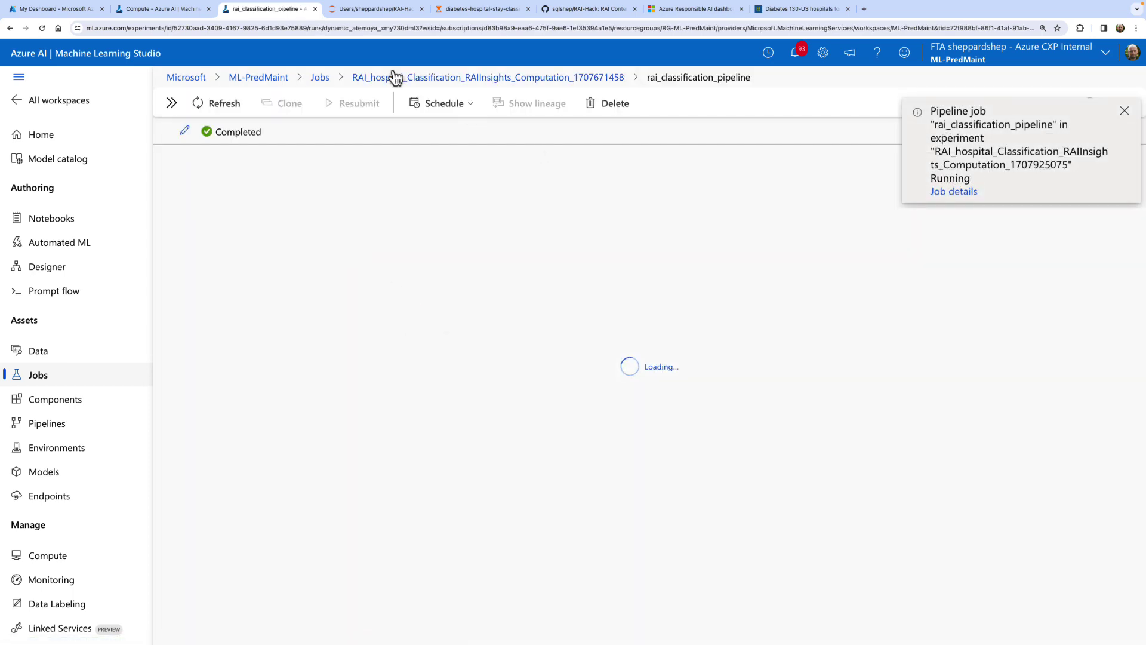
{"action": "left_click", "coordinate": [317, 78]}
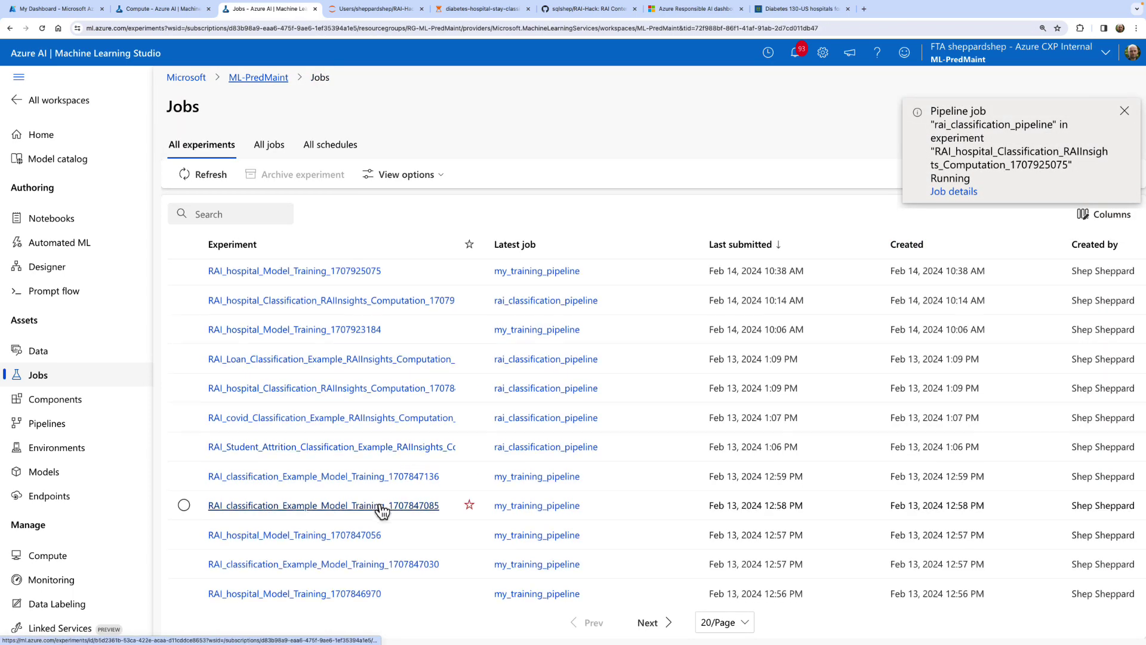
{"action": "scroll", "coordinate": [418, 508], "scroll_direction": "down", "scroll_amount": 5}
{"action": "left_click", "coordinate": [648, 623]}
{"action": "scroll", "coordinate": [345, 478], "scroll_direction": "down", "scroll_amount": 5}
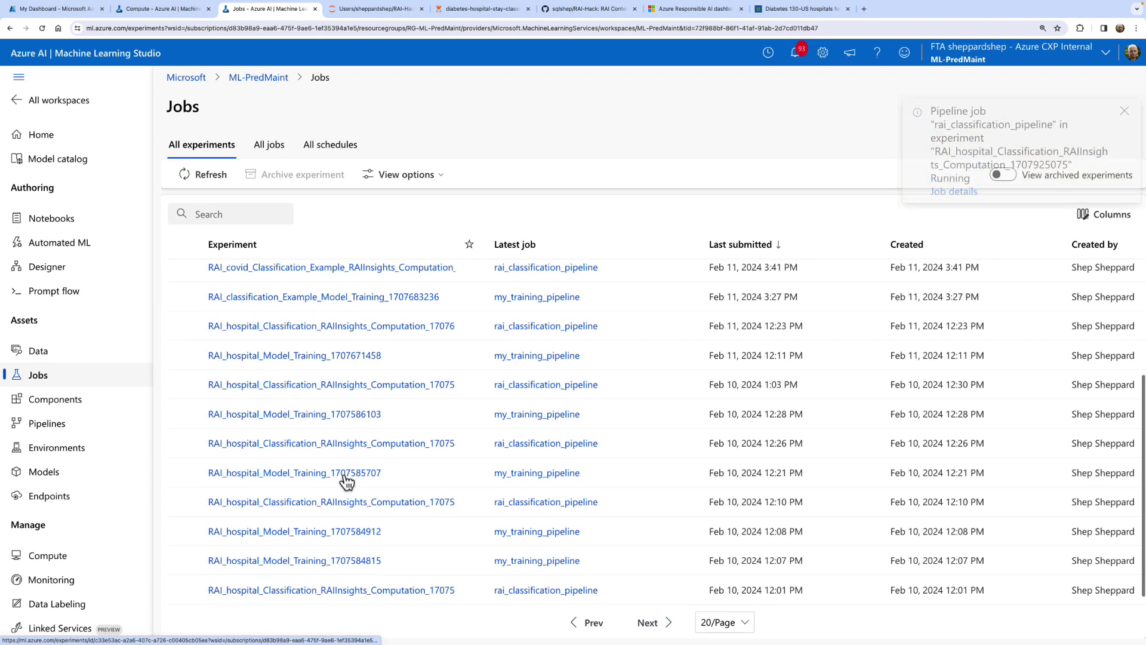
{"action": "left_click", "coordinate": [660, 624]}
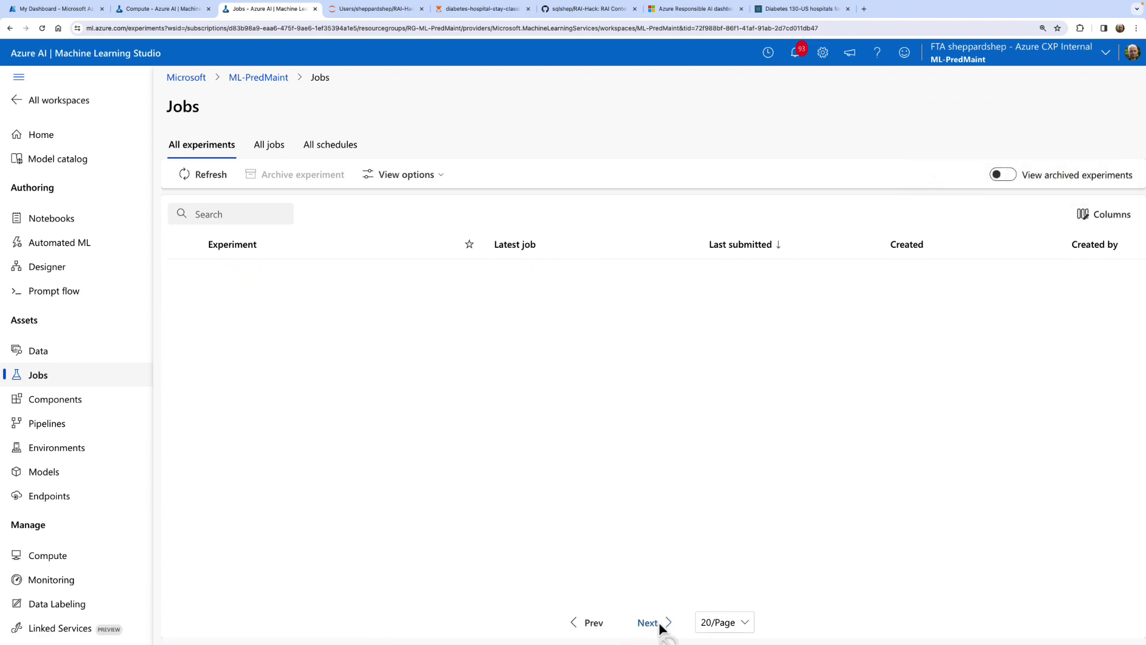
{"action": "scroll", "coordinate": [350, 445], "scroll_direction": "down", "scroll_amount": 4}
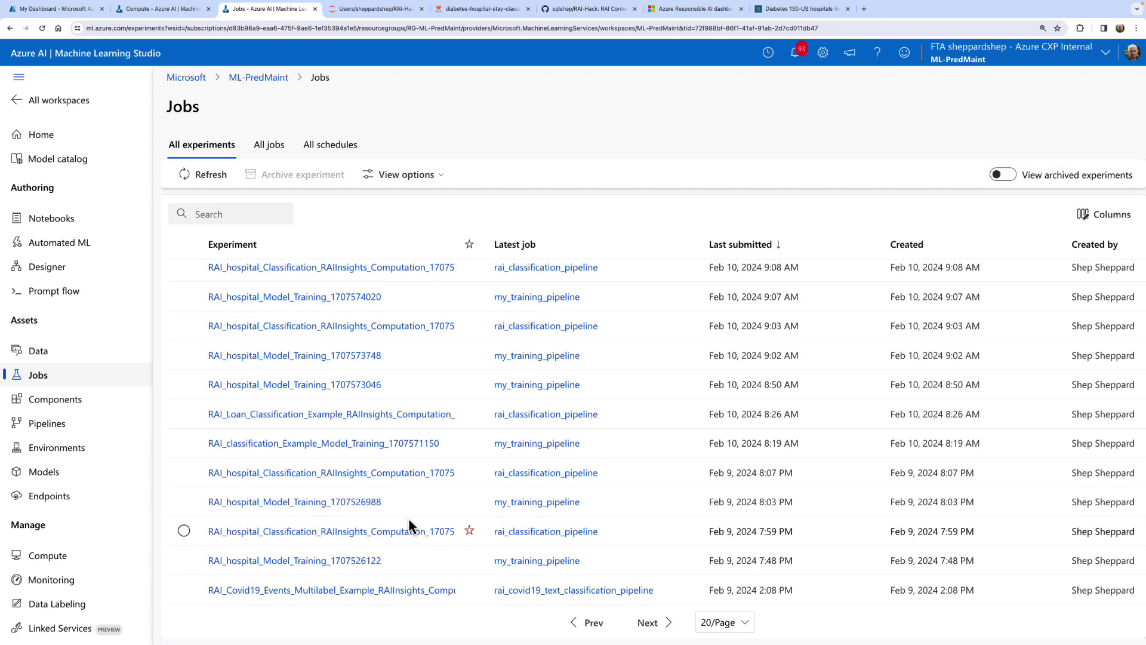
{"action": "left_click", "coordinate": [330, 533]}
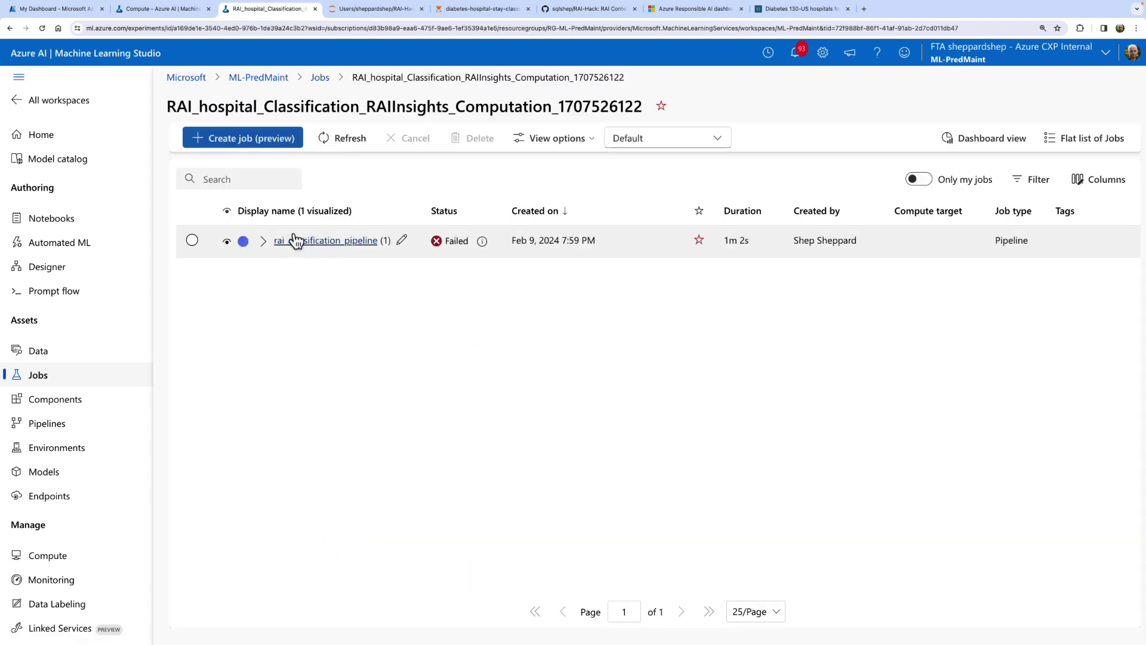
Open this experiment's rai_classification_pipeline graph and select the RAI Insights Dashboard Constructor node.
{"action": "left_click", "coordinate": [292, 242]}
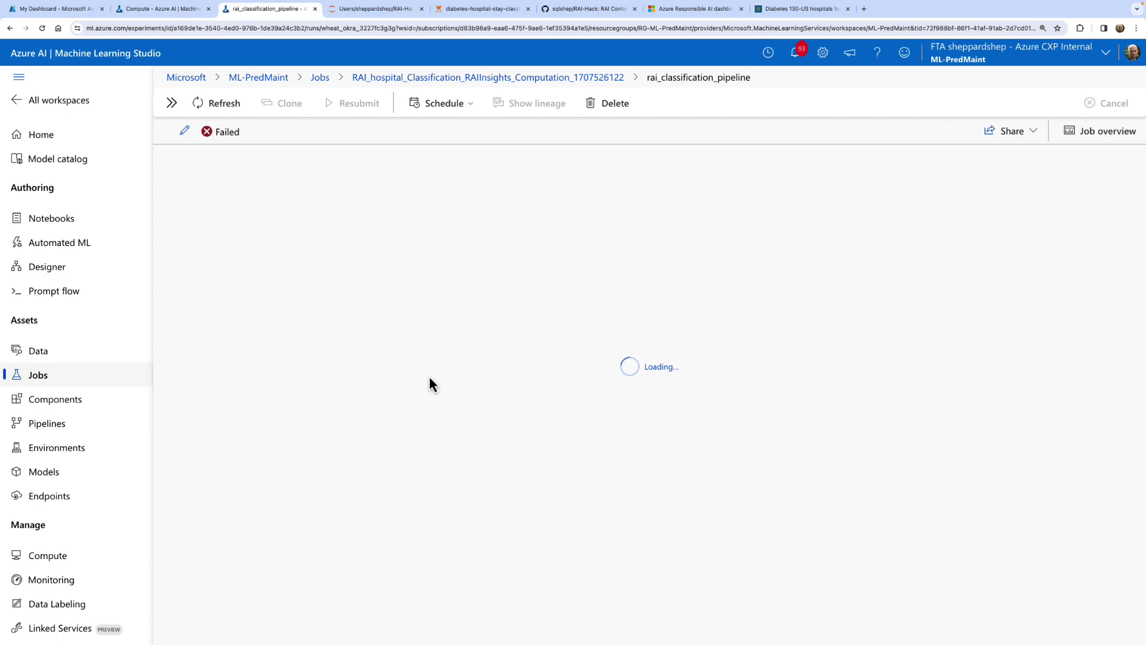
{"action": "left_click_drag", "start_coordinate": [696, 399], "coordinate": [724, 292]}
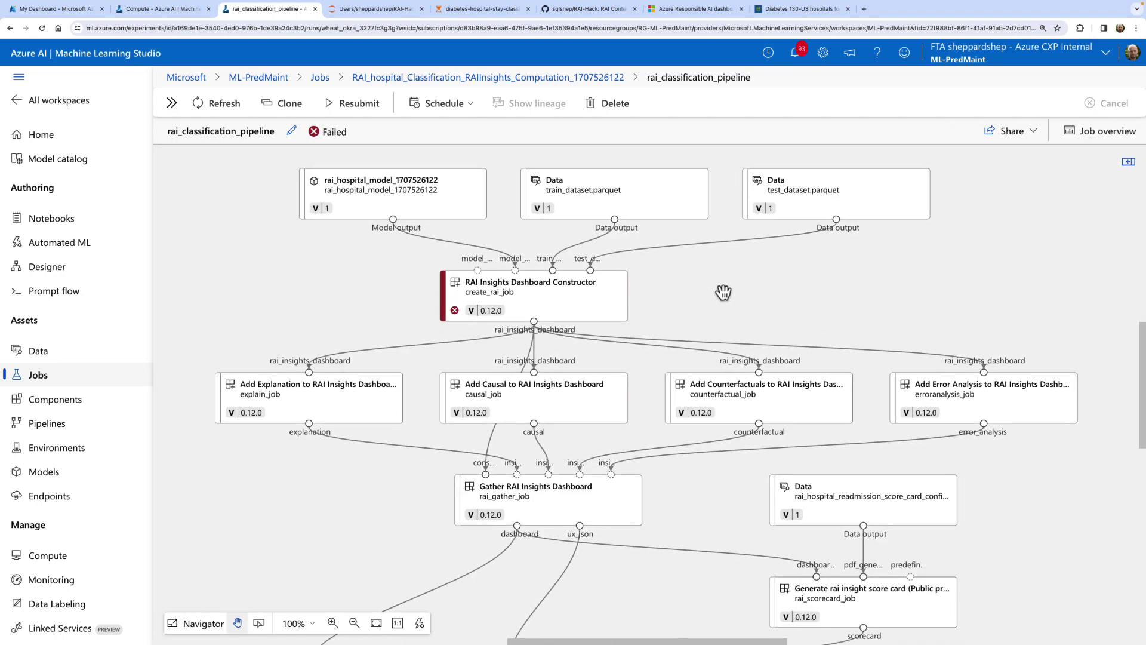
{"action": "left_click", "coordinate": [515, 299]}
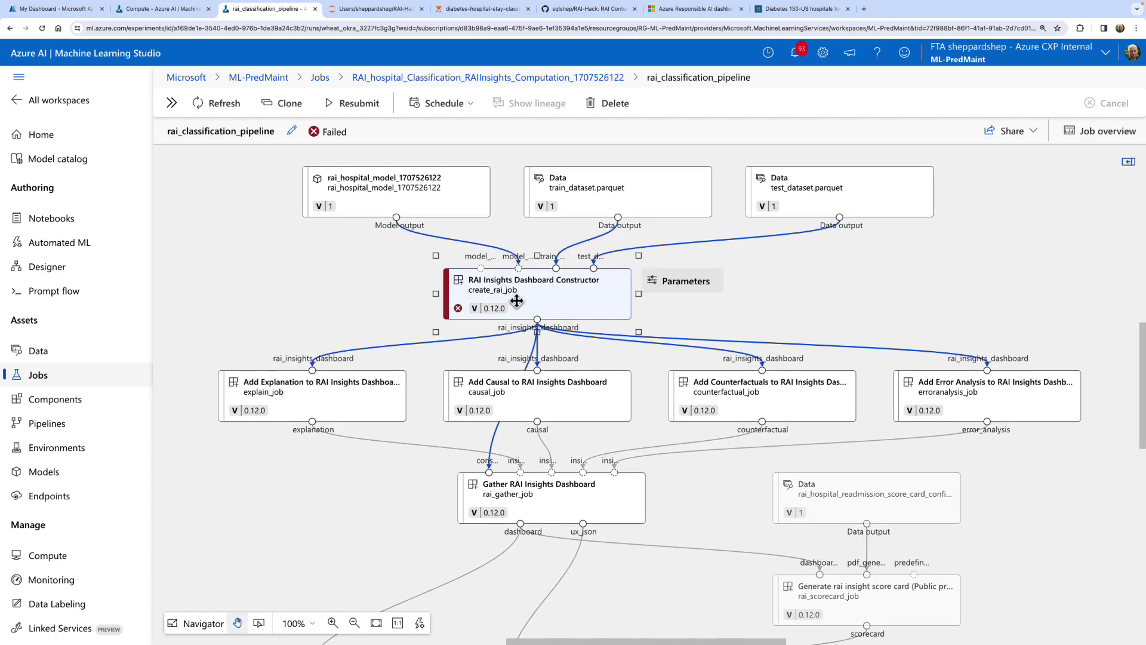
Open the pipeline job's overview, read the full status messages for its failure and close them.
{"action": "left_click_drag", "start_coordinate": [793, 320], "coordinate": [760, 322]}
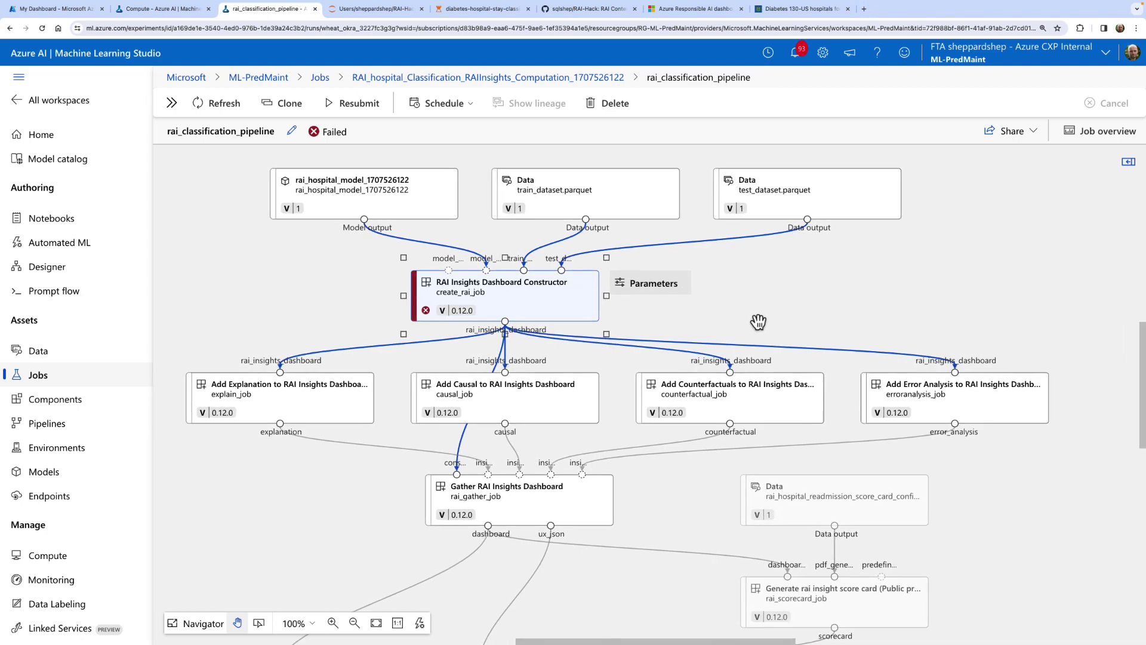
{"action": "left_click", "coordinate": [1132, 167]}
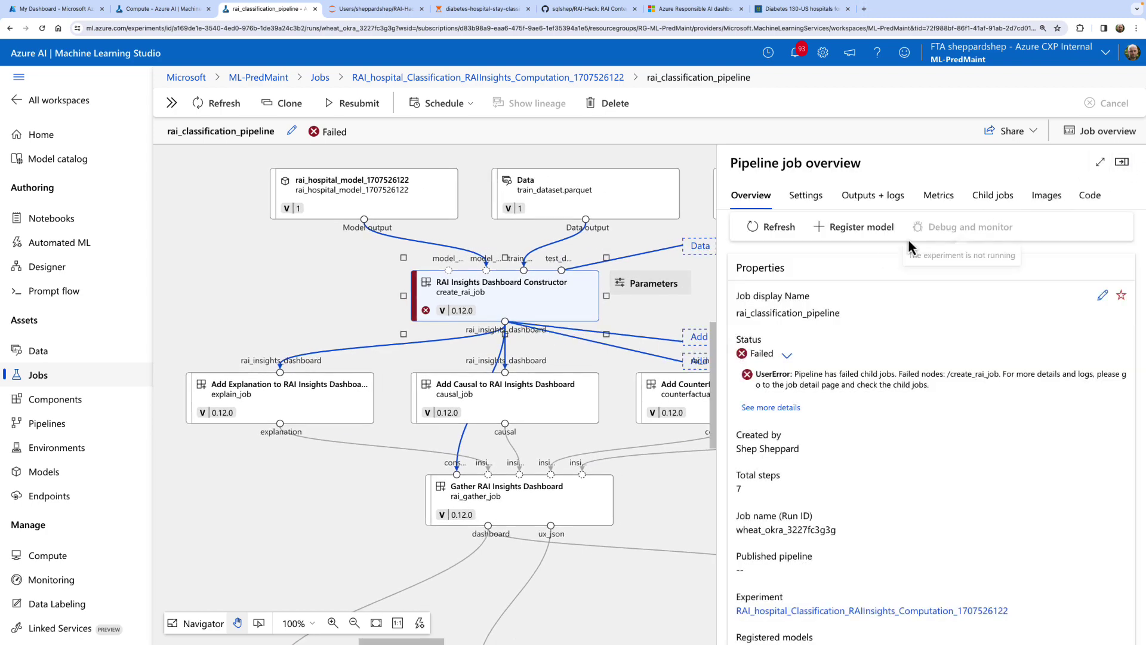
{"action": "left_click", "coordinate": [782, 409]}
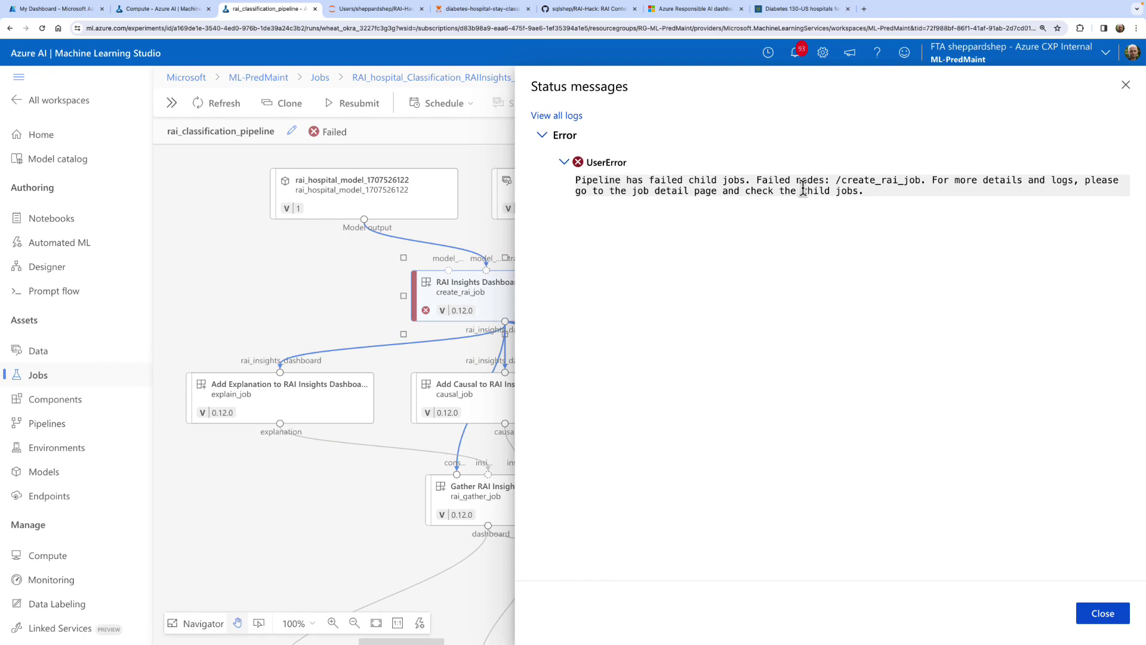
{"action": "left_click", "coordinate": [1103, 613]}
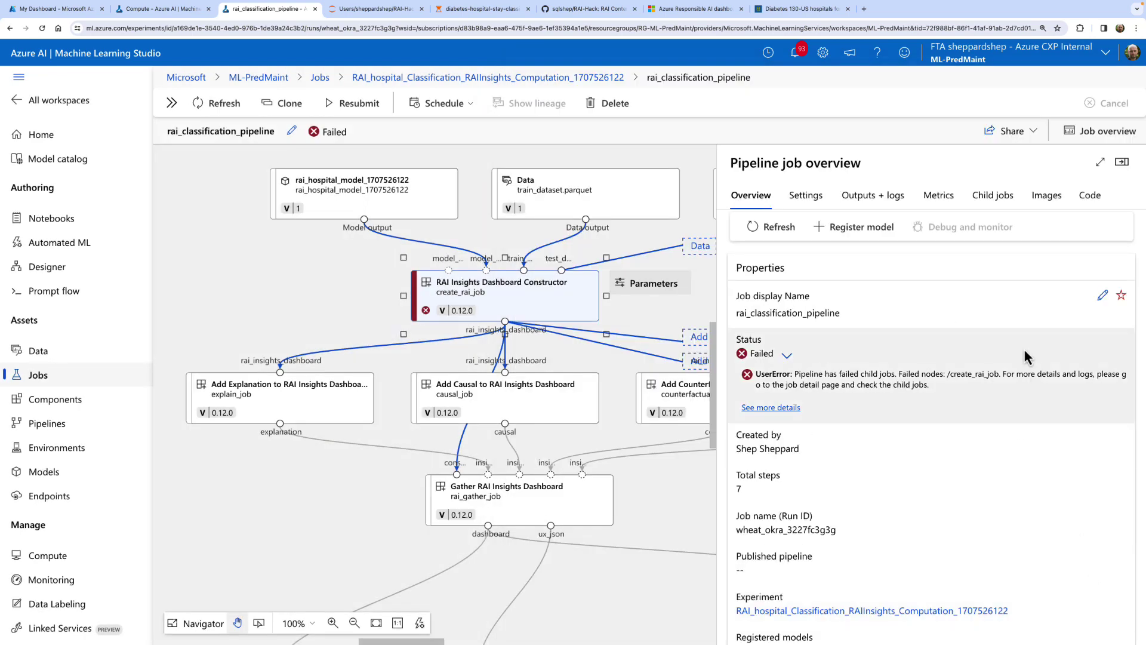
Open the failed create_rai_job child job, highlight the warning in its detailed status messages and close them.
{"action": "left_click", "coordinate": [1002, 197]}
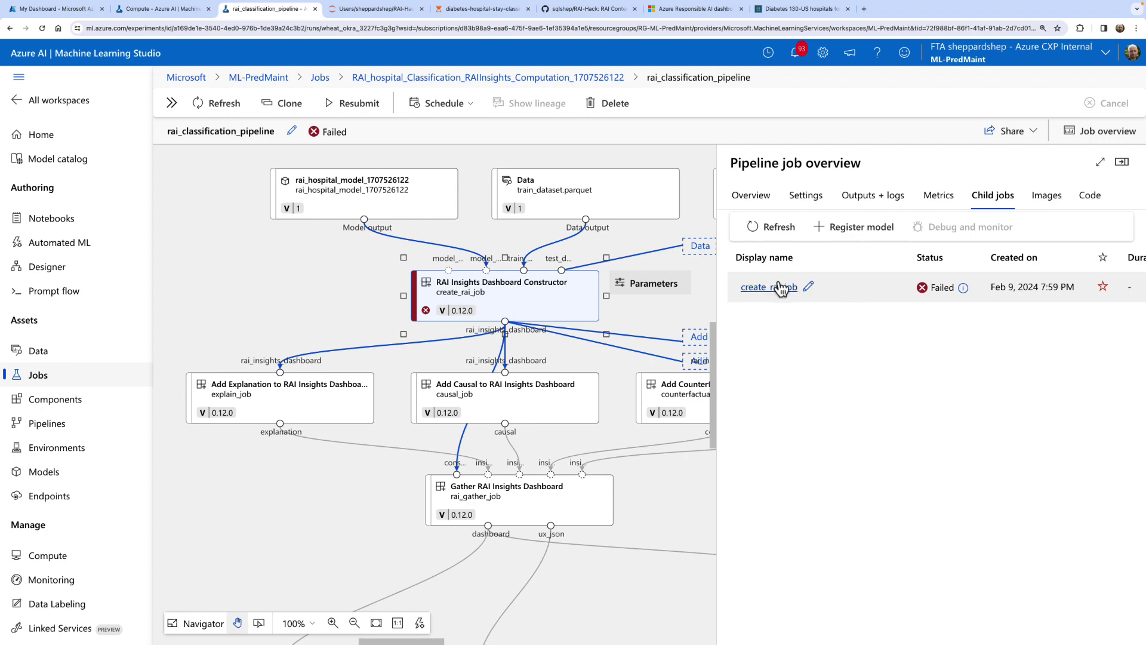
{"action": "left_click", "coordinate": [768, 286]}
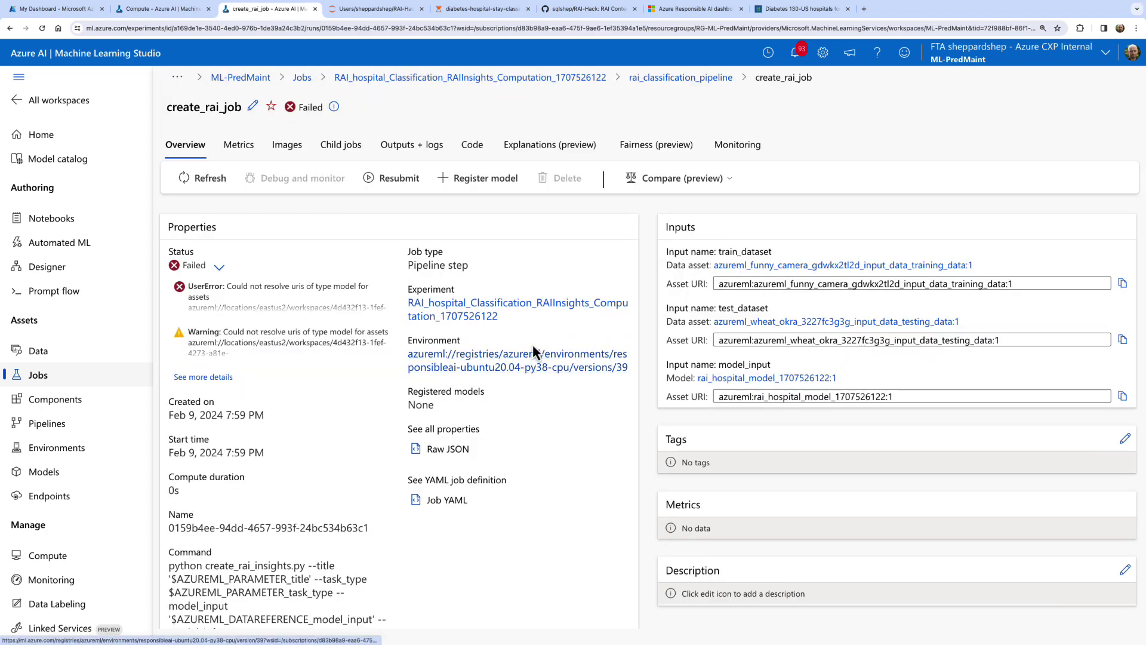
{"action": "left_click", "coordinate": [207, 378]}
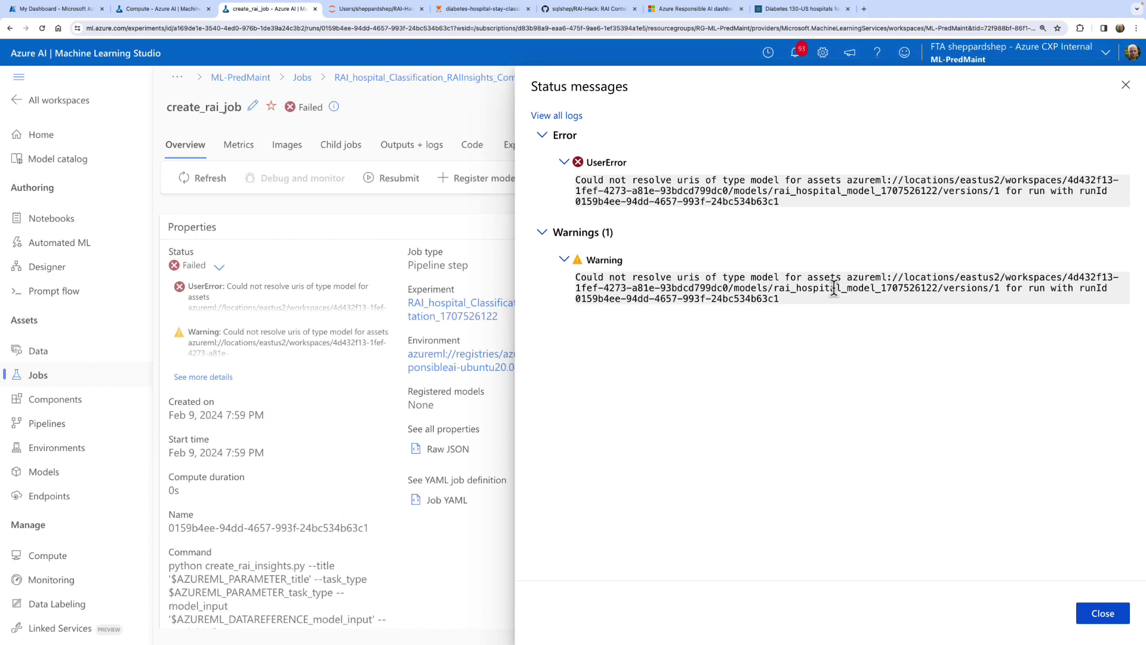
{"action": "left_click_drag", "start_coordinate": [822, 296], "coordinate": [578, 274]}
{"action": "left_click", "coordinate": [769, 257]}
{"action": "left_click", "coordinate": [1103, 614]}
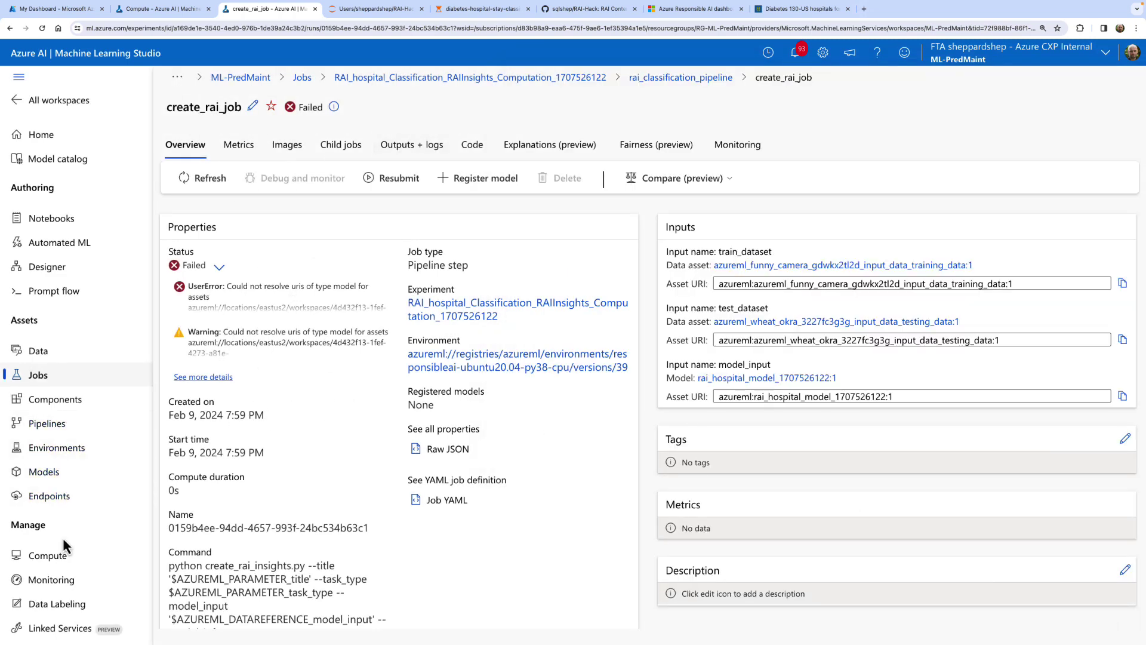
View the workspace's compute clusters.
{"action": "left_click", "coordinate": [59, 555]}
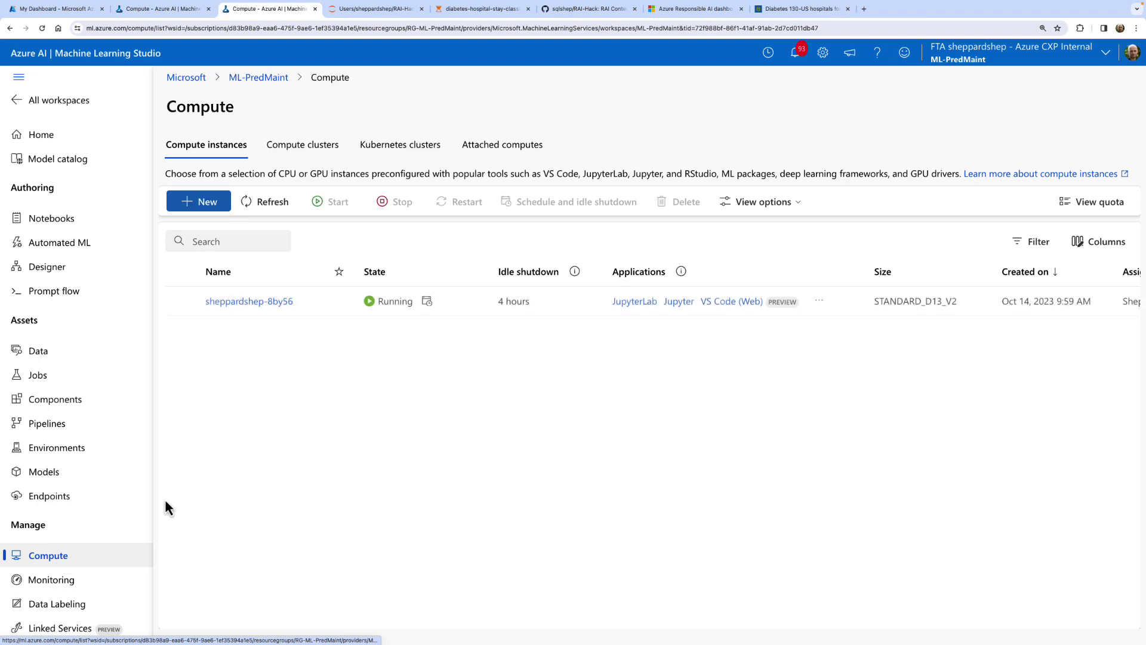
{"action": "left_click", "coordinate": [319, 147]}
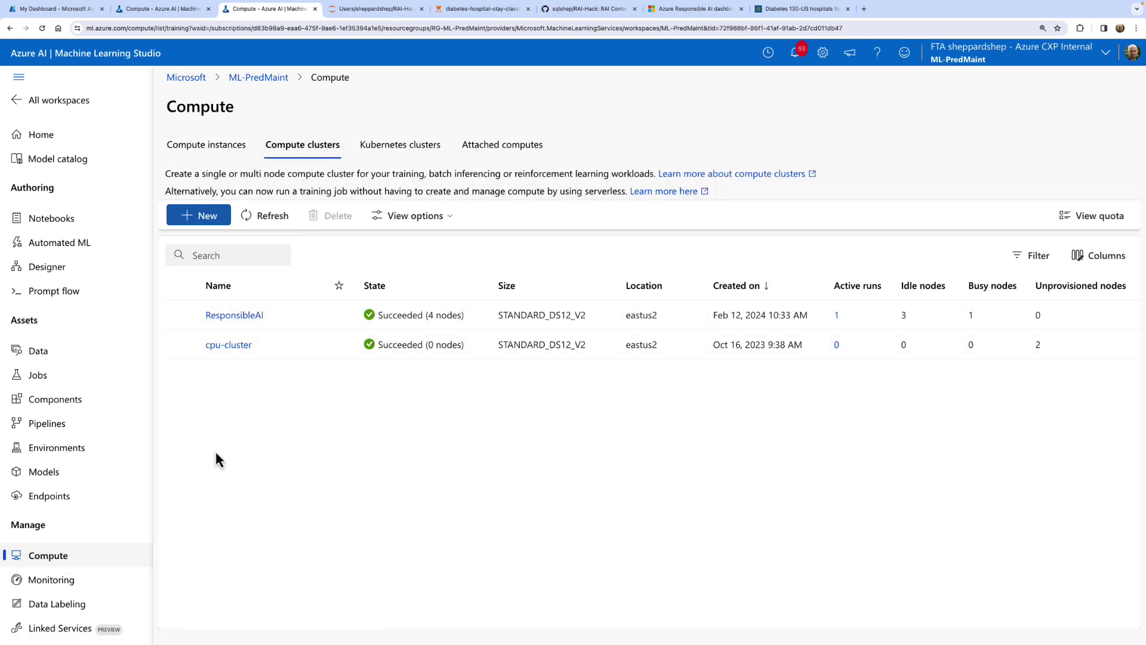
In the diabetes-hospital-stay-classifier notebook, highlight the environment path in the register_hospital_model YAML cell.
{"action": "left_click", "coordinate": [482, 9]}
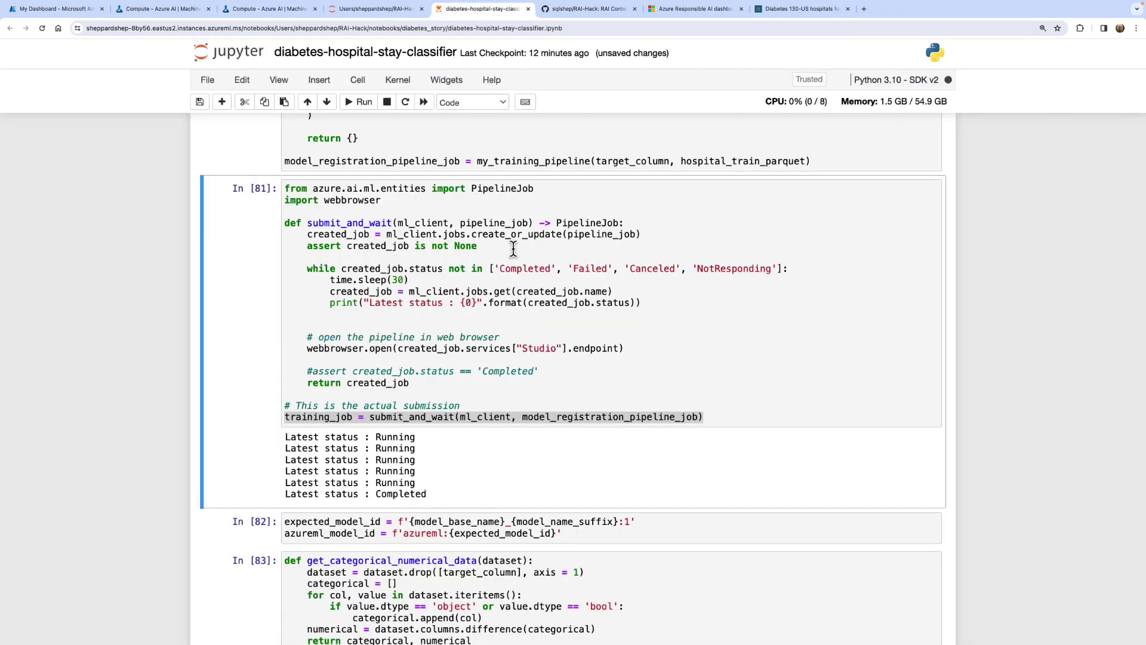
{"action": "scroll", "coordinate": [628, 365], "scroll_direction": "up", "scroll_amount": 10}
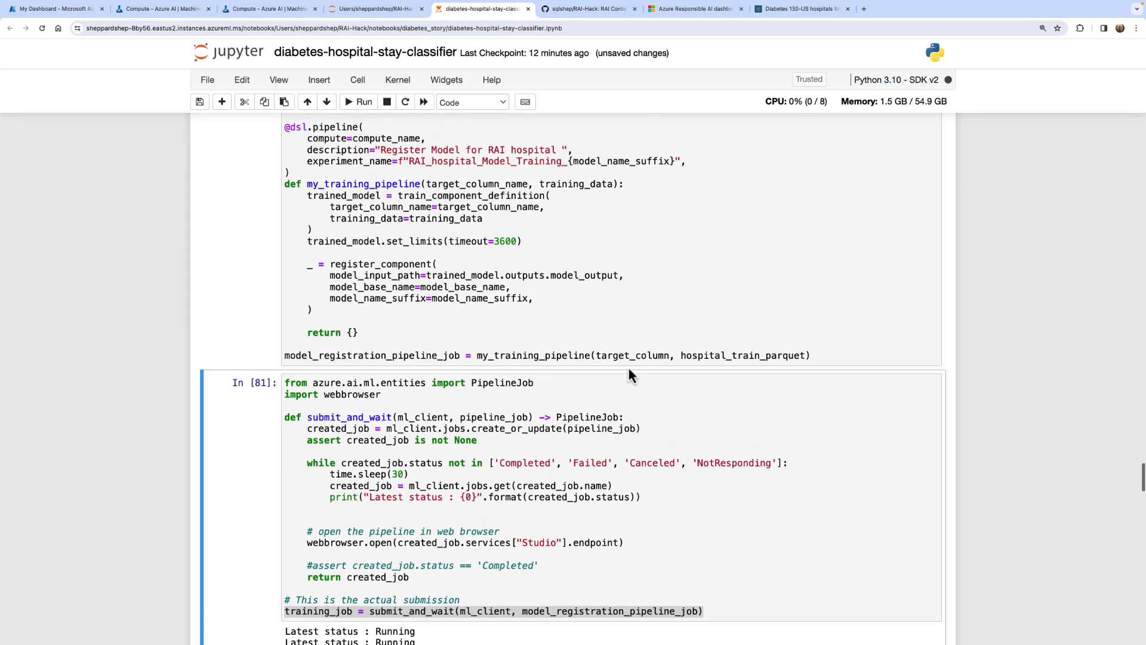
{"action": "scroll", "coordinate": [628, 365], "scroll_direction": "up", "scroll_amount": 5}
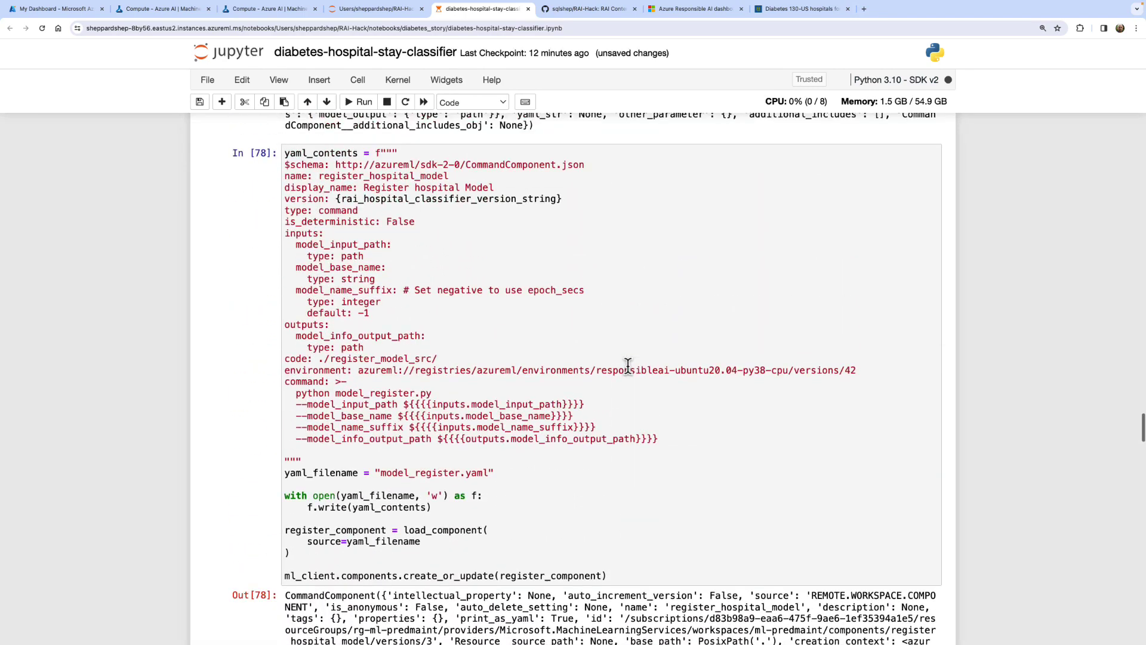
{"action": "left_click_drag", "start_coordinate": [862, 365], "coordinate": [356, 372]}
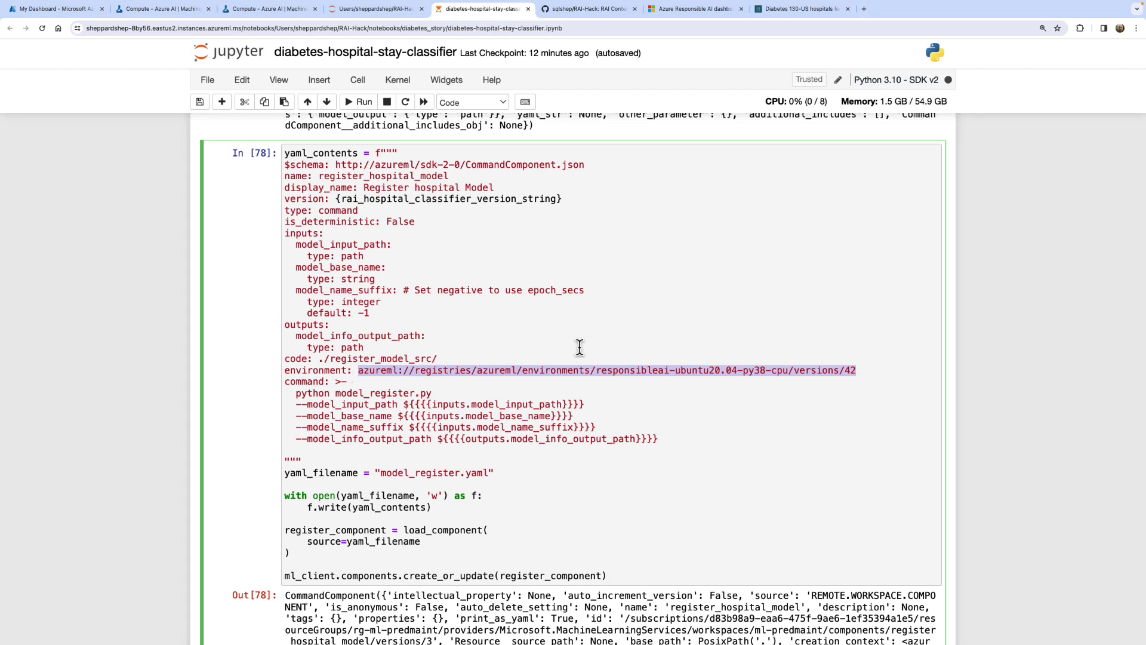
Back in Azure Machine Learning Studio, open the curated environment responsibleai-ubuntu20.04-py38-cpu:42 and select its Asset ID.
{"action": "left_click", "coordinate": [264, 9]}
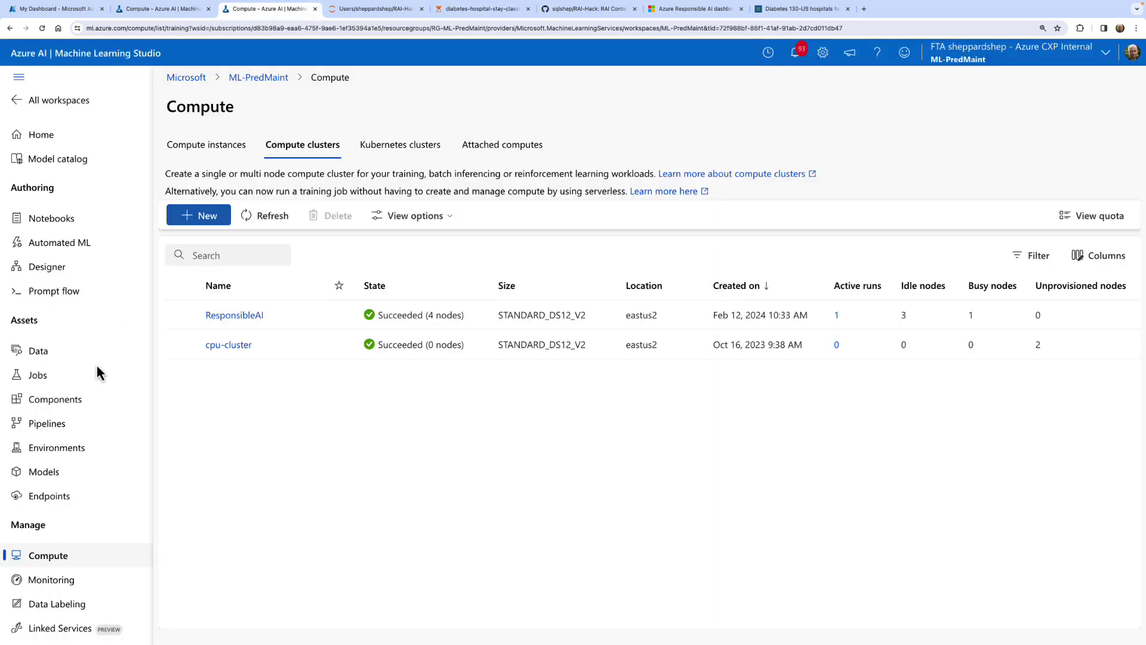
{"action": "left_click", "coordinate": [49, 449]}
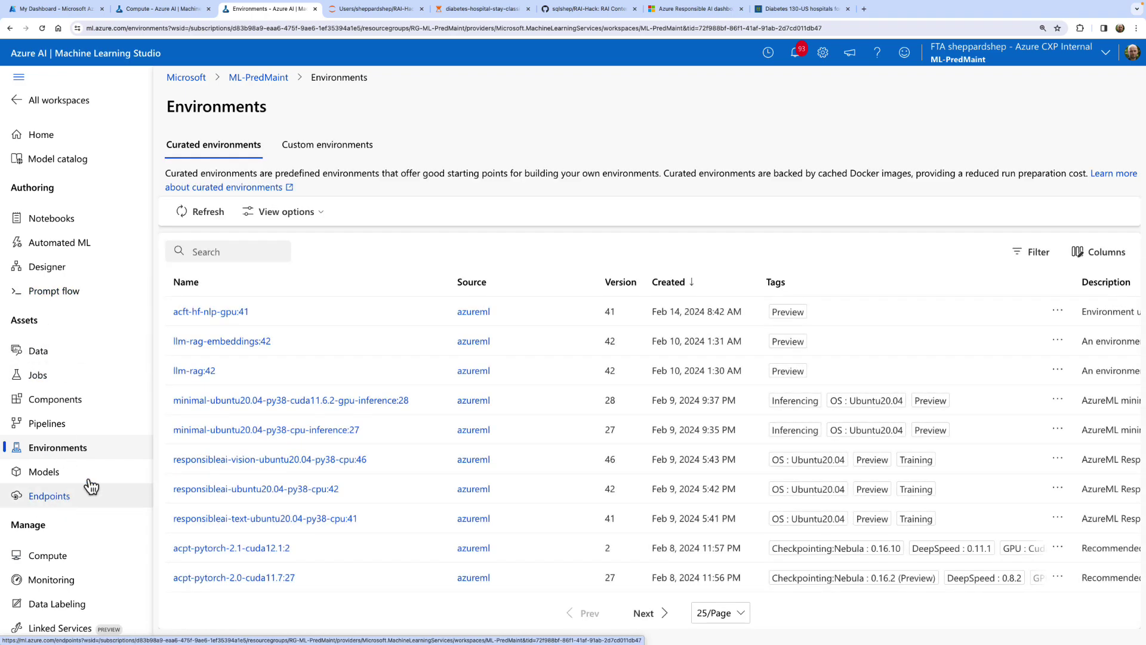
{"action": "scroll", "coordinate": [262, 489], "scroll_direction": "down", "scroll_amount": 1}
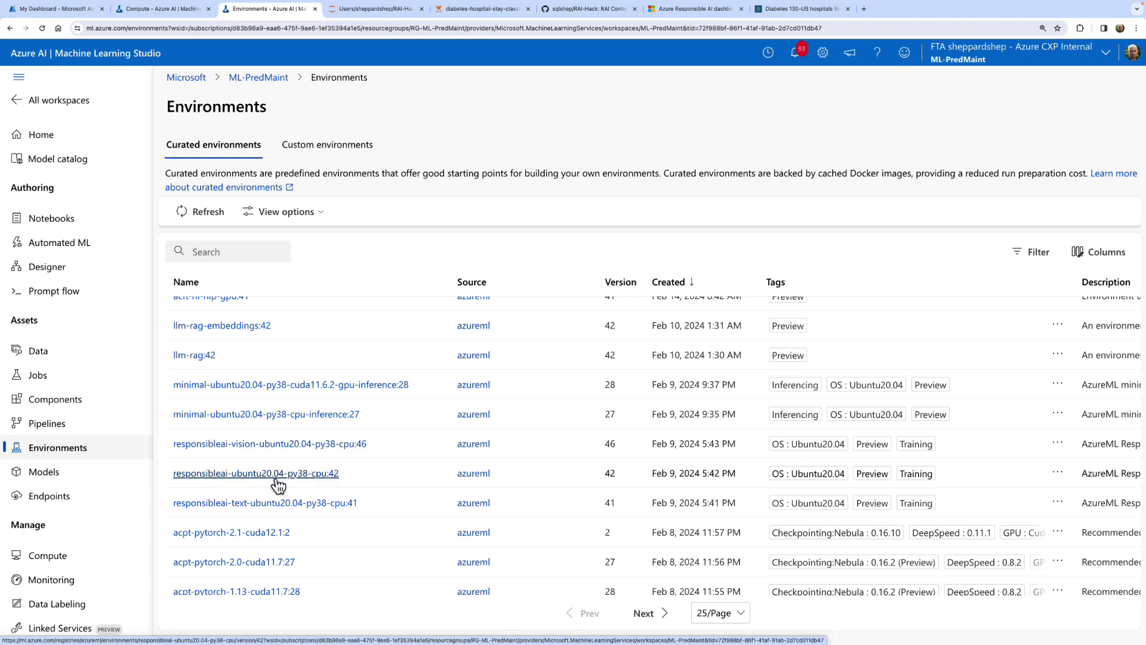
{"action": "left_click", "coordinate": [332, 474]}
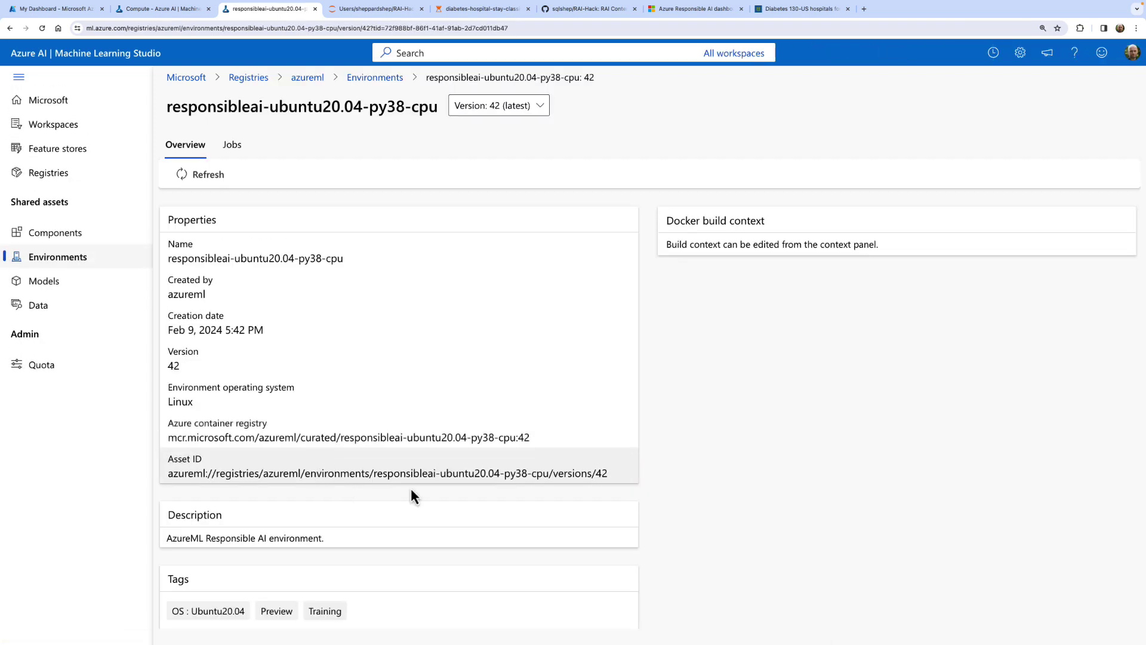
{"action": "triple_click", "coordinate": [614, 474]}
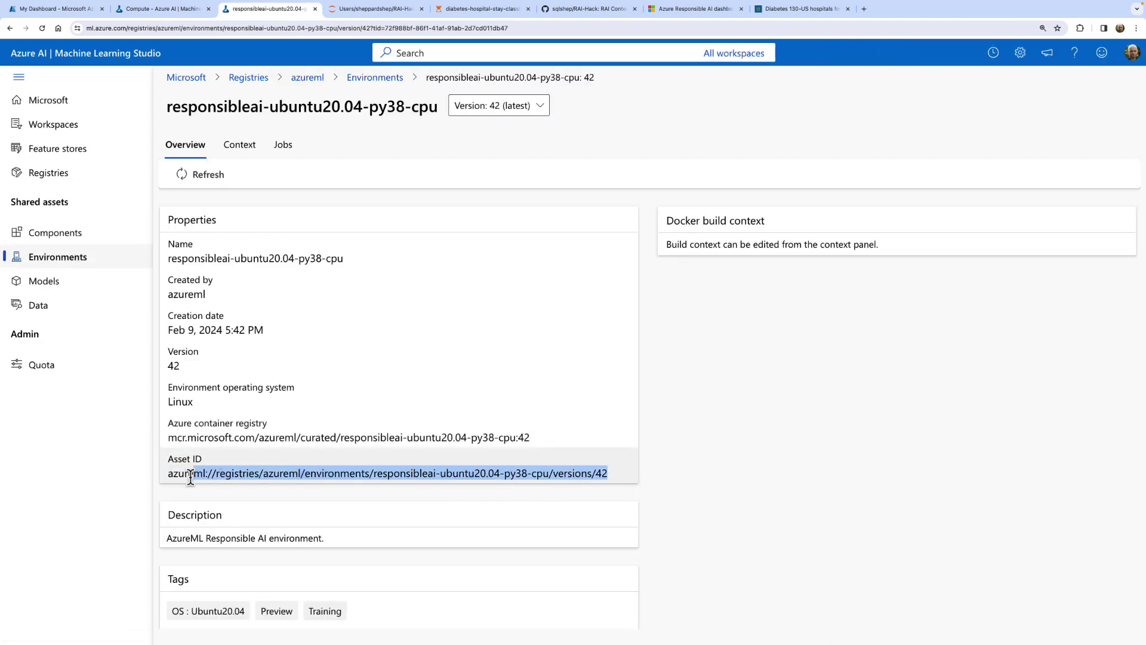
Return to the notebook and reselect the environment path in the register_hospital_model YAML to compare it with the Asset ID.
{"action": "left_click", "coordinate": [475, 13]}
{"action": "left_click", "coordinate": [558, 370]}
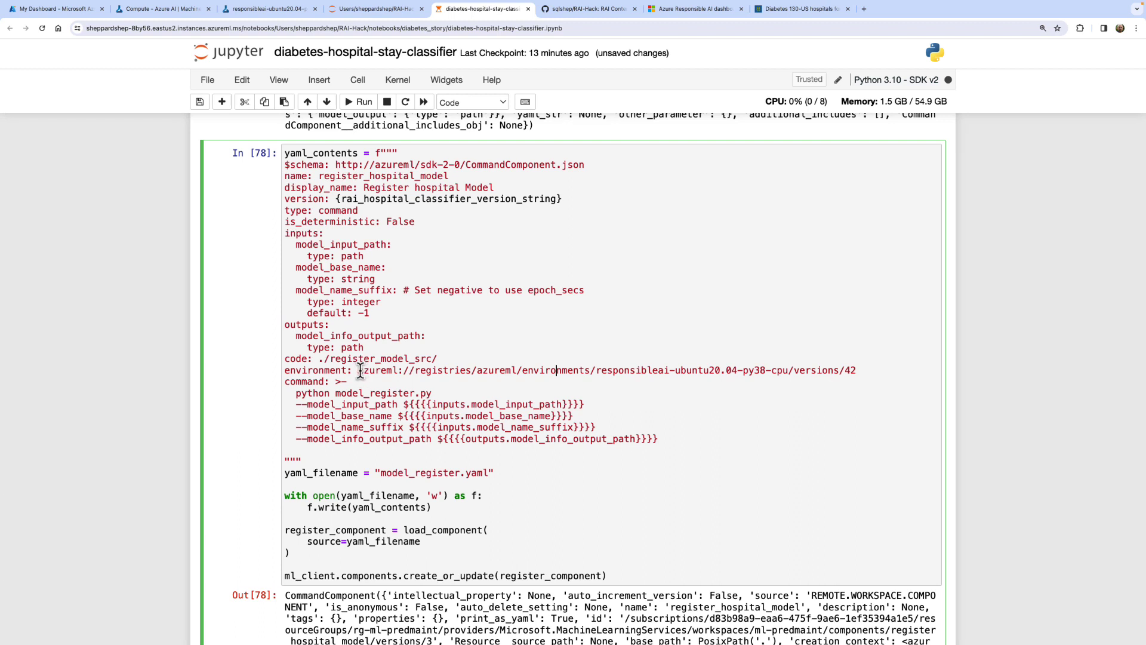
{"action": "left_click_drag", "start_coordinate": [360, 370], "coordinate": [862, 370]}
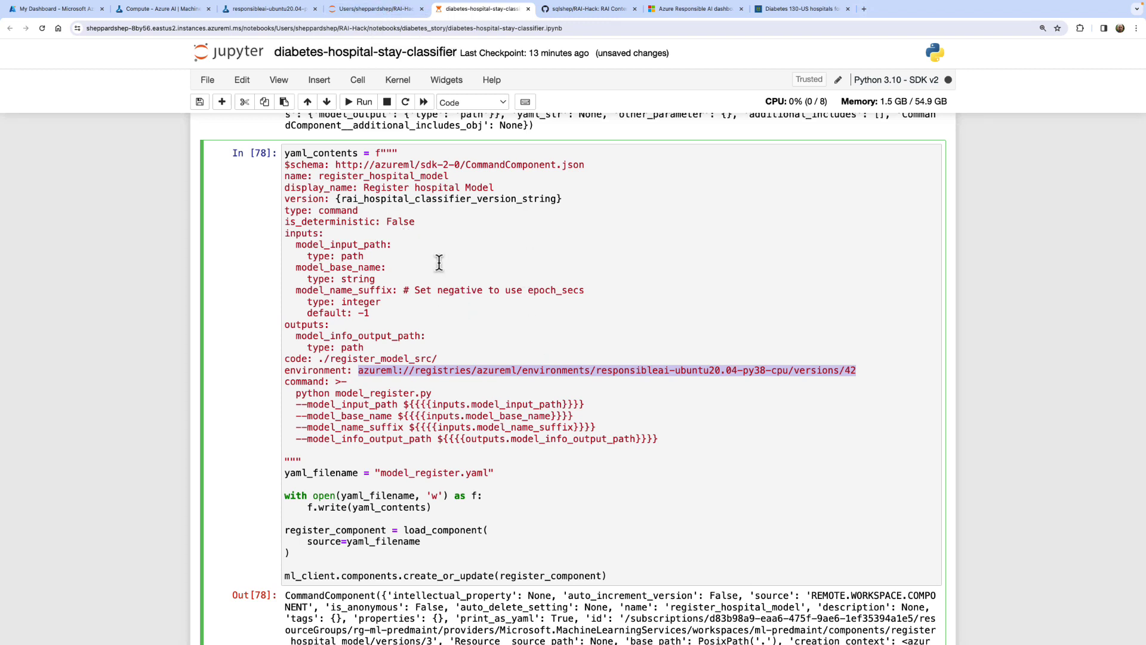
{"action": "scroll", "coordinate": [498, 282], "scroll_direction": "up", "scroll_amount": 1}
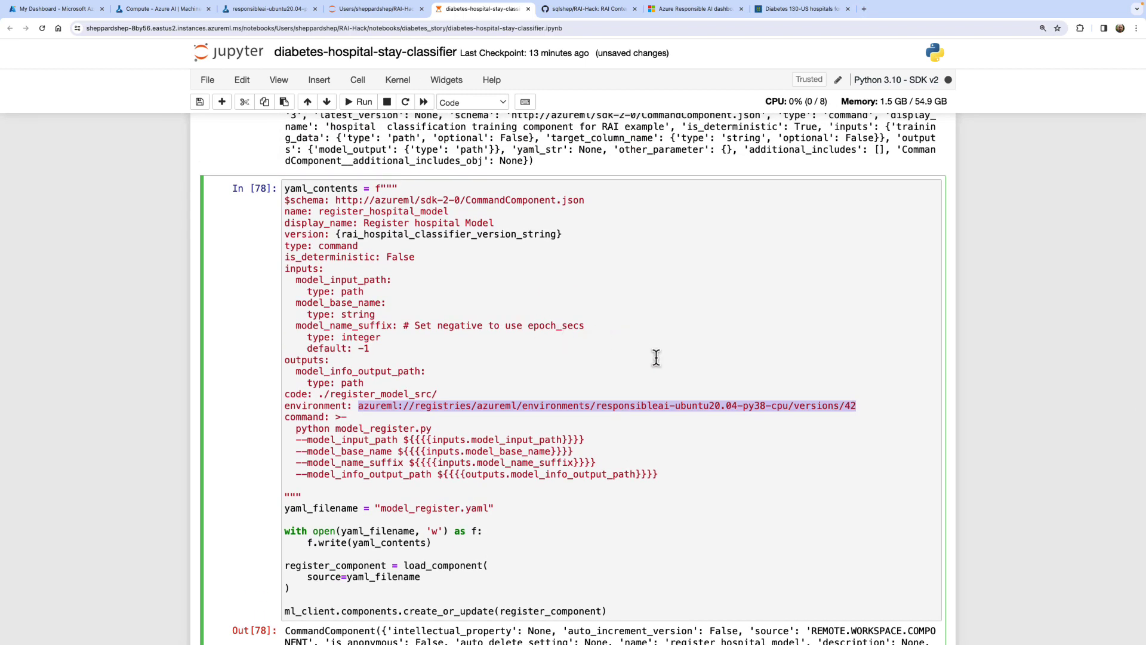
{"action": "scroll", "coordinate": [656, 358], "scroll_direction": "up", "scroll_amount": 1}
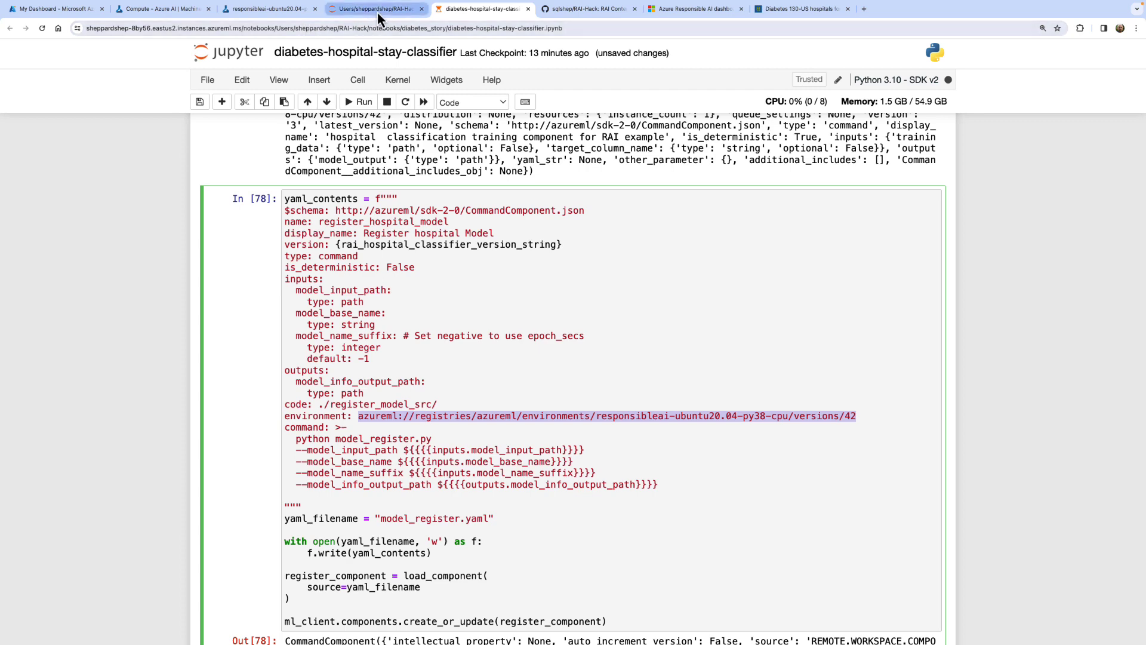
Go back from the environment's details in Azure Machine Learning Studio to the workspace and list its job experiments.
{"action": "left_click", "coordinate": [273, 9]}
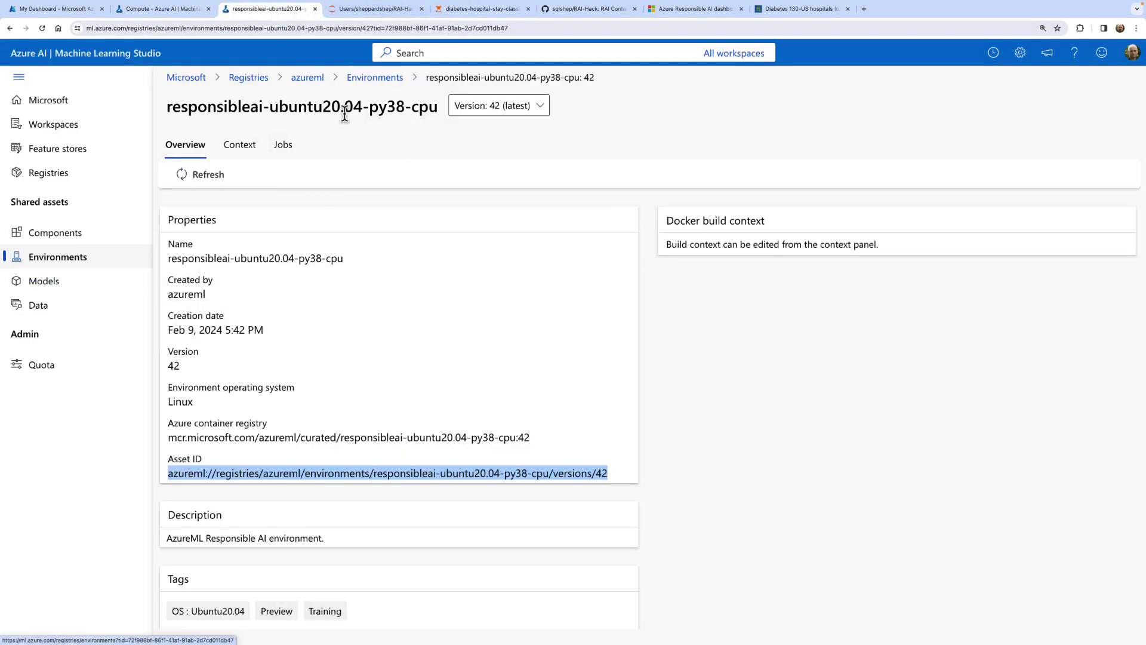
{"action": "left_click", "coordinate": [11, 28]}
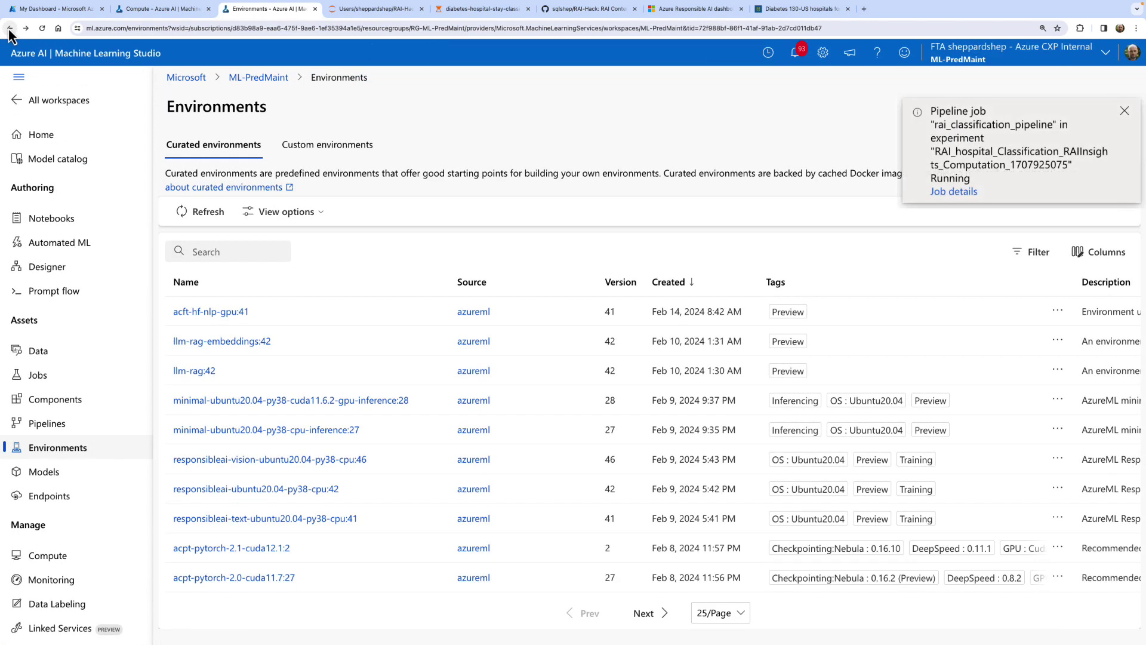
{"action": "left_click", "coordinate": [53, 376]}
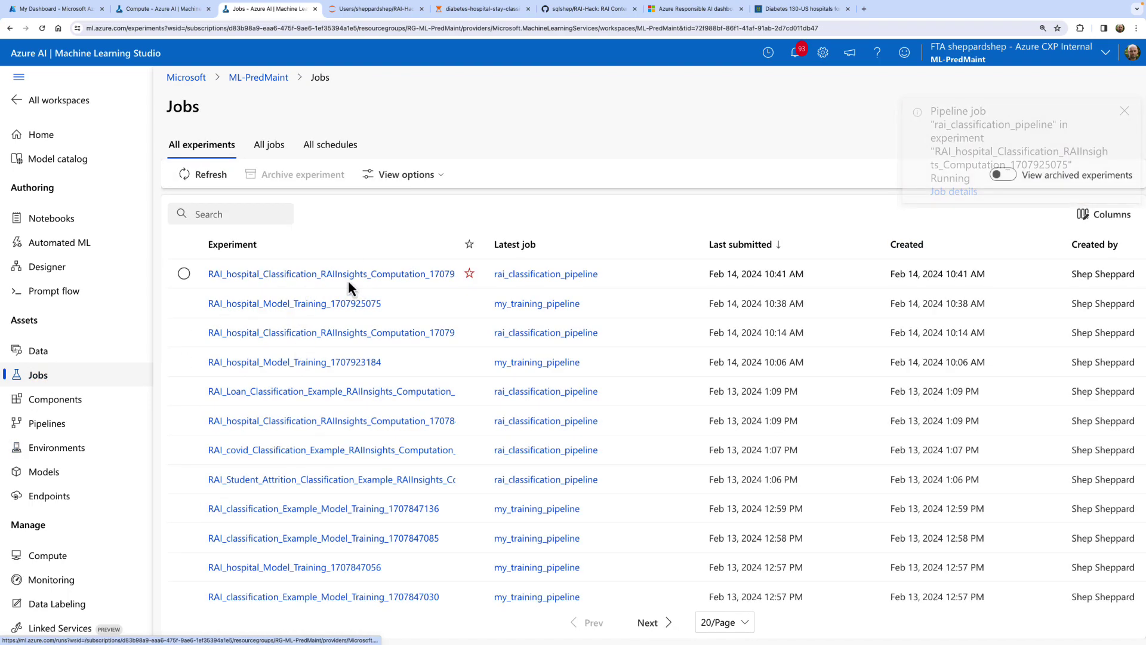
Review the notebook's training job submission output and the cells that follow it.
{"action": "left_click", "coordinate": [506, 13]}
{"action": "scroll", "coordinate": [435, 387], "scroll_direction": "down", "scroll_amount": 20}
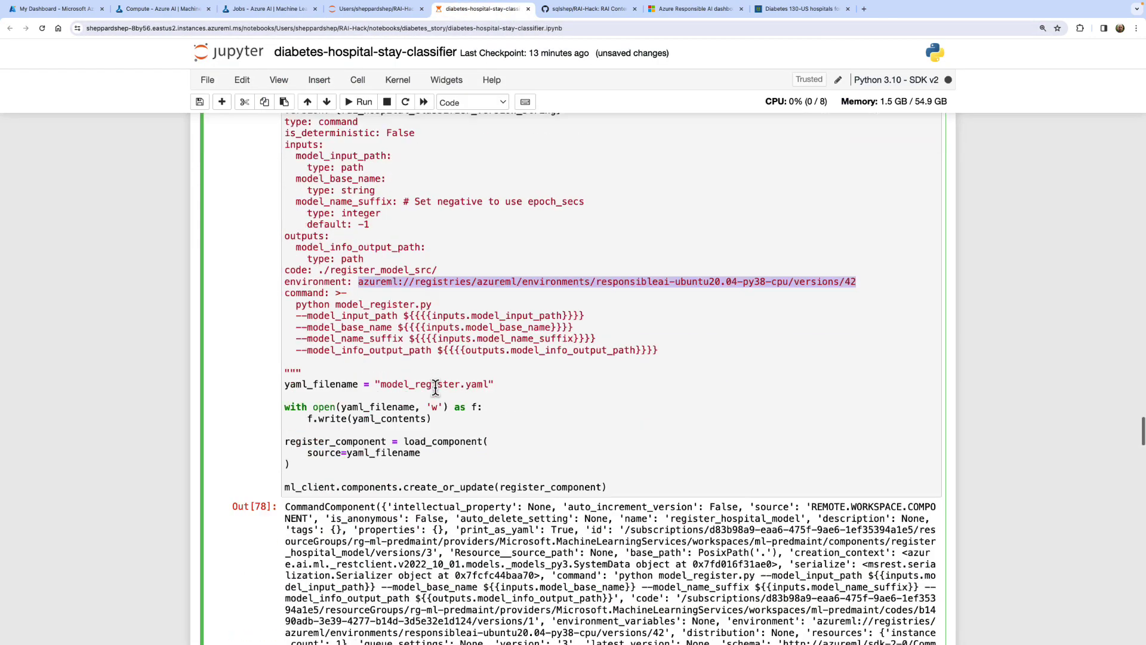
{"action": "scroll", "coordinate": [222, 519], "scroll_direction": "down", "scroll_amount": 3}
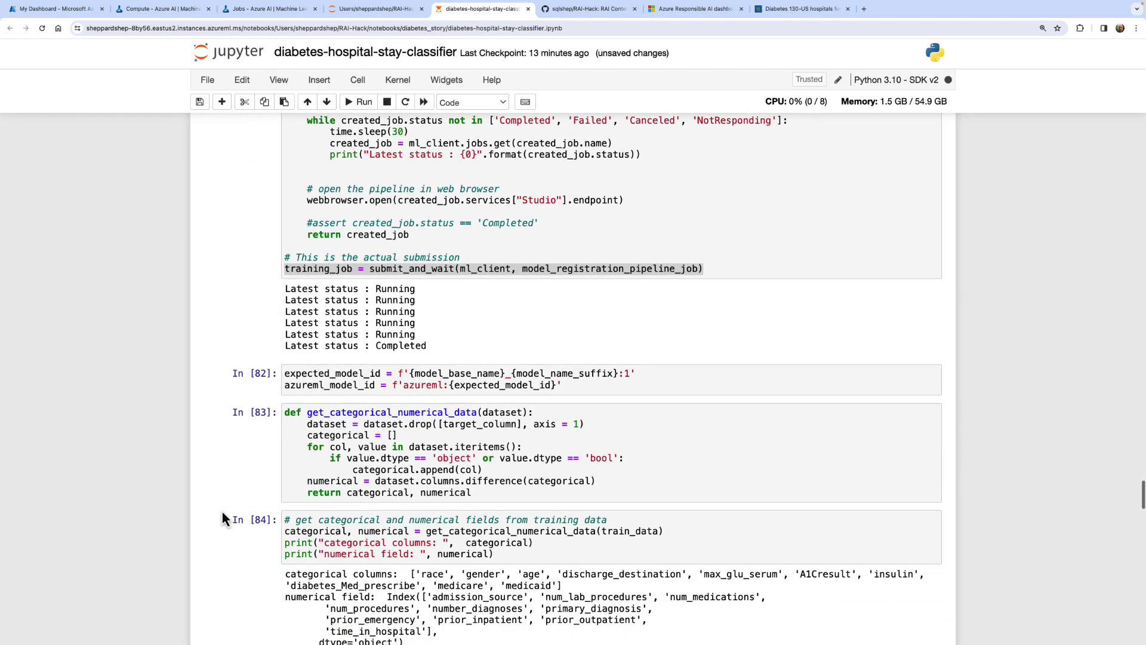
{"action": "left_click", "coordinate": [239, 11]}
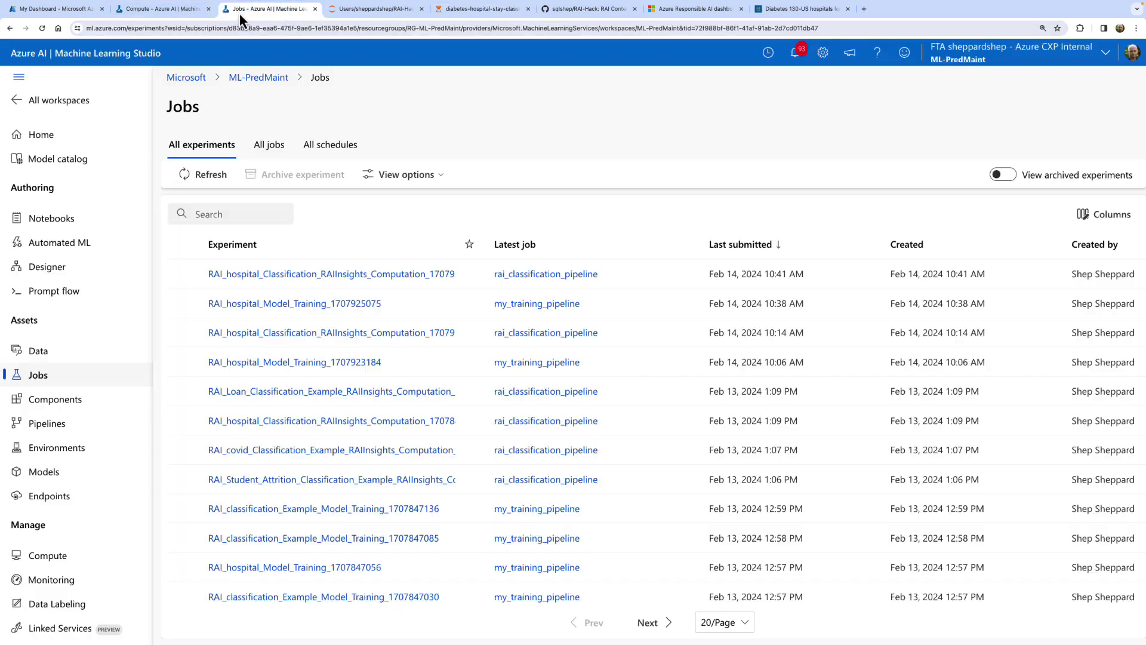
{"action": "left_click", "coordinate": [302, 273]}
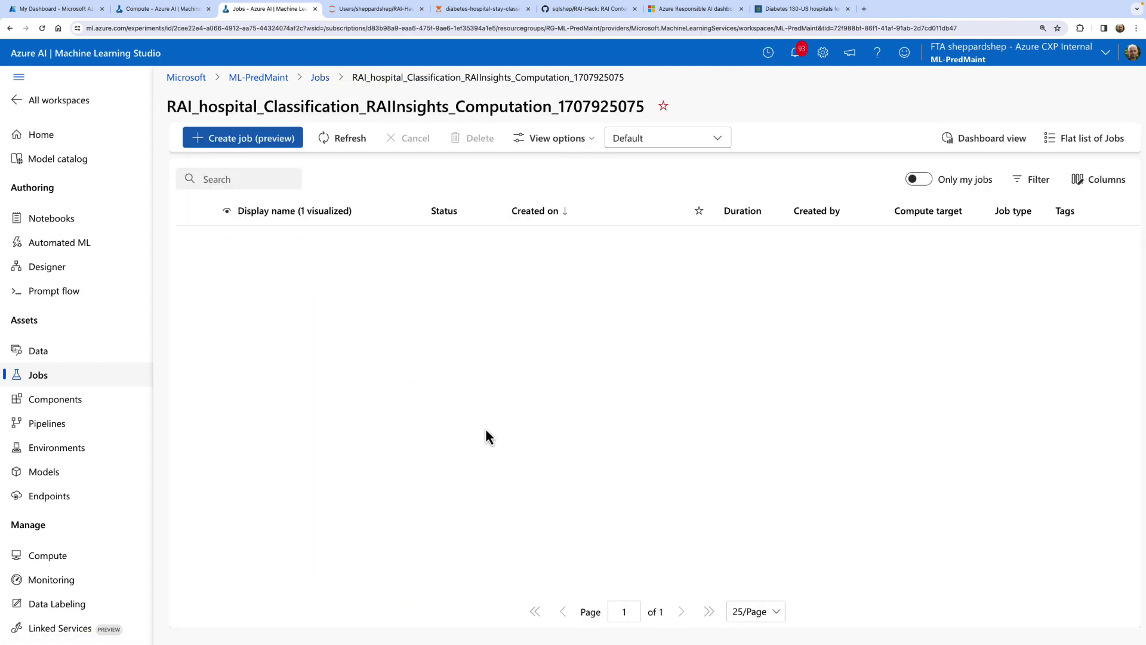
{"action": "left_click", "coordinate": [340, 241]}
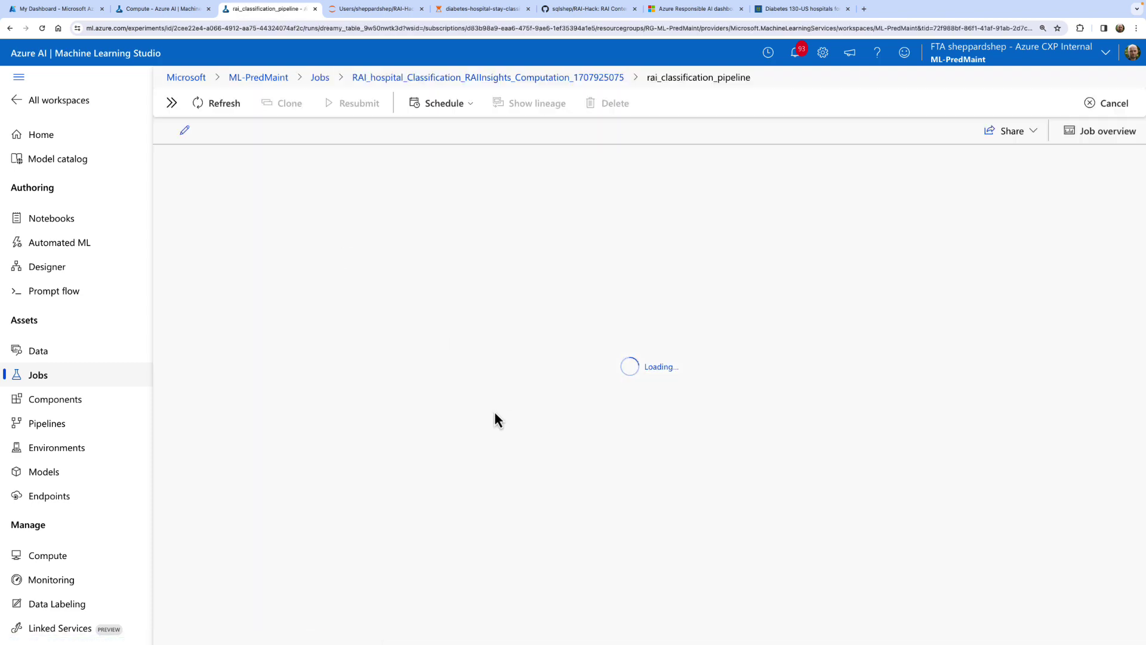
{"action": "left_click_drag", "start_coordinate": [777, 432], "coordinate": [822, 305]}
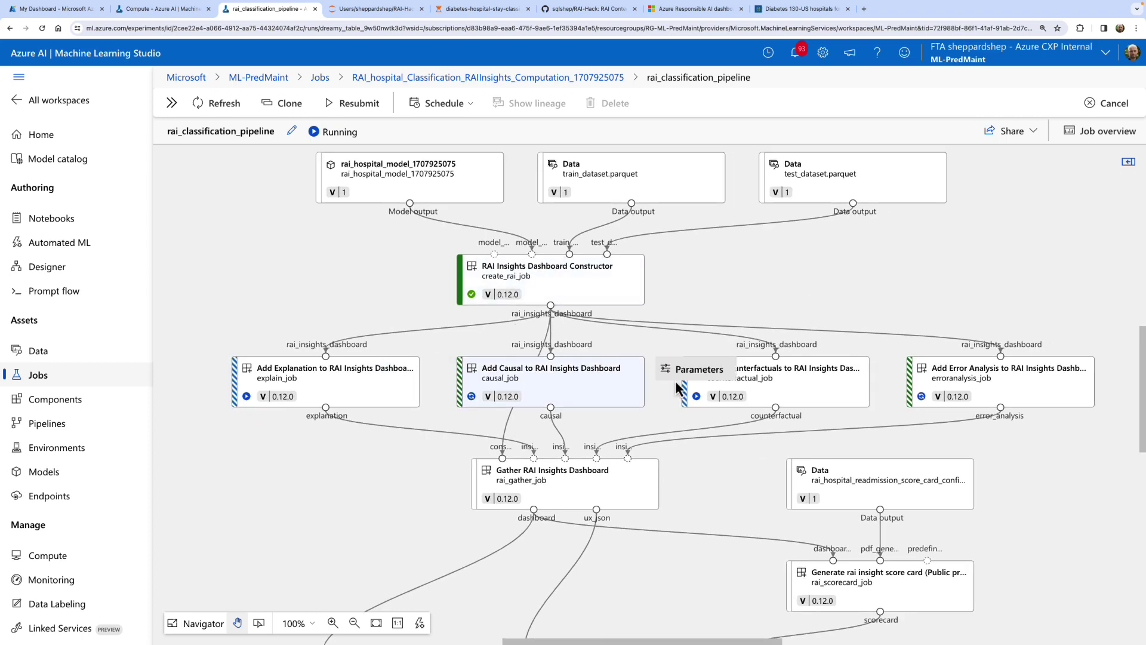
{"action": "scroll", "coordinate": [737, 476], "scroll_direction": "down", "scroll_amount": 1}
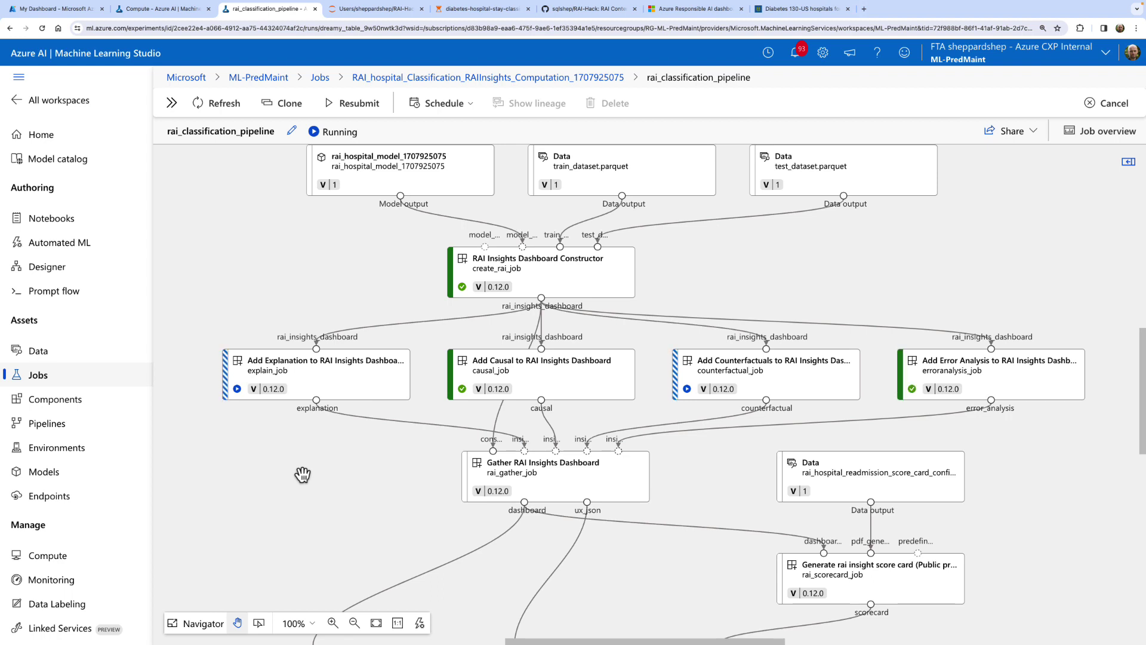
{"action": "left_click", "coordinate": [45, 472]}
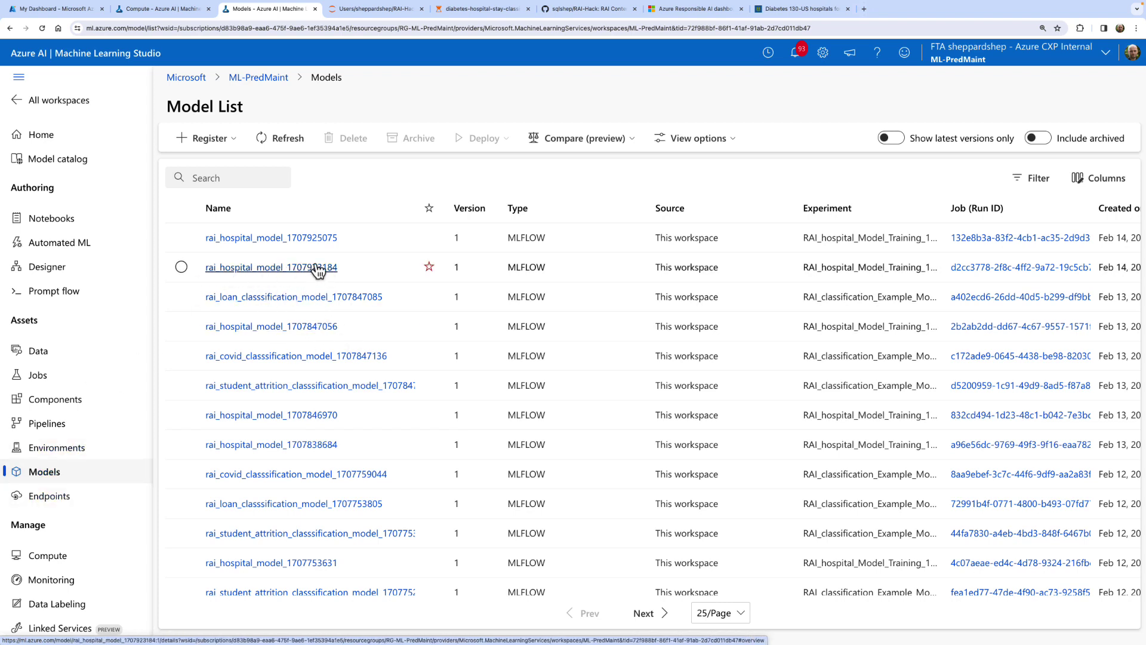
{"action": "left_click", "coordinate": [562, 269]}
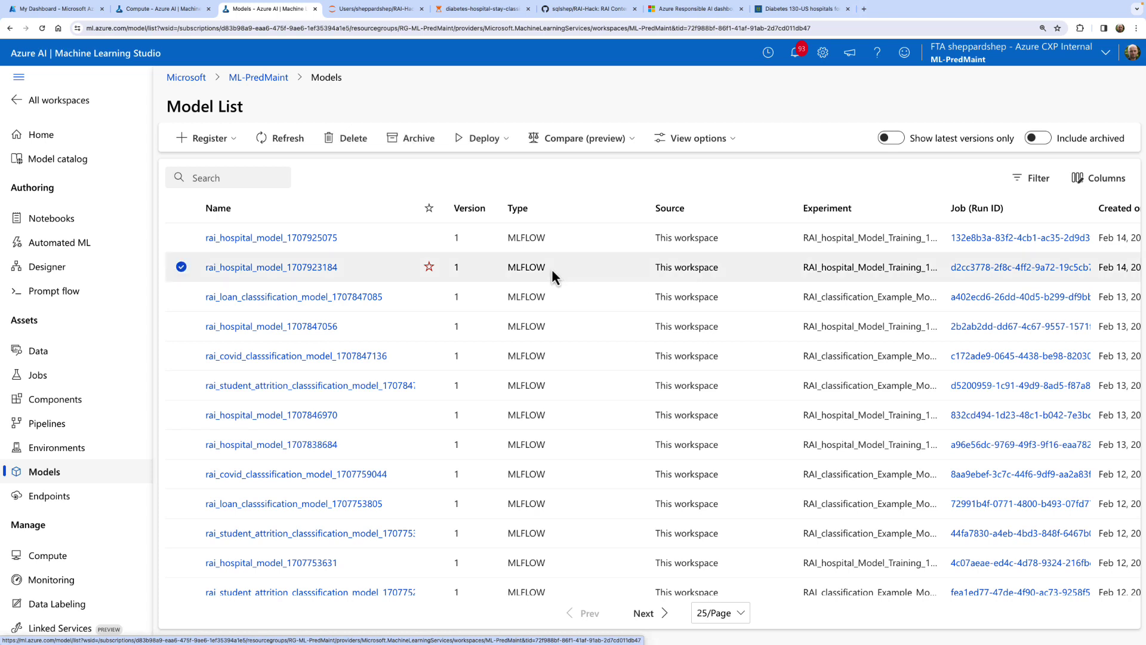
{"action": "left_click_drag", "start_coordinate": [552, 270], "coordinate": [500, 266]}
{"action": "left_click", "coordinate": [500, 266]}
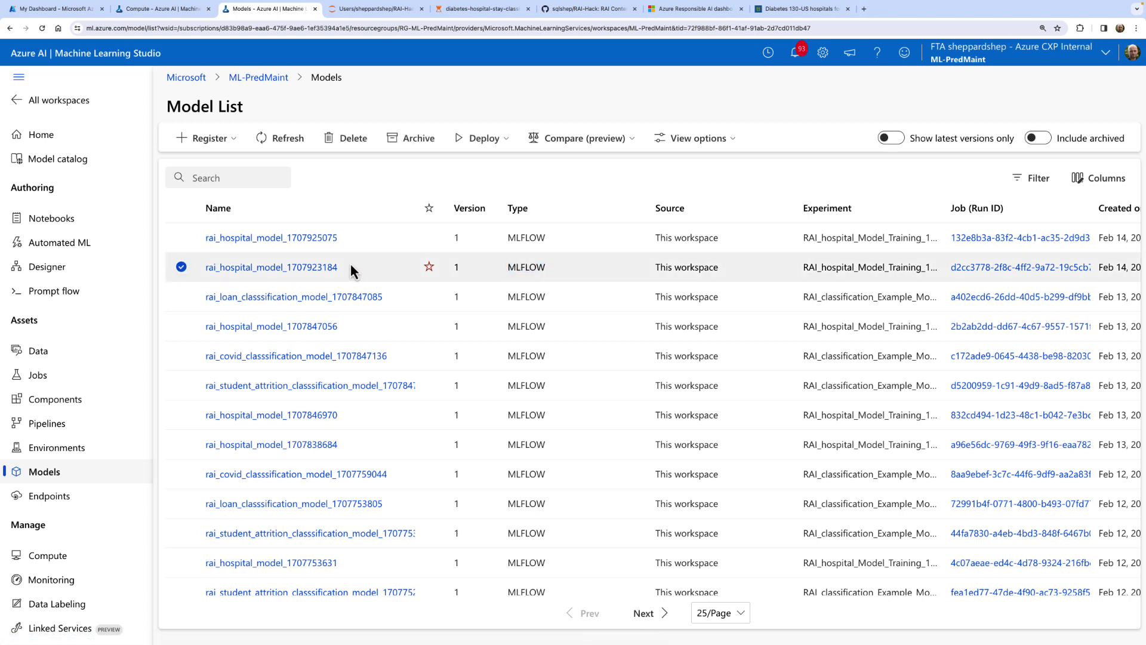
{"action": "left_click", "coordinate": [303, 269]}
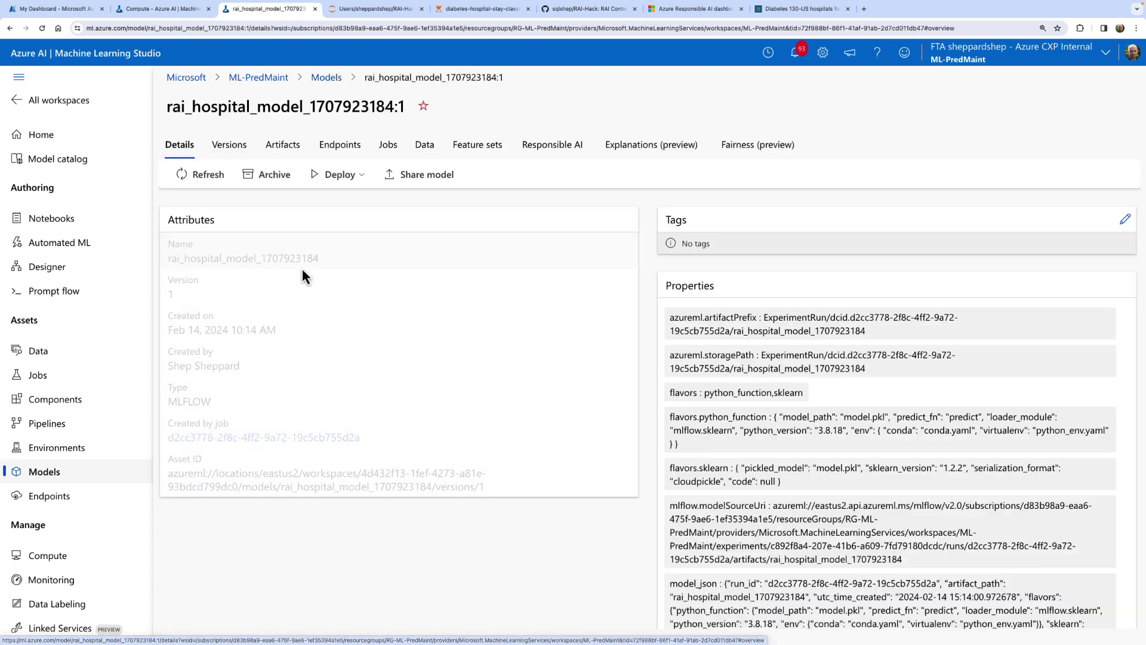
{"action": "left_click", "coordinate": [548, 146]}
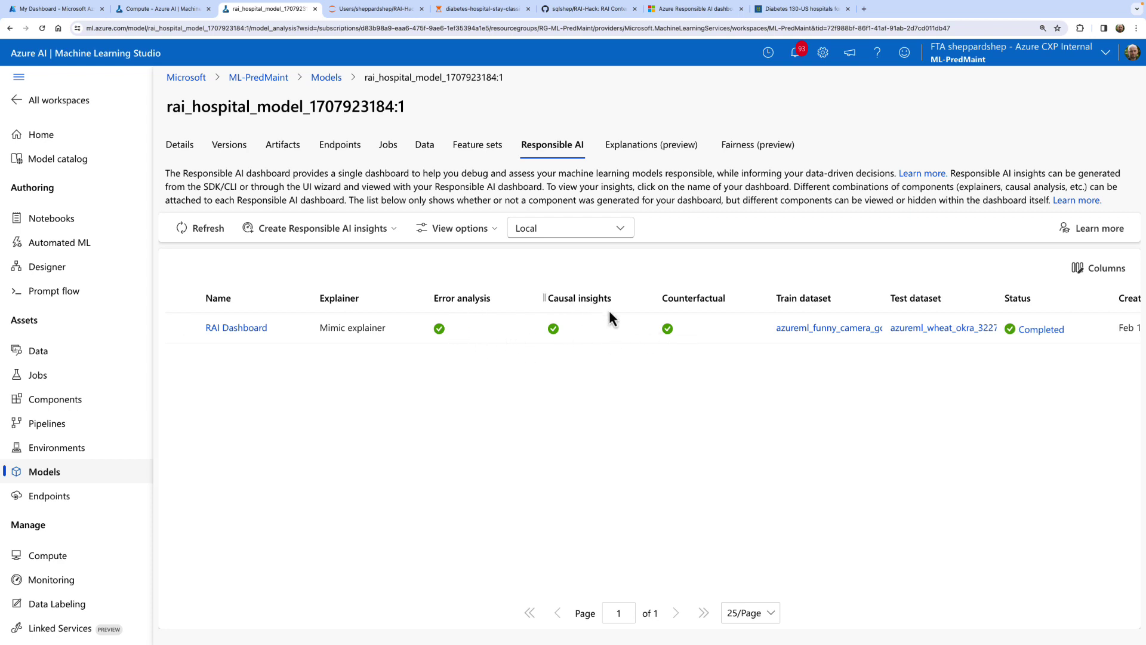
{"action": "left_click", "coordinate": [244, 329]}
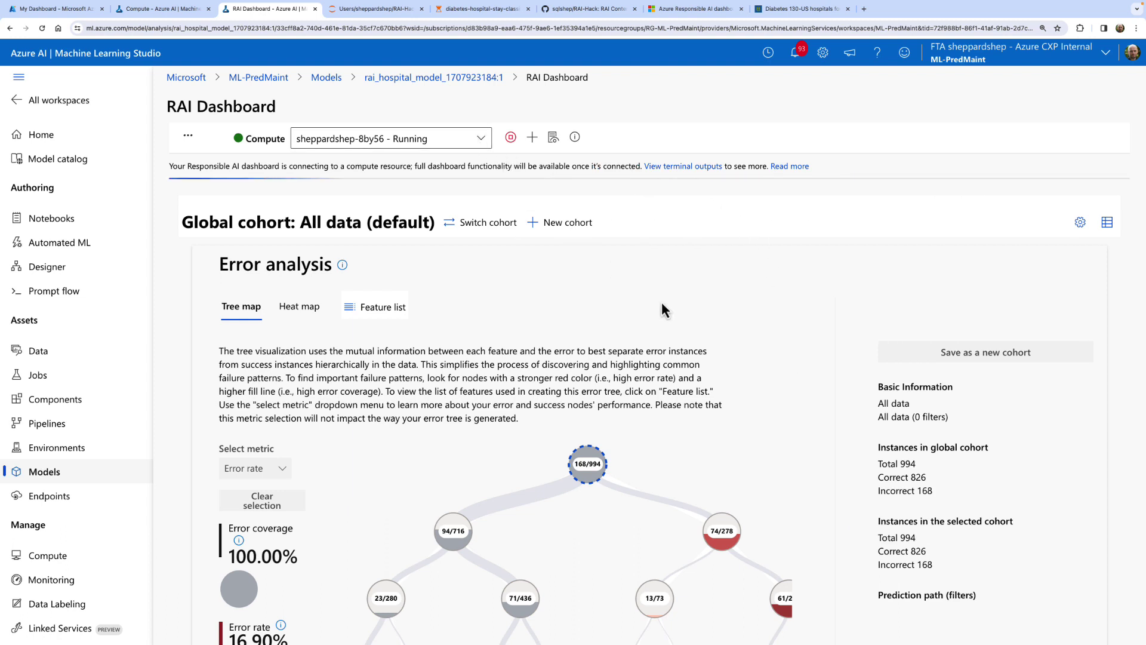
Collapse the side navigation and dismiss the compute connection notice to review the Error analysis tree map and its global cohort counts.
{"action": "scroll", "coordinate": [771, 425], "scroll_direction": "down", "scroll_amount": 1}
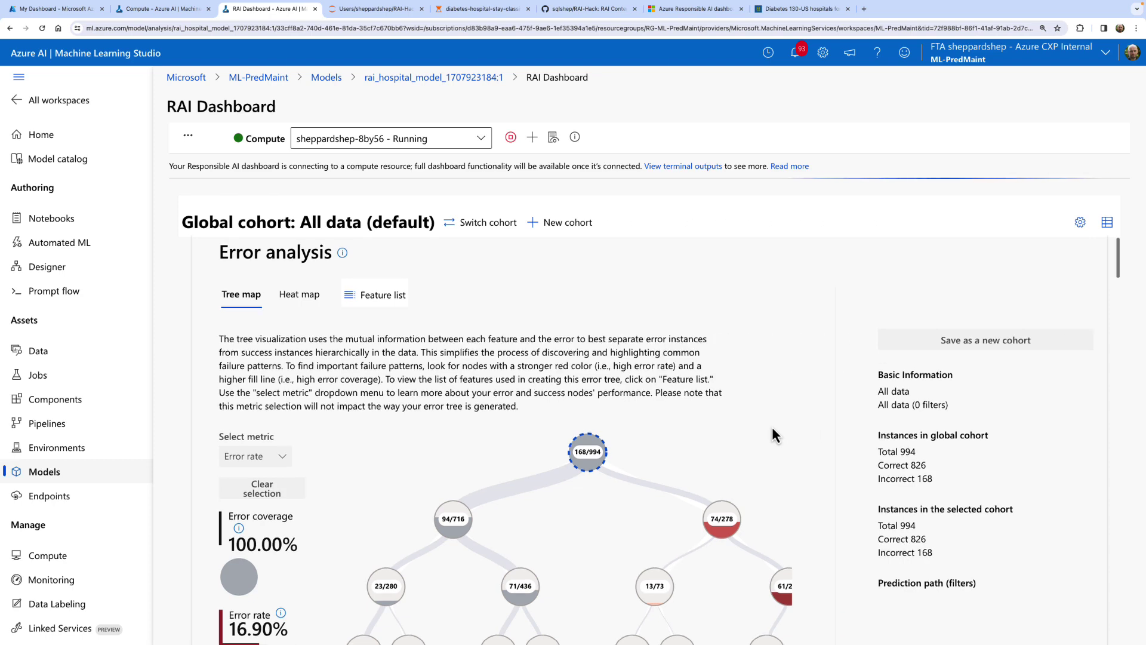
{"action": "scroll", "coordinate": [772, 429], "scroll_direction": "down", "scroll_amount": 1}
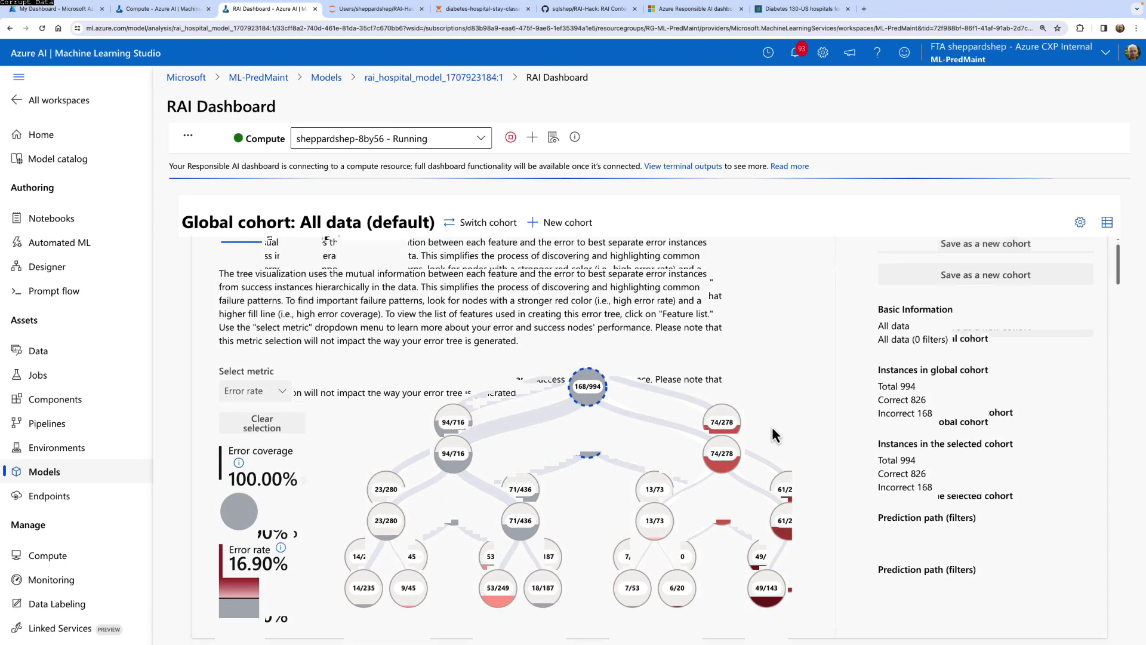
{"action": "scroll", "coordinate": [772, 428], "scroll_direction": "down", "scroll_amount": 1}
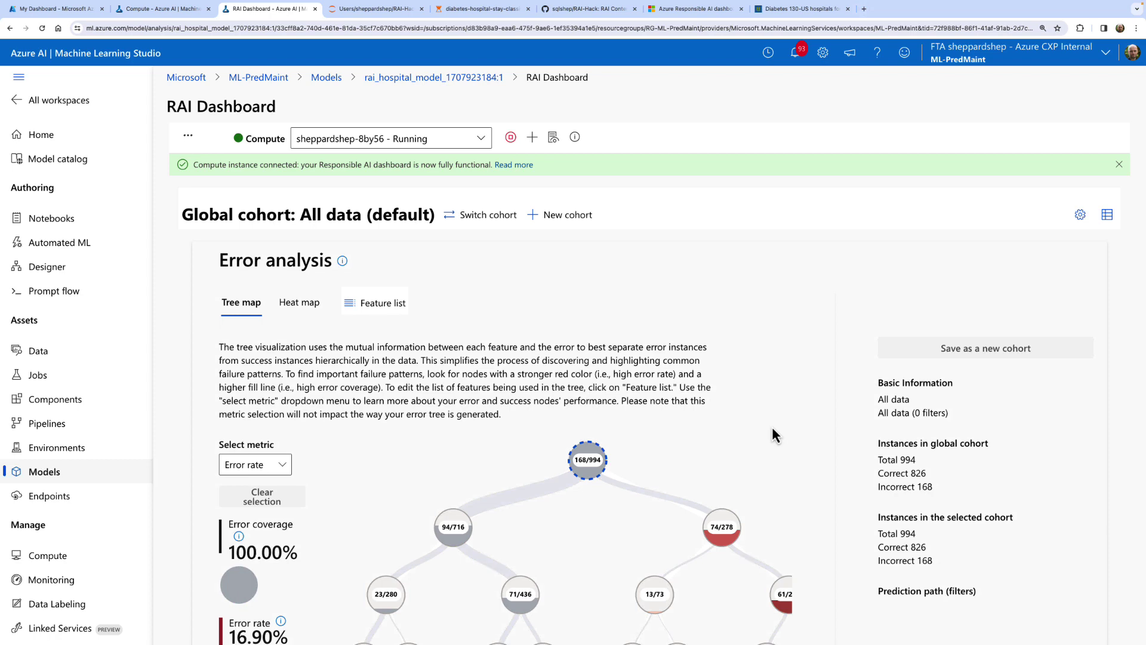
{"action": "scroll", "coordinate": [772, 427], "scroll_direction": "down", "scroll_amount": 1}
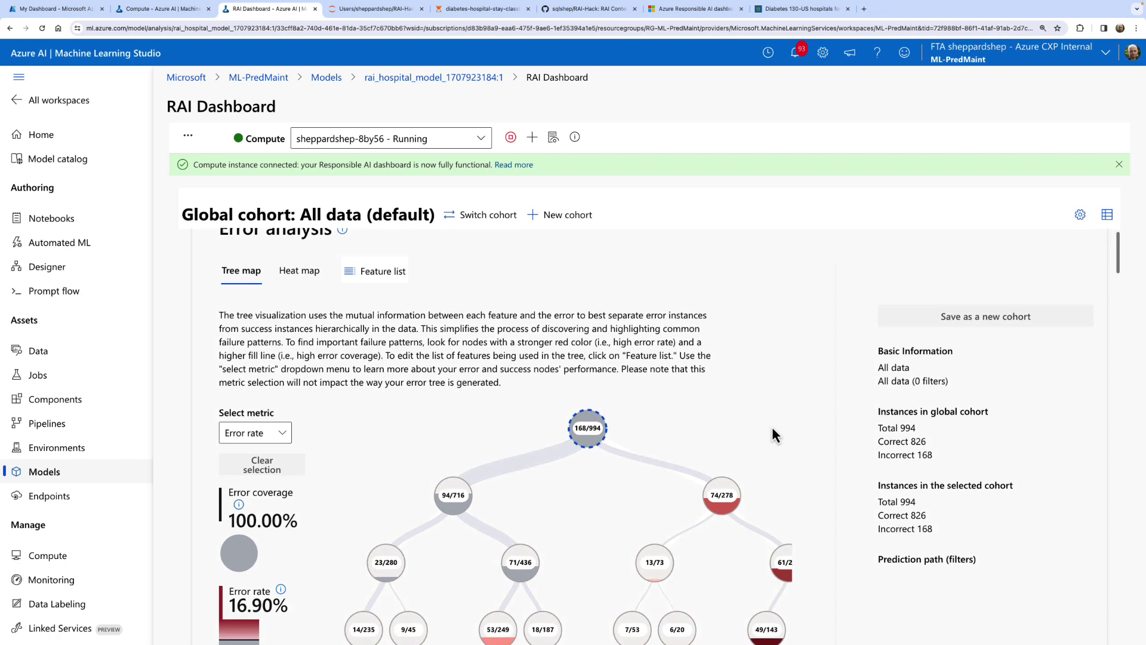
{"action": "left_click", "coordinate": [19, 77]}
{"action": "scroll", "coordinate": [544, 371], "scroll_direction": "down", "scroll_amount": 1}
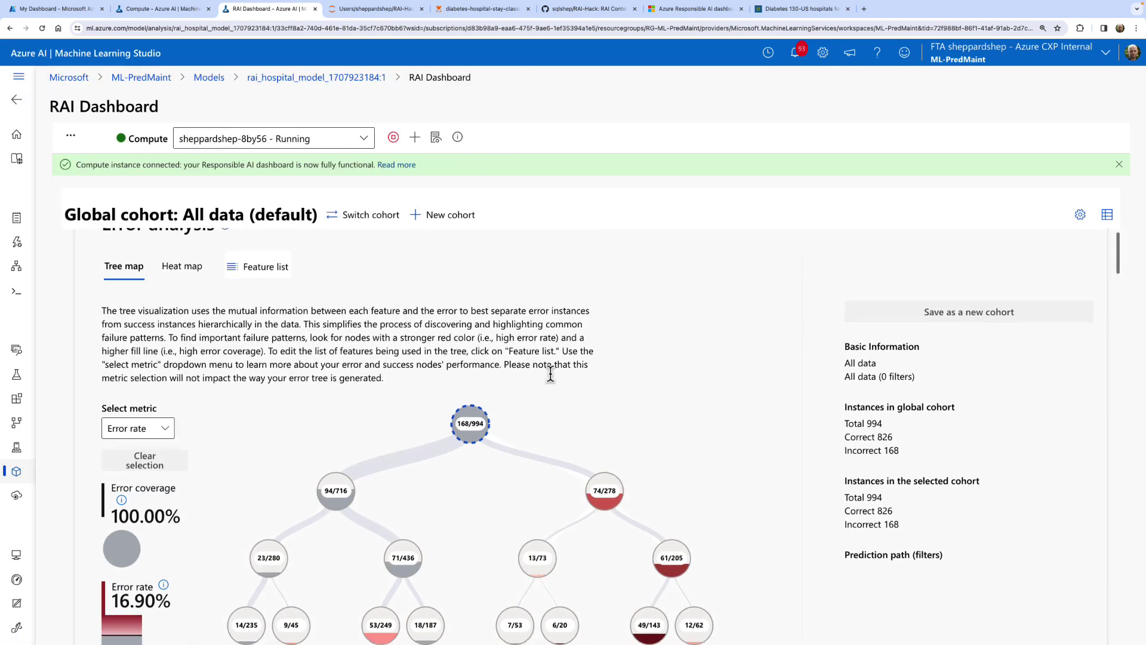
{"action": "scroll", "coordinate": [544, 371], "scroll_direction": "up", "scroll_amount": 1}
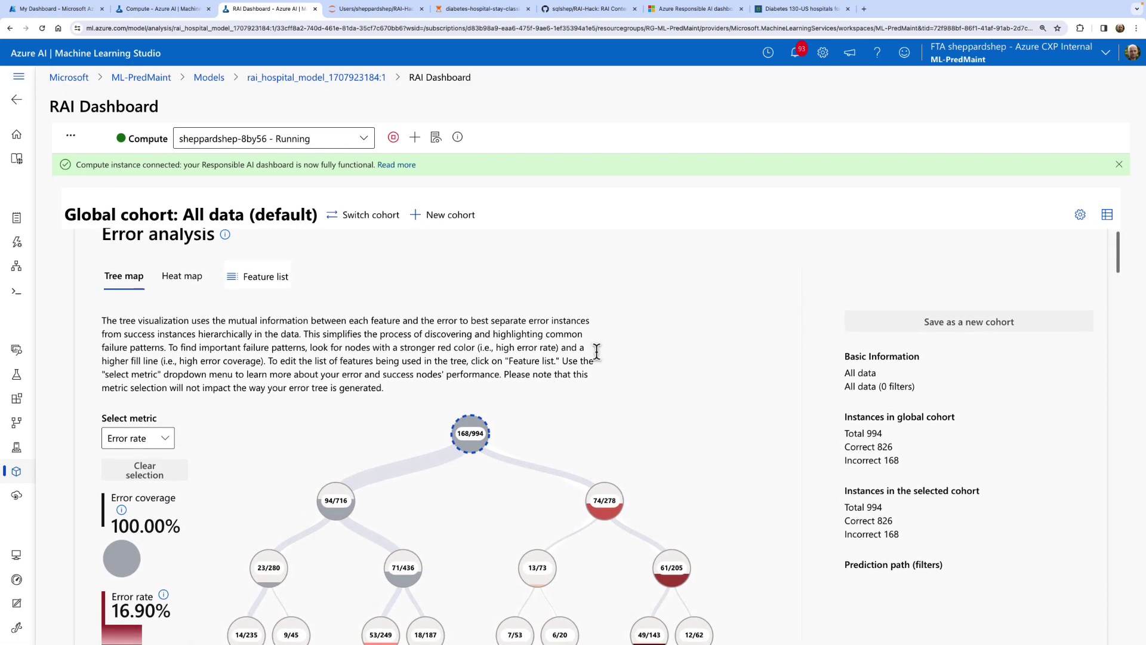
{"action": "left_click", "coordinate": [1118, 165]}
{"action": "scroll", "coordinate": [671, 302], "scroll_direction": "down", "scroll_amount": 1}
{"action": "scroll", "coordinate": [671, 302], "scroll_direction": "up", "scroll_amount": 1}
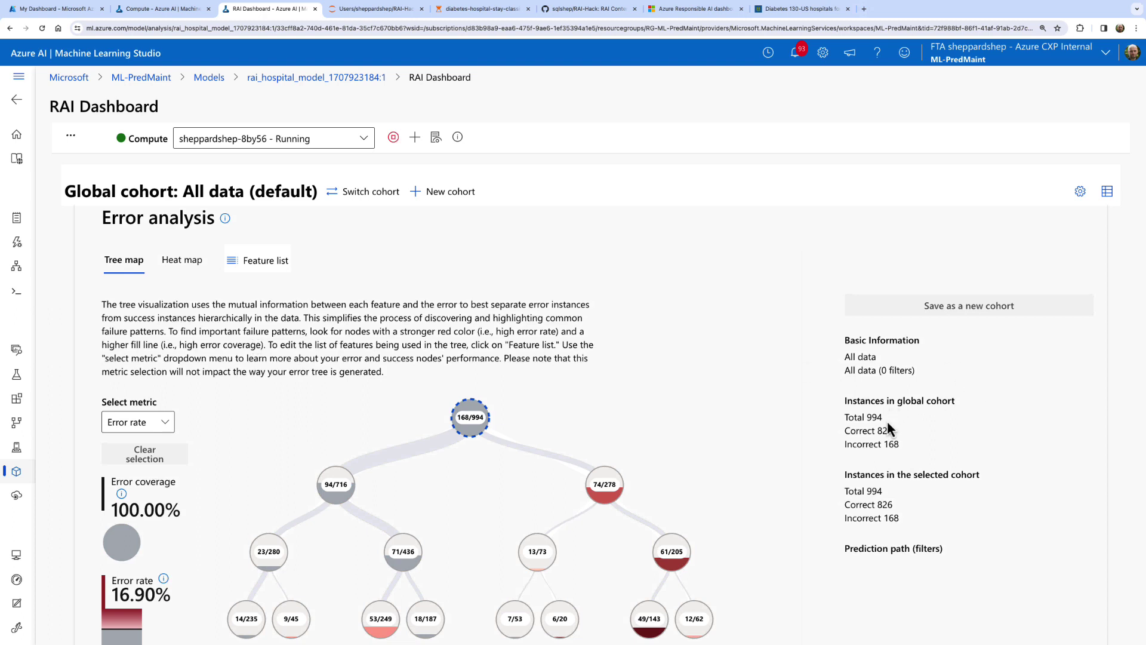
{"action": "left_click_drag", "start_coordinate": [846, 416], "coordinate": [894, 423]}
Compare the error tree under the Precision score, Recall score and F1 score metrics, and return the metric to Error rate.
{"action": "left_click", "coordinate": [165, 422]}
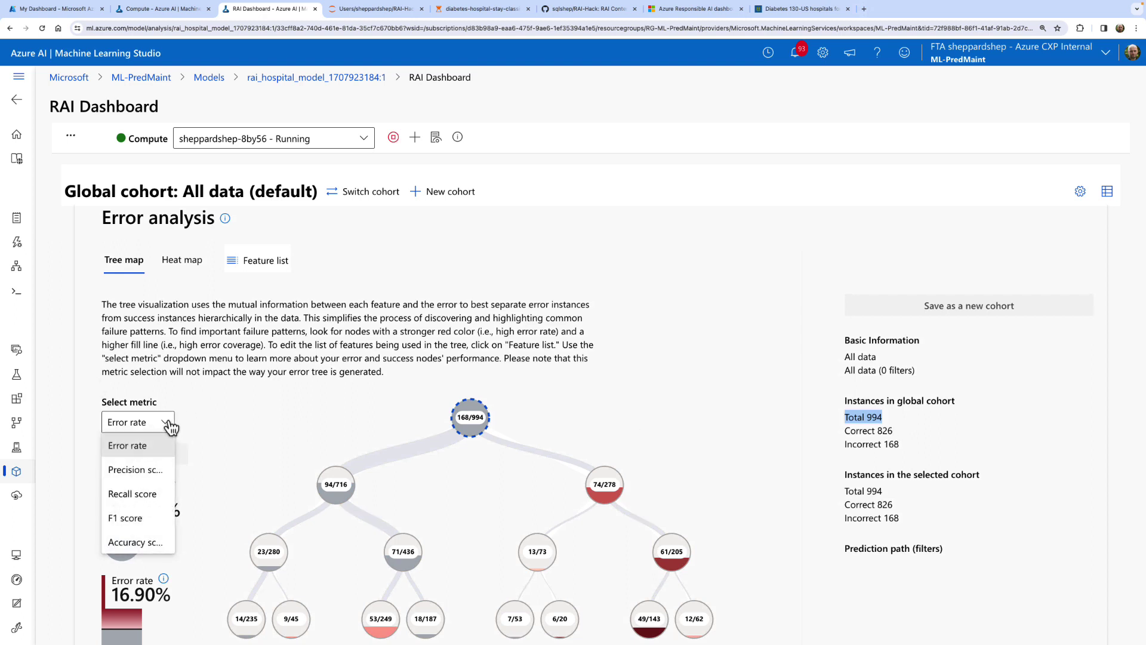
{"action": "left_click", "coordinate": [154, 471]}
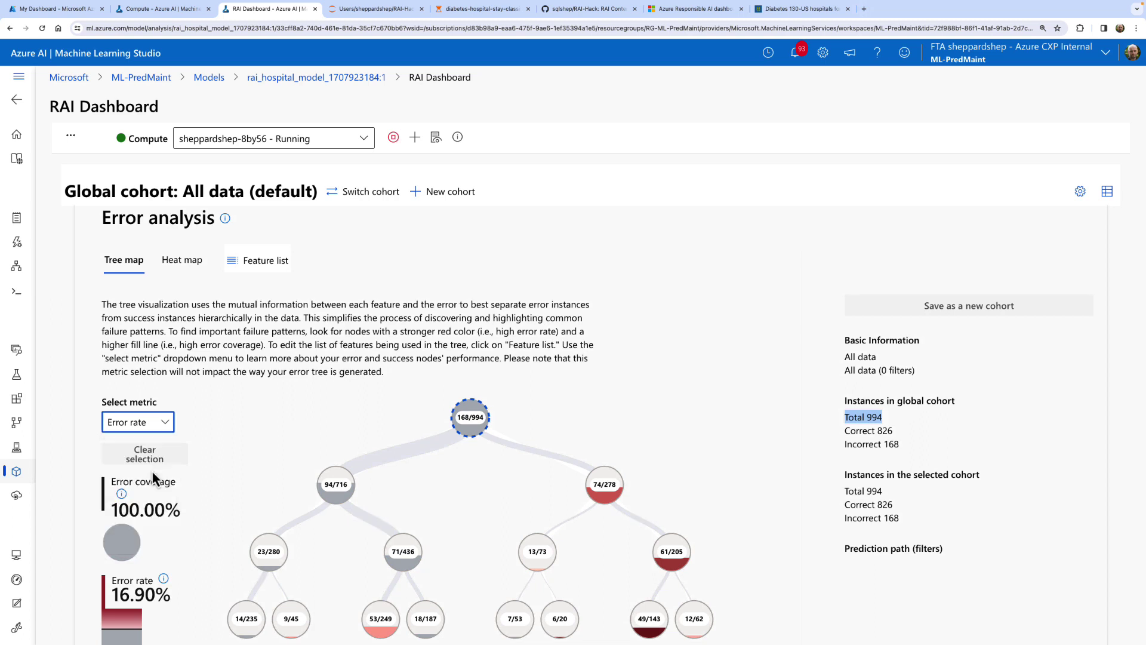
{"action": "left_click", "coordinate": [179, 424]}
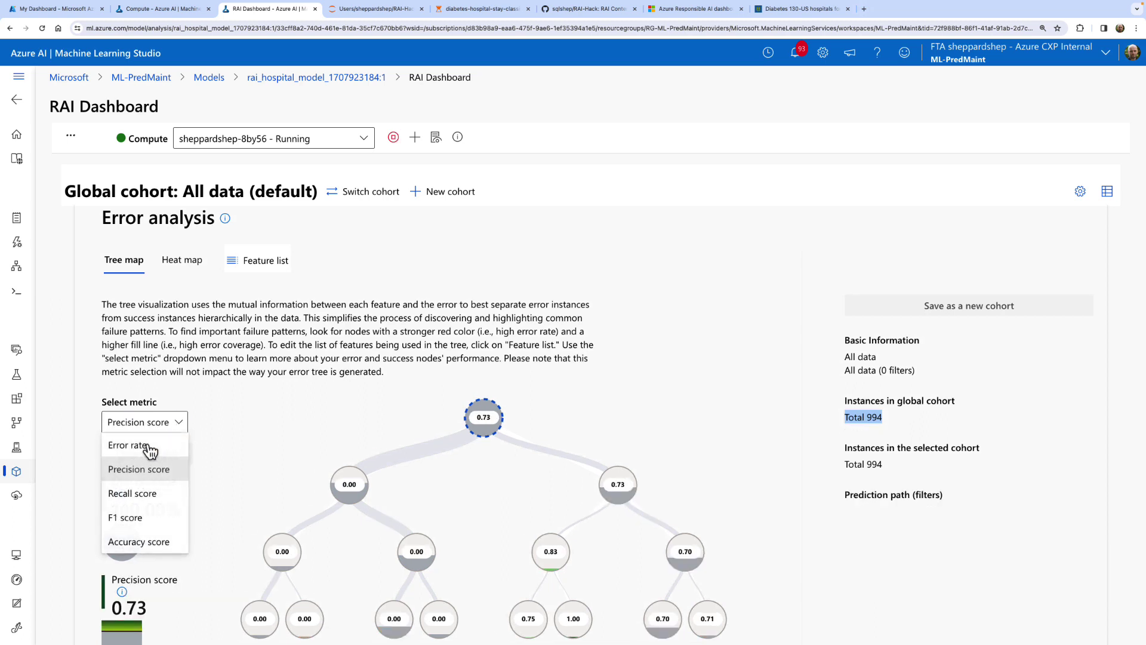
{"action": "left_click", "coordinate": [145, 495]}
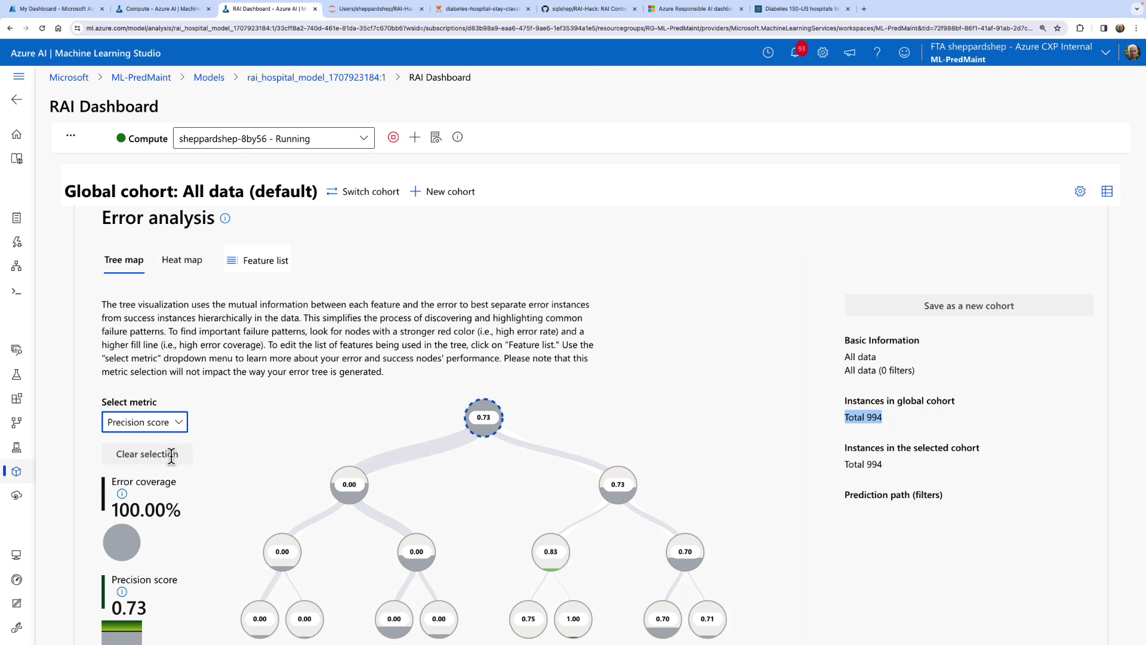
{"action": "left_click", "coordinate": [154, 431]}
{"action": "left_click", "coordinate": [203, 487]}
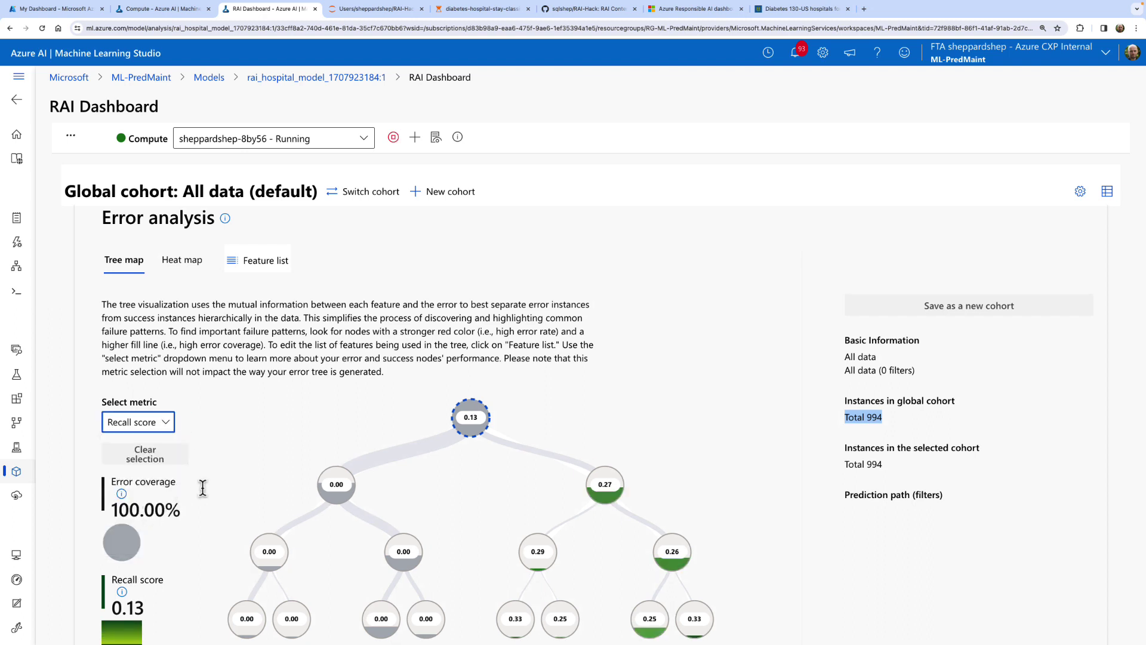
{"action": "key", "text": "Down"}
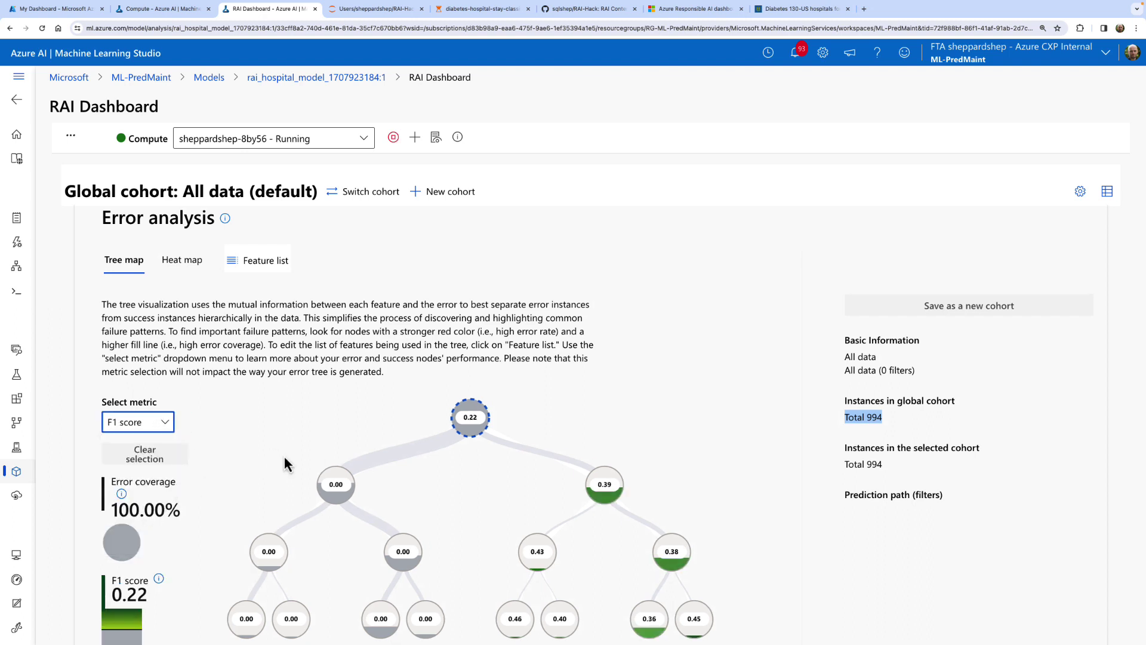
{"action": "left_click", "coordinate": [169, 428]}
{"action": "left_click", "coordinate": [144, 448]}
Examine the error coverage and error rate of the tree map's nodes from the root down to the lowest level.
{"action": "scroll", "coordinate": [724, 446], "scroll_direction": "down", "scroll_amount": 1}
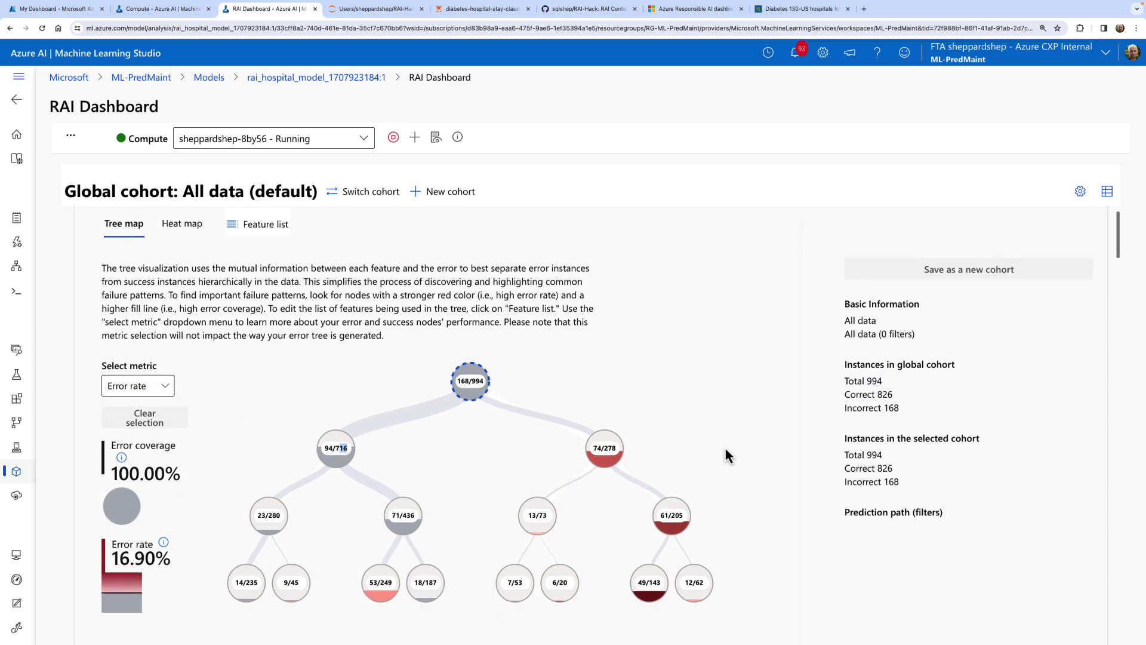
{"action": "mouse_move", "coordinate": [472, 357]}
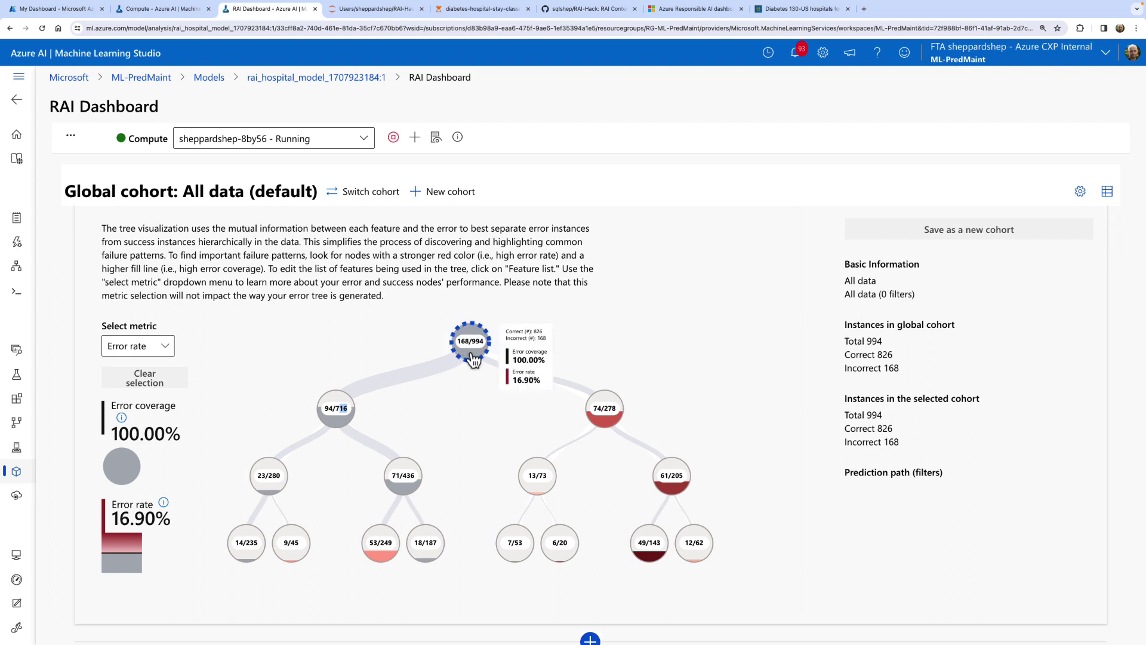
{"action": "mouse_move", "coordinate": [429, 382]}
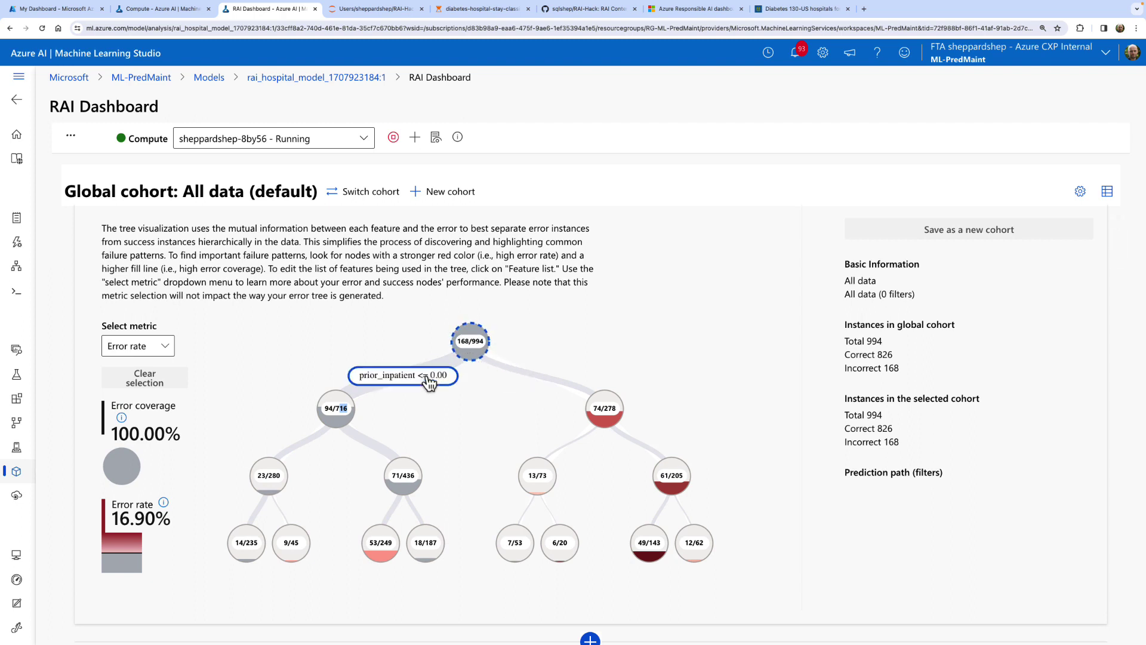
{"action": "mouse_move", "coordinate": [333, 431]}
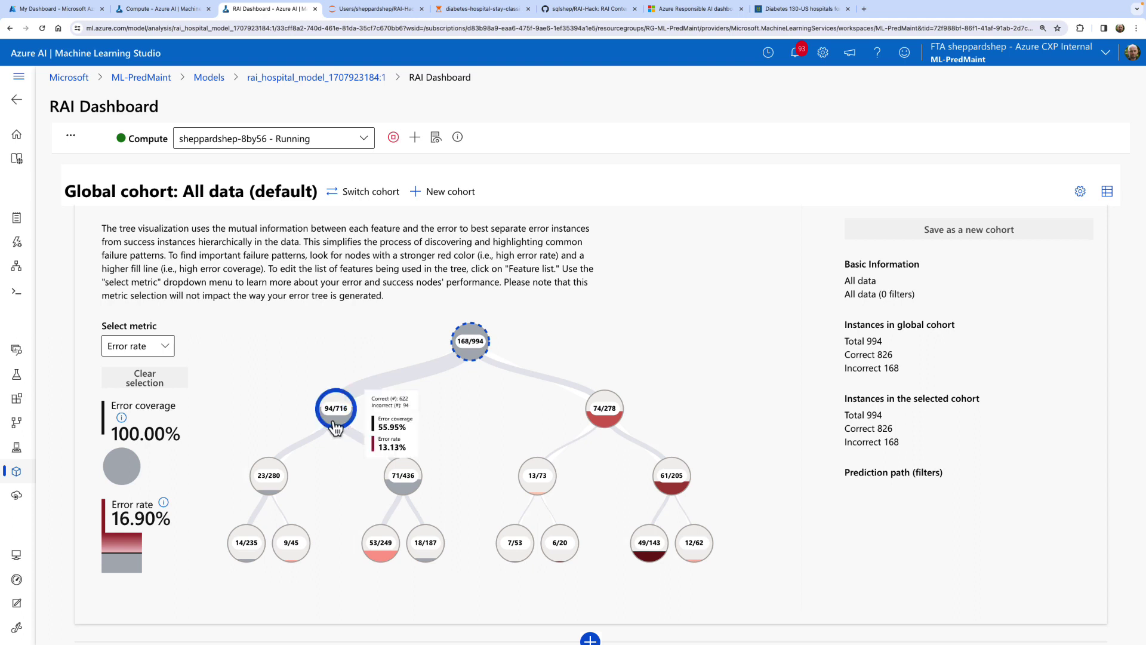
{"action": "mouse_move", "coordinate": [608, 425]}
{"action": "mouse_move", "coordinate": [409, 493]}
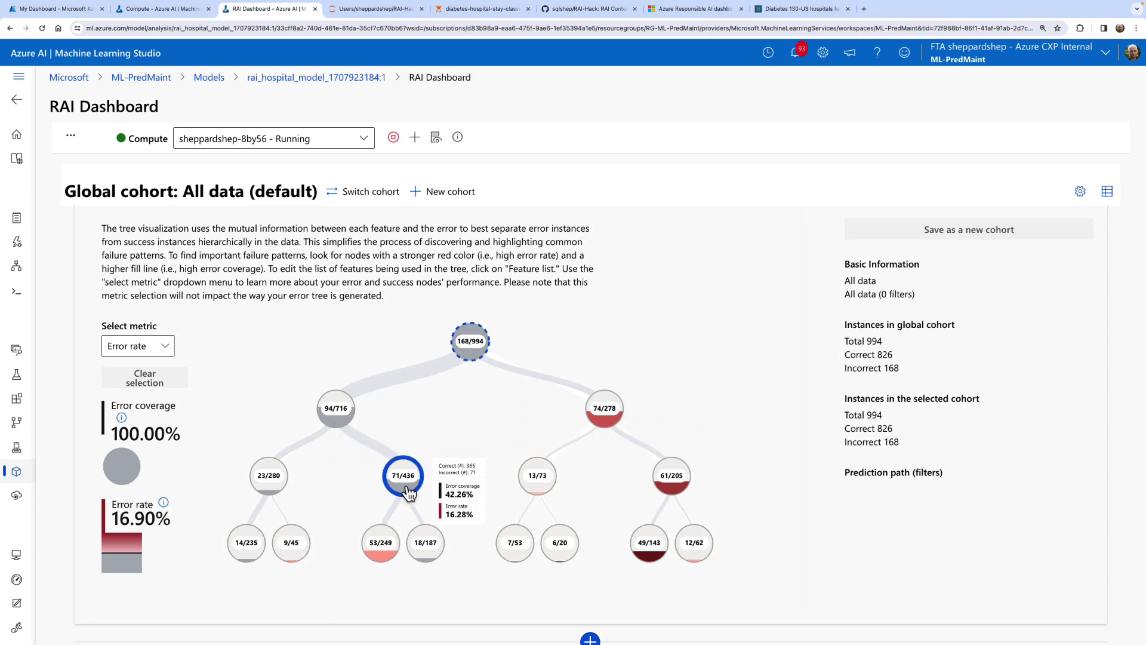
{"action": "mouse_move", "coordinate": [379, 561]}
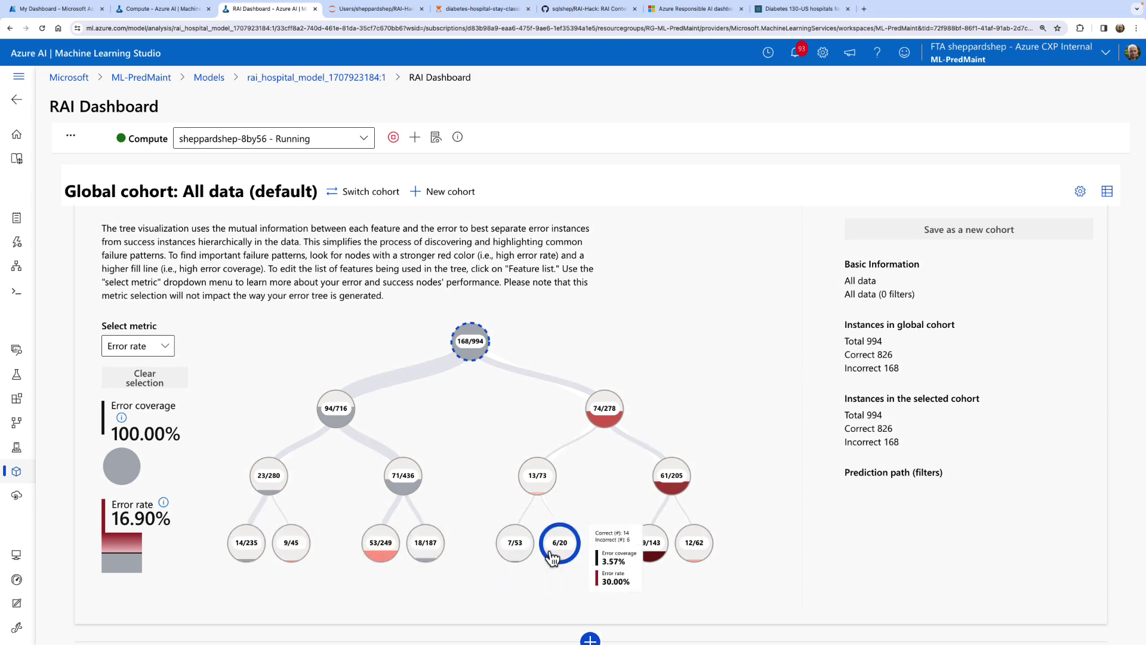
{"action": "mouse_move", "coordinate": [652, 556]}
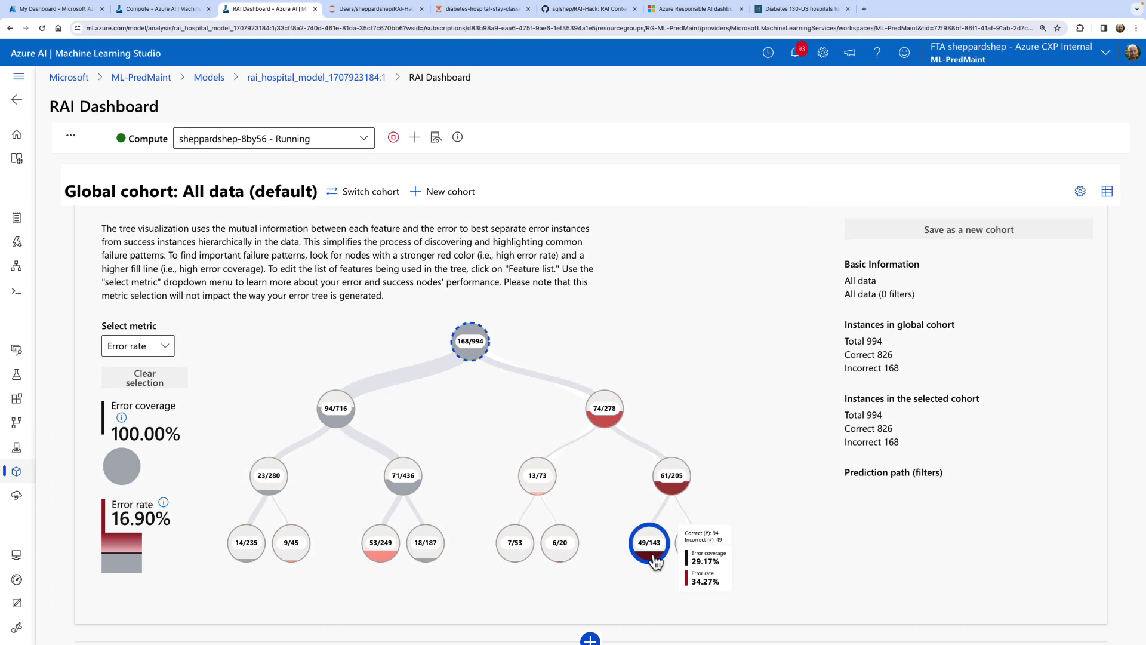
Check the prediction paths of tree nodes 53/249, 49/143 and 12/62, one after another.
{"action": "left_click", "coordinate": [382, 558]}
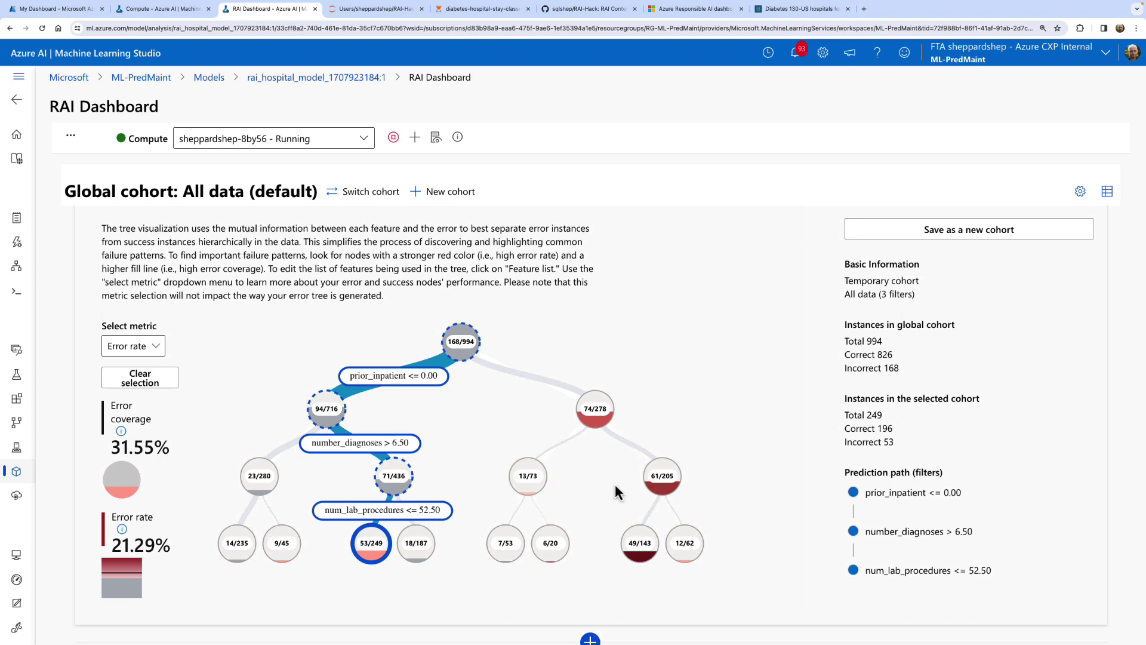
{"action": "left_click", "coordinate": [640, 543]}
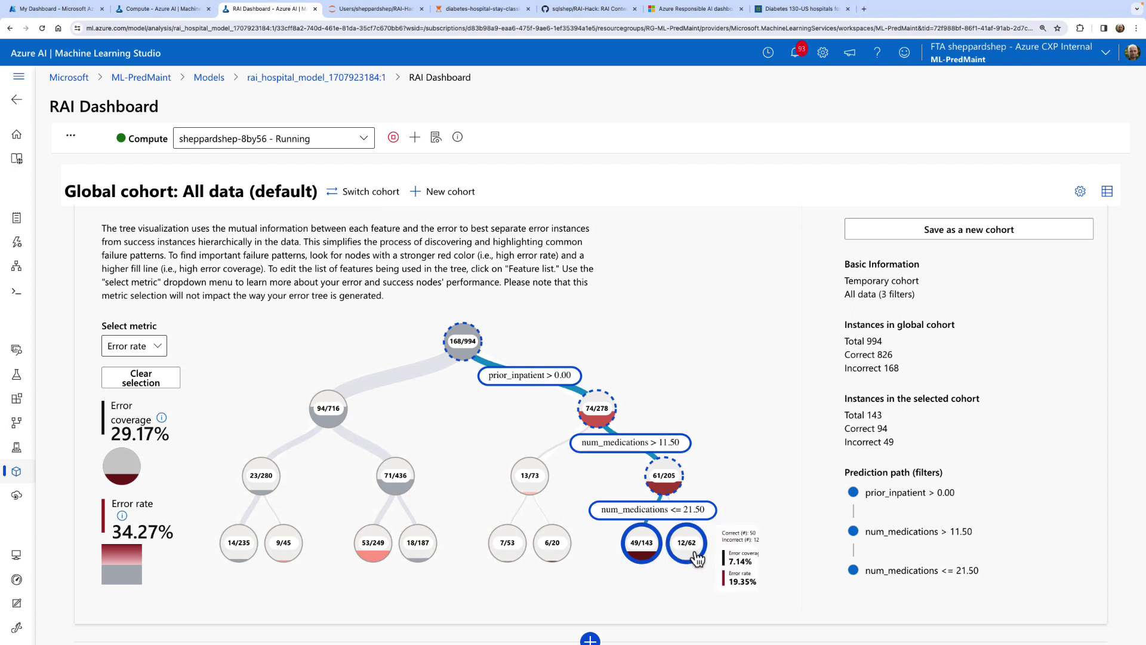
{"action": "left_click", "coordinate": [694, 553]}
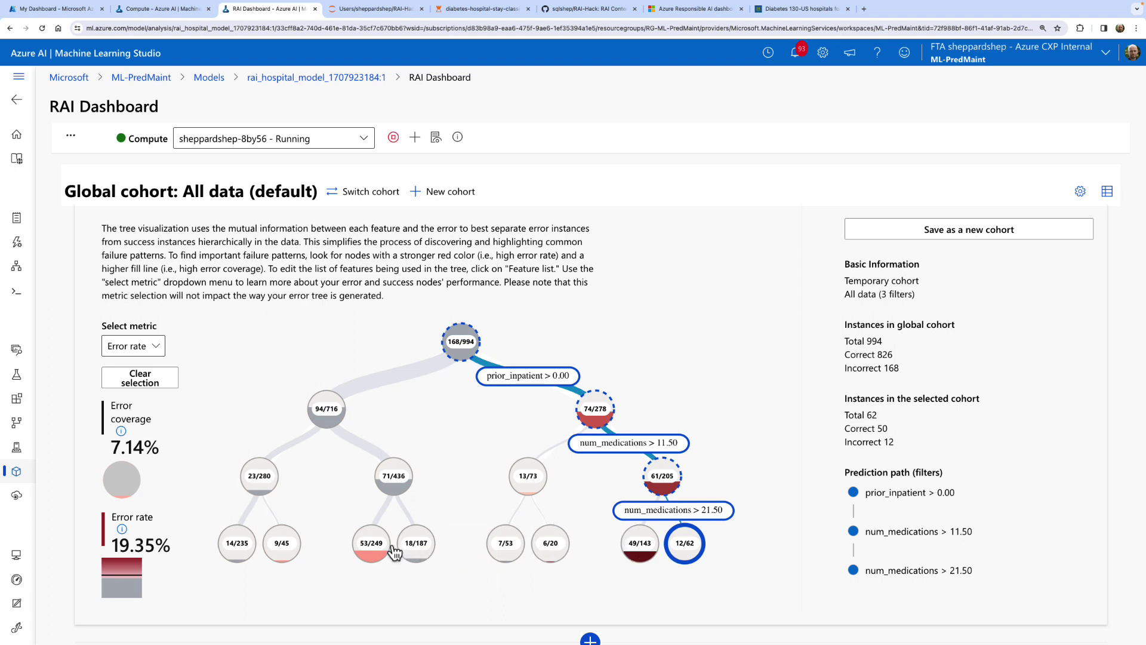
Select tree node 53/249, save it as a new cohort named HighestError, and switch the dashboard to that cohort.
{"action": "left_click", "coordinate": [371, 558]}
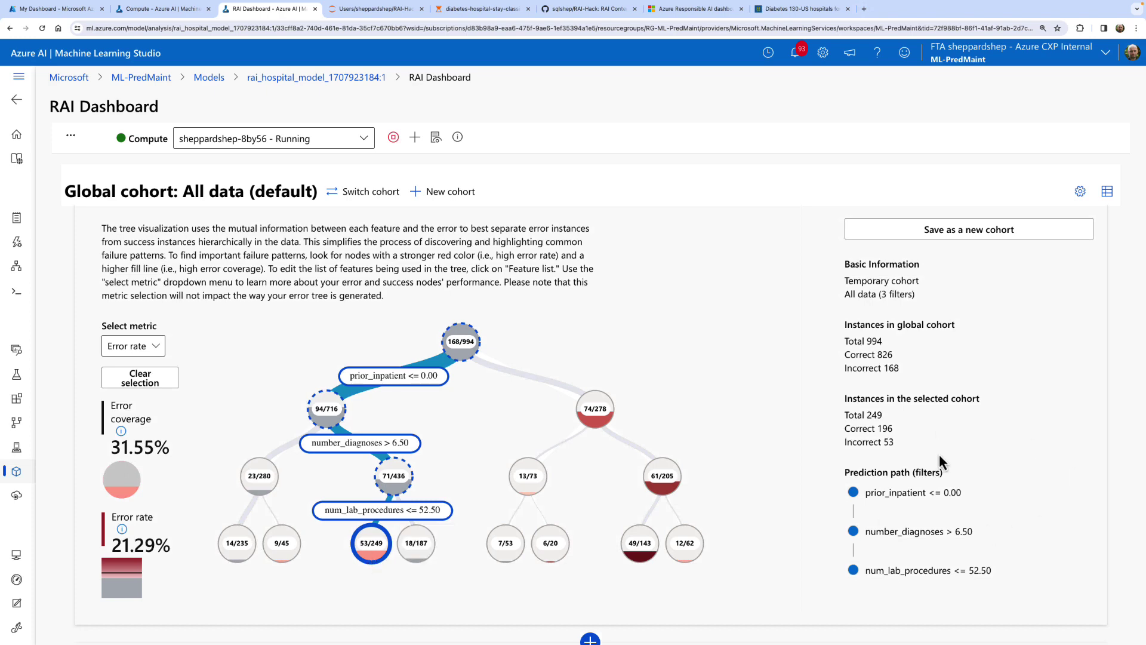
{"action": "scroll", "coordinate": [993, 514], "scroll_direction": "down", "scroll_amount": 2}
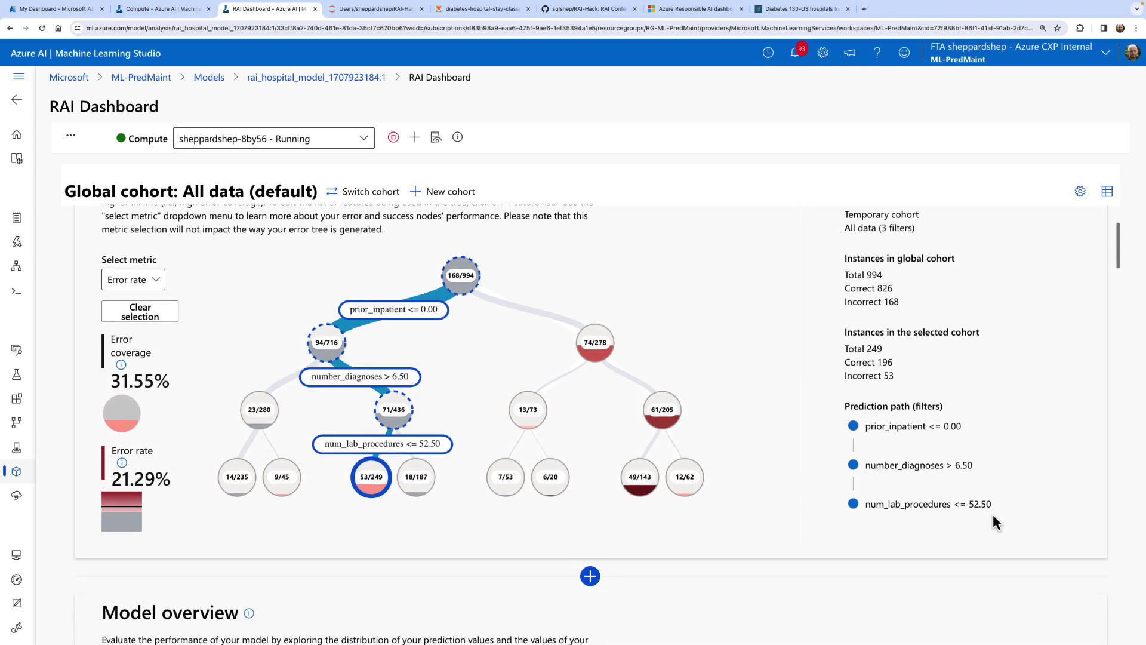
{"action": "scroll", "coordinate": [994, 514], "scroll_direction": "up", "scroll_amount": 1}
{"action": "scroll", "coordinate": [805, 417], "scroll_direction": "up", "scroll_amount": 1}
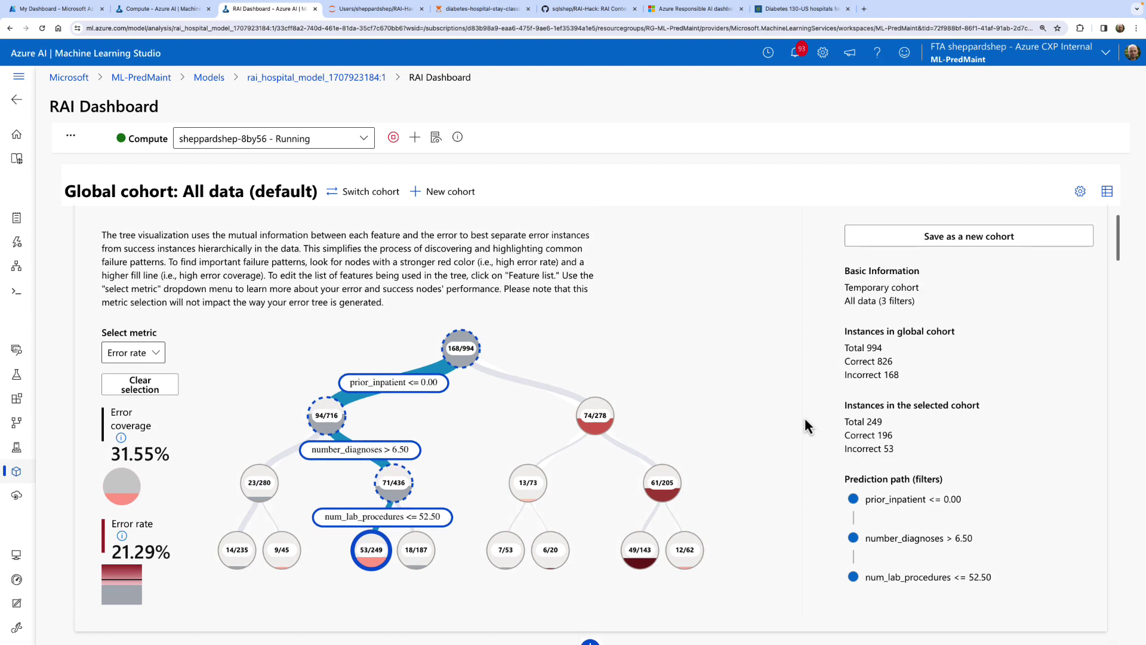
{"action": "left_click", "coordinate": [976, 224]}
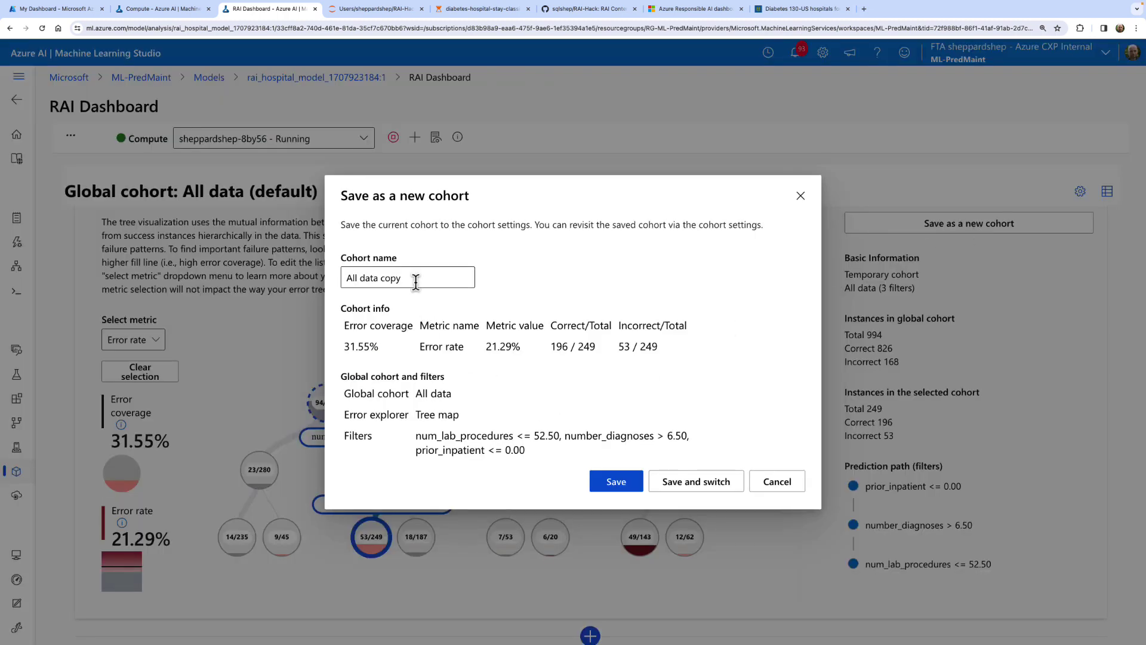
{"action": "left_click_drag", "start_coordinate": [419, 279], "coordinate": [314, 280]}
{"action": "type", "text": "H"}
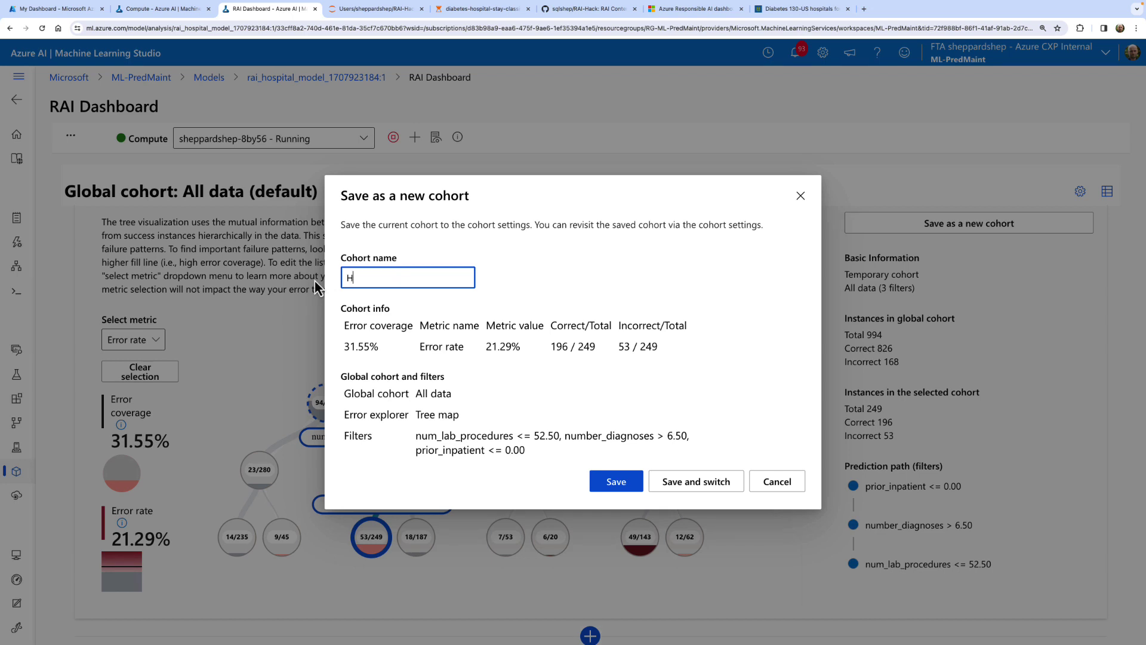
{"action": "type", "text": "ighestError"}
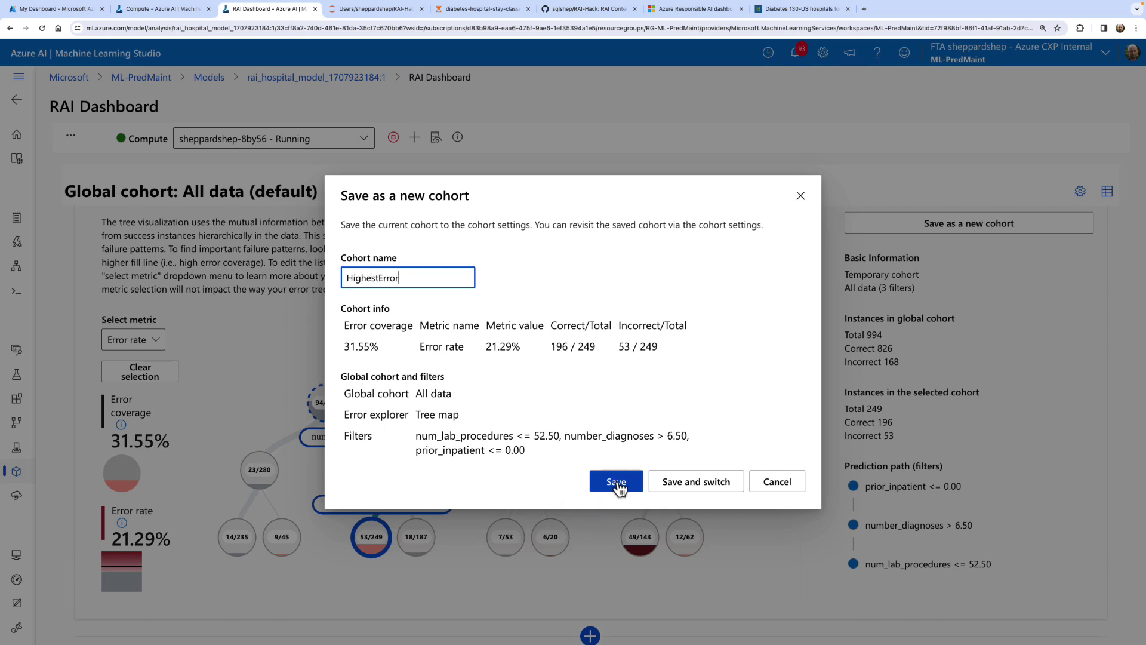
{"action": "left_click", "coordinate": [687, 481]}
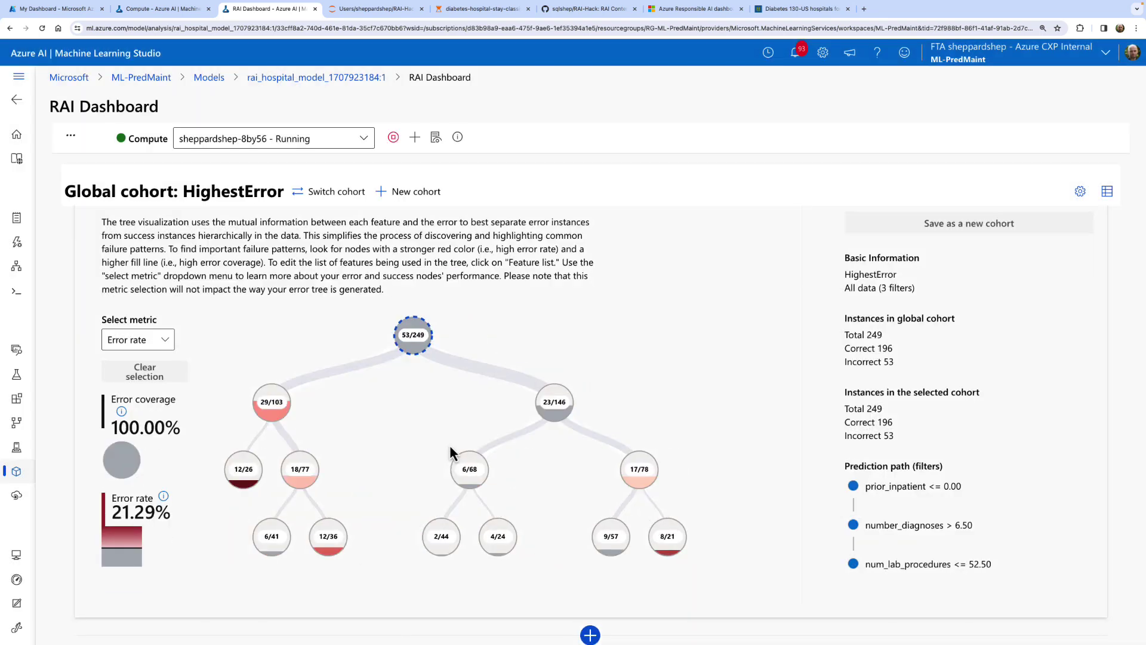
Select node 29/103 in the HighestError cohort's tree map to show its prediction path.
{"action": "mouse_move", "coordinate": [418, 357]}
{"action": "left_click", "coordinate": [272, 418]}
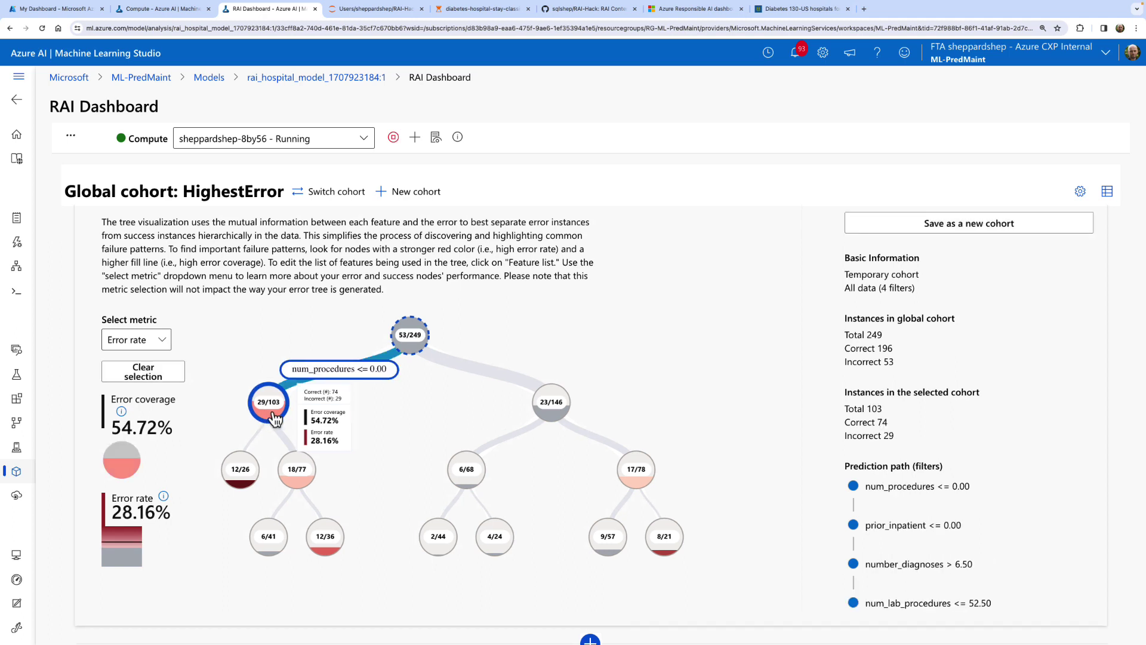
Select tree node 12/36 in the HighestError cohort and examine its prediction path filters, including prior_inpatient.
{"action": "mouse_move", "coordinate": [558, 422]}
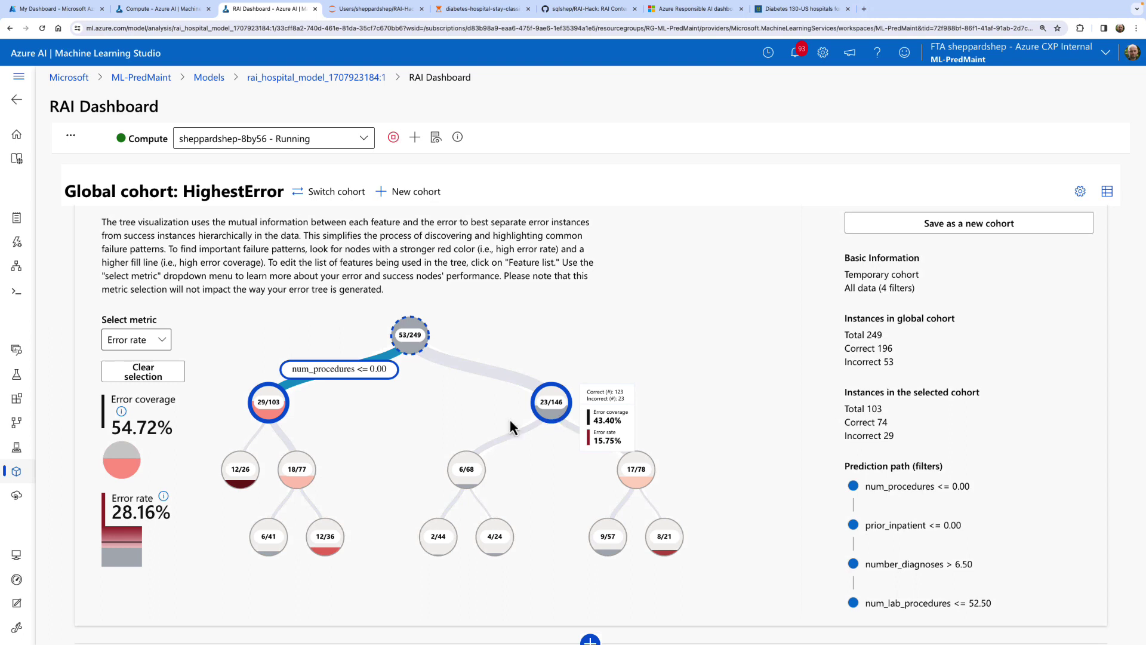
{"action": "mouse_move", "coordinate": [301, 474]}
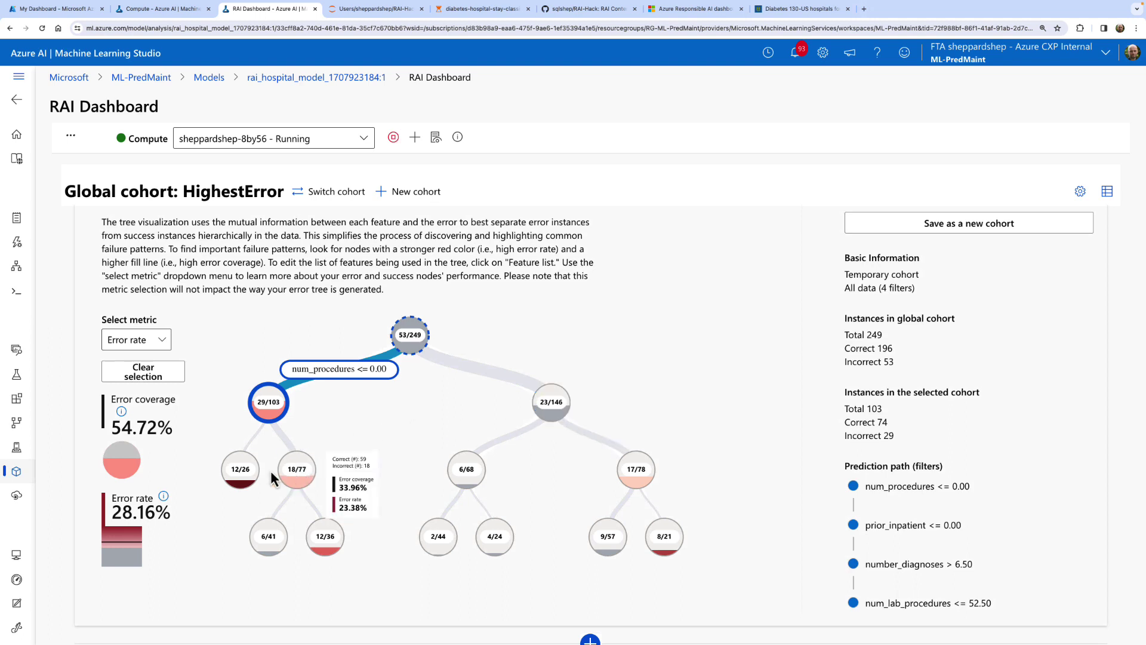
{"action": "left_click", "coordinate": [332, 553]}
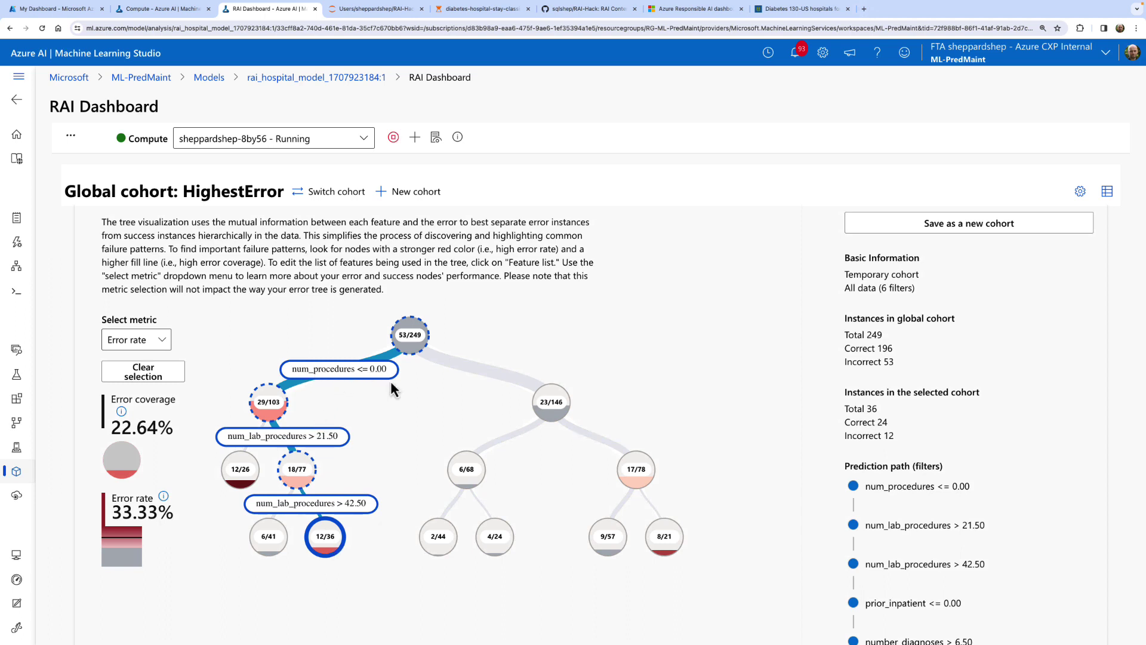
{"action": "scroll", "coordinate": [982, 476], "scroll_direction": "down", "scroll_amount": 2}
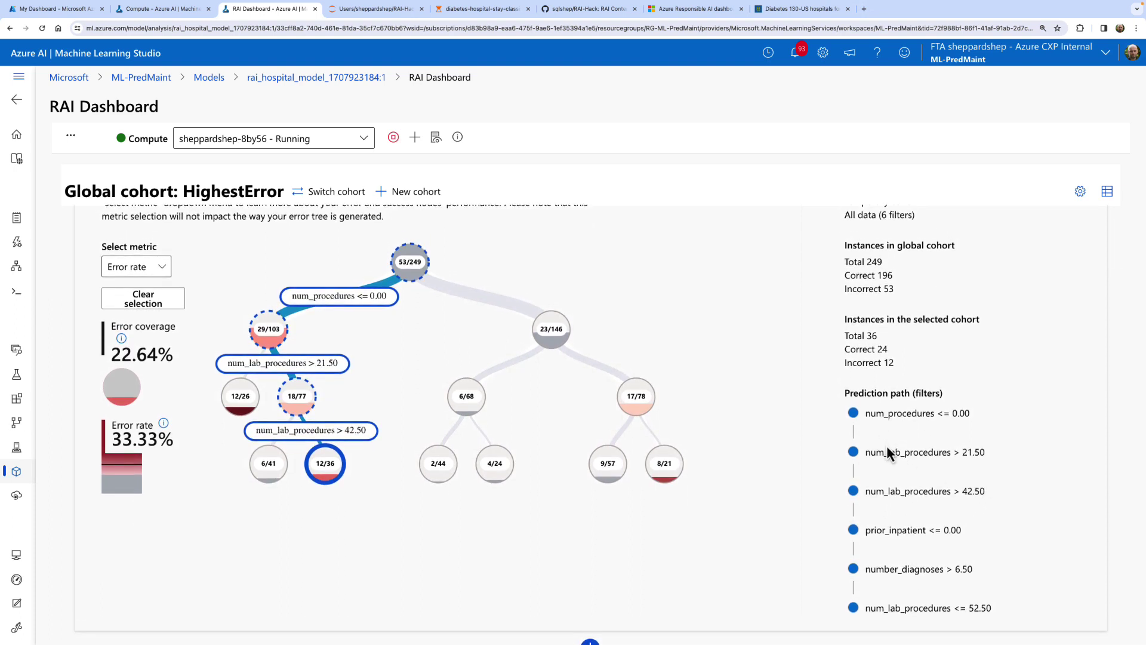
{"action": "scroll", "coordinate": [896, 496], "scroll_direction": "up", "scroll_amount": 1}
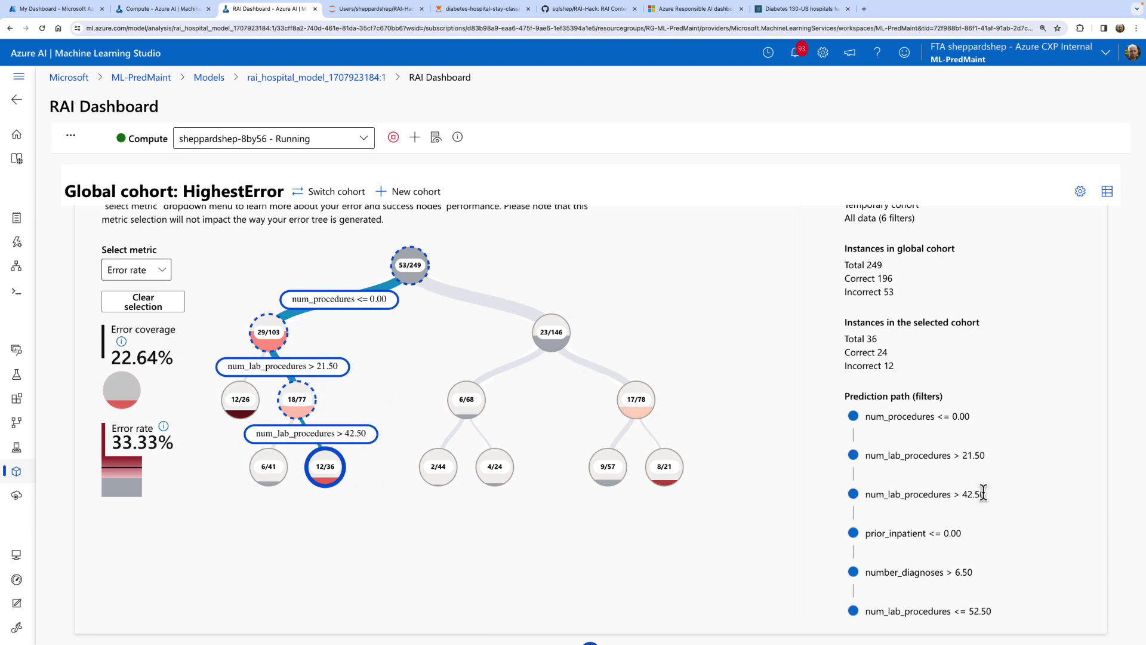
{"action": "scroll", "coordinate": [1016, 558], "scroll_direction": "down", "scroll_amount": 2}
{"action": "scroll", "coordinate": [1017, 558], "scroll_direction": "up", "scroll_amount": 1}
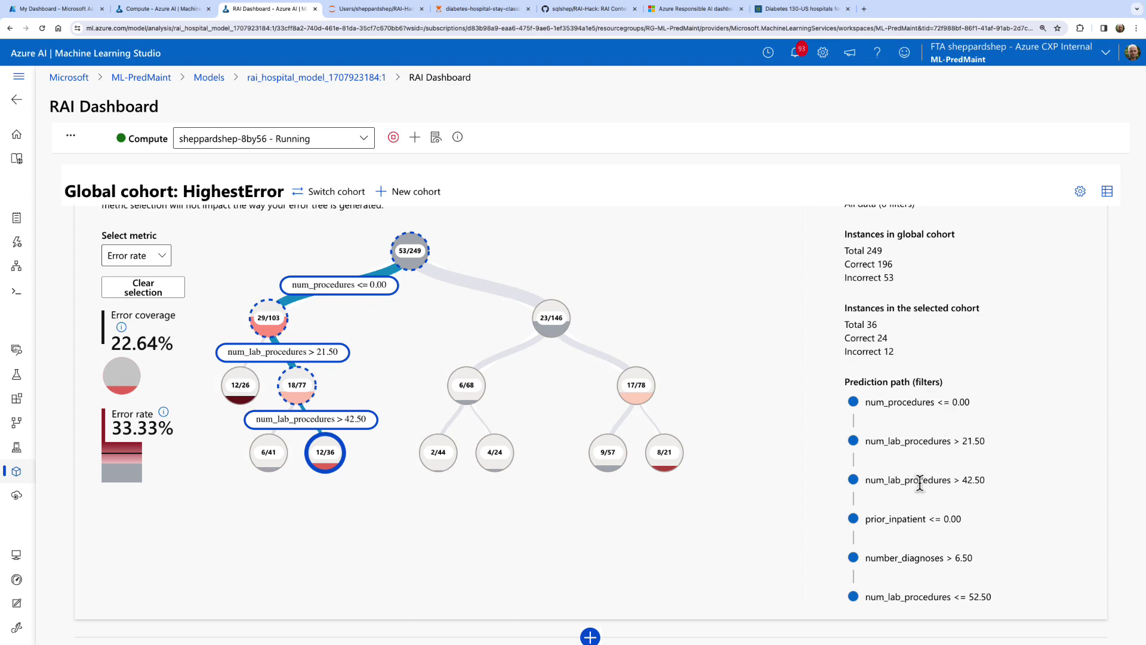
{"action": "left_click_drag", "start_coordinate": [975, 518], "coordinate": [861, 522]}
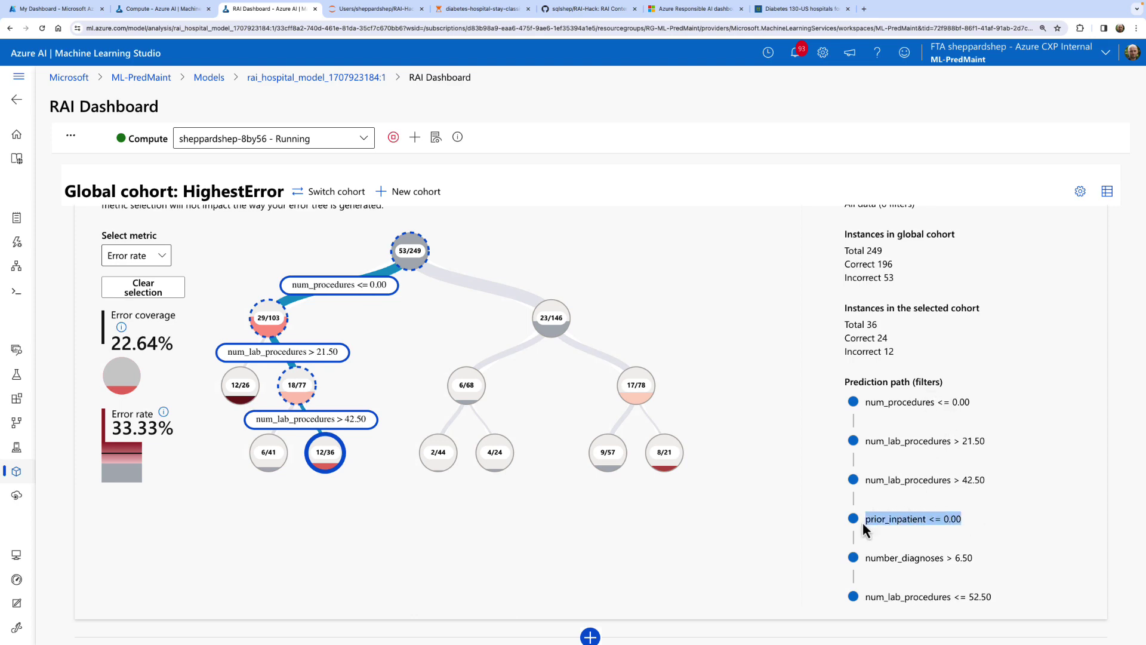
Switch the dashboard's global cohort to All data.
{"action": "scroll", "coordinate": [461, 325], "scroll_direction": "up", "scroll_amount": 1}
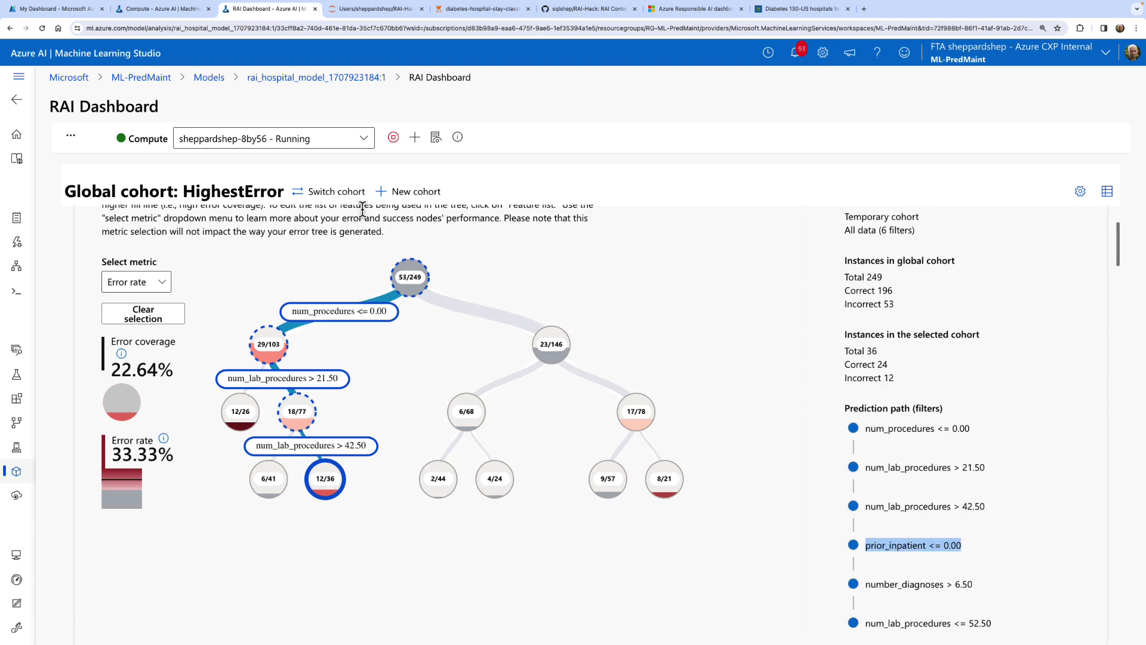
{"action": "left_click", "coordinate": [334, 191]}
{"action": "left_click", "coordinate": [410, 334]}
{"action": "left_click", "coordinate": [410, 361]}
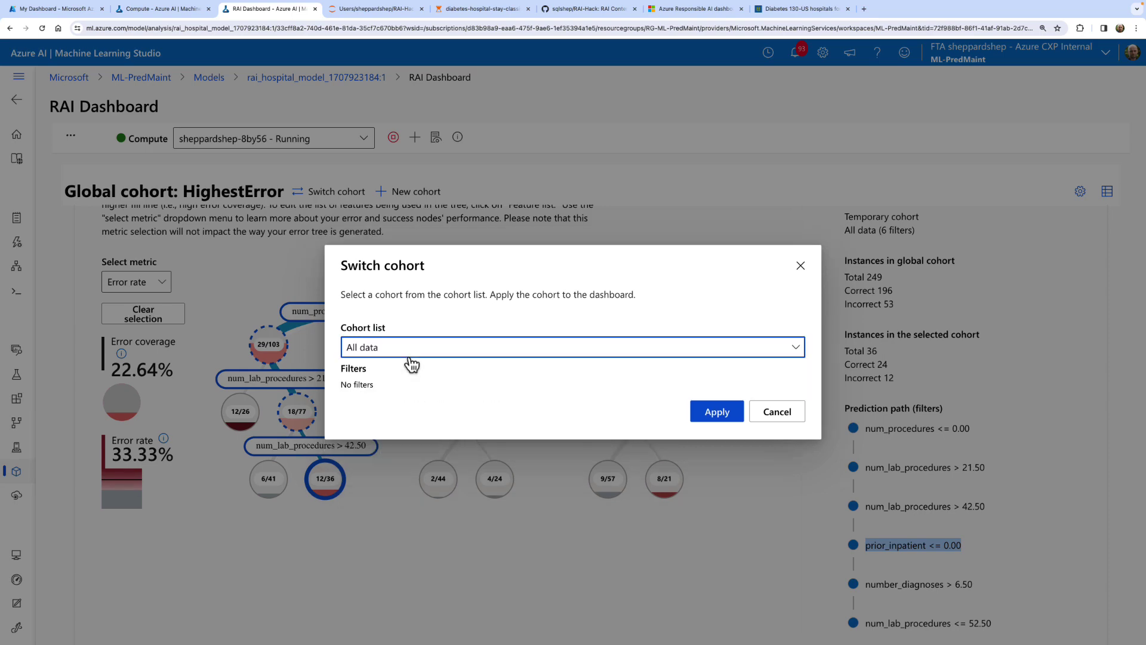
{"action": "left_click", "coordinate": [710, 413]}
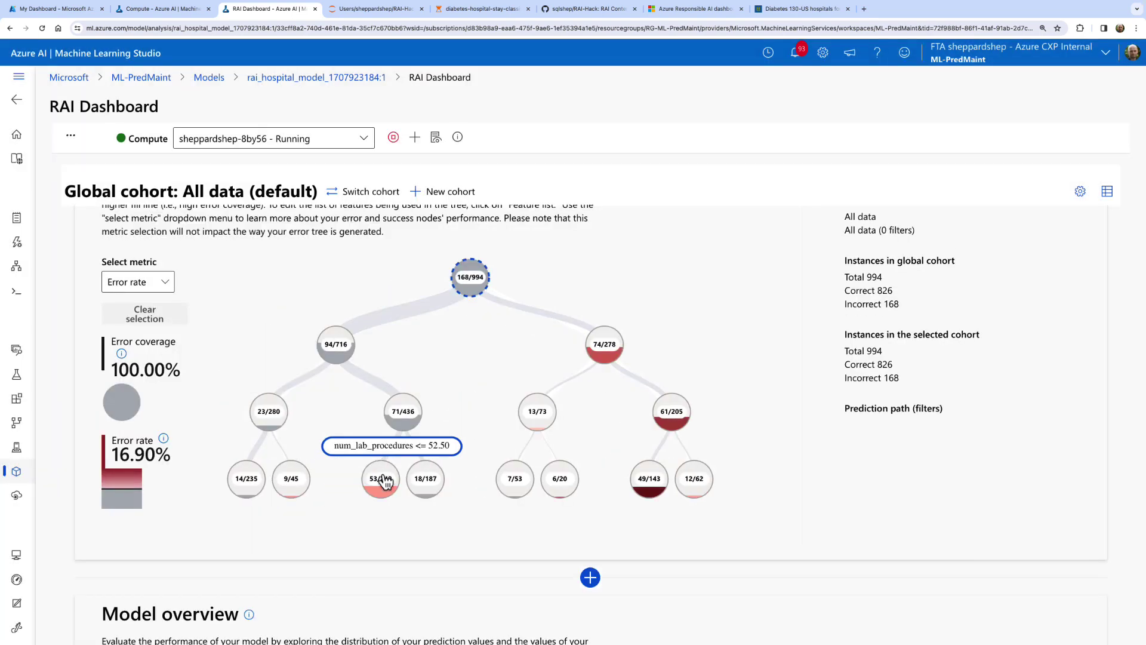
Check the prediction paths of tree nodes 94/716, 74/278, 61/205, 12/62 and 6/20, one after another.
{"action": "mouse_move", "coordinate": [339, 361]}
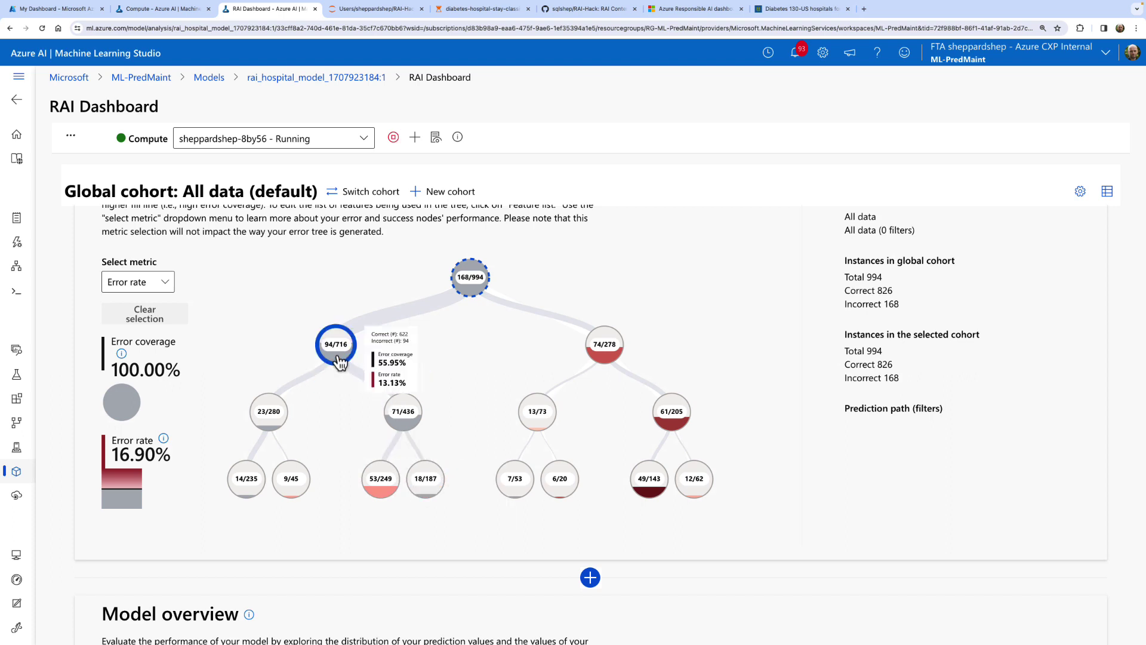
{"action": "left_click", "coordinate": [337, 358]}
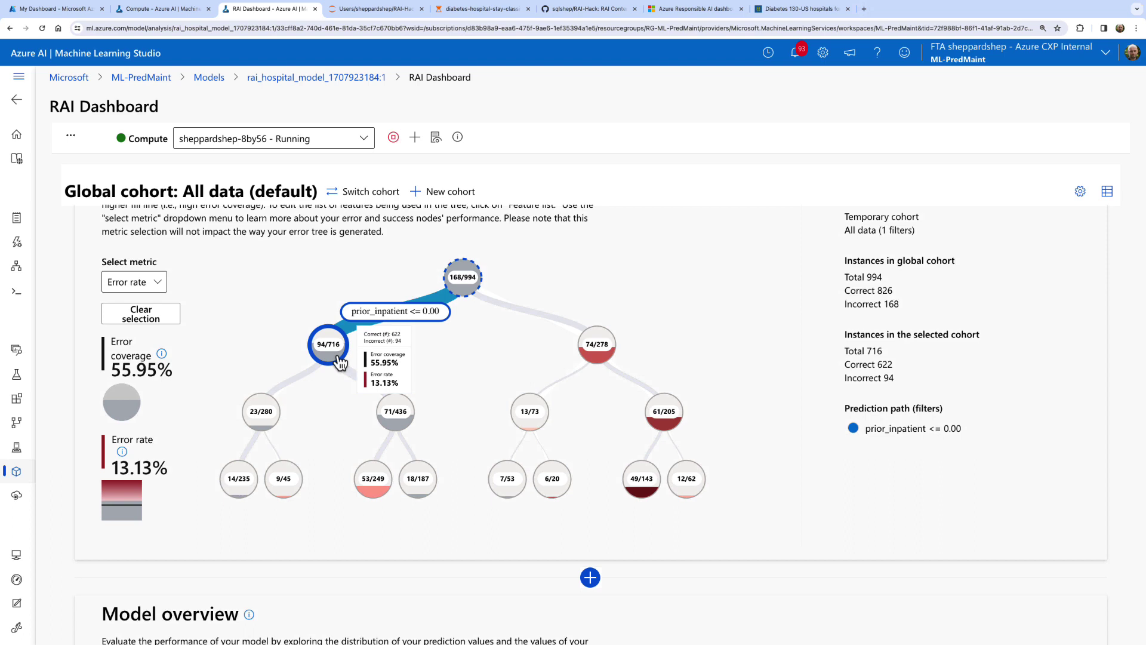
{"action": "left_click", "coordinate": [608, 363]}
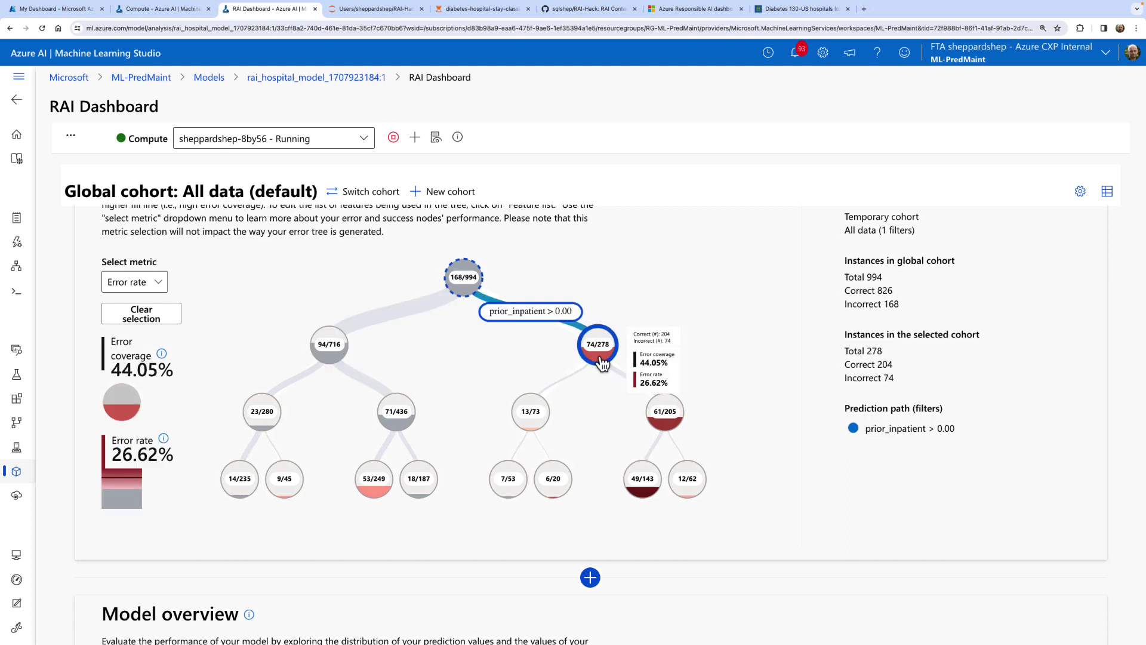
{"action": "left_click", "coordinate": [665, 425]}
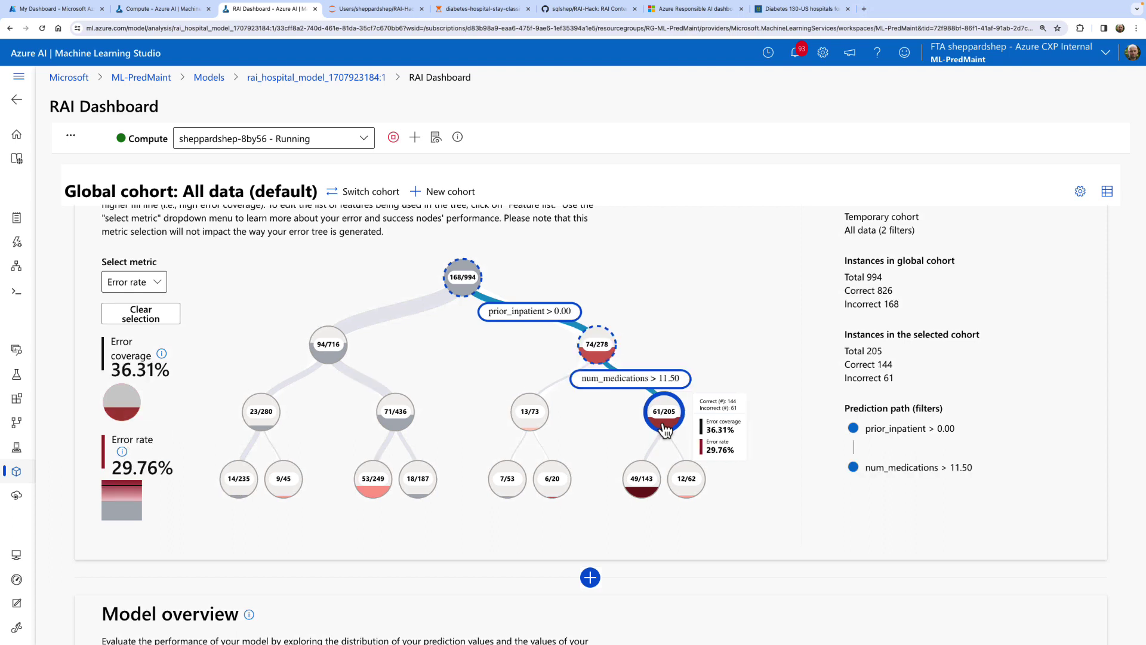
{"action": "left_click", "coordinate": [690, 495]}
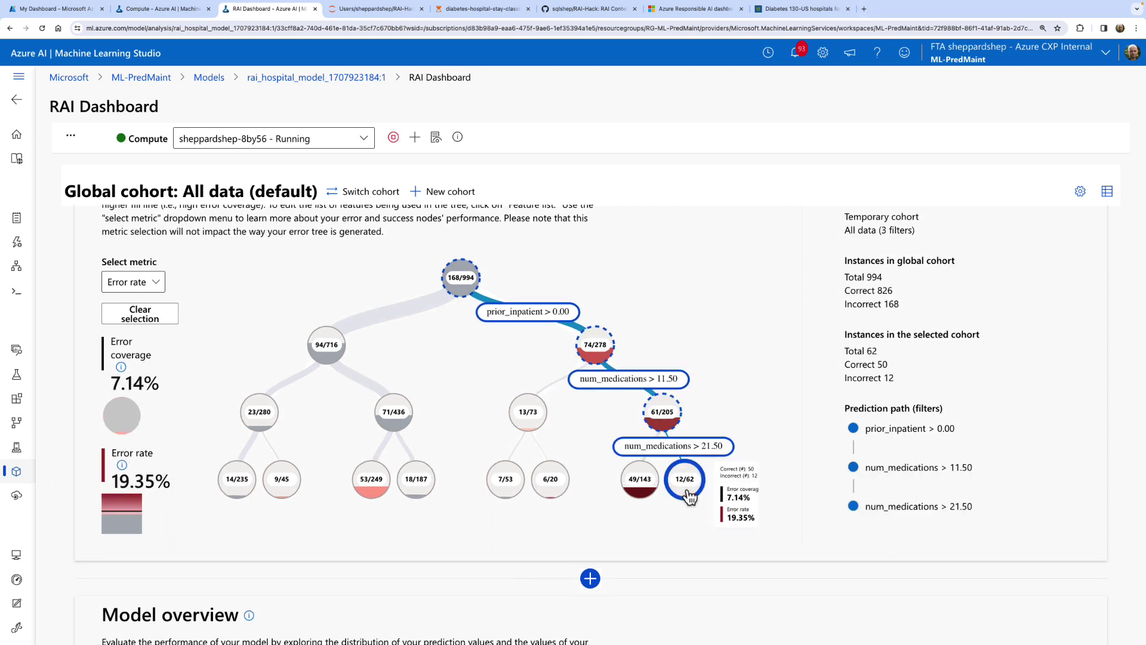
{"action": "left_click", "coordinate": [552, 495]}
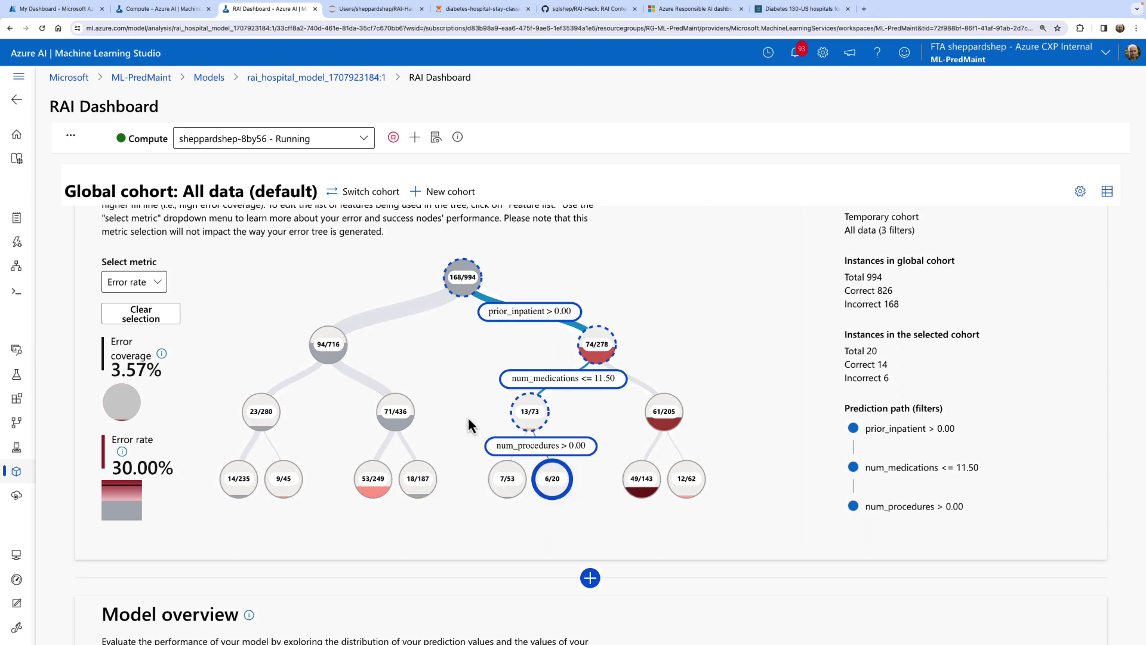
Change the error analysis from tree map to heat map, leaving the tree view without saving its filters as a cohort.
{"action": "scroll", "coordinate": [470, 396], "scroll_direction": "up", "scroll_amount": 2}
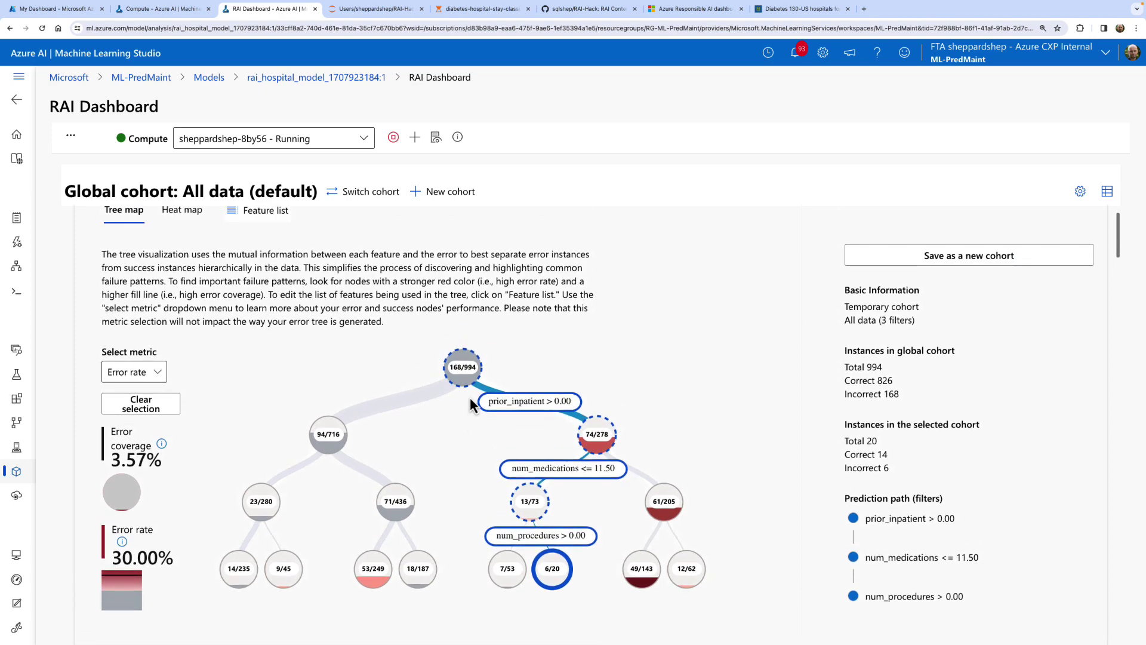
{"action": "left_click", "coordinate": [179, 233]}
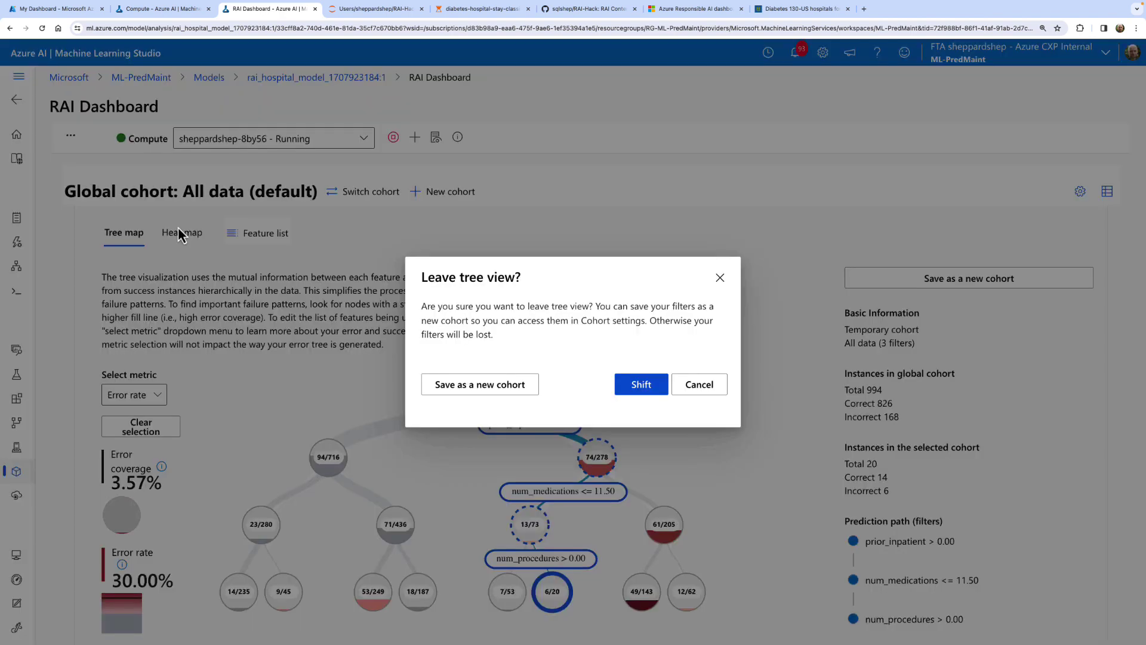
{"action": "left_click", "coordinate": [647, 388]}
{"action": "scroll", "coordinate": [257, 391], "scroll_direction": "down", "scroll_amount": 1}
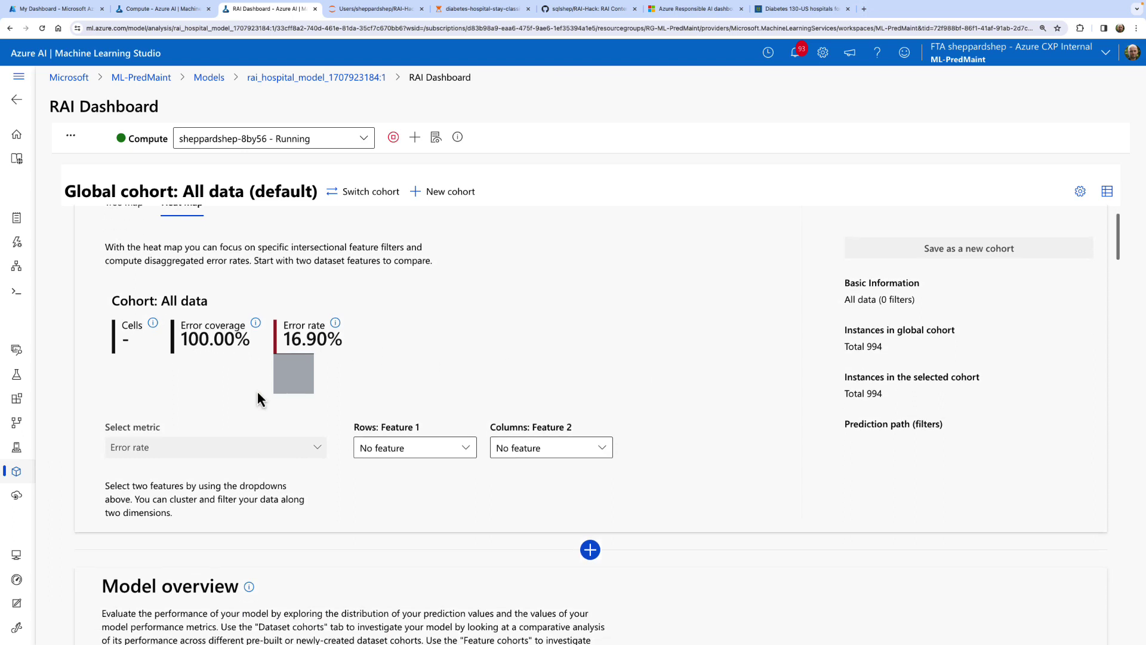
{"action": "scroll", "coordinate": [256, 391], "scroll_direction": "up", "scroll_amount": 2}
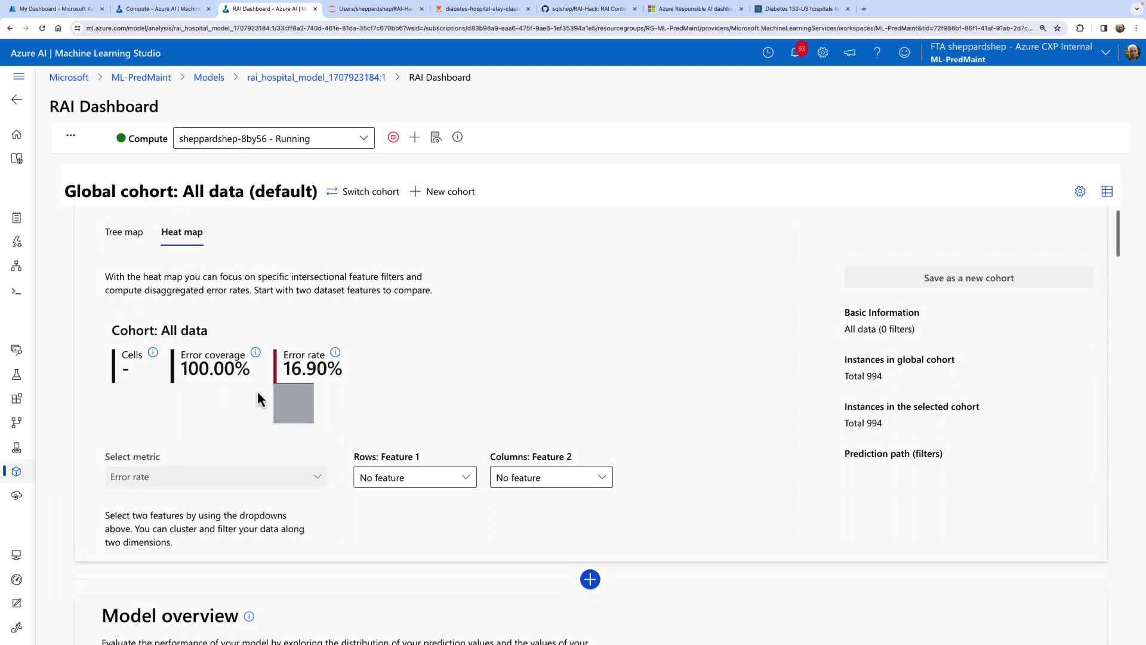
Choose prior_inpatient as the heat map's row feature (Feature 1).
{"action": "left_click", "coordinate": [460, 506]}
{"action": "scroll", "coordinate": [409, 566], "scroll_direction": "down", "scroll_amount": 5}
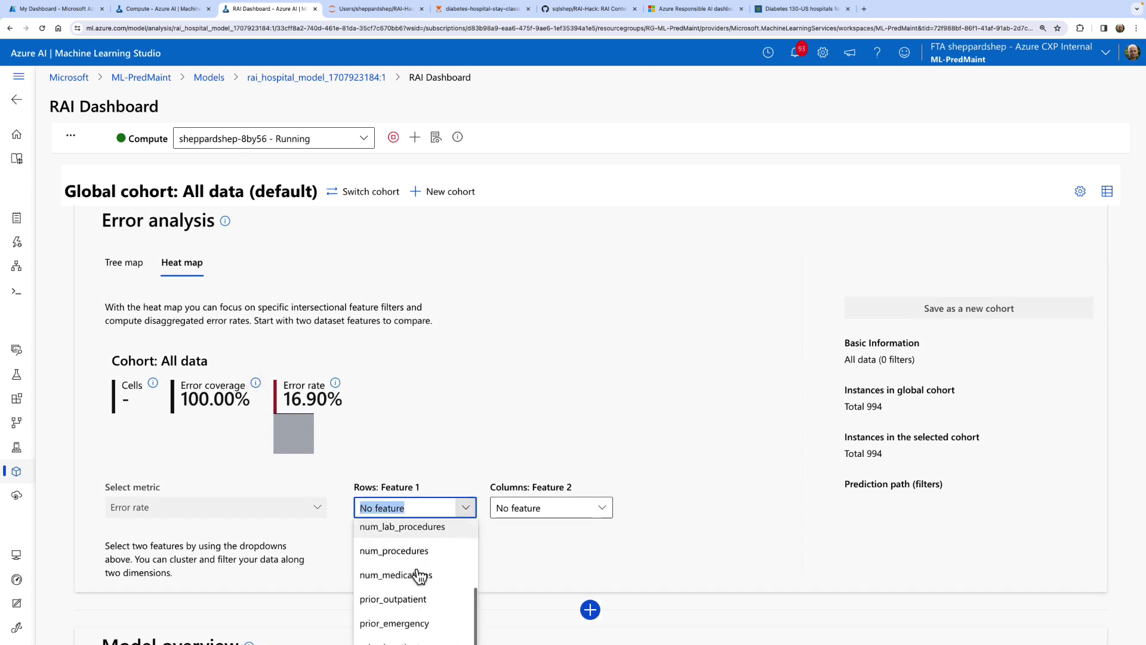
{"action": "scroll", "coordinate": [497, 492], "scroll_direction": "down", "scroll_amount": 2}
{"action": "left_click", "coordinate": [468, 414]}
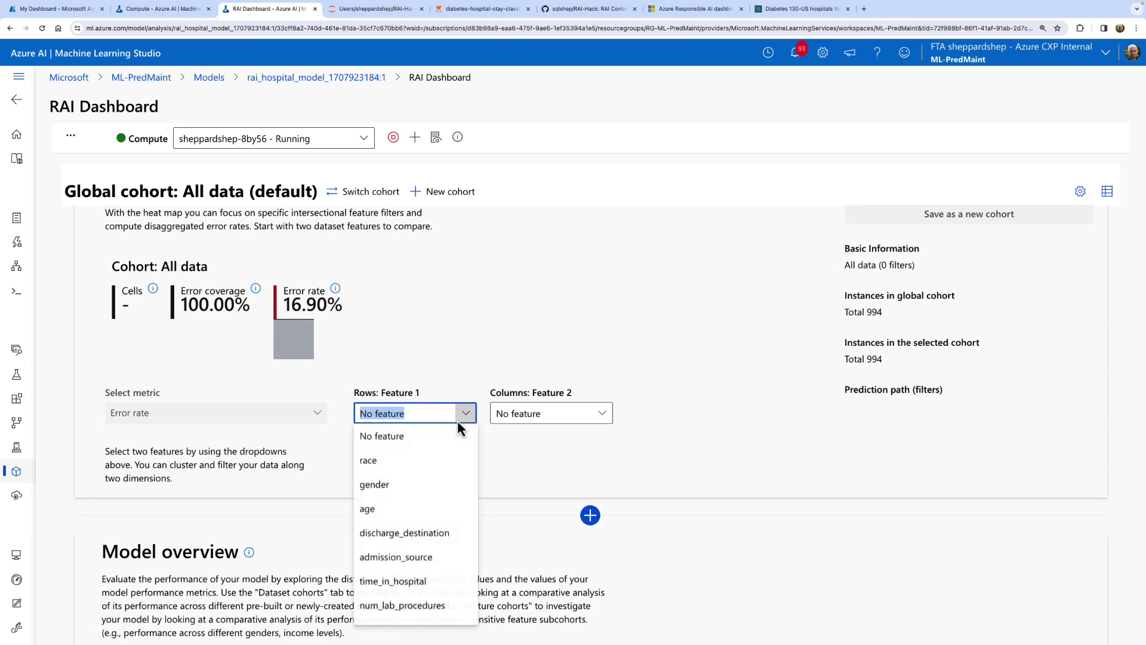
{"action": "scroll", "coordinate": [388, 513], "scroll_direction": "down", "scroll_amount": 3}
{"action": "scroll", "coordinate": [388, 516], "scroll_direction": "down", "scroll_amount": 3}
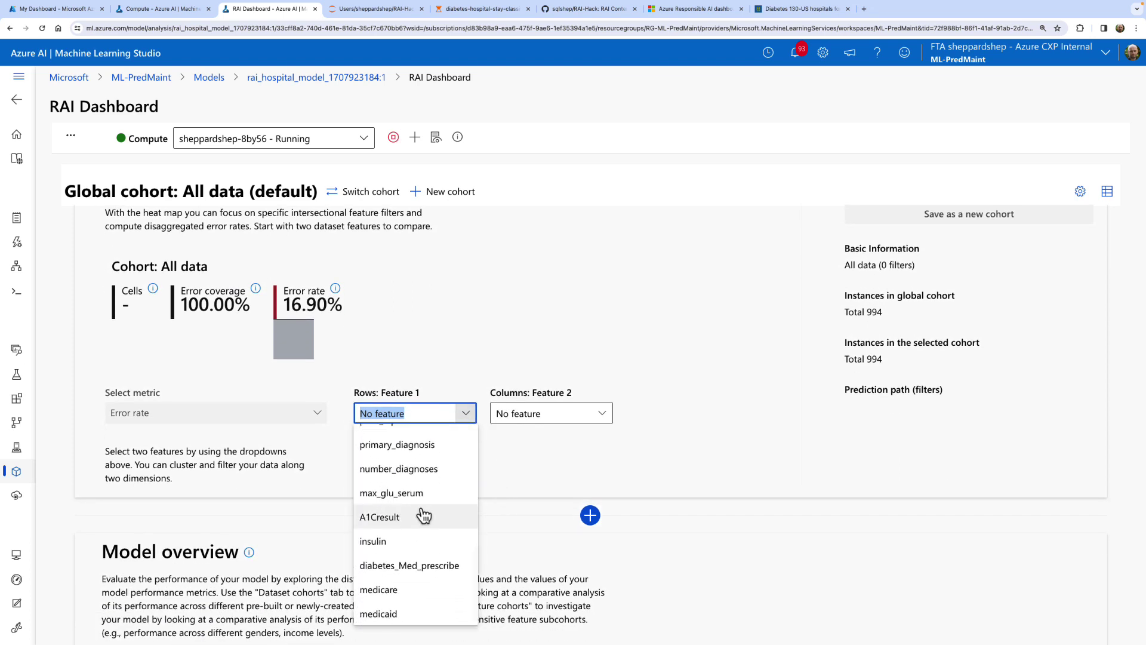
{"action": "scroll", "coordinate": [409, 537], "scroll_direction": "up", "scroll_amount": 3}
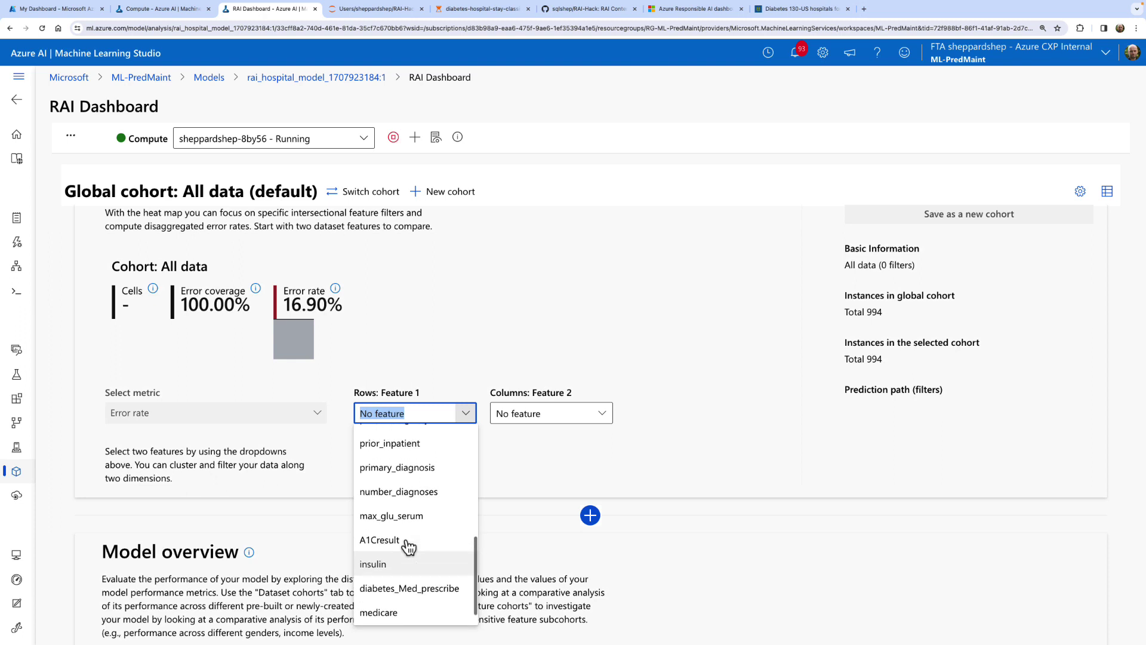
{"action": "left_click", "coordinate": [410, 493]}
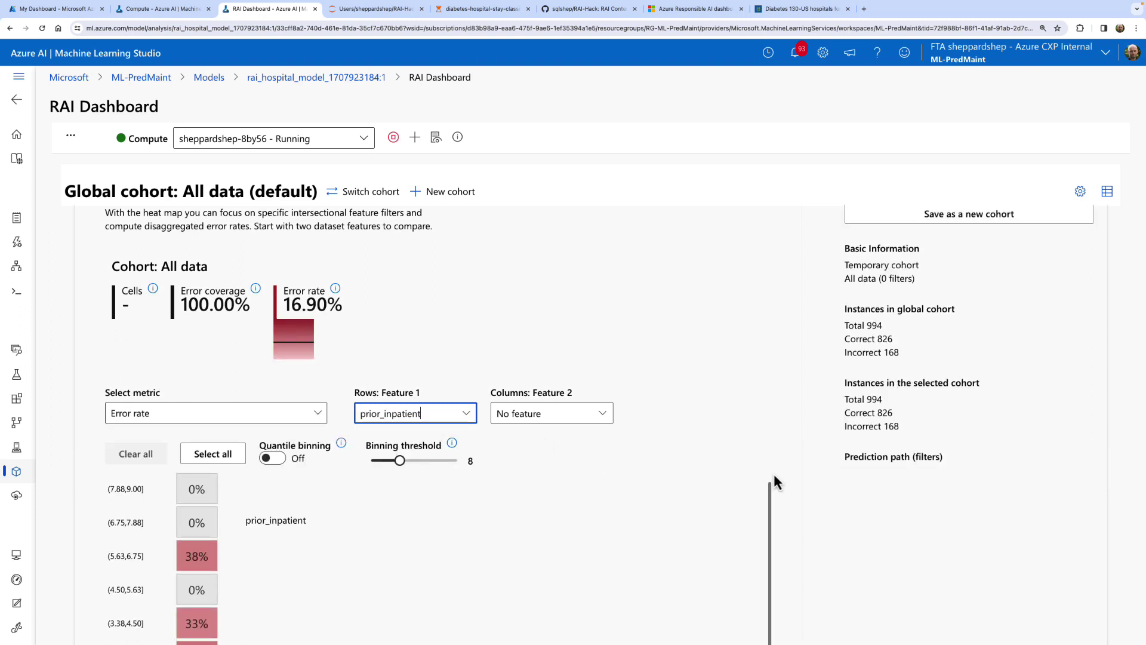
Set the heat map's binning threshold to 10.
{"action": "scroll", "coordinate": [788, 478], "scroll_direction": "down", "scroll_amount": 3}
{"action": "mouse_move", "coordinate": [202, 587]}
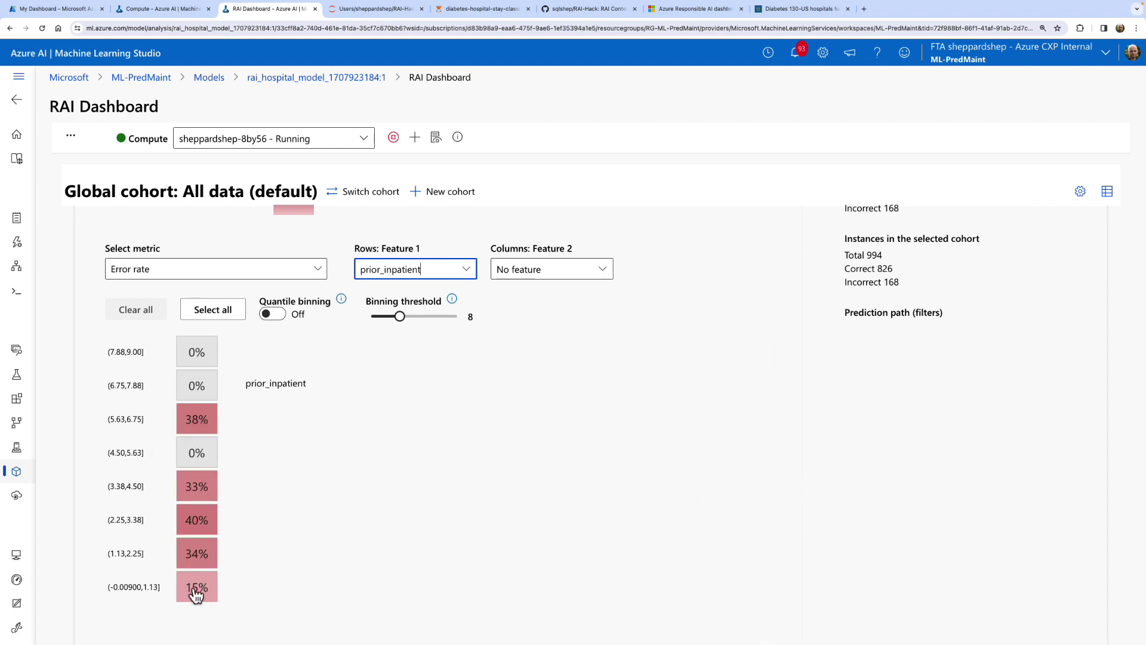
{"action": "left_click_drag", "start_coordinate": [399, 317], "coordinate": [406, 317]}
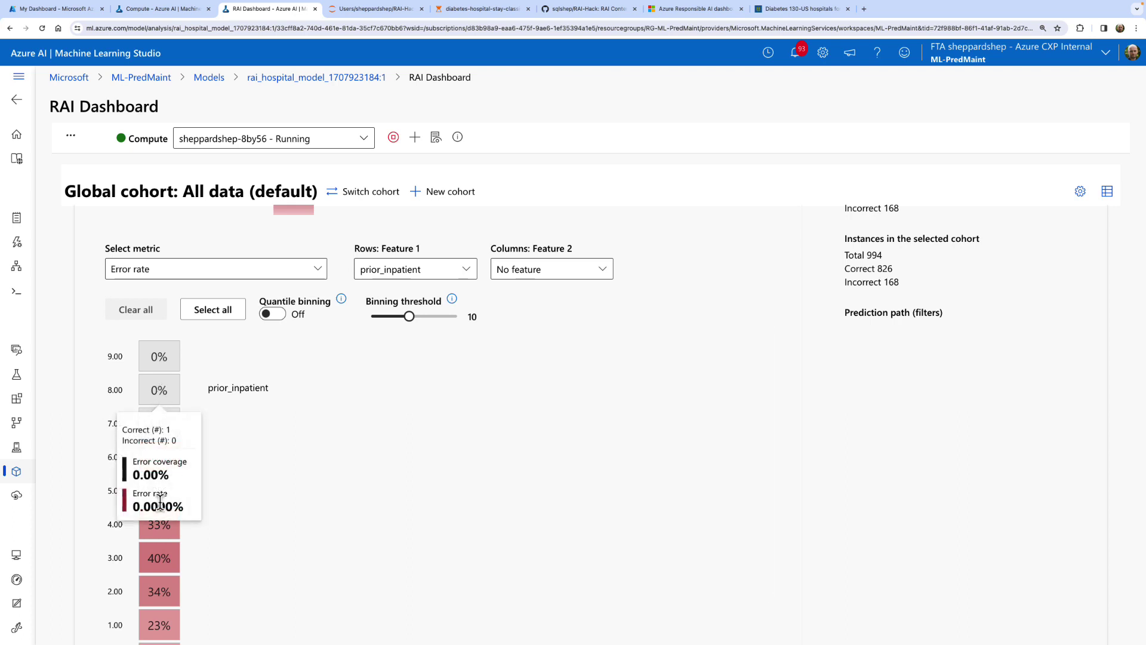
Examine the error coverage and error rate of the heat map cells for the individual prior_inpatient values.
{"action": "scroll", "coordinate": [161, 442], "scroll_direction": "down", "scroll_amount": 1}
{"action": "scroll", "coordinate": [158, 576], "scroll_direction": "down", "scroll_amount": 1}
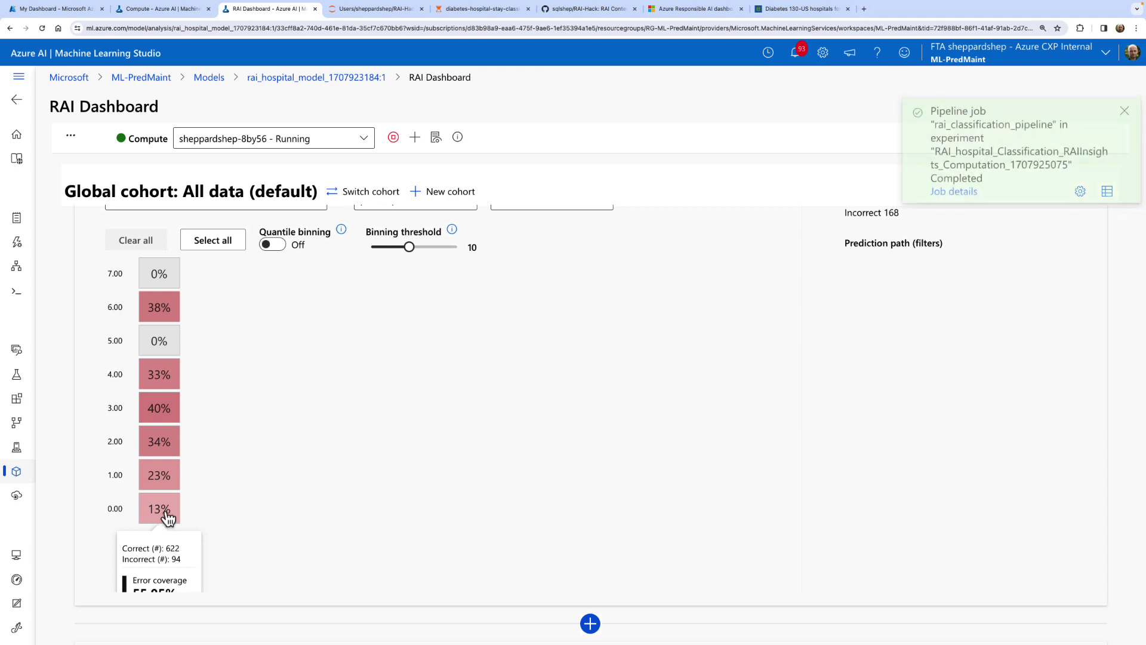
{"action": "scroll", "coordinate": [164, 511], "scroll_direction": "down", "scroll_amount": 1}
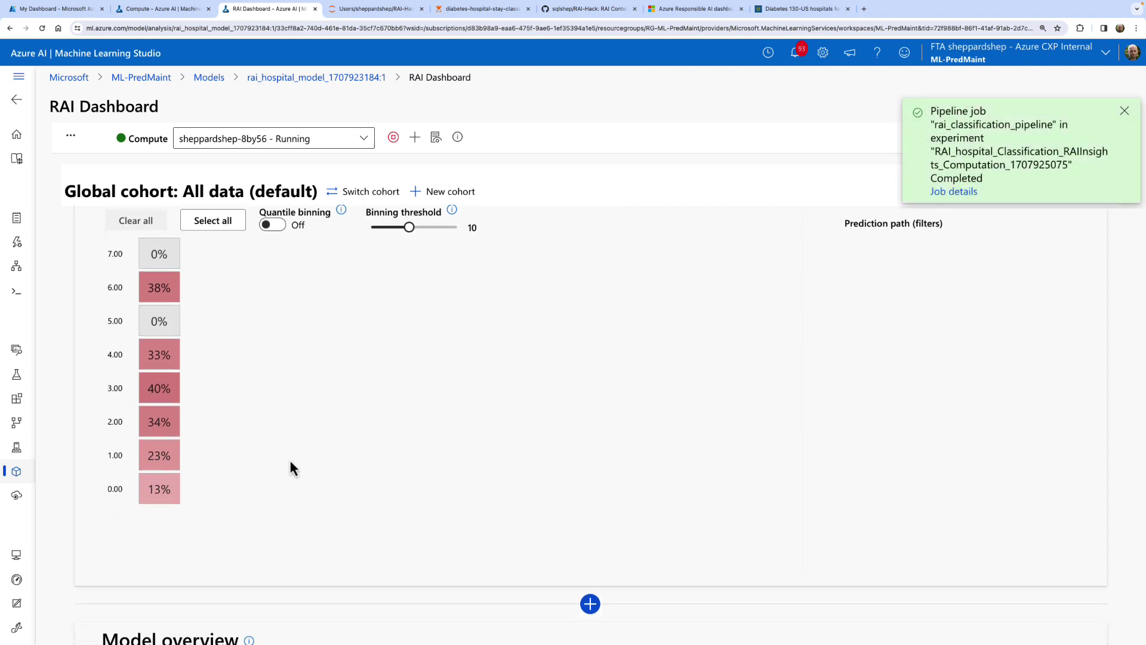
{"action": "scroll", "coordinate": [283, 458], "scroll_direction": "down", "scroll_amount": 1}
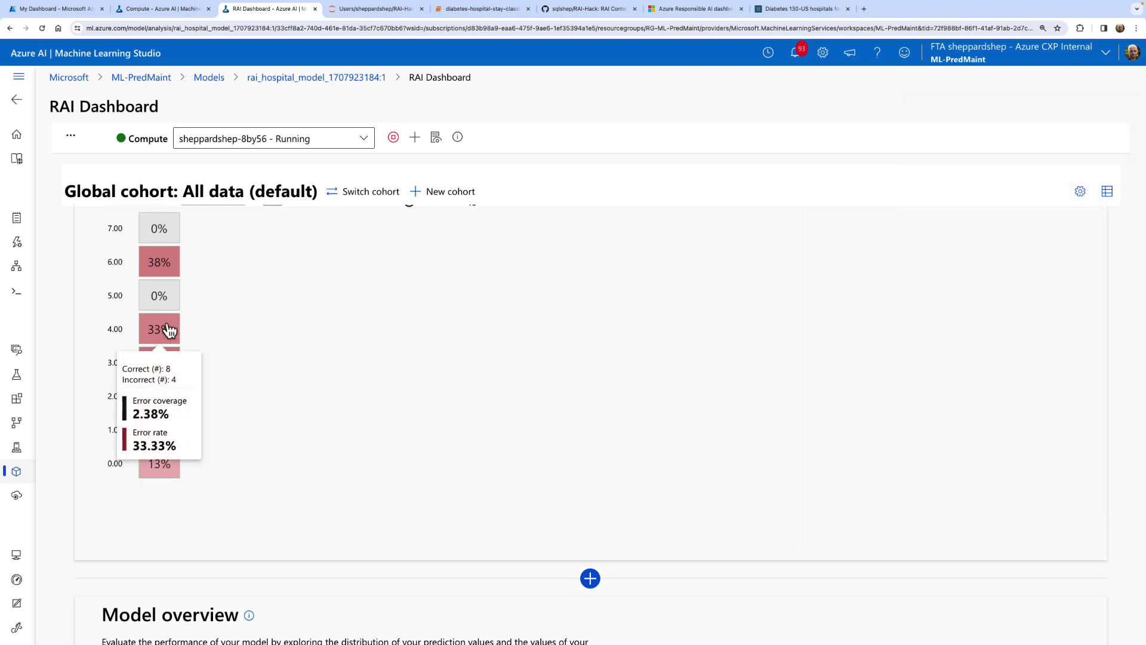
{"action": "scroll", "coordinate": [168, 330], "scroll_direction": "up", "scroll_amount": 2}
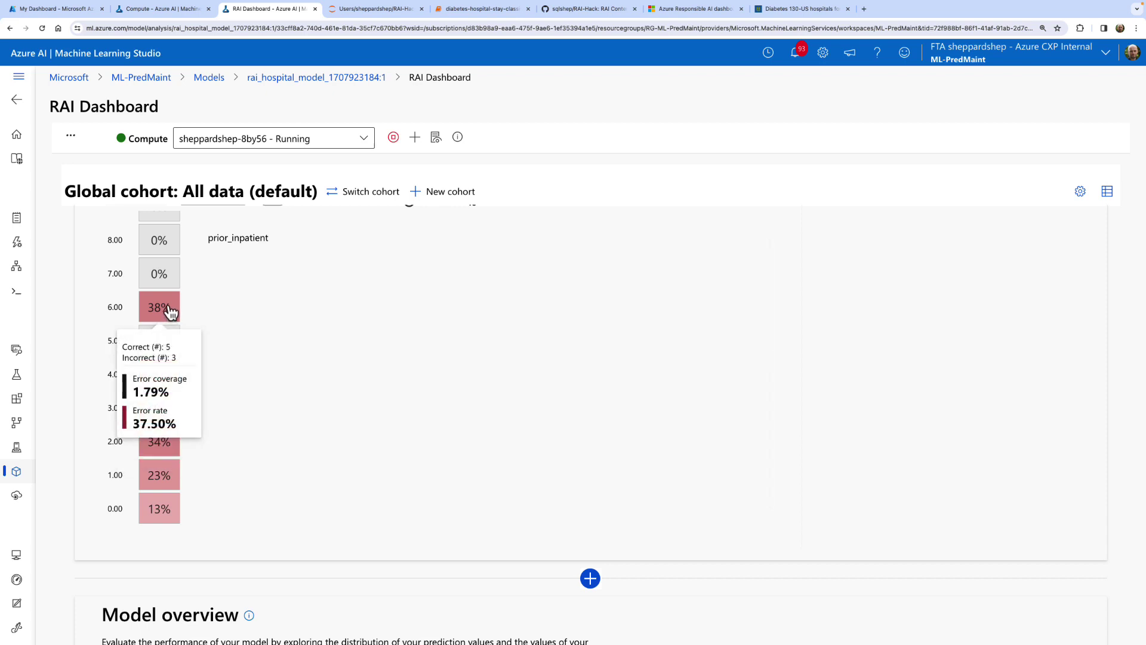
{"action": "scroll", "coordinate": [170, 311], "scroll_direction": "up", "scroll_amount": 2}
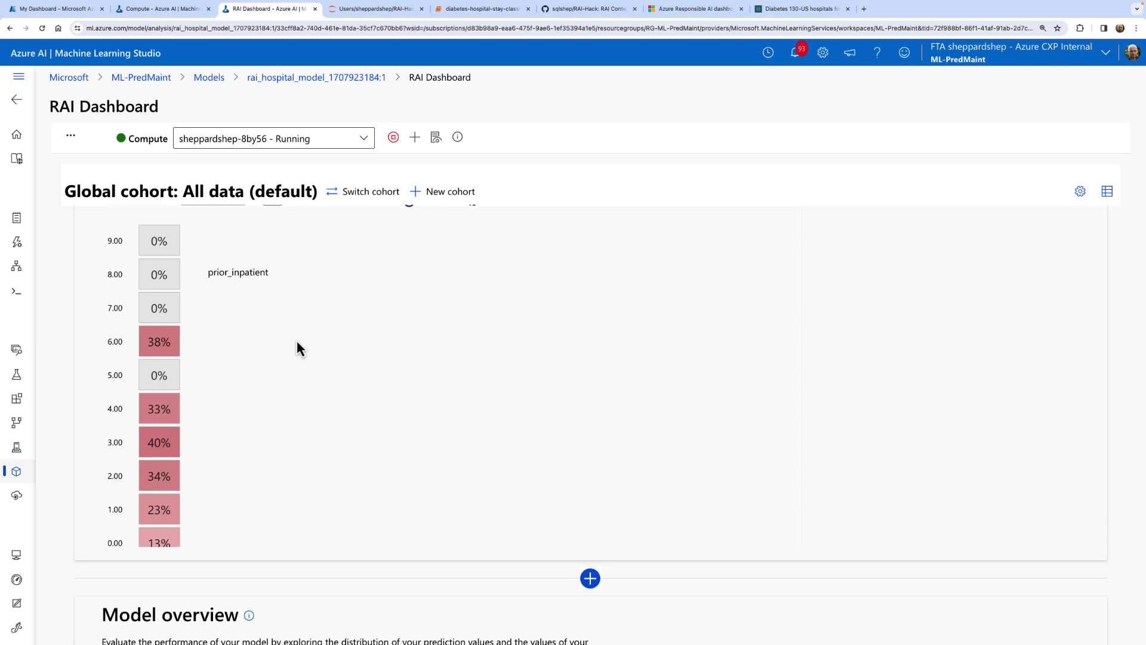
Choose num_lab_procedures as the heat map's column feature (Feature 2).
{"action": "scroll", "coordinate": [296, 340], "scroll_direction": "up", "scroll_amount": 3}
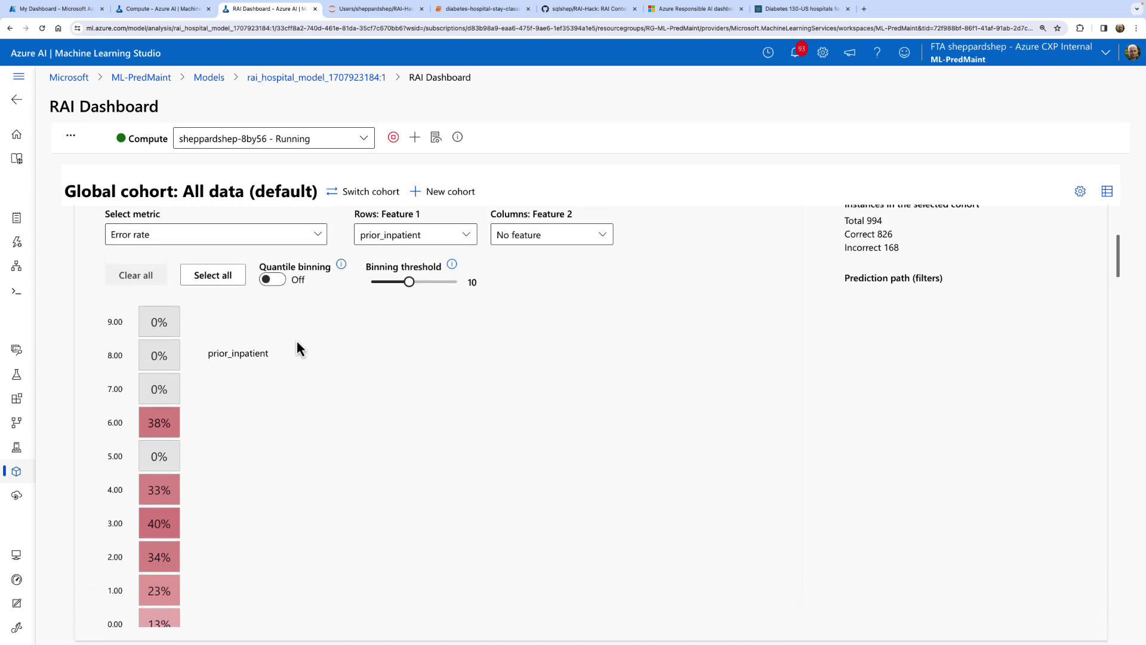
{"action": "left_click", "coordinate": [602, 235]}
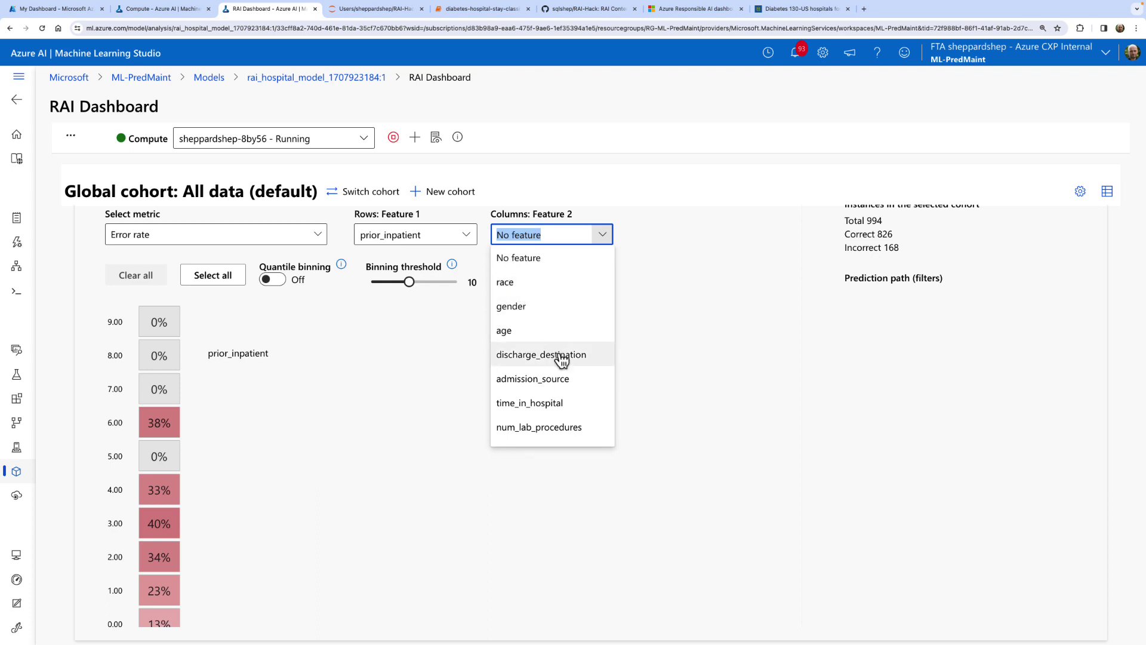
{"action": "scroll", "coordinate": [567, 399], "scroll_direction": "down", "scroll_amount": 1}
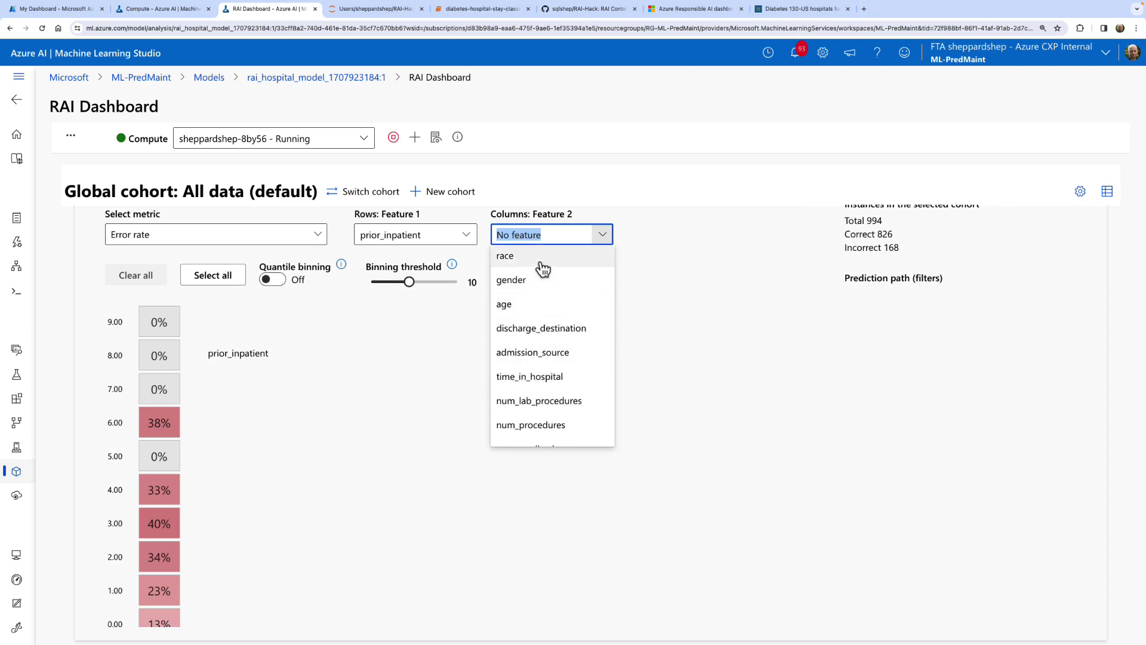
{"action": "left_click", "coordinate": [570, 406]}
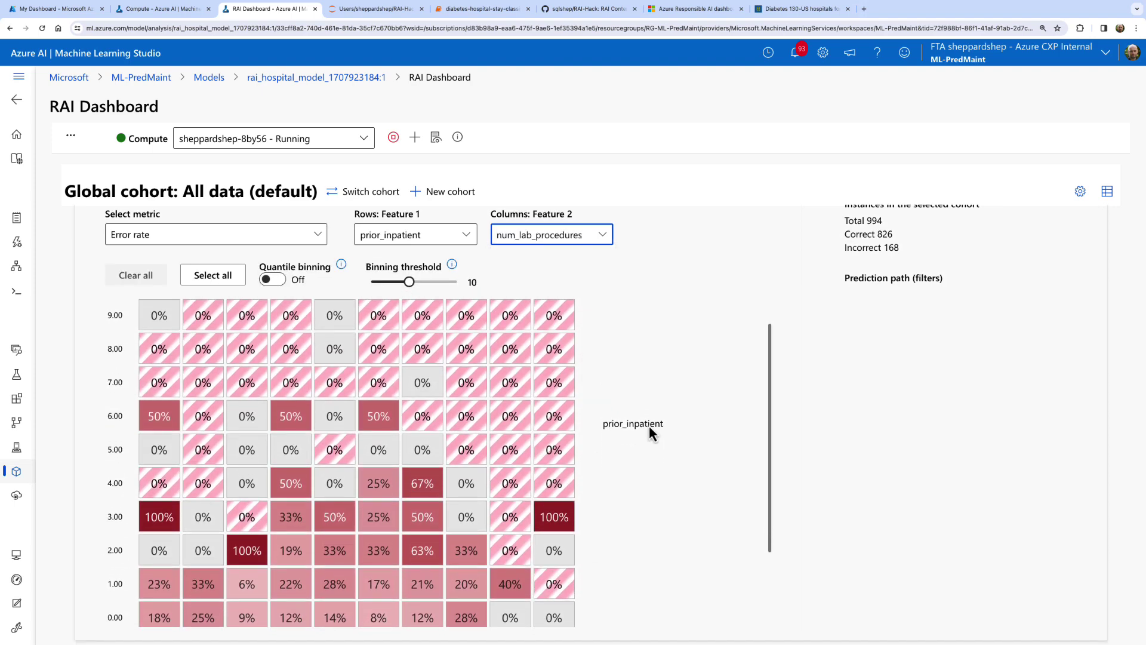
Select the heat map cell where prior_inpatient is 6.00 and num_lab_procedures is between 49.50 and 59.20, and view its error coverage.
{"action": "scroll", "coordinate": [649, 425], "scroll_direction": "down", "scroll_amount": 1}
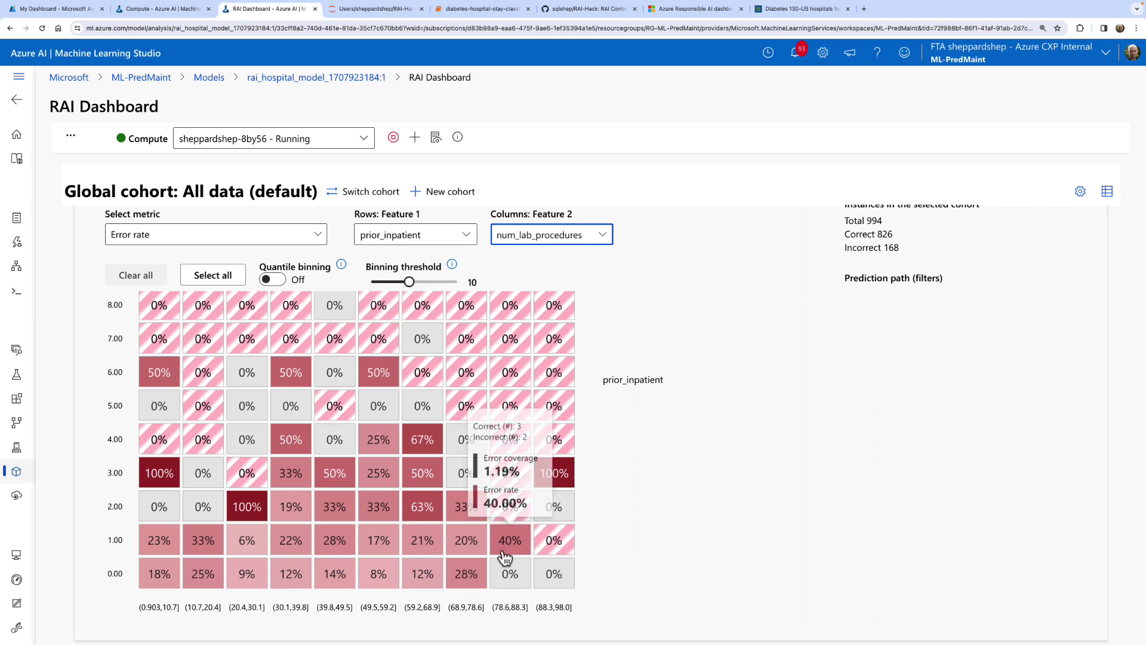
{"action": "scroll", "coordinate": [189, 440], "scroll_direction": "up", "scroll_amount": 1}
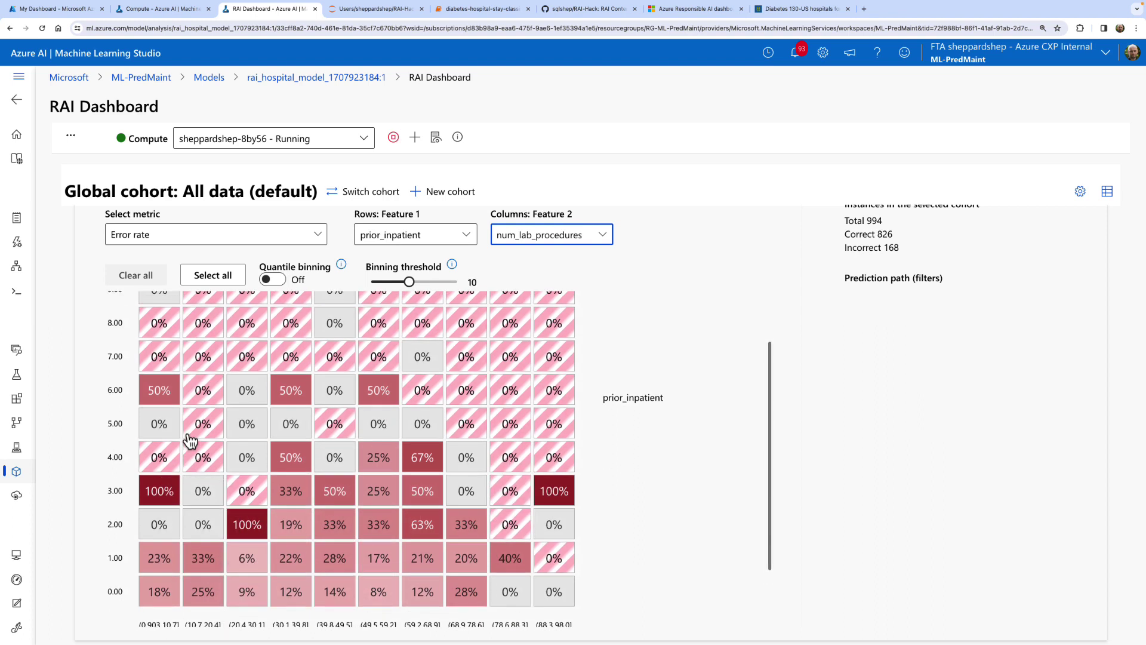
{"action": "scroll", "coordinate": [274, 436], "scroll_direction": "up", "scroll_amount": 1}
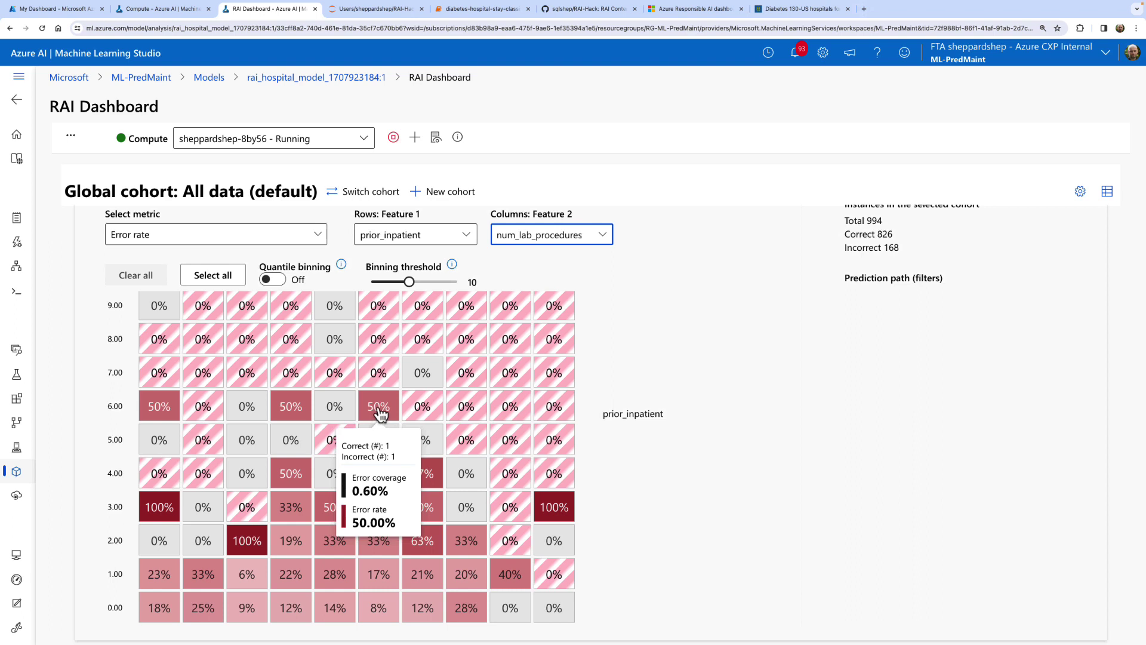
{"action": "scroll", "coordinate": [380, 413], "scroll_direction": "down", "scroll_amount": 1}
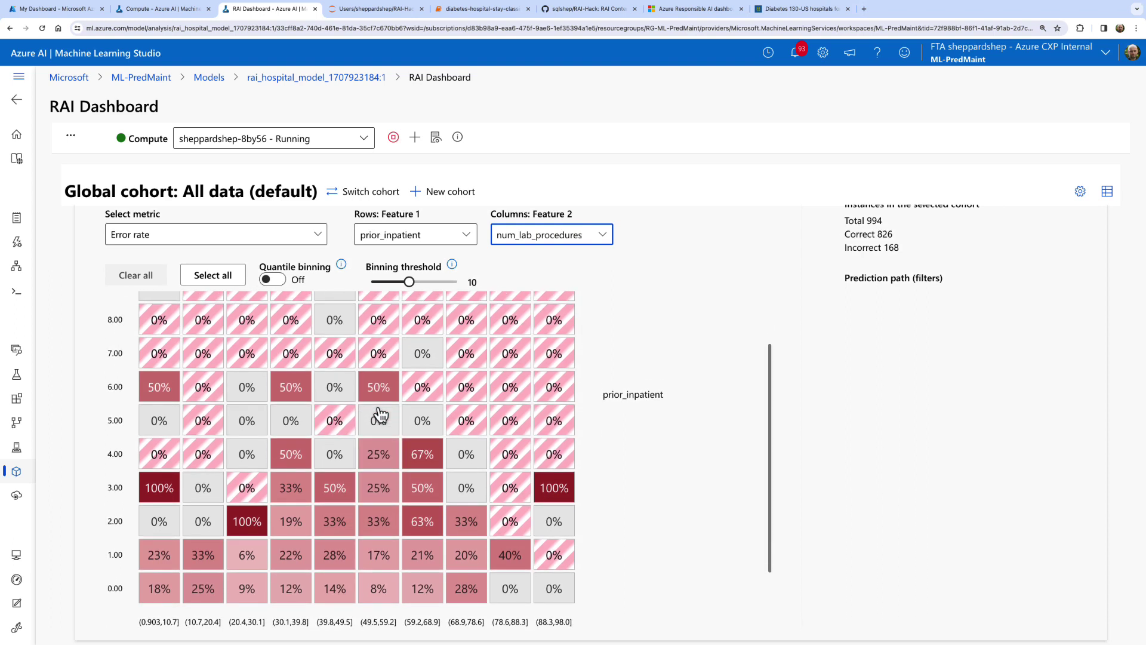
{"action": "scroll", "coordinate": [379, 413], "scroll_direction": "up", "scroll_amount": 1}
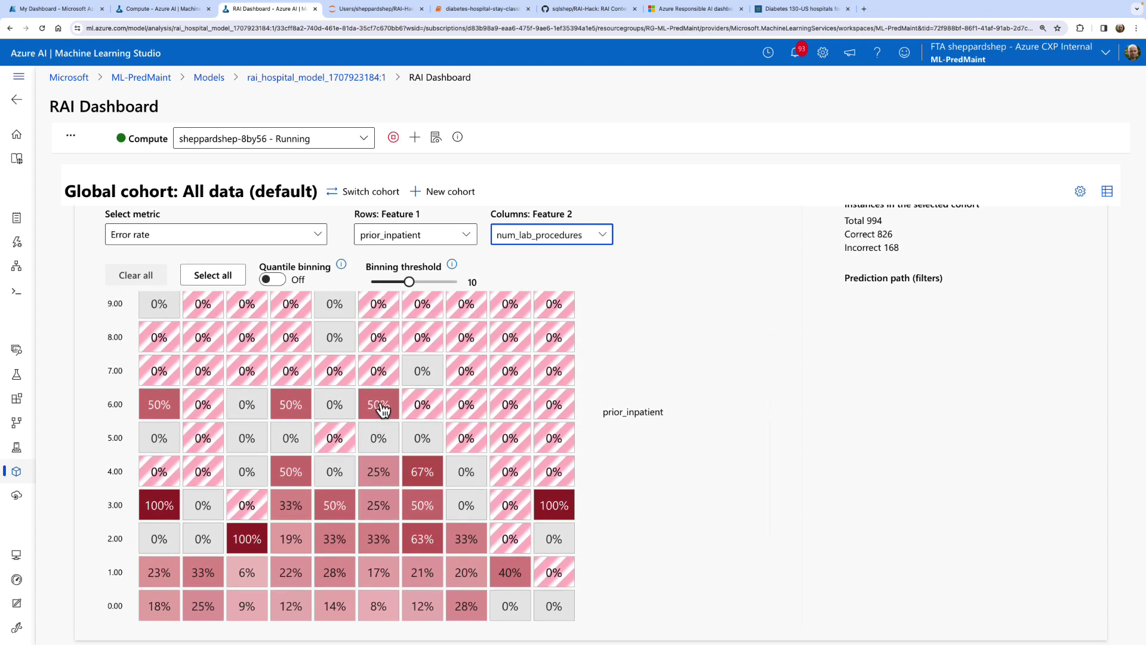
{"action": "left_click", "coordinate": [380, 407]}
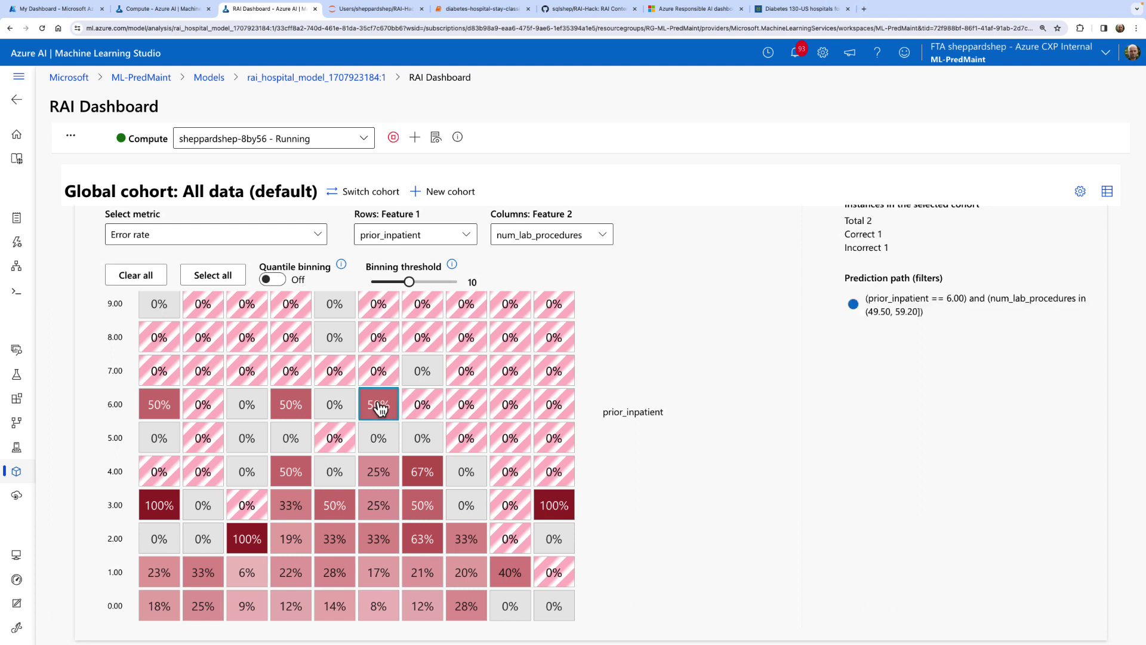
{"action": "mouse_move", "coordinate": [379, 408]}
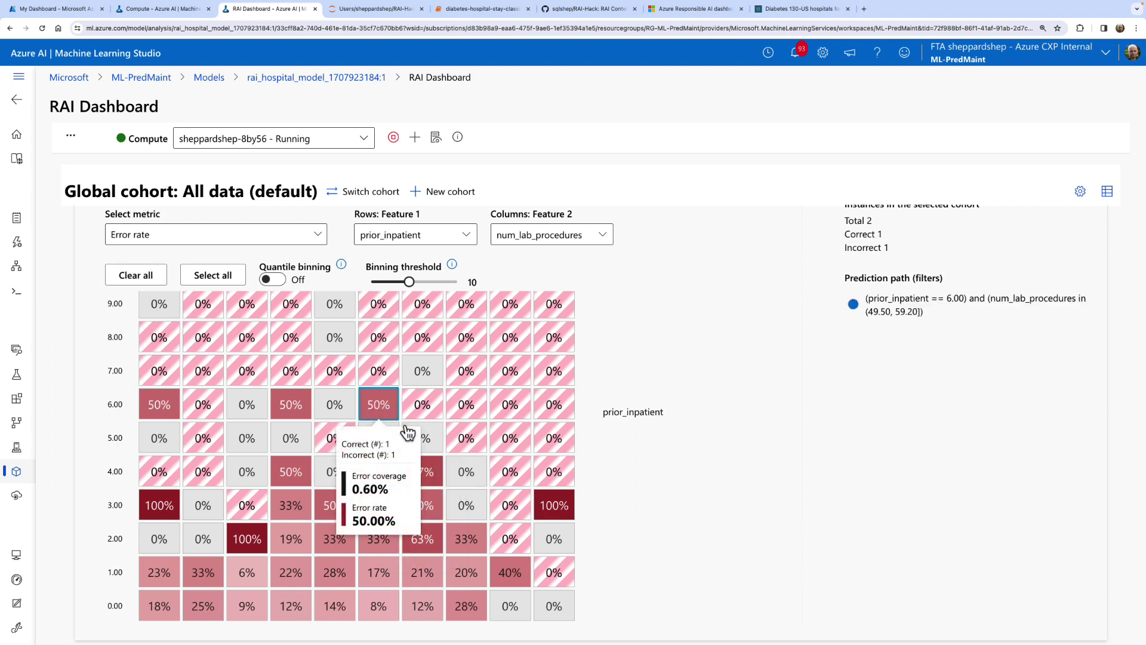
{"action": "scroll", "coordinate": [456, 375], "scroll_direction": "up", "scroll_amount": 1}
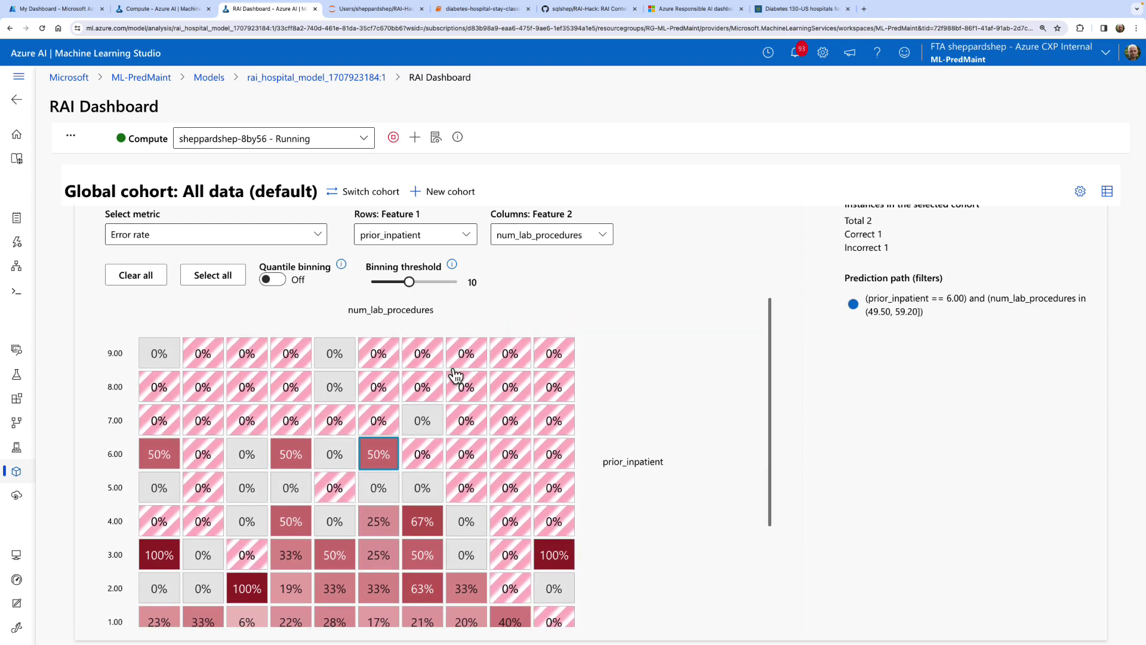
Return the error analysis to the tree map and view the saved cohorts available for switching, closing the dialog without applying one.
{"action": "scroll", "coordinate": [453, 400], "scroll_direction": "down", "scroll_amount": 1}
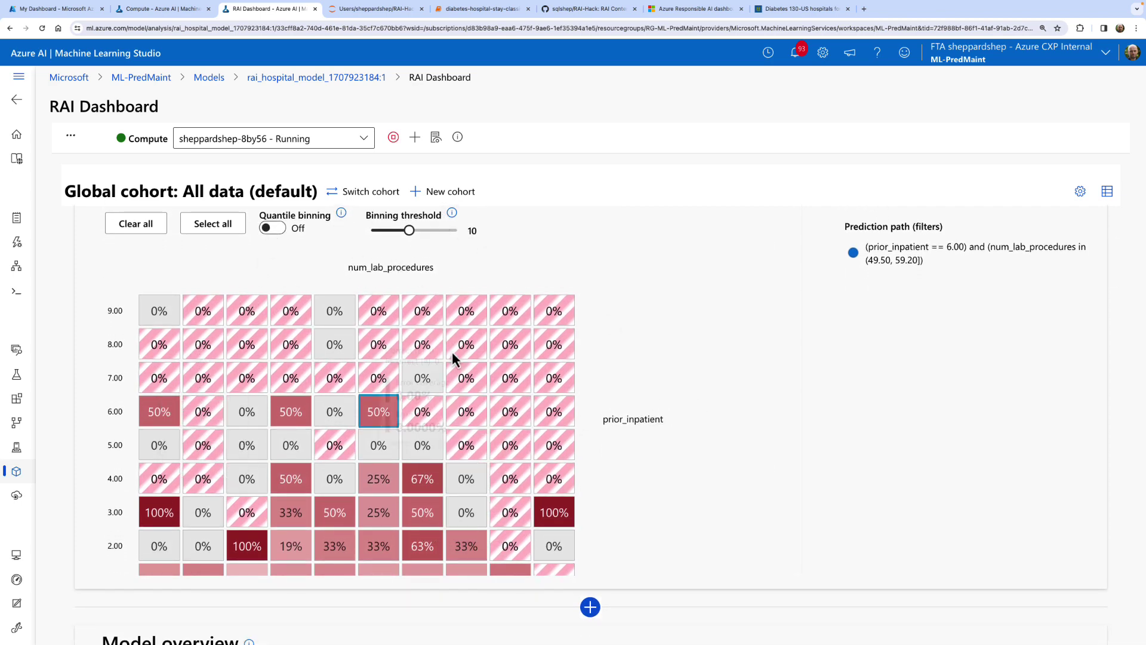
{"action": "scroll", "coordinate": [577, 443], "scroll_direction": "down", "scroll_amount": 3}
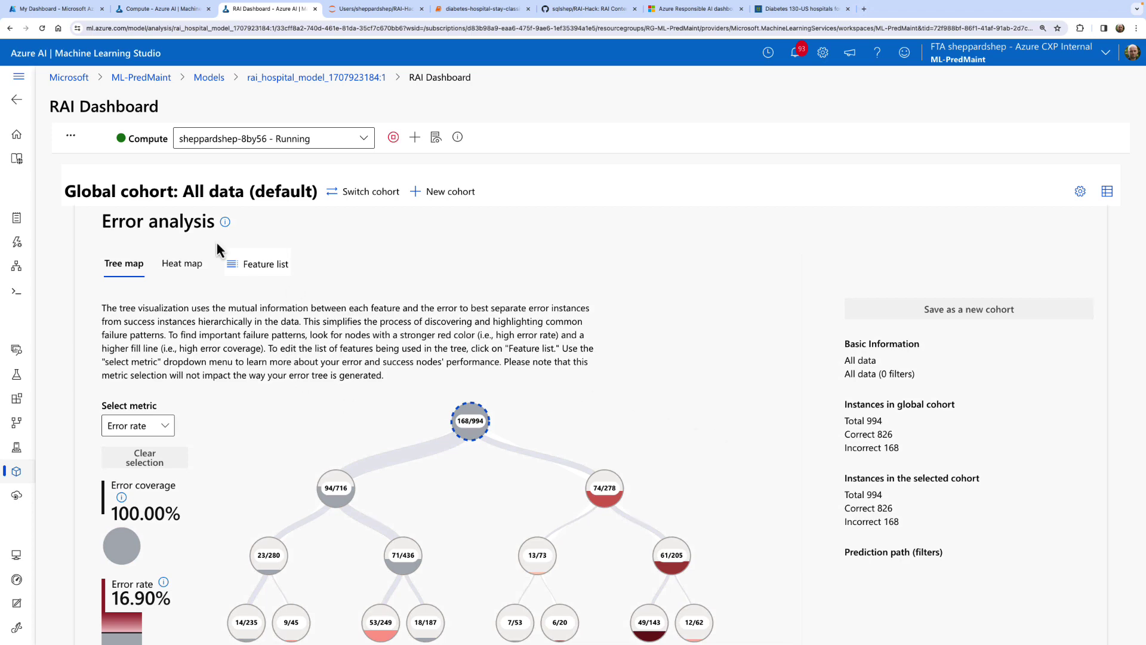
{"action": "left_click", "coordinate": [363, 193]}
{"action": "left_click", "coordinate": [487, 352]}
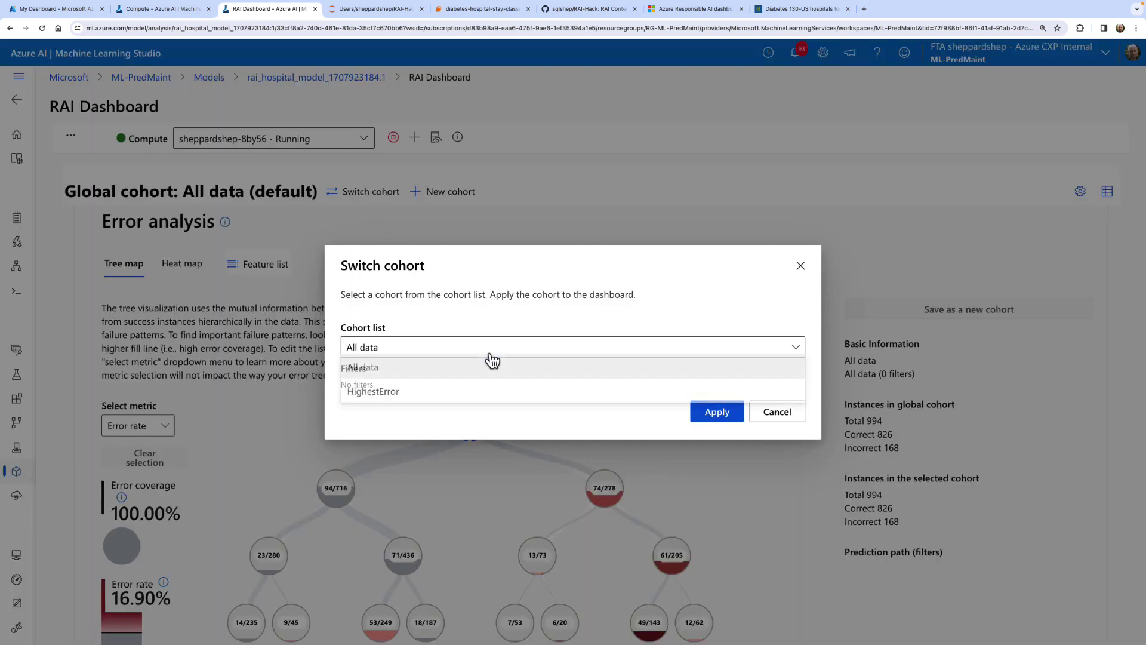
{"action": "left_click", "coordinate": [612, 426]}
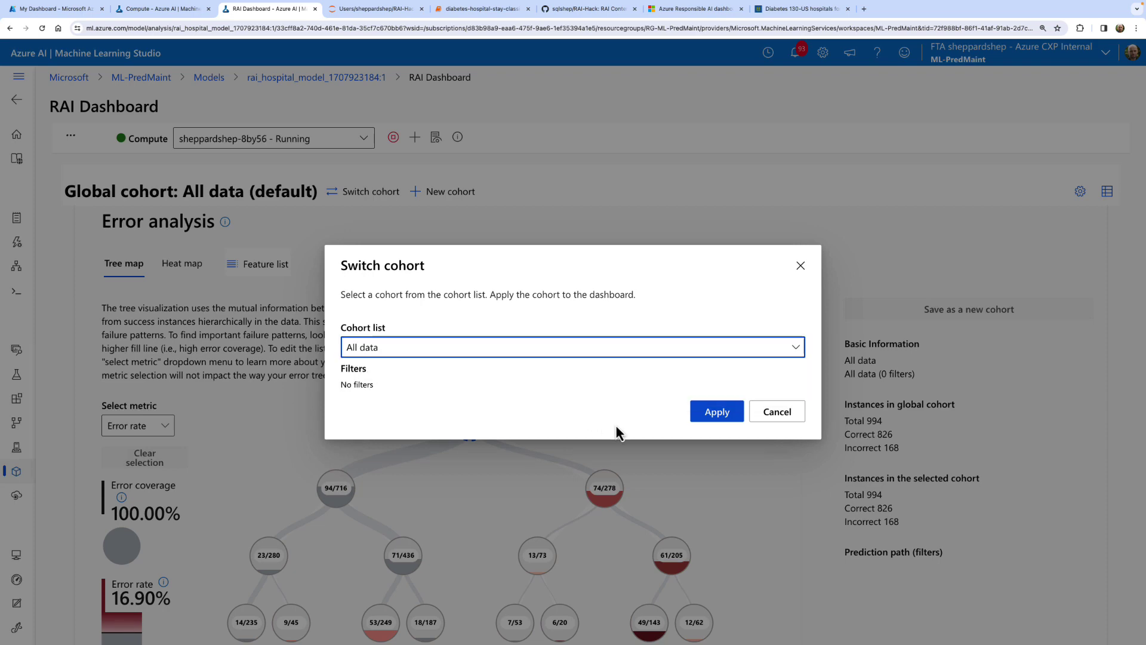
{"action": "left_click", "coordinate": [782, 414]}
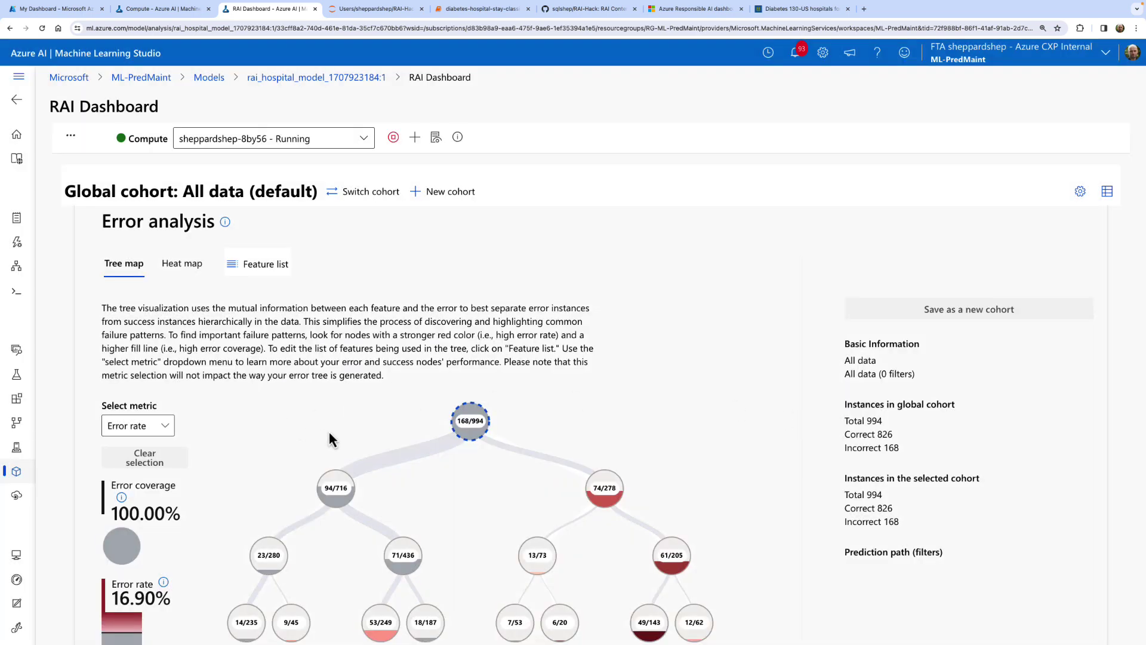
Examine the Model overview's dataset cohort metrics for the temporary cohort, All data and HighestError.
{"action": "scroll", "coordinate": [329, 432], "scroll_direction": "down", "scroll_amount": 4}
{"action": "scroll", "coordinate": [330, 434], "scroll_direction": "down", "scroll_amount": 5}
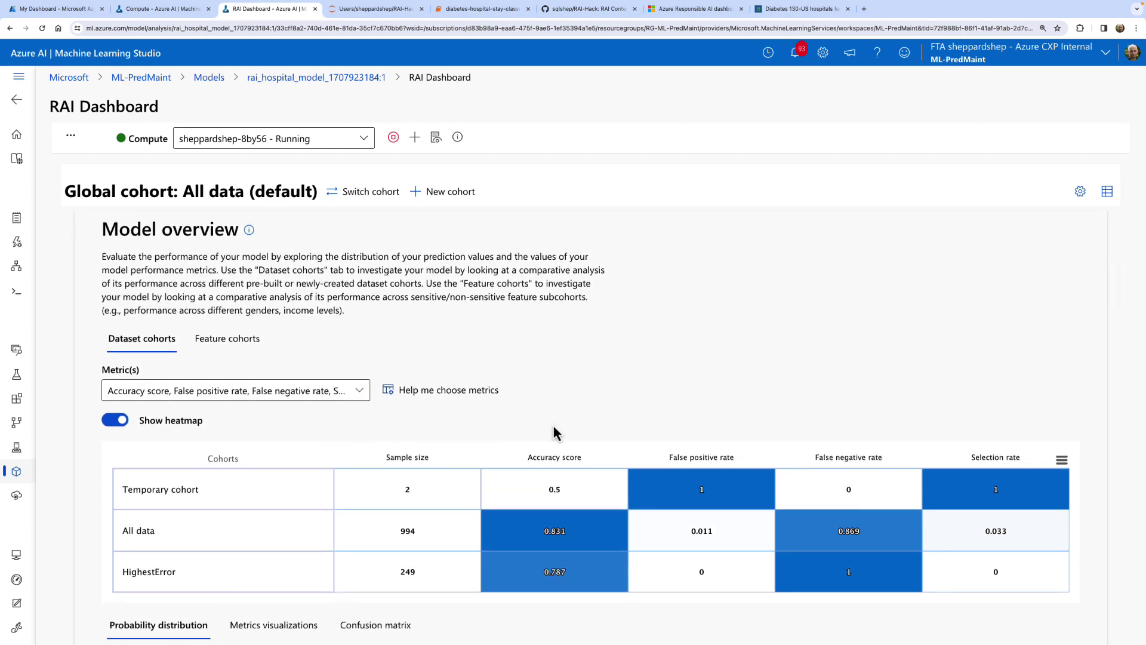
{"action": "scroll", "coordinate": [658, 411], "scroll_direction": "down", "scroll_amount": 1}
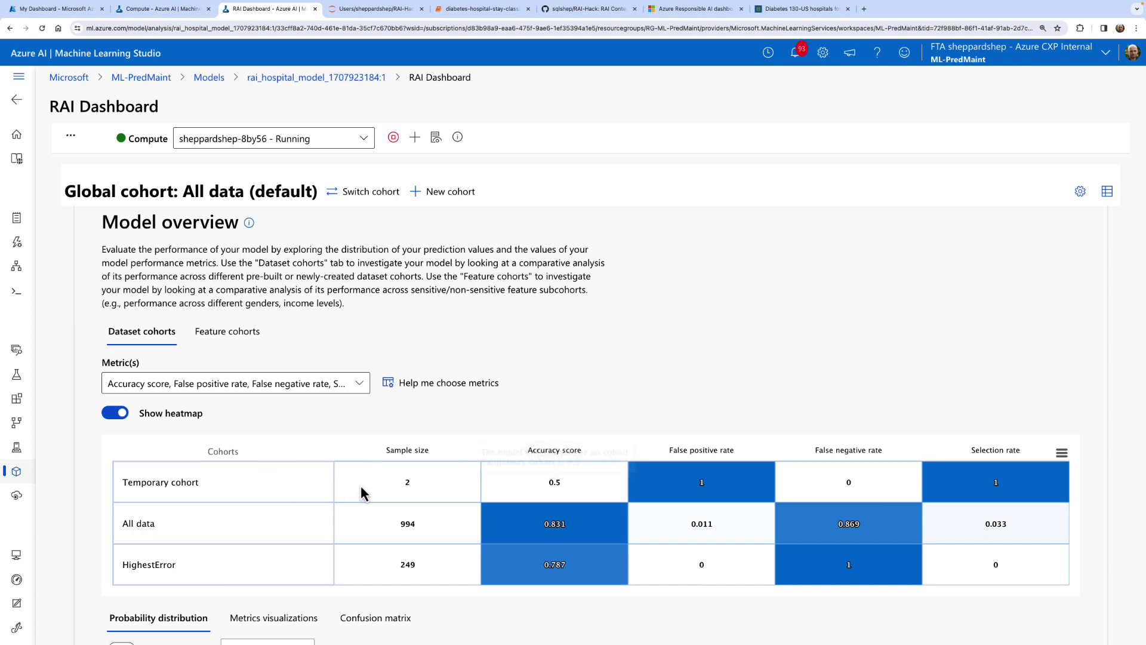
Select the 18/187 node in the error tree and view its temporary cohort metrics in the Model overview.
{"action": "scroll", "coordinate": [529, 370], "scroll_direction": "up", "scroll_amount": 8}
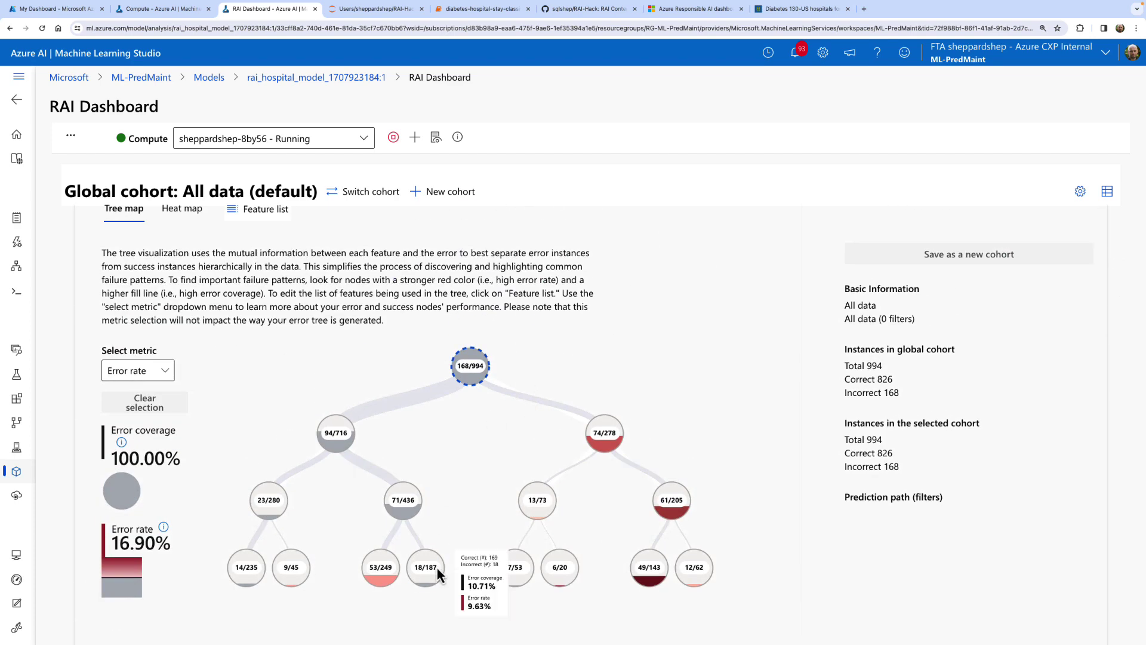
{"action": "left_click", "coordinate": [426, 582]}
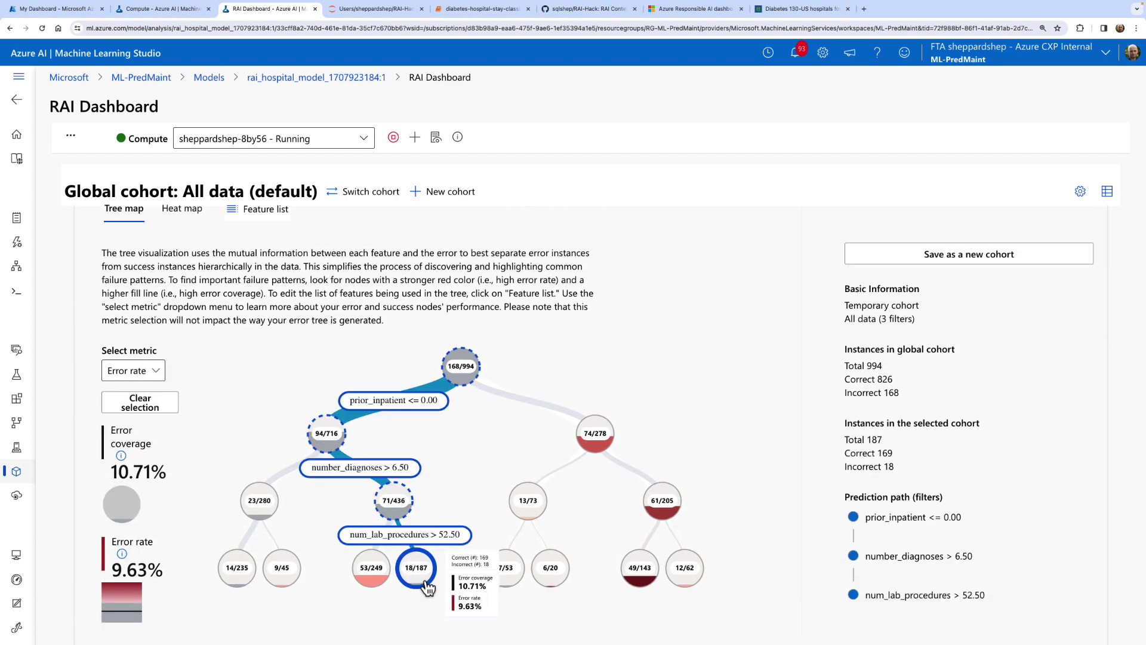
{"action": "scroll", "coordinate": [425, 582], "scroll_direction": "down", "scroll_amount": 10}
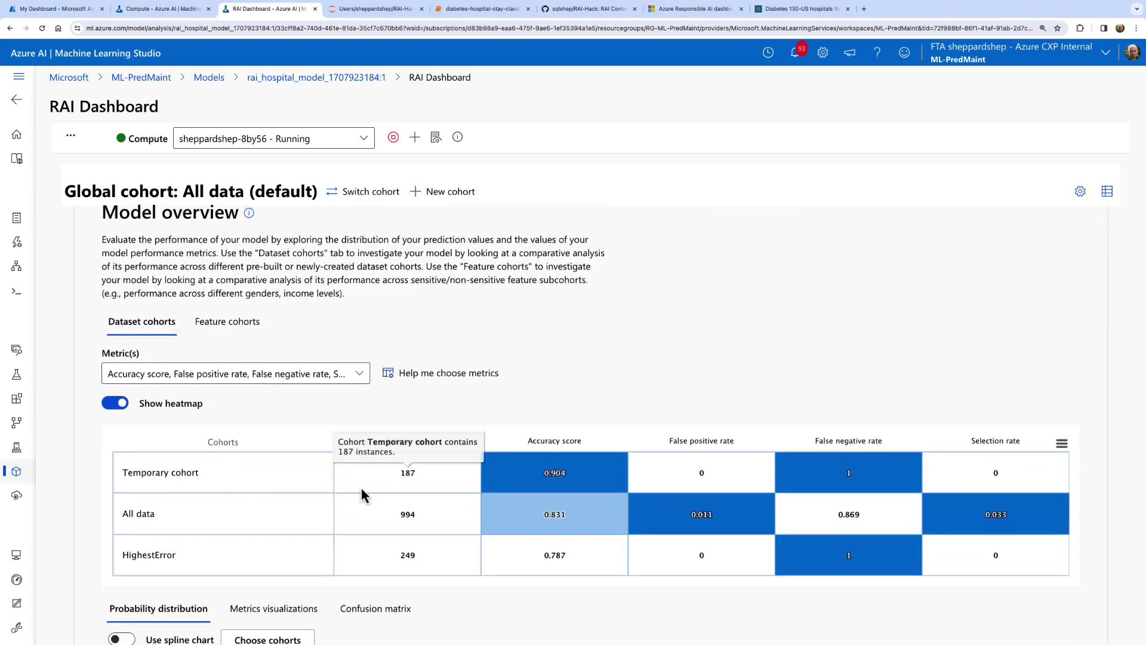
Select the 6/20 node in the error tree and compare its temporary cohort's metrics with All data and HighestError in the Model overview.
{"action": "scroll", "coordinate": [361, 487], "scroll_direction": "up", "scroll_amount": 6}
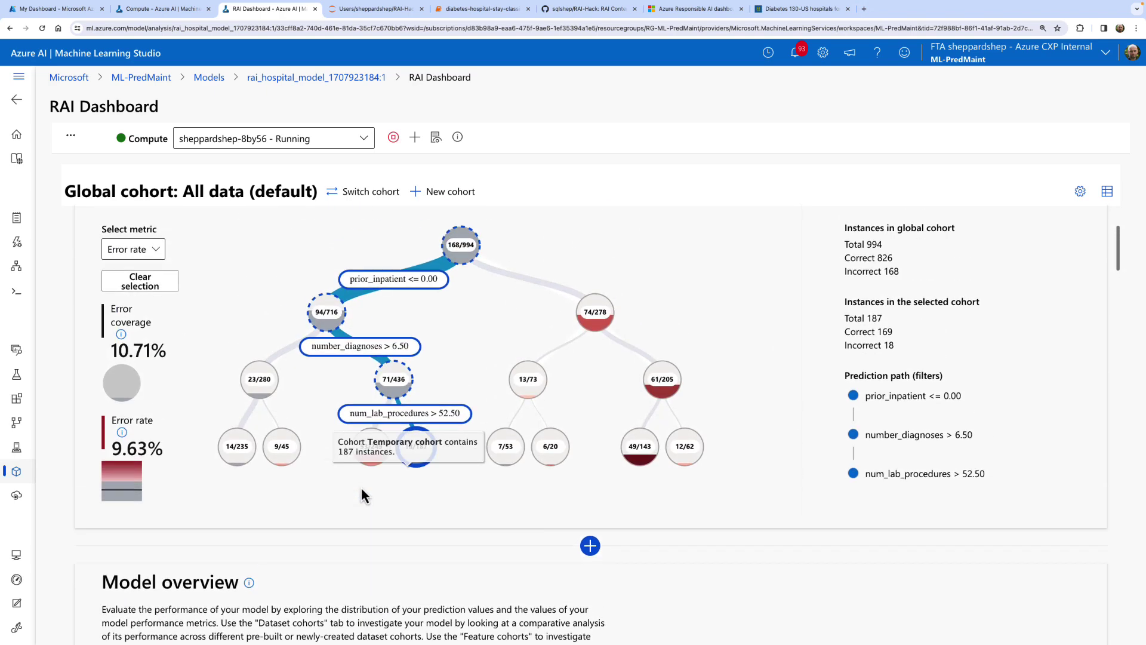
{"action": "left_click", "coordinate": [558, 464]}
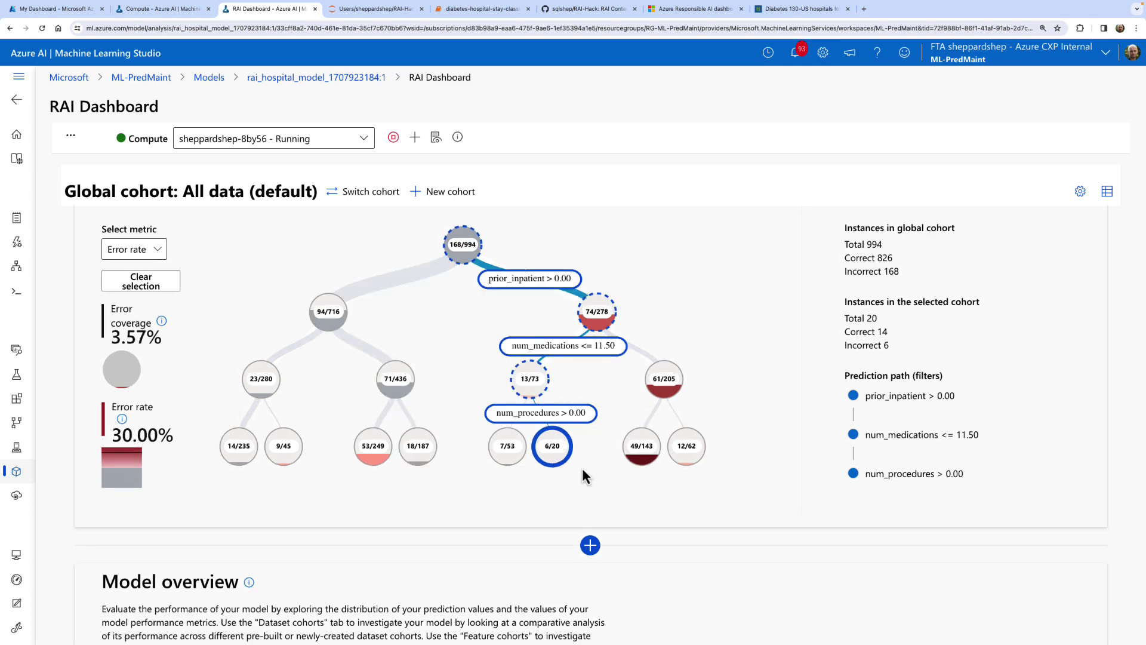
{"action": "scroll", "coordinate": [459, 517], "scroll_direction": "down", "scroll_amount": 5}
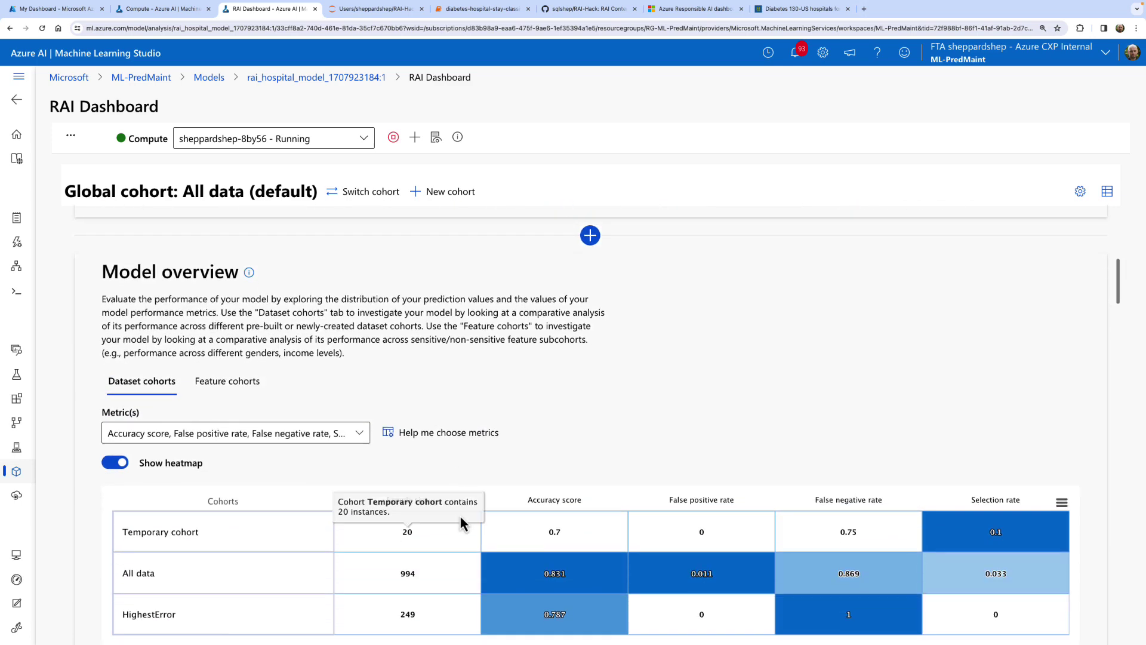
{"action": "scroll", "coordinate": [459, 514], "scroll_direction": "down", "scroll_amount": 2}
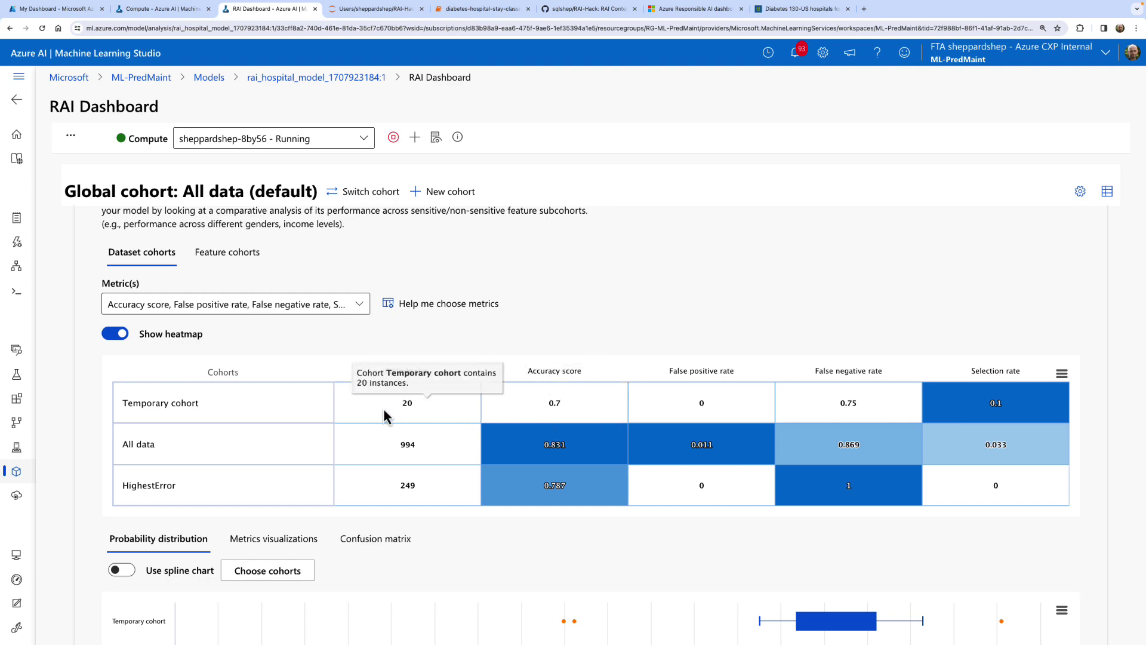
{"action": "scroll", "coordinate": [542, 325], "scroll_direction": "up", "scroll_amount": 2}
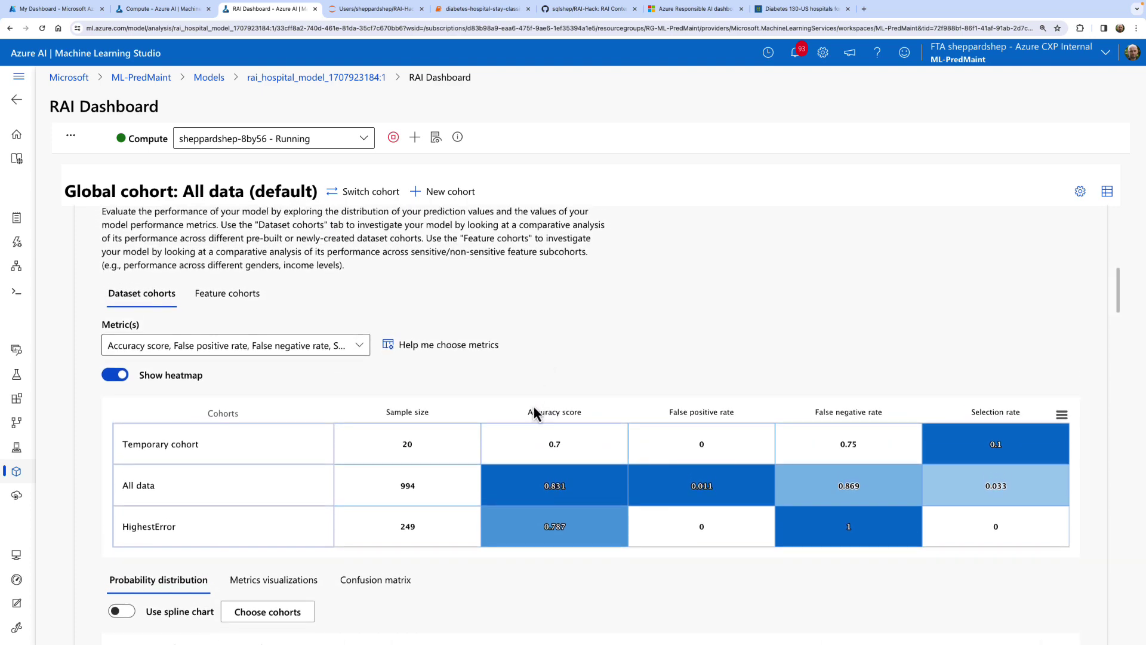
{"action": "mouse_move", "coordinate": [552, 428]}
{"action": "scroll", "coordinate": [478, 379], "scroll_direction": "up", "scroll_amount": 1}
{"action": "scroll", "coordinate": [479, 379], "scroll_direction": "down", "scroll_amount": 2}
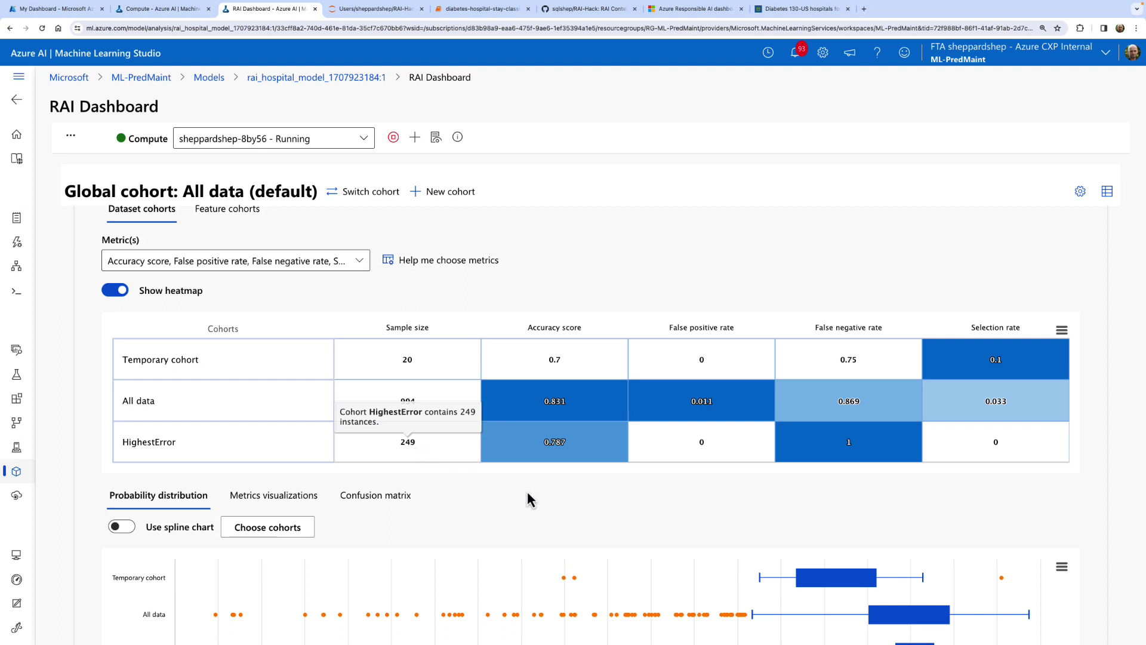
{"action": "scroll", "coordinate": [550, 484], "scroll_direction": "down", "scroll_amount": 1}
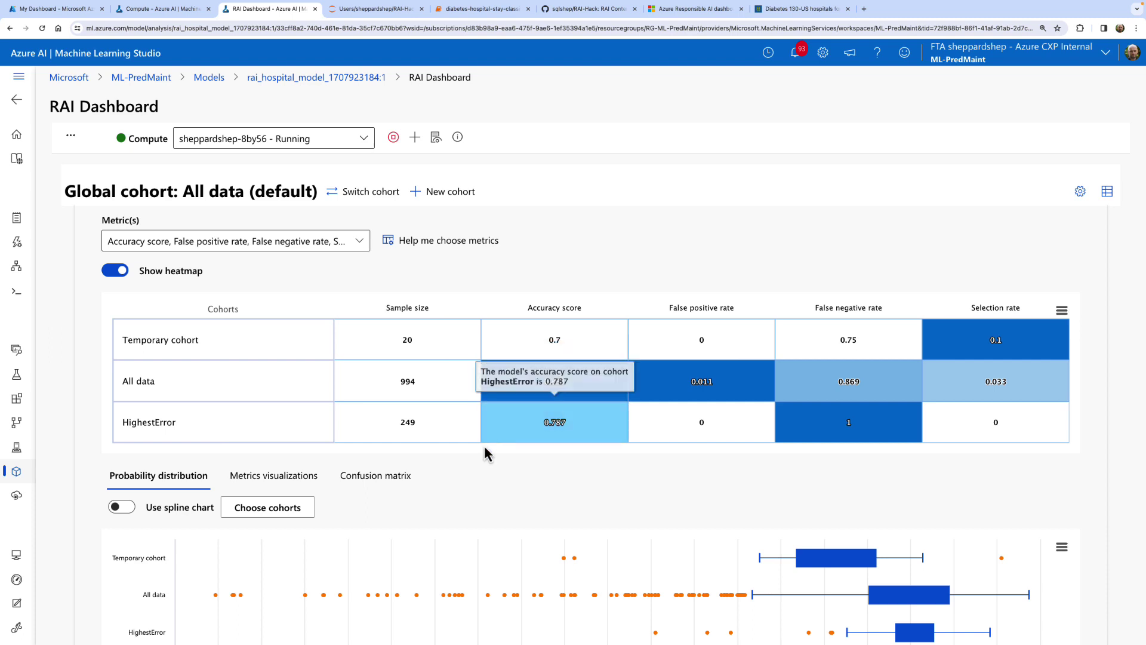
Show the Model overview's confusion matrix for All data and examine the true versus predicted counts for Readmitted and Not readmitted.
{"action": "left_click", "coordinate": [363, 479]}
{"action": "scroll", "coordinate": [363, 479], "scroll_direction": "down", "scroll_amount": 2}
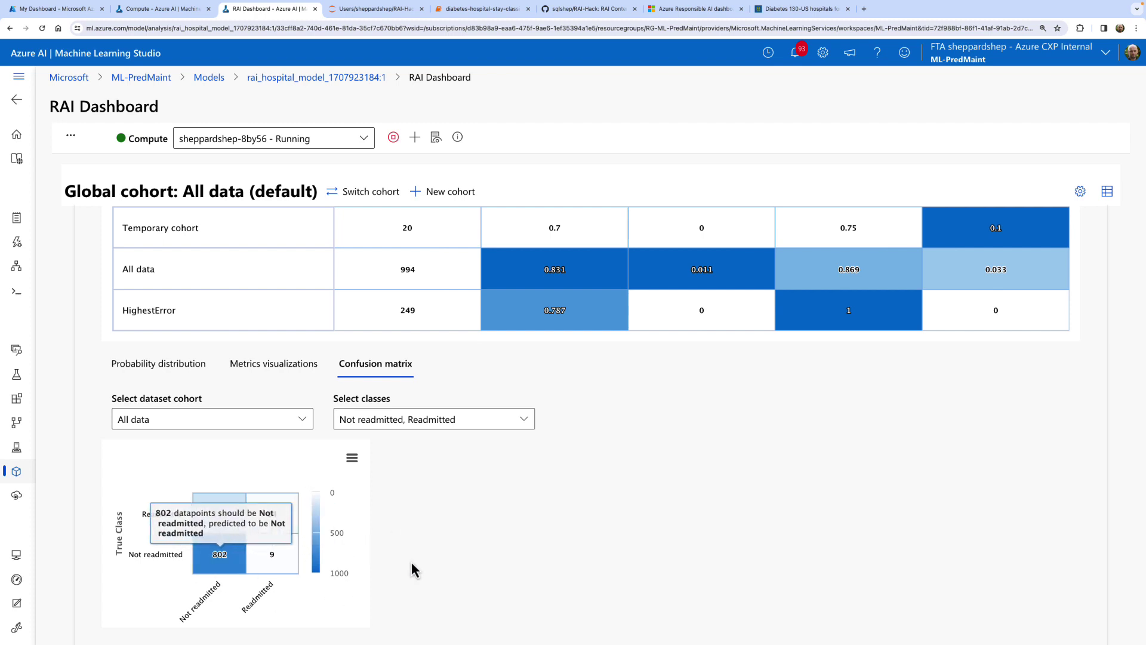
{"action": "scroll", "coordinate": [586, 459], "scroll_direction": "up", "scroll_amount": 1}
{"action": "scroll", "coordinate": [585, 457], "scroll_direction": "up", "scroll_amount": 1}
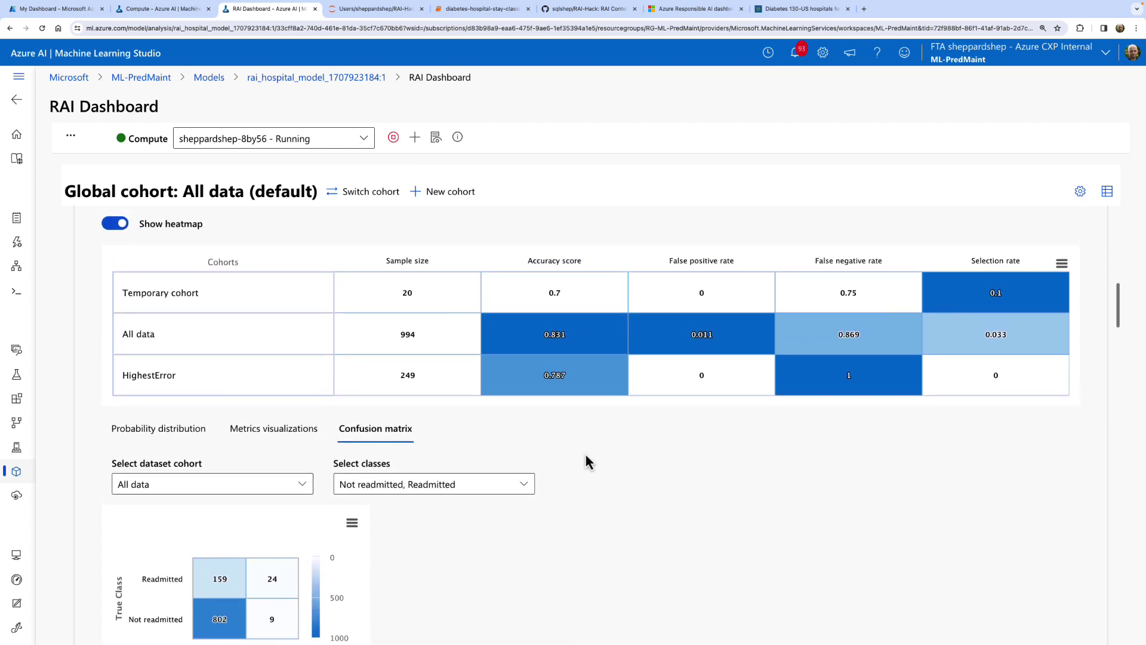
{"action": "scroll", "coordinate": [586, 456], "scroll_direction": "down", "scroll_amount": 1}
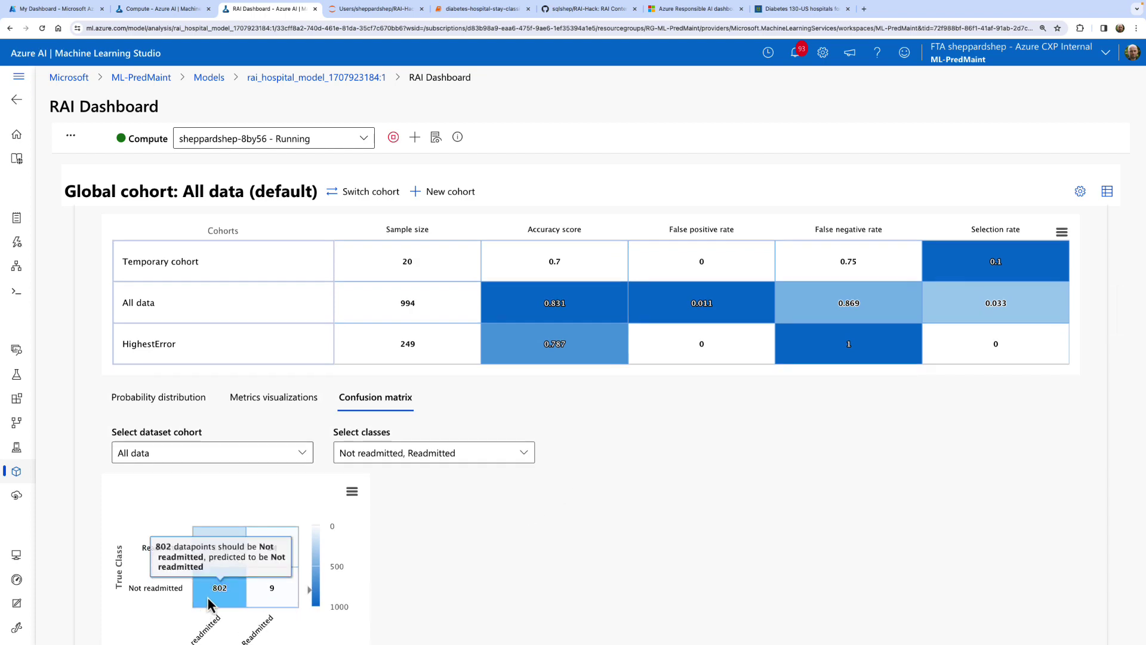
{"action": "scroll", "coordinate": [539, 567], "scroll_direction": "down", "scroll_amount": 1}
{"action": "mouse_move", "coordinate": [227, 497]}
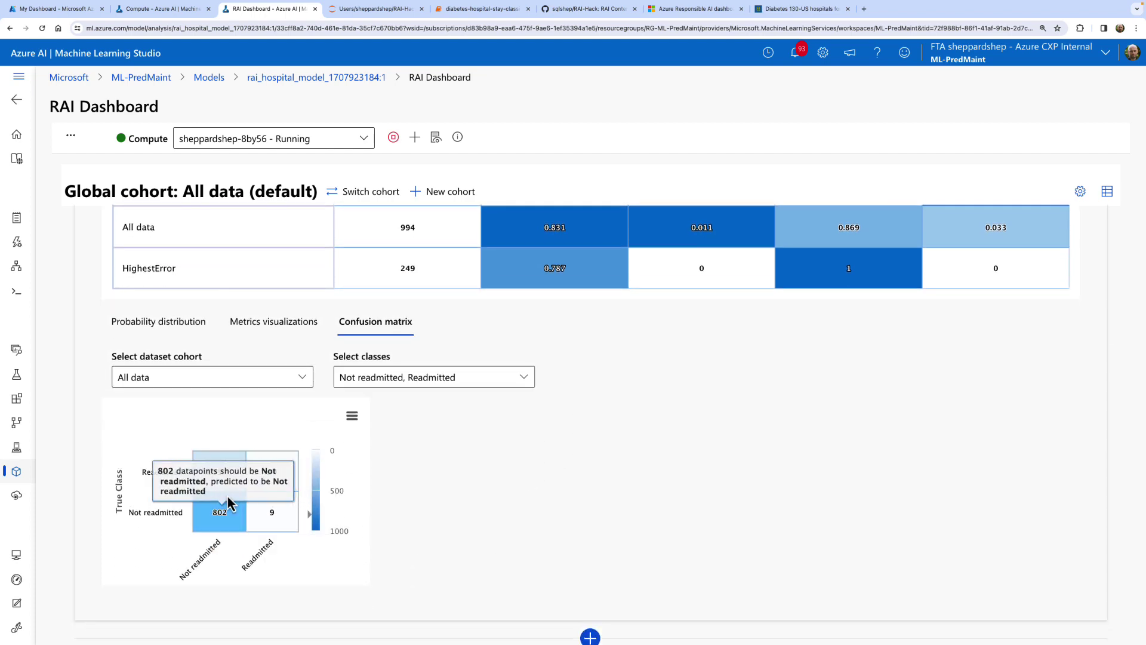
{"action": "scroll", "coordinate": [228, 500], "scroll_direction": "up", "scroll_amount": 5}
{"action": "scroll", "coordinate": [227, 497], "scroll_direction": "left", "scroll_amount": 3}
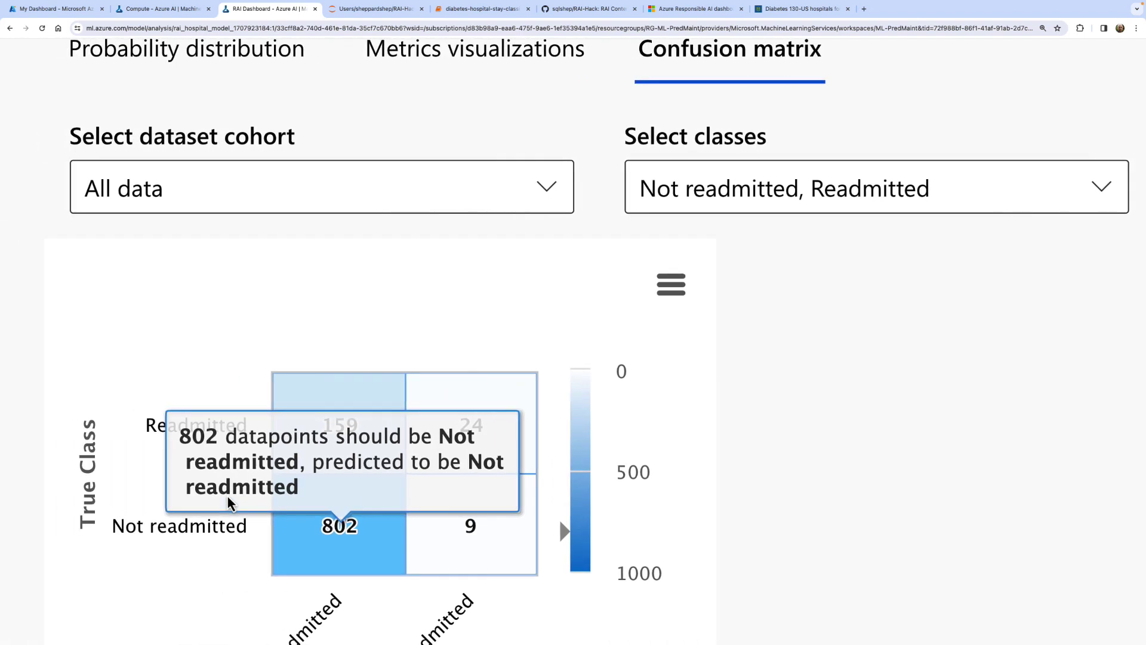
{"action": "scroll", "coordinate": [227, 497], "scroll_direction": "down", "scroll_amount": 2}
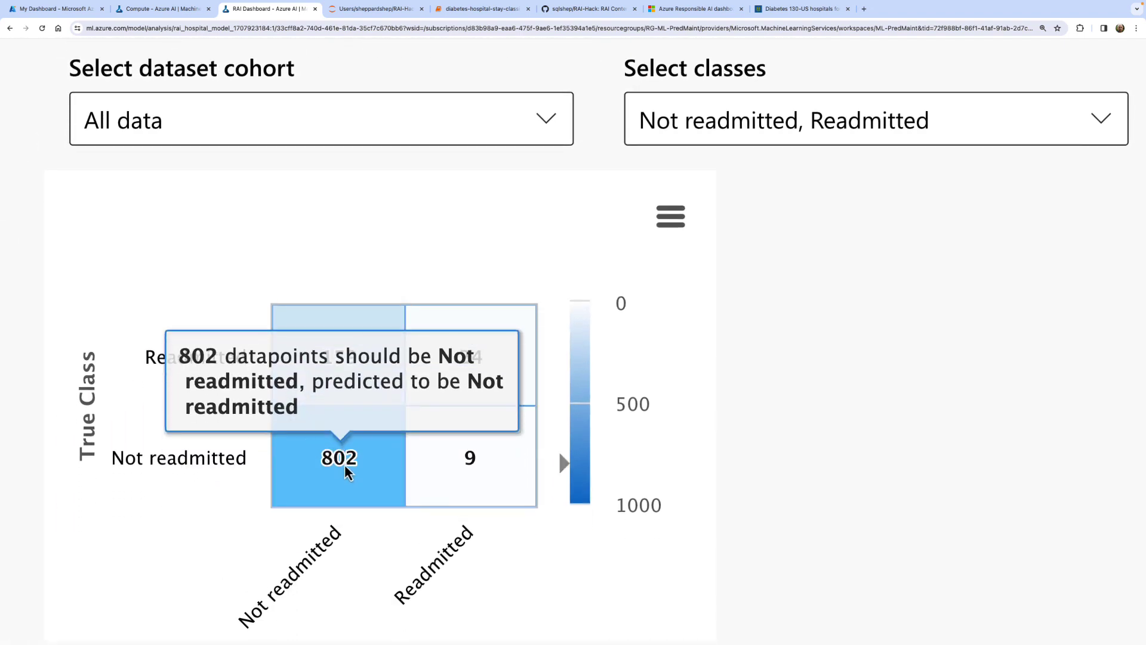
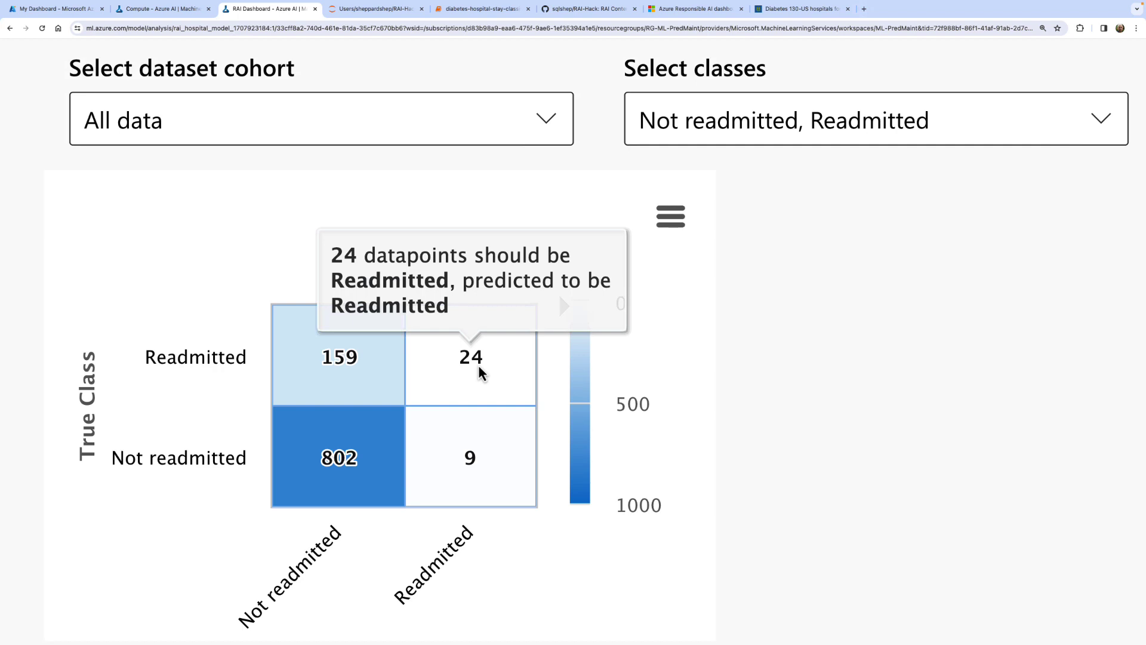
{"action": "mouse_move", "coordinate": [341, 456]}
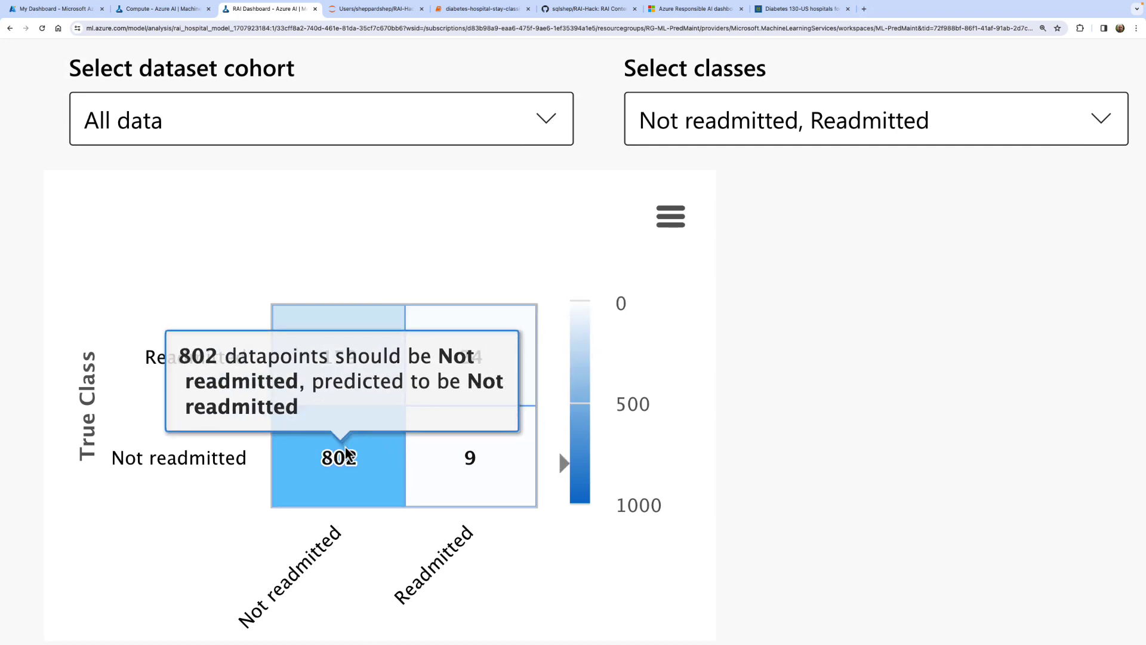
Add F1 score to the metrics shown in the dataset cohorts comparison table.
{"action": "mouse_move", "coordinate": [466, 390]}
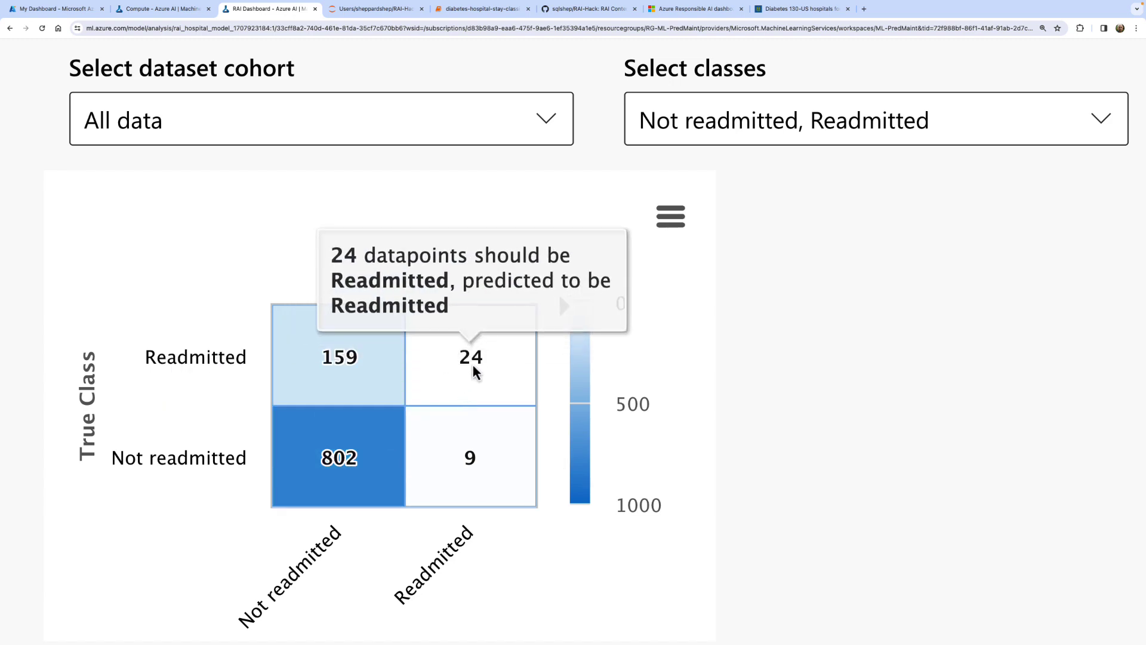
{"action": "mouse_move", "coordinate": [361, 438]}
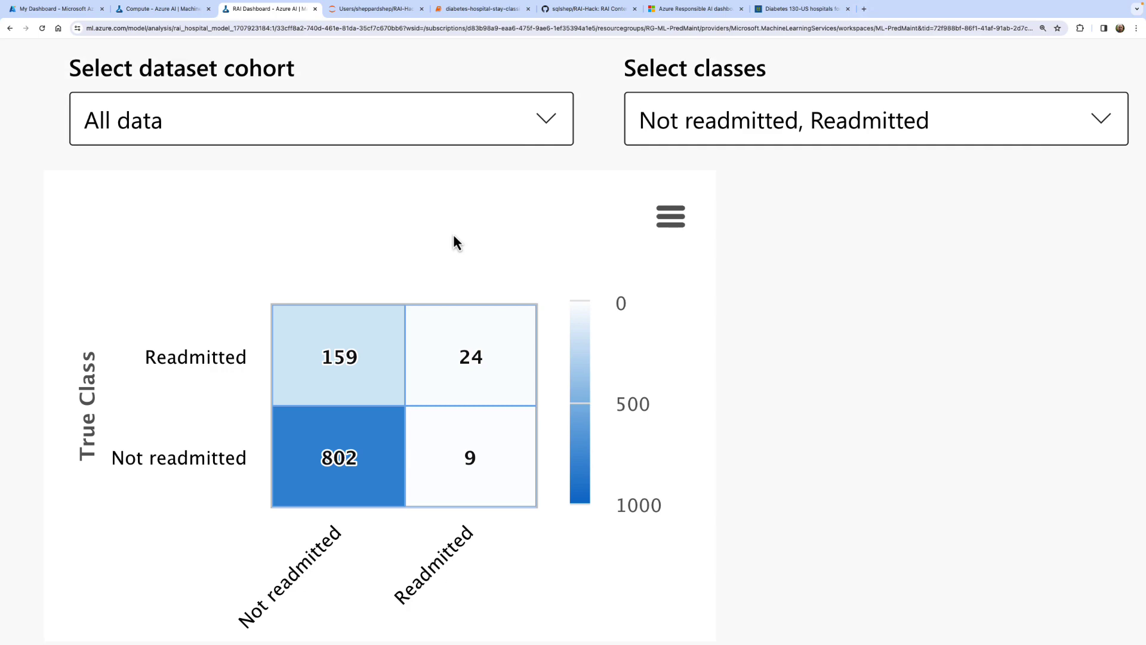
{"action": "key", "text": "ctrl+minus"}
{"action": "key", "text": "ctrl+minus"}
{"action": "key", "text": "ctrl+minus"}
{"action": "key", "text": "ctrl+minus"}
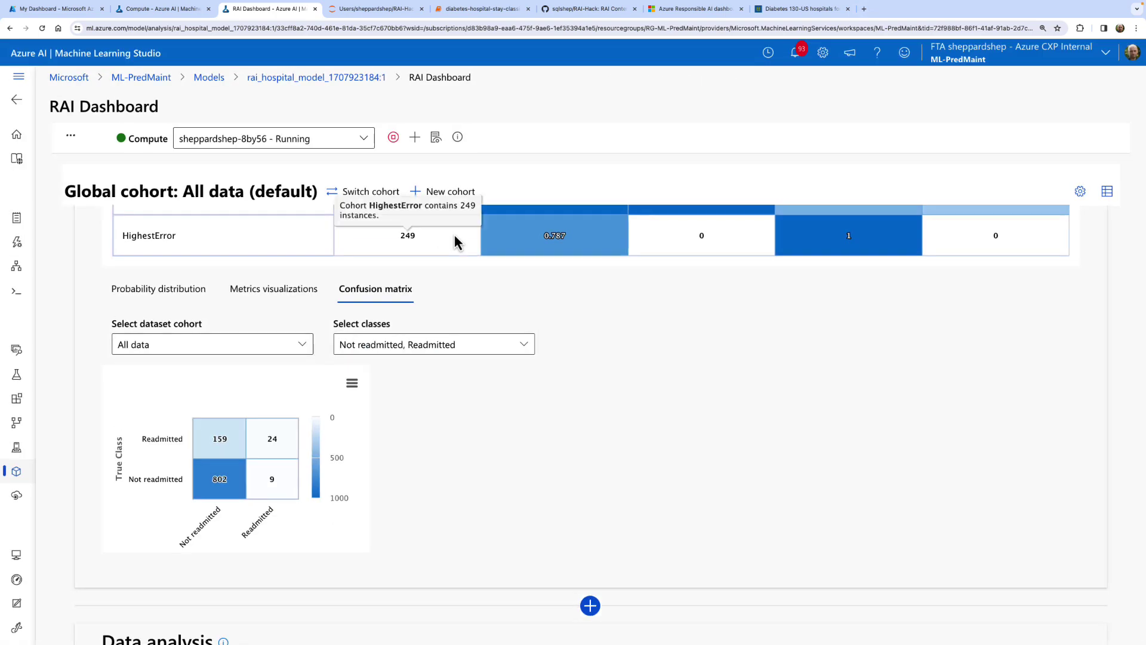
{"action": "scroll", "coordinate": [470, 311], "scroll_direction": "up", "scroll_amount": 3}
{"action": "scroll", "coordinate": [470, 319], "scroll_direction": "up", "scroll_amount": 3}
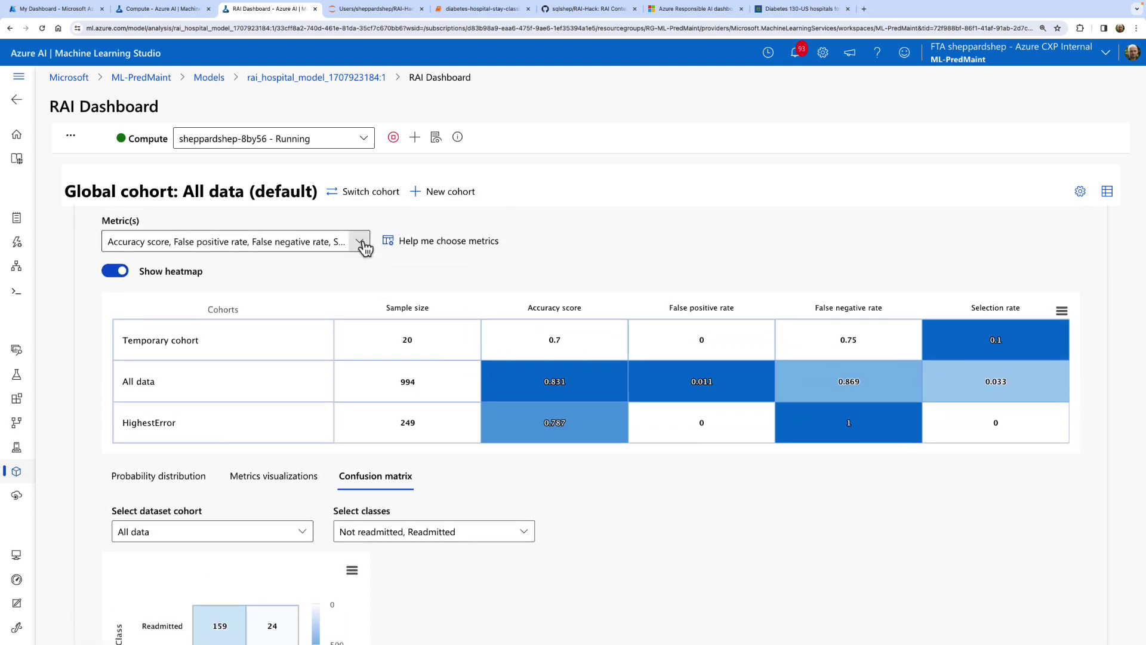
{"action": "left_click", "coordinate": [359, 242]}
{"action": "left_click", "coordinate": [115, 289]}
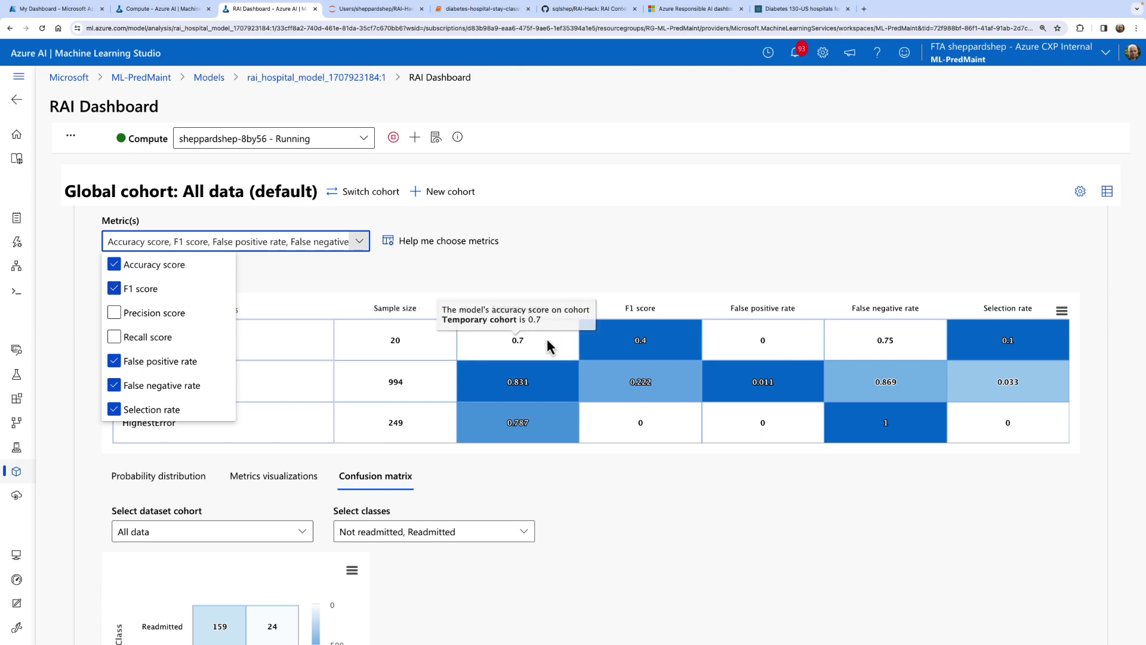
{"action": "left_click", "coordinate": [667, 489]}
{"action": "scroll", "coordinate": [666, 494], "scroll_direction": "down", "scroll_amount": 1}
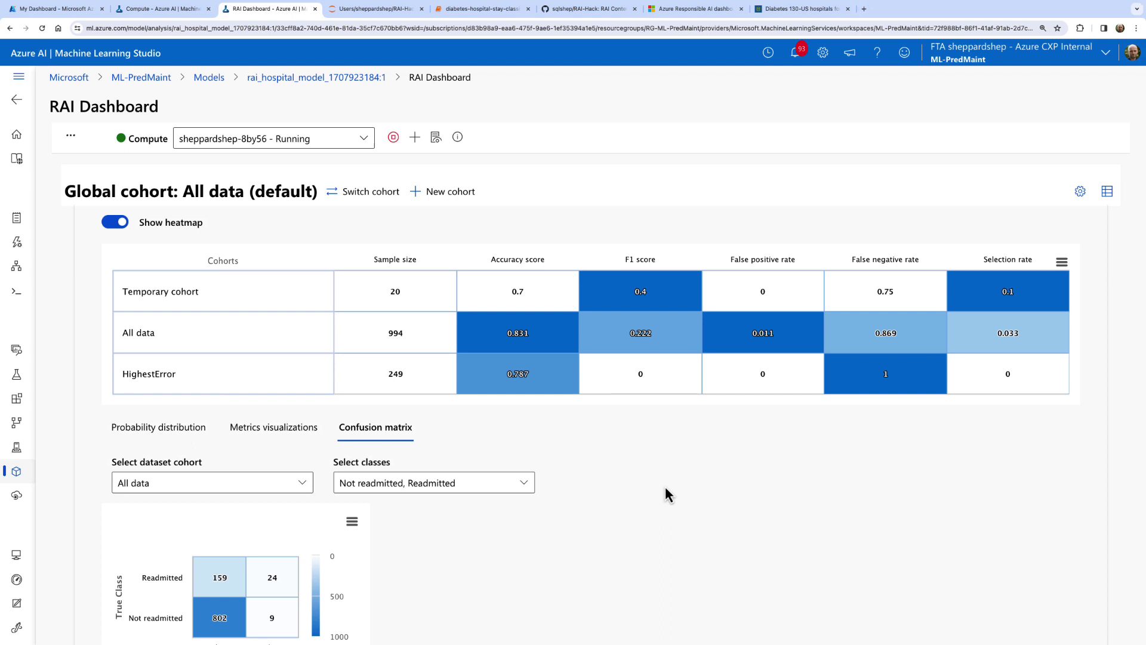
Show the confusion matrix for the HighestError cohort and compare it with the cohort metrics table.
{"action": "scroll", "coordinate": [609, 579], "scroll_direction": "down", "scroll_amount": 1}
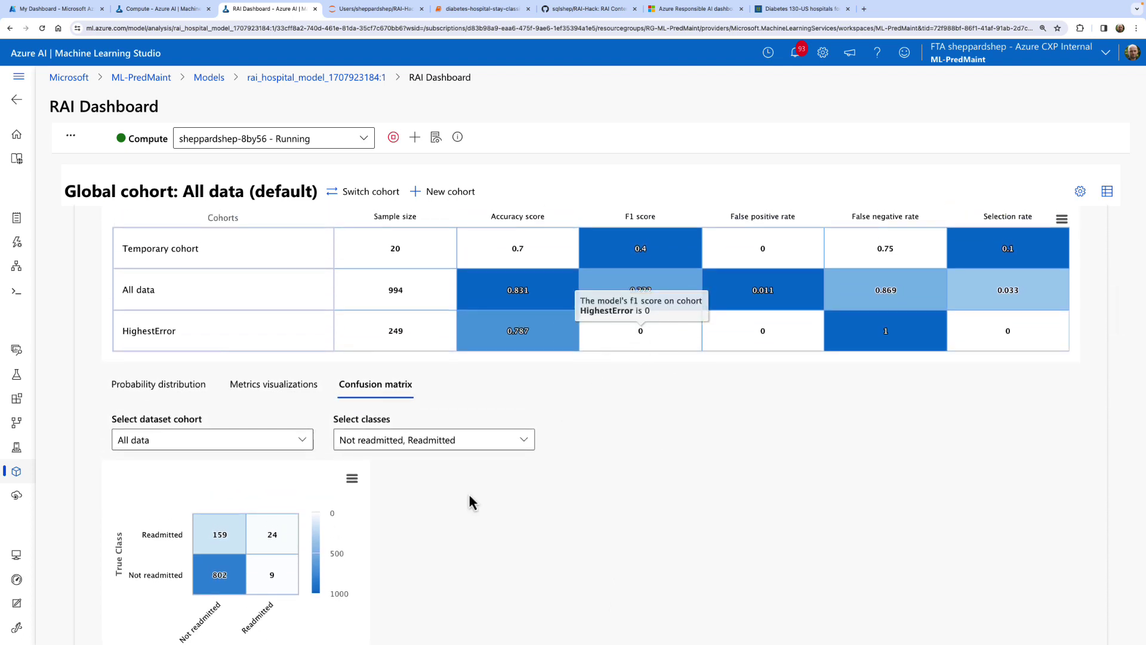
{"action": "mouse_move", "coordinate": [172, 534]}
{"action": "left_click", "coordinate": [302, 439]}
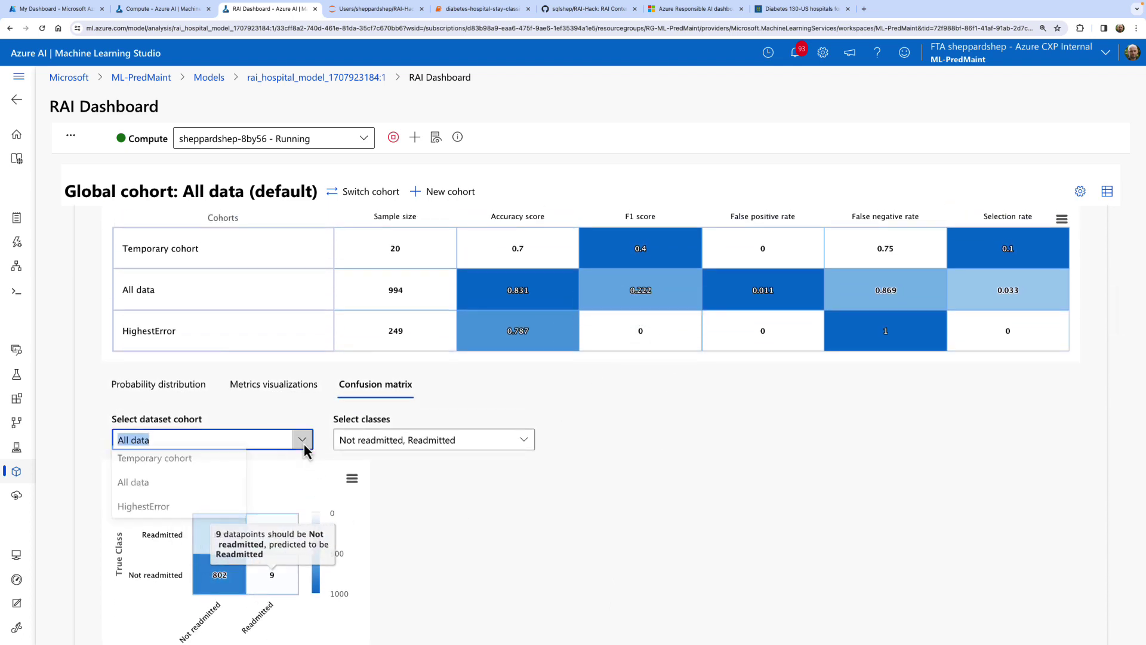
{"action": "left_click", "coordinate": [179, 511]}
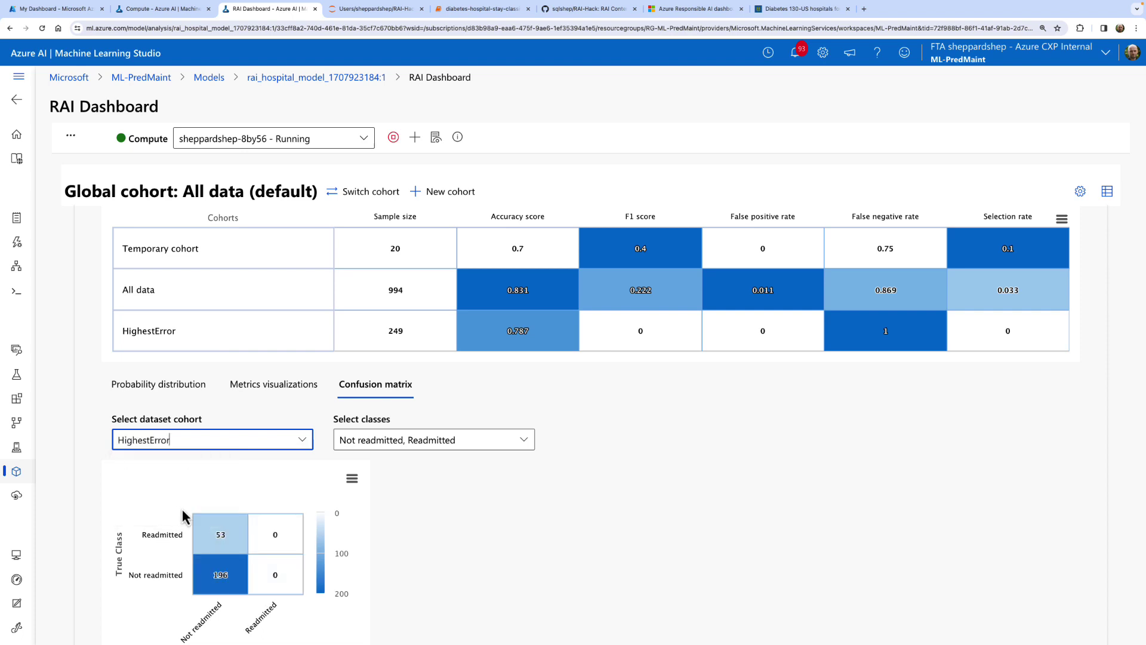
{"action": "scroll", "coordinate": [454, 575], "scroll_direction": "down", "scroll_amount": 1}
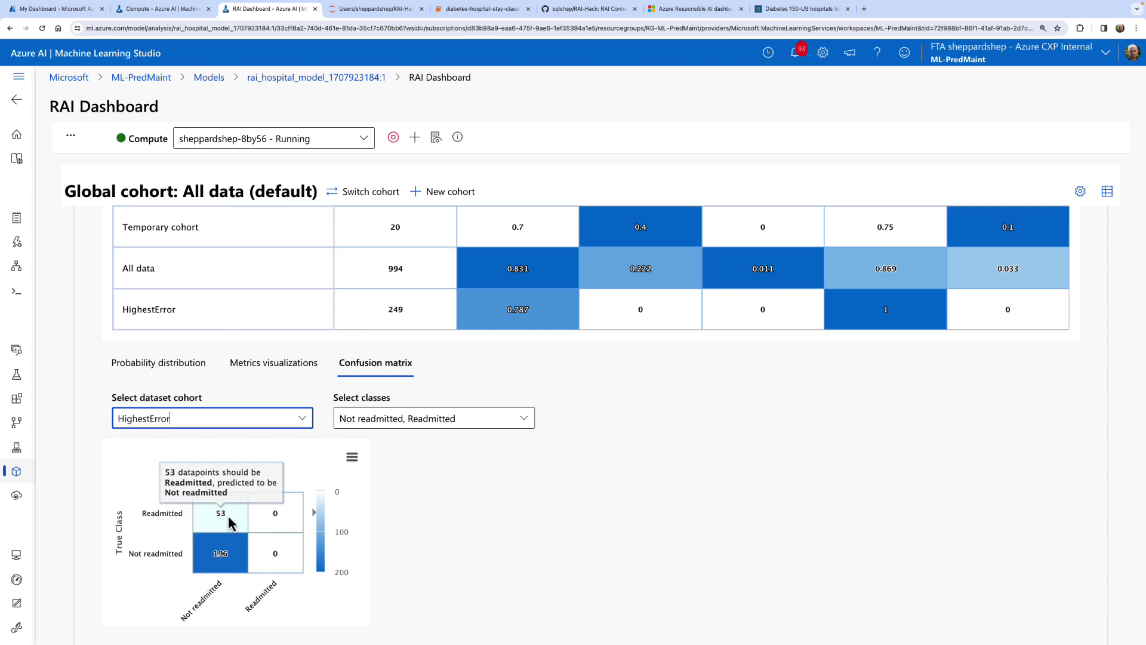
{"action": "scroll", "coordinate": [565, 535], "scroll_direction": "up", "scroll_amount": 1}
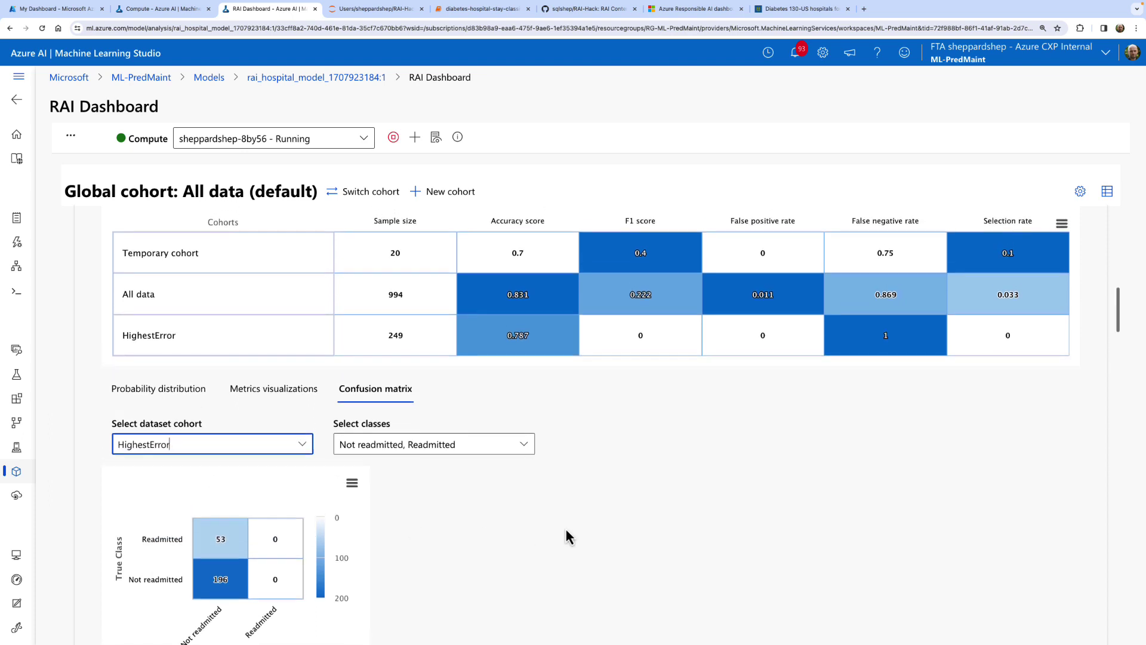
{"action": "scroll", "coordinate": [637, 523], "scroll_direction": "up", "scroll_amount": 1}
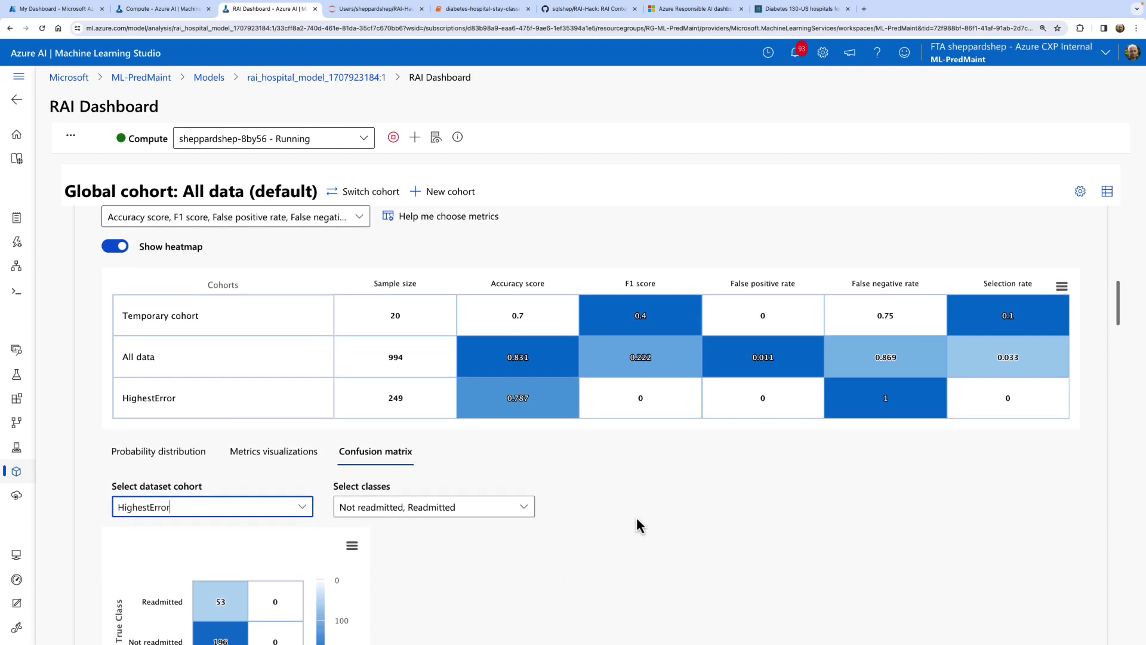
{"action": "scroll", "coordinate": [637, 518], "scroll_direction": "down", "scroll_amount": 1}
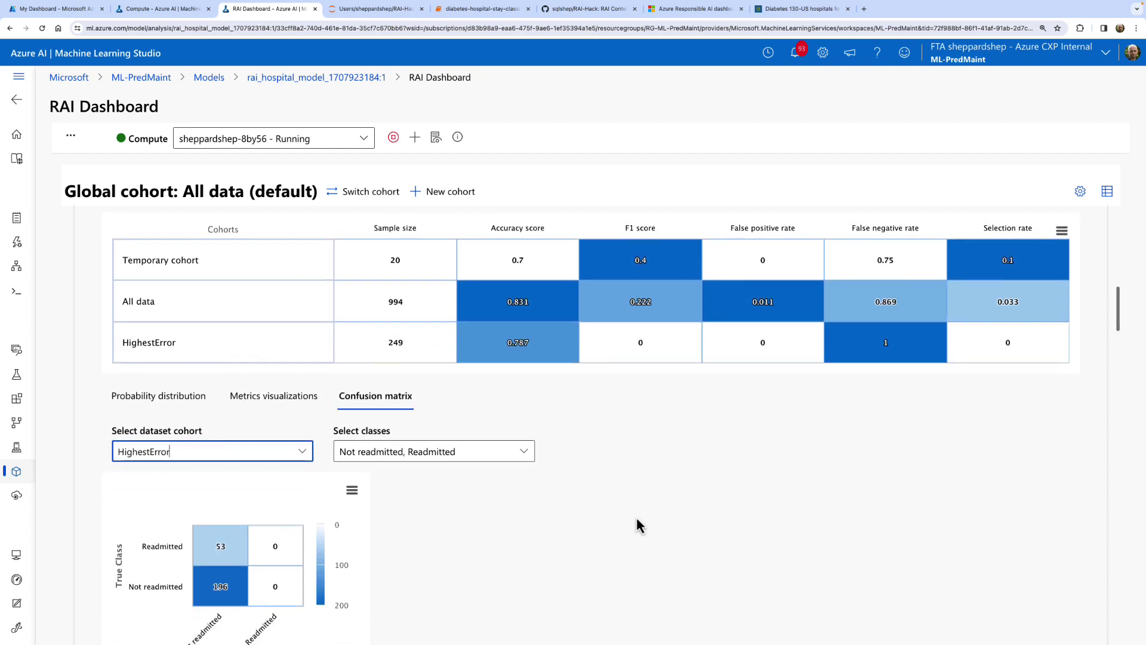
Select the 53/249 leaf node in the error tree to display its filter path.
{"action": "scroll", "coordinate": [636, 519], "scroll_direction": "up", "scroll_amount": 10}
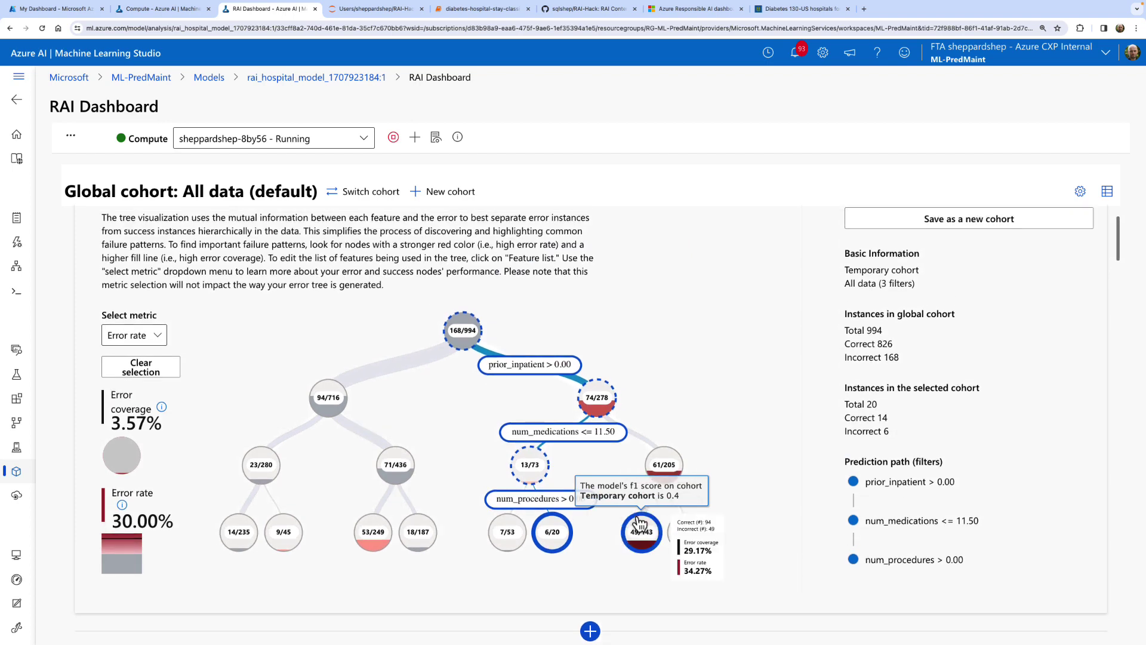
{"action": "left_click", "coordinate": [375, 544]}
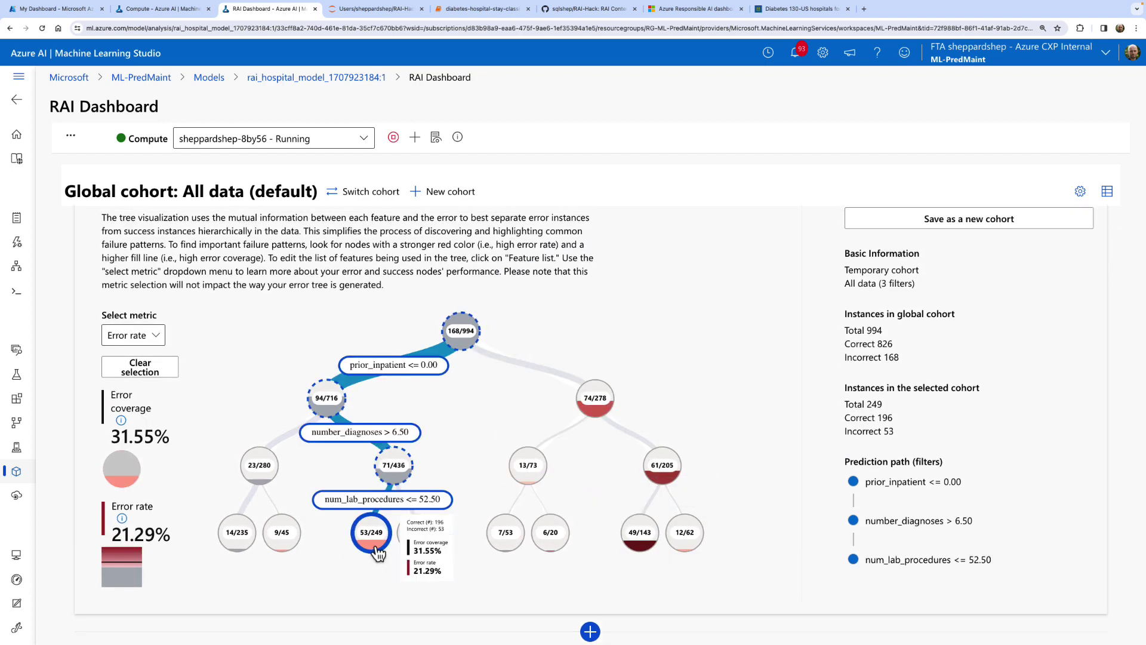
{"action": "scroll", "coordinate": [404, 395], "scroll_direction": "up", "scroll_amount": 1}
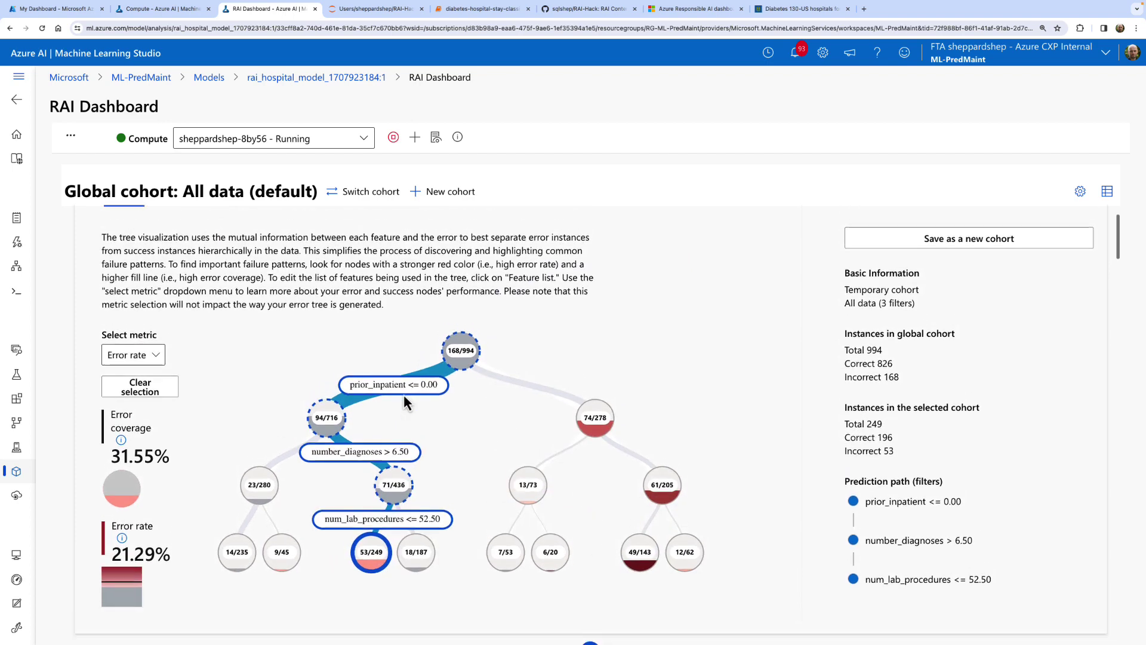
Switch the dashboard's global cohort to HighestError.
{"action": "left_click", "coordinate": [379, 194]}
{"action": "left_click", "coordinate": [425, 345]}
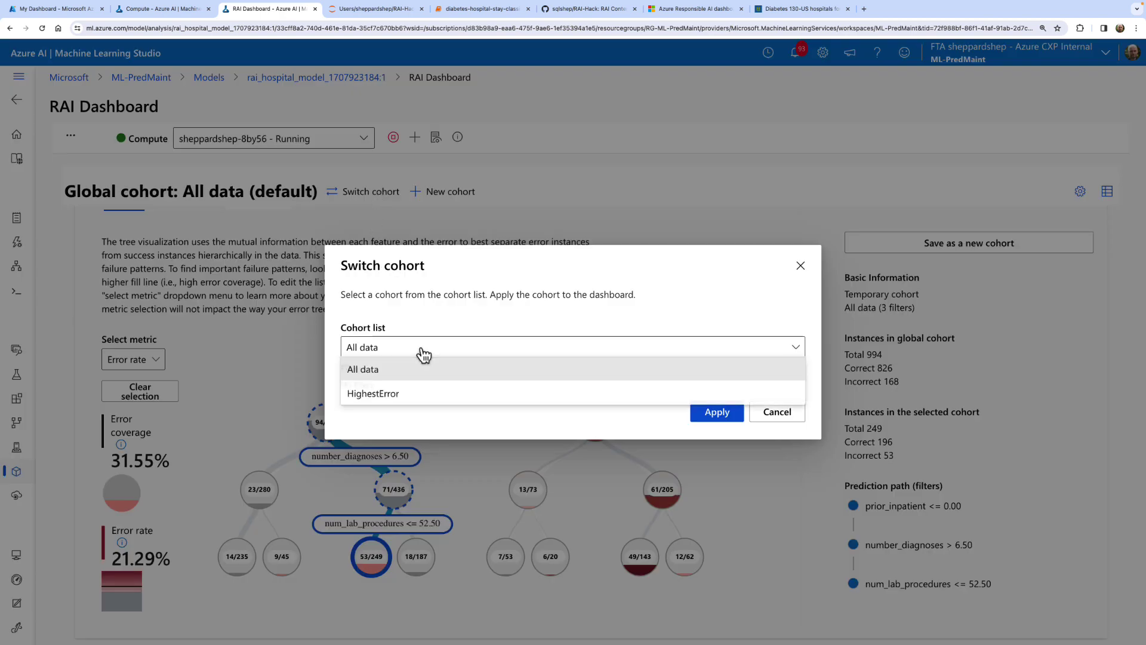
{"action": "left_click", "coordinate": [405, 397]}
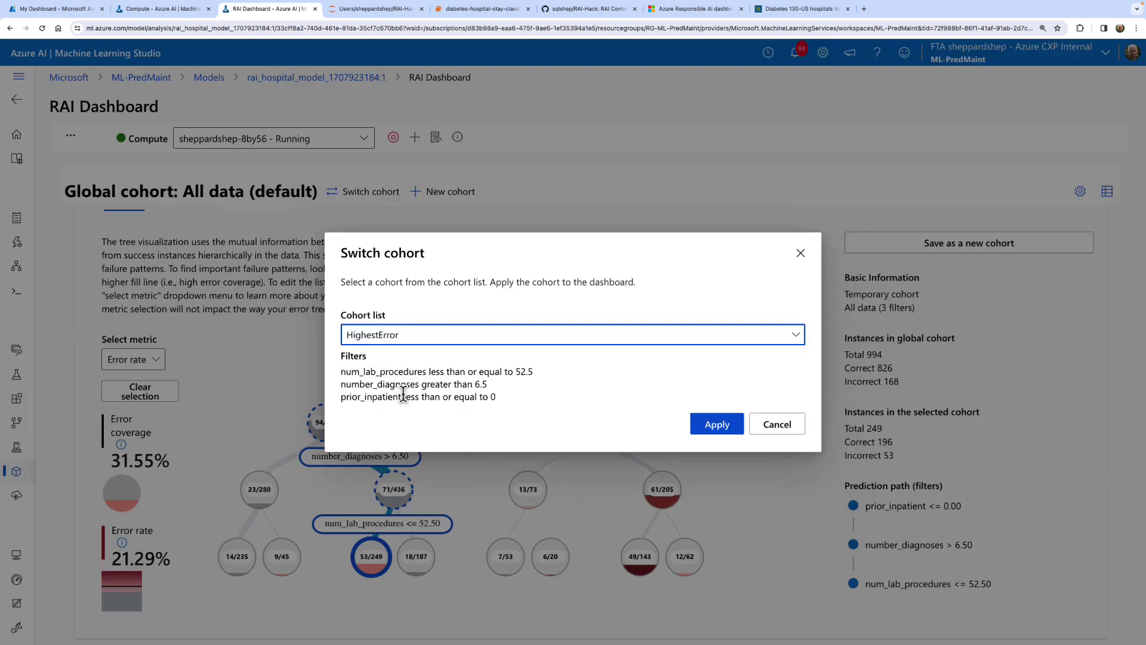
{"action": "left_click", "coordinate": [716, 424]}
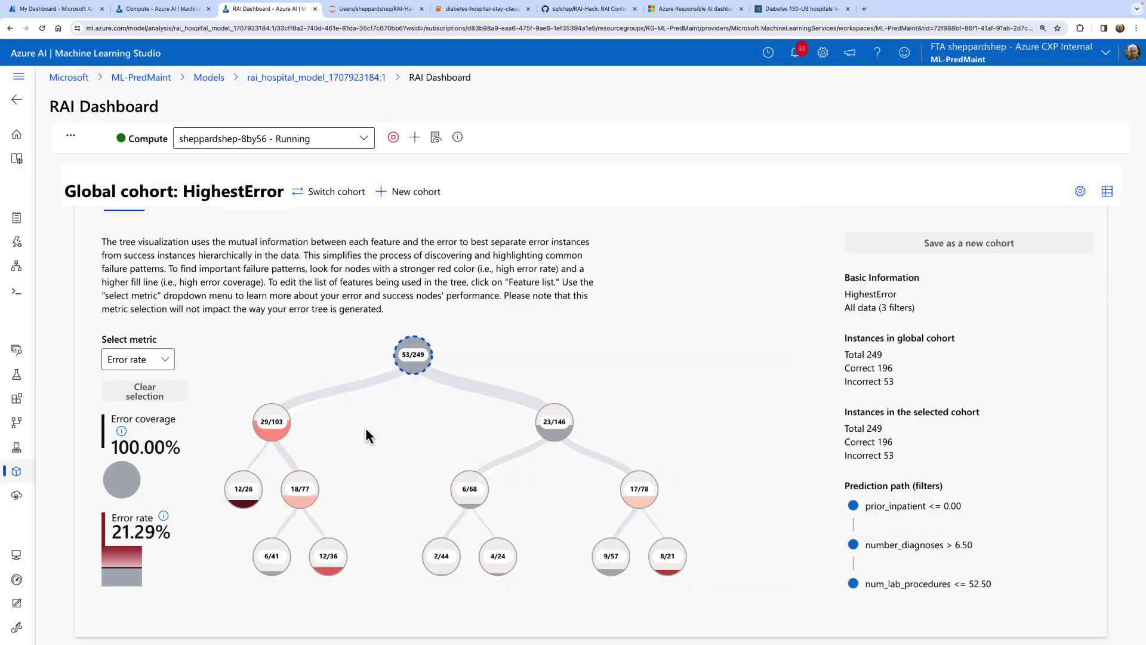
Select the root node of the HighestError error tree and review the cohort metrics in the model overview.
{"action": "left_click", "coordinate": [413, 355]}
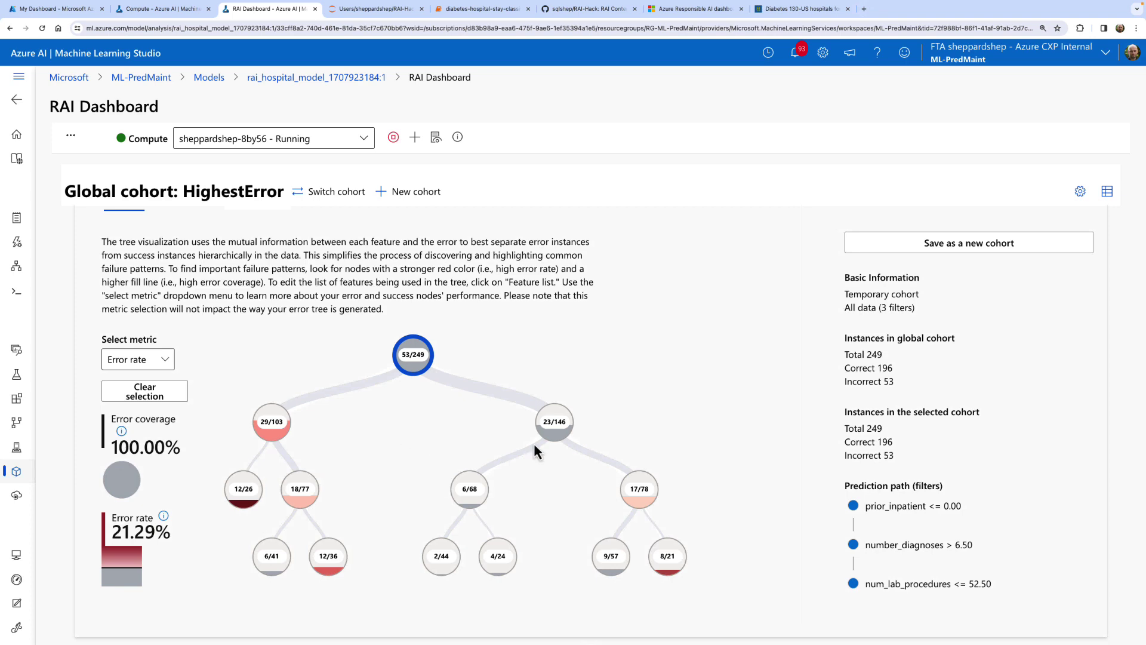
{"action": "scroll", "coordinate": [772, 500], "scroll_direction": "down", "scroll_amount": 6}
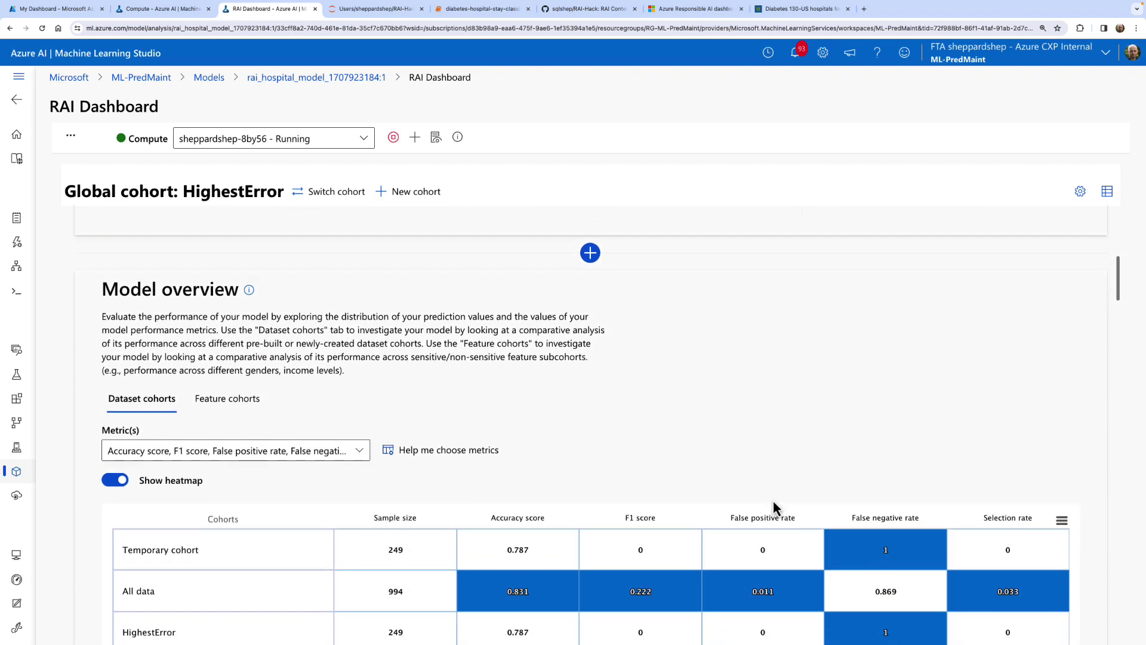
{"action": "scroll", "coordinate": [723, 448], "scroll_direction": "down", "scroll_amount": 1}
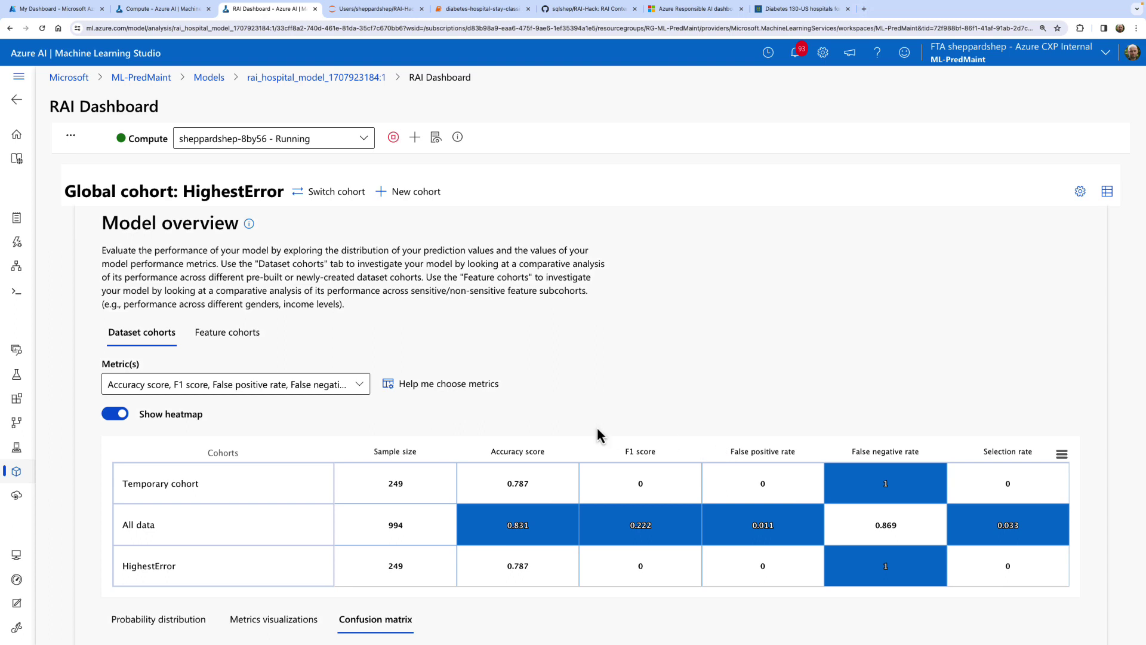
{"action": "scroll", "coordinate": [651, 375], "scroll_direction": "down", "scroll_amount": 1}
{"action": "scroll", "coordinate": [646, 370], "scroll_direction": "down", "scroll_amount": 2}
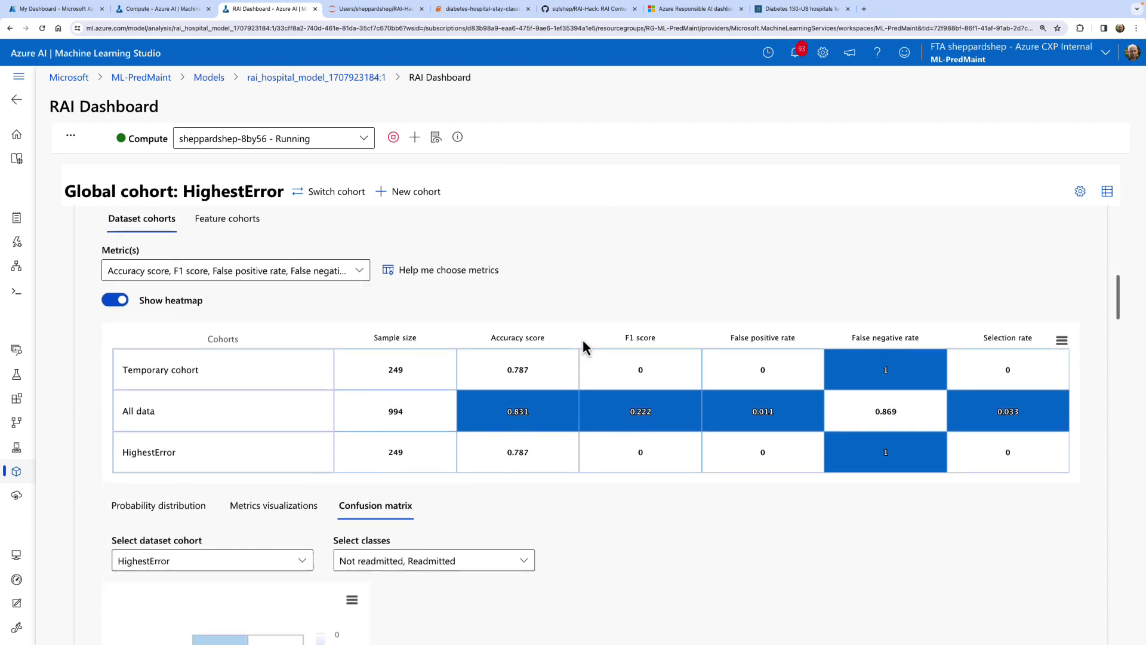
Show the confusion matrix for the Temporary cohort and change its dataset cohort to All data.
{"action": "scroll", "coordinate": [574, 519], "scroll_direction": "down", "scroll_amount": 3}
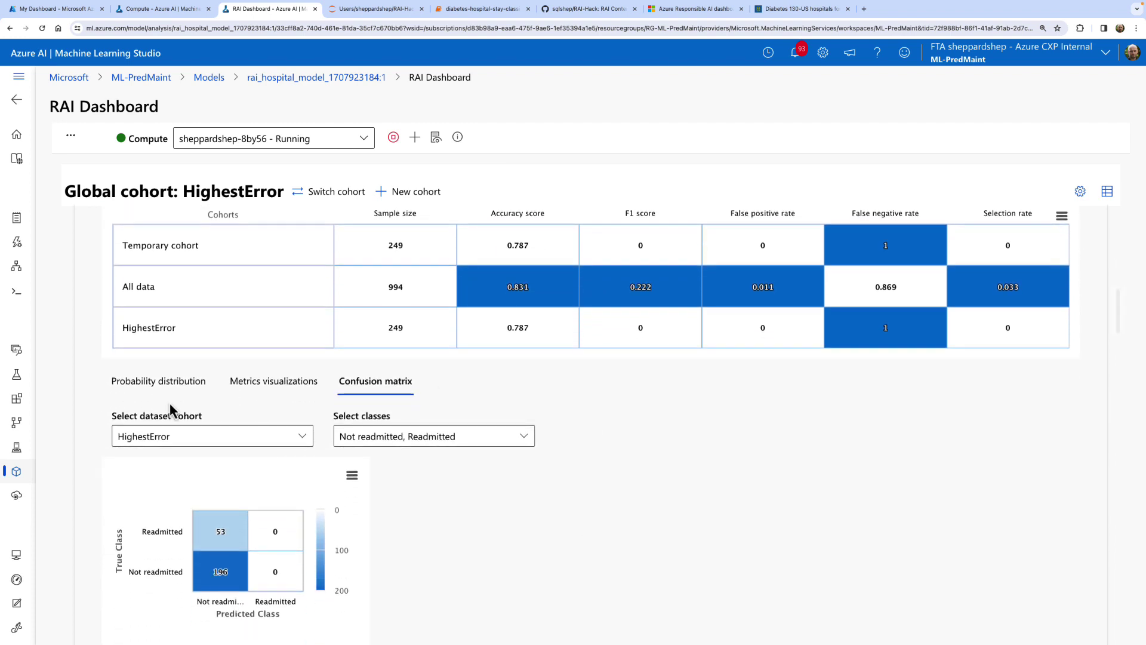
{"action": "left_click", "coordinate": [305, 439]}
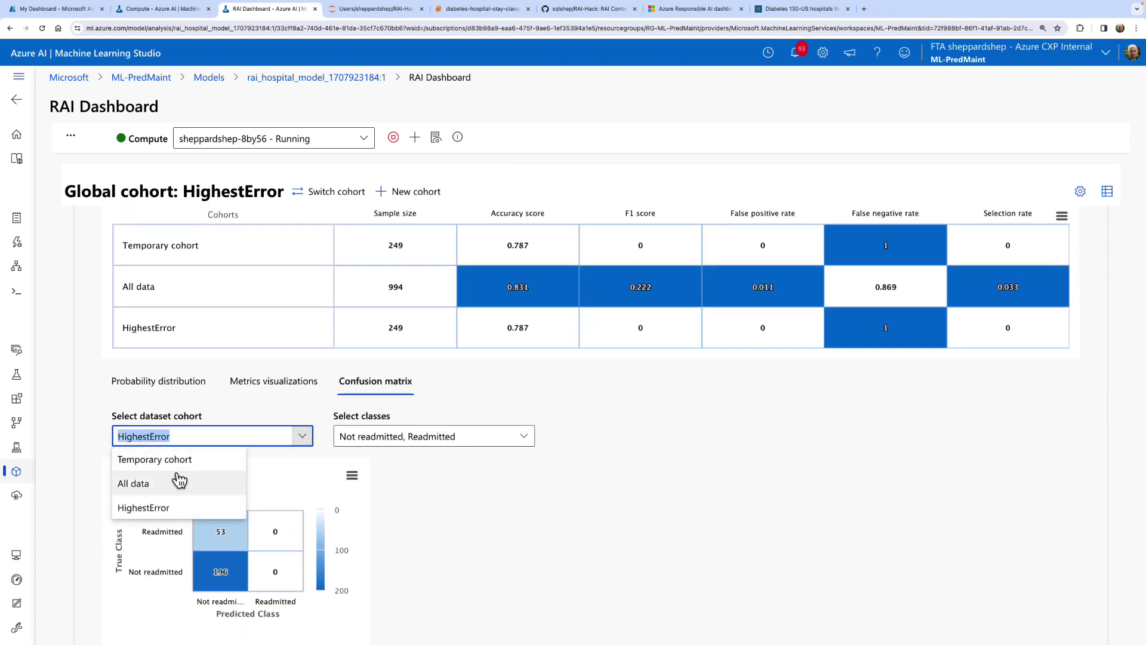
{"action": "left_click", "coordinate": [181, 465]}
{"action": "left_click", "coordinate": [302, 436]}
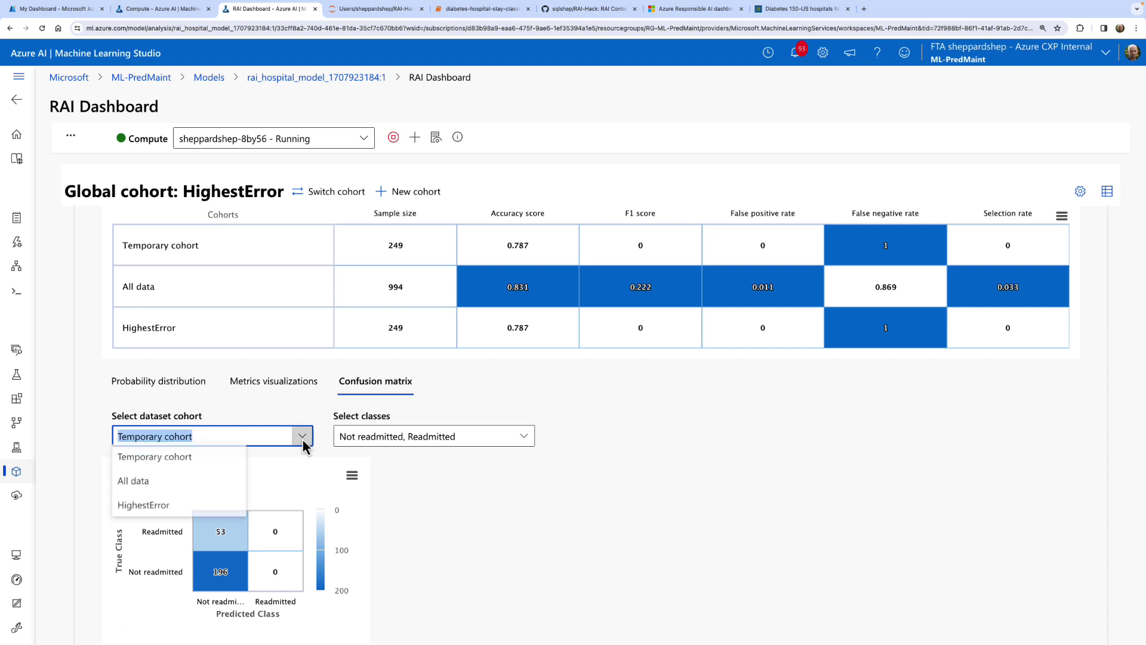
{"action": "left_click", "coordinate": [170, 485]}
Open the metrics visualization of the cohorts and chart the F1 score.
{"action": "left_click", "coordinate": [266, 382]}
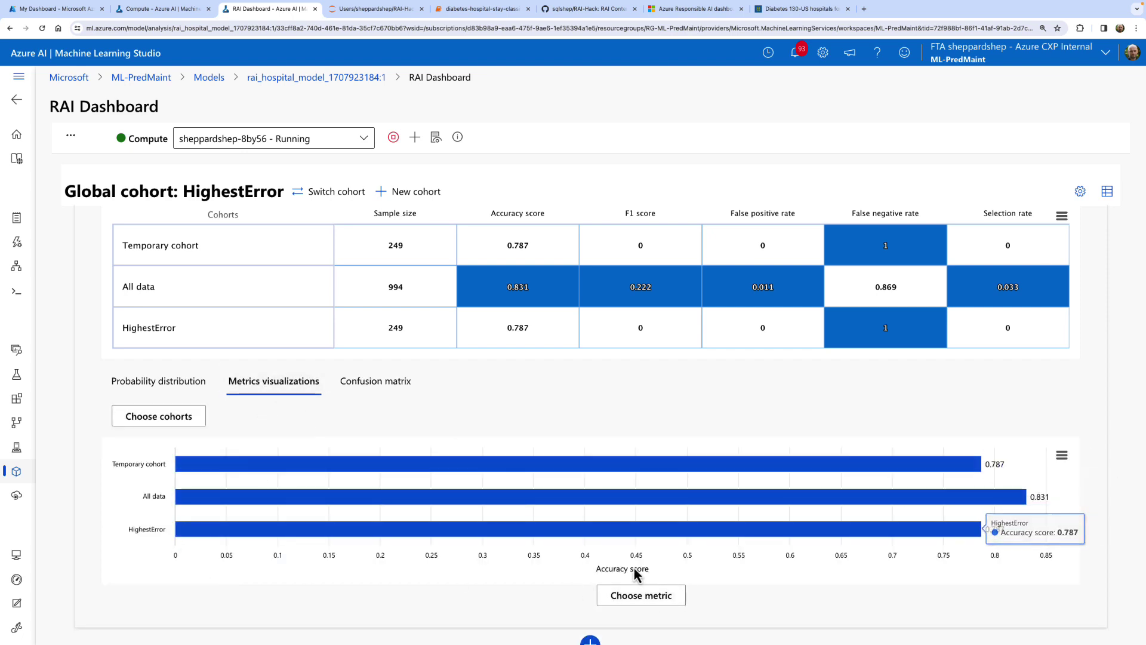
{"action": "left_click", "coordinate": [659, 602]}
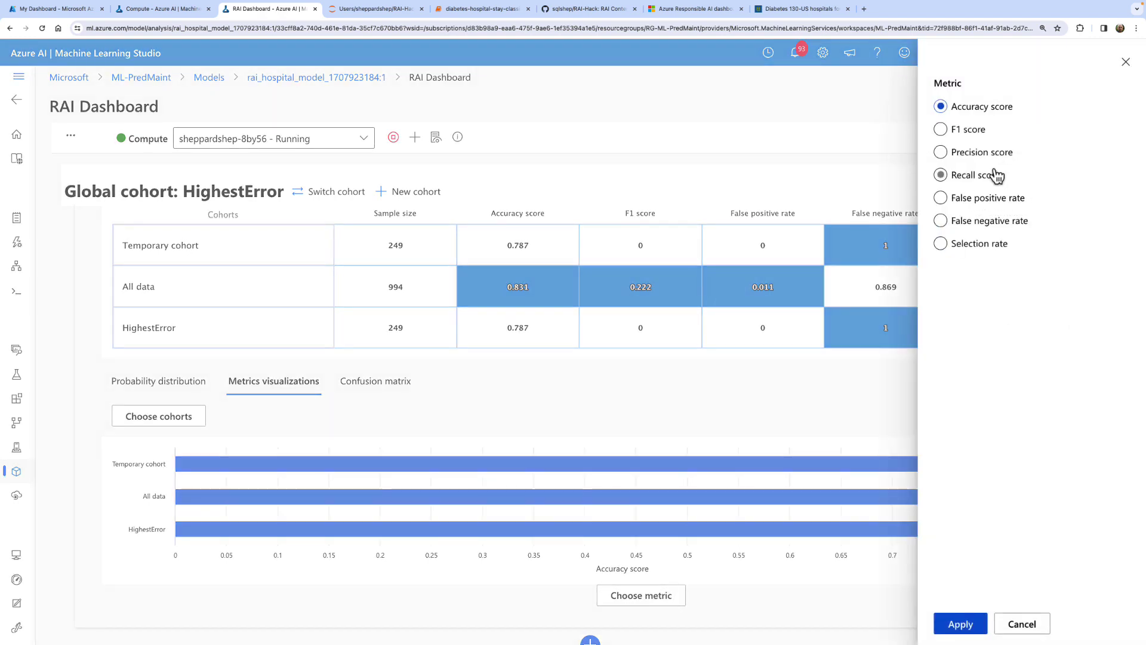
{"action": "left_click", "coordinate": [958, 623]}
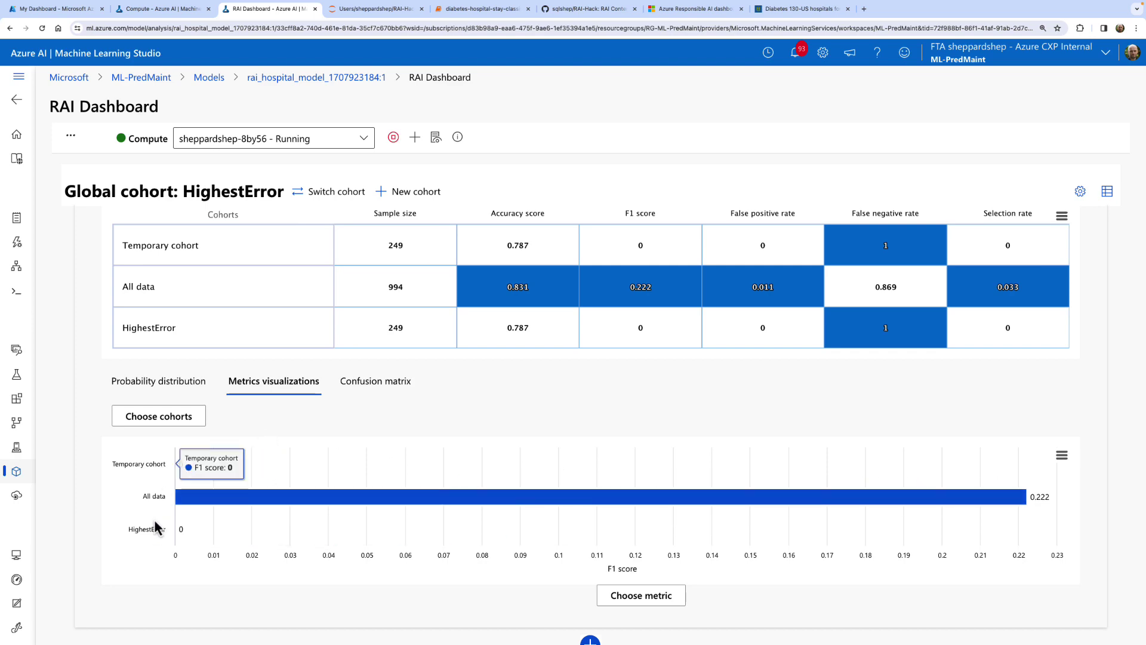
Switch the dashboard's global cohort back to All data.
{"action": "scroll", "coordinate": [348, 399], "scroll_direction": "up", "scroll_amount": 7}
{"action": "scroll", "coordinate": [349, 402], "scroll_direction": "up", "scroll_amount": 3}
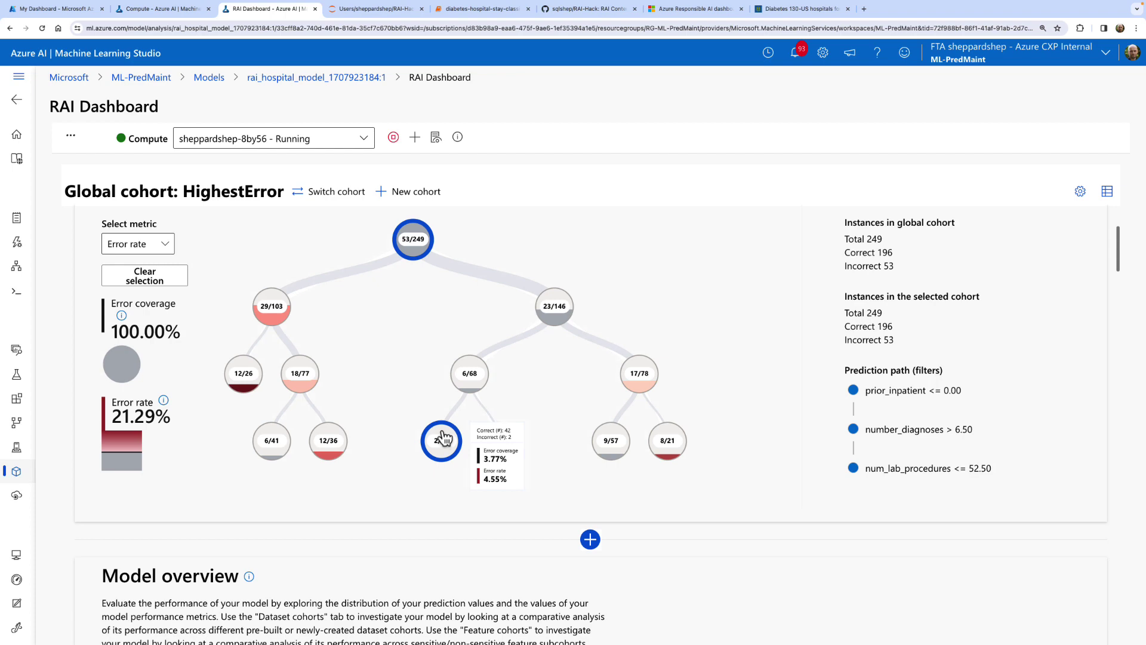
{"action": "left_click", "coordinate": [332, 190]}
{"action": "left_click", "coordinate": [398, 336]}
{"action": "left_click", "coordinate": [391, 360]}
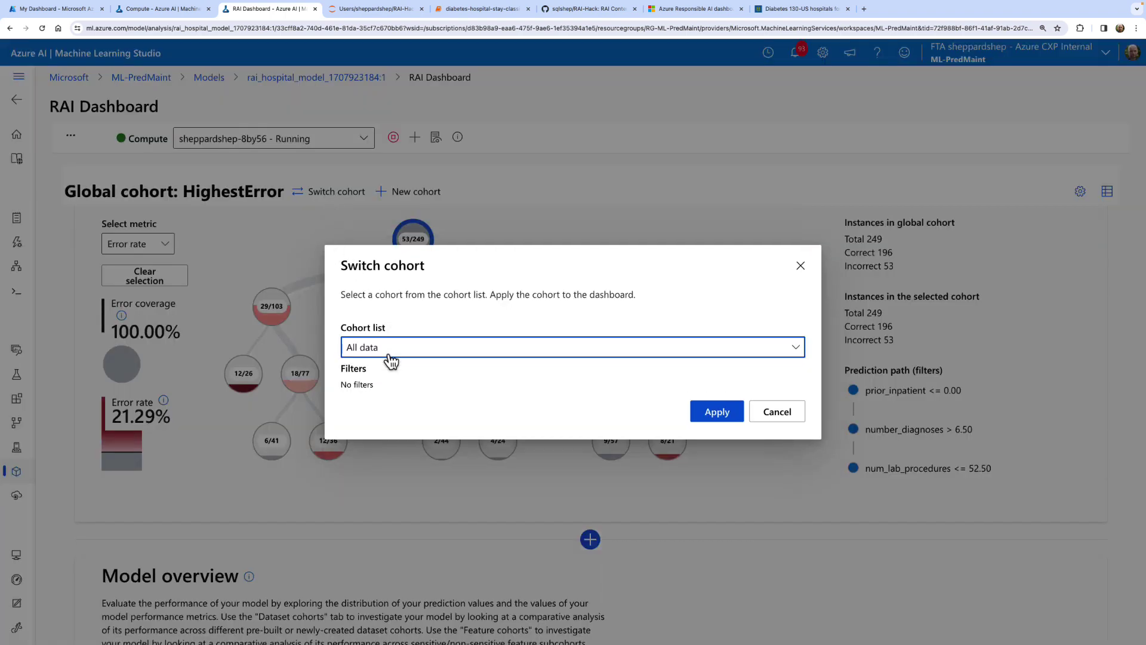
{"action": "left_click", "coordinate": [694, 412]}
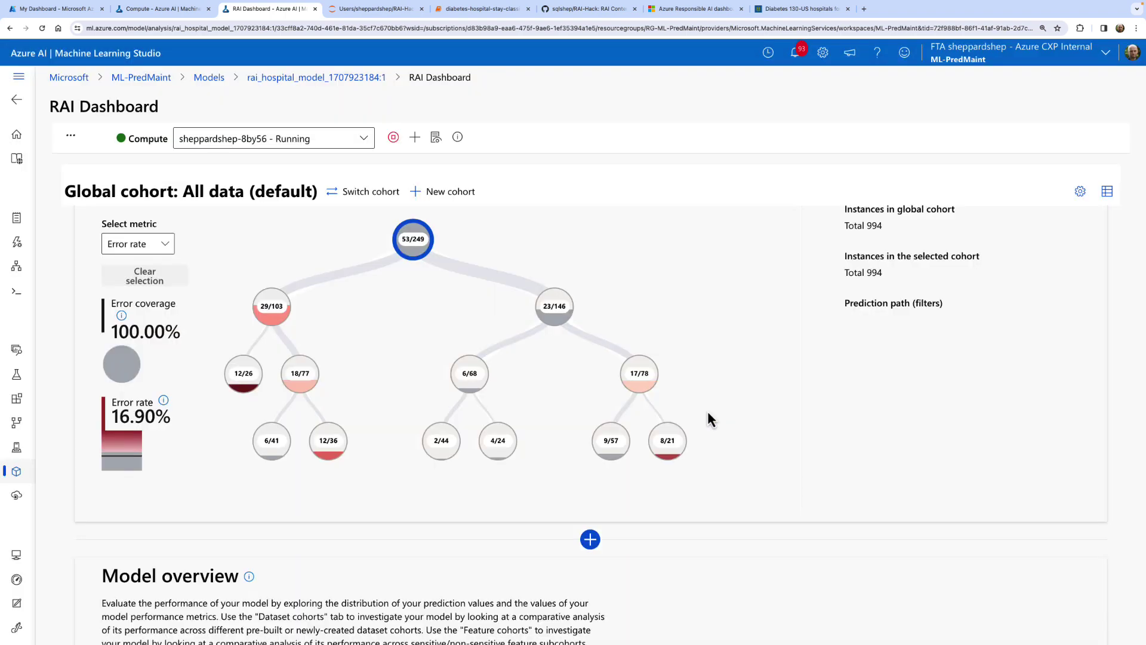
Select the 49/143 leaf node in the error tree and compare its metrics with the other cohorts in the model overview.
{"action": "left_click", "coordinate": [652, 459]}
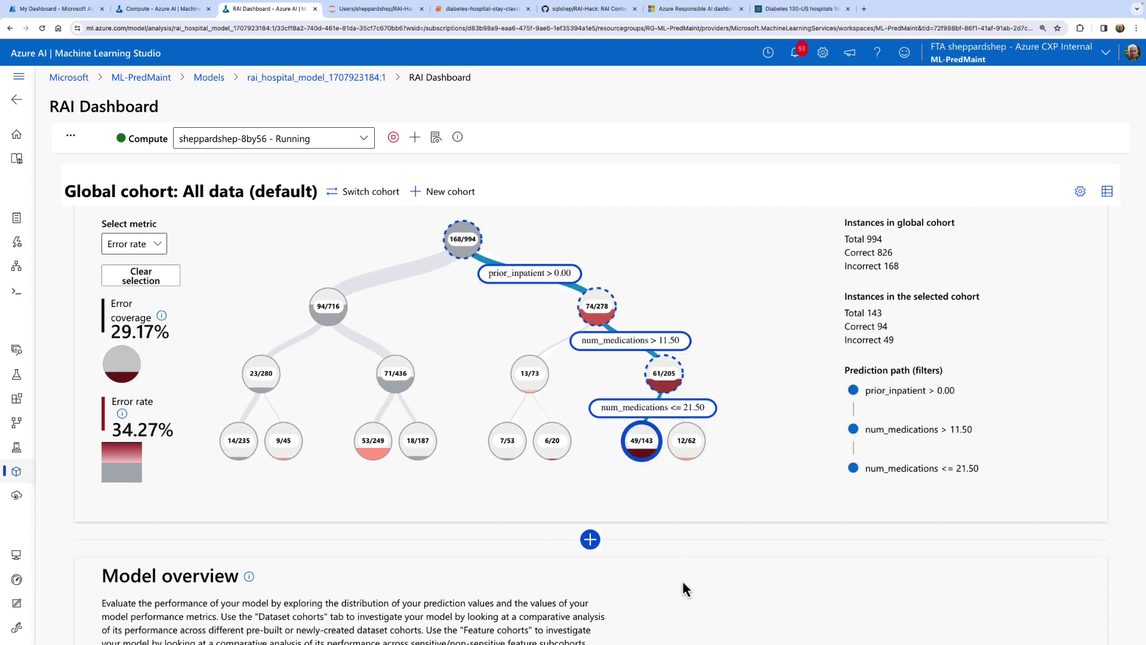
{"action": "scroll", "coordinate": [682, 585], "scroll_direction": "down", "scroll_amount": 6}
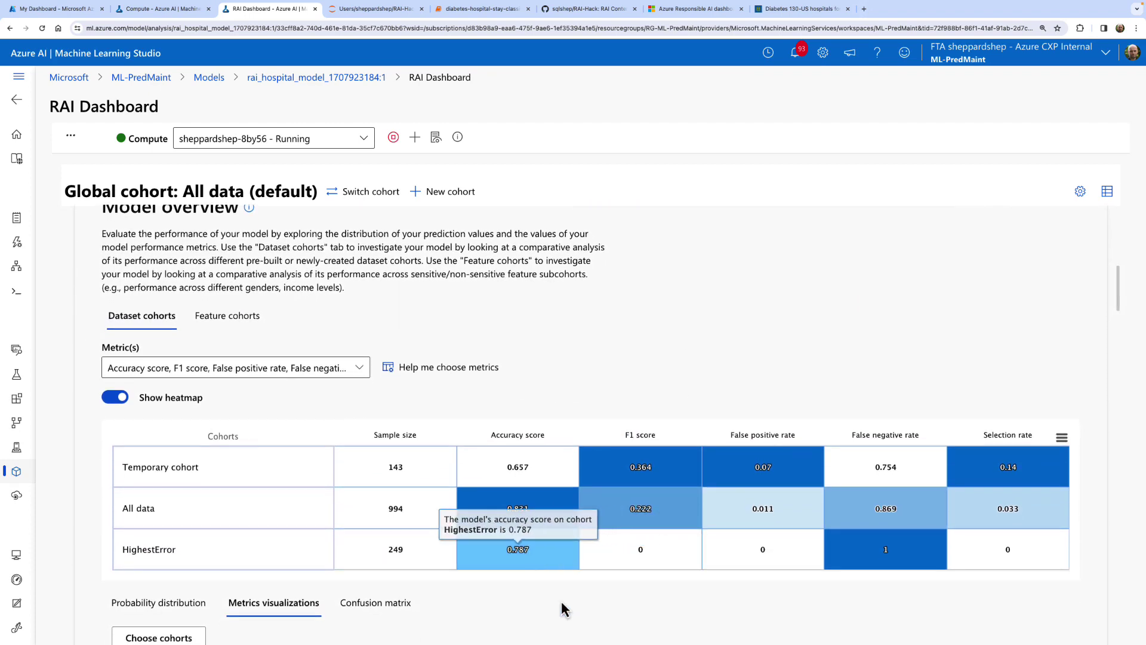
{"action": "scroll", "coordinate": [561, 607], "scroll_direction": "down", "scroll_amount": 2}
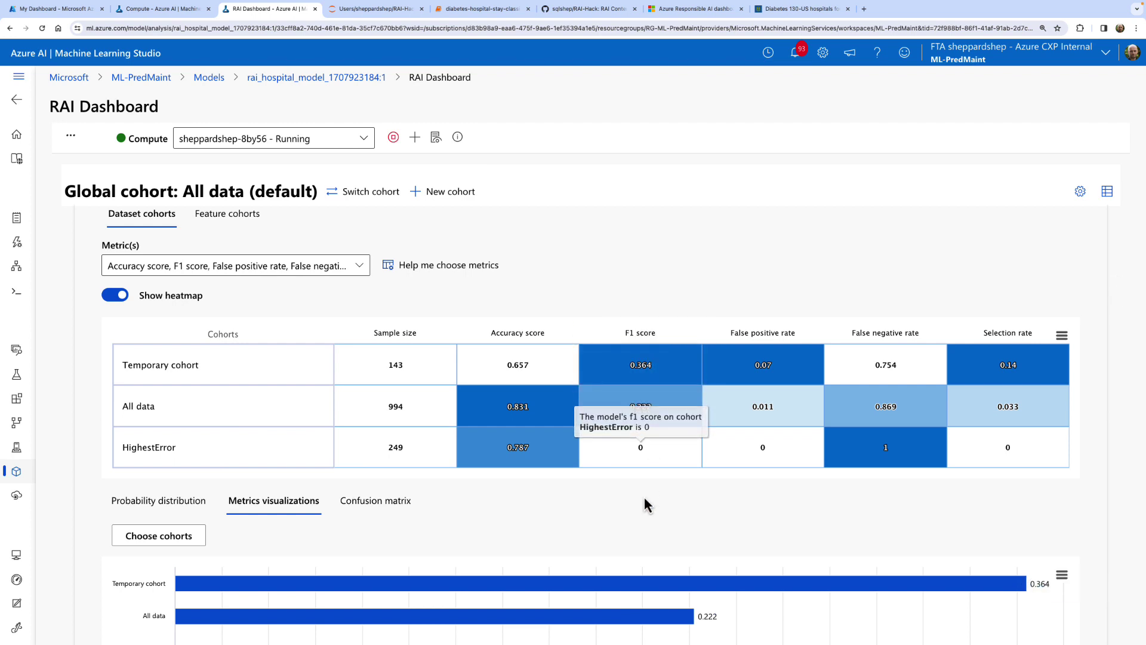
Show the cohorts' probability distribution and change its label to Probability : Readmitted.
{"action": "scroll", "coordinate": [646, 501], "scroll_direction": "down", "scroll_amount": 2}
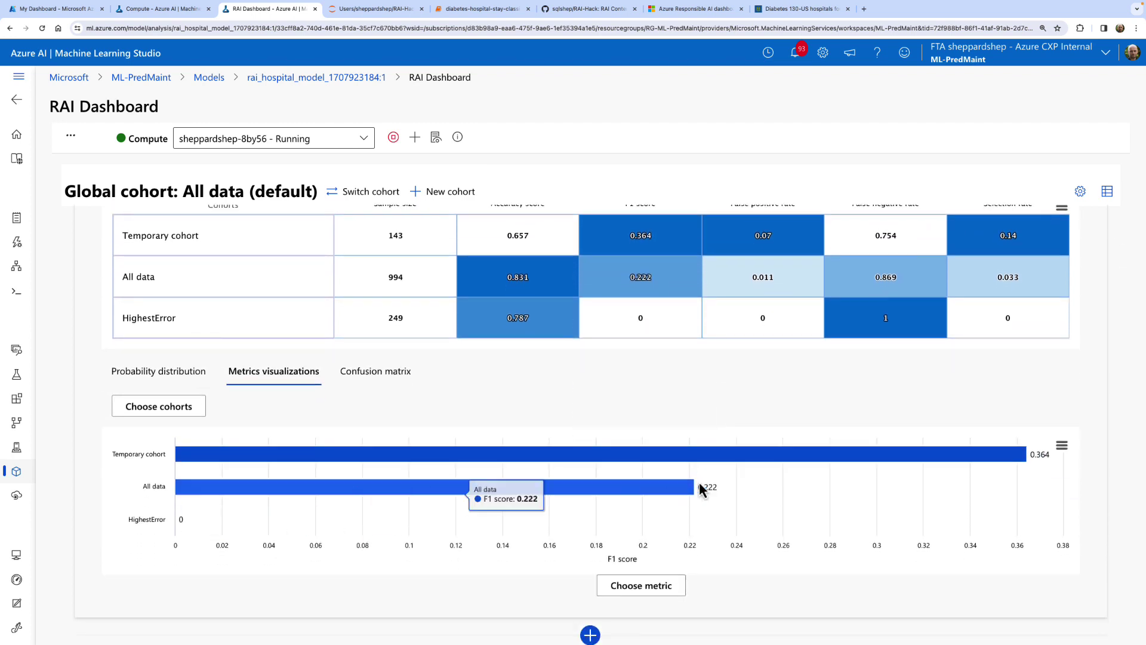
{"action": "left_click", "coordinate": [192, 374]}
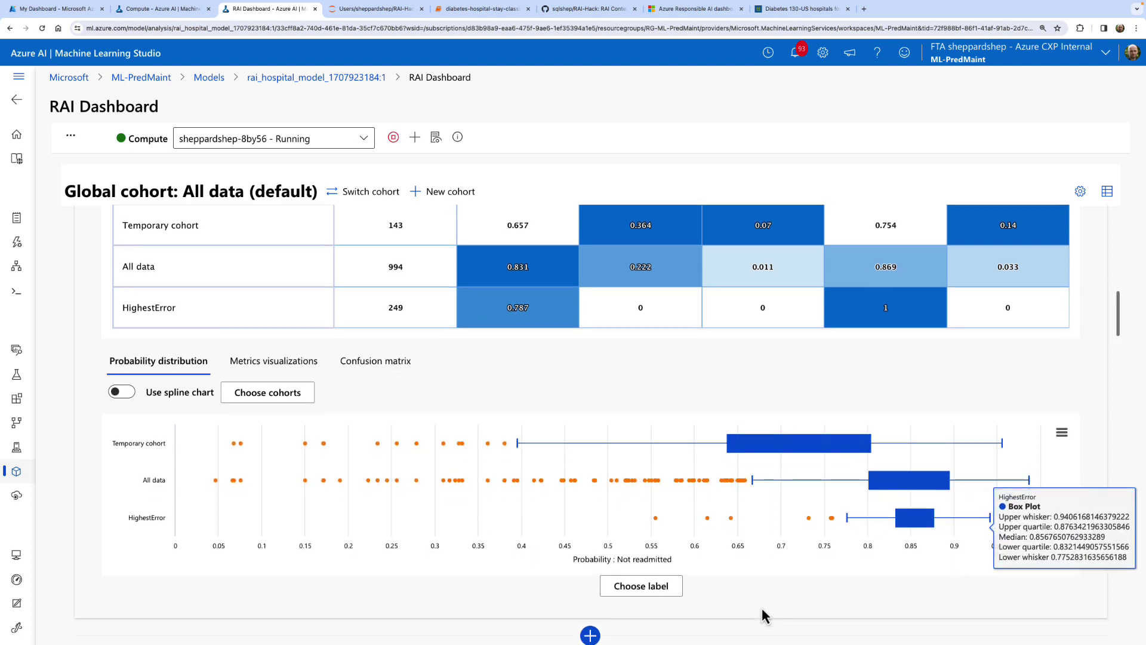
{"action": "scroll", "coordinate": [763, 614], "scroll_direction": "down", "scroll_amount": 1}
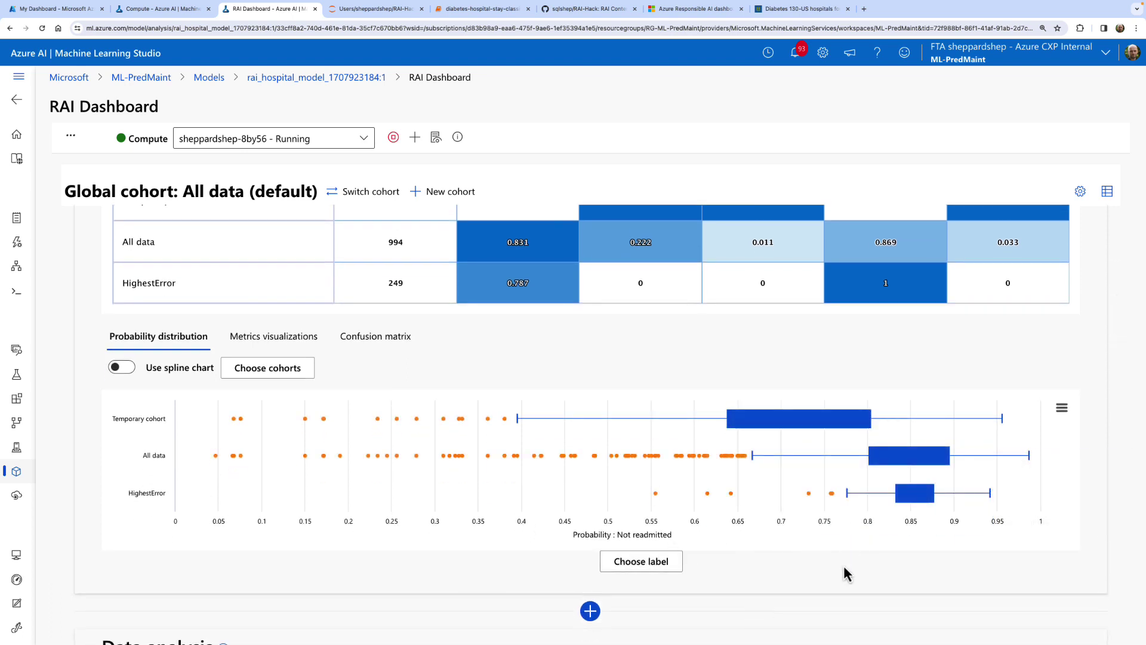
{"action": "left_click", "coordinate": [641, 562]}
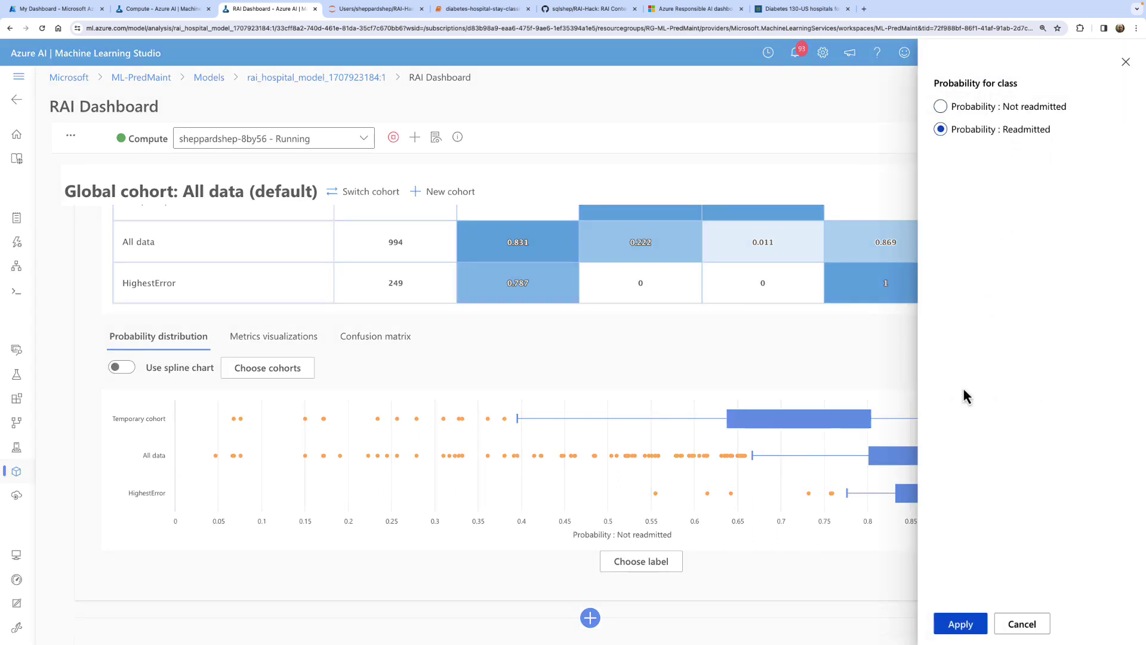
{"action": "left_click", "coordinate": [960, 624]}
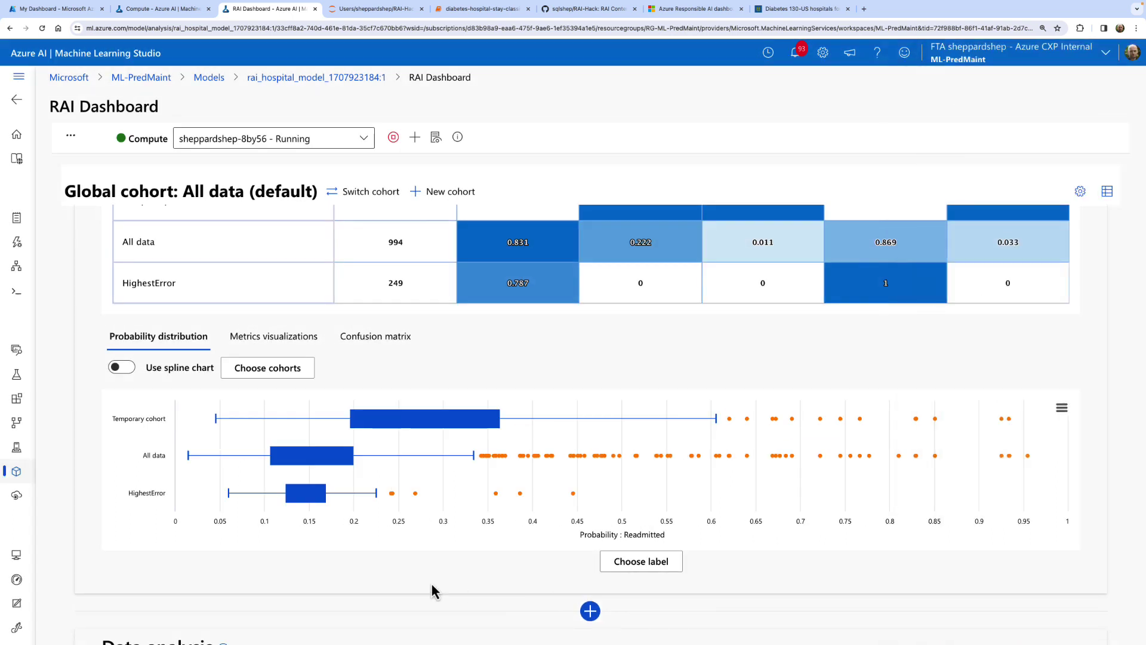
Inspect the box plot values and outliers of each cohort in the Readmitted probability distribution.
{"action": "mouse_move", "coordinate": [311, 515]}
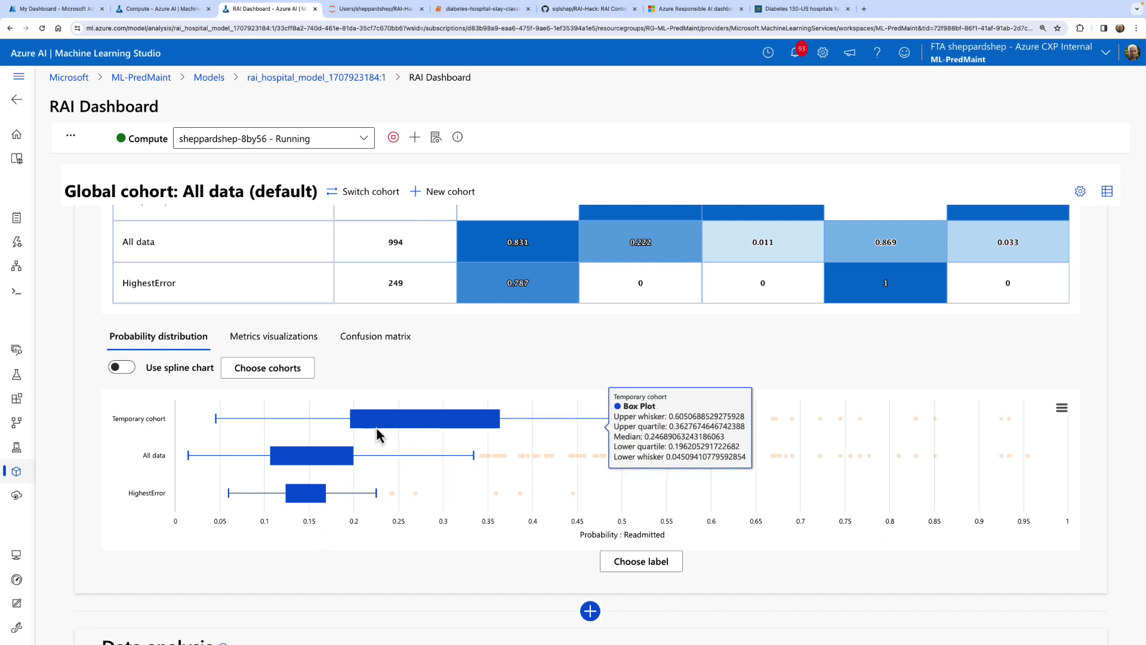
{"action": "mouse_move", "coordinate": [389, 459]}
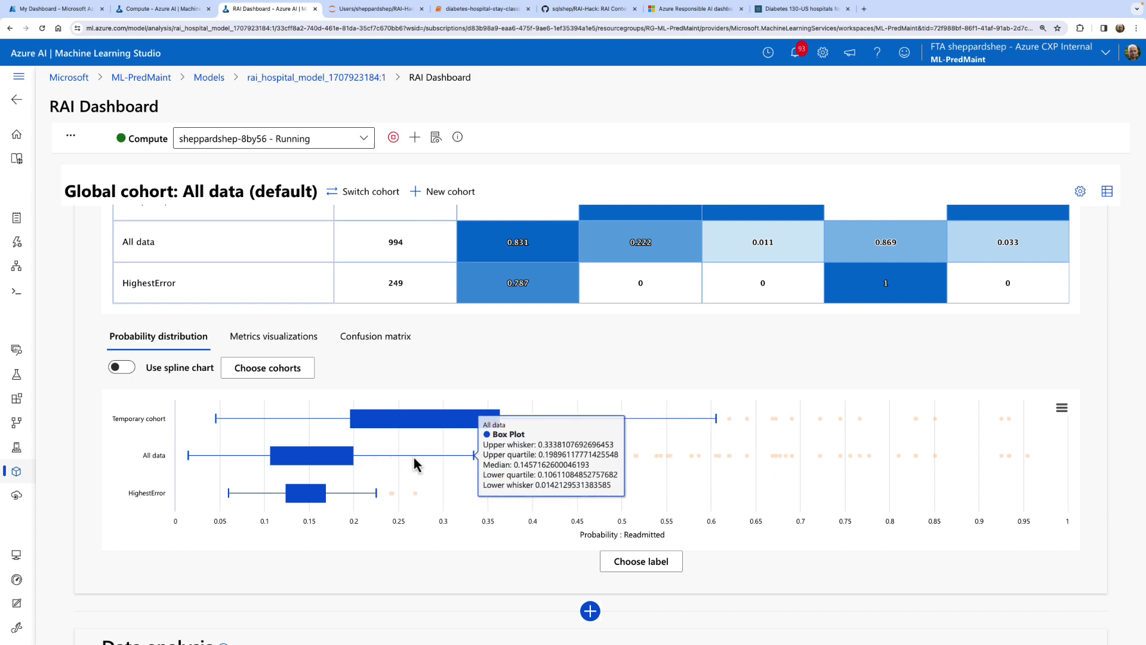
{"action": "mouse_move", "coordinate": [430, 425]}
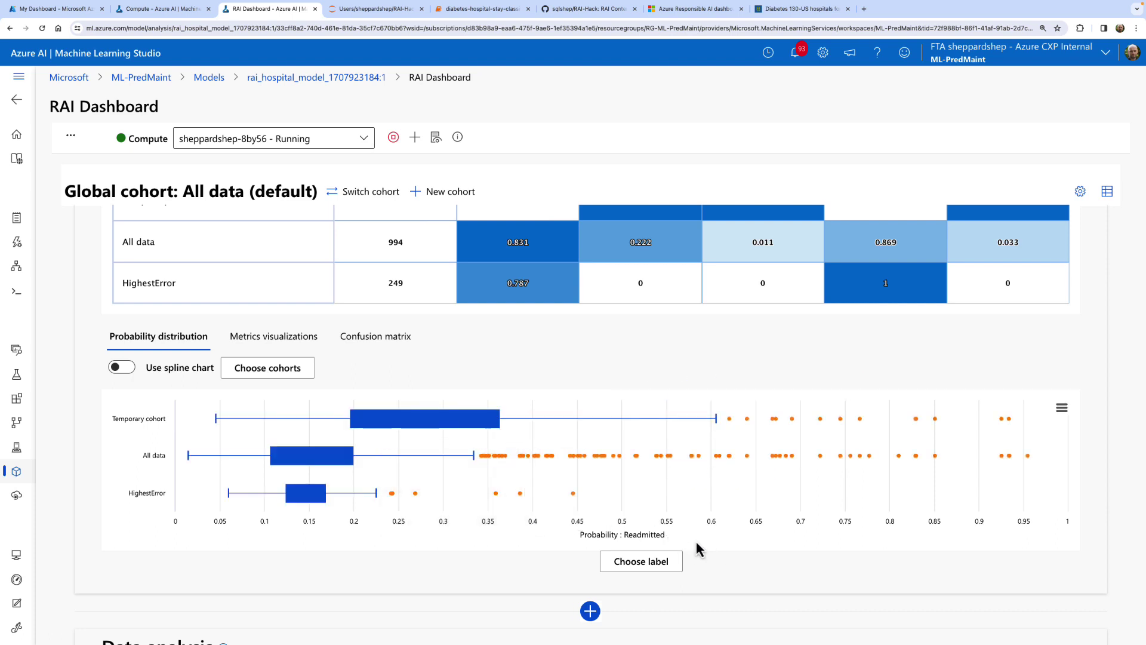
{"action": "mouse_move", "coordinate": [802, 424]}
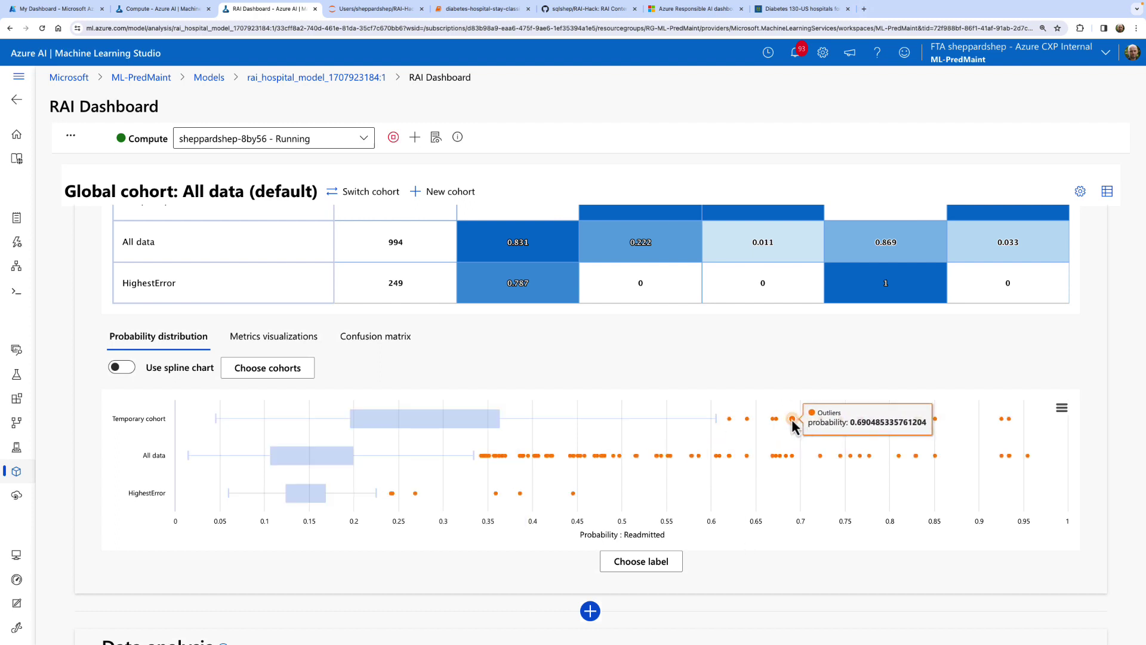
{"action": "scroll", "coordinate": [799, 444], "scroll_direction": "down", "scroll_amount": 1}
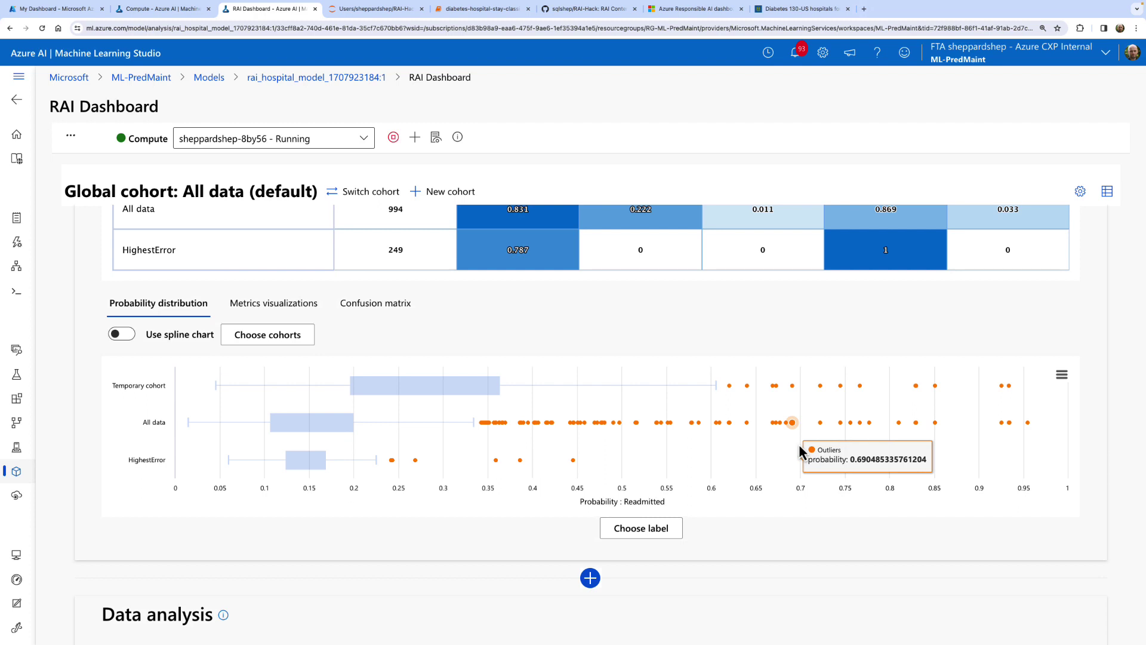
{"action": "scroll", "coordinate": [798, 444], "scroll_direction": "up", "scroll_amount": 2}
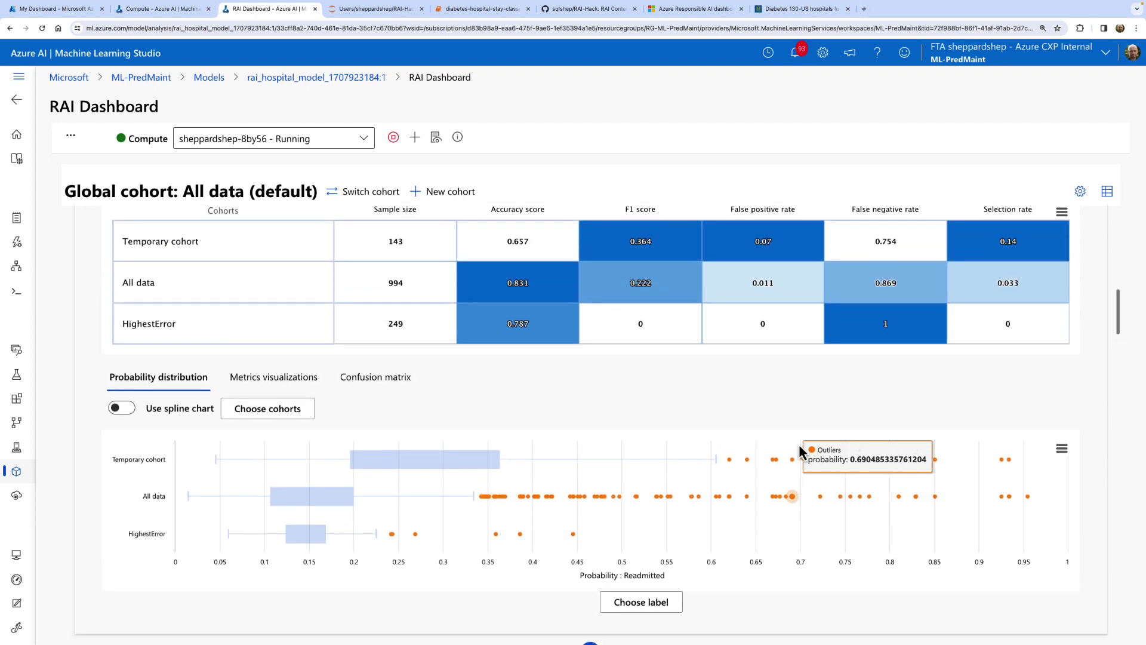
Reapply All data as the global cohort and collapse the incorrect predictions in the data analysis table.
{"action": "scroll", "coordinate": [798, 444], "scroll_direction": "down", "scroll_amount": 10}
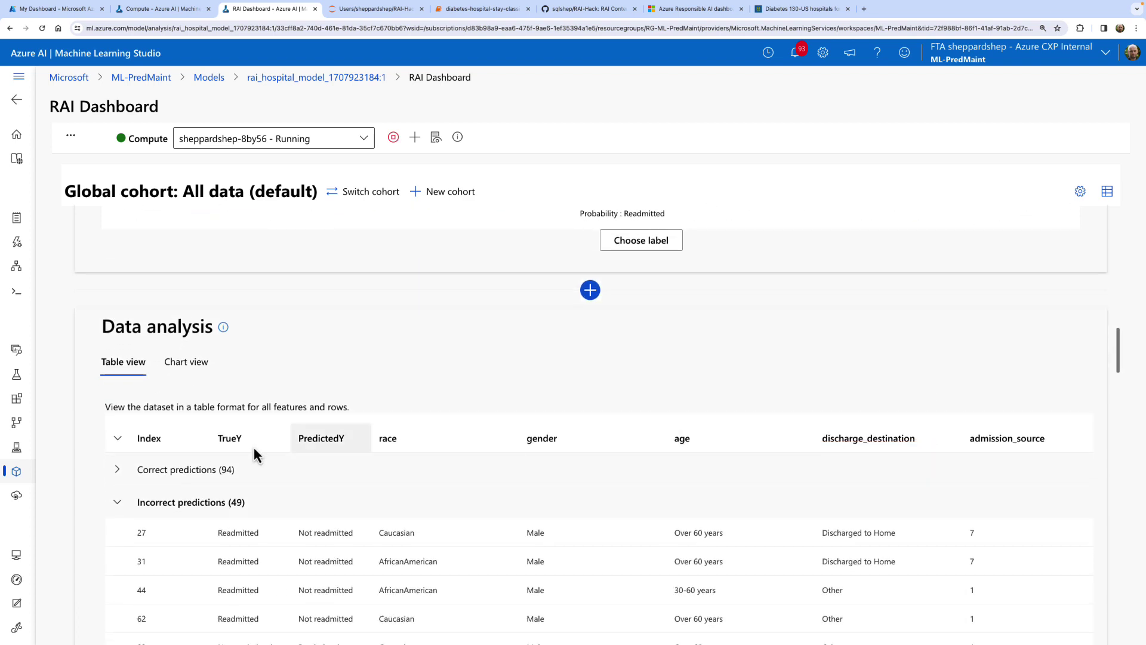
{"action": "left_click", "coordinate": [117, 502]}
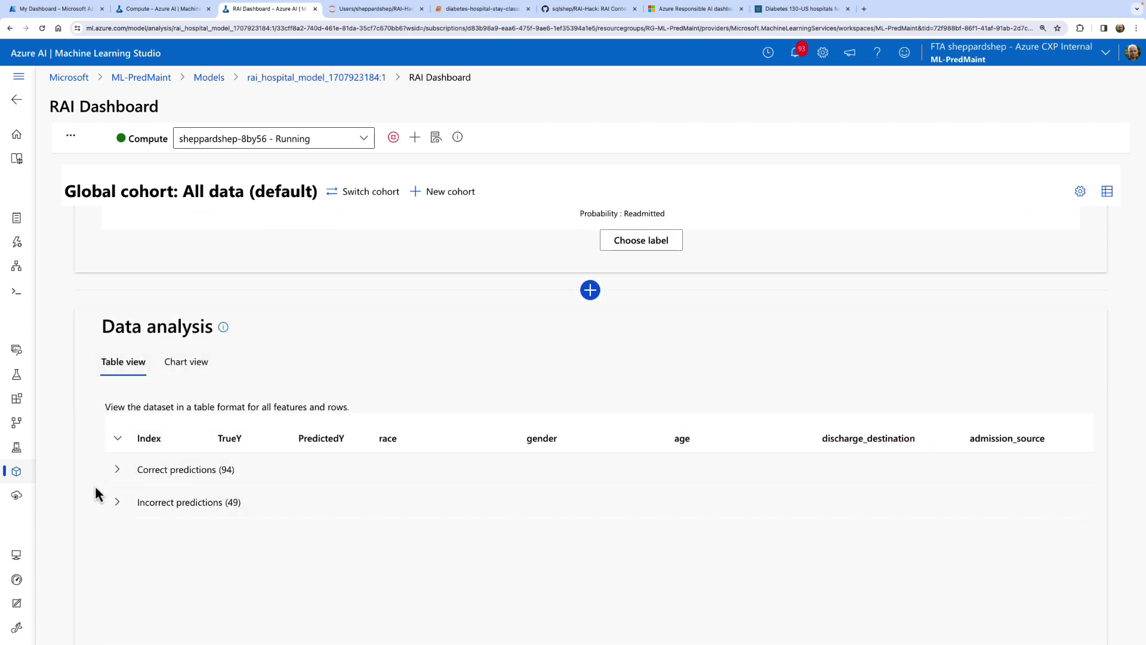
{"action": "left_click", "coordinate": [368, 192]}
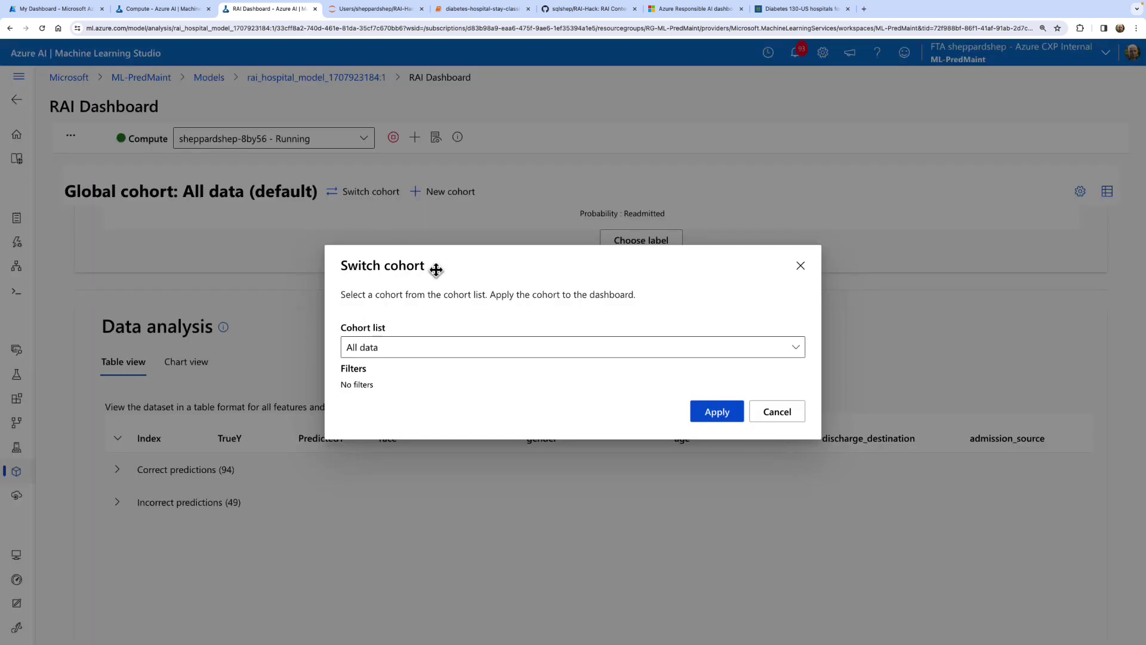
{"action": "left_click", "coordinate": [419, 355]}
{"action": "left_click", "coordinate": [397, 372]}
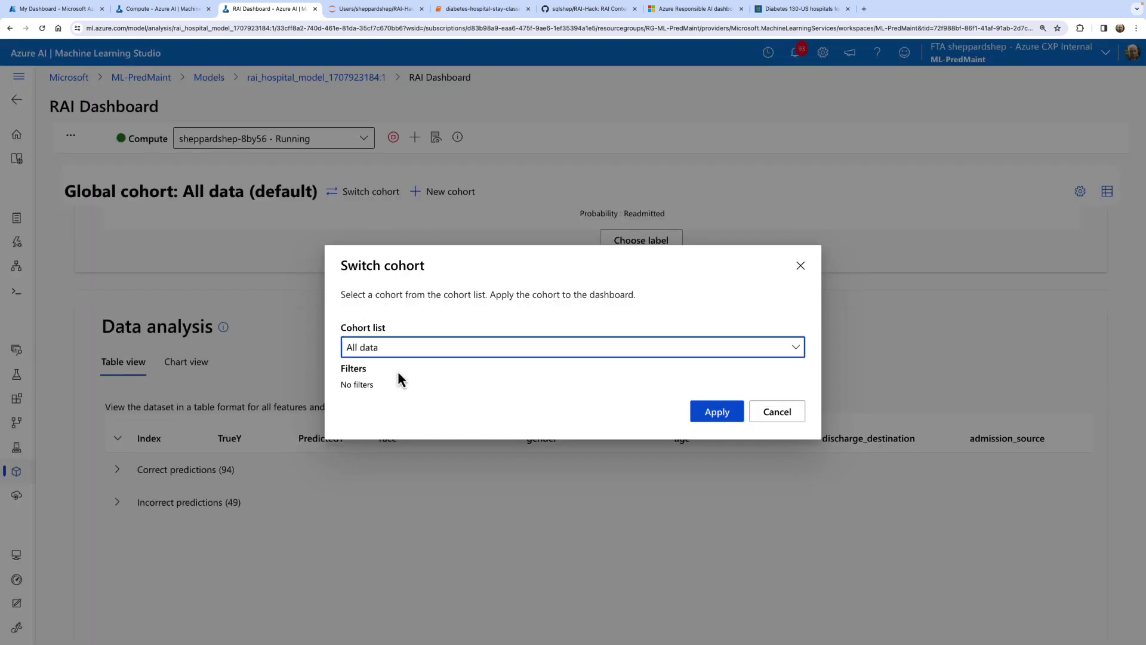
{"action": "left_click", "coordinate": [714, 409]}
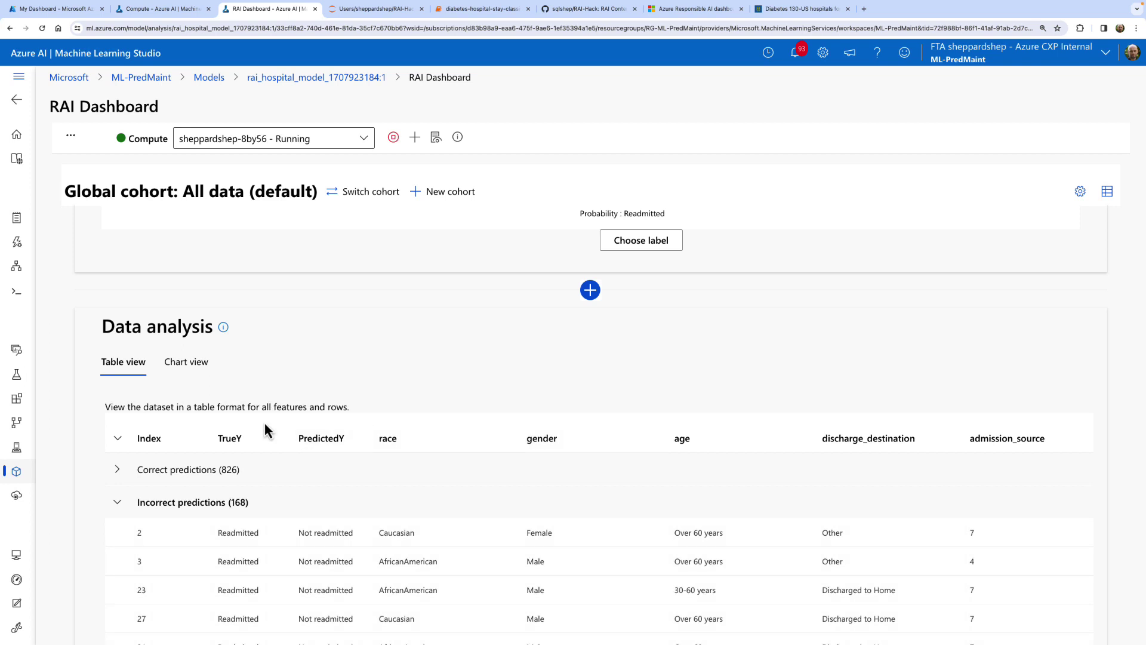
{"action": "left_click", "coordinate": [117, 503]}
{"action": "scroll", "coordinate": [313, 386], "scroll_direction": "down", "scroll_amount": 1}
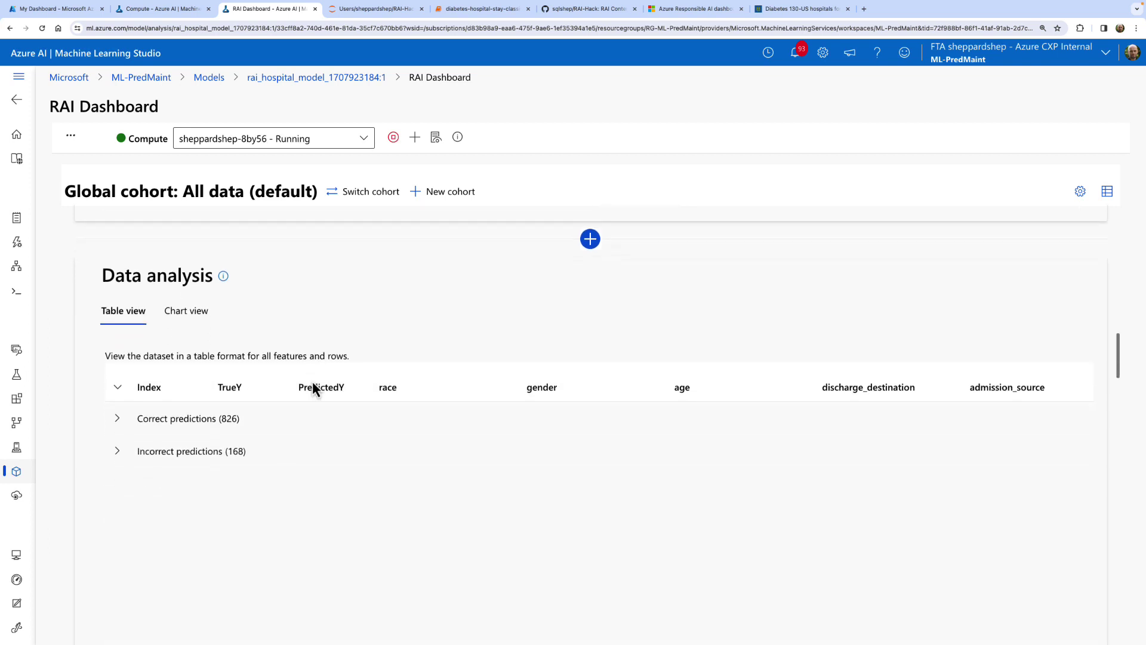
Review the dataset cohorts' metrics heatmap in the model overview, focusing on the Temporary cohort's F1 score.
{"action": "scroll", "coordinate": [313, 387], "scroll_direction": "down", "scroll_amount": 1}
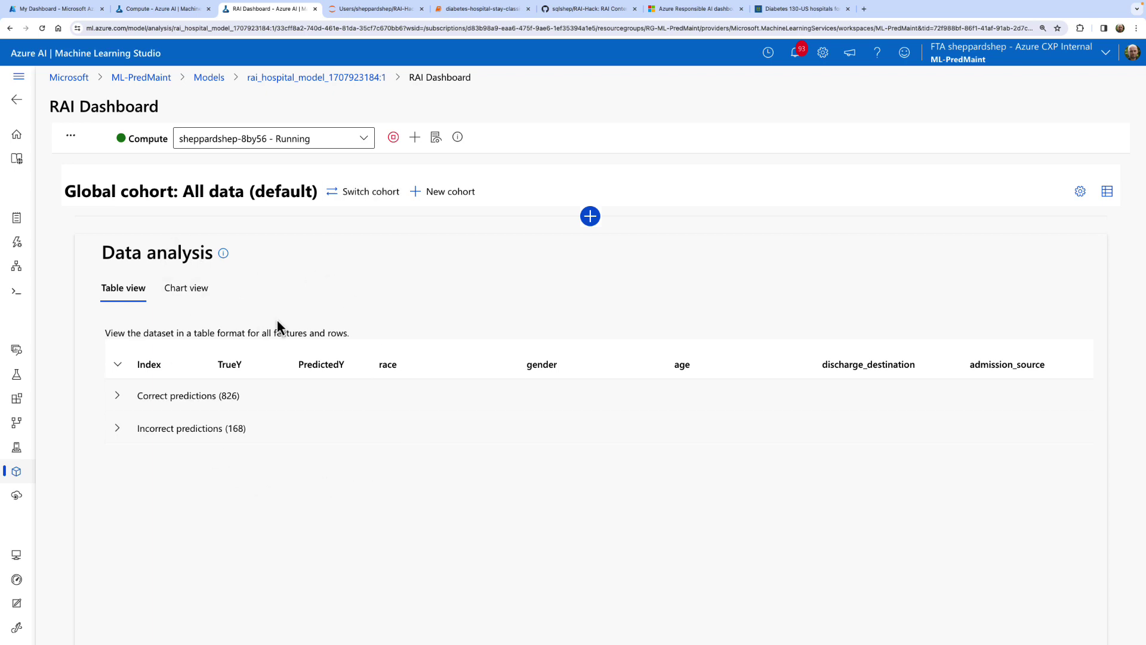
{"action": "scroll", "coordinate": [278, 325], "scroll_direction": "up", "scroll_amount": 1}
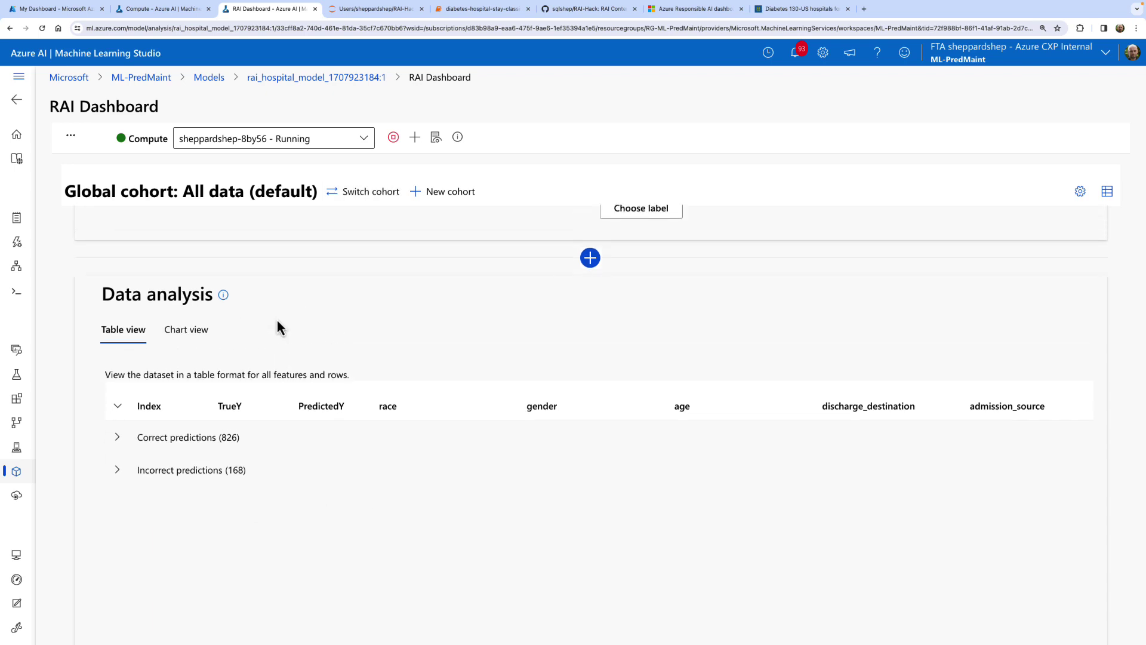
{"action": "scroll", "coordinate": [363, 339], "scroll_direction": "up", "scroll_amount": 2}
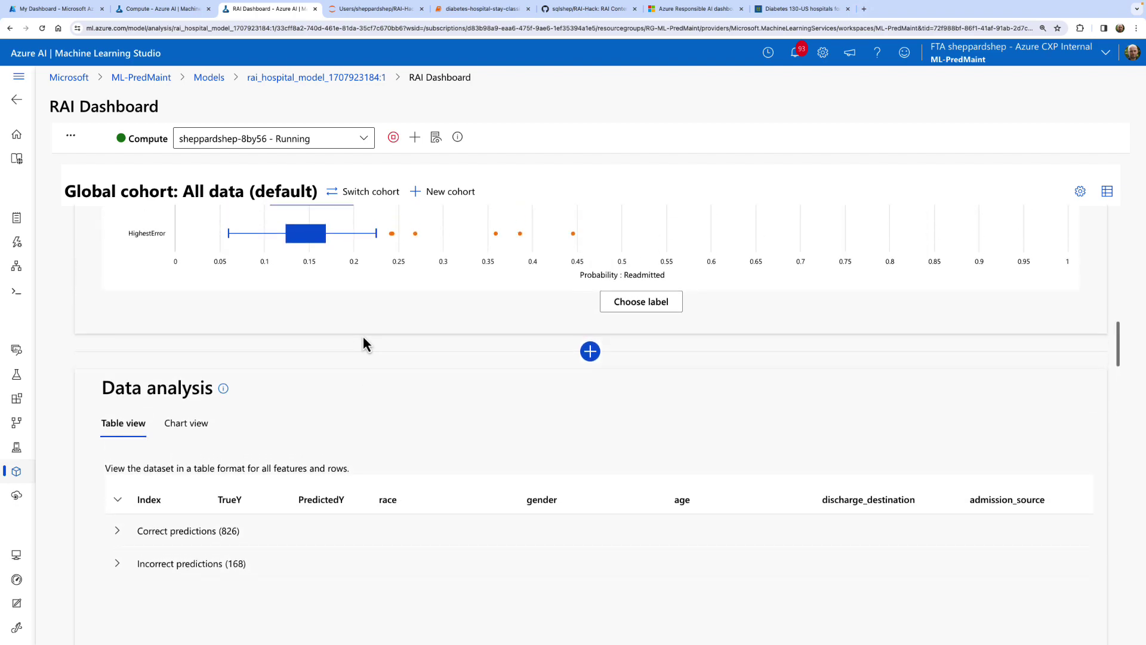
{"action": "scroll", "coordinate": [364, 338], "scroll_direction": "down", "scroll_amount": 1}
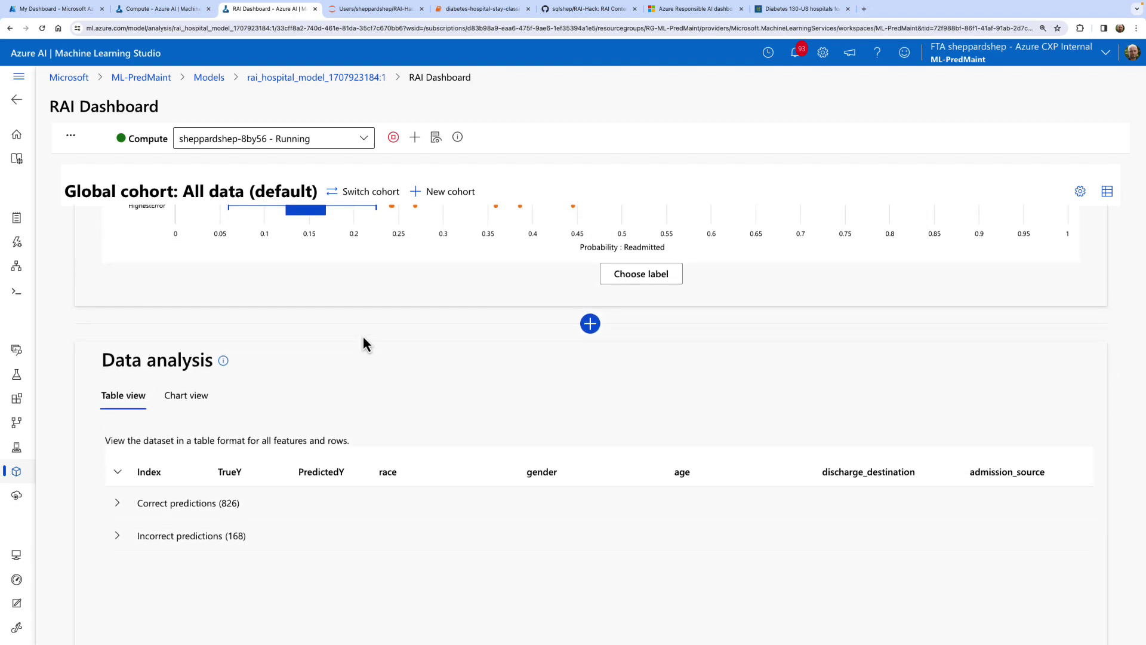
{"action": "scroll", "coordinate": [363, 338], "scroll_direction": "up", "scroll_amount": 8}
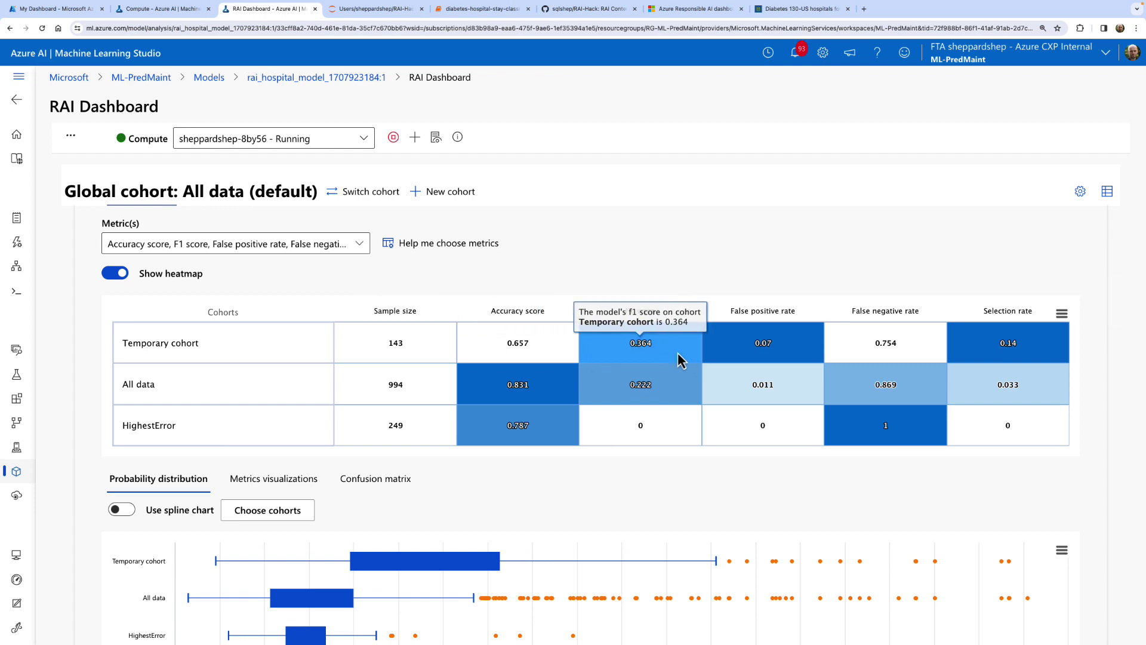
{"action": "right_click", "coordinate": [677, 352]}
{"action": "left_click", "coordinate": [647, 355]}
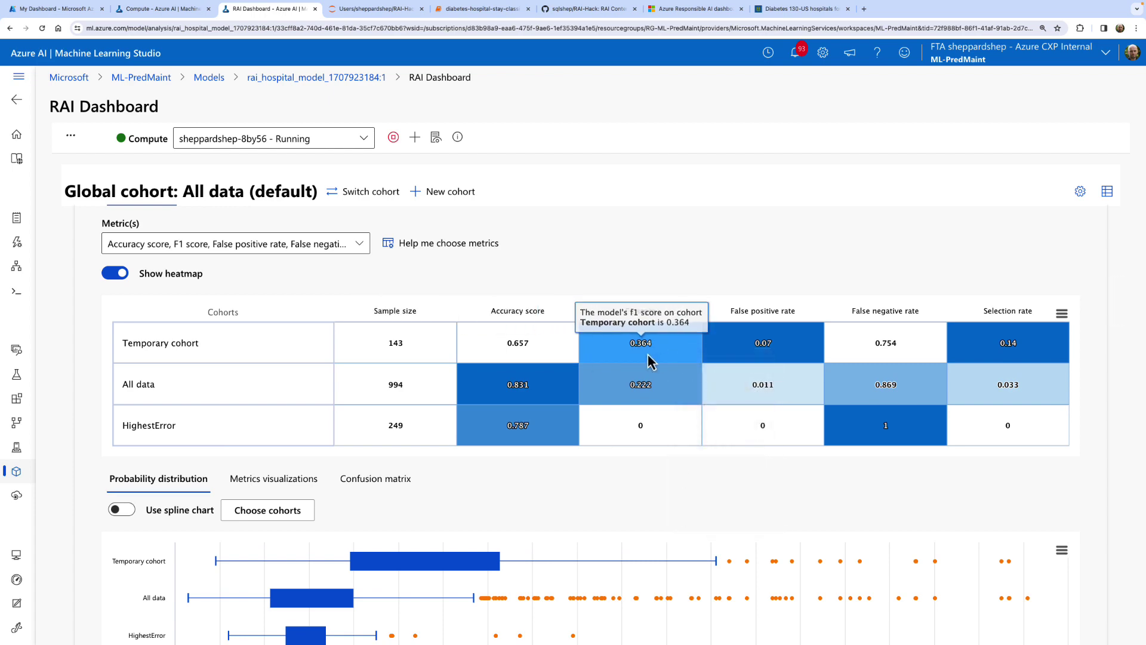
{"action": "scroll", "coordinate": [525, 320], "scroll_direction": "up", "scroll_amount": 3}
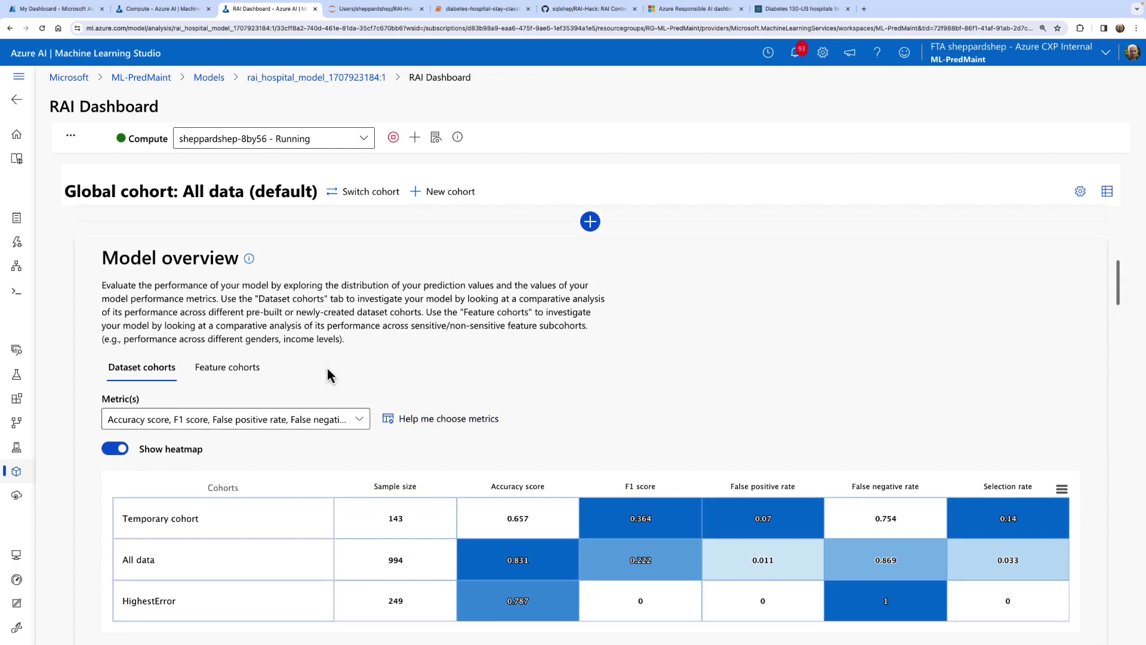
Open the feature cohorts analysis in the model overview and check which metrics are available for it.
{"action": "left_click", "coordinate": [227, 367]}
{"action": "scroll", "coordinate": [486, 367], "scroll_direction": "up", "scroll_amount": 3}
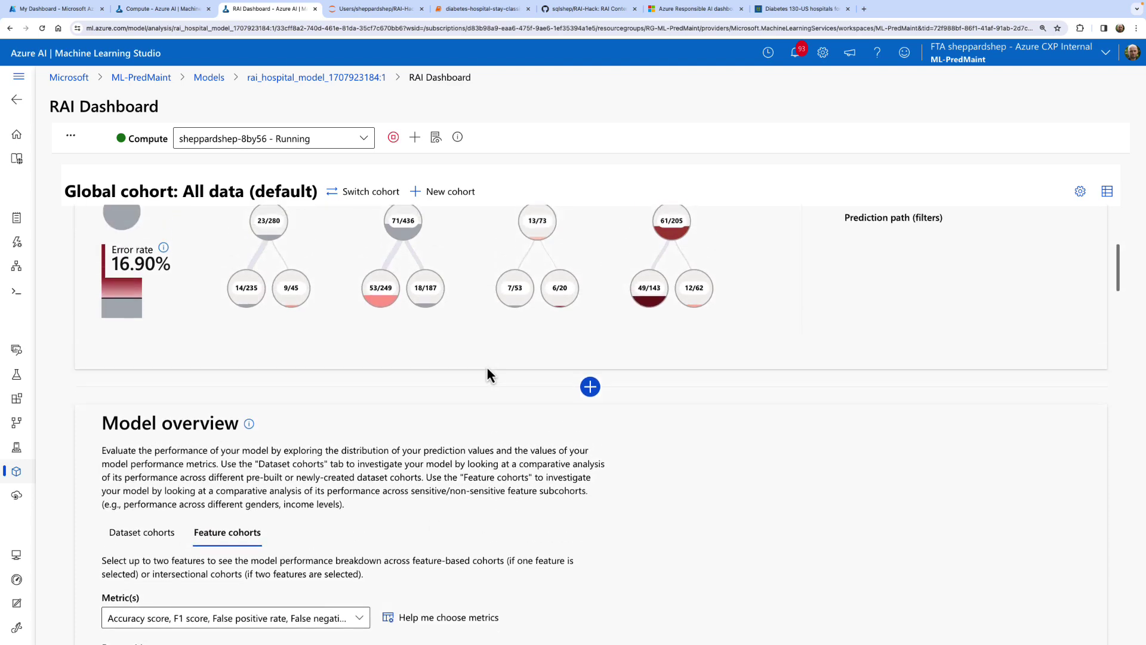
{"action": "scroll", "coordinate": [487, 374], "scroll_direction": "down", "scroll_amount": 5}
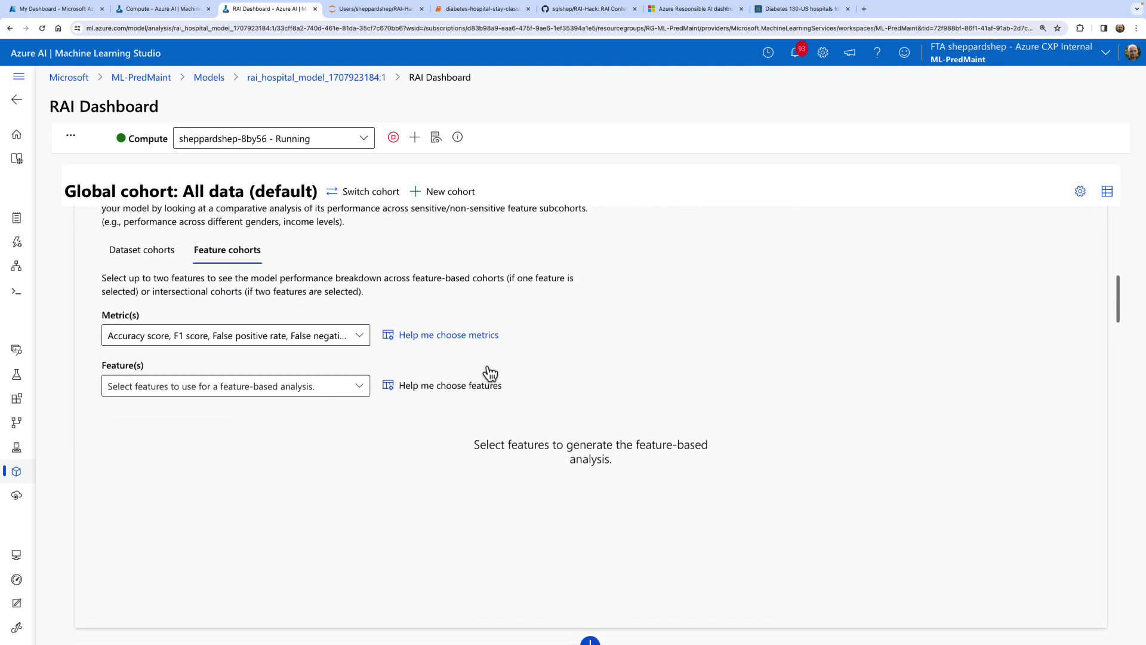
{"action": "scroll", "coordinate": [487, 371], "scroll_direction": "up", "scroll_amount": 2}
{"action": "scroll", "coordinate": [486, 370], "scroll_direction": "down", "scroll_amount": 2}
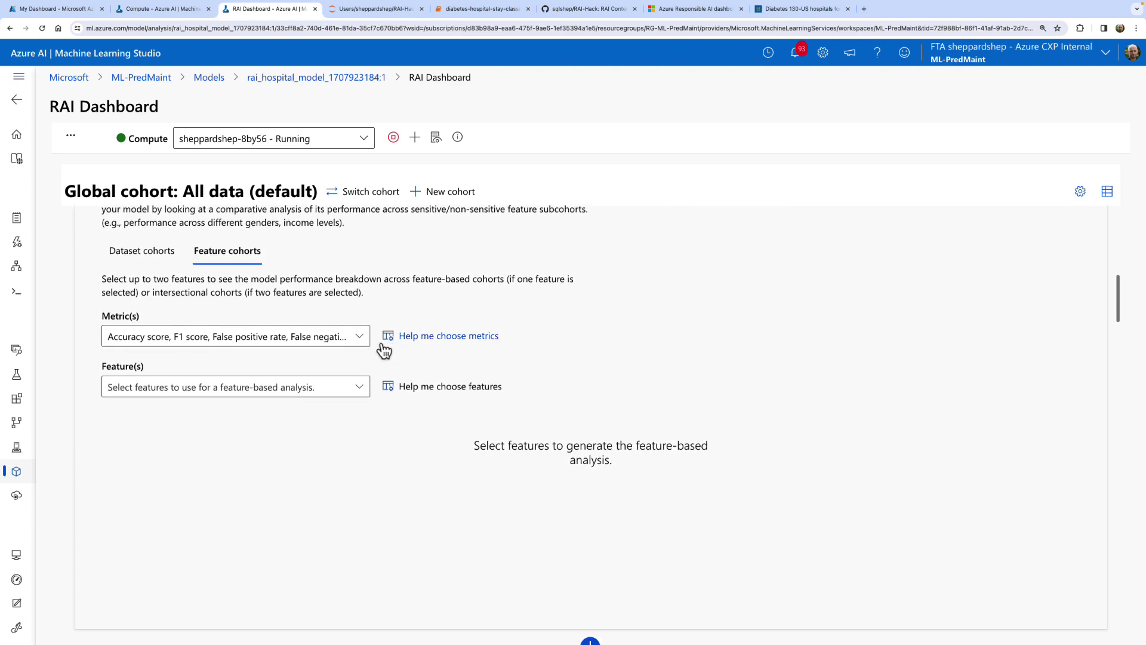
{"action": "scroll", "coordinate": [543, 400], "scroll_direction": "down", "scroll_amount": 1}
{"action": "left_click", "coordinate": [361, 328]}
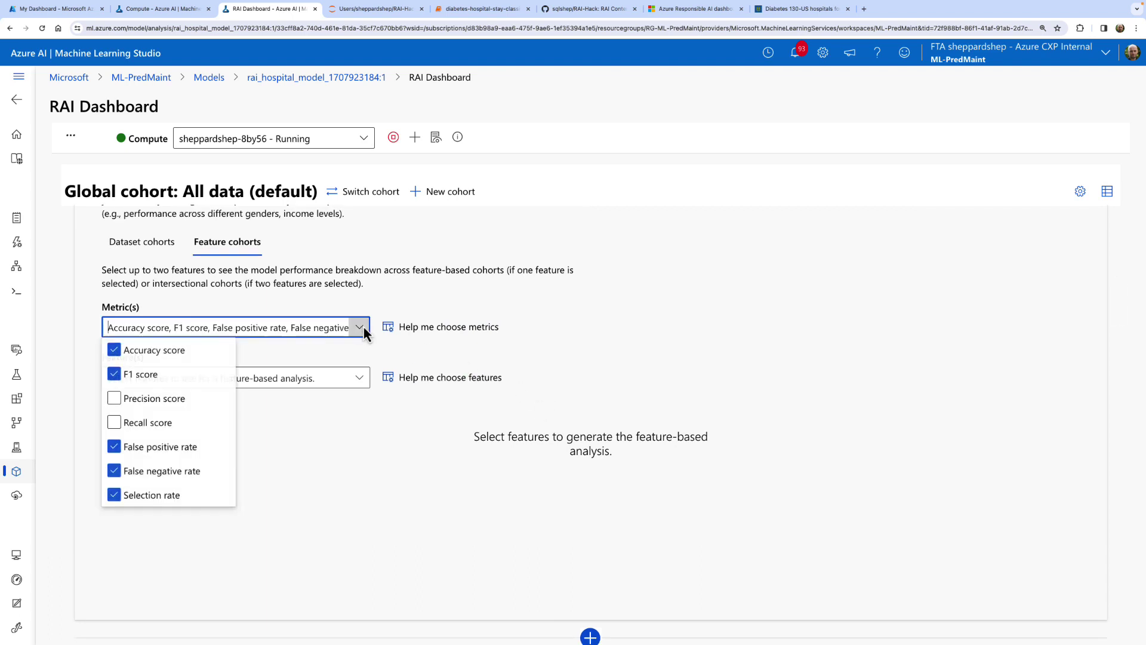
{"action": "left_click", "coordinate": [520, 347]}
{"action": "scroll", "coordinate": [520, 348], "scroll_direction": "down", "scroll_amount": 2}
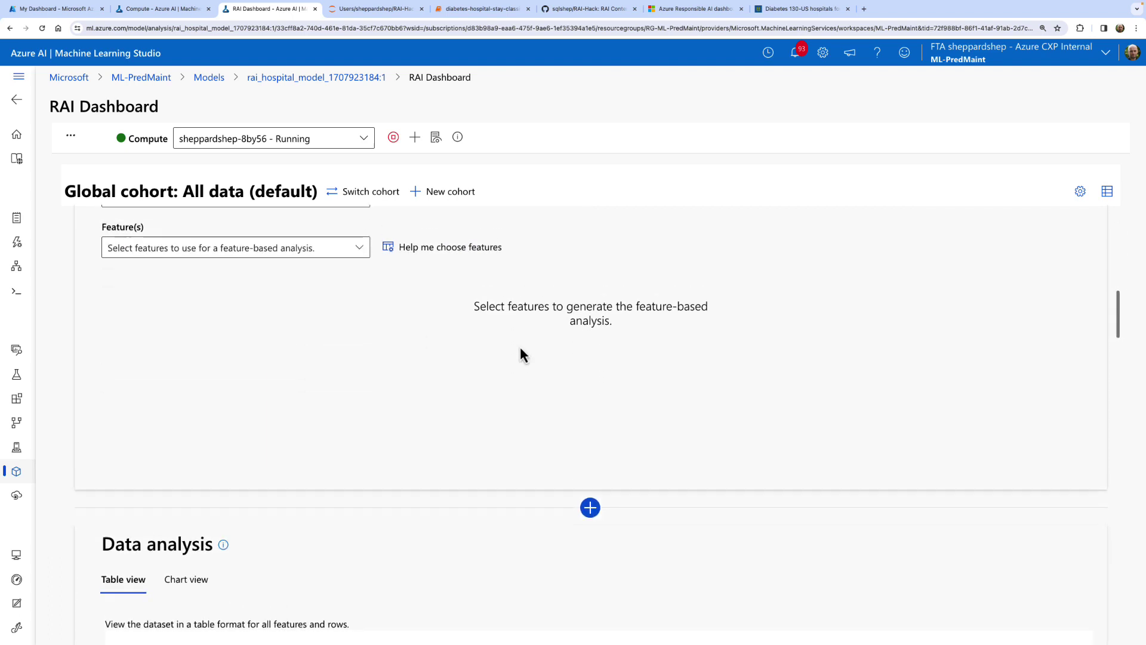
{"action": "scroll", "coordinate": [521, 348], "scroll_direction": "up", "scroll_amount": 5}
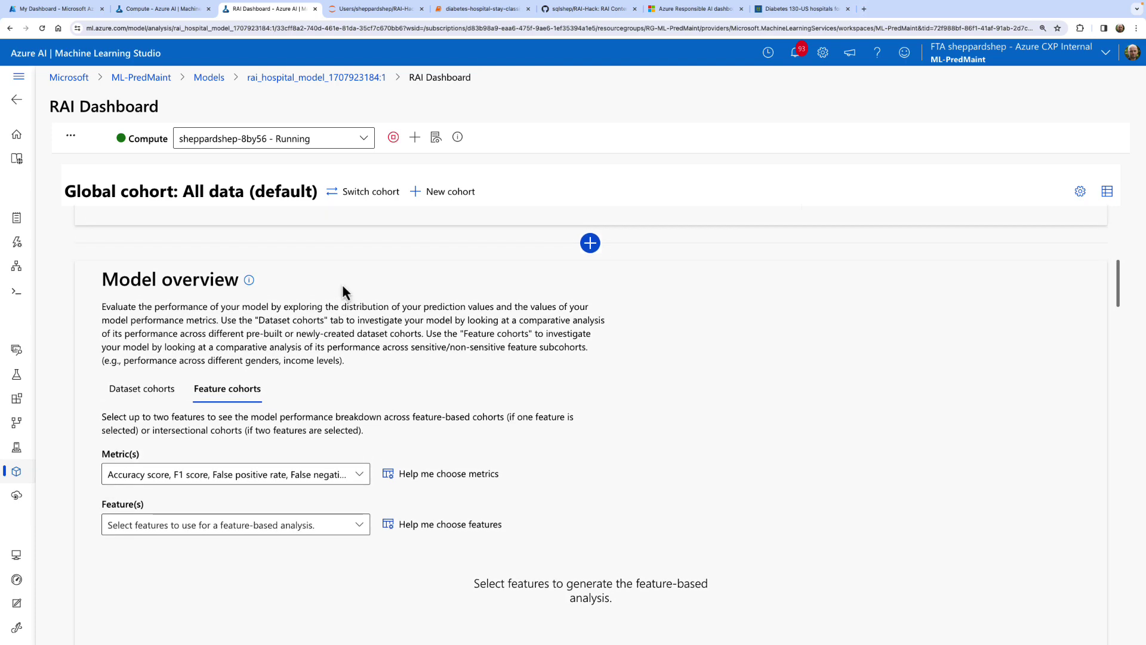
Switch the dashboard's global cohort to HighestError.
{"action": "left_click", "coordinate": [371, 192]}
{"action": "left_click", "coordinate": [408, 349]}
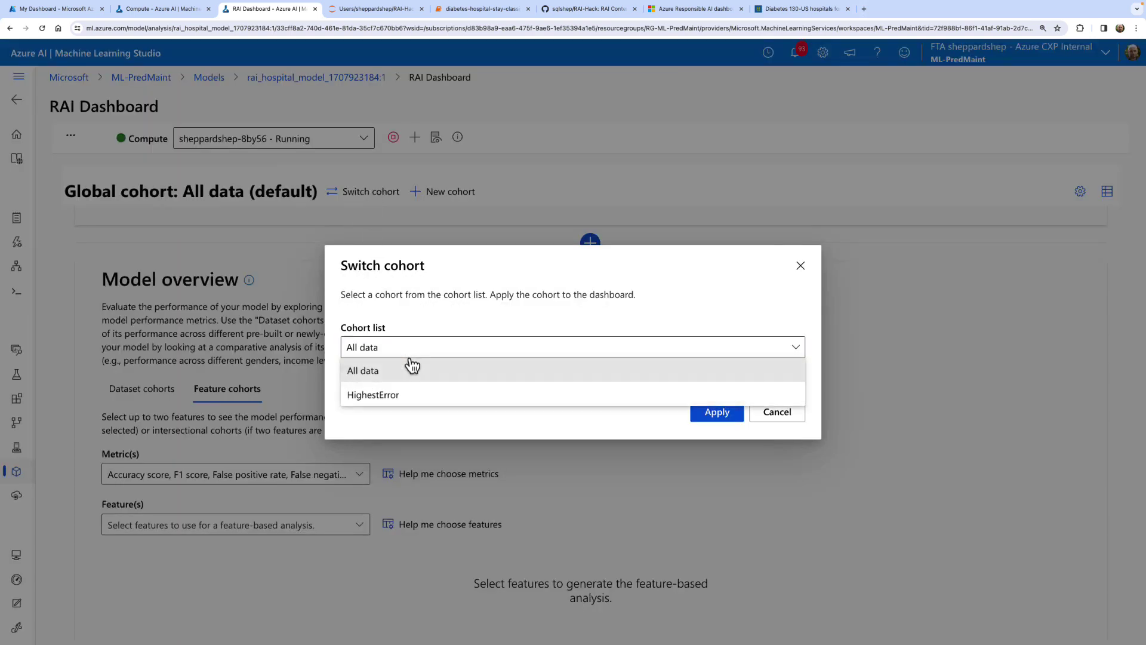
{"action": "left_click", "coordinate": [400, 394]}
{"action": "left_click", "coordinate": [714, 427]}
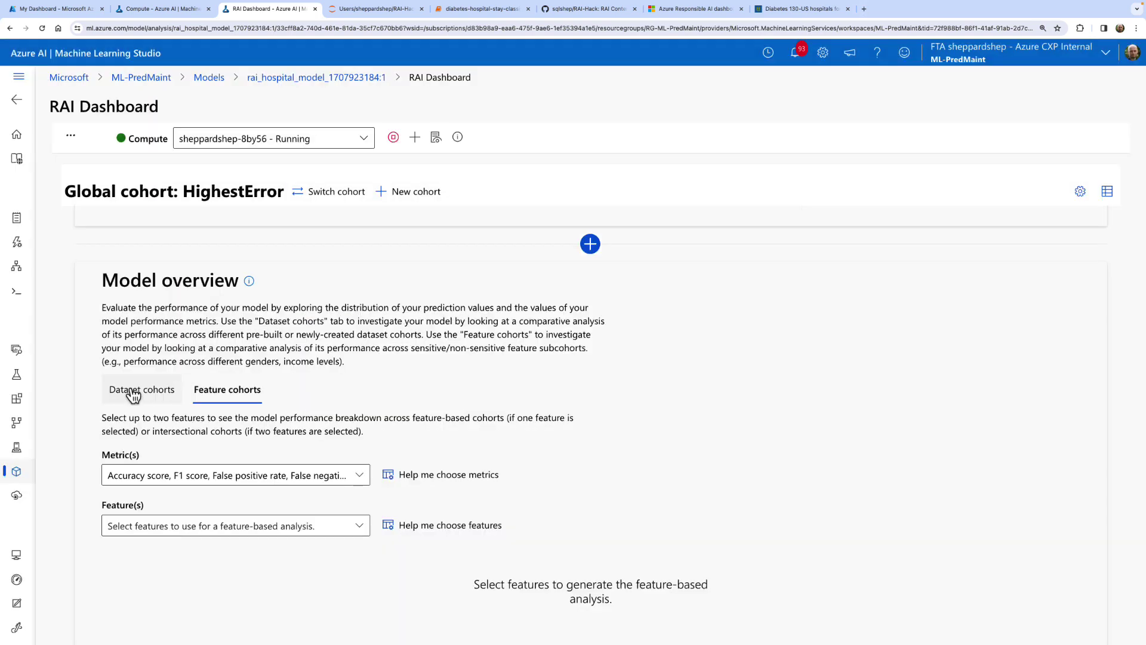
Compare the dataset cohorts' metrics and sample sizes in the model overview.
{"action": "left_click", "coordinate": [135, 393]}
{"action": "scroll", "coordinate": [393, 420], "scroll_direction": "down", "scroll_amount": 3}
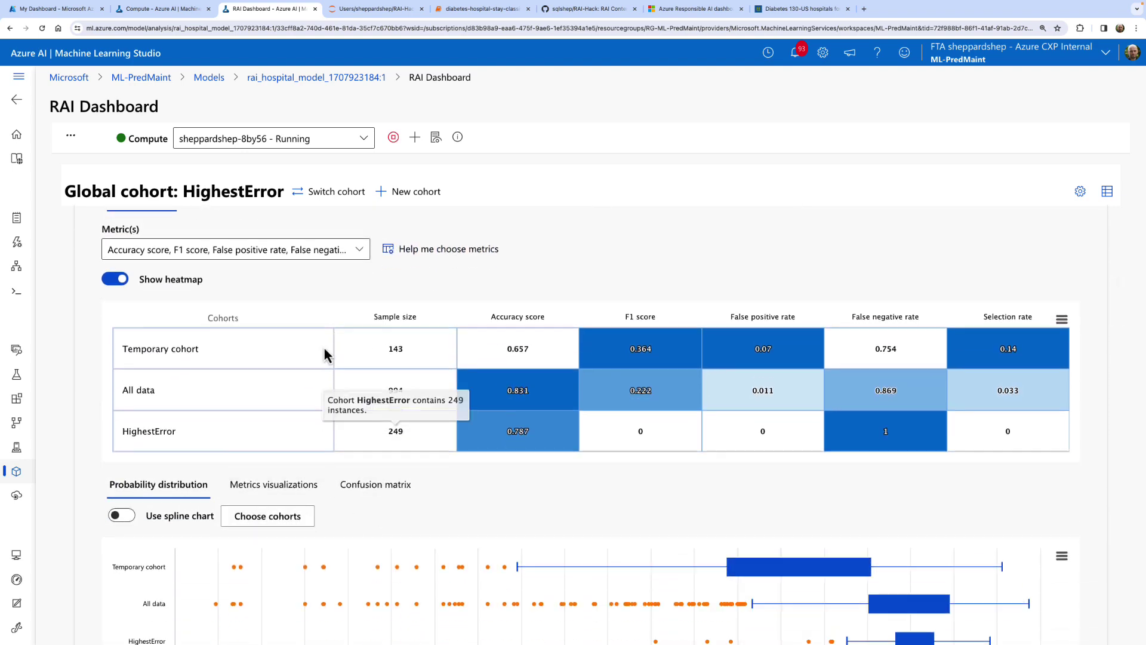
{"action": "scroll", "coordinate": [324, 352], "scroll_direction": "up", "scroll_amount": 1}
Open the feature cohorts analysis and break down the model's metrics by the prior_inpatient feature.
{"action": "left_click", "coordinate": [227, 265]}
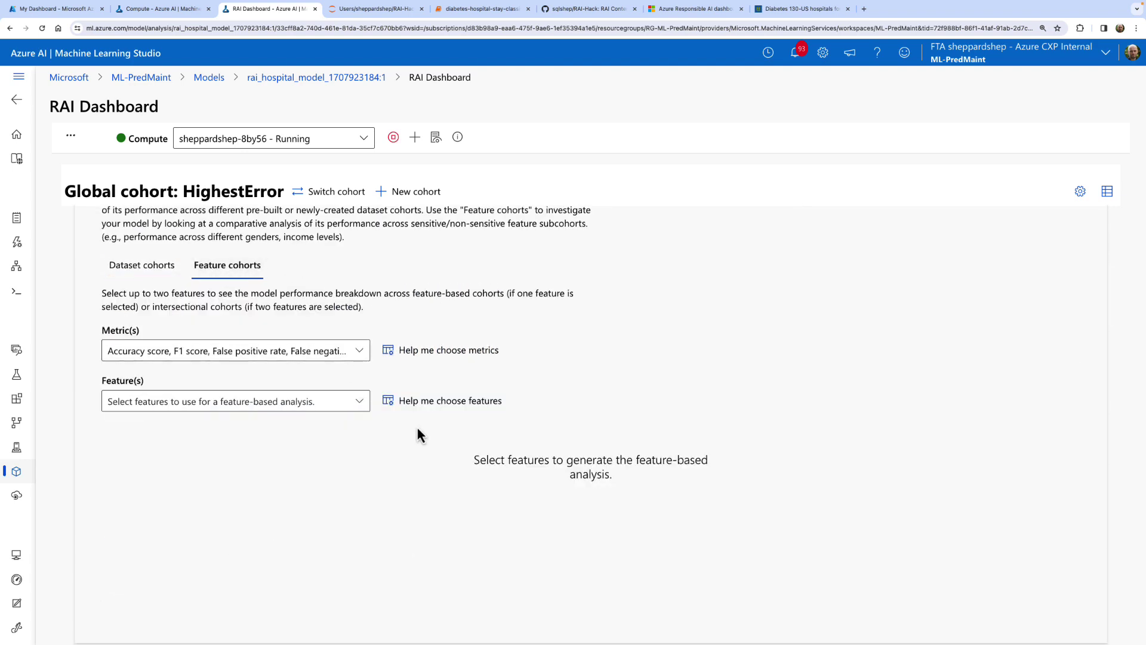
{"action": "left_click", "coordinate": [360, 405]}
{"action": "scroll", "coordinate": [188, 524], "scroll_direction": "down", "scroll_amount": 1}
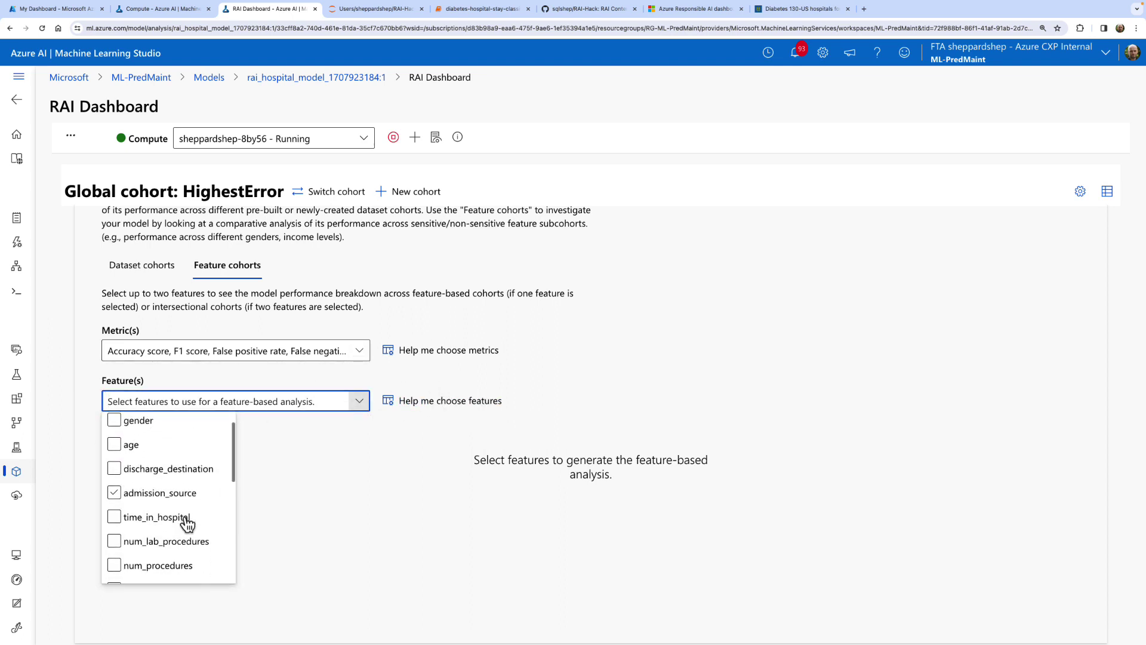
{"action": "scroll", "coordinate": [153, 523], "scroll_direction": "down", "scroll_amount": 3}
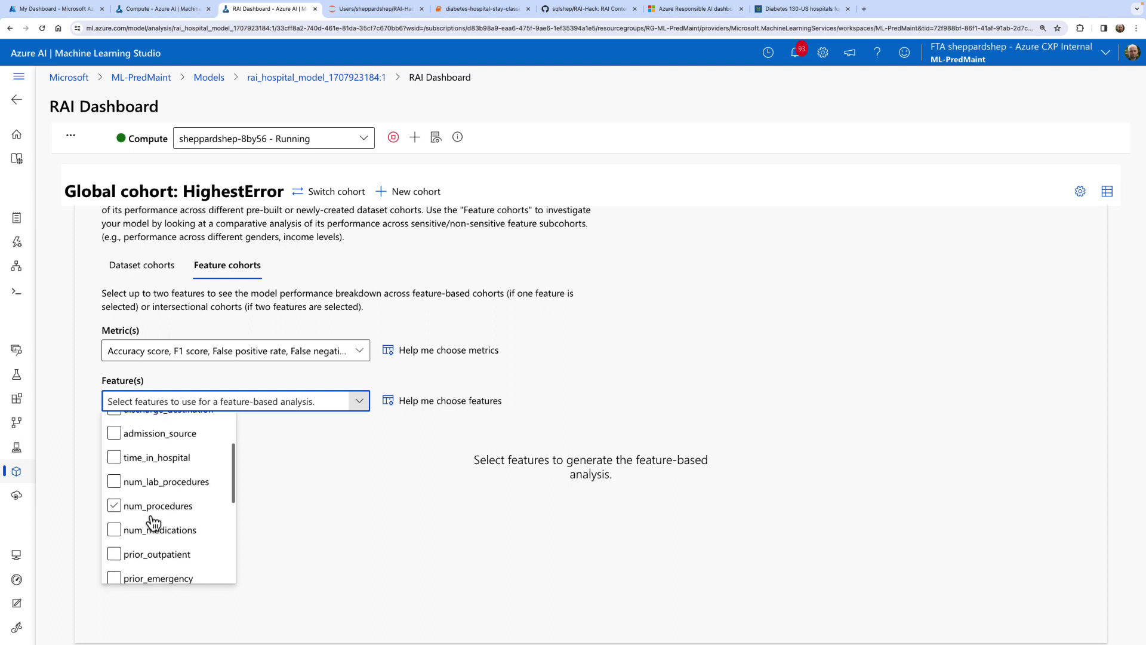
{"action": "scroll", "coordinate": [146, 534], "scroll_direction": "down", "scroll_amount": 2}
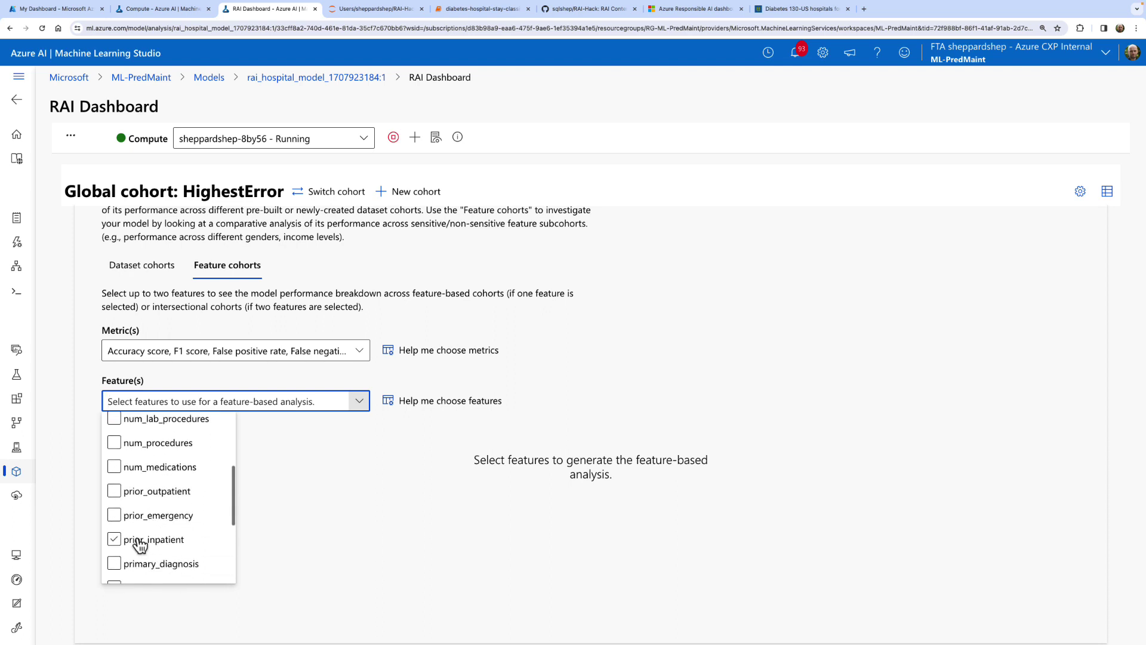
{"action": "left_click", "coordinate": [143, 539]}
{"action": "left_click", "coordinate": [657, 451]}
{"action": "scroll", "coordinate": [662, 448], "scroll_direction": "down", "scroll_amount": 2}
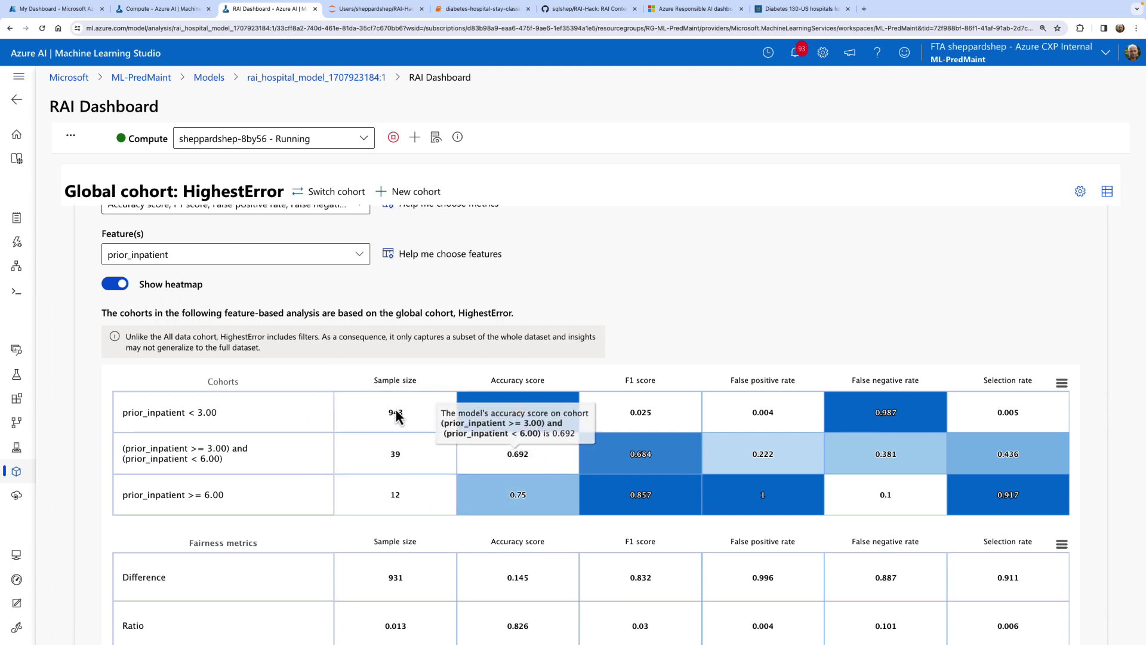
{"action": "scroll", "coordinate": [731, 305], "scroll_direction": "down", "scroll_amount": 1}
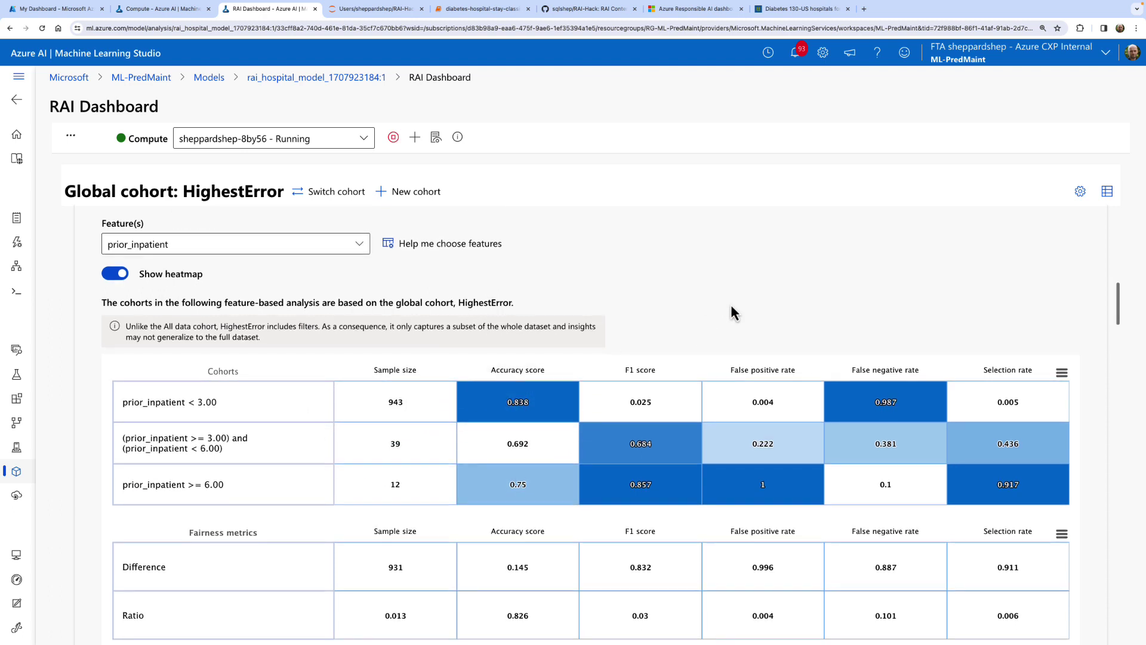
Add time_in_hospital as the second feature and review the metrics heatmap of the intersectional cohorts.
{"action": "left_click", "coordinate": [360, 244]}
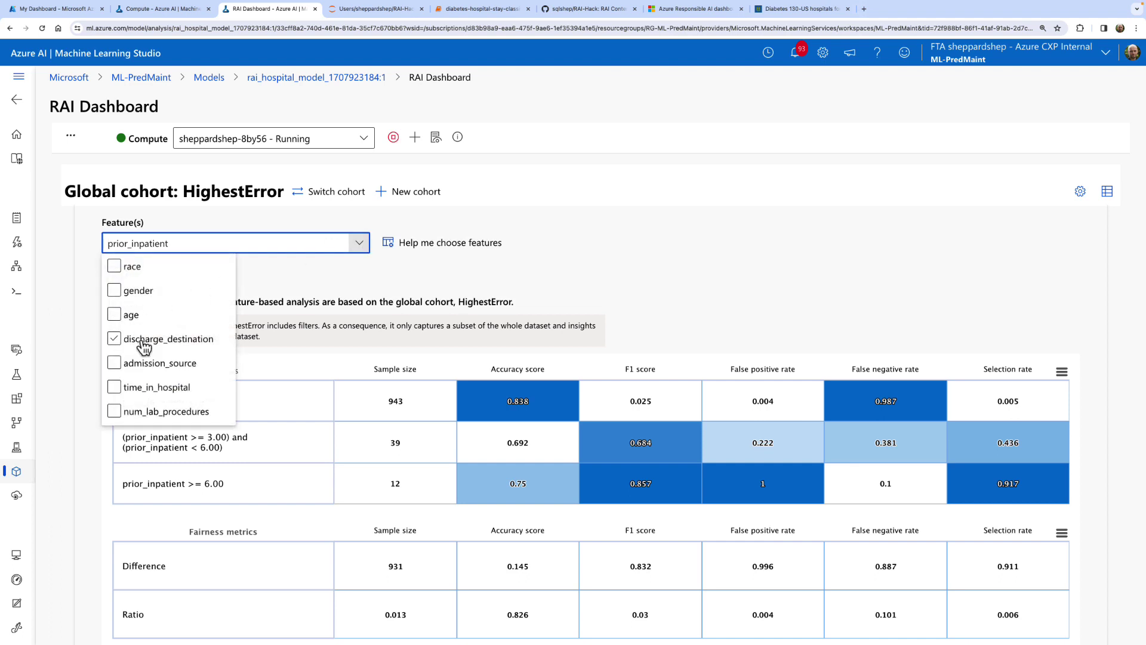
{"action": "scroll", "coordinate": [170, 379], "scroll_direction": "down", "scroll_amount": 1}
{"action": "left_click", "coordinate": [166, 337]}
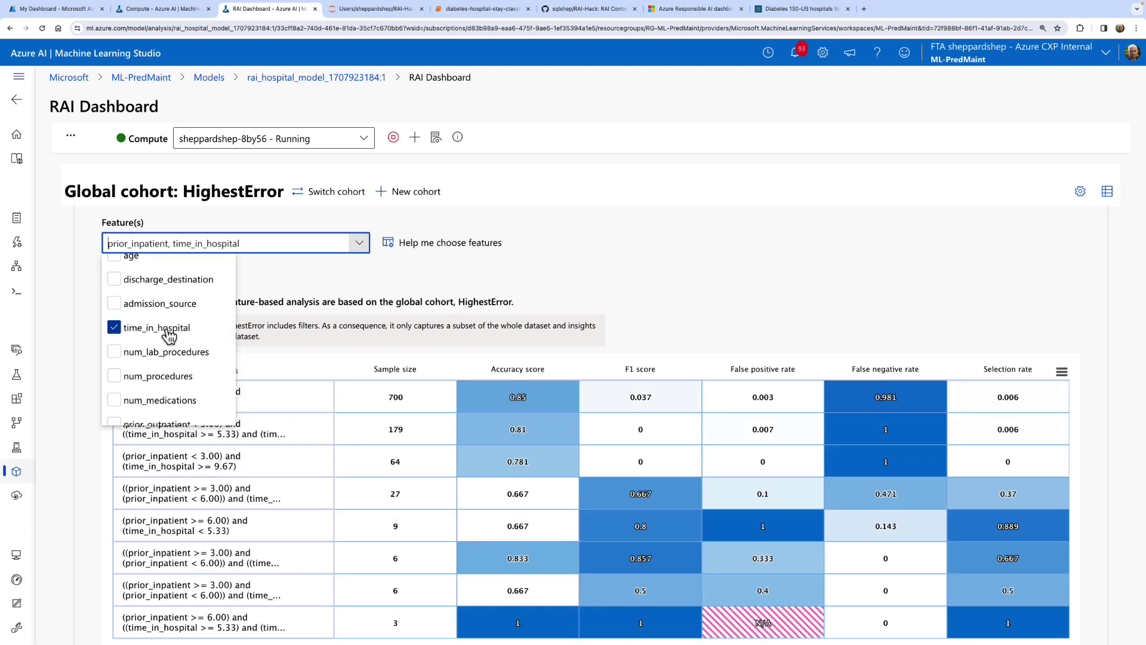
{"action": "left_click", "coordinate": [639, 311]}
{"action": "scroll", "coordinate": [636, 309], "scroll_direction": "down", "scroll_amount": 1}
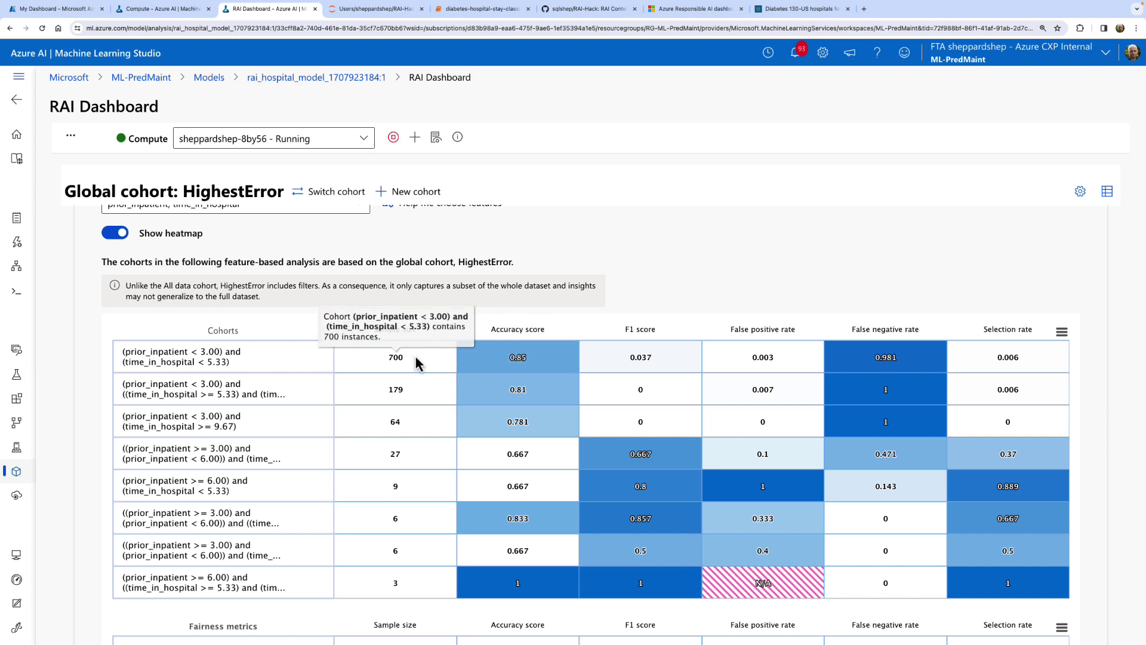
{"action": "scroll", "coordinate": [730, 257], "scroll_direction": "down", "scroll_amount": 1}
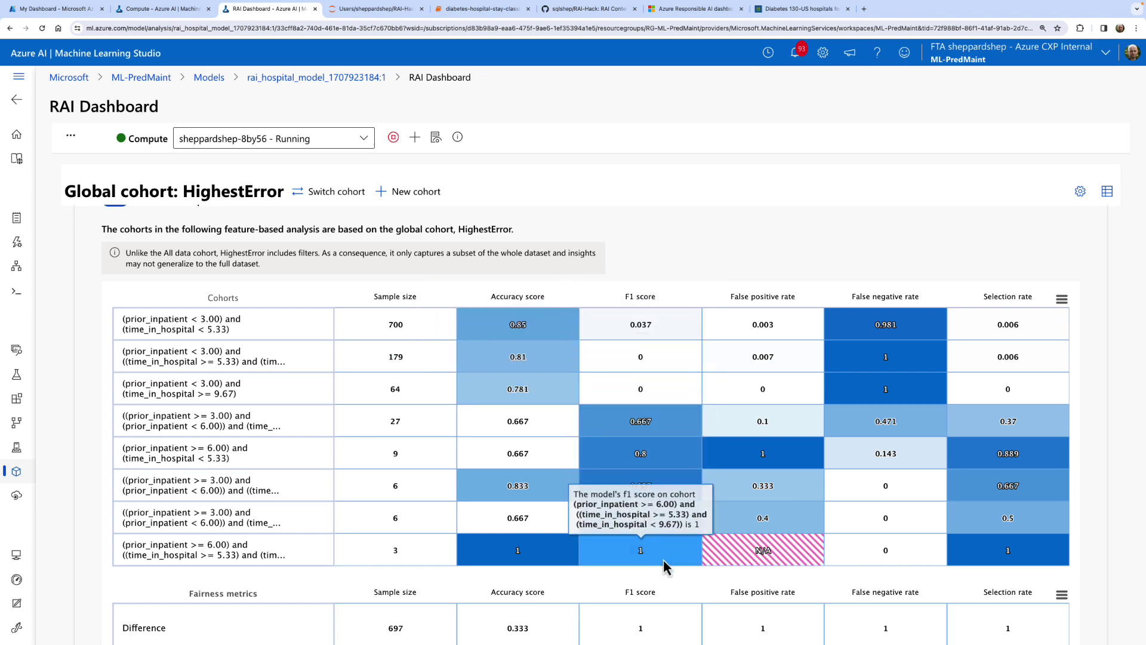
Replace time_in_hospital with admission_source as the second feature of the feature cohort analysis.
{"action": "scroll", "coordinate": [636, 364], "scroll_direction": "up", "scroll_amount": 1}
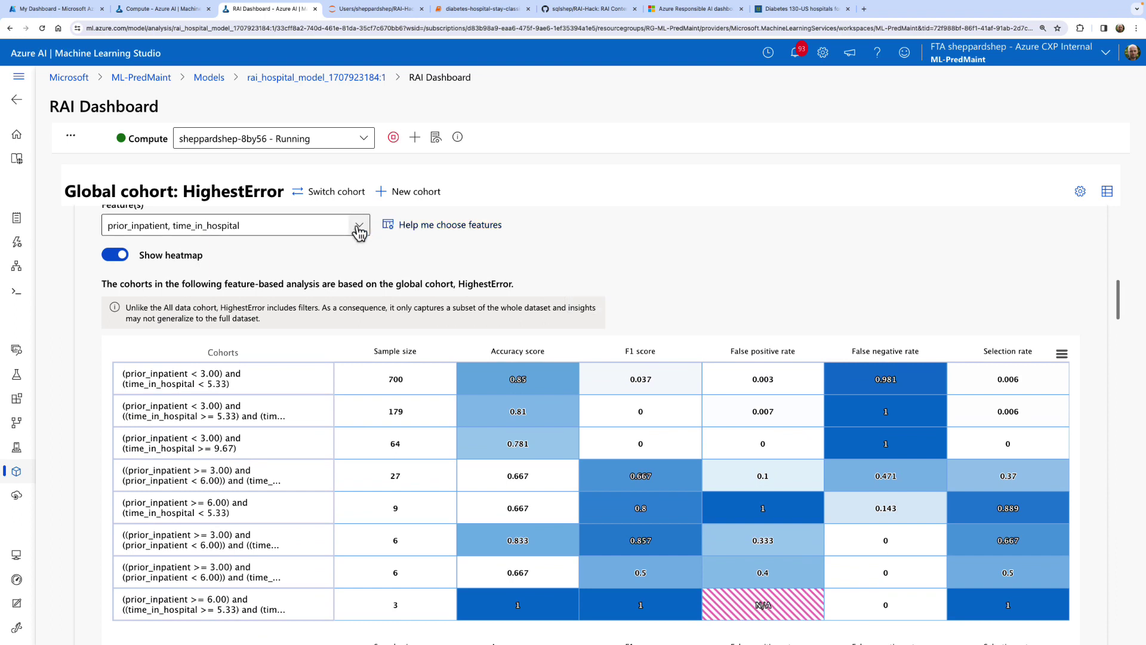
{"action": "left_click", "coordinate": [359, 227]}
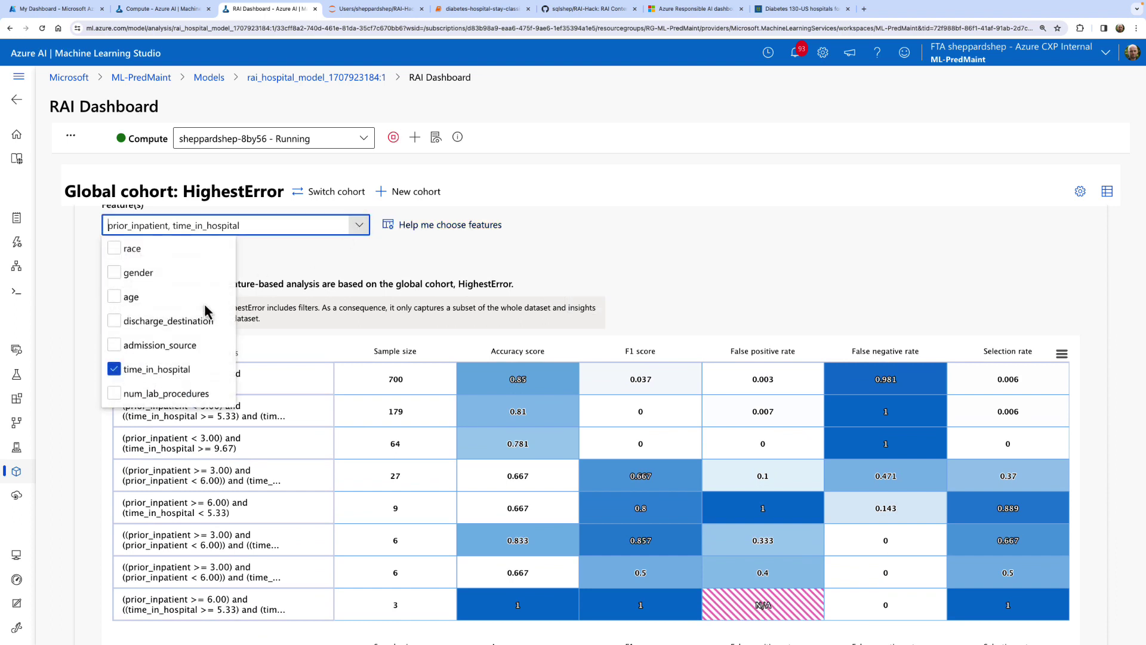
{"action": "left_click", "coordinate": [114, 370]}
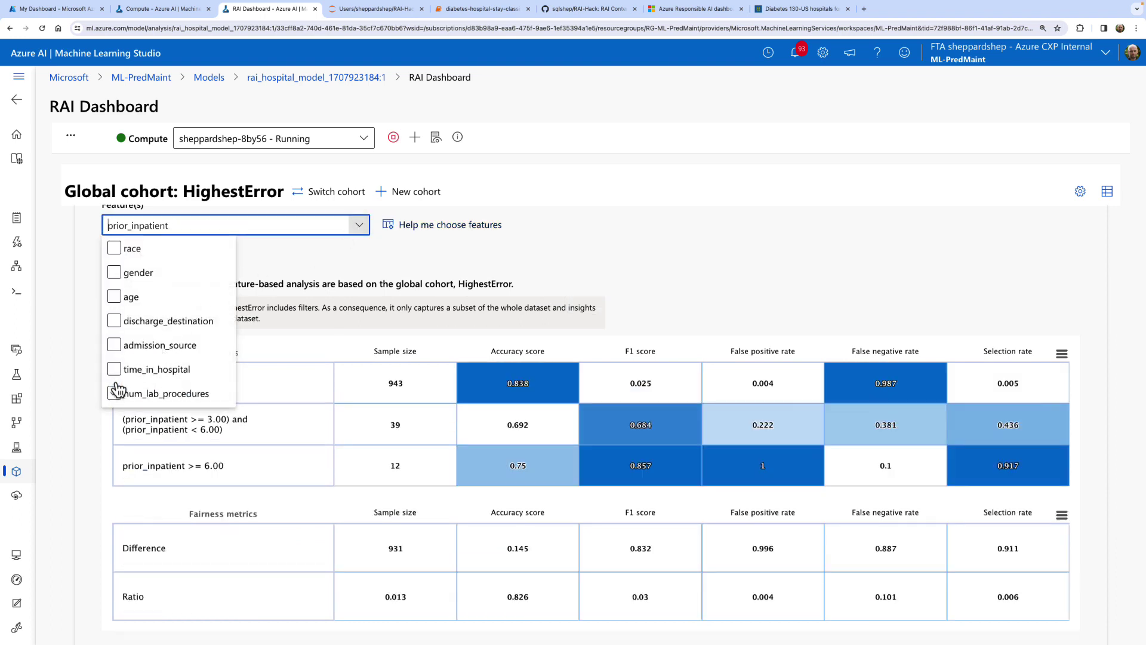
{"action": "left_click", "coordinate": [114, 345]}
{"action": "left_click", "coordinate": [667, 269]}
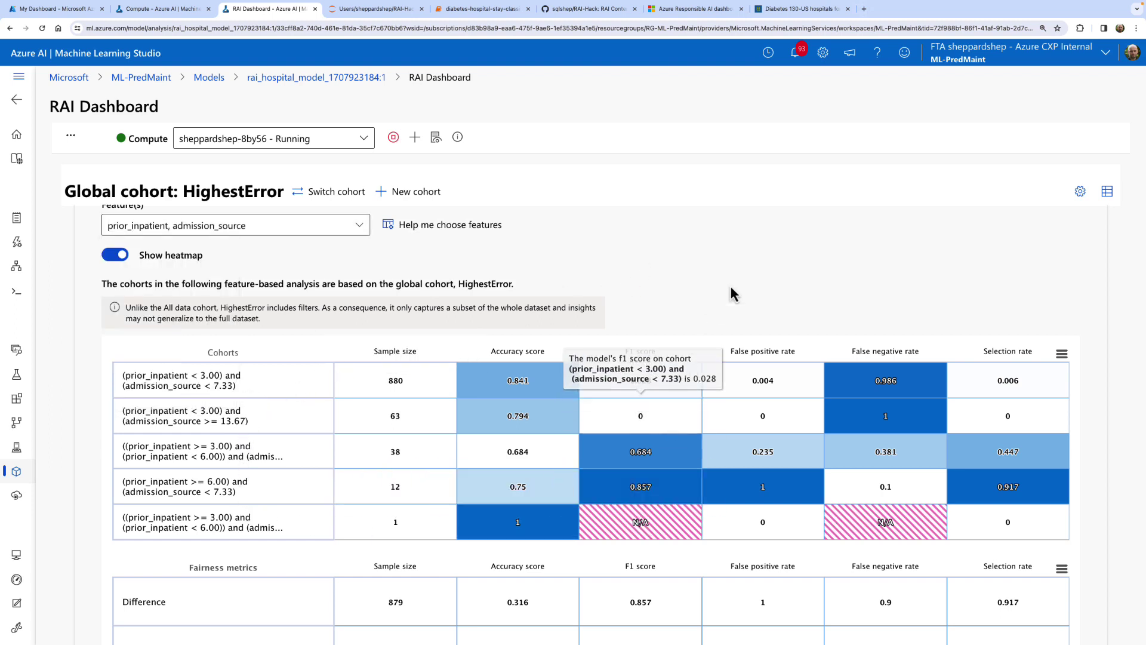
Examine the prior_inpatient and admission_source cohorts' sample sizes and F1 scores, and how the fairness metrics' sample size difference is calculated.
{"action": "scroll", "coordinate": [733, 292], "scroll_direction": "down", "scroll_amount": 1}
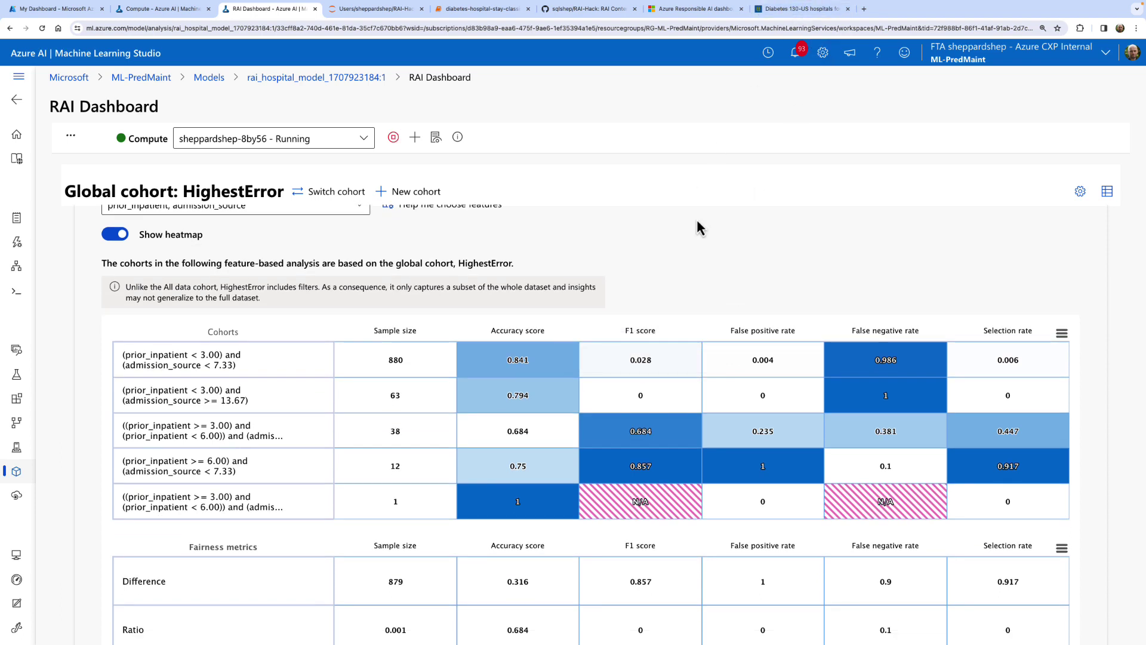
{"action": "scroll", "coordinate": [661, 256], "scroll_direction": "down", "scroll_amount": 1}
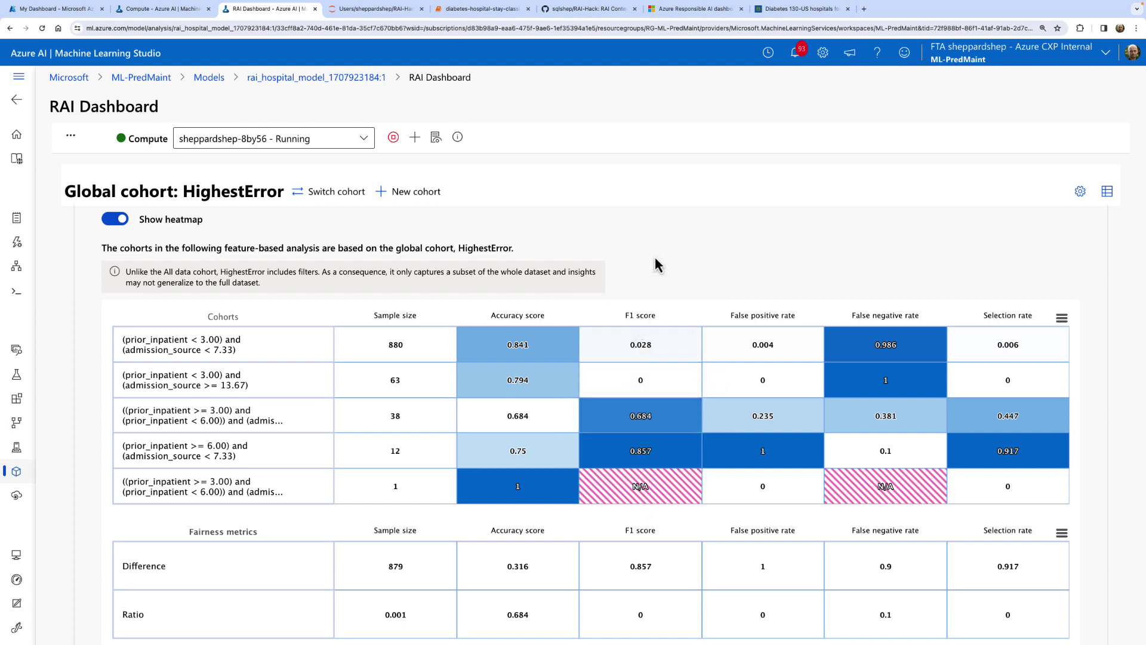
{"action": "scroll", "coordinate": [654, 257], "scroll_direction": "down", "scroll_amount": 1}
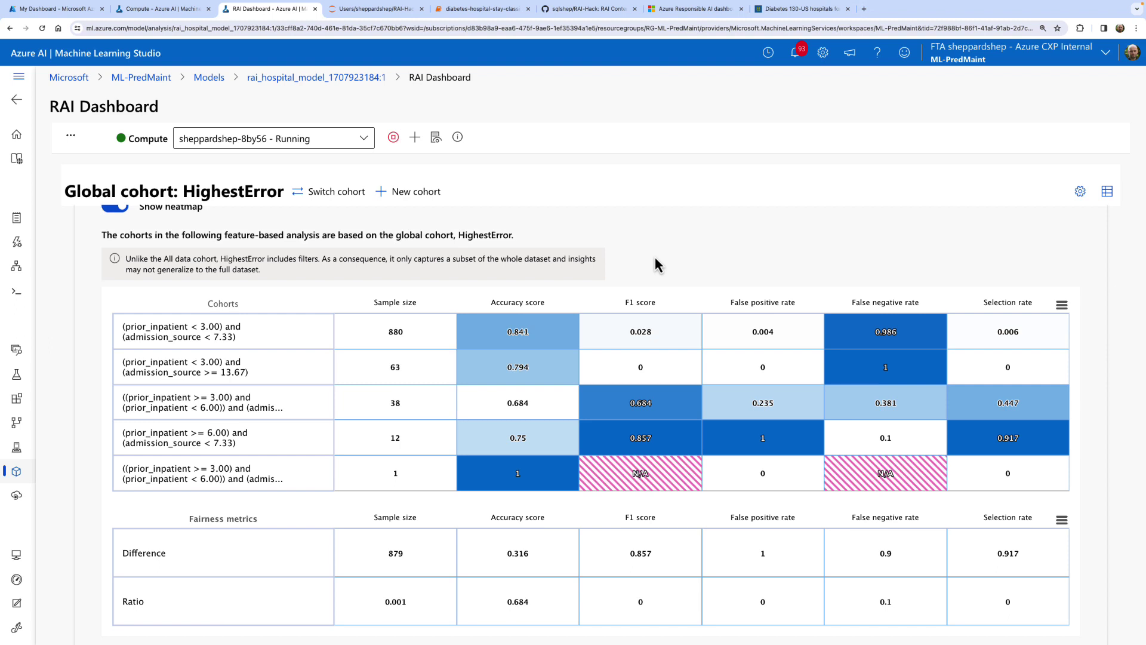
{"action": "scroll", "coordinate": [655, 259], "scroll_direction": "down", "scroll_amount": 1}
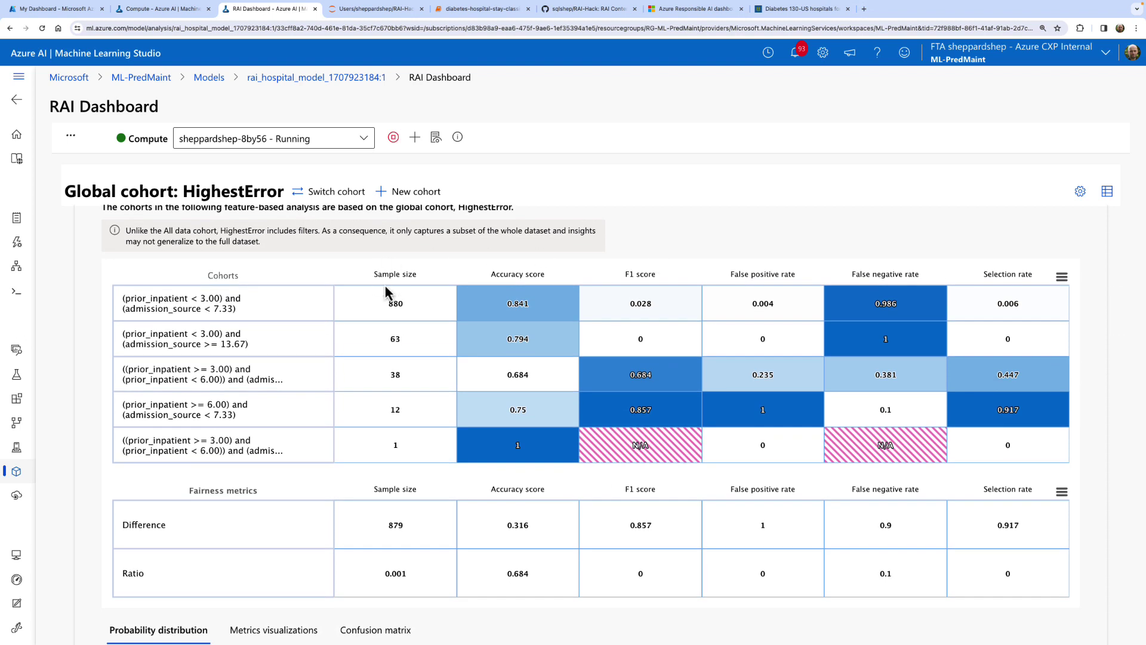
{"action": "mouse_move", "coordinate": [397, 316]}
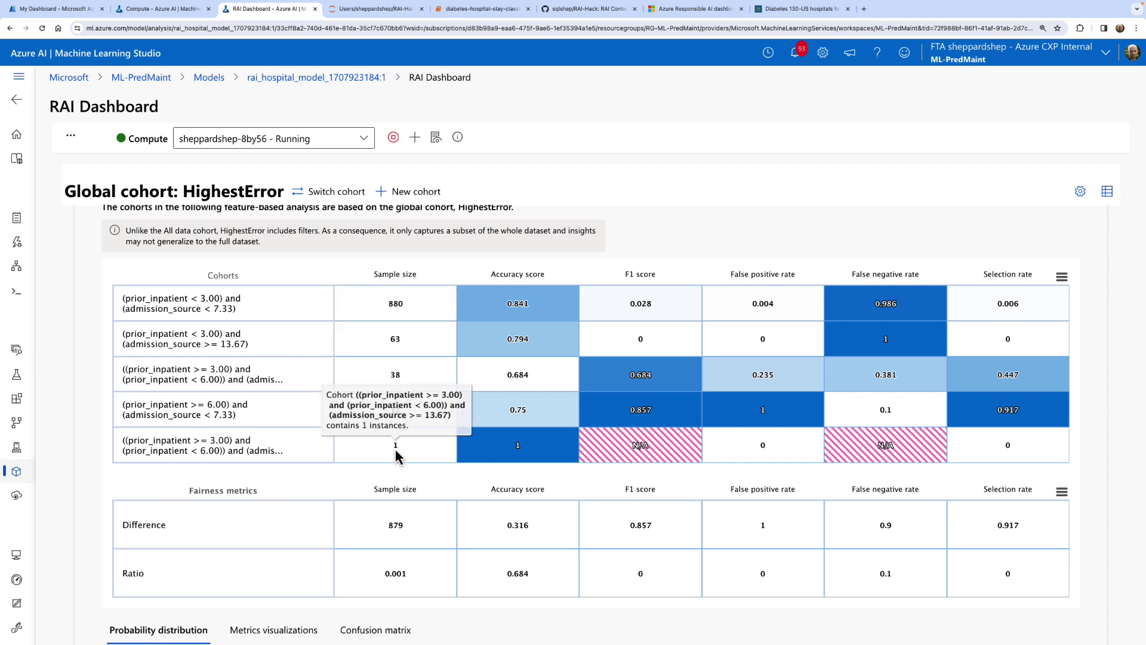
{"action": "mouse_move", "coordinate": [394, 530]}
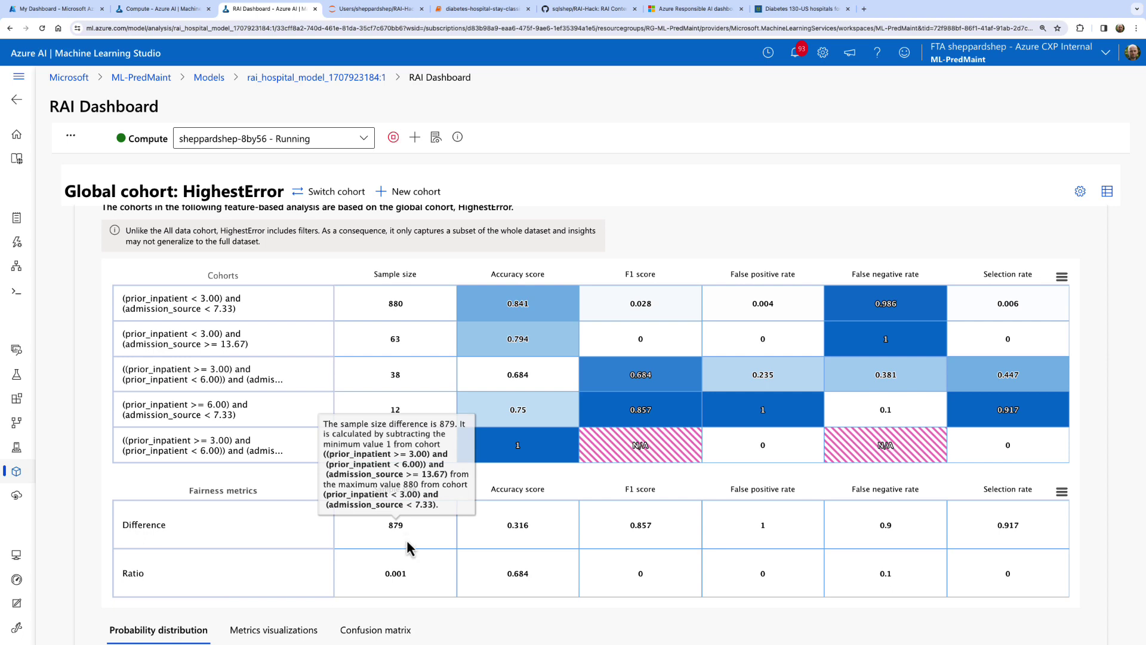
{"action": "mouse_move", "coordinate": [401, 464]}
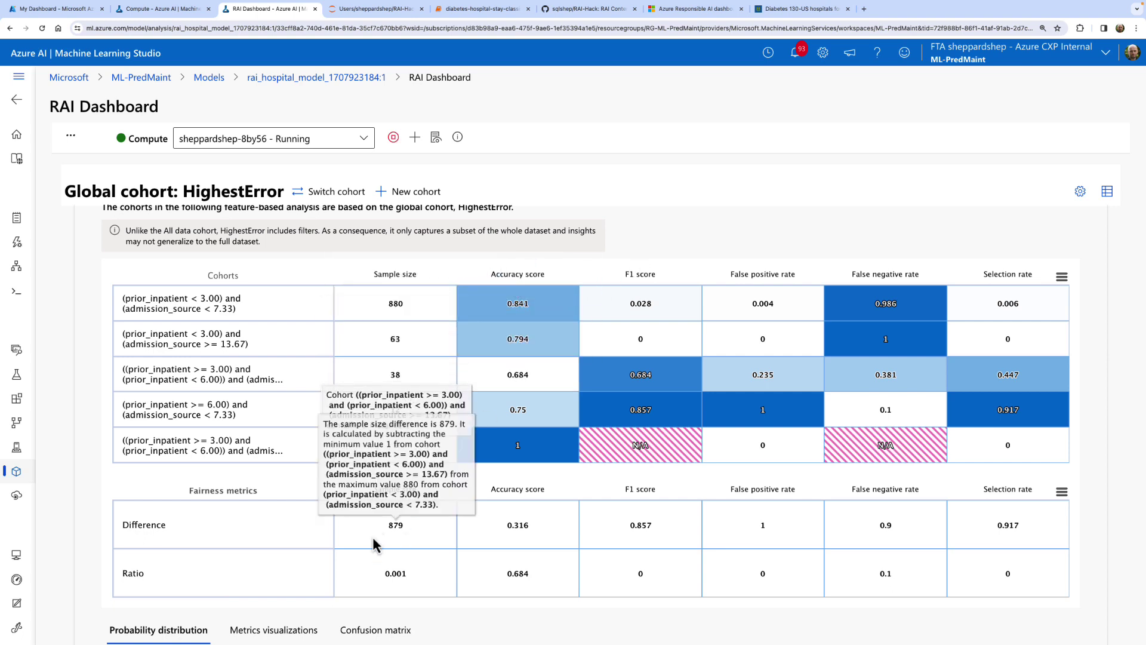
{"action": "mouse_move", "coordinate": [603, 540]}
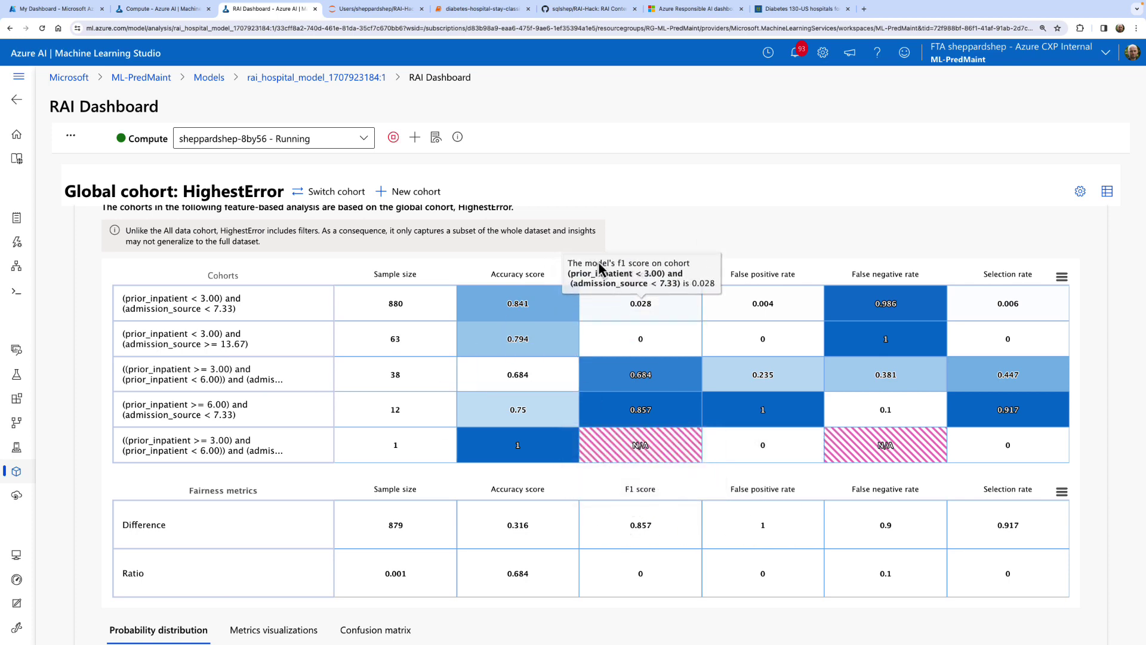
Return to the dataset cohorts and view their probability distribution, metrics visualizations and confusion matrix.
{"action": "scroll", "coordinate": [564, 313], "scroll_direction": "up", "scroll_amount": 2}
{"action": "scroll", "coordinate": [564, 311], "scroll_direction": "up", "scroll_amount": 4}
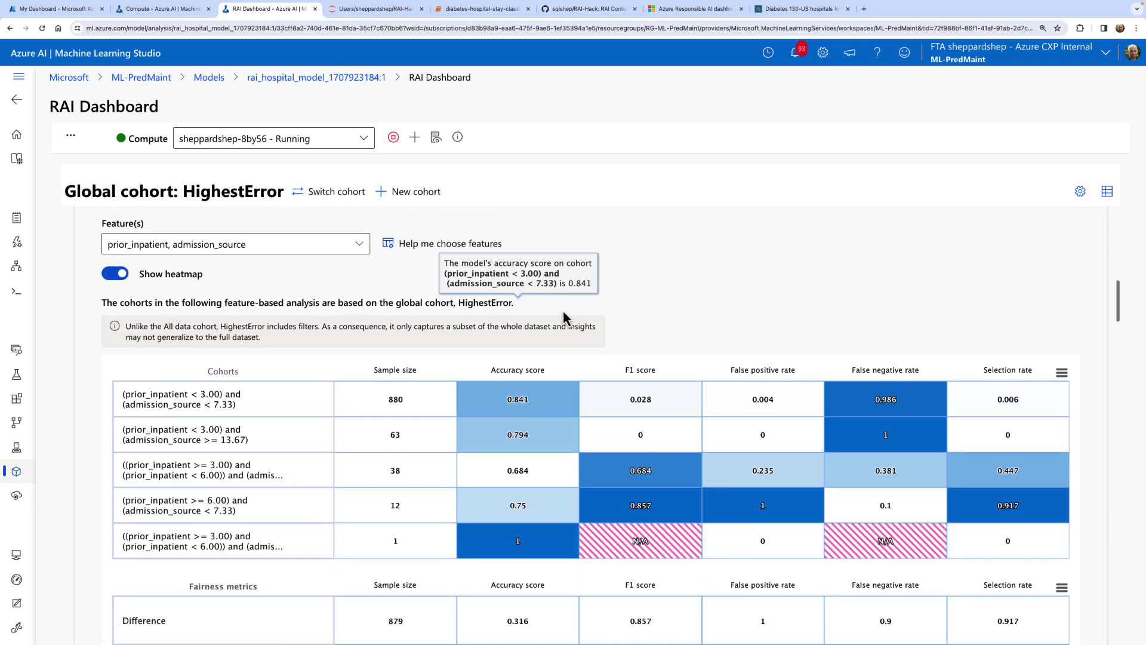
{"action": "scroll", "coordinate": [564, 311], "scroll_direction": "up", "scroll_amount": 1}
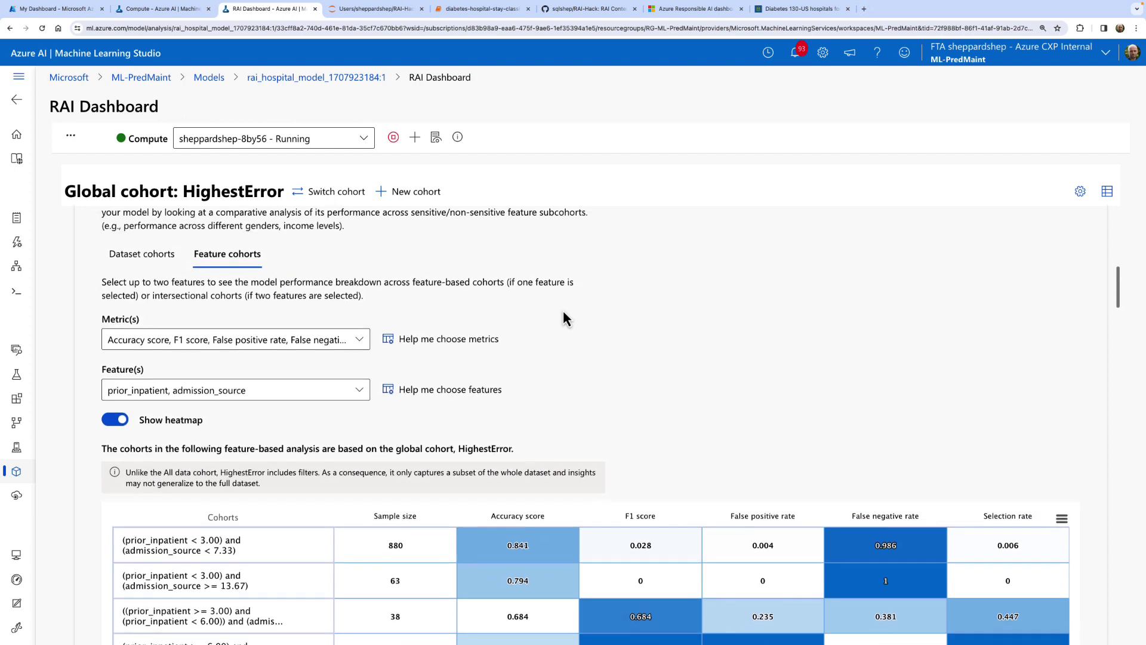
{"action": "left_click", "coordinate": [156, 257]}
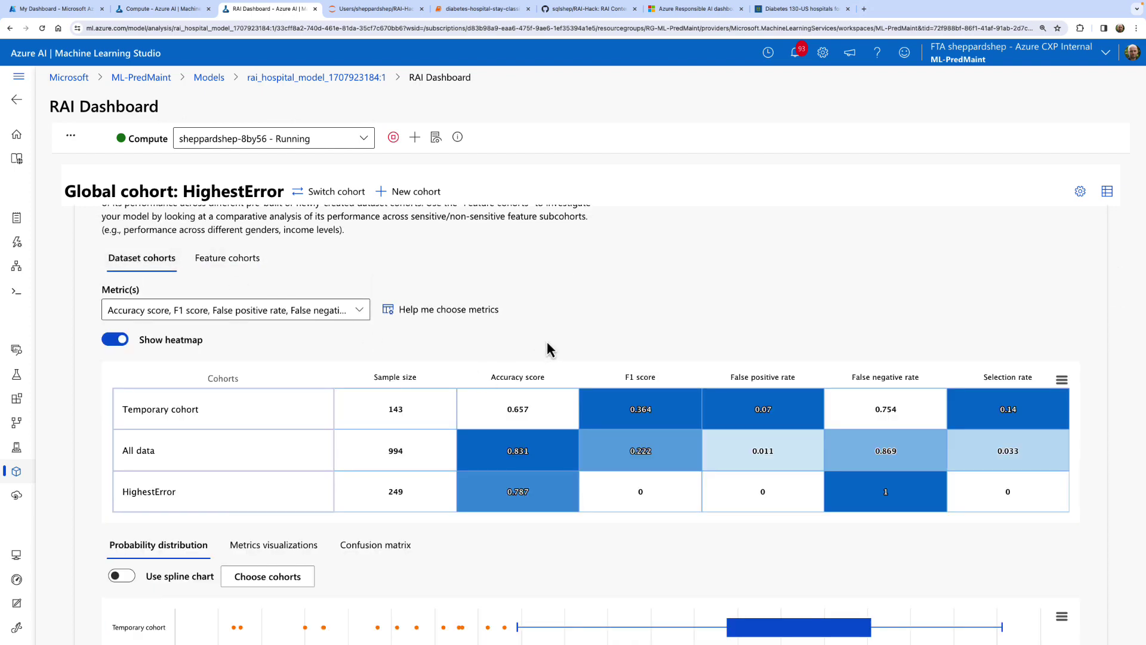
{"action": "scroll", "coordinate": [547, 340], "scroll_direction": "down", "scroll_amount": 5}
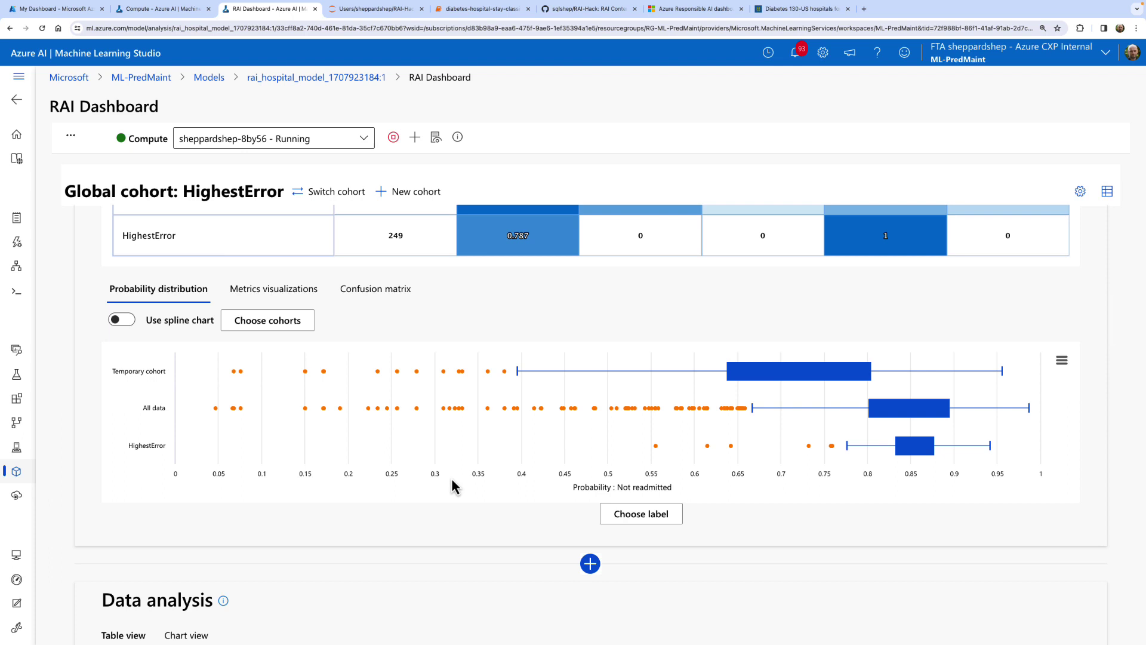
{"action": "left_click", "coordinate": [303, 297]}
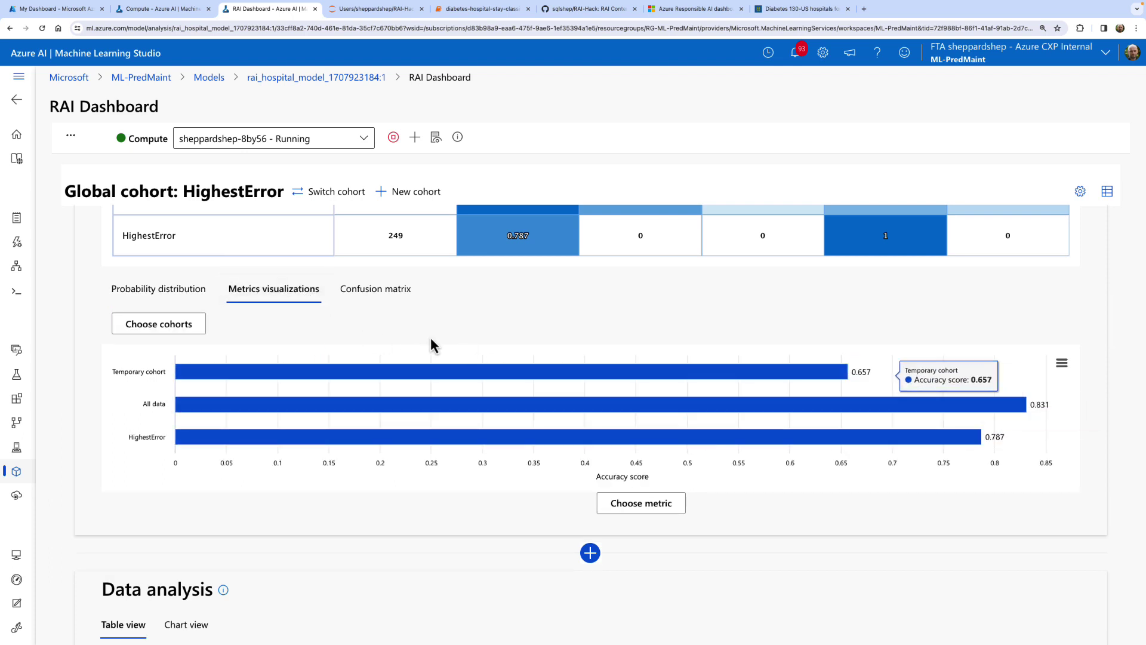
{"action": "left_click", "coordinate": [385, 292]}
Check the global cohort selection and review the incorrect predictions' rows in the data analysis table view.
{"action": "scroll", "coordinate": [442, 473], "scroll_direction": "down", "scroll_amount": 5}
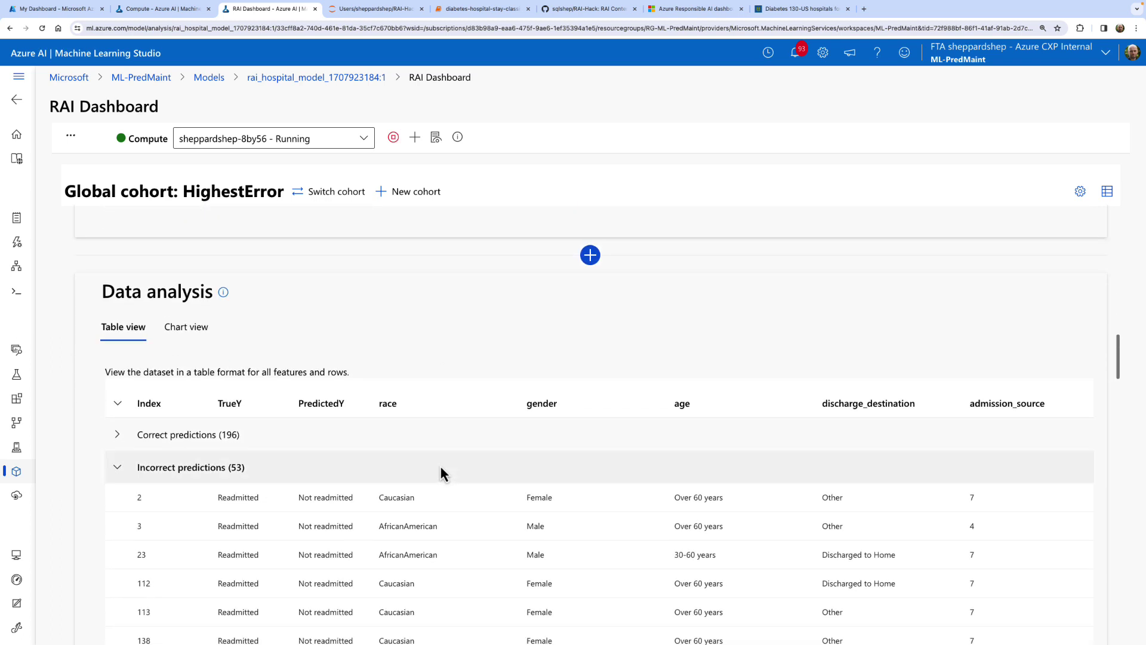
{"action": "left_click", "coordinate": [119, 468]}
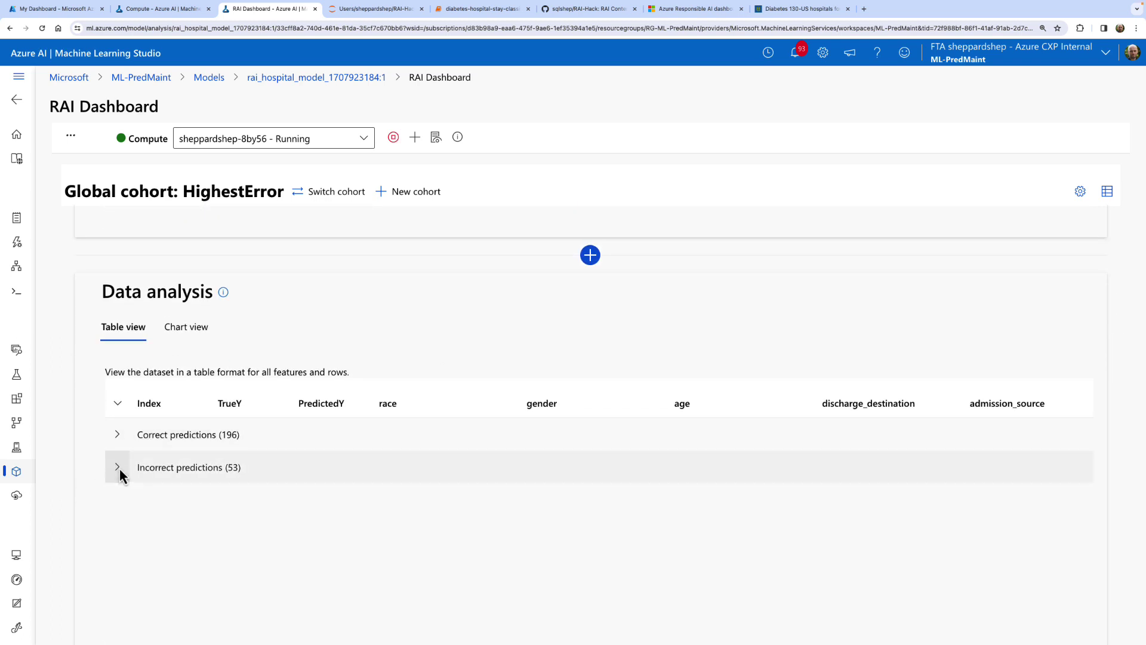
{"action": "left_click", "coordinate": [326, 196]}
{"action": "left_click", "coordinate": [716, 425]}
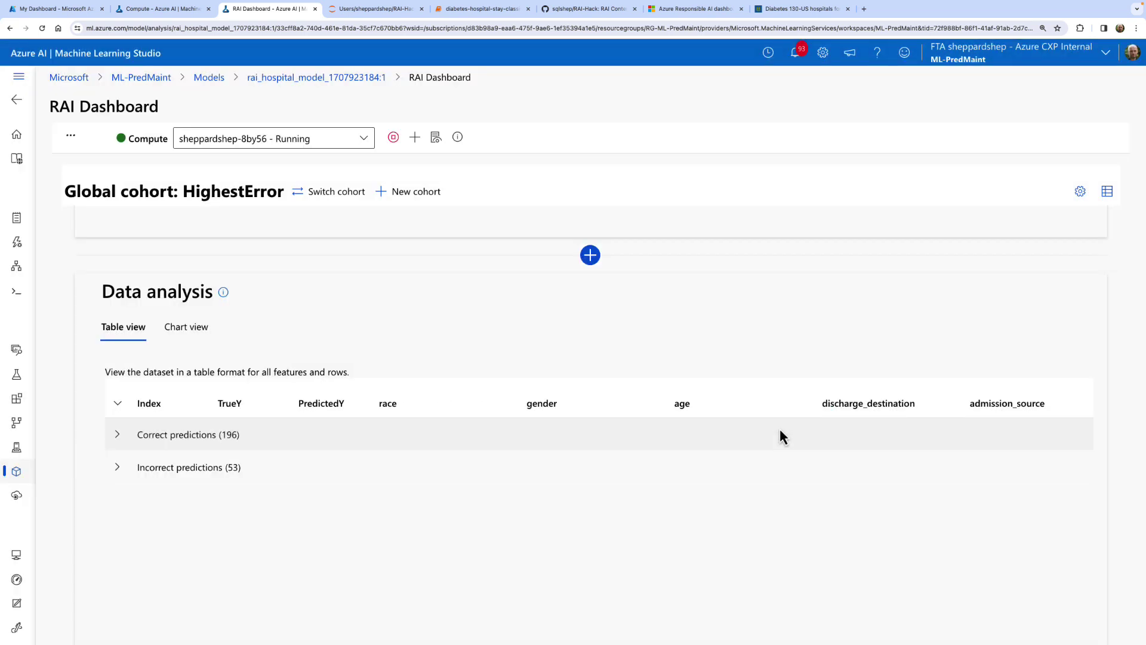
{"action": "scroll", "coordinate": [217, 507], "scroll_direction": "down", "scroll_amount": 1}
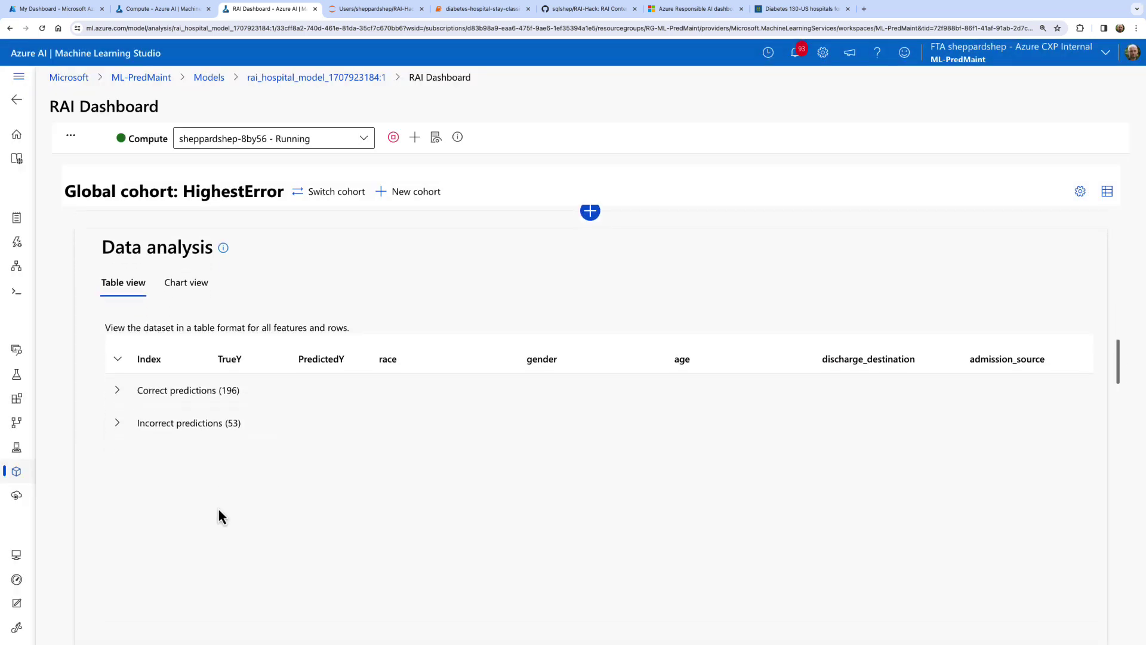
{"action": "left_click", "coordinate": [118, 423]}
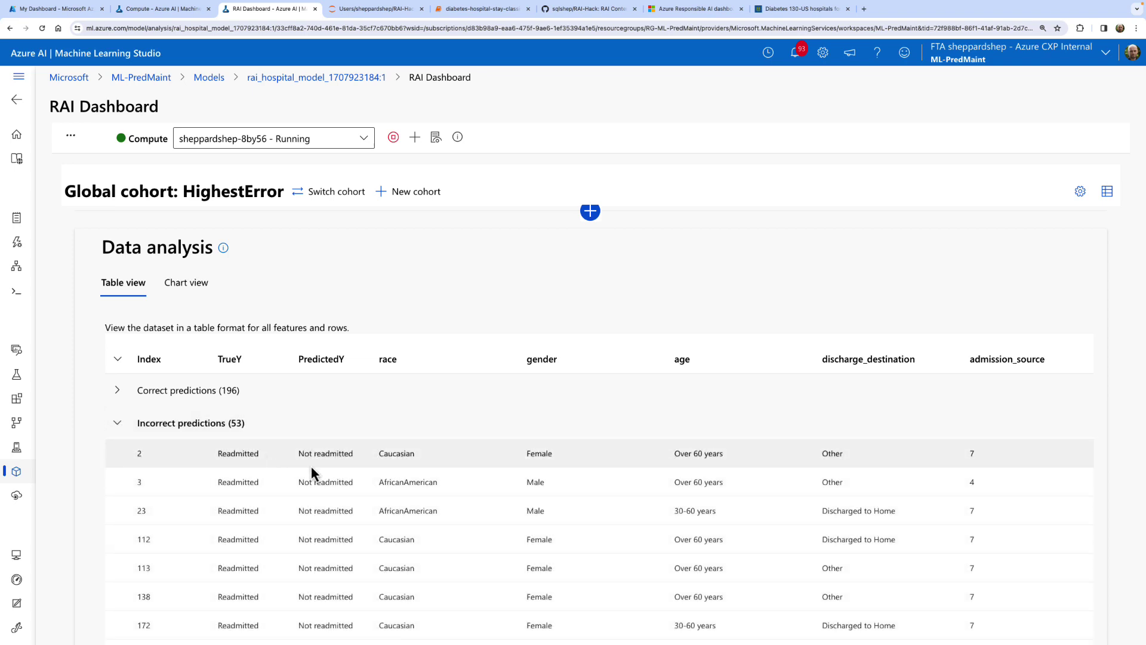
{"action": "scroll", "coordinate": [91, 459], "scroll_direction": "down", "scroll_amount": 3}
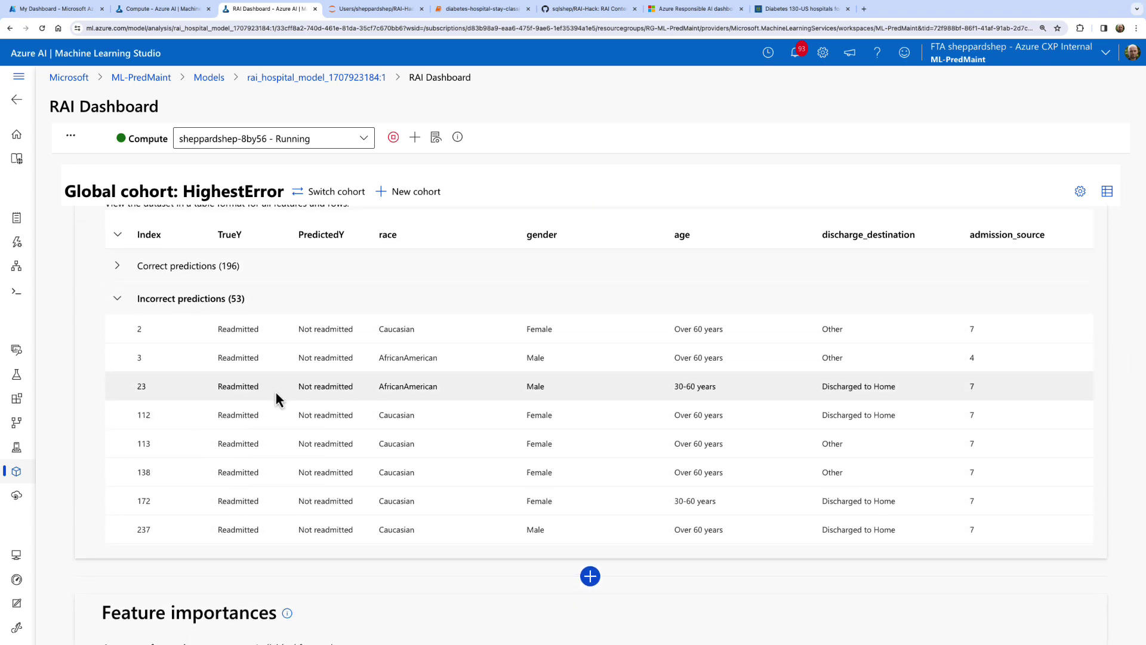
{"action": "scroll", "coordinate": [432, 462], "scroll_direction": "down", "scroll_amount": 3}
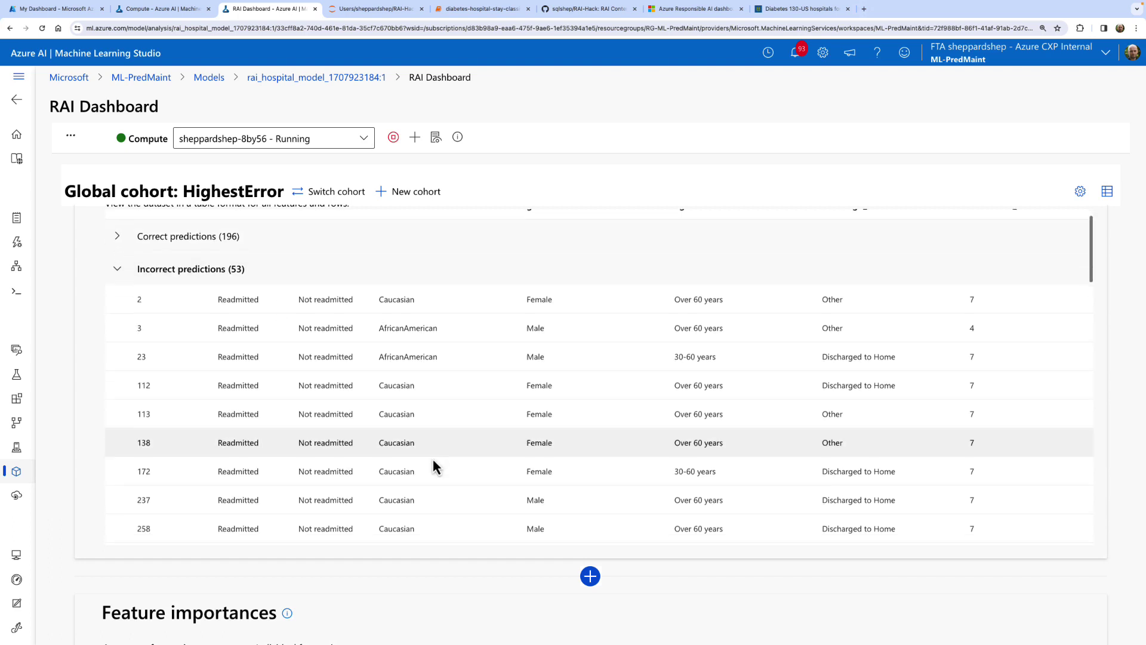
{"action": "scroll", "coordinate": [432, 457], "scroll_direction": "up", "scroll_amount": 5}
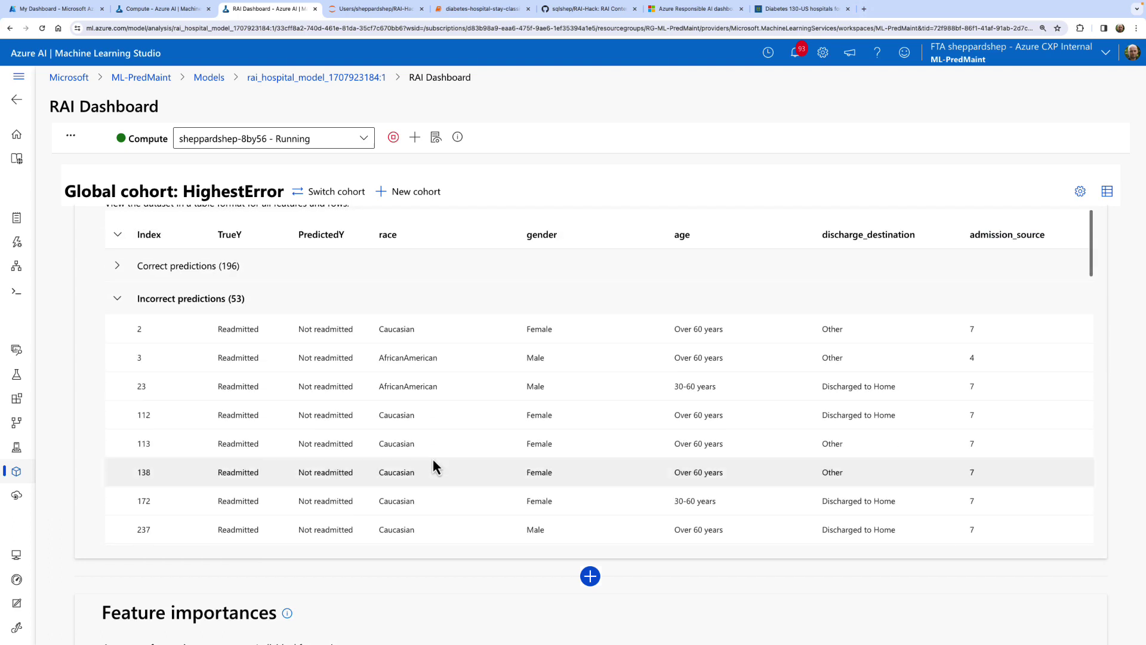
Switch the data analysis to the chart view and apply the dataset feature race to its vertical axis.
{"action": "scroll", "coordinate": [327, 298], "scroll_direction": "up", "scroll_amount": 2}
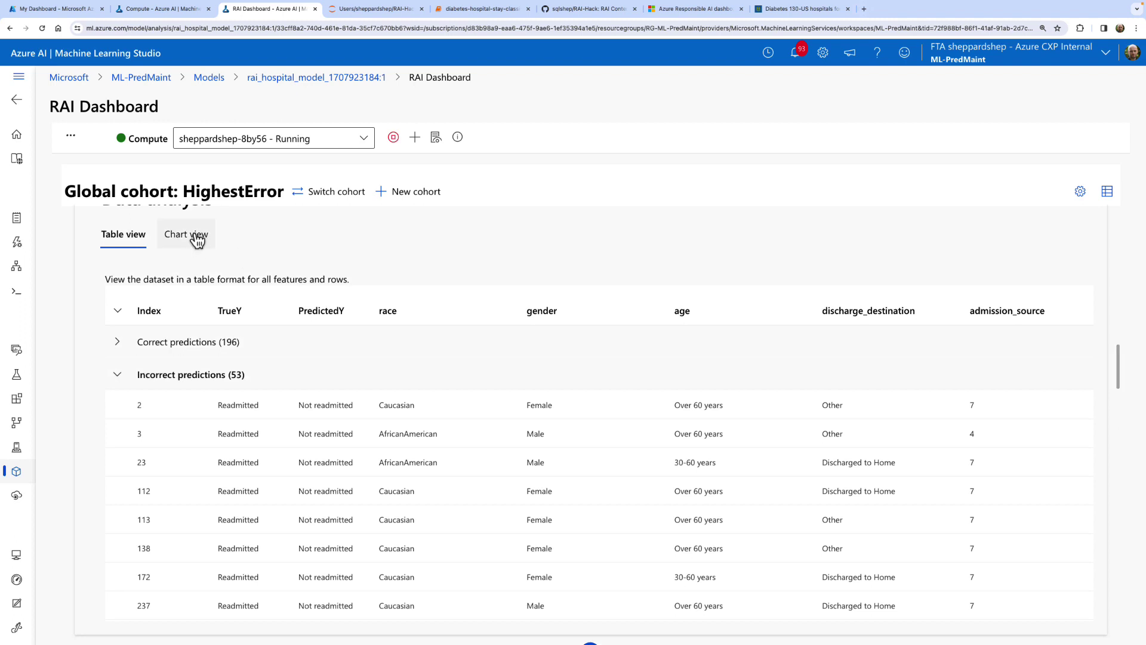
{"action": "left_click", "coordinate": [197, 241]}
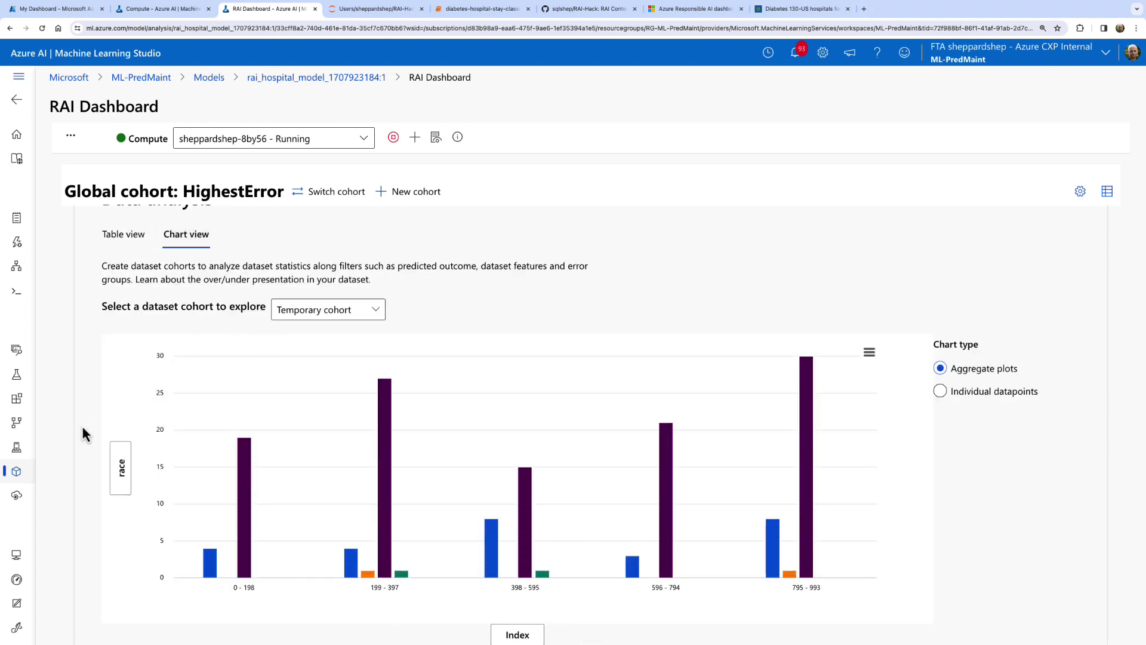
{"action": "scroll", "coordinate": [84, 432], "scroll_direction": "down", "scroll_amount": 1}
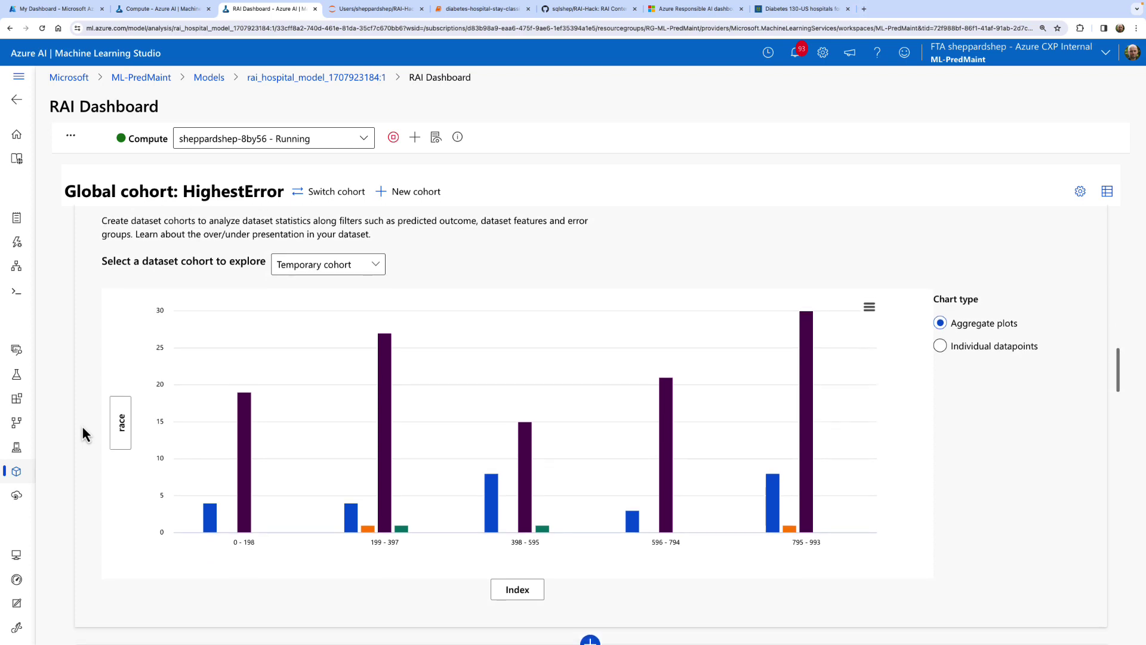
{"action": "left_click", "coordinate": [120, 422]}
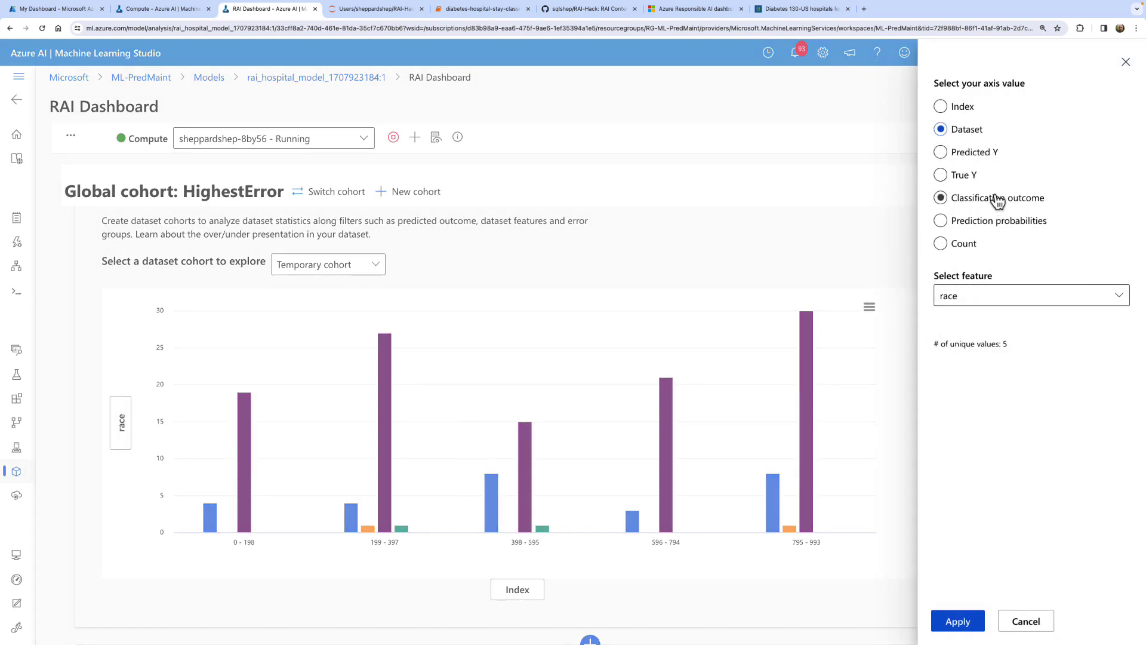
{"action": "left_click", "coordinate": [955, 621]}
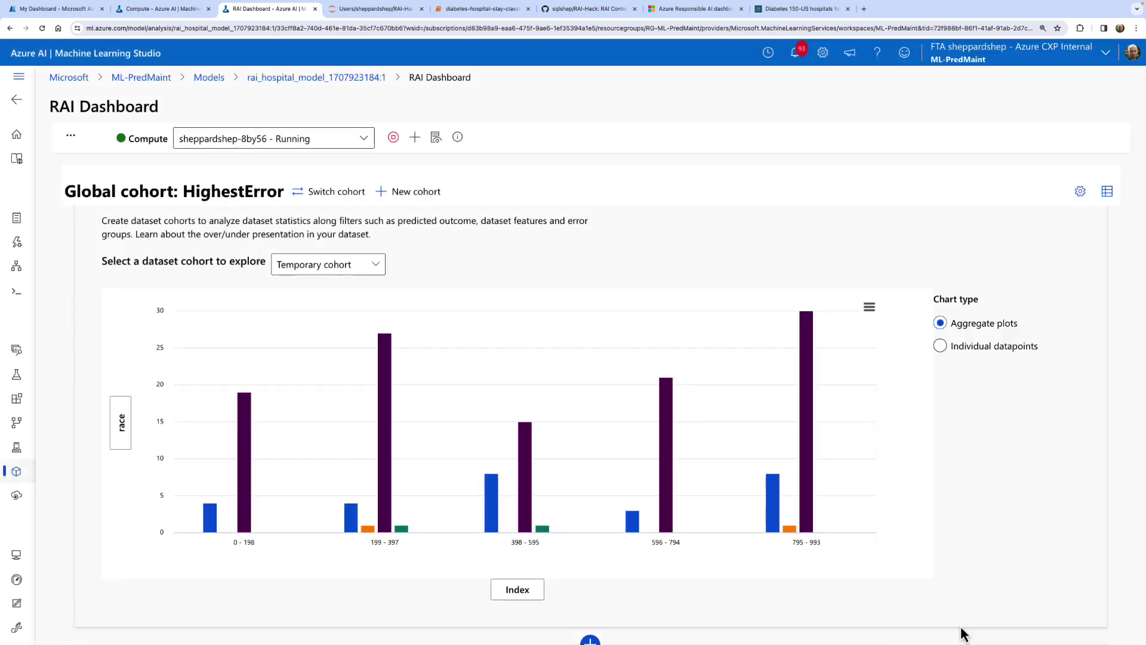
Set the chart's horizontal axis to the dataset feature prior_inpatient and inspect the resulting bars.
{"action": "left_click", "coordinate": [525, 594]}
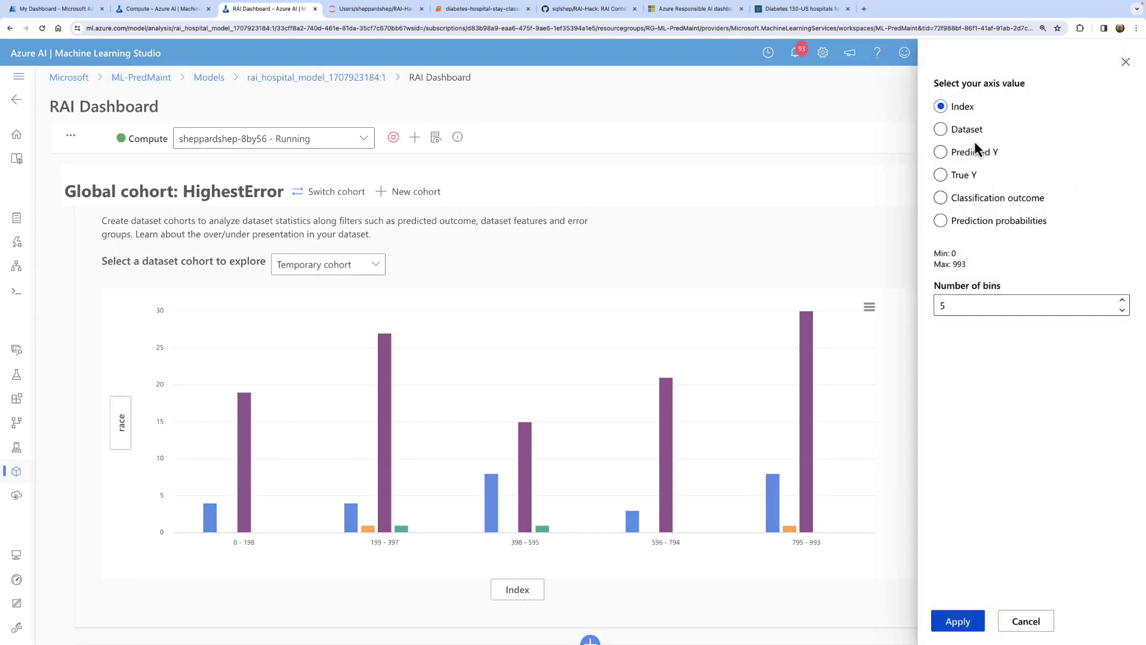
{"action": "left_click", "coordinate": [969, 135]}
{"action": "left_click", "coordinate": [1063, 269]}
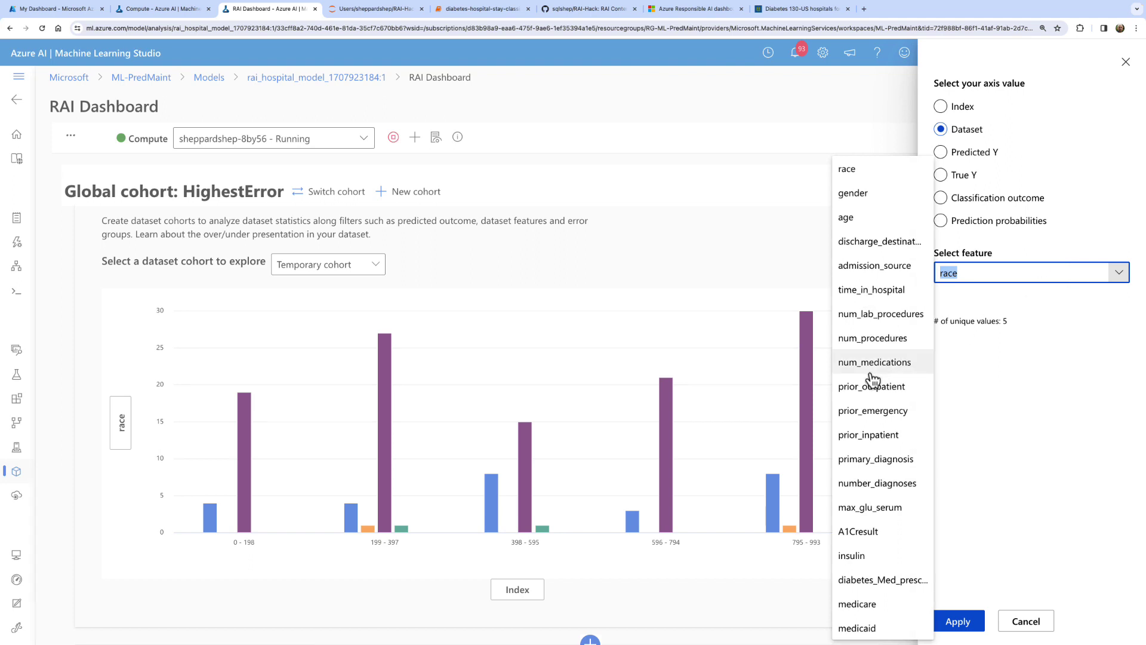
{"action": "left_click", "coordinate": [871, 437]}
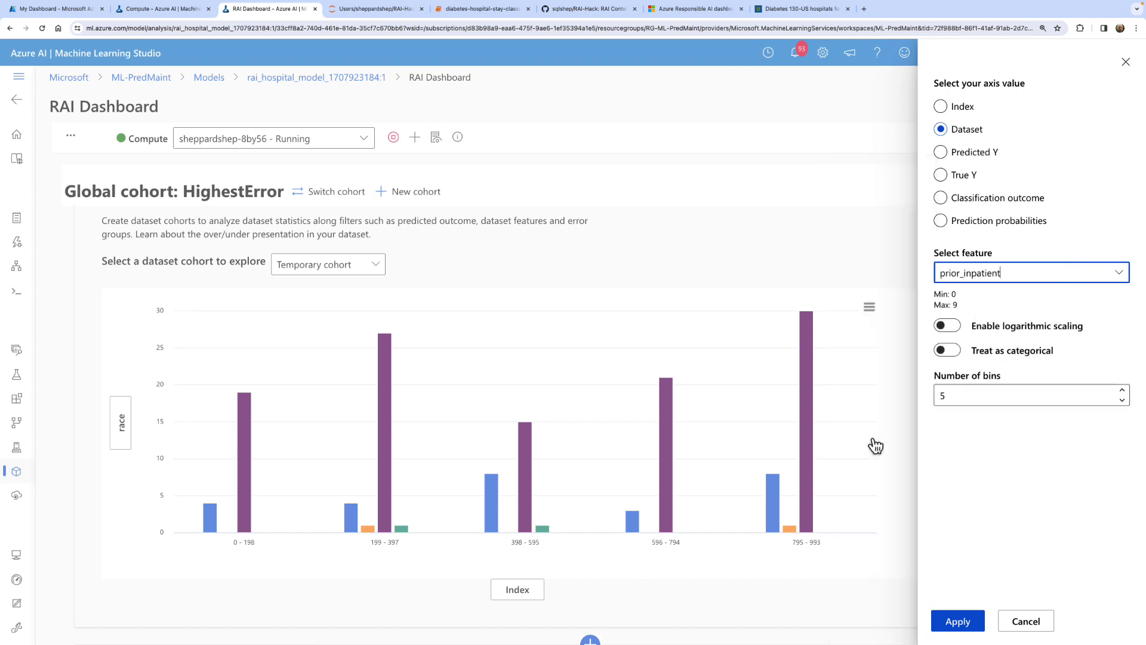
{"action": "left_click", "coordinate": [960, 621]}
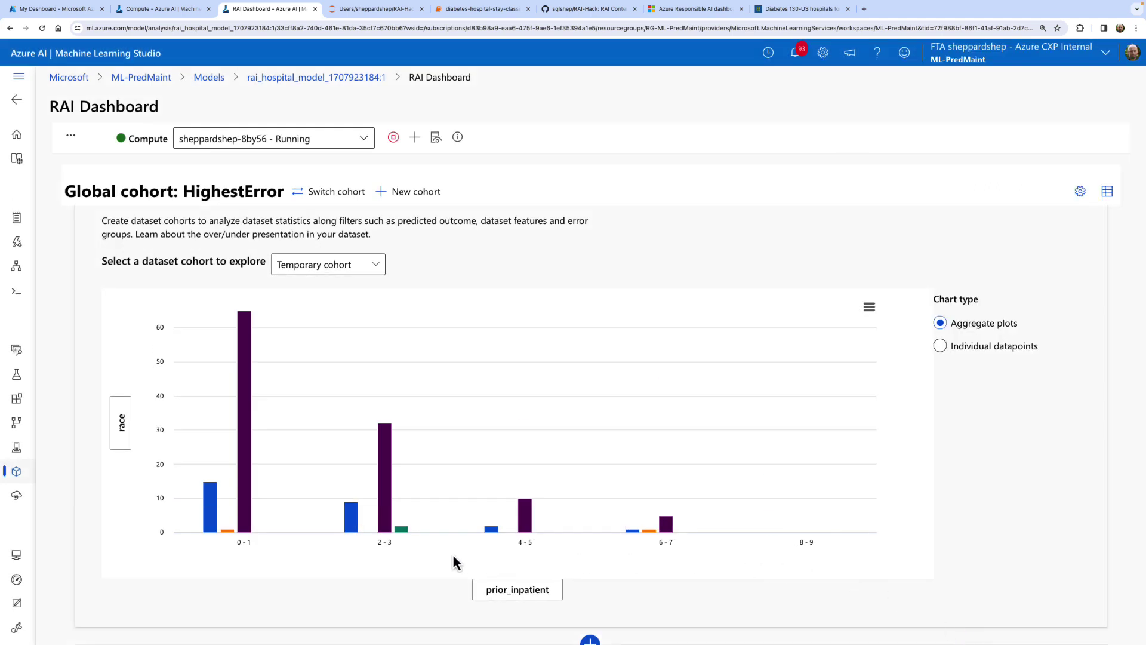
{"action": "mouse_move", "coordinate": [248, 510]}
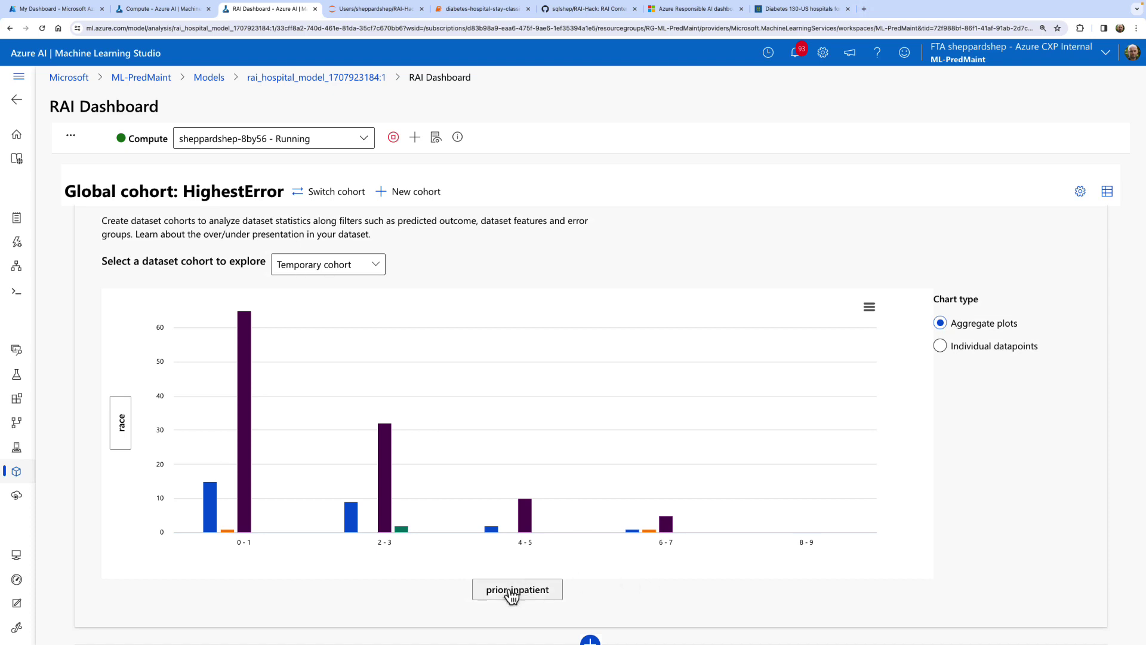
Change the chart's vertical axis to the A1Cresult feature and inspect its values across the prior_inpatient bins.
{"action": "left_click", "coordinate": [129, 409]}
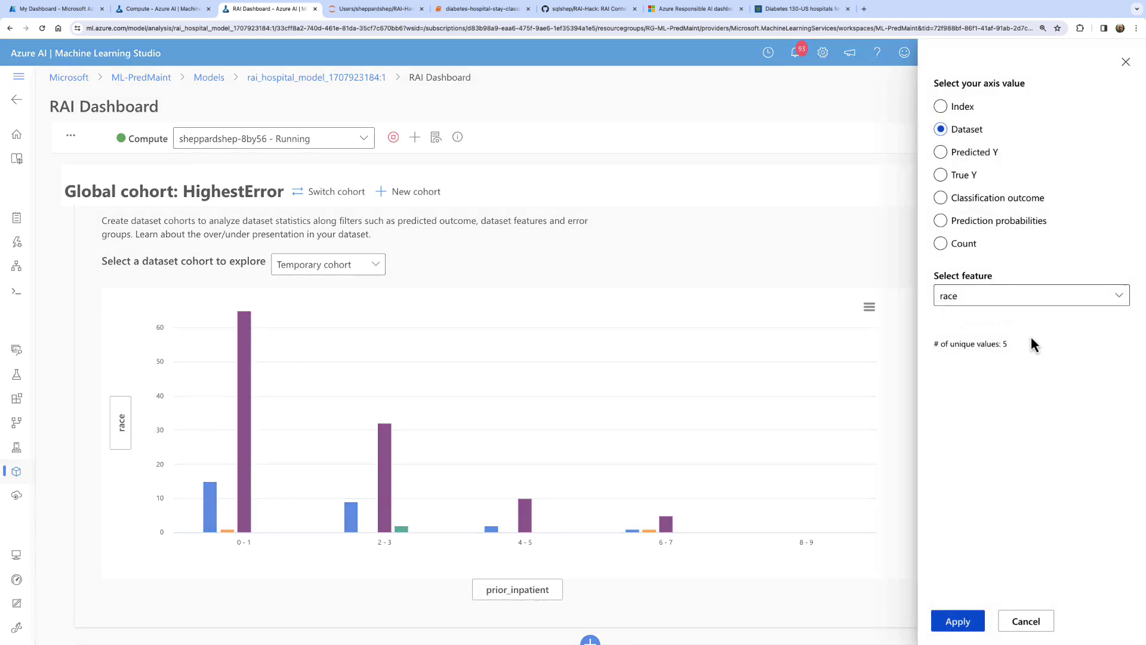
{"action": "left_click", "coordinate": [1050, 303]}
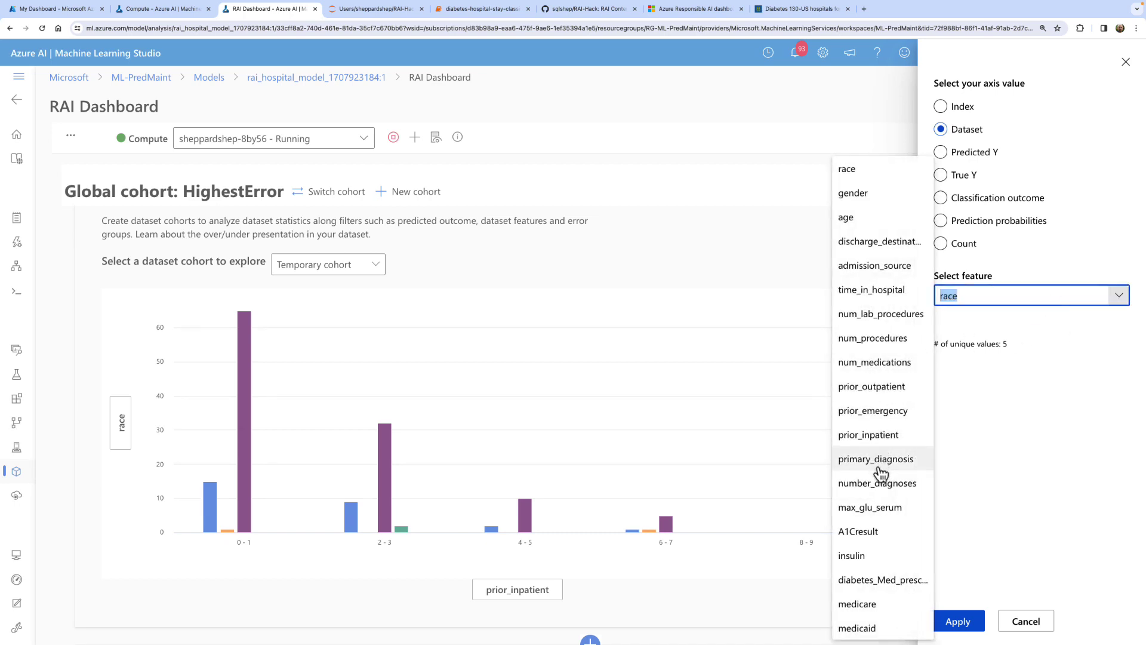
{"action": "left_click", "coordinate": [881, 532]}
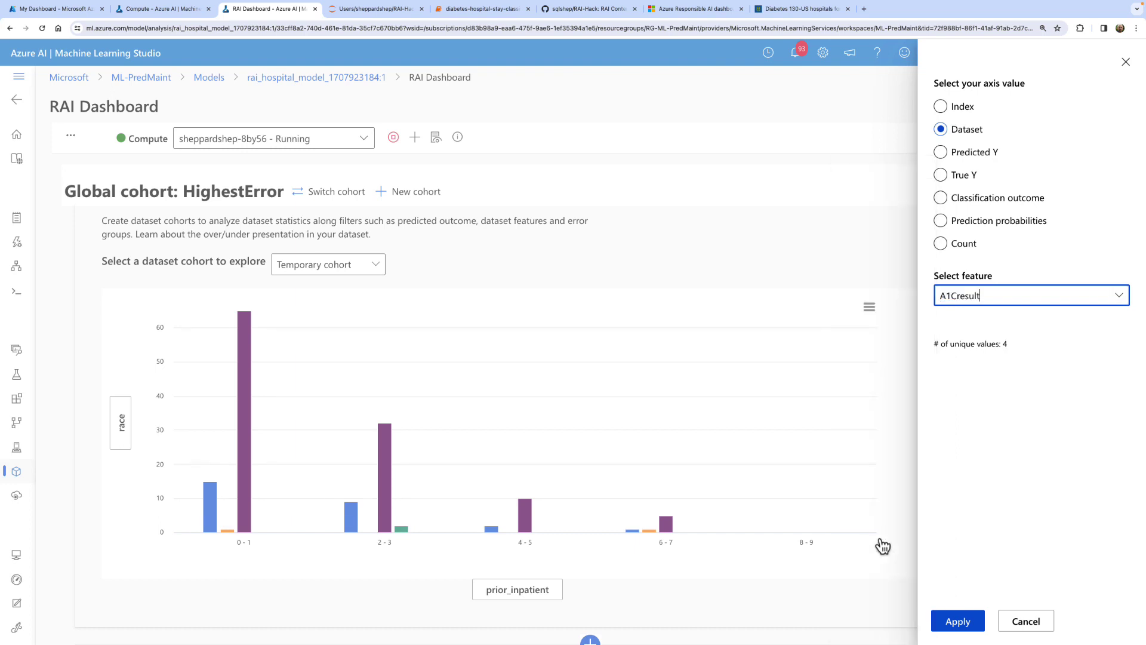
{"action": "left_click", "coordinate": [955, 621]}
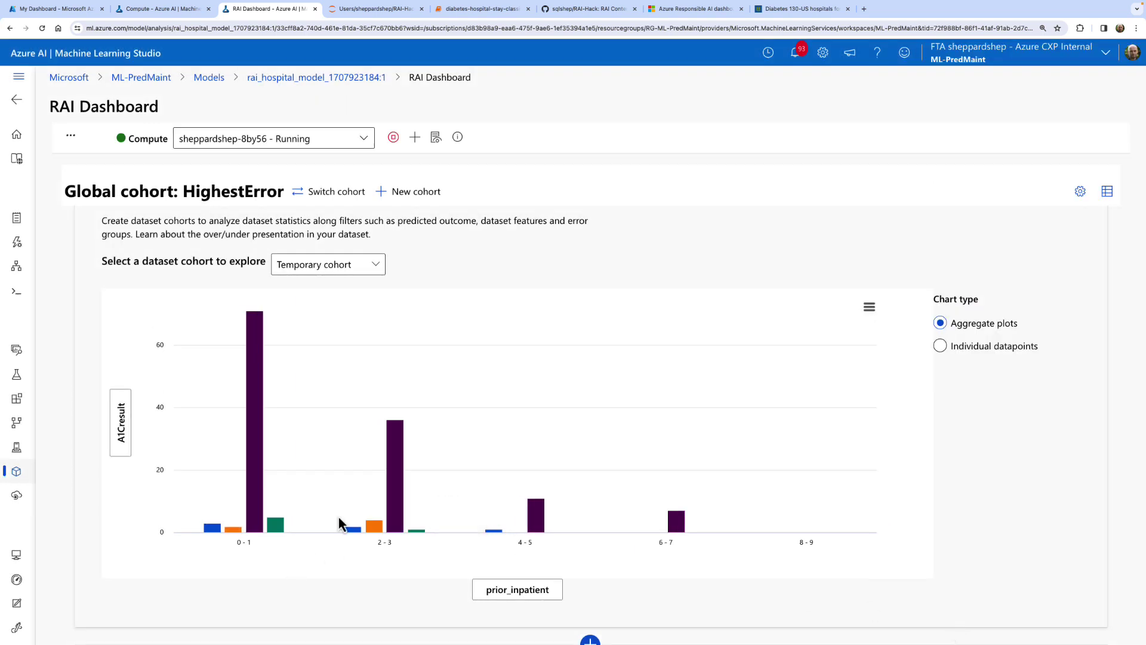
{"action": "mouse_move", "coordinate": [344, 518]}
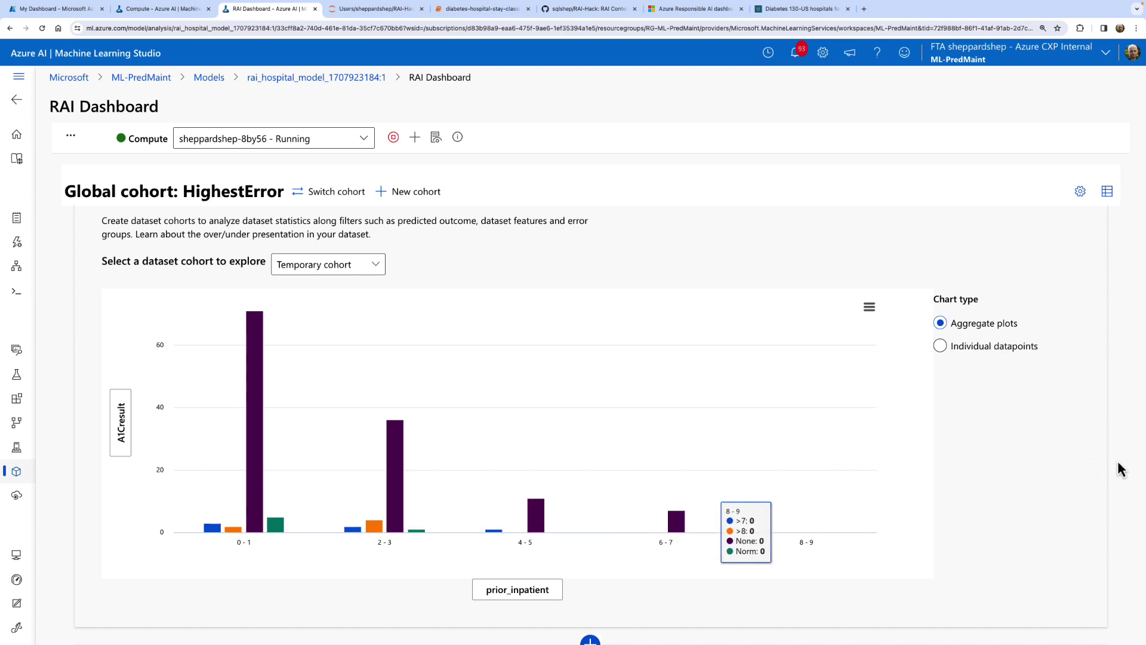
Select HighestError as the dataset cohort to explore in the chart and inspect its A1Cresult distribution.
{"action": "scroll", "coordinate": [1001, 475], "scroll_direction": "down", "scroll_amount": 2}
{"action": "scroll", "coordinate": [1000, 475], "scroll_direction": "down", "scroll_amount": 2}
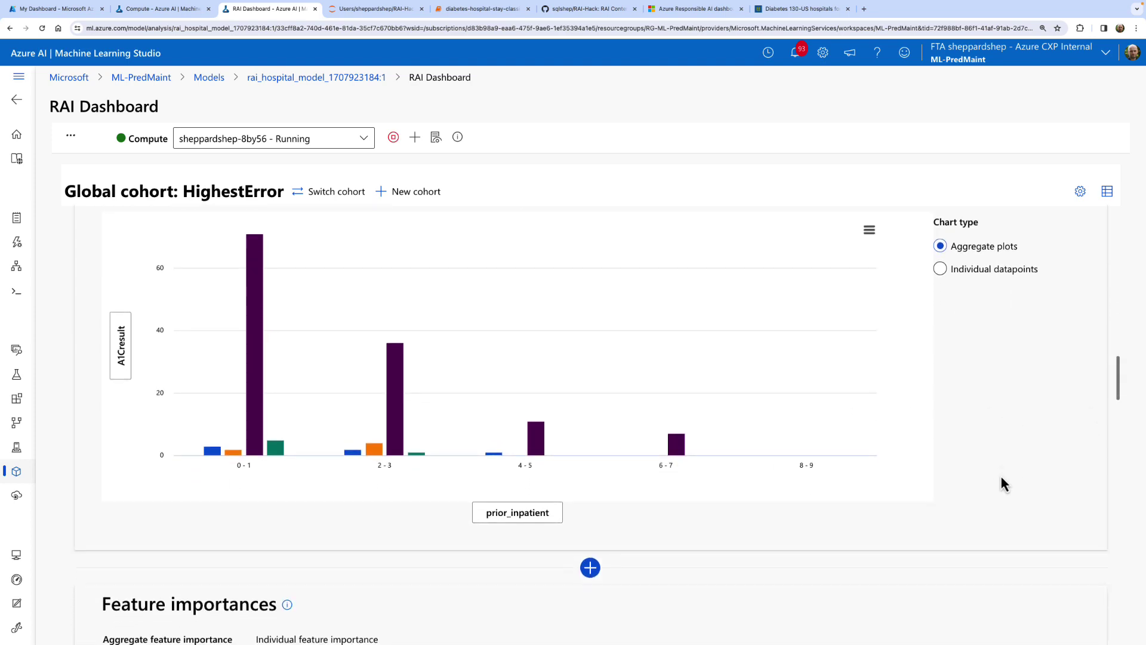
{"action": "scroll", "coordinate": [1001, 474], "scroll_direction": "up", "scroll_amount": 5}
{"action": "scroll", "coordinate": [1001, 474], "scroll_direction": "down", "scroll_amount": 4}
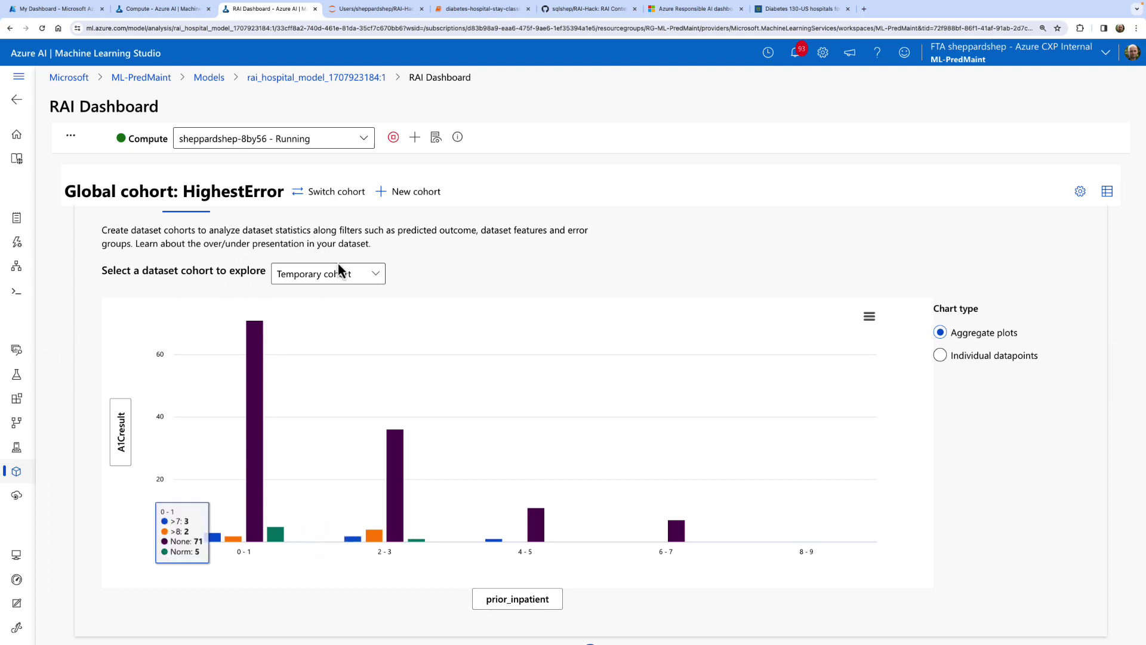
{"action": "left_click", "coordinate": [376, 276]}
{"action": "left_click", "coordinate": [332, 348]}
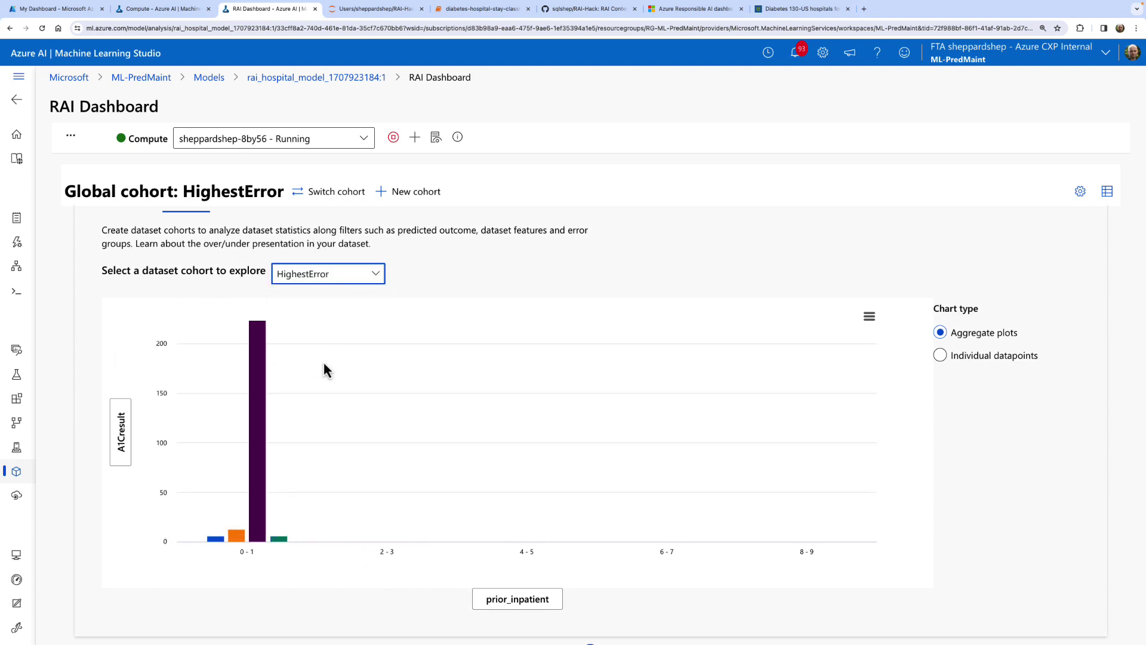
{"action": "mouse_move", "coordinate": [281, 537]}
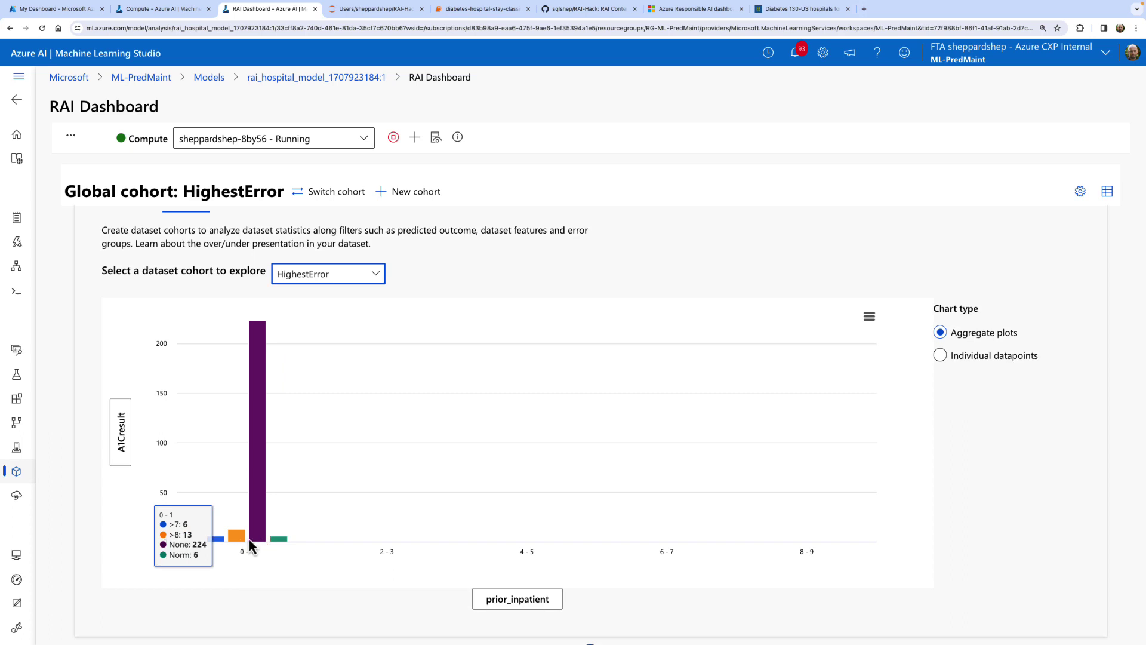
Change the vertical axis to num_procedures and inspect the box plot's quartiles for the HighestError cohort.
{"action": "left_click", "coordinate": [121, 432]}
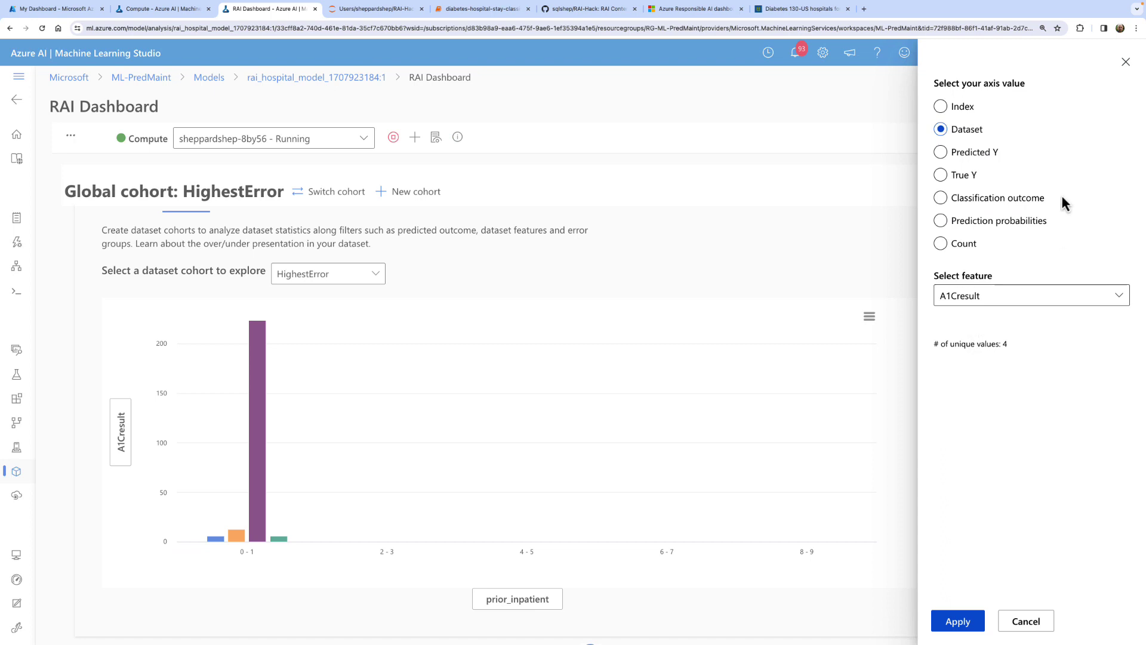
{"action": "left_click", "coordinate": [1041, 296]}
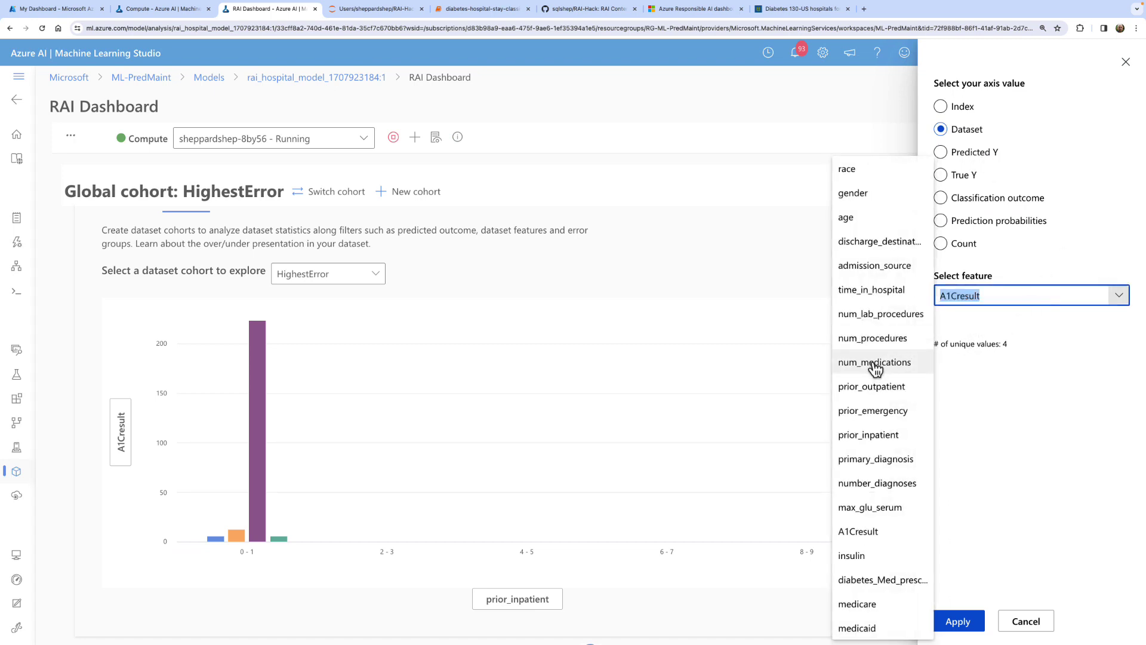
{"action": "left_click", "coordinate": [880, 337]}
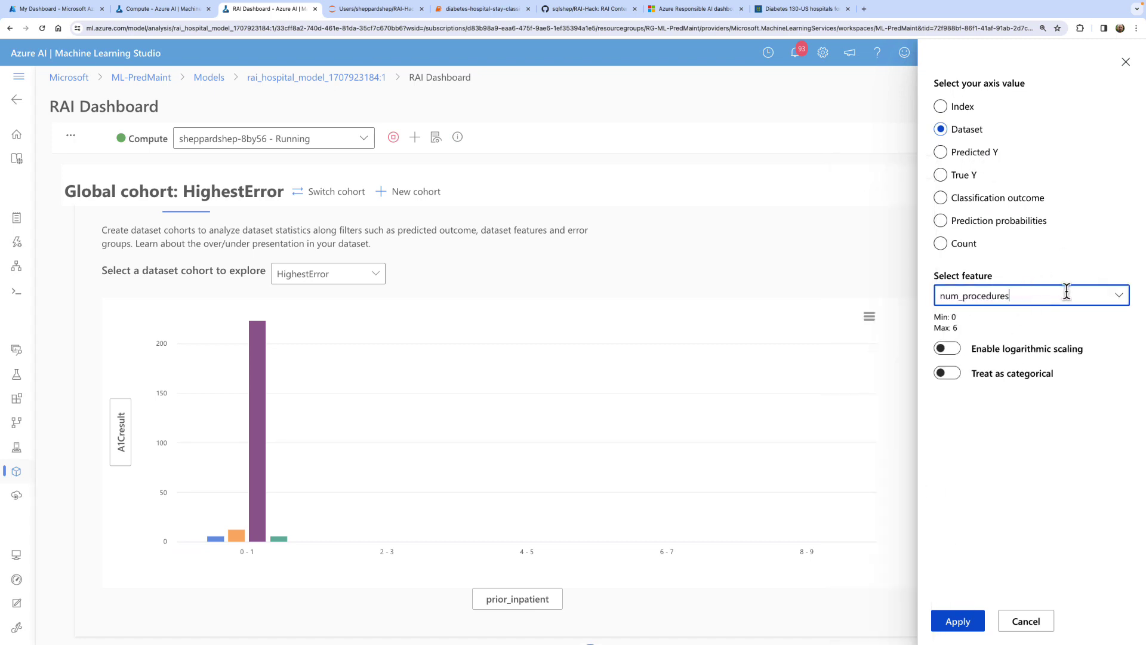
{"action": "left_click", "coordinate": [957, 621]}
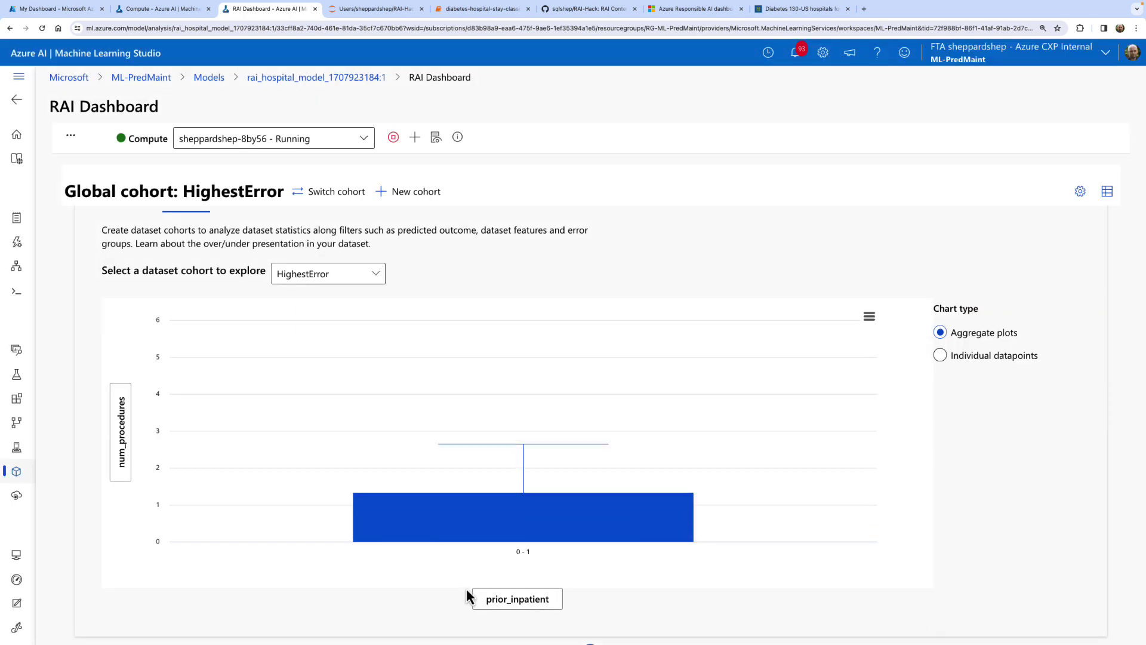
{"action": "mouse_move", "coordinate": [471, 517]}
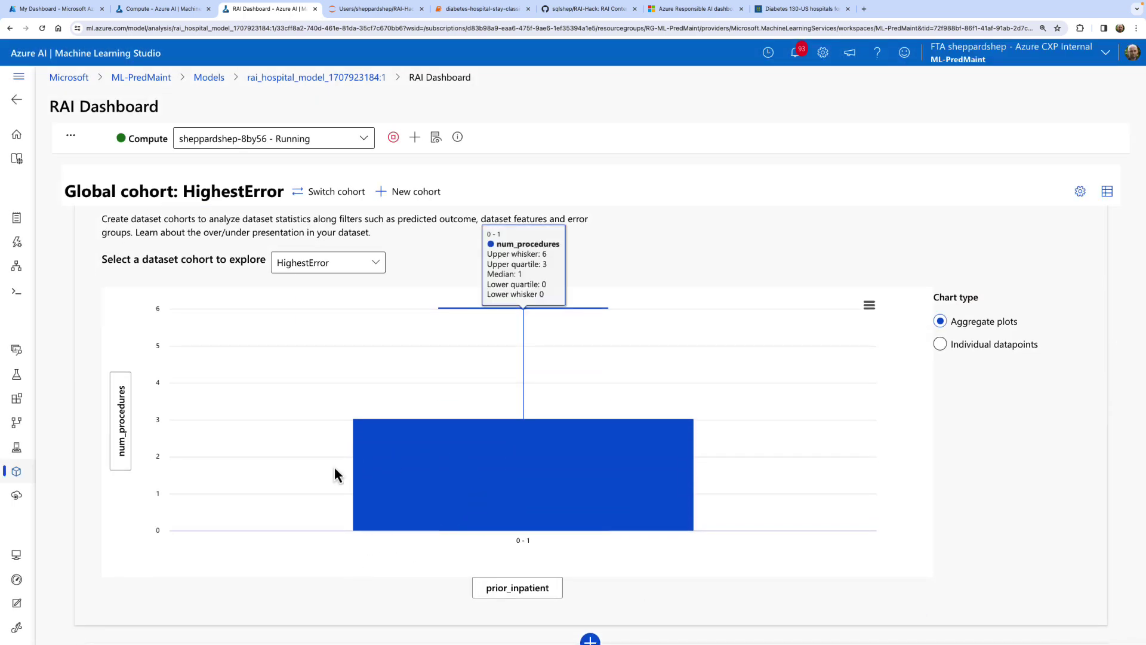
{"action": "scroll", "coordinate": [722, 564], "scroll_direction": "down", "scroll_amount": 3}
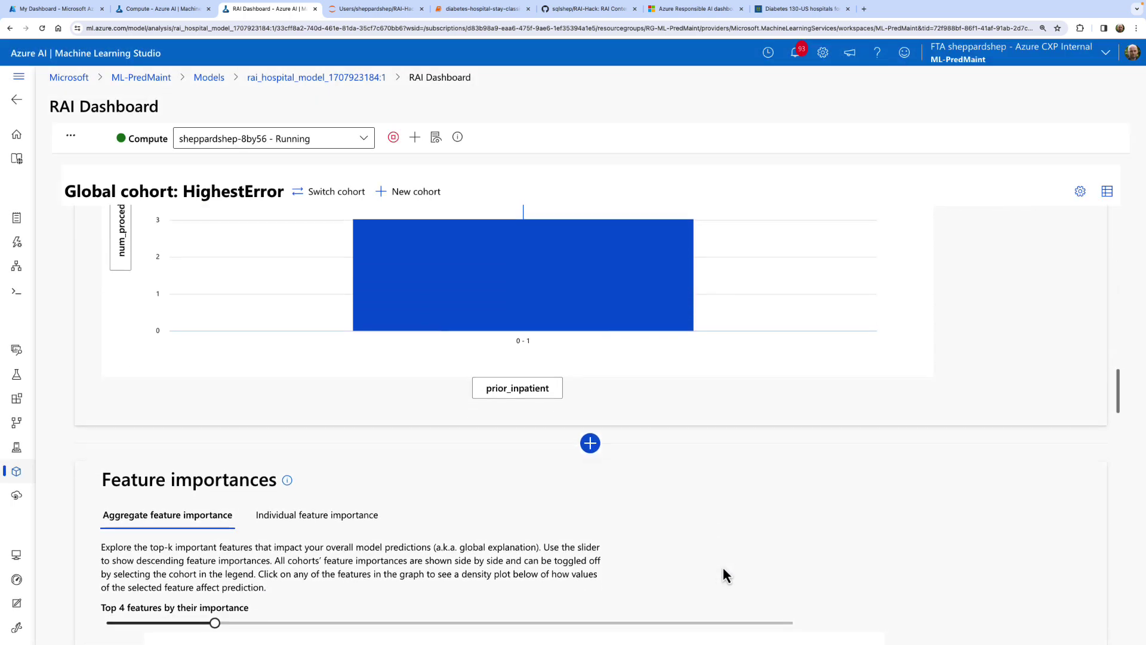
{"action": "scroll", "coordinate": [340, 394], "scroll_direction": "up", "scroll_amount": 2}
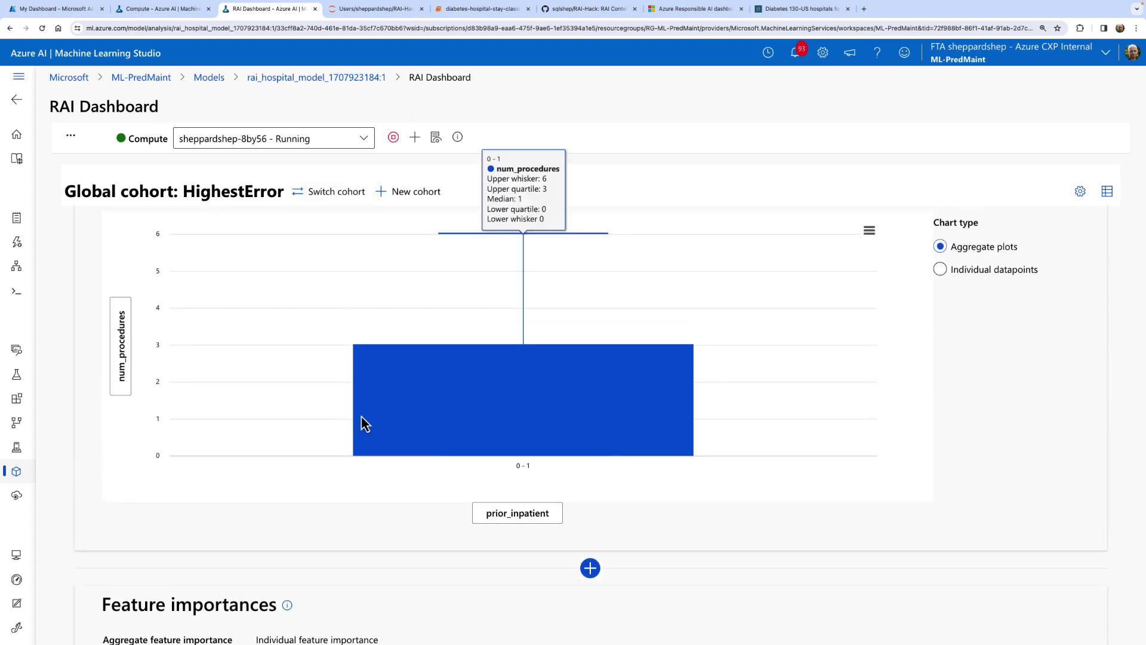
Expand the aggregate feature importance chart to show the top 7 features by their importance.
{"action": "scroll", "coordinate": [364, 421], "scroll_direction": "down", "scroll_amount": 3}
{"action": "scroll", "coordinate": [360, 414], "scroll_direction": "down", "scroll_amount": 3}
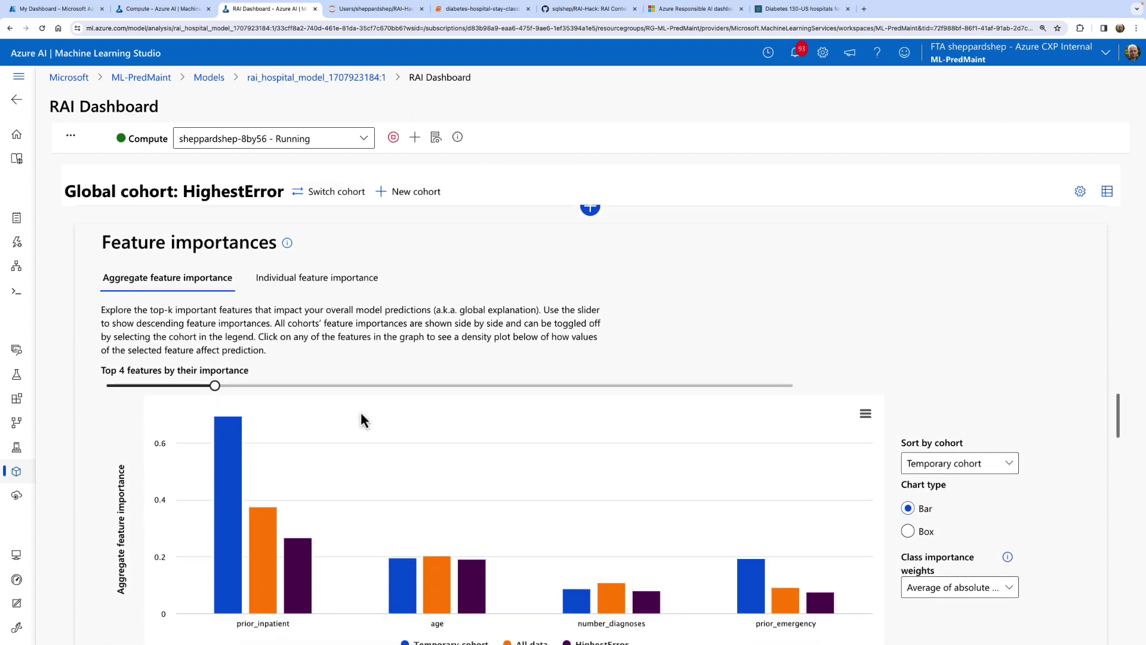
{"action": "left_click", "coordinate": [322, 385]}
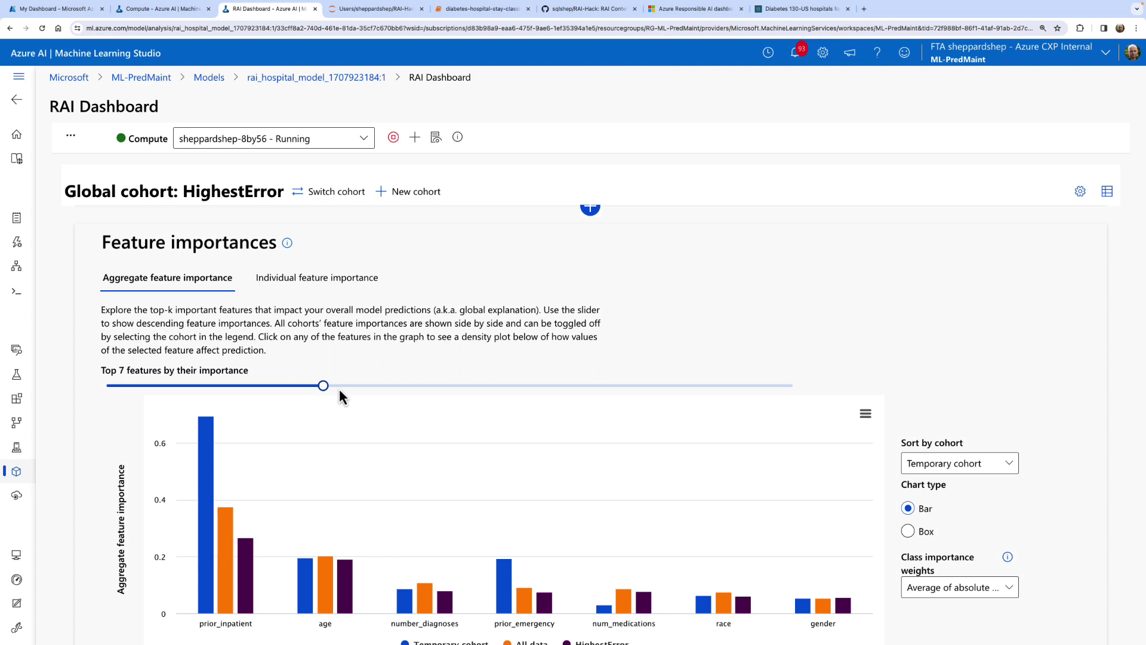
{"action": "scroll", "coordinate": [421, 346], "scroll_direction": "down", "scroll_amount": 1}
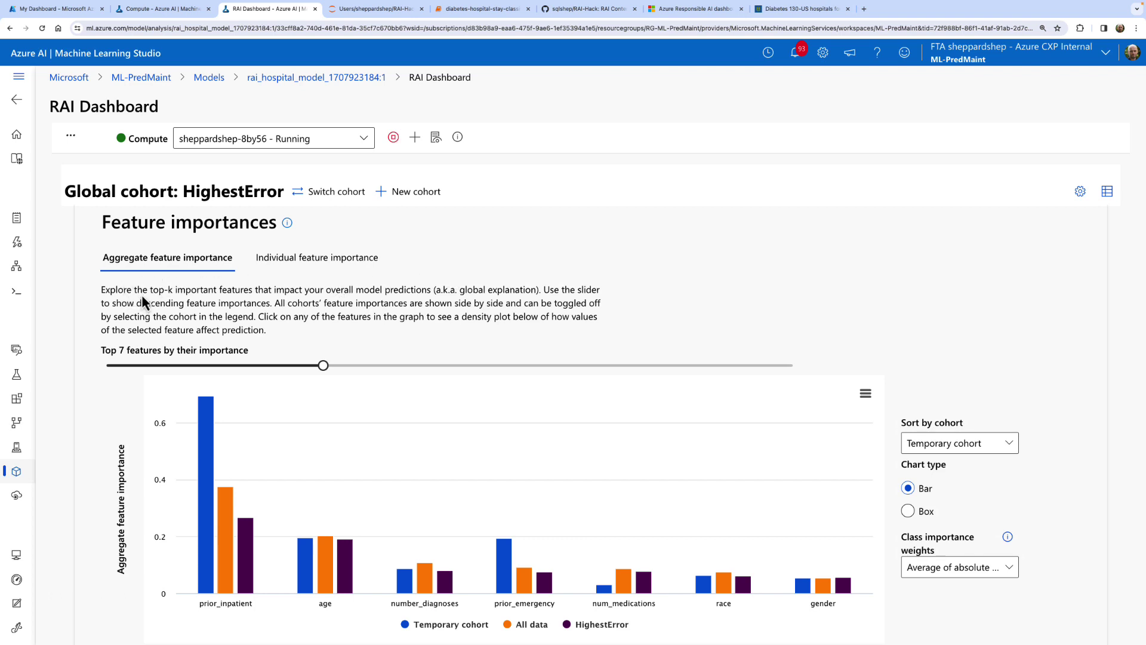
Read the global explanation description and compare the cohorts' aggregate importance values for prior_inpatient and age.
{"action": "left_click_drag", "start_coordinate": [174, 287], "coordinate": [302, 289]}
{"action": "left_click", "coordinate": [361, 291]}
{"action": "left_click_drag", "start_coordinate": [535, 291], "coordinate": [421, 289]}
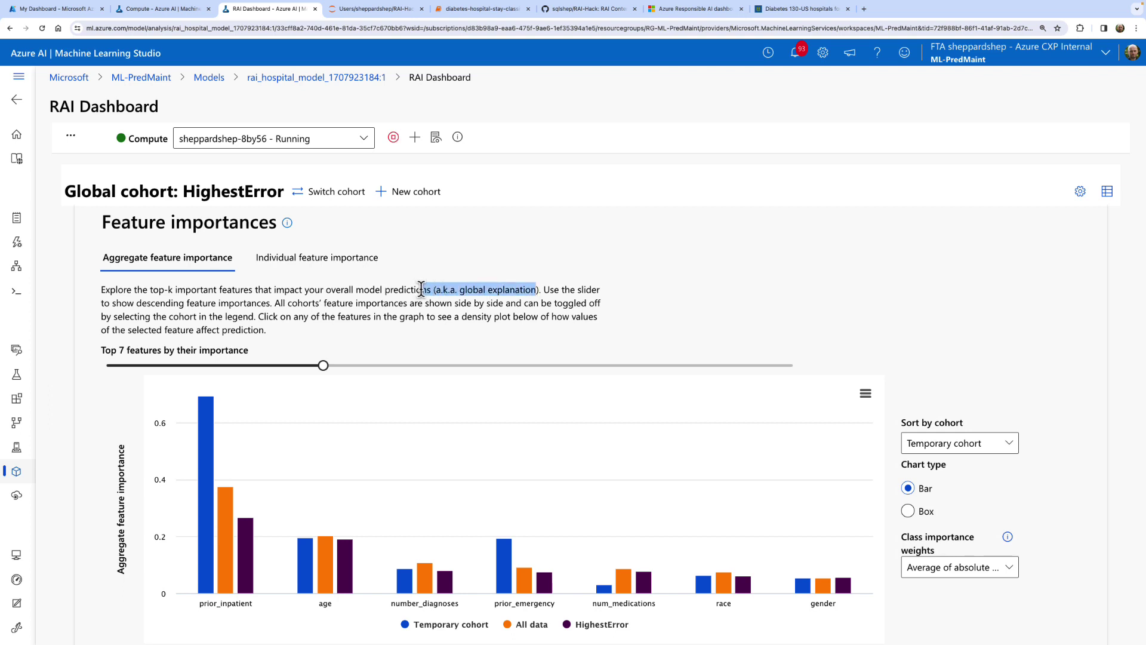
{"action": "left_click", "coordinate": [420, 290]}
{"action": "scroll", "coordinate": [810, 288], "scroll_direction": "down", "scroll_amount": 1}
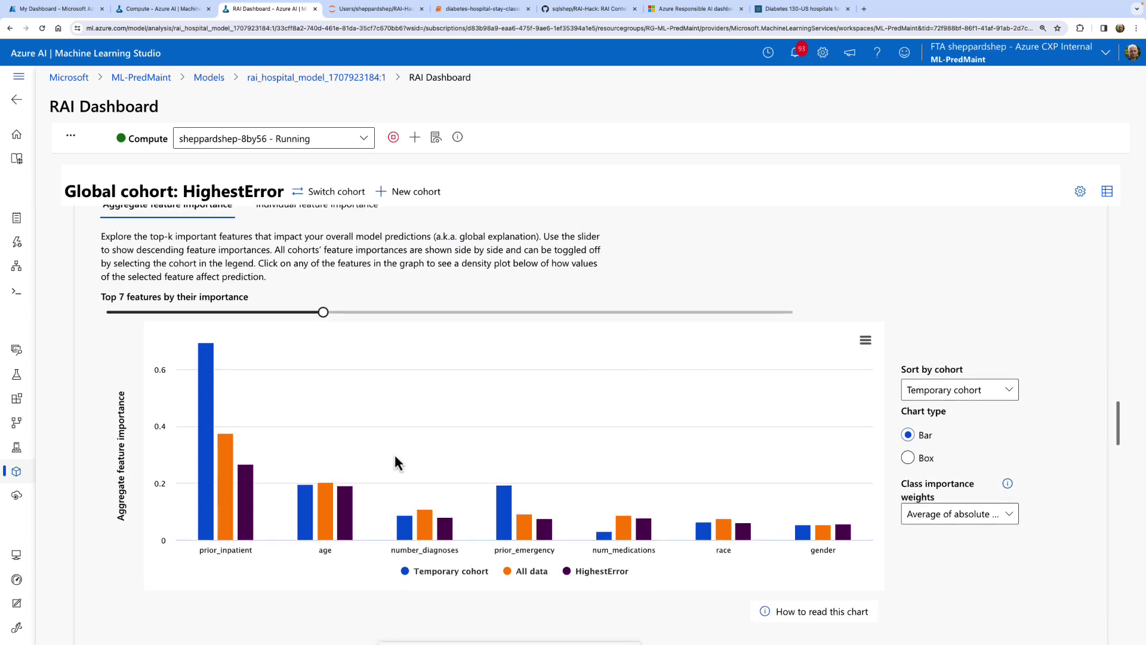
{"action": "mouse_move", "coordinate": [229, 527]}
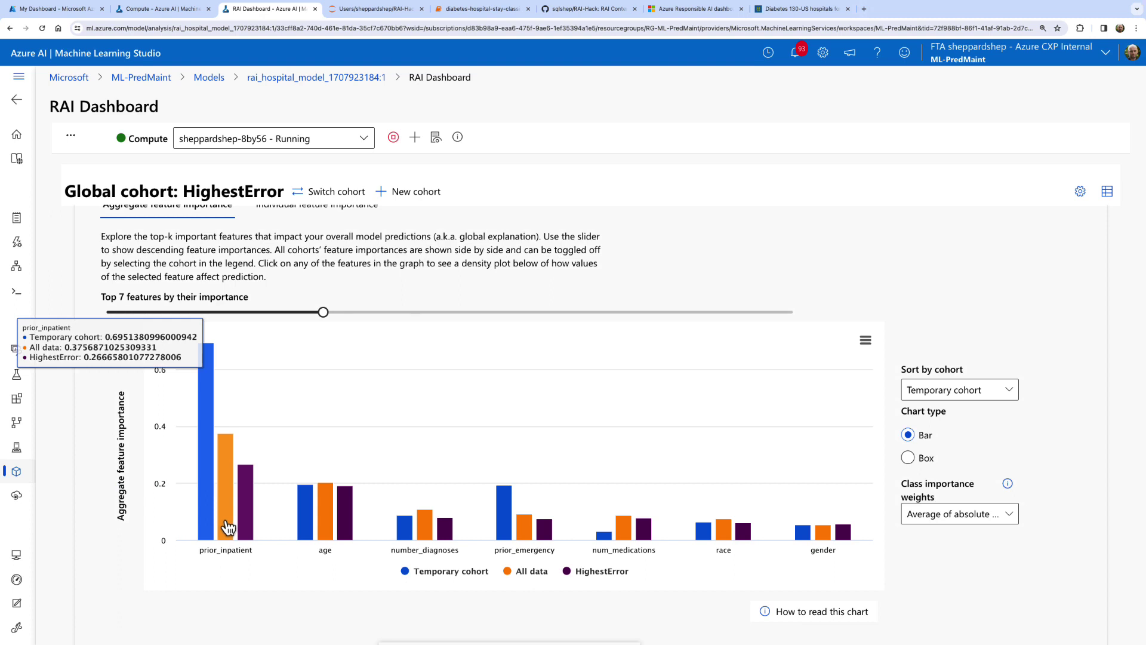
{"action": "mouse_move", "coordinate": [323, 533]}
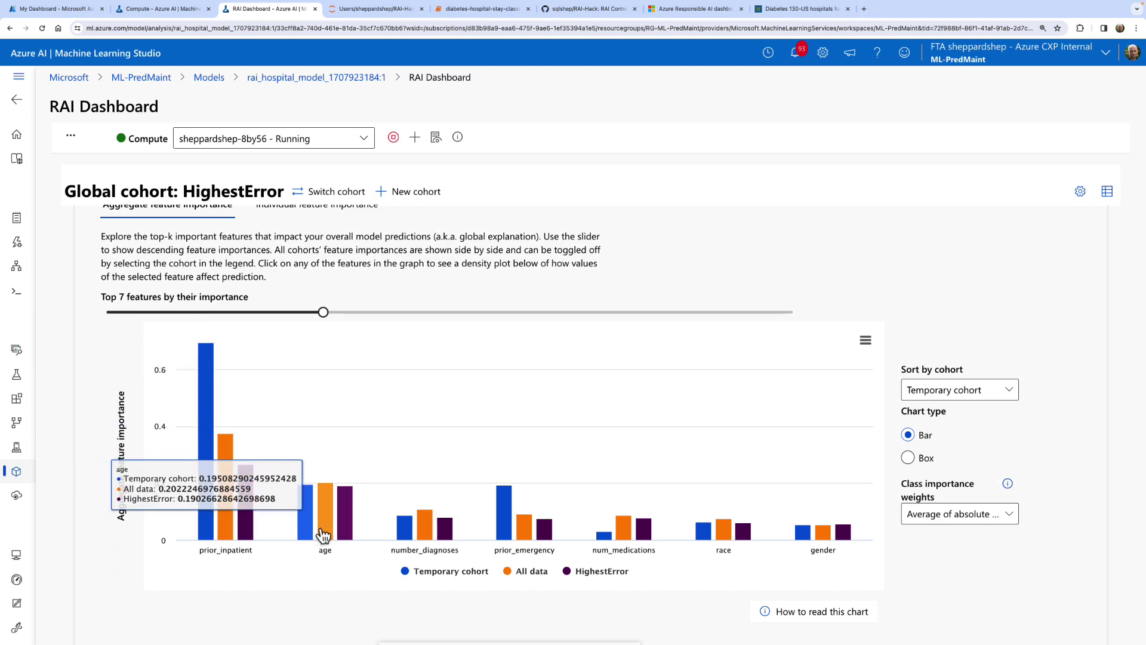
Open the individual feature importance view with its table of selectable datapoints.
{"action": "scroll", "coordinate": [364, 347], "scroll_direction": "up", "scroll_amount": 1}
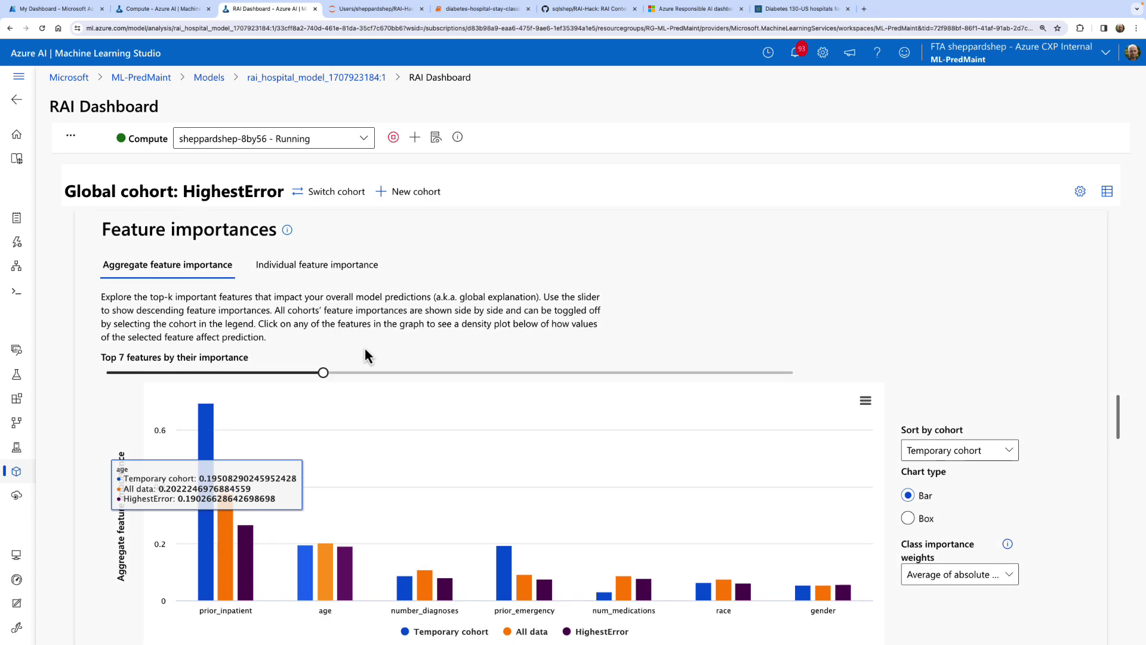
{"action": "left_click", "coordinate": [348, 269]}
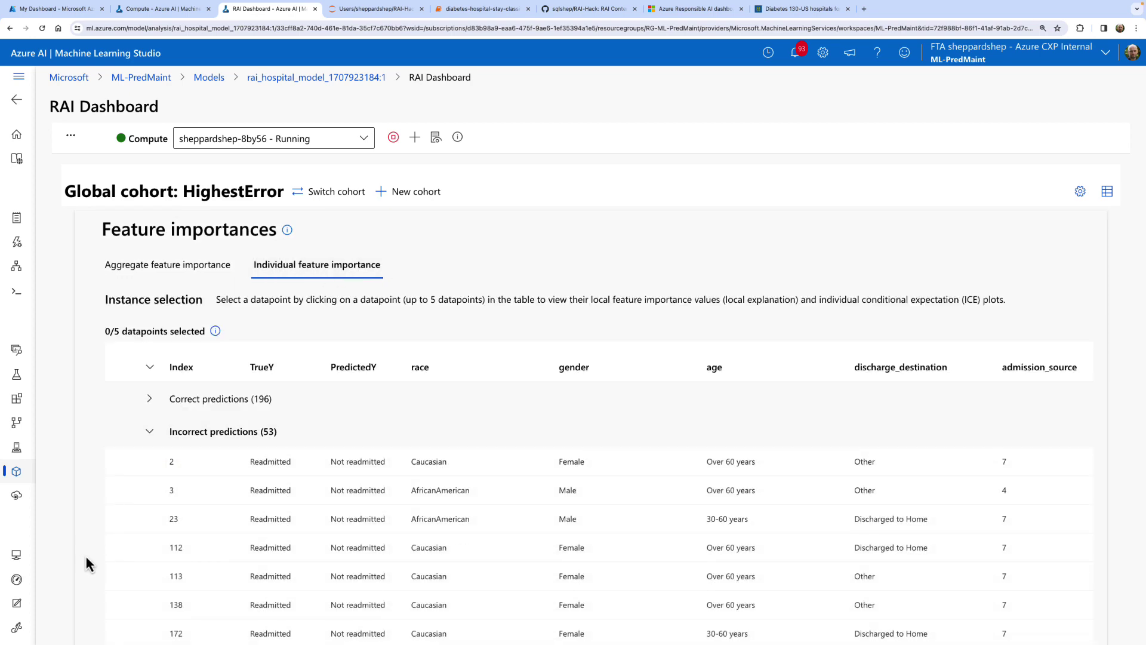
Select row 986 among the incorrect predictions and inspect its local feature importances for prior_inpatient and num_medications.
{"action": "scroll", "coordinate": [317, 267], "scroll_direction": "down", "scroll_amount": 10}
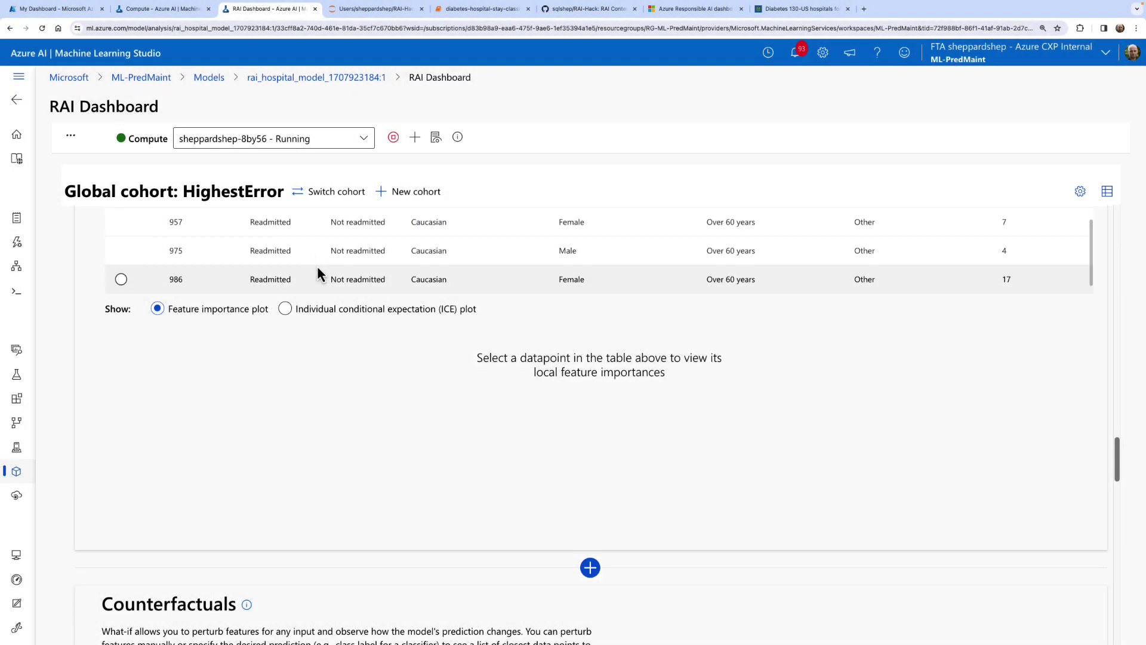
{"action": "left_click", "coordinate": [147, 281]}
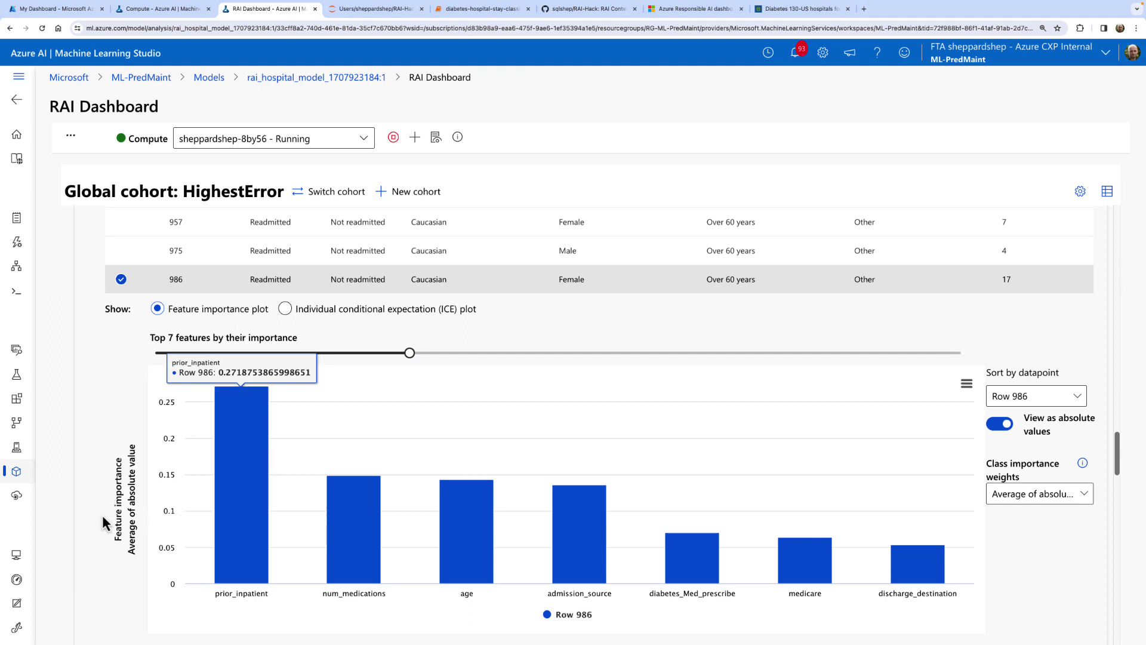
{"action": "mouse_move", "coordinate": [284, 561]}
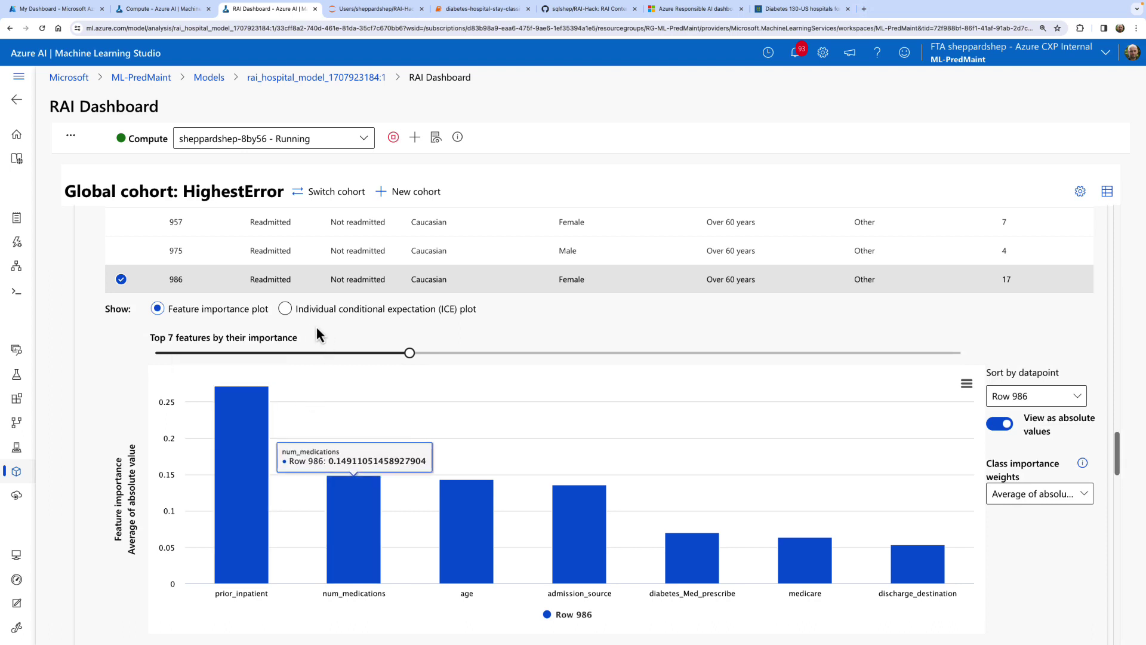
Add rows 975, 957 and 953 to the selection and compare their local feature importances with row 986.
{"action": "left_click", "coordinate": [120, 250]}
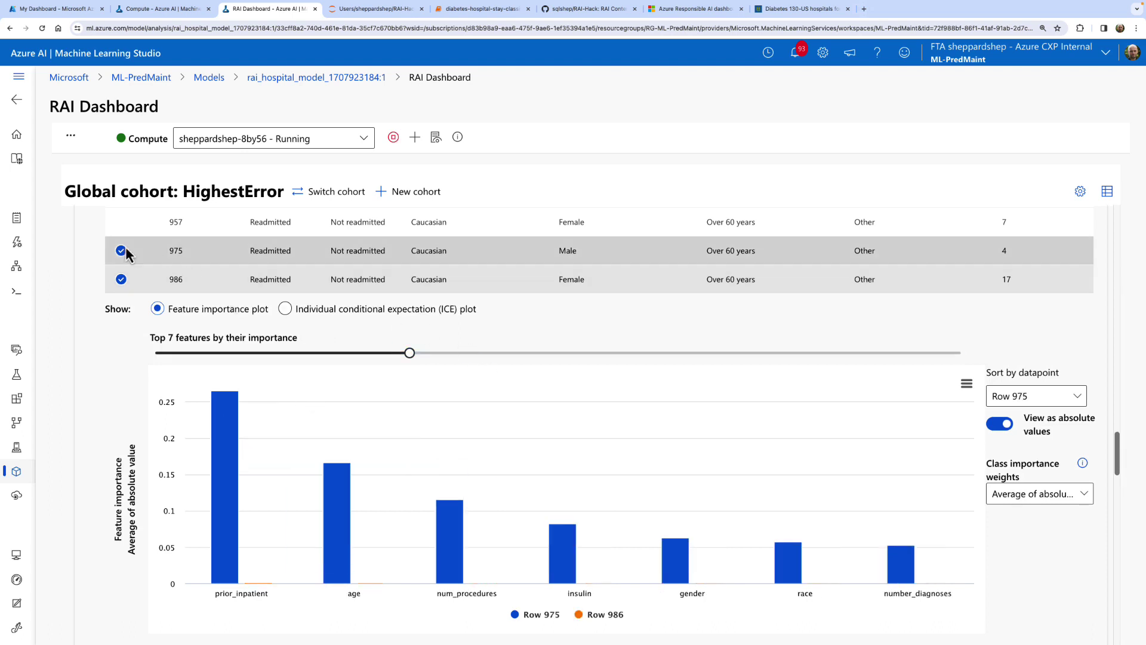
{"action": "left_click", "coordinate": [121, 222]}
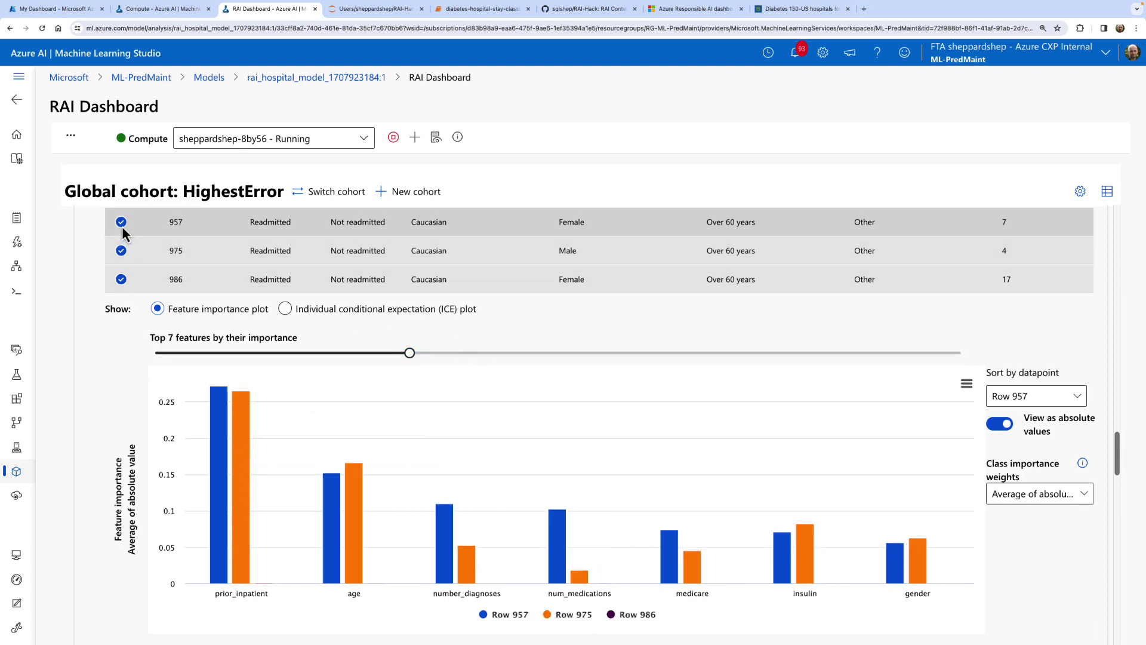
{"action": "scroll", "coordinate": [122, 230], "scroll_direction": "up", "scroll_amount": 2}
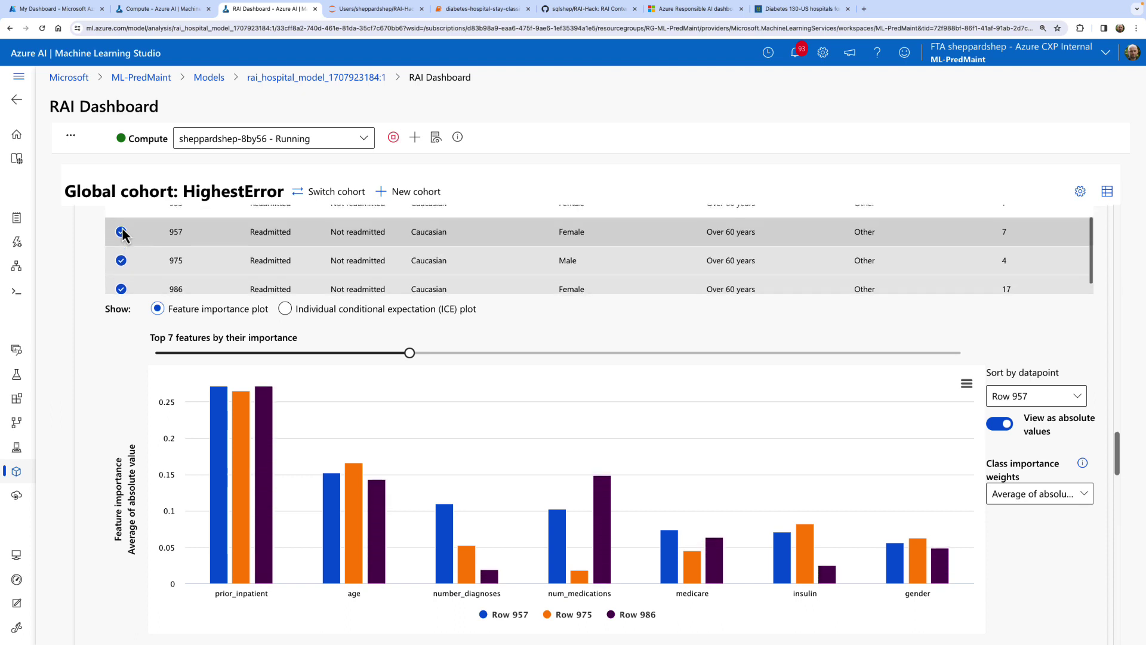
{"action": "left_click", "coordinate": [120, 218]}
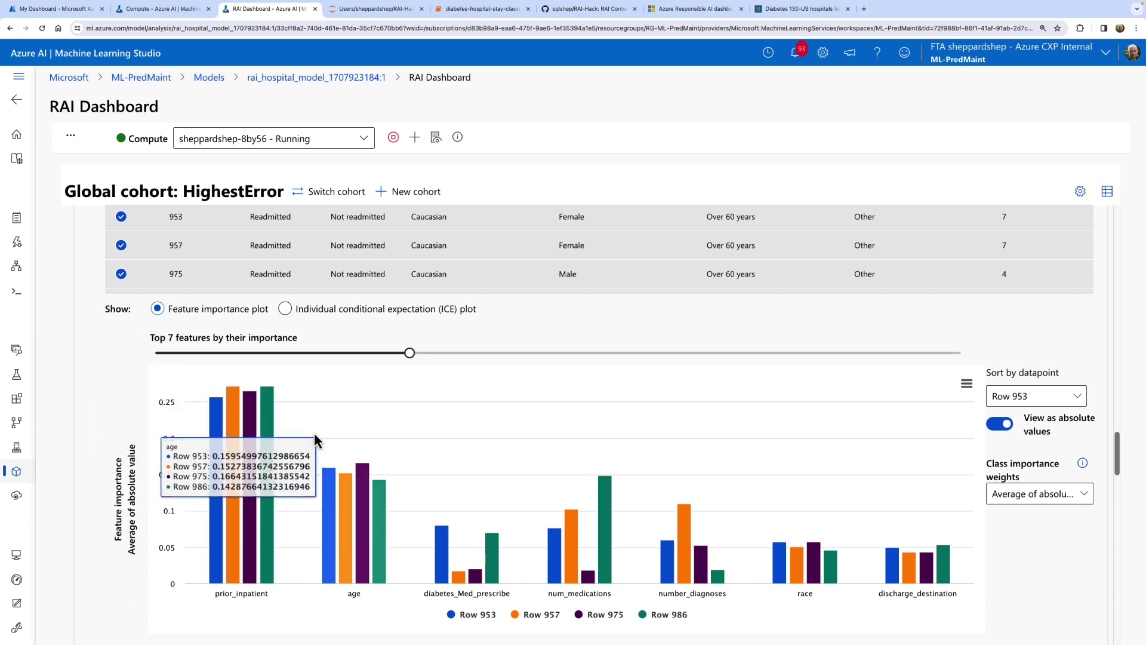
{"action": "scroll", "coordinate": [148, 254], "scroll_direction": "up", "scroll_amount": 1}
{"action": "scroll", "coordinate": [149, 246], "scroll_direction": "up", "scroll_amount": 1}
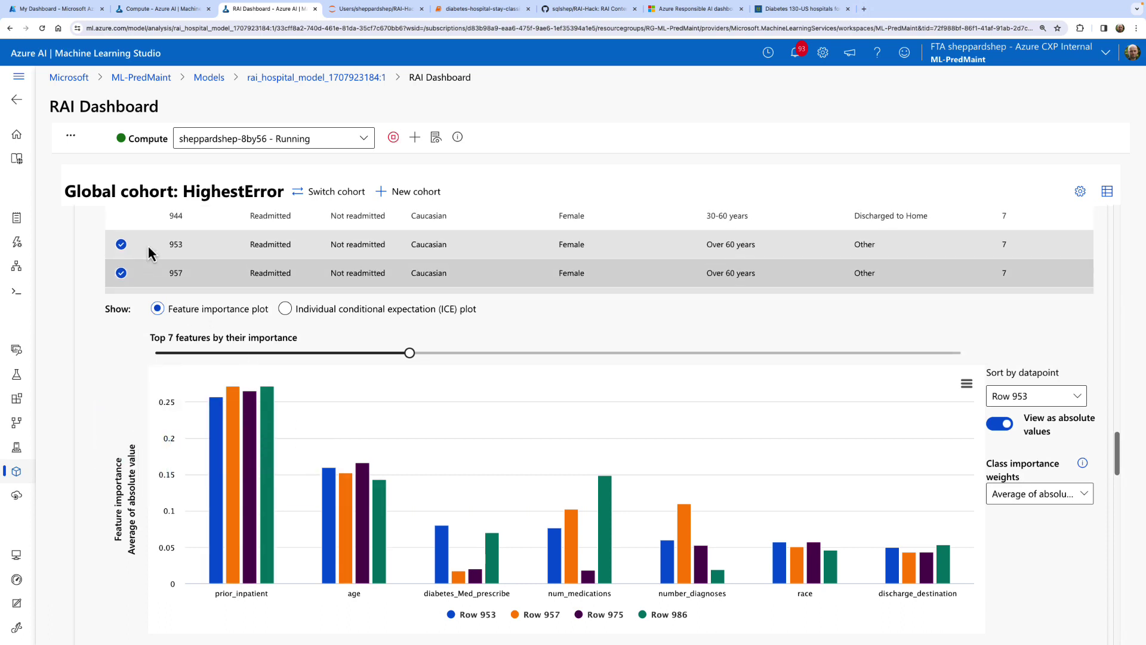
Deselect rows 953, 957 and 975 so that only row 986 stays selected.
{"action": "left_click", "coordinate": [125, 245]}
{"action": "scroll", "coordinate": [126, 251], "scroll_direction": "down", "scroll_amount": 2}
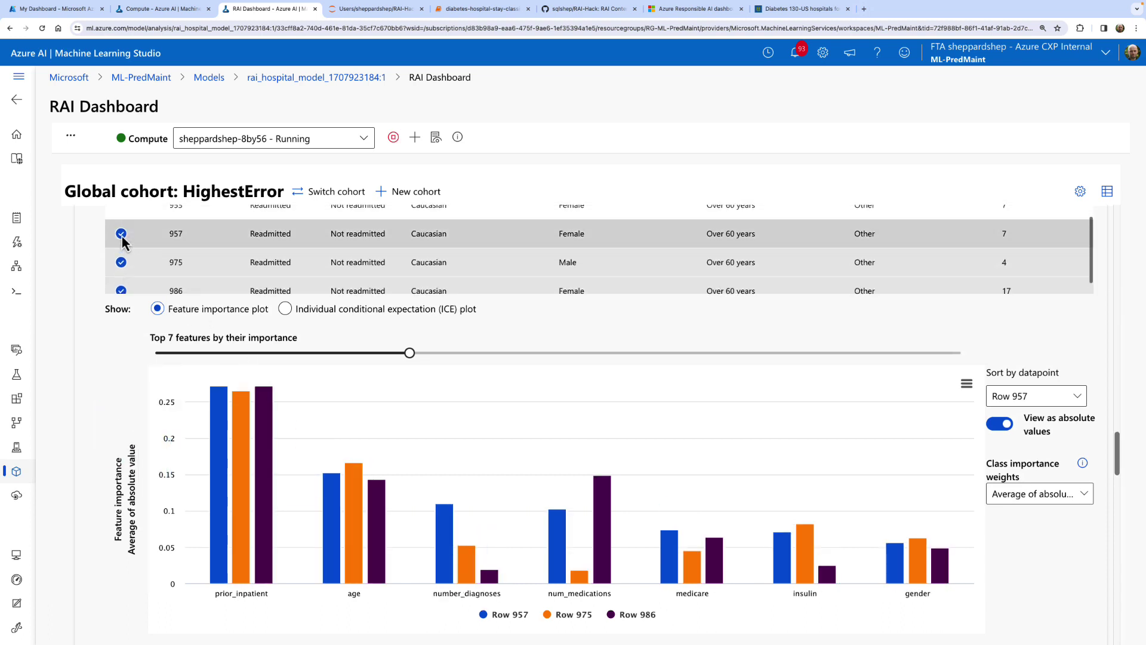
{"action": "left_click", "coordinate": [121, 226]}
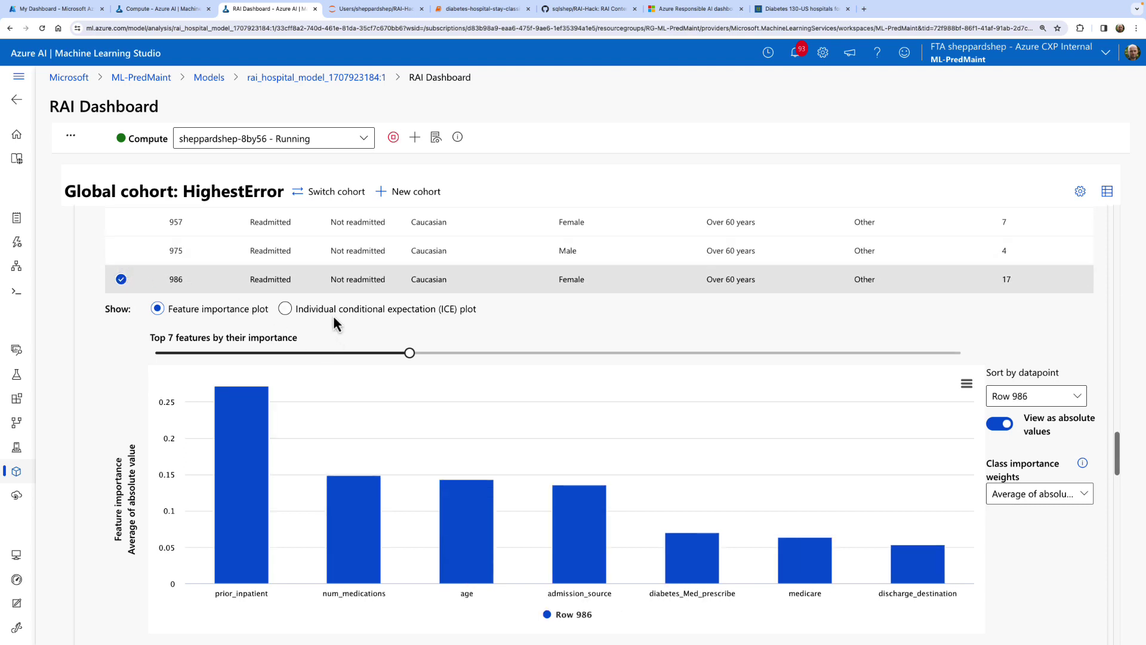
Show the individual conditional expectation plot for row 986 and examine its predicted probability across the prior_inpatient values.
{"action": "left_click", "coordinate": [286, 308]}
{"action": "mouse_move", "coordinate": [322, 404]}
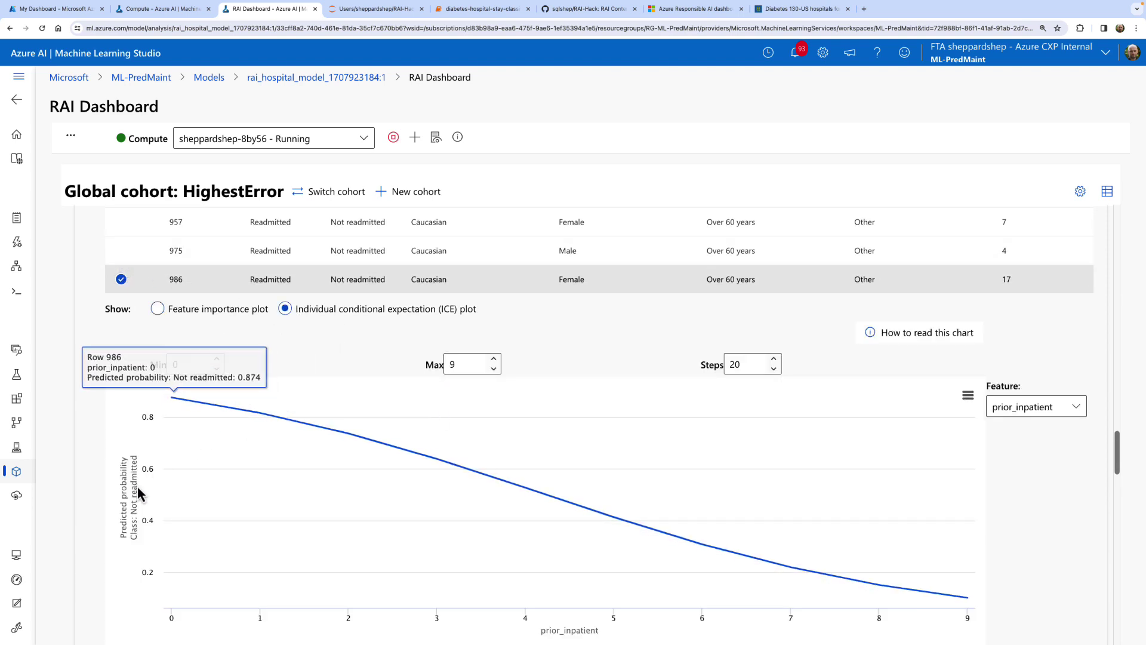
{"action": "scroll", "coordinate": [123, 532], "scroll_direction": "down", "scroll_amount": 2}
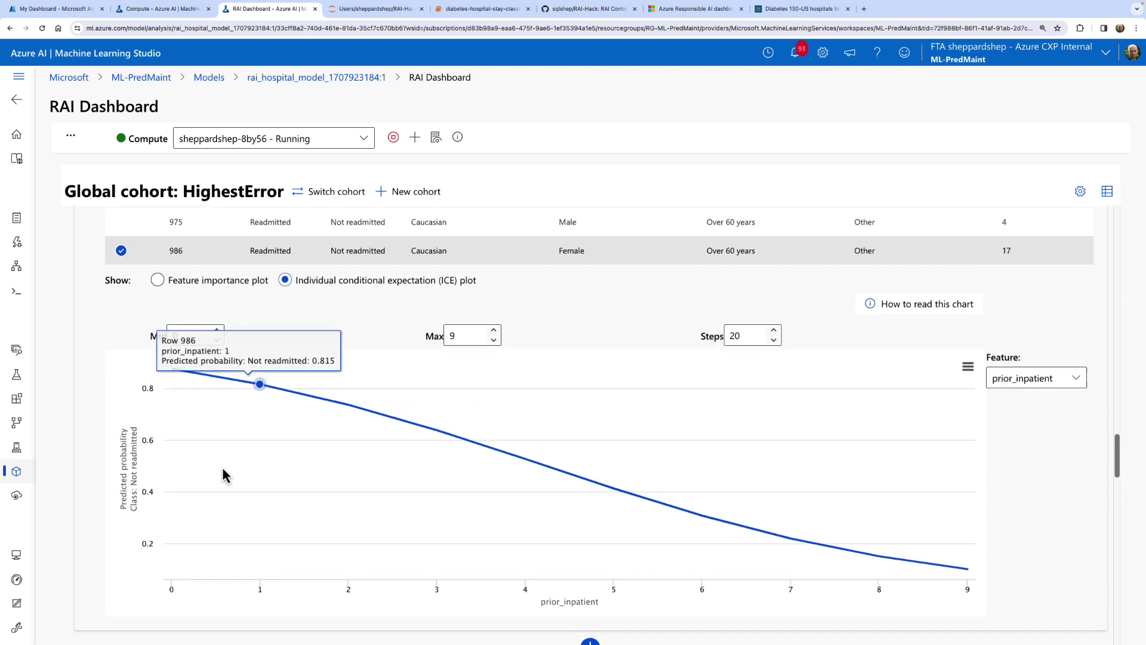
{"action": "scroll", "coordinate": [224, 474], "scroll_direction": "up", "scroll_amount": 1}
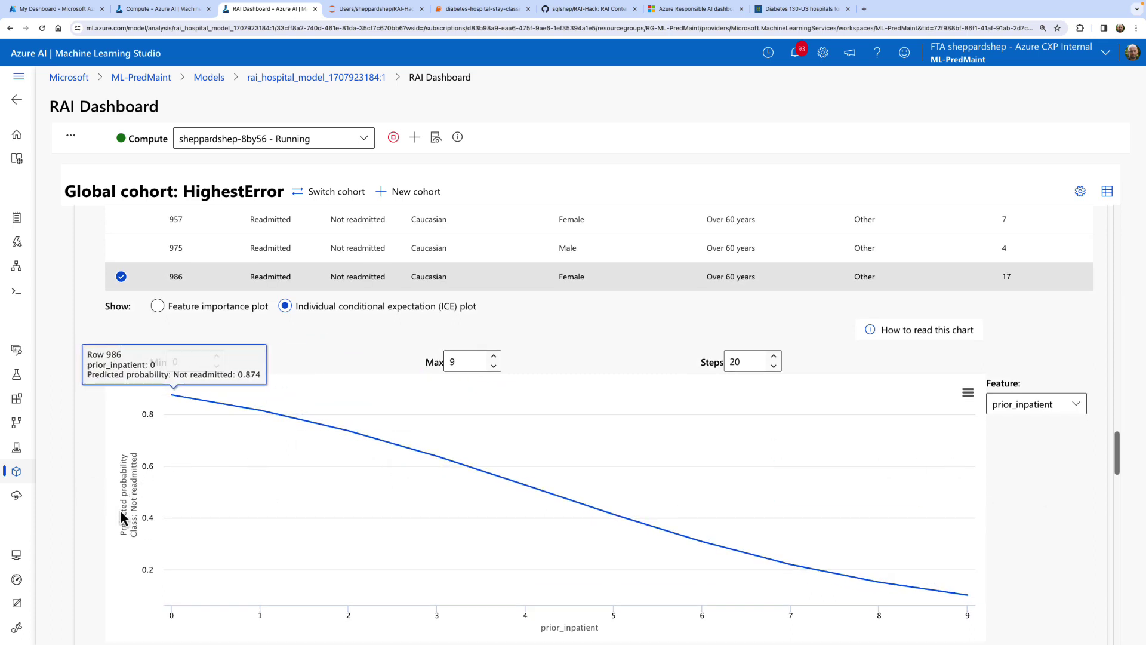
{"action": "scroll", "coordinate": [120, 510], "scroll_direction": "down", "scroll_amount": 1}
{"action": "scroll", "coordinate": [187, 454], "scroll_direction": "down", "scroll_amount": 1}
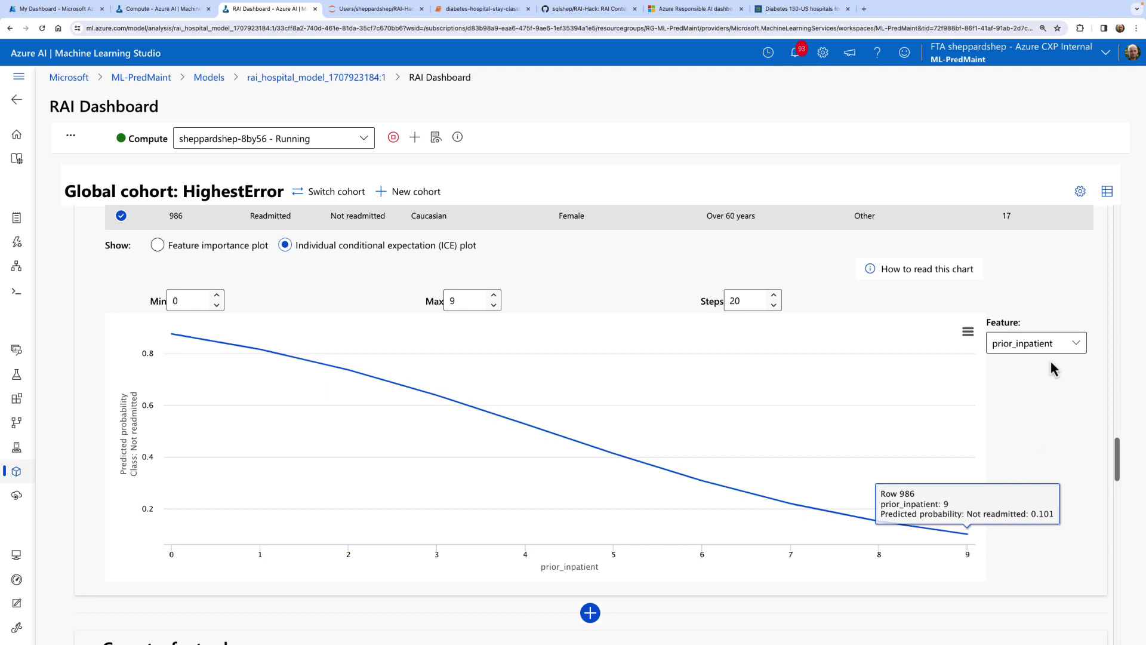
Change the ICE plot's feature to time_in_hospital, examine its curve, and switch the feature to admission_source.
{"action": "left_click", "coordinate": [1075, 344]}
{"action": "left_click", "coordinate": [1061, 374]}
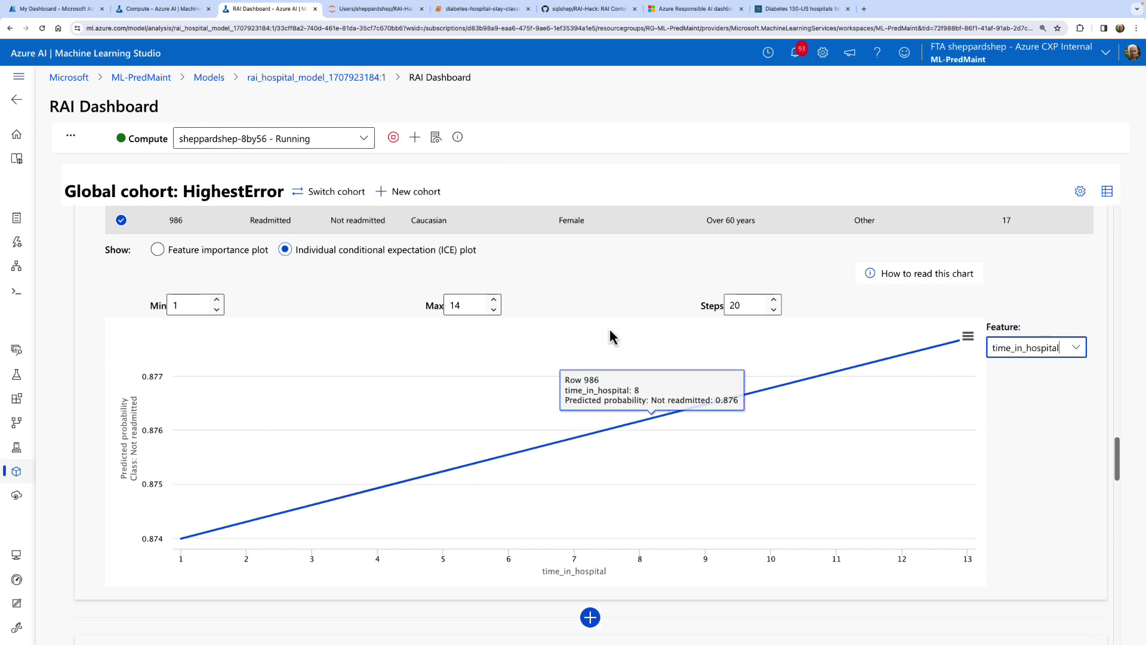
{"action": "left_click", "coordinate": [1084, 352]}
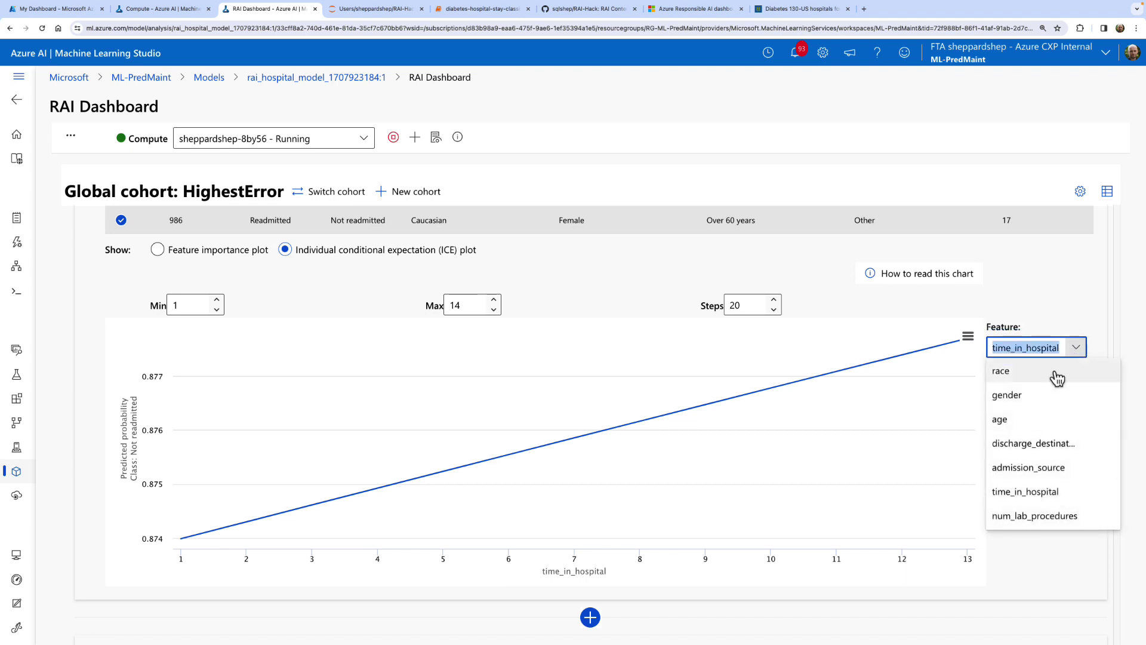
{"action": "left_click", "coordinate": [1063, 469]}
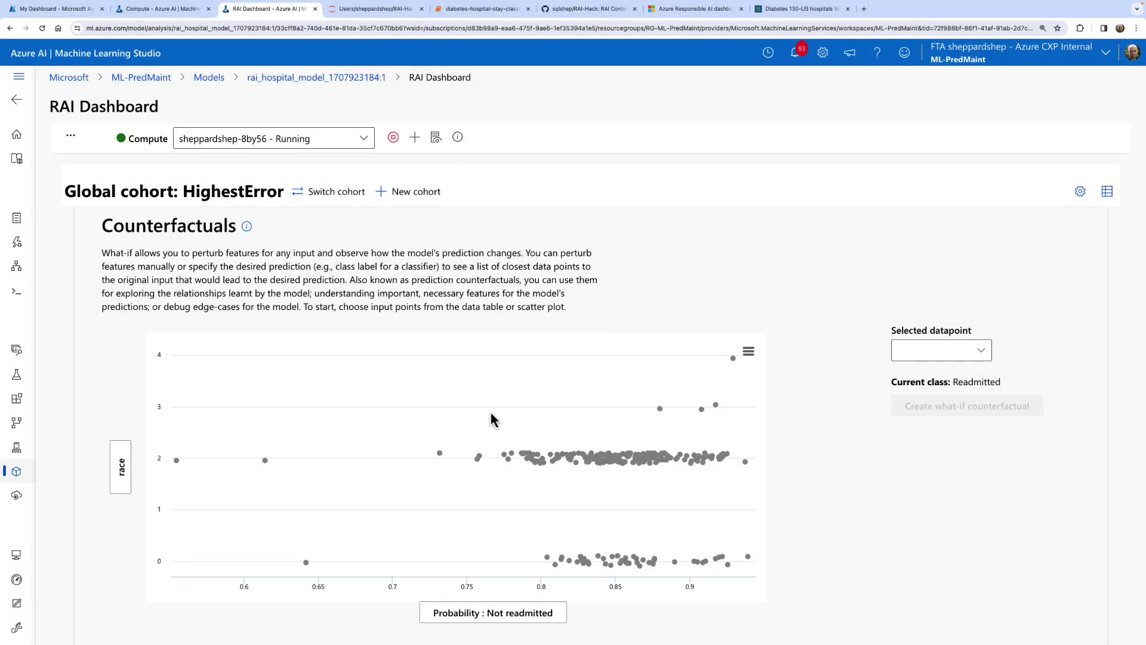
Switch the global cohort to All data for the Counterfactuals section.
{"action": "scroll", "coordinate": [491, 418], "scroll_direction": "up", "scroll_amount": 1}
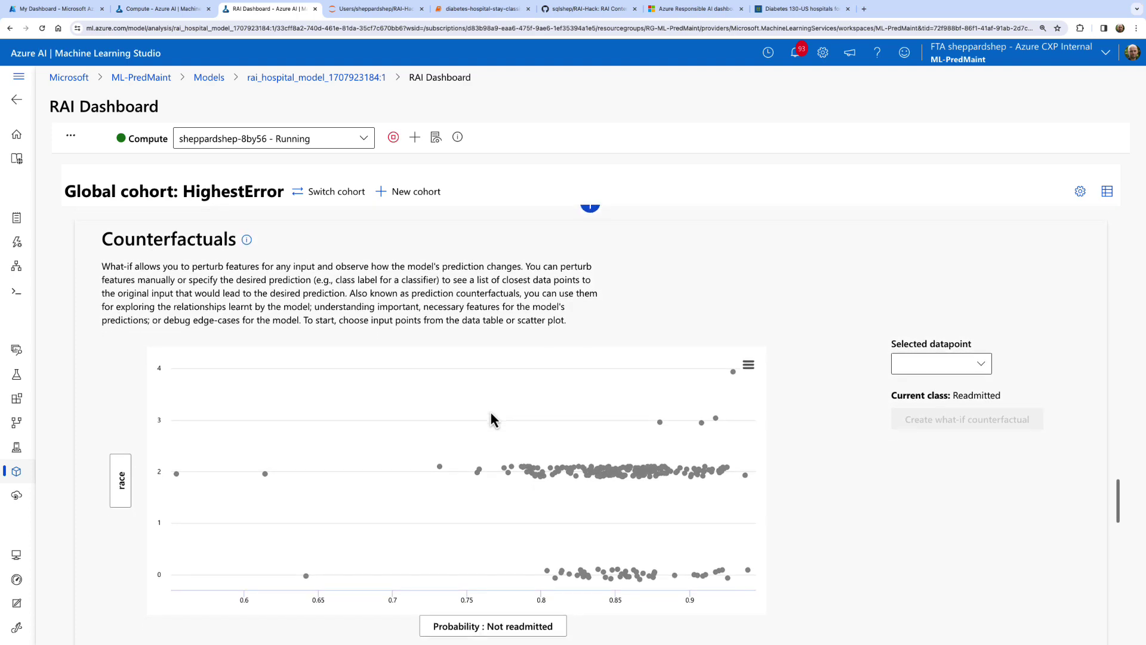
{"action": "left_click", "coordinate": [336, 205]}
{"action": "left_click", "coordinate": [447, 347]}
{"action": "left_click", "coordinate": [450, 358]}
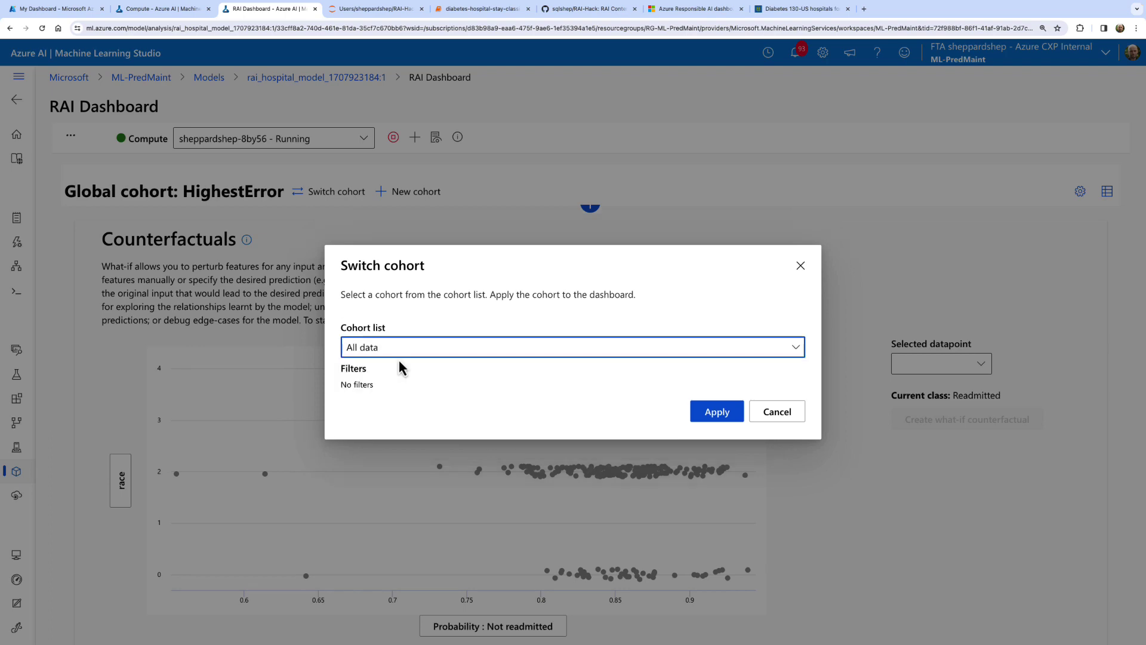
{"action": "left_click", "coordinate": [704, 423]}
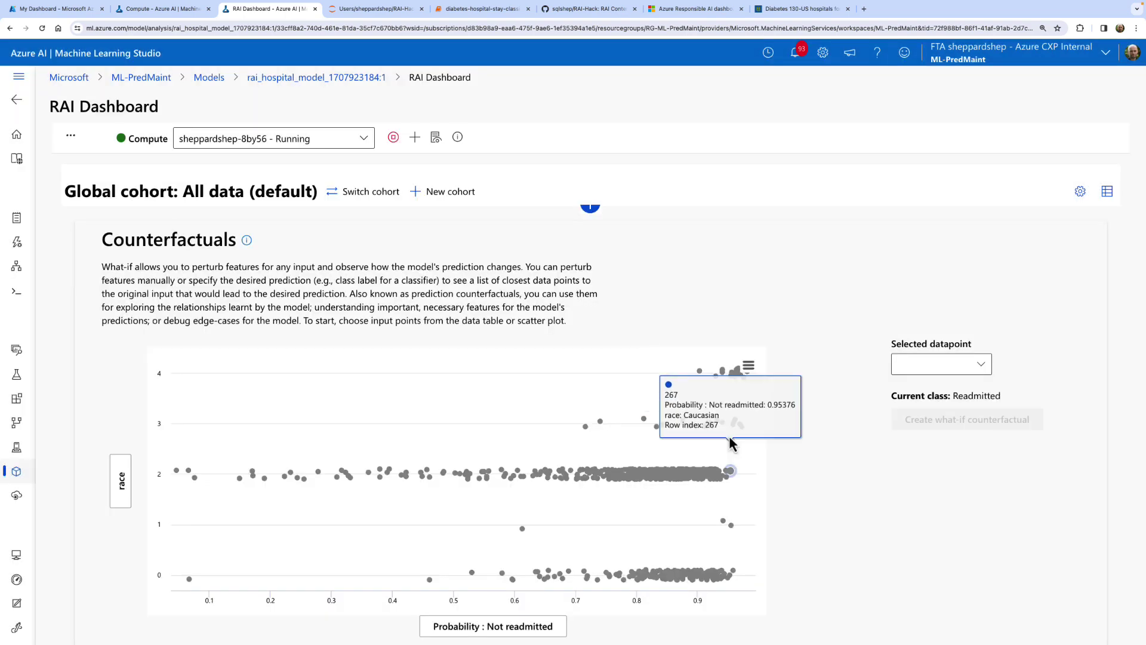
Set the vertical axis of the counterfactuals scatter plot to Predicted Y.
{"action": "scroll", "coordinate": [807, 510], "scroll_direction": "down", "scroll_amount": 2}
{"action": "scroll", "coordinate": [807, 509], "scroll_direction": "down", "scroll_amount": 2}
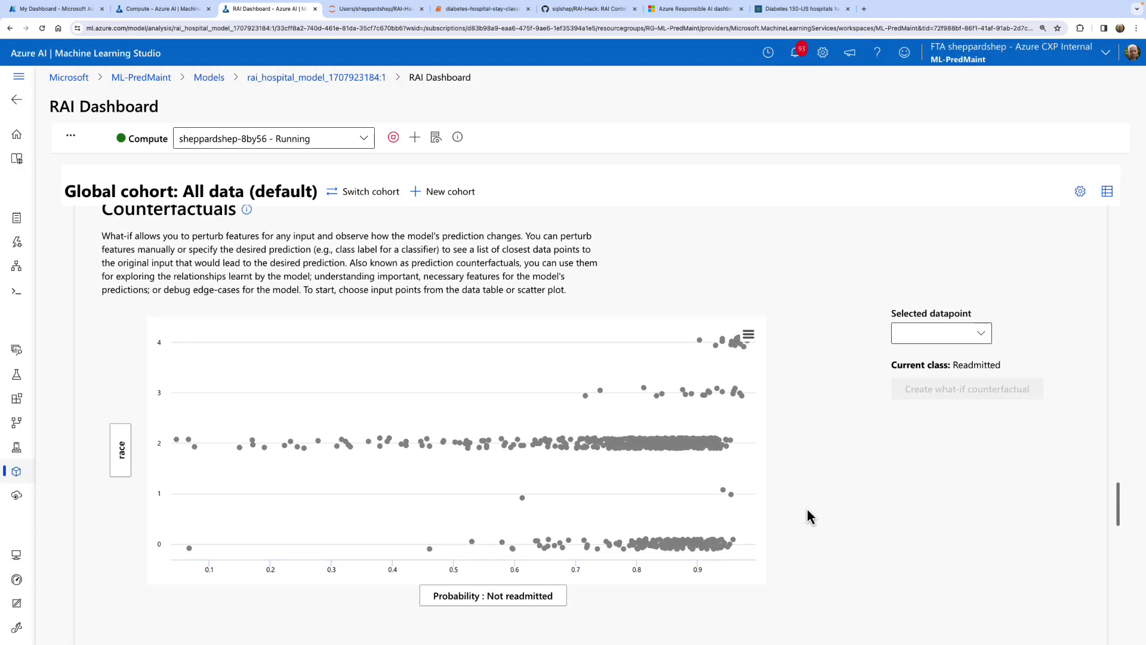
{"action": "left_click", "coordinate": [123, 439]}
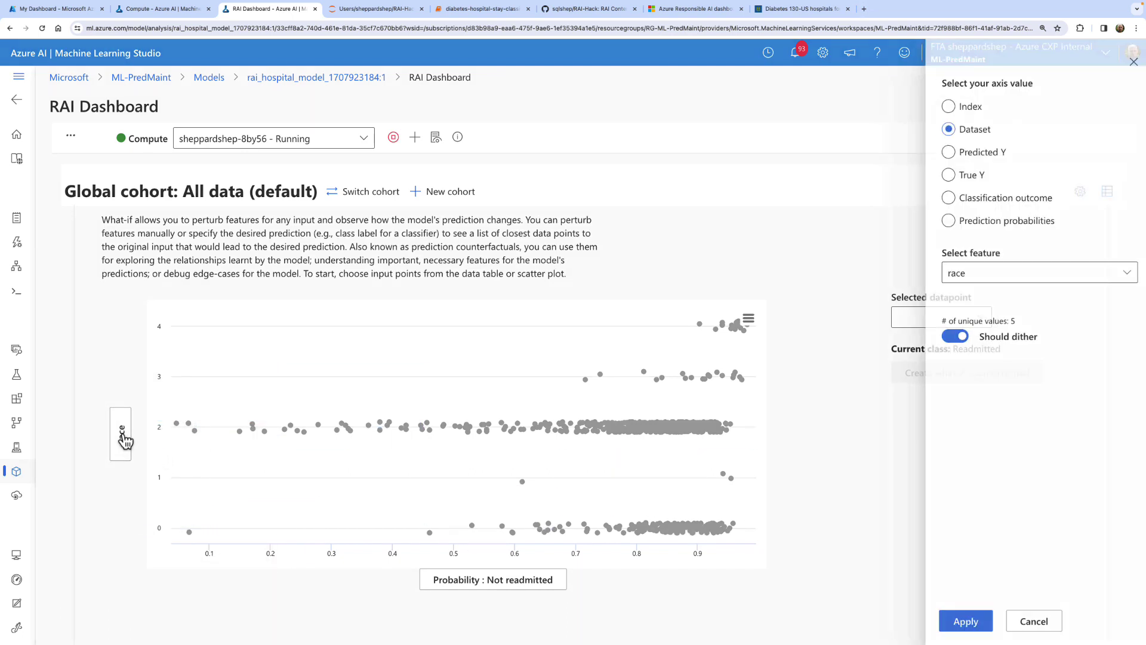
{"action": "left_click", "coordinate": [963, 157]}
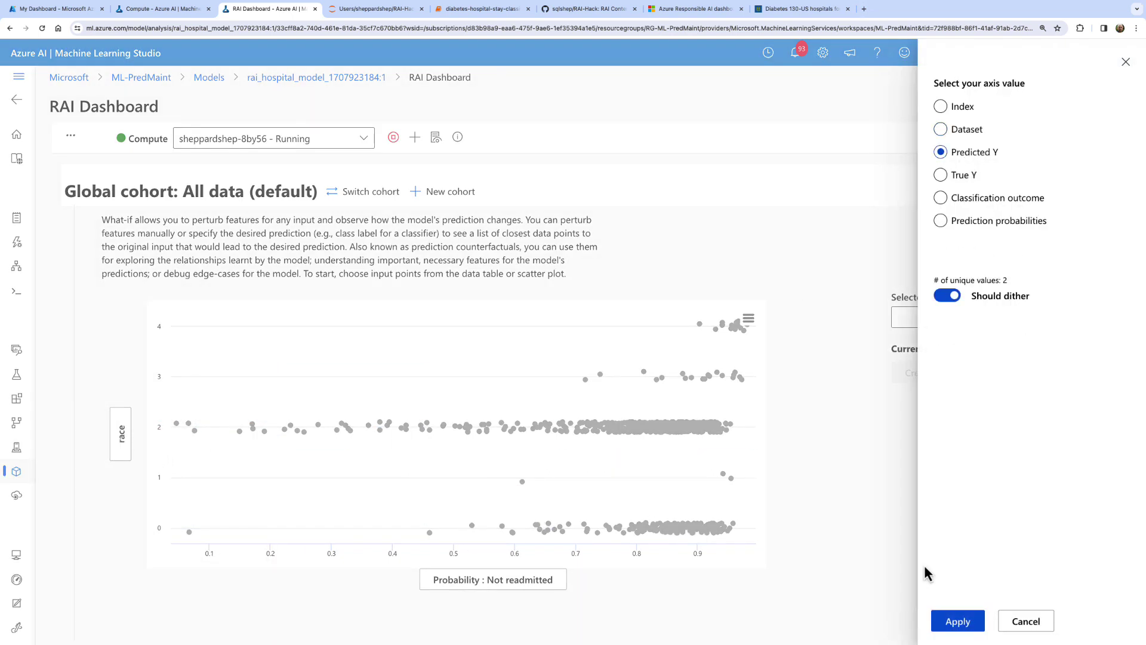
{"action": "left_click", "coordinate": [958, 621]}
Set the horizontal axis of the counterfactuals scatter plot to True Y.
{"action": "left_click", "coordinate": [524, 587]}
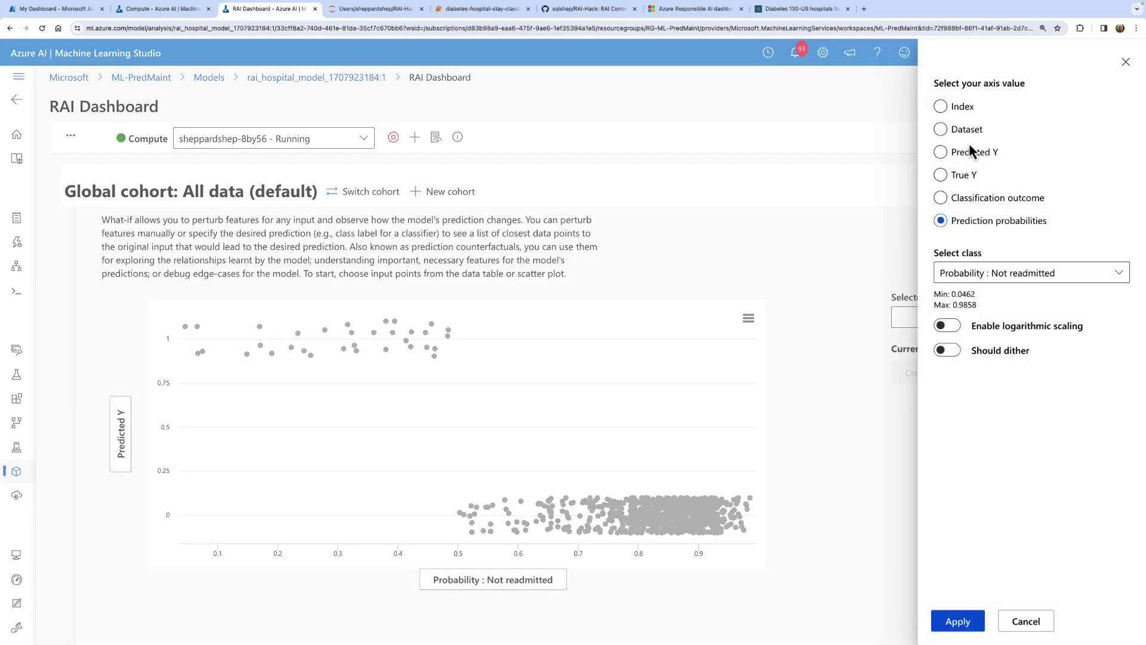
{"action": "left_click", "coordinate": [962, 176]}
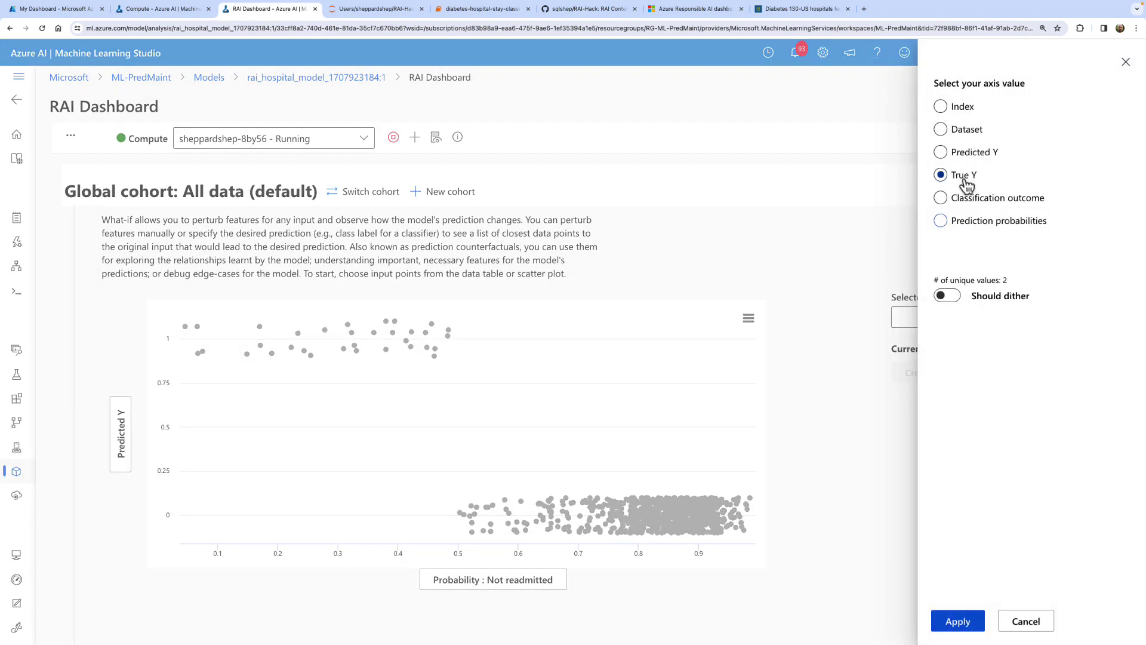
{"action": "left_click", "coordinate": [958, 621]}
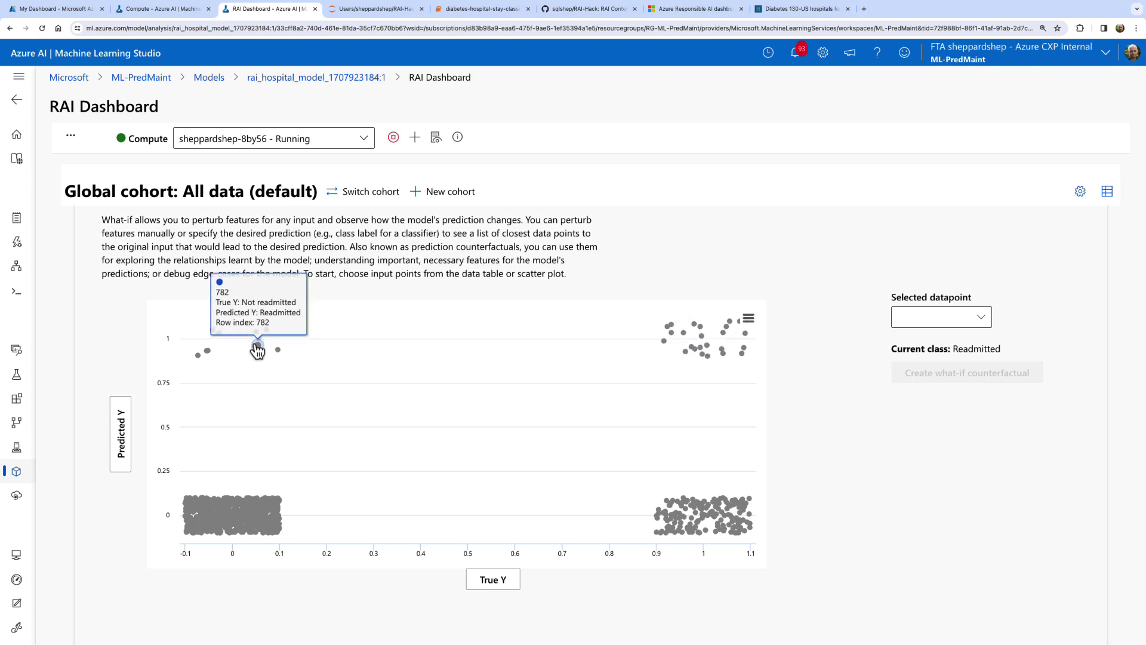
Select the misclassified datapoint Index 908, open its what-if counterfactuals and review the suggested examples against the reference row.
{"action": "left_click", "coordinate": [703, 514]}
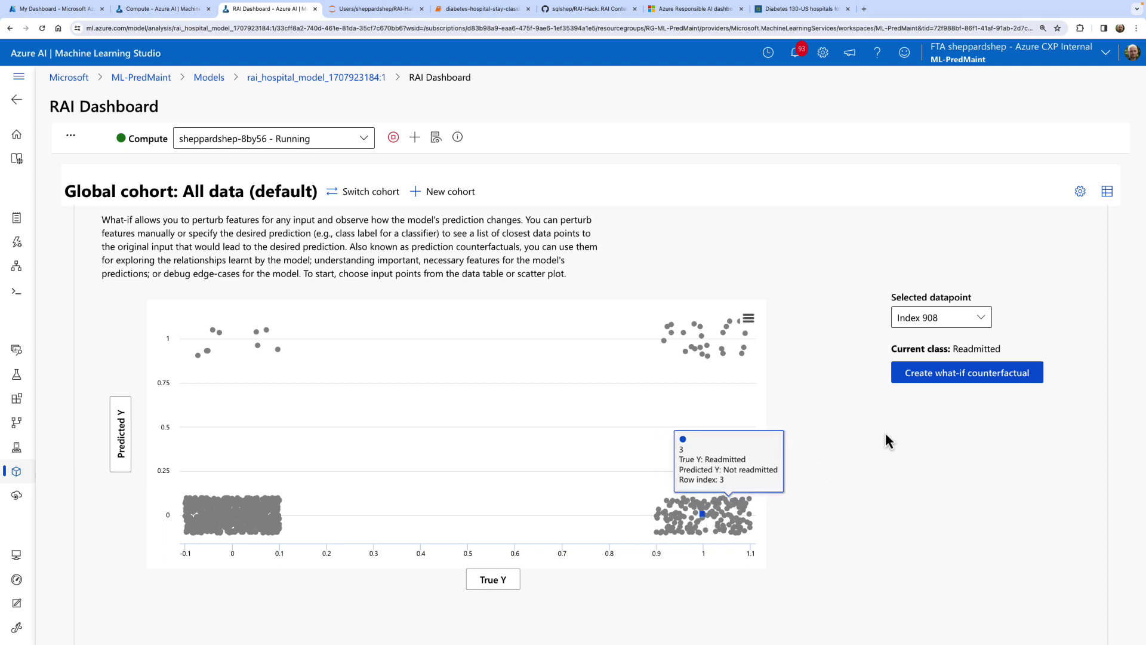
{"action": "left_click", "coordinate": [964, 375]}
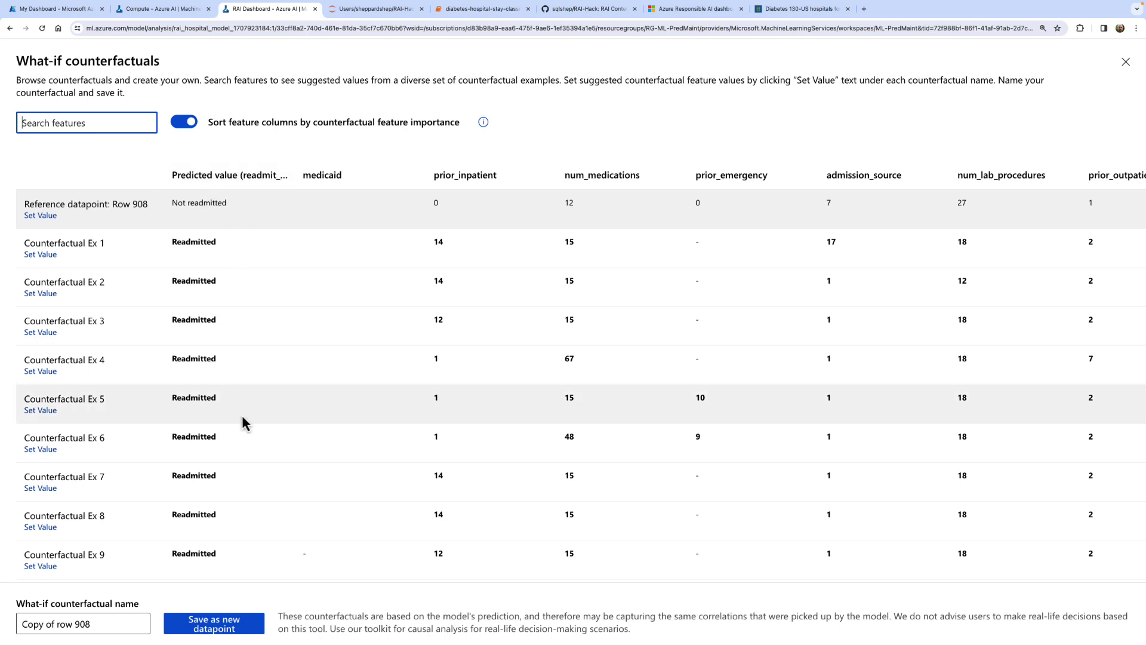
{"action": "scroll", "coordinate": [279, 456], "scroll_direction": "down", "scroll_amount": 2}
{"action": "scroll", "coordinate": [281, 458], "scroll_direction": "up", "scroll_amount": 2}
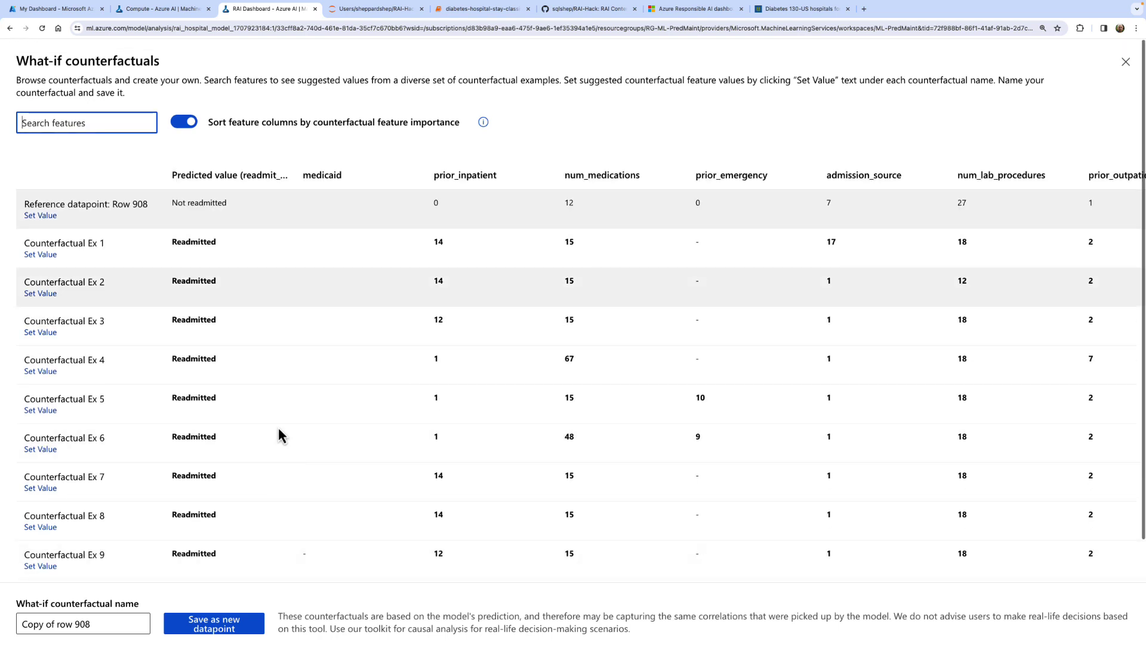
{"action": "scroll", "coordinate": [292, 291], "scroll_direction": "down", "scroll_amount": 1}
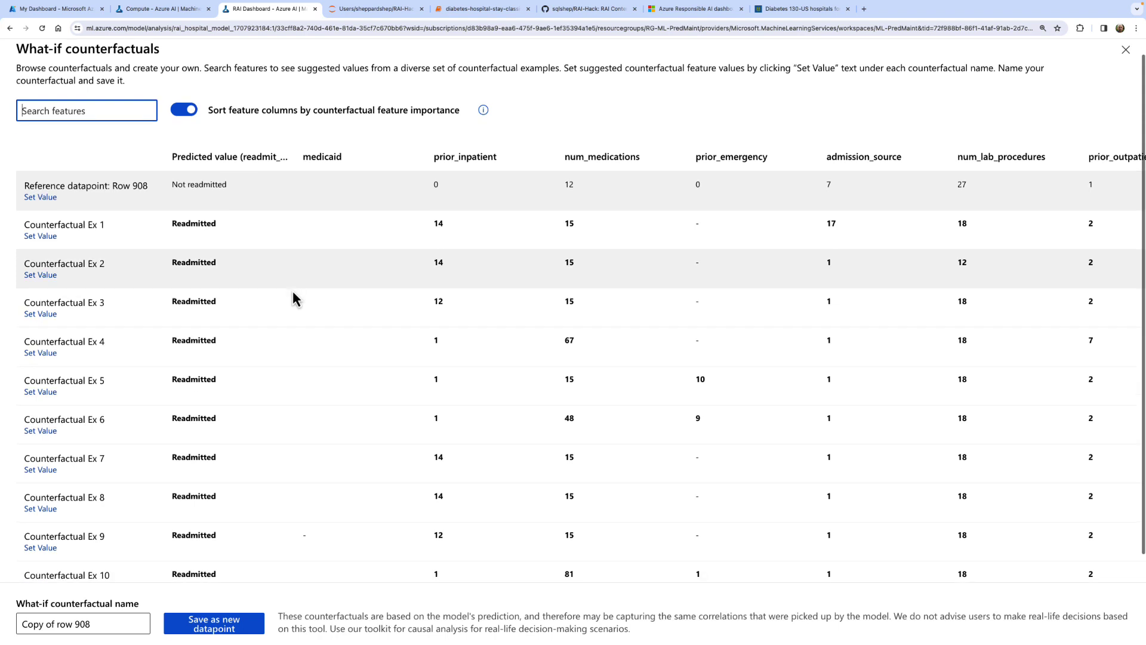
{"action": "scroll", "coordinate": [292, 291], "scroll_direction": "up", "scroll_amount": 1}
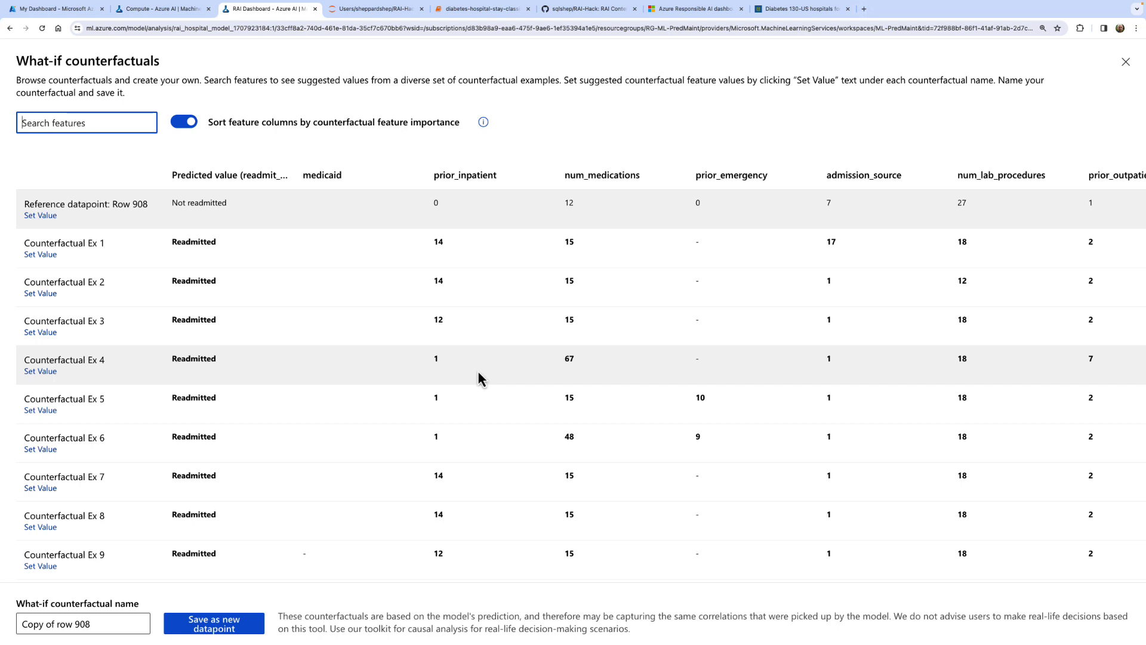
Try to set prior_inpatient to 3 in the custom counterfactual for the copy of row 908.
{"action": "scroll", "coordinate": [477, 370], "scroll_direction": "down", "scroll_amount": 3}
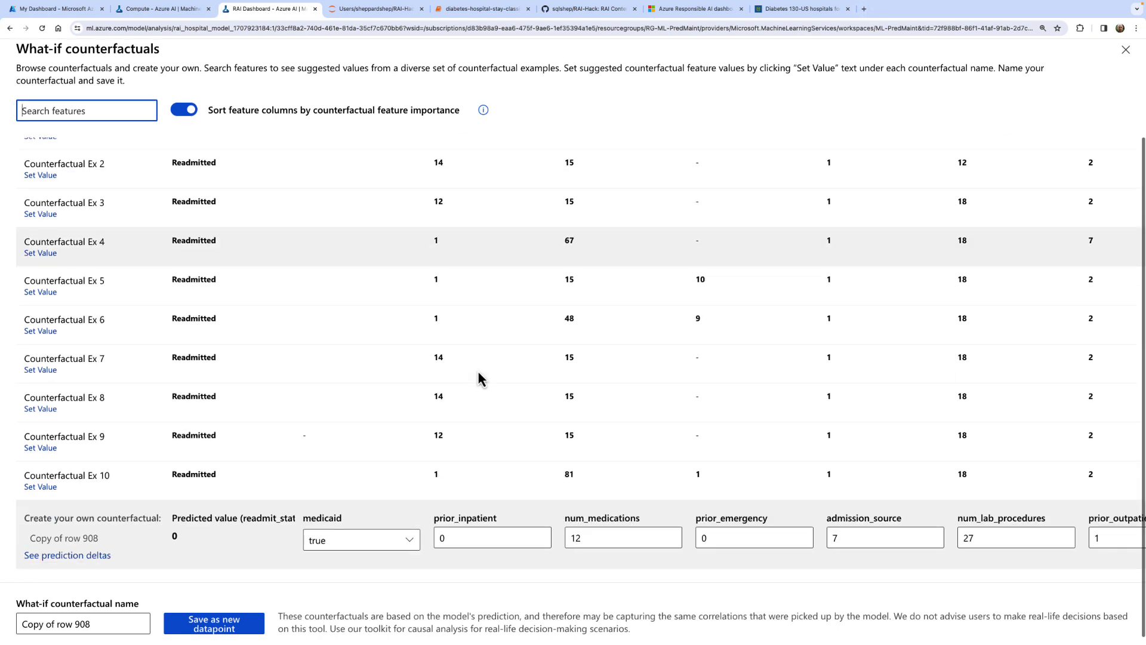
{"action": "left_click", "coordinate": [460, 535]}
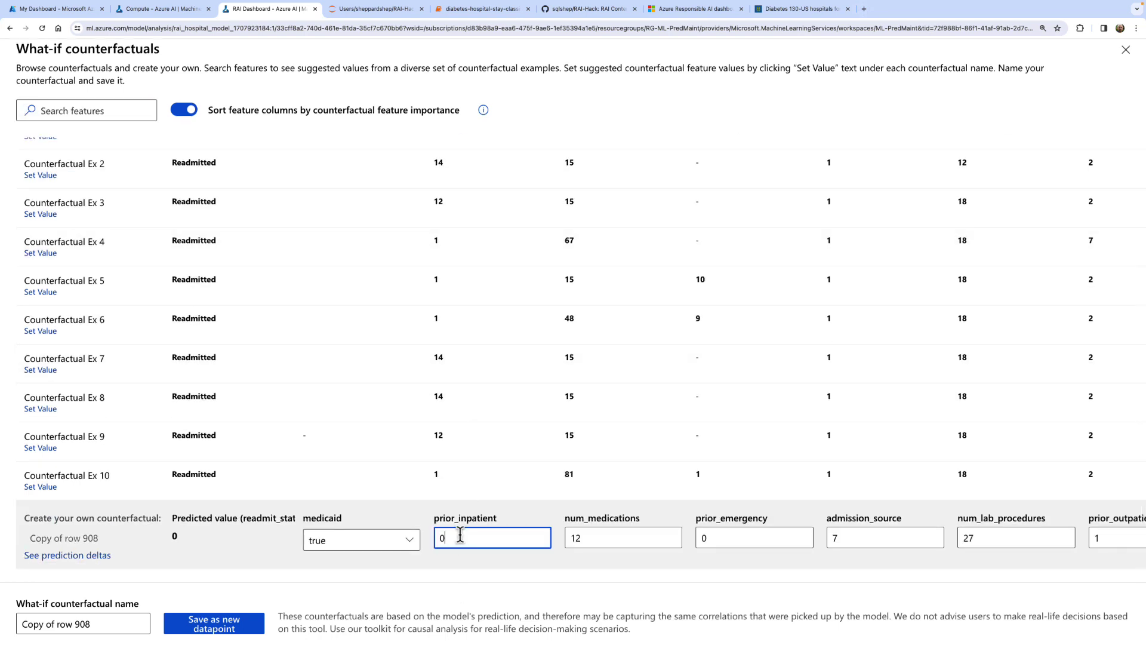
{"action": "left_click_drag", "start_coordinate": [467, 536], "coordinate": [391, 536]}
{"action": "left_click_drag", "start_coordinate": [468, 540], "coordinate": [386, 536]}
{"action": "left_click_drag", "start_coordinate": [467, 537], "coordinate": [398, 537]}
{"action": "type", "text": "3"}
{"action": "left_click_drag", "start_coordinate": [448, 539], "coordinate": [410, 543]}
{"action": "scroll", "coordinate": [139, 525], "scroll_direction": "up", "scroll_amount": 2}
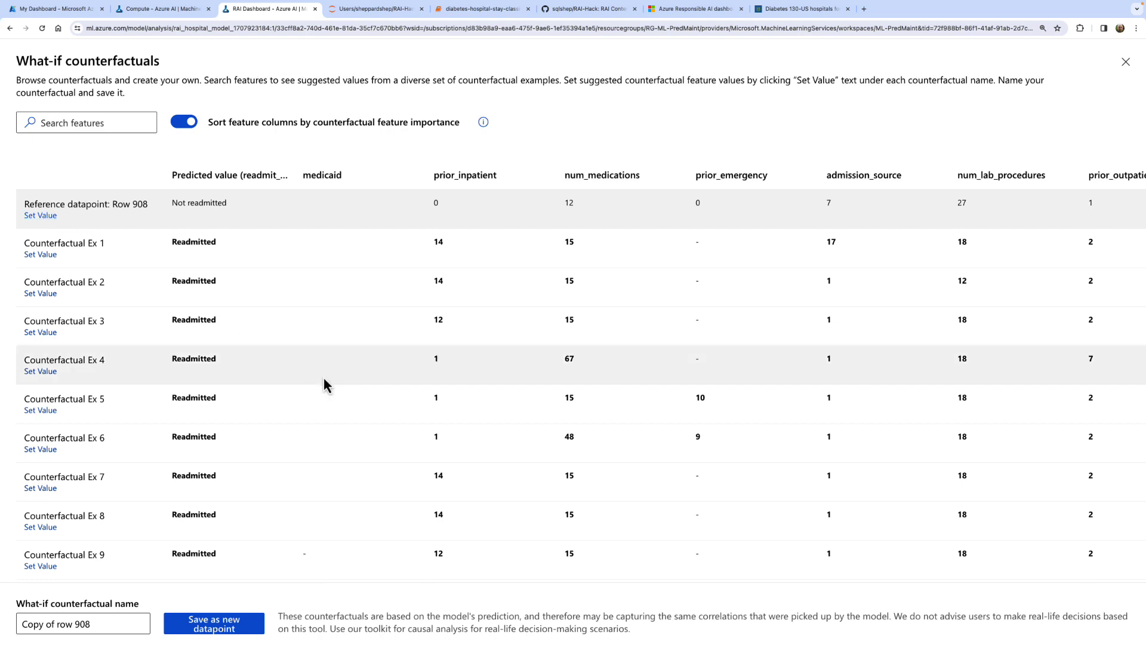
{"action": "scroll", "coordinate": [323, 375], "scroll_direction": "down", "scroll_amount": 2}
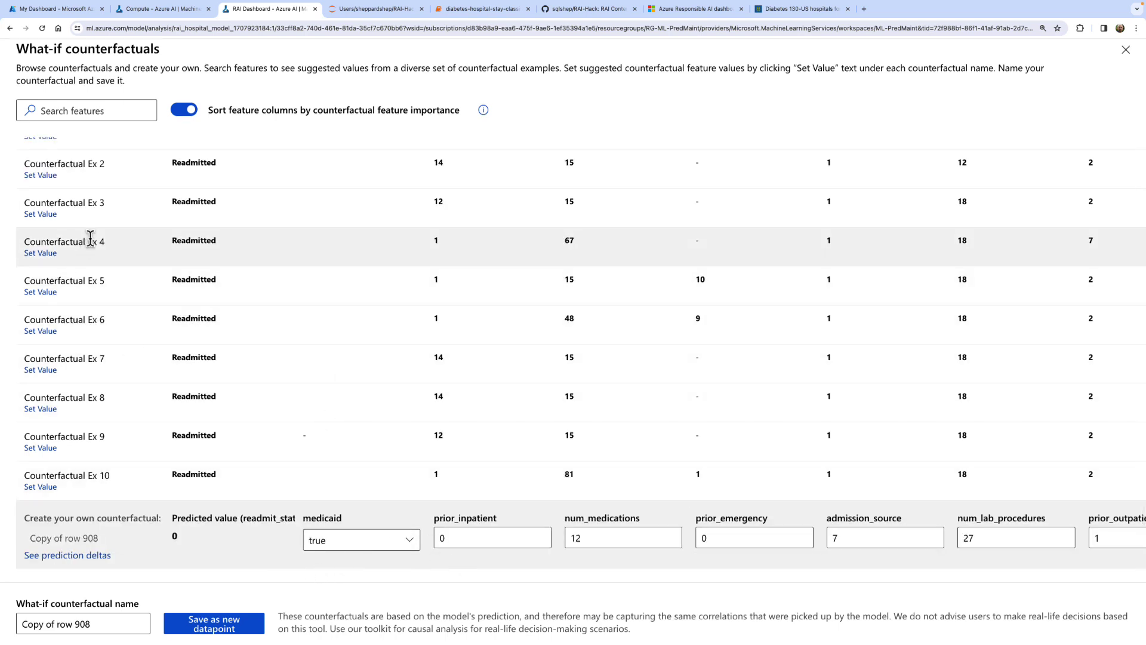
Review the suggested counterfactual examples for row 908 across all feature columns against the reference datapoint.
{"action": "scroll", "coordinate": [93, 241], "scroll_direction": "up", "scroll_amount": 2}
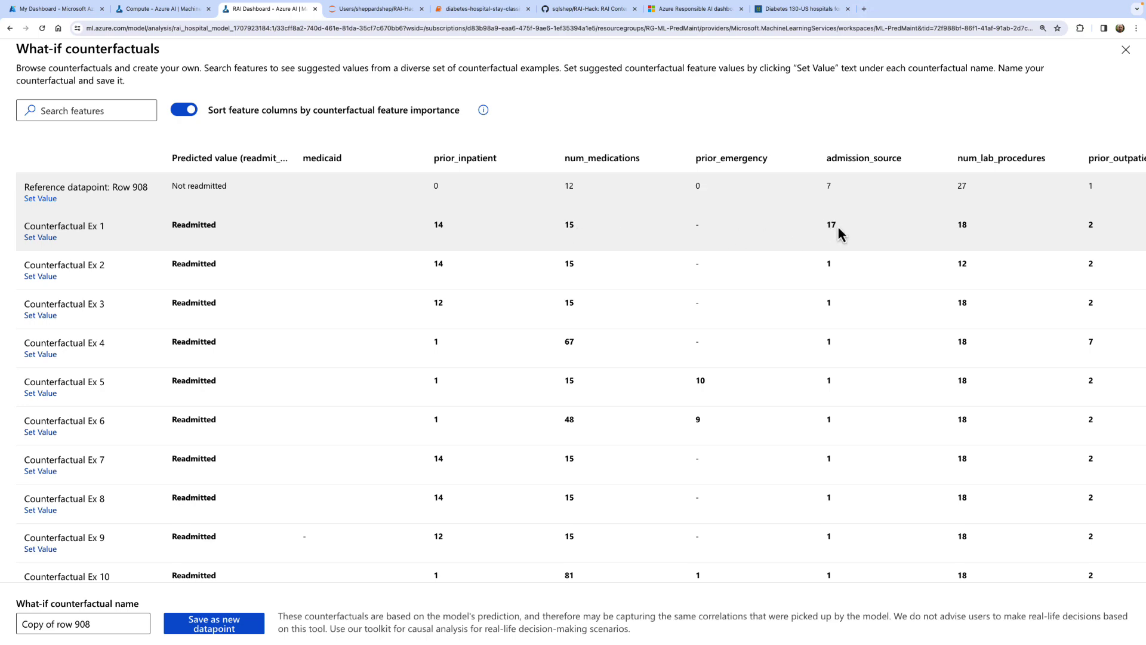
{"action": "scroll", "coordinate": [845, 227], "scroll_direction": "right", "scroll_amount": 4}
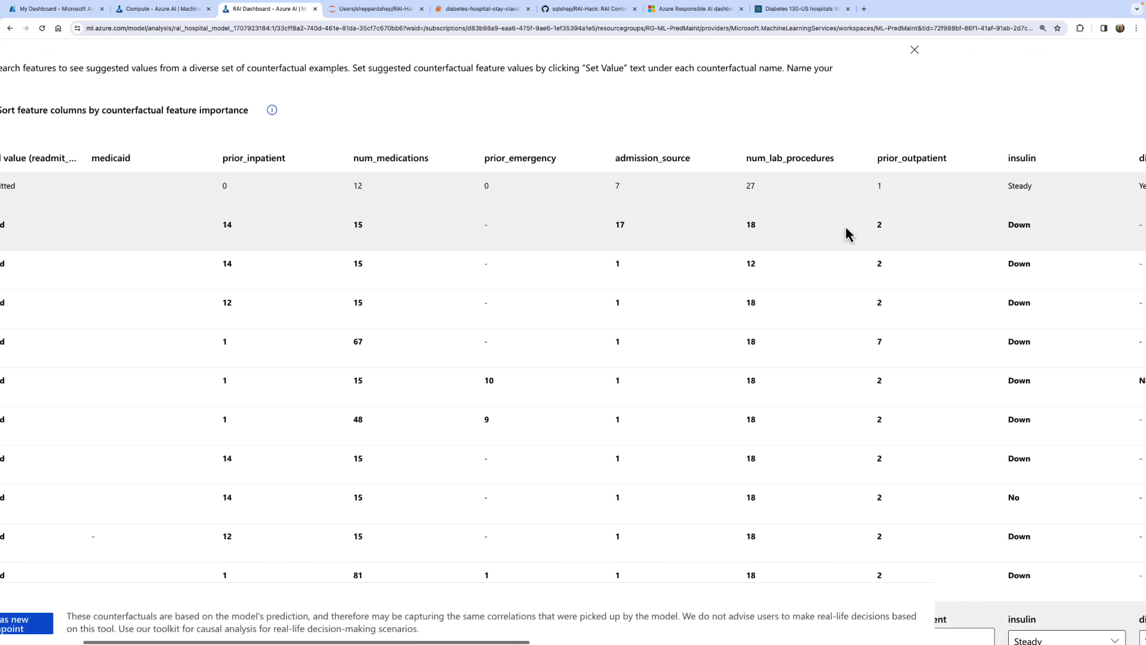
{"action": "scroll", "coordinate": [845, 227], "scroll_direction": "left", "scroll_amount": 1}
{"action": "scroll", "coordinate": [845, 227], "scroll_direction": "right", "scroll_amount": 3}
{"action": "scroll", "coordinate": [845, 227], "scroll_direction": "right", "scroll_amount": 5}
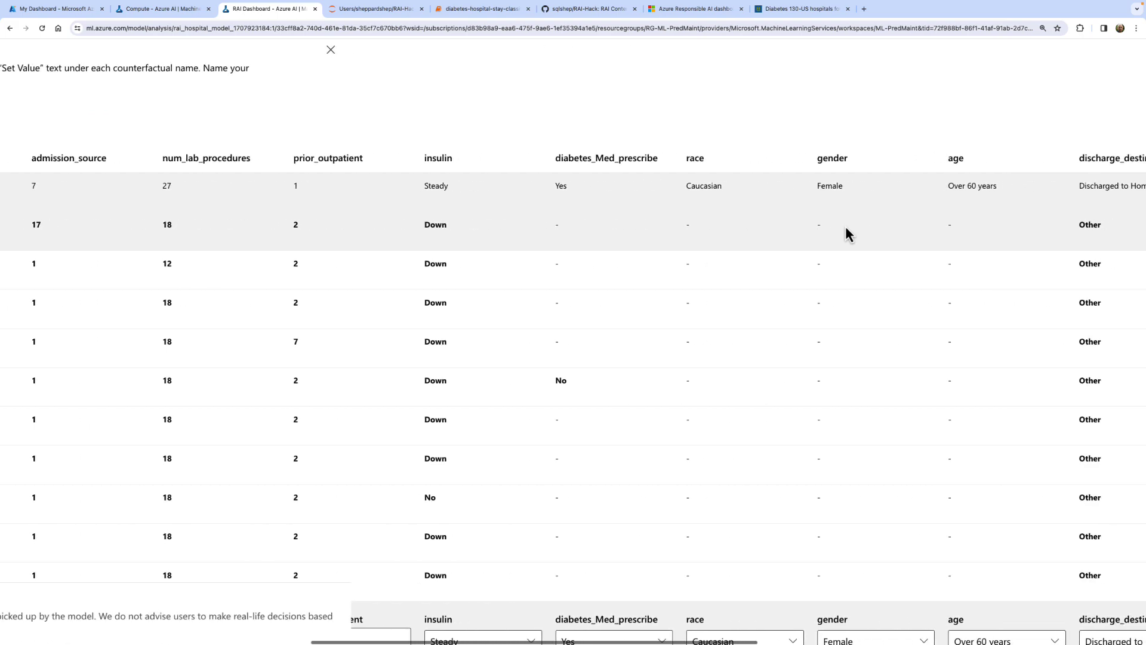
{"action": "scroll", "coordinate": [845, 226], "scroll_direction": "left", "scroll_amount": 15}
{"action": "scroll", "coordinate": [81, 373], "scroll_direction": "down", "scroll_amount": 2}
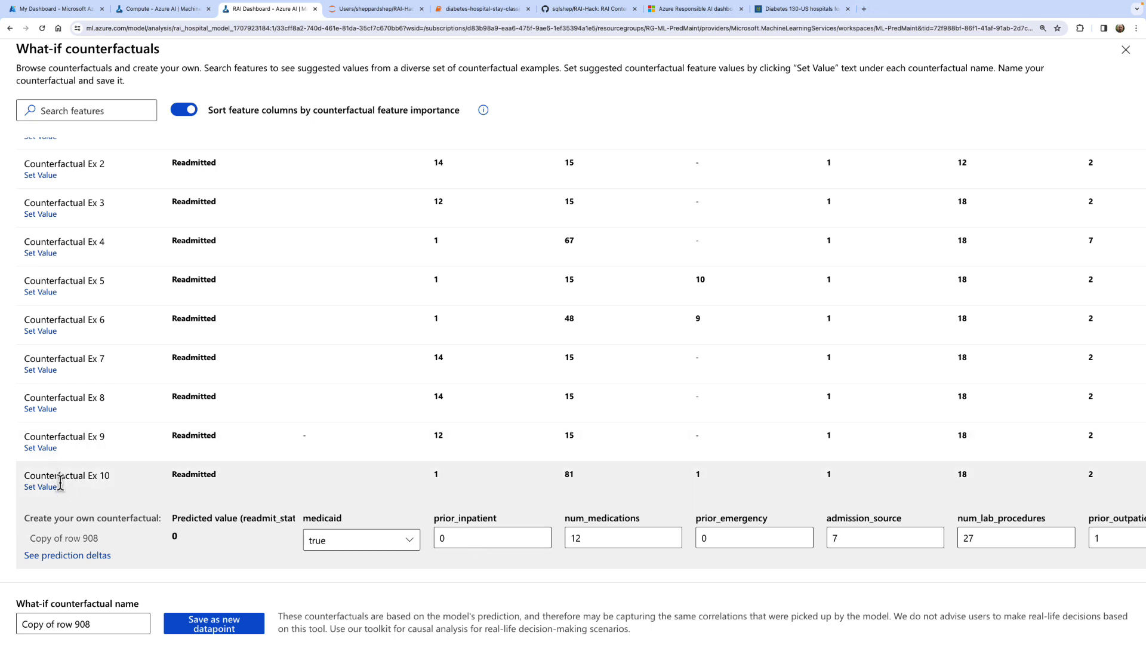
Try to apply the values of Counterfactual Ex 10 to the custom counterfactual for the copy of row 908.
{"action": "left_click", "coordinate": [42, 488]}
{"action": "scroll", "coordinate": [113, 353], "scroll_direction": "up", "scroll_amount": 2}
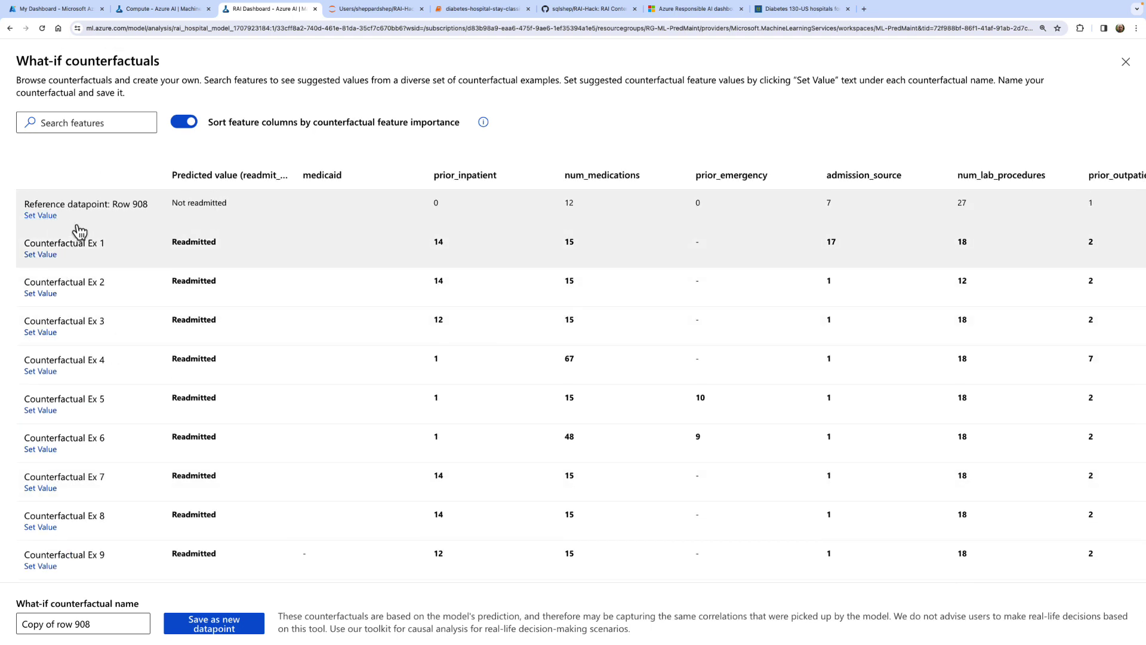
{"action": "scroll", "coordinate": [302, 389], "scroll_direction": "down", "scroll_amount": 2}
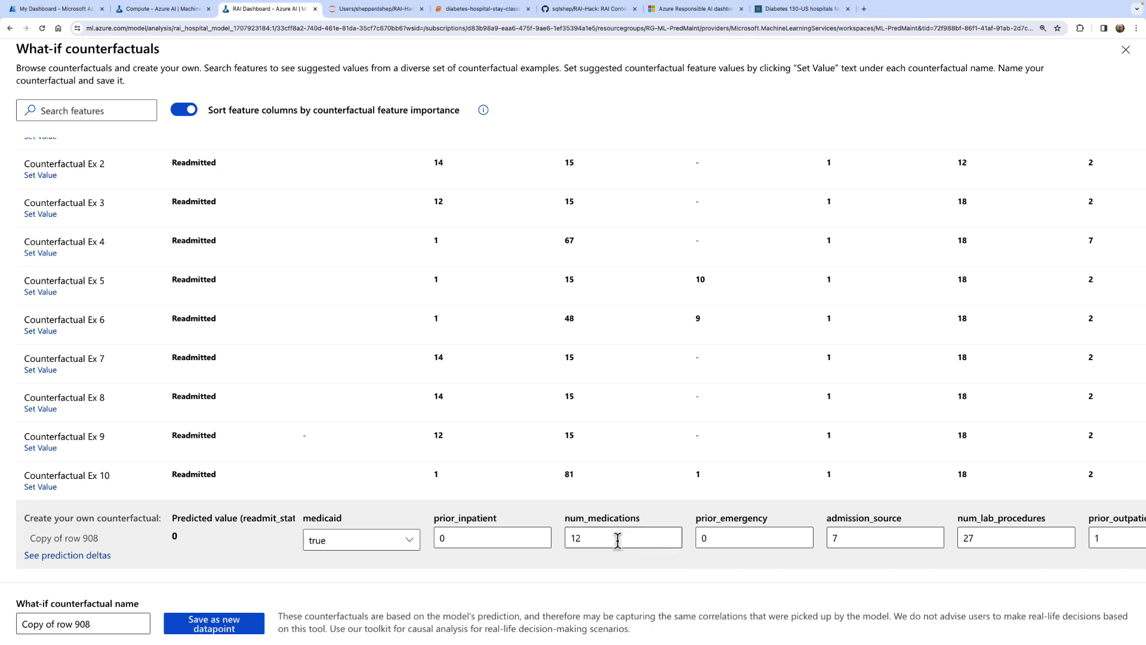
Set num_medications to 81 and prior_inpatient to 1 in the custom counterfactual for the copy of row 908.
{"action": "left_click_drag", "start_coordinate": [620, 540], "coordinate": [558, 543]}
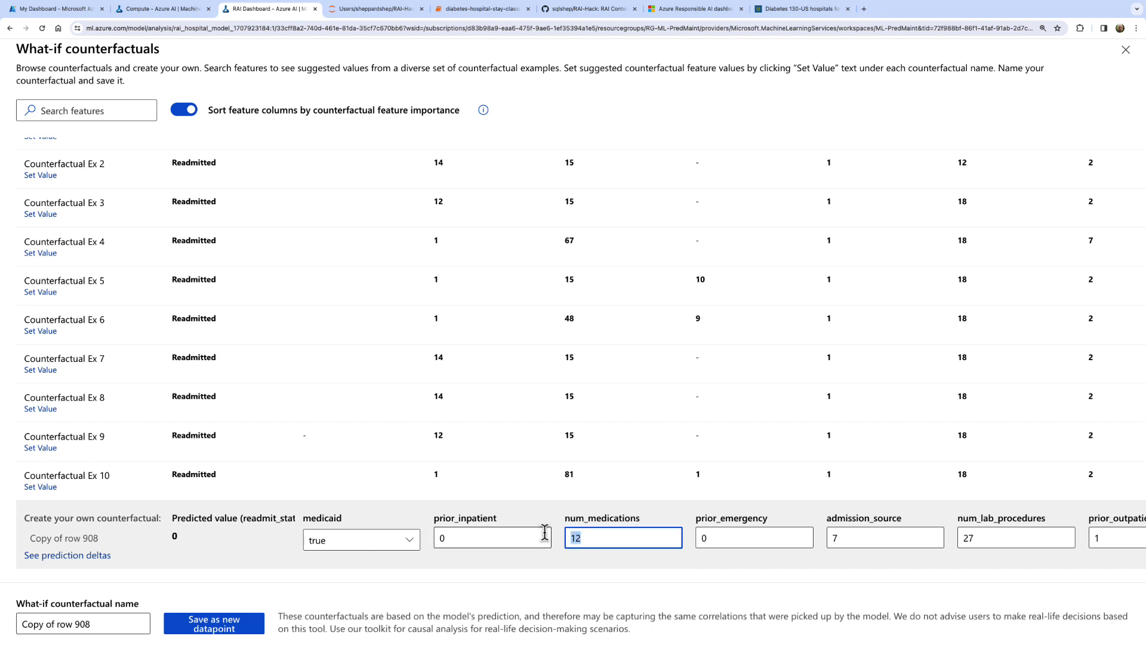
{"action": "type", "text": "81"}
{"action": "left_click", "coordinate": [560, 576]}
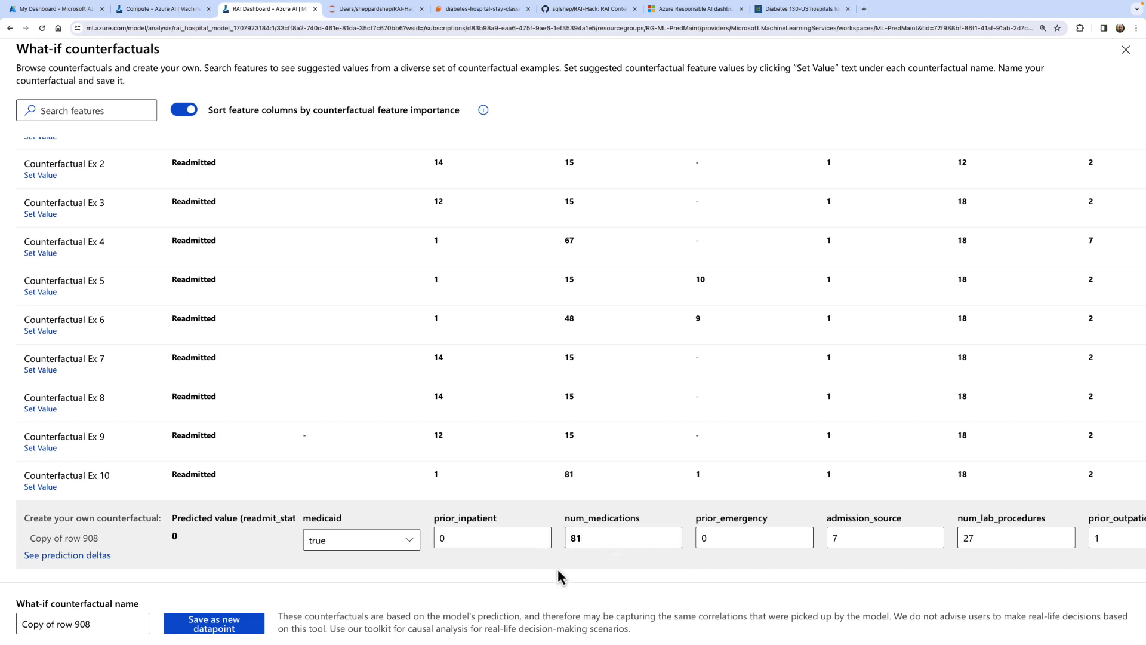
{"action": "double_click", "coordinate": [493, 539]}
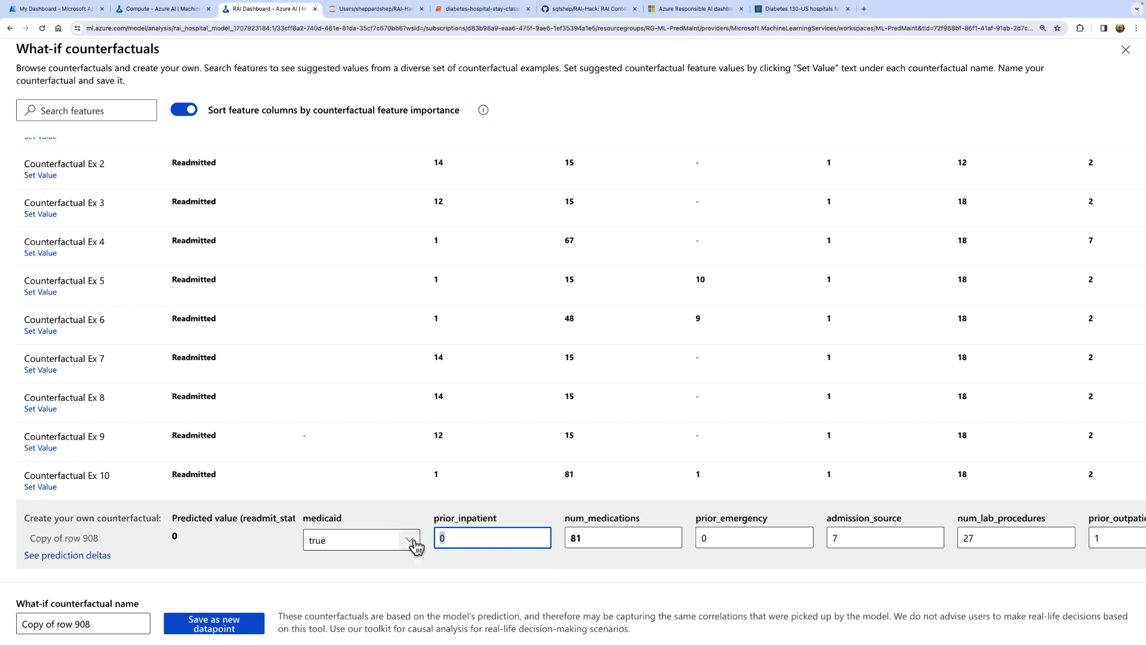
{"action": "left_click", "coordinate": [421, 574]}
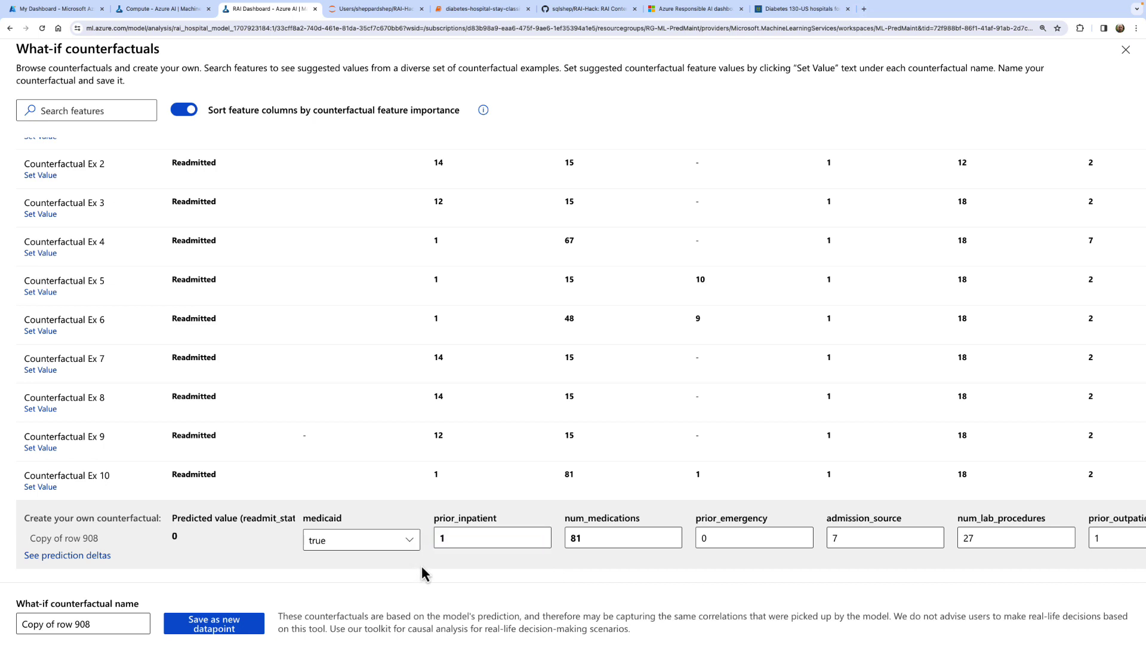
{"action": "scroll", "coordinate": [416, 515], "scroll_direction": "up", "scroll_amount": 1}
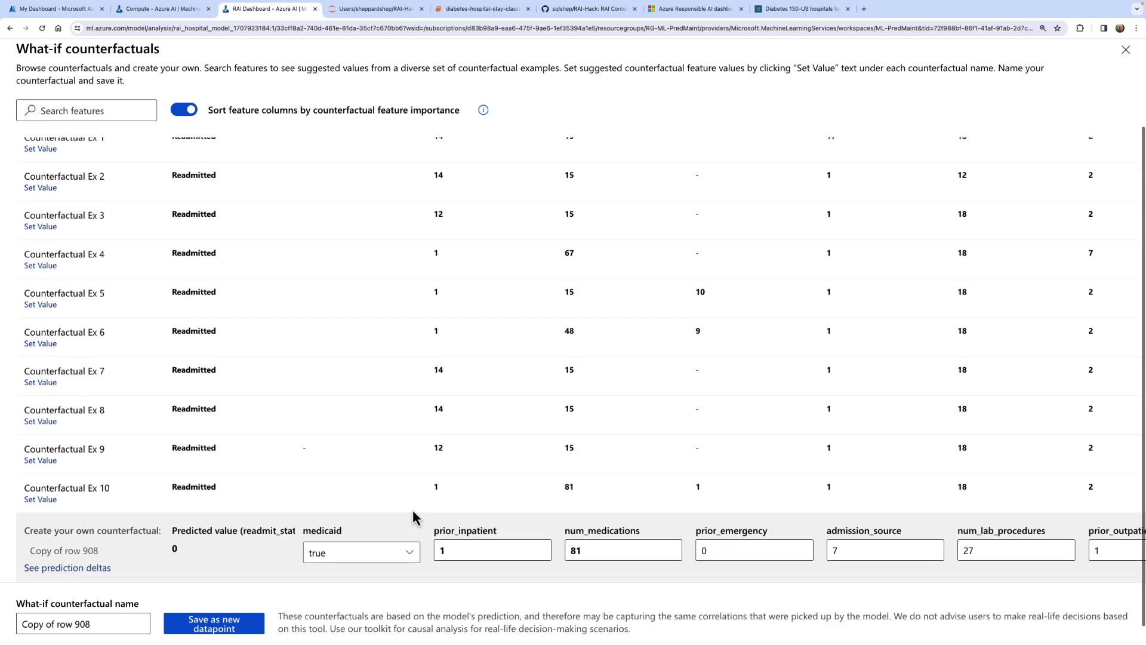
{"action": "scroll", "coordinate": [416, 515], "scroll_direction": "down", "scroll_amount": 1}
Set prior_emergency to 1 in the custom counterfactual and compare the three edited features with Counterfactual Ex 10.
{"action": "left_click", "coordinate": [763, 538]}
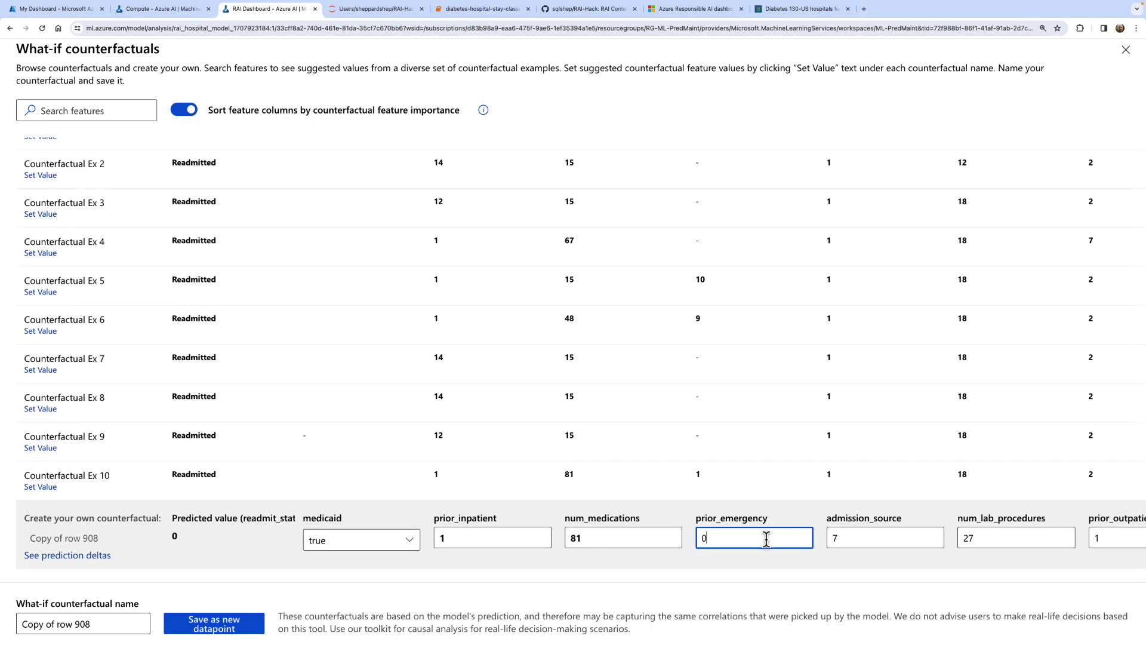
{"action": "double_click", "coordinate": [766, 538]}
{"action": "type", "text": "1"}
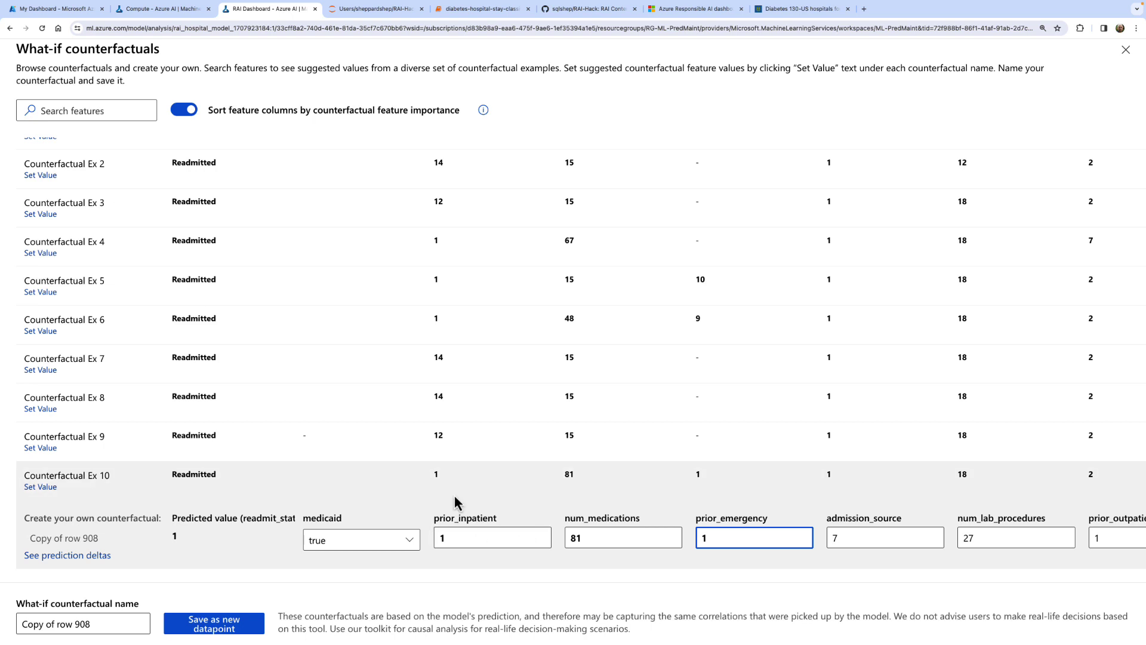
{"action": "left_click_drag", "start_coordinate": [430, 481], "coordinate": [739, 493]}
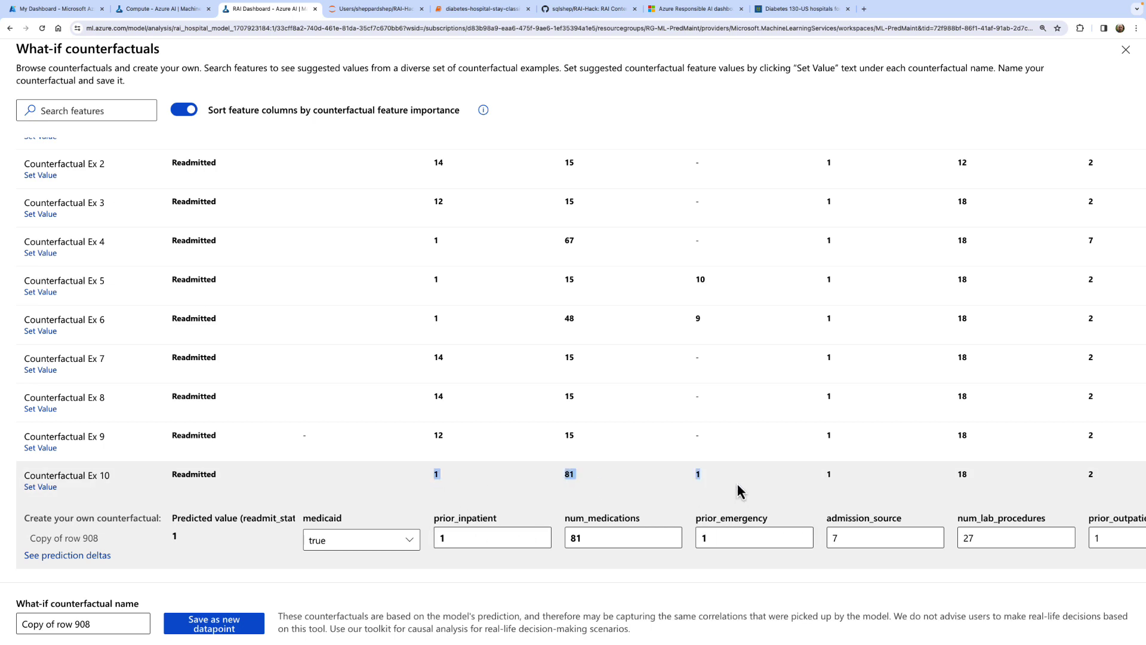
Restore the custom counterfactual to the reference values of row 908 and close the what-if counterfactuals without saving.
{"action": "scroll", "coordinate": [333, 432], "scroll_direction": "up", "scroll_amount": 2}
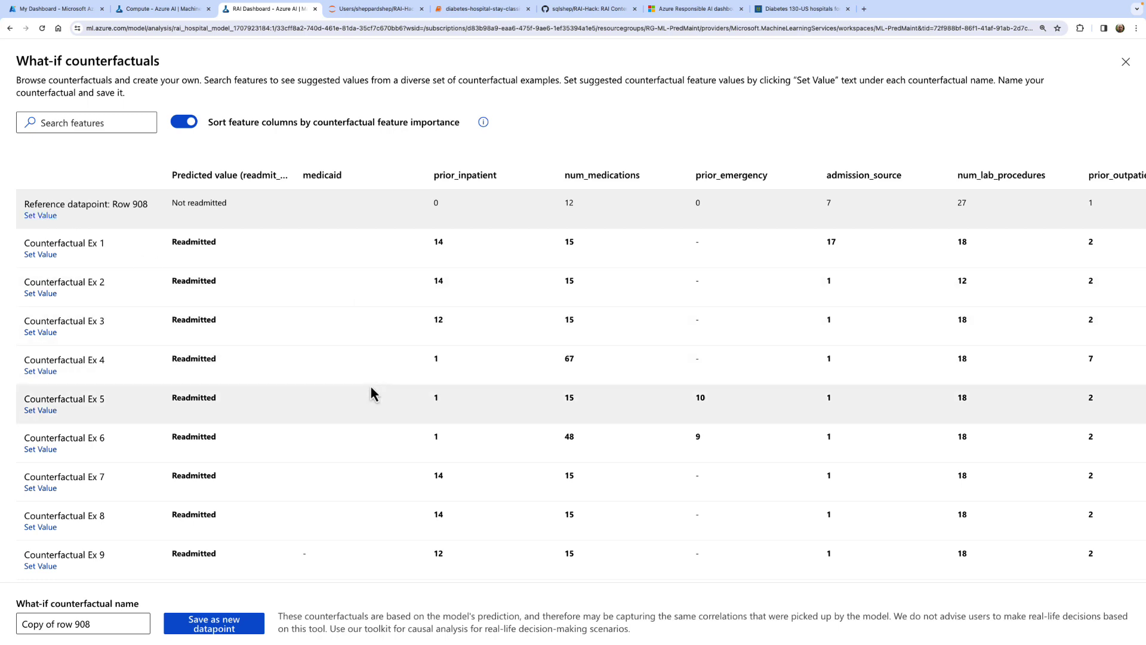
{"action": "scroll", "coordinate": [364, 402], "scroll_direction": "down", "scroll_amount": 3}
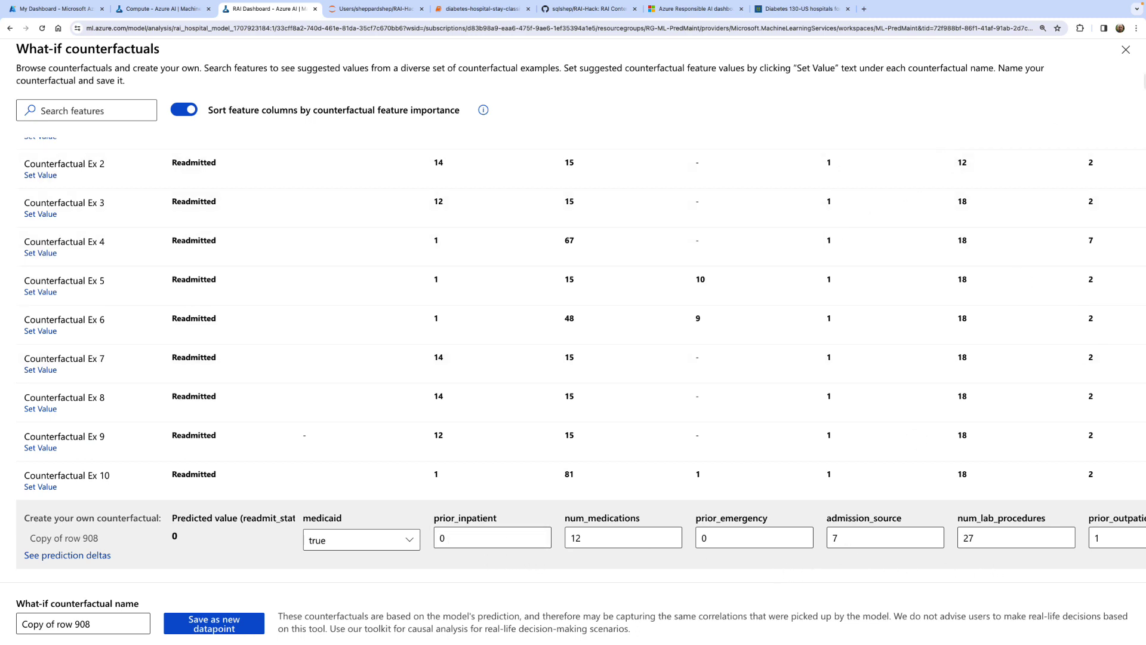
{"action": "left_click", "coordinate": [1121, 53]}
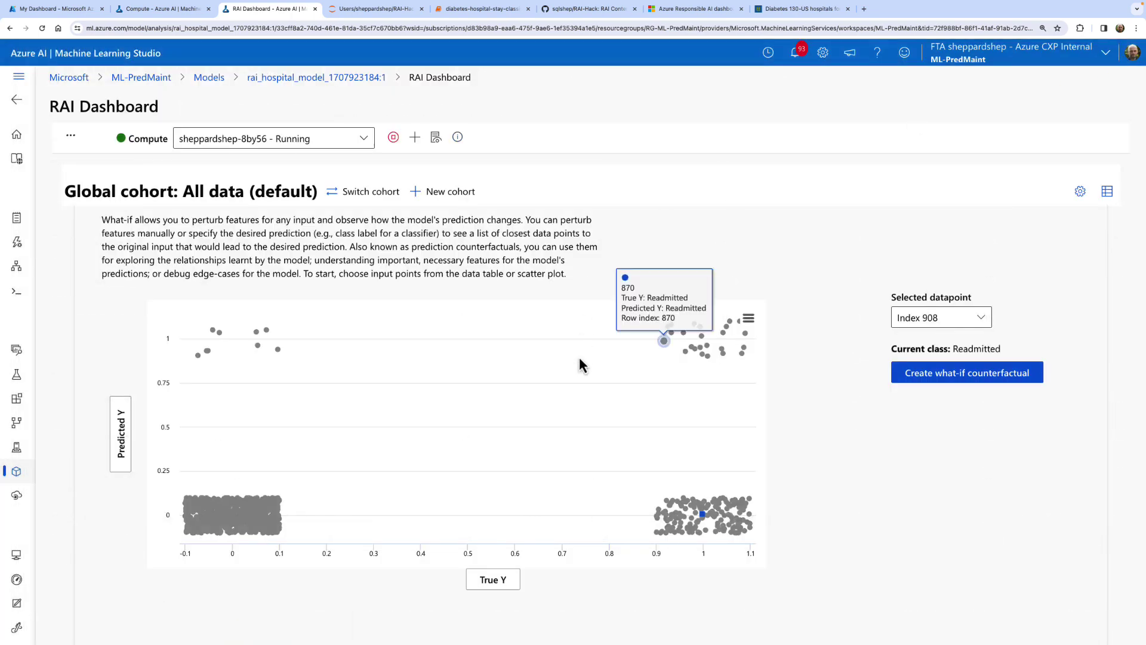
Examine the chart of top ranked features to perturb in row 908, including medicaid, prior_inpatient and num_medications.
{"action": "scroll", "coordinate": [452, 416], "scroll_direction": "down", "scroll_amount": 4}
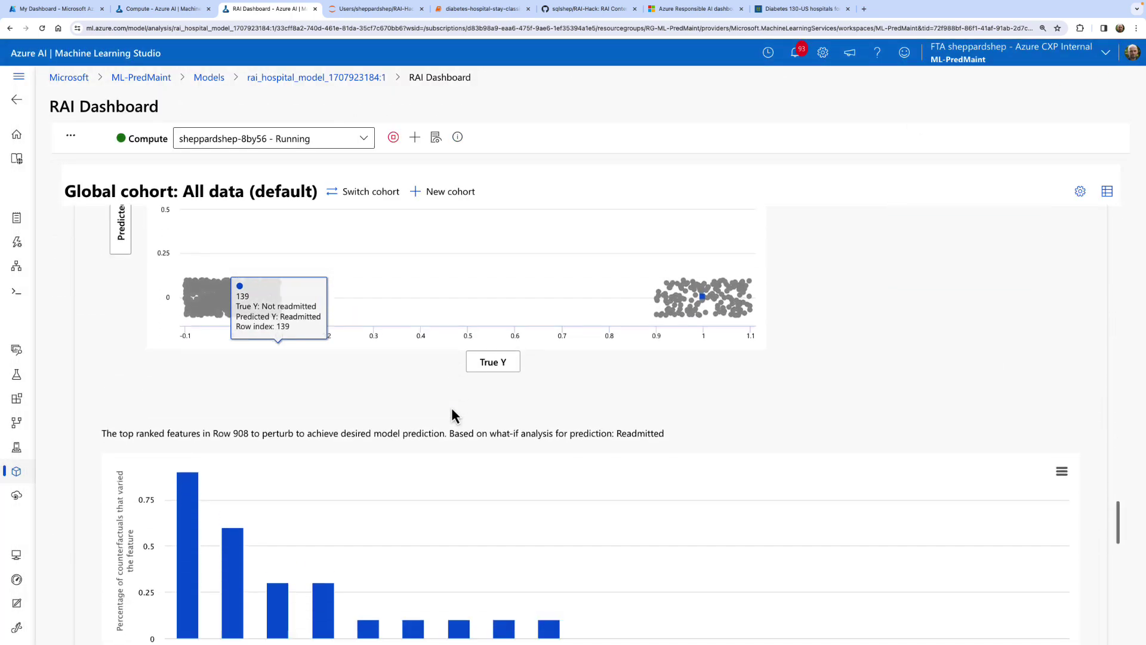
{"action": "scroll", "coordinate": [452, 406], "scroll_direction": "down", "scroll_amount": 1}
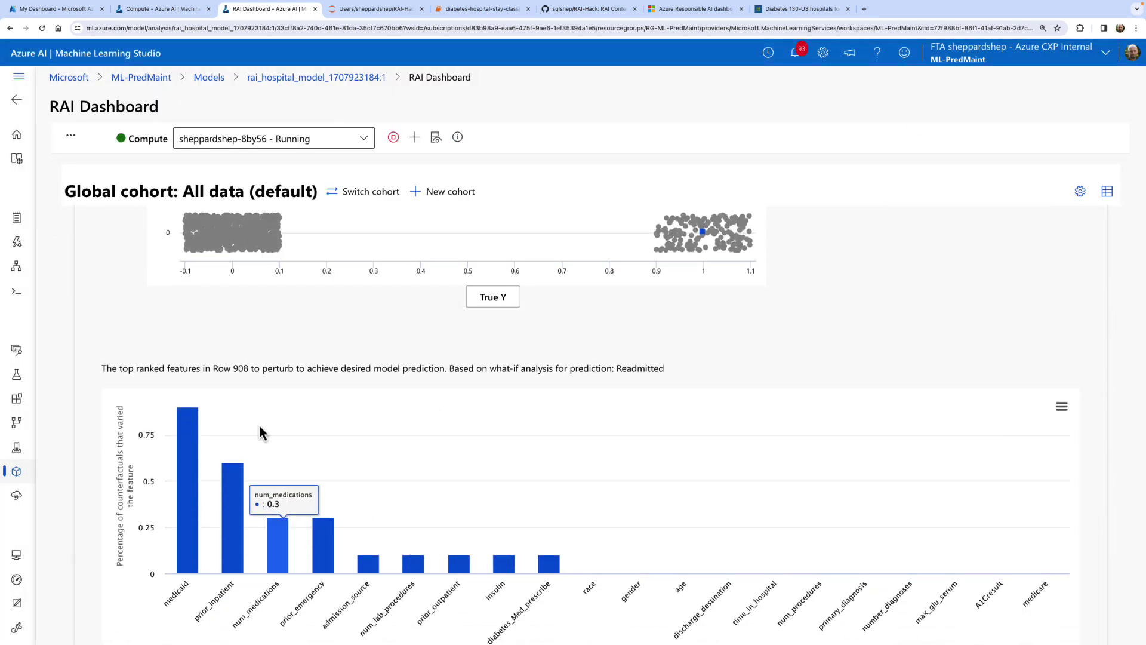
{"action": "scroll", "coordinate": [392, 409], "scroll_direction": "up", "scroll_amount": 1}
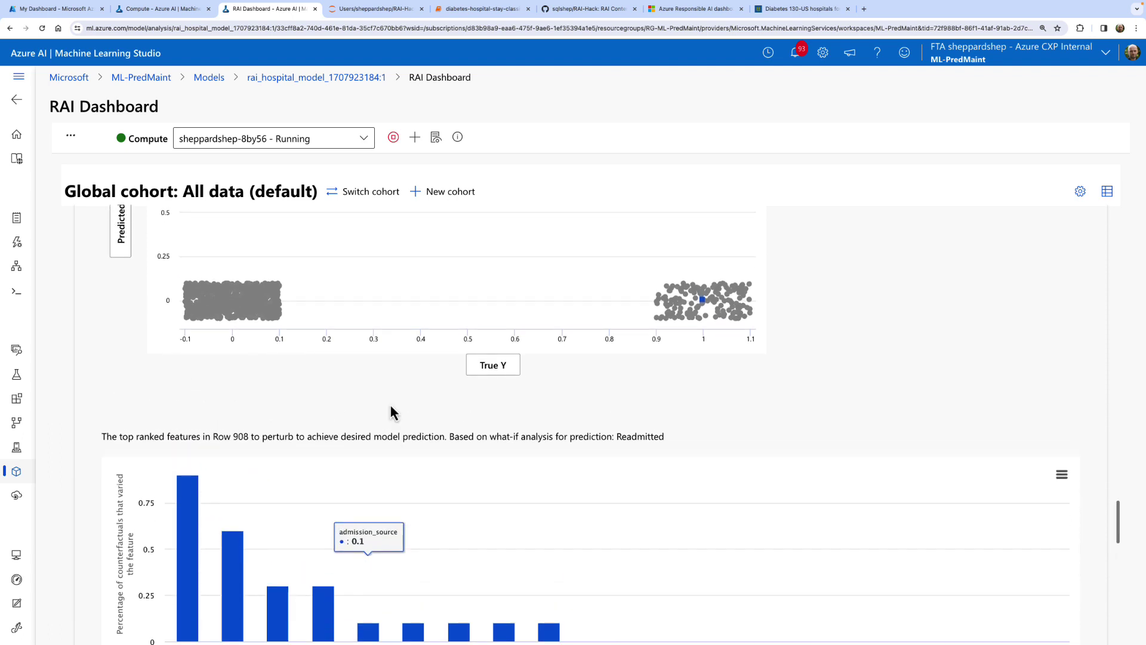
{"action": "scroll", "coordinate": [606, 402], "scroll_direction": "down", "scroll_amount": 1}
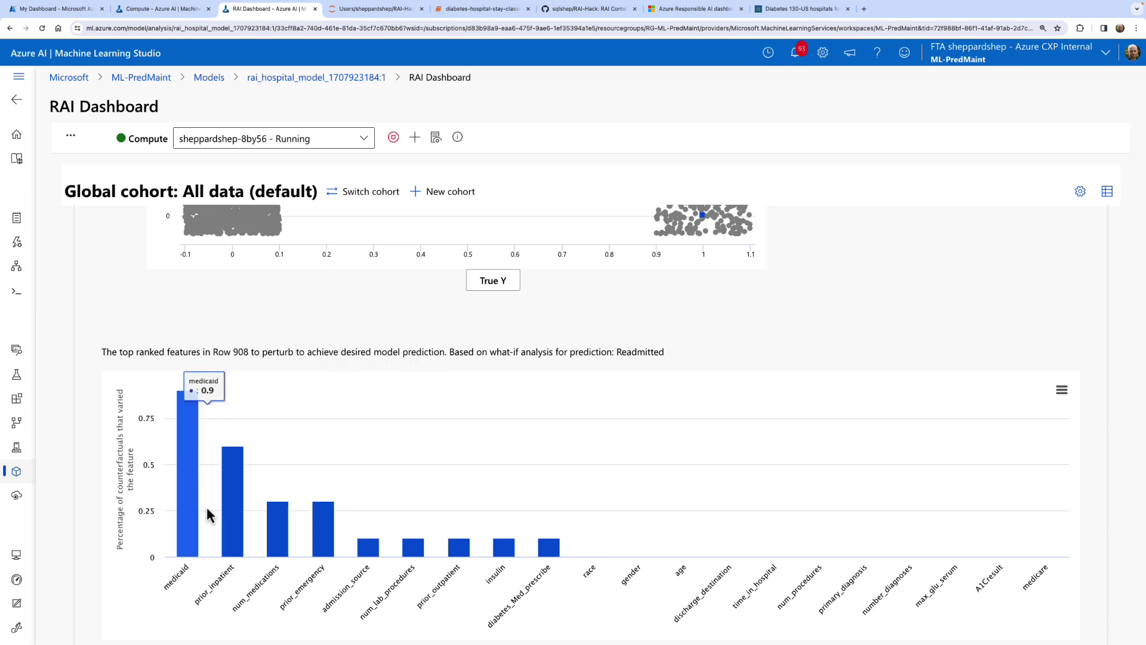
{"action": "scroll", "coordinate": [185, 593], "scroll_direction": "down", "scroll_amount": 1}
{"action": "mouse_move", "coordinate": [232, 425]}
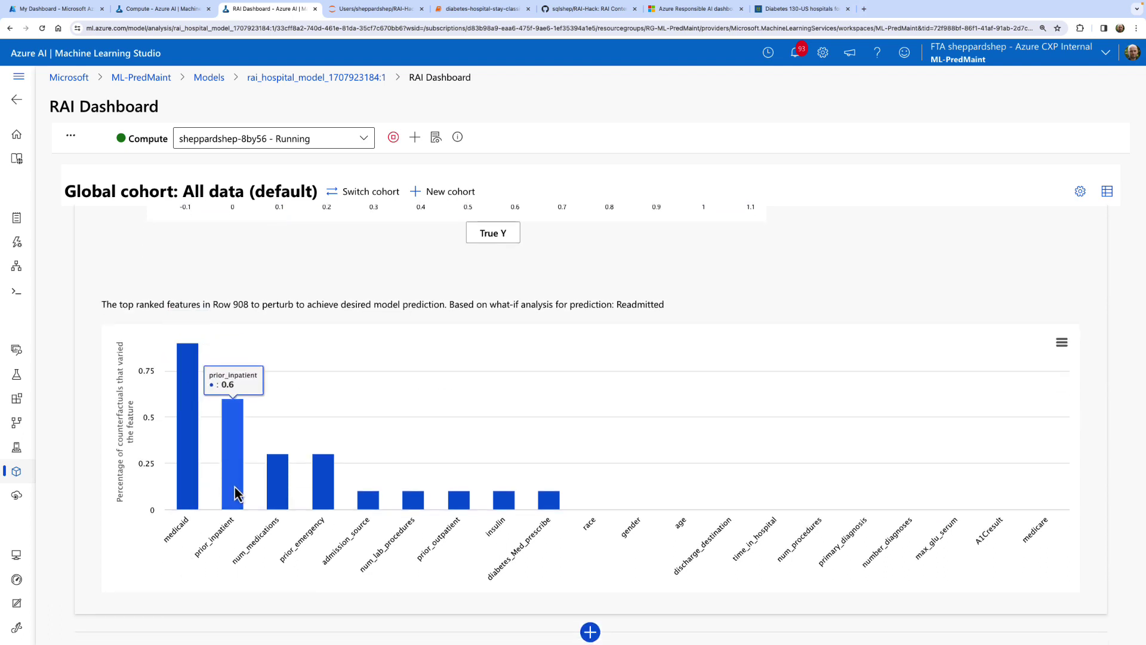
{"action": "mouse_move", "coordinate": [282, 477]}
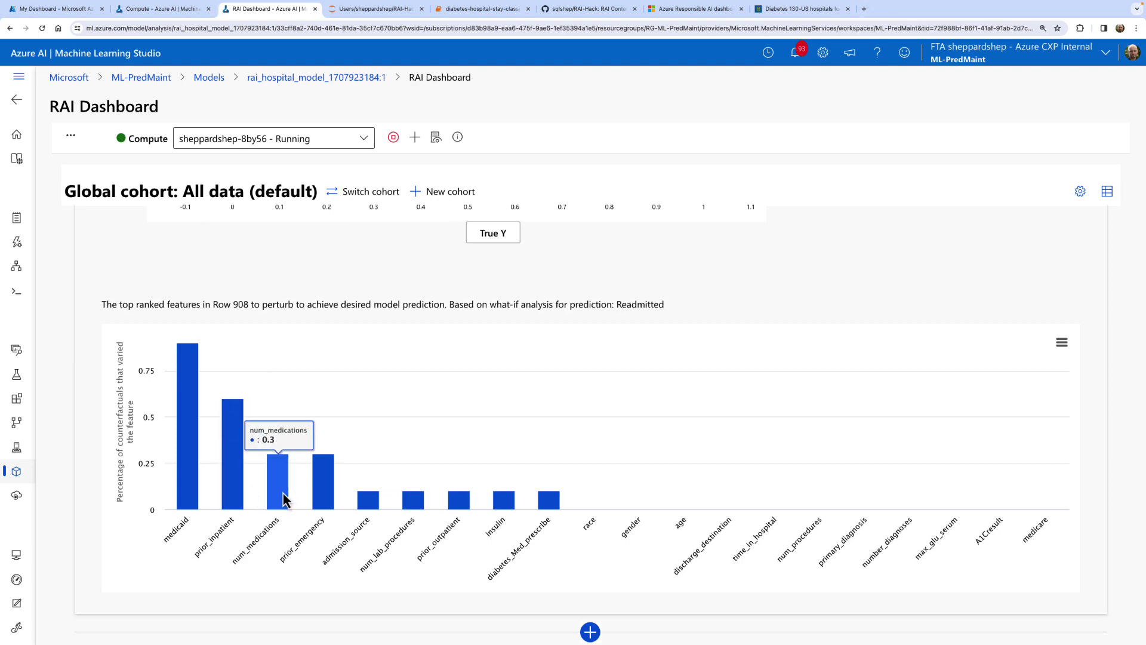
{"action": "scroll", "coordinate": [354, 564], "scroll_direction": "down", "scroll_amount": 2}
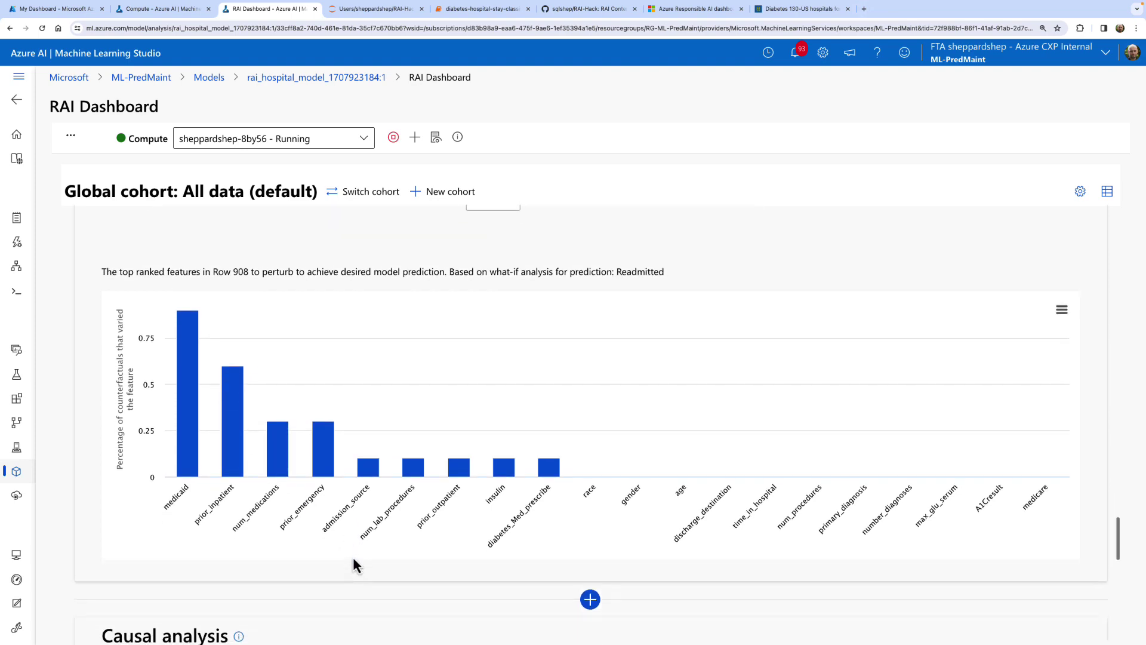
Go to the Causal analysis section and read the introduction to the aggregate causal effects.
{"action": "scroll", "coordinate": [355, 564], "scroll_direction": "down", "scroll_amount": 5}
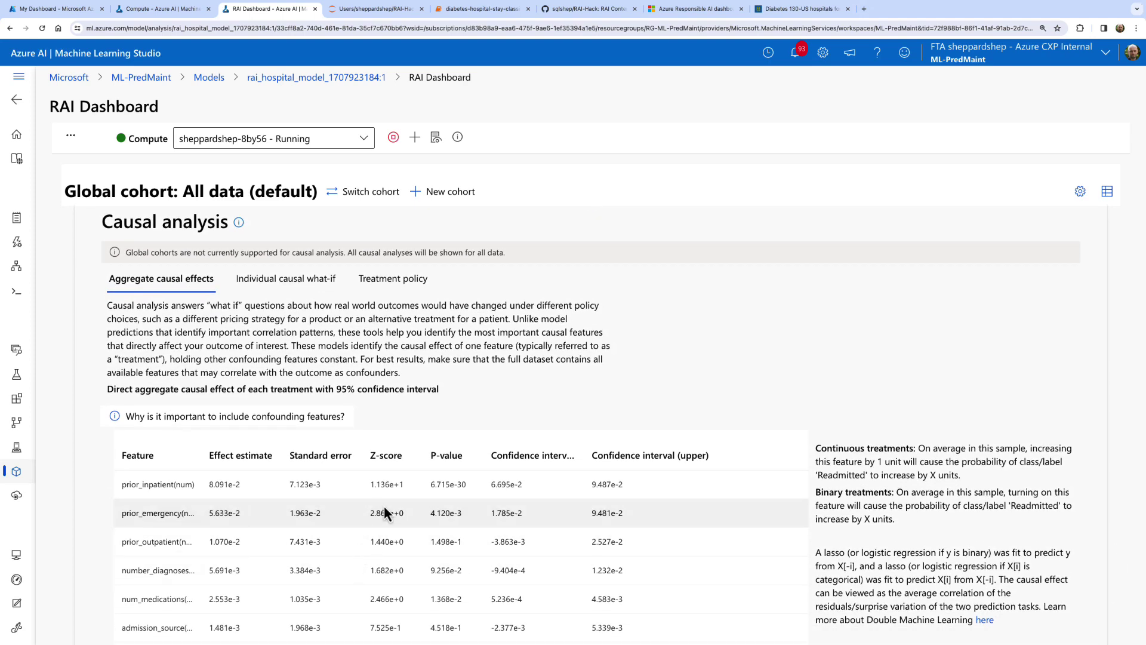
{"action": "scroll", "coordinate": [384, 506], "scroll_direction": "down", "scroll_amount": 1}
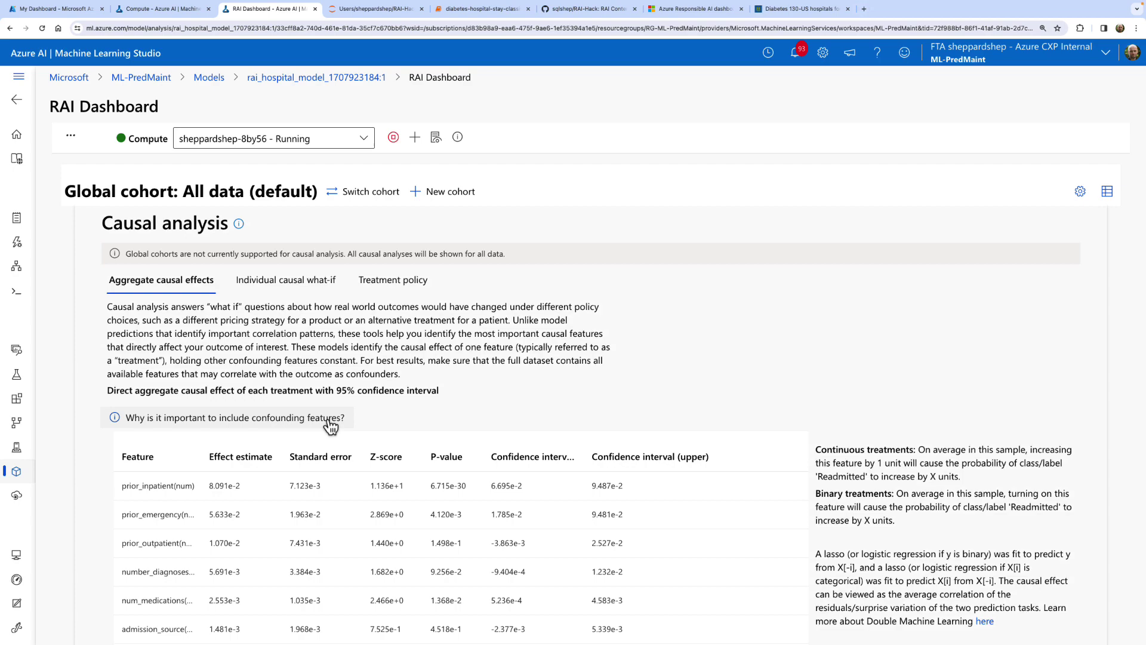
Switch to RStudio, show the coefficient plot and examine the Displacement estimate in the regression summary.
{"action": "key", "text": "ctrl+Right"}
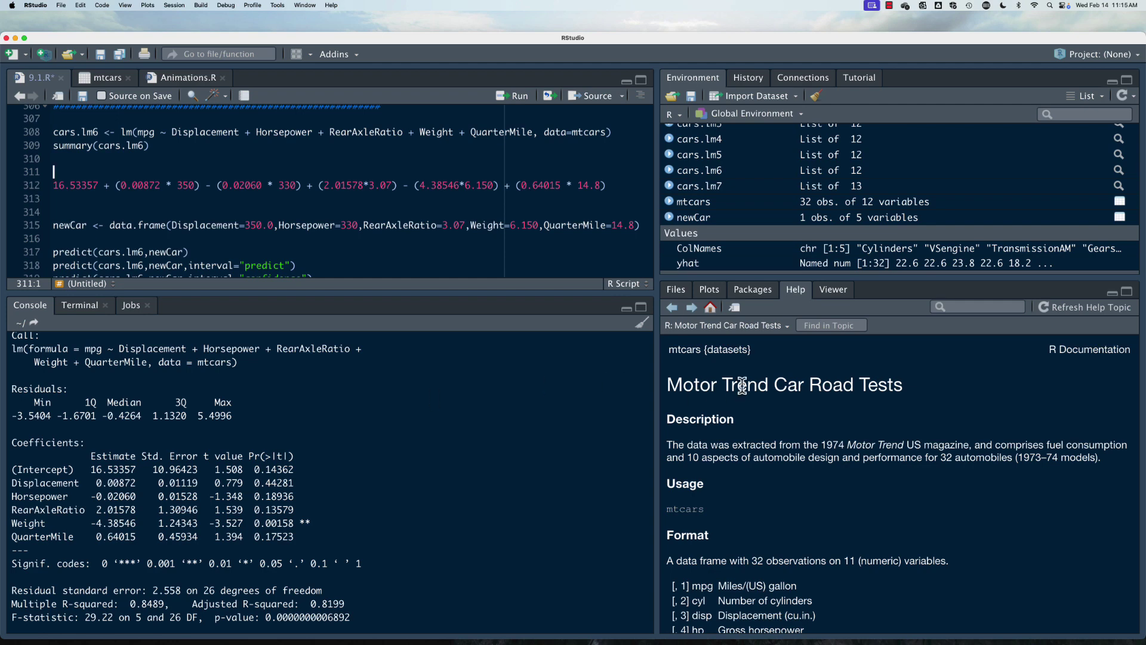
{"action": "left_click", "coordinate": [713, 290]}
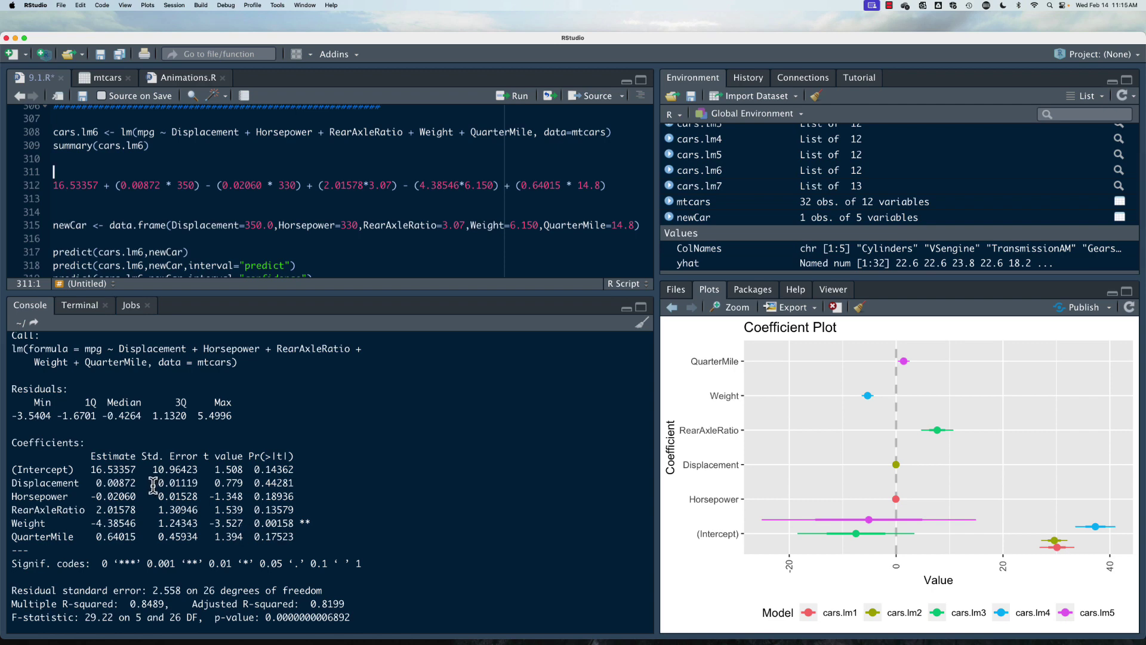
{"action": "left_click_drag", "start_coordinate": [137, 482], "coordinate": [95, 484]}
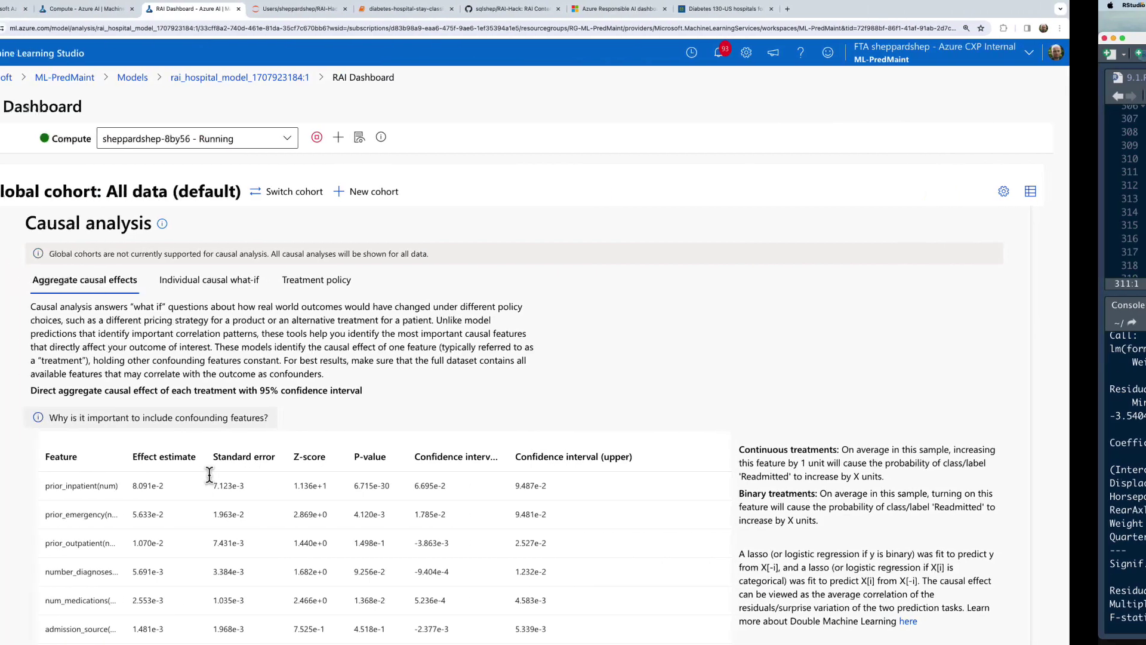
Return to the RAI Dashboard and examine the aggregate causal effects table, particularly the P-value and confidence interval of prior_inpatient.
{"action": "scroll", "coordinate": [450, 457], "scroll_direction": "down", "scroll_amount": 1}
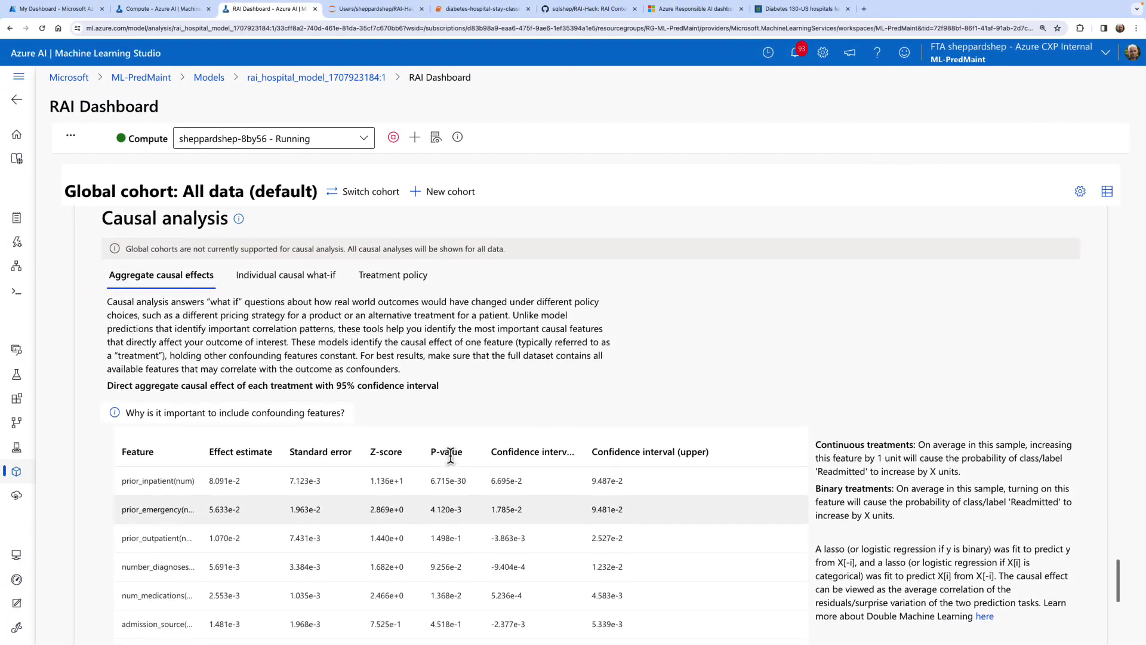
{"action": "scroll", "coordinate": [451, 459], "scroll_direction": "down", "scroll_amount": 2}
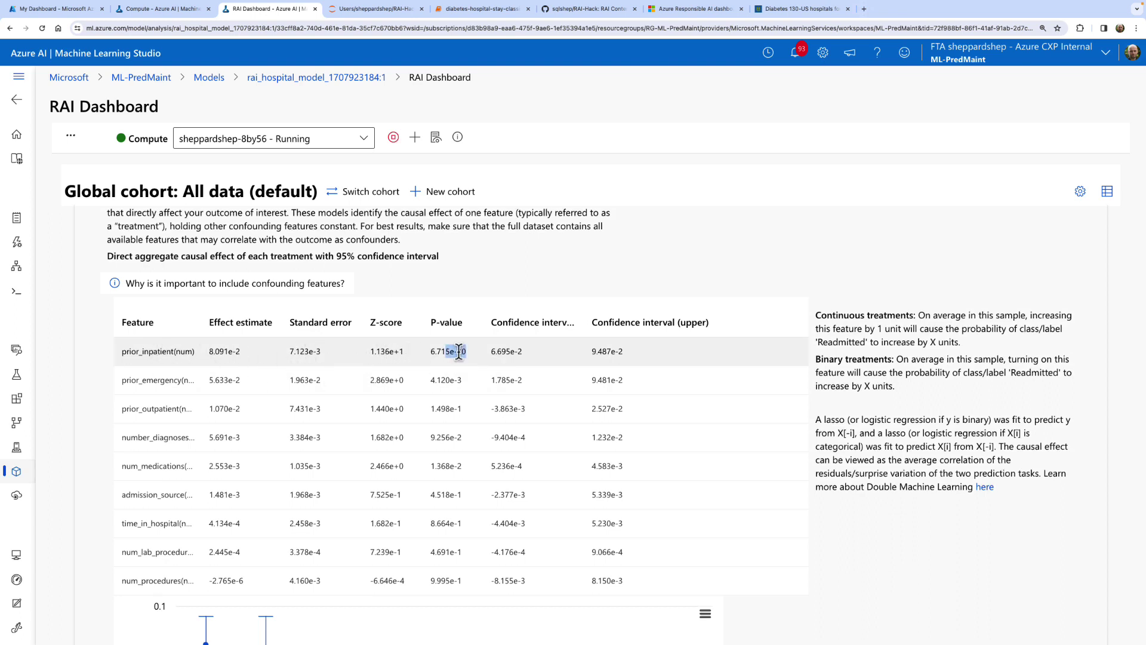
{"action": "left_click_drag", "start_coordinate": [458, 350], "coordinate": [427, 354]}
{"action": "left_click", "coordinate": [537, 350]}
{"action": "scroll", "coordinate": [683, 363], "scroll_direction": "down", "scroll_amount": 1}
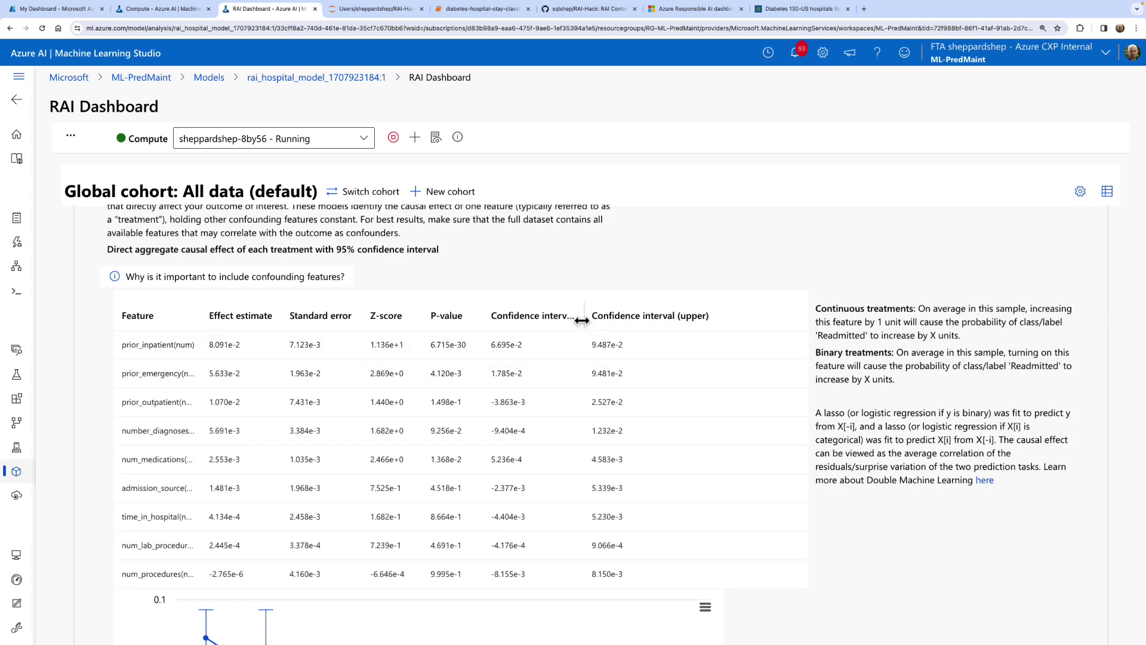
Widen the lower confidence interval column to show its full heading, and inspect prior_emergency in the causal effects chart.
{"action": "left_click_drag", "start_coordinate": [582, 320], "coordinate": [621, 320]}
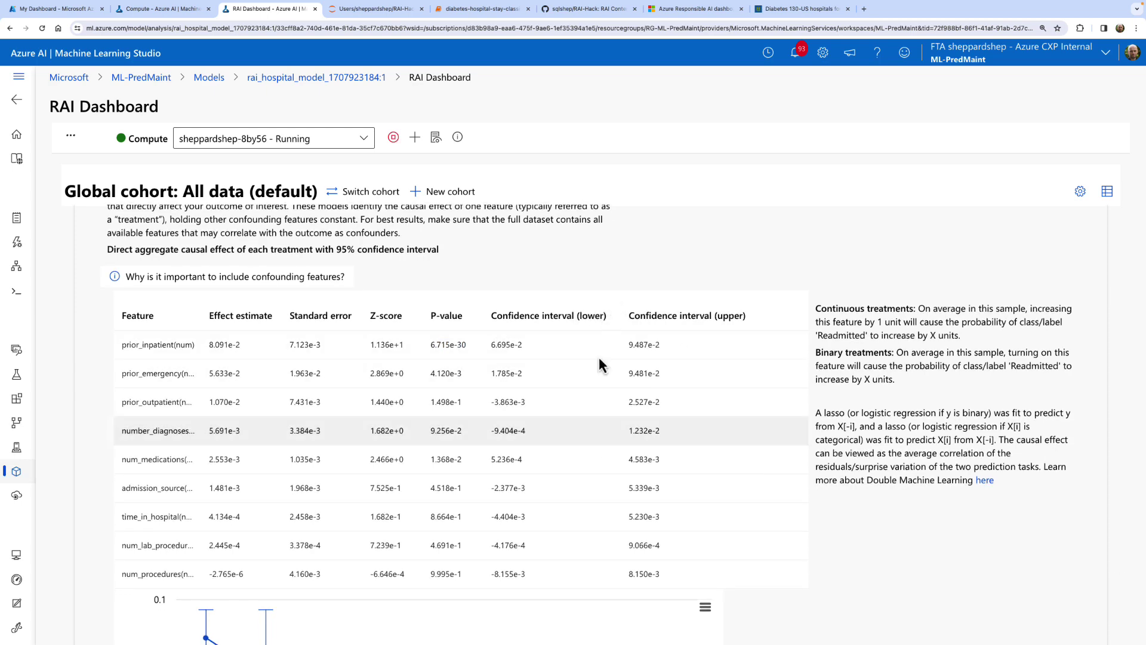
{"action": "scroll", "coordinate": [569, 505], "scroll_direction": "down", "scroll_amount": 5}
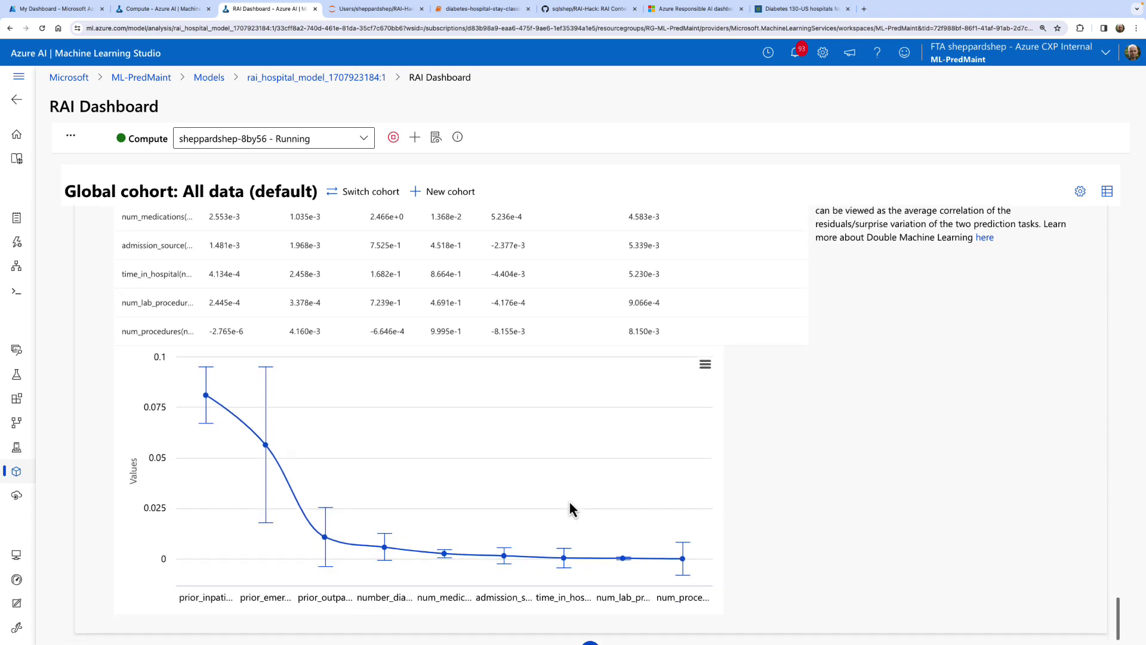
{"action": "mouse_move", "coordinate": [238, 431]}
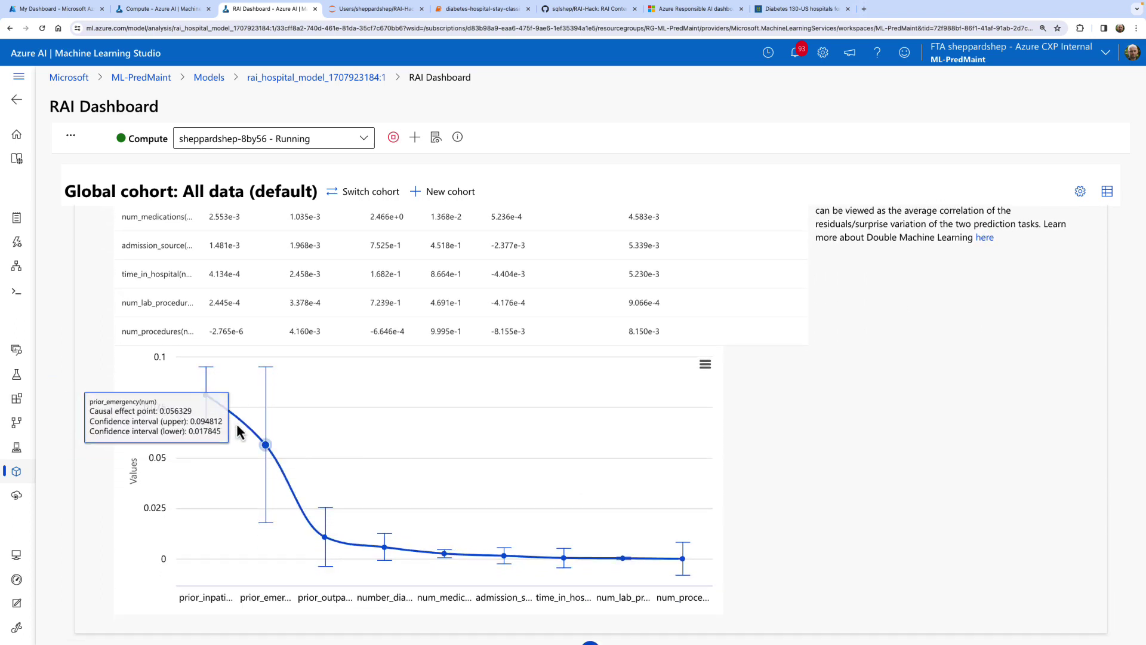
Inspect number_diagnoses in the causal effects chart and go back to the aggregate causal effects table.
{"action": "mouse_move", "coordinate": [339, 533]}
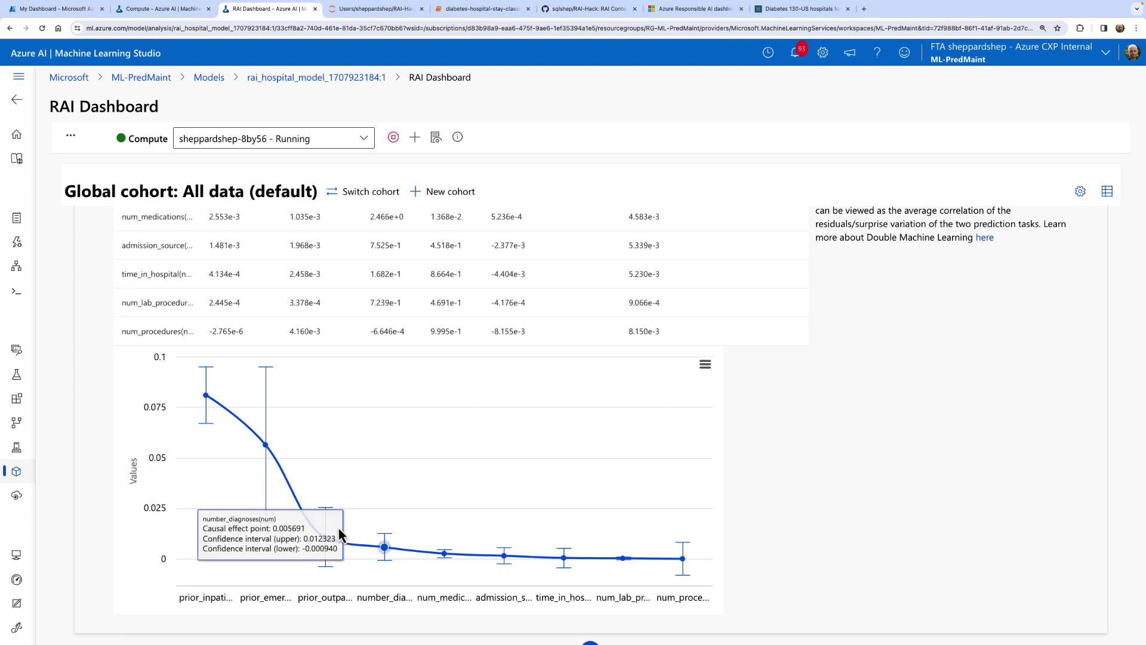
{"action": "scroll", "coordinate": [814, 540], "scroll_direction": "up", "scroll_amount": 1}
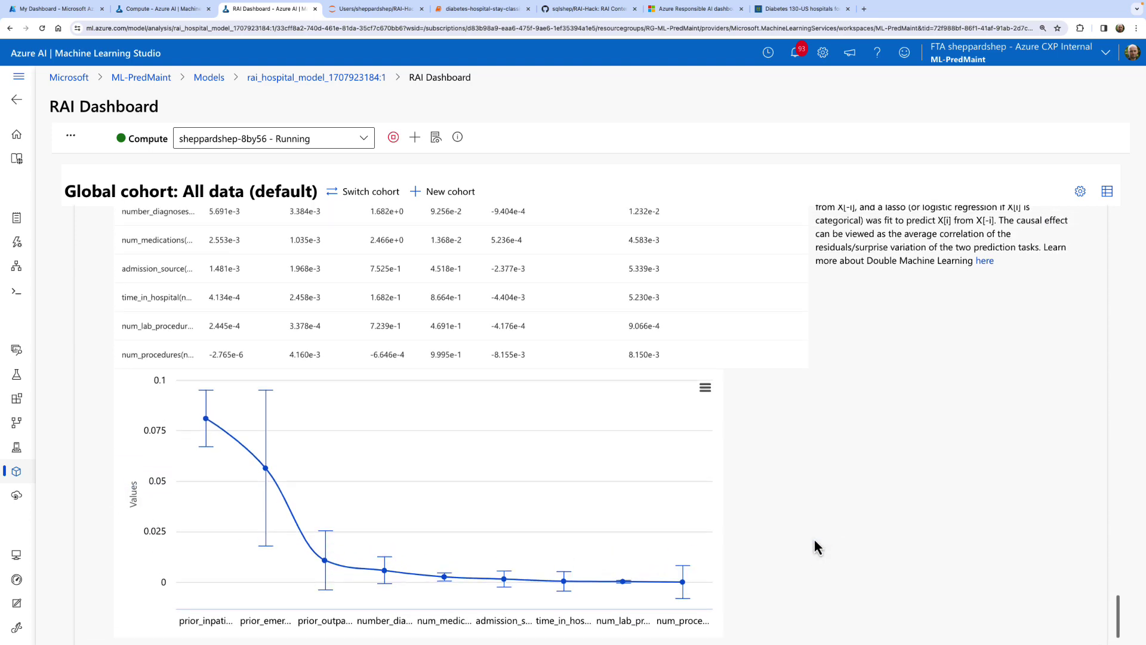
{"action": "scroll", "coordinate": [817, 546], "scroll_direction": "up", "scroll_amount": 2}
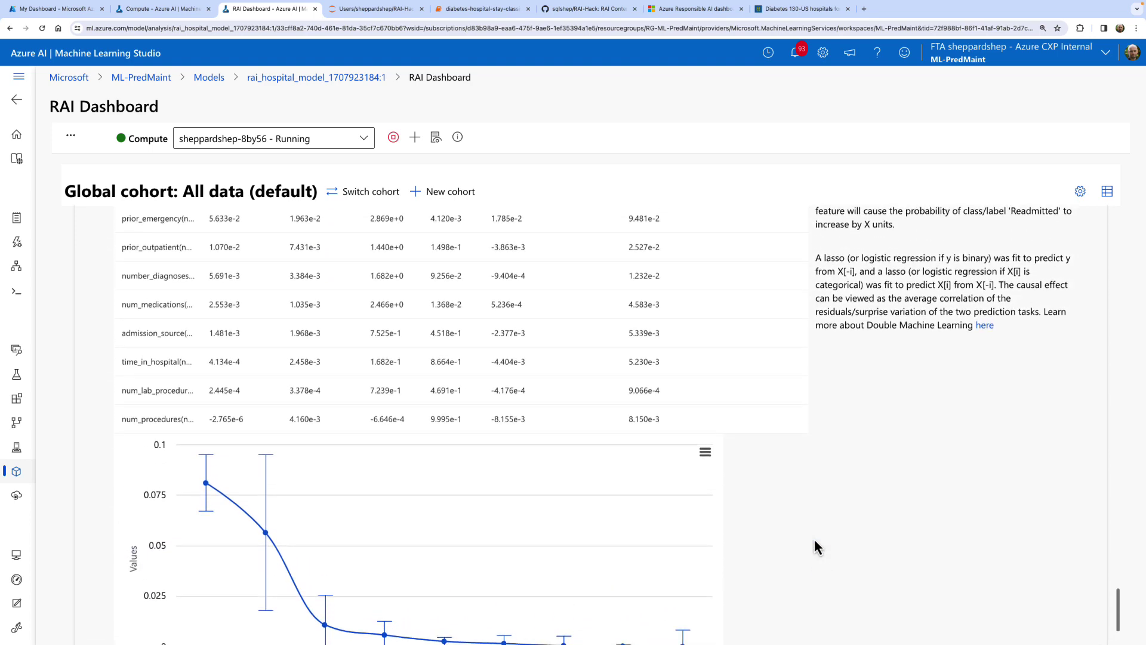
{"action": "scroll", "coordinate": [816, 547], "scroll_direction": "up", "scroll_amount": 2}
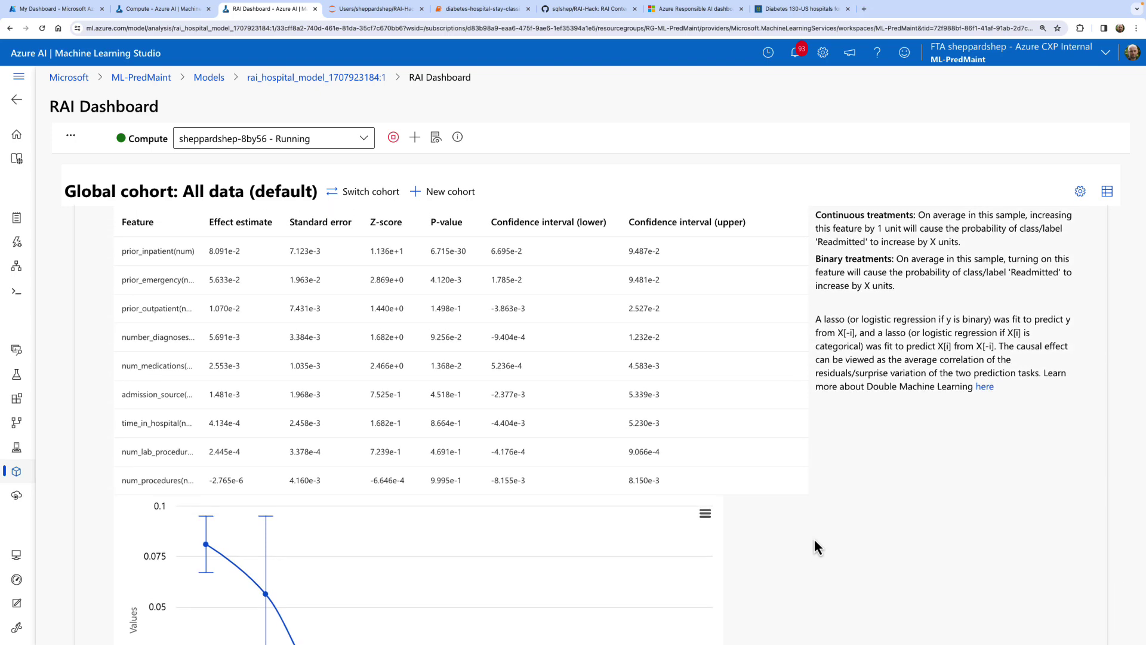
Switch to the diabetes-hospital-stay-classifier notebook and find the causal analysis component in the RAI pipeline code.
{"action": "left_click", "coordinate": [481, 9]}
{"action": "scroll", "coordinate": [709, 426], "scroll_direction": "down", "scroll_amount": 20}
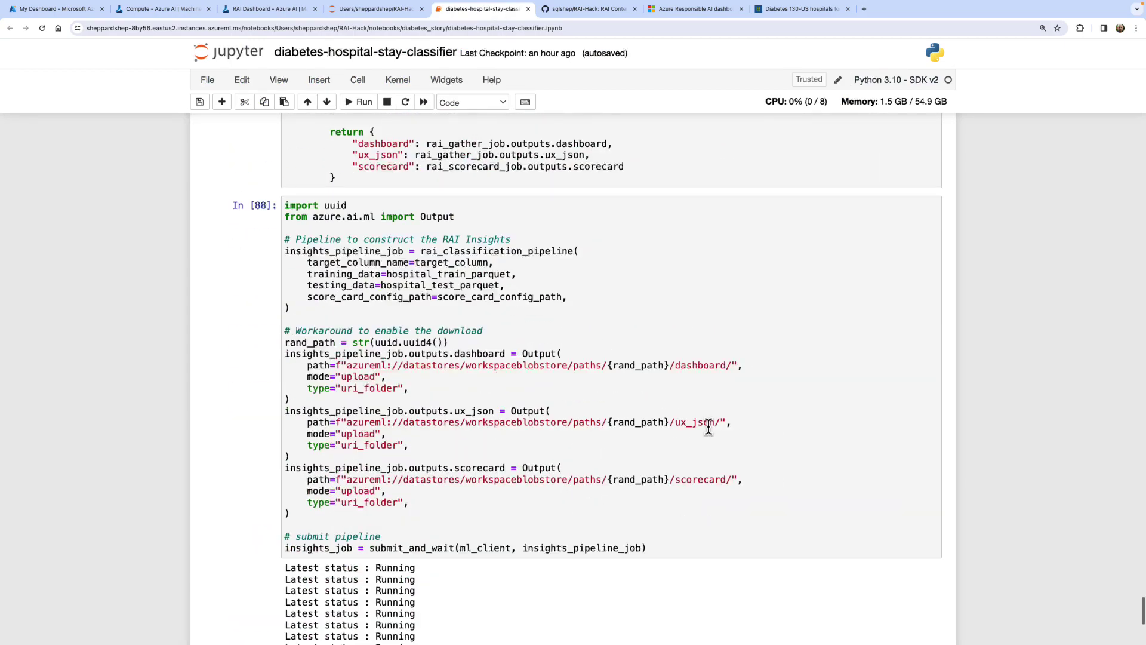
{"action": "scroll", "coordinate": [708, 426], "scroll_direction": "up", "scroll_amount": 3}
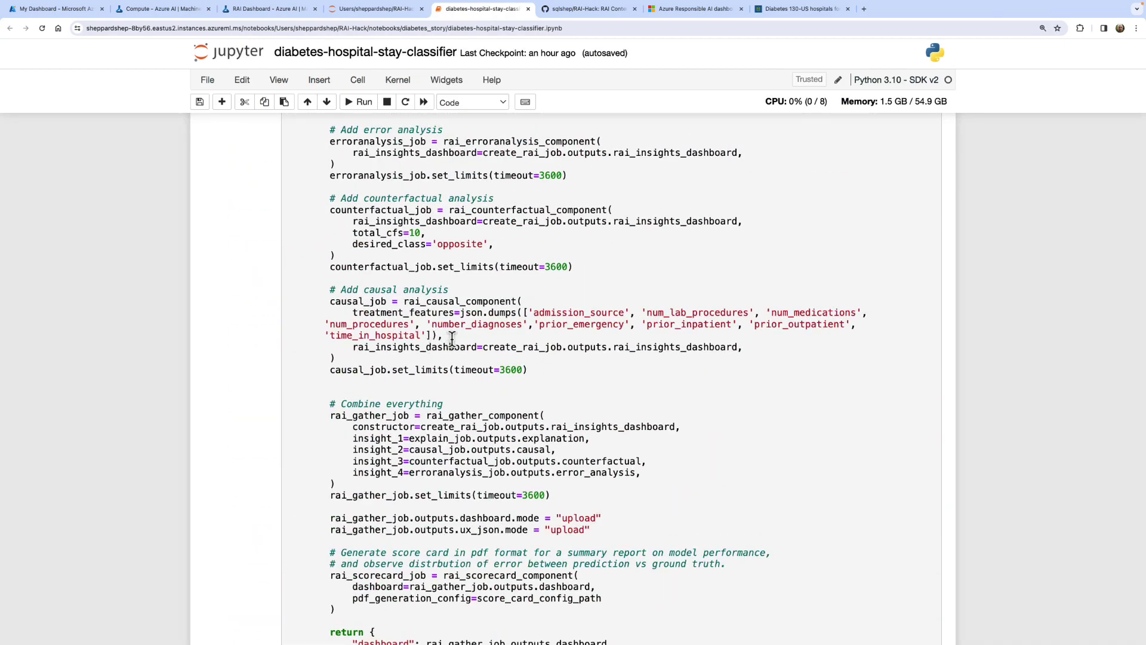
{"action": "scroll", "coordinate": [452, 339], "scroll_direction": "up", "scroll_amount": 3}
{"action": "scroll", "coordinate": [452, 339], "scroll_direction": "up", "scroll_amount": 5}
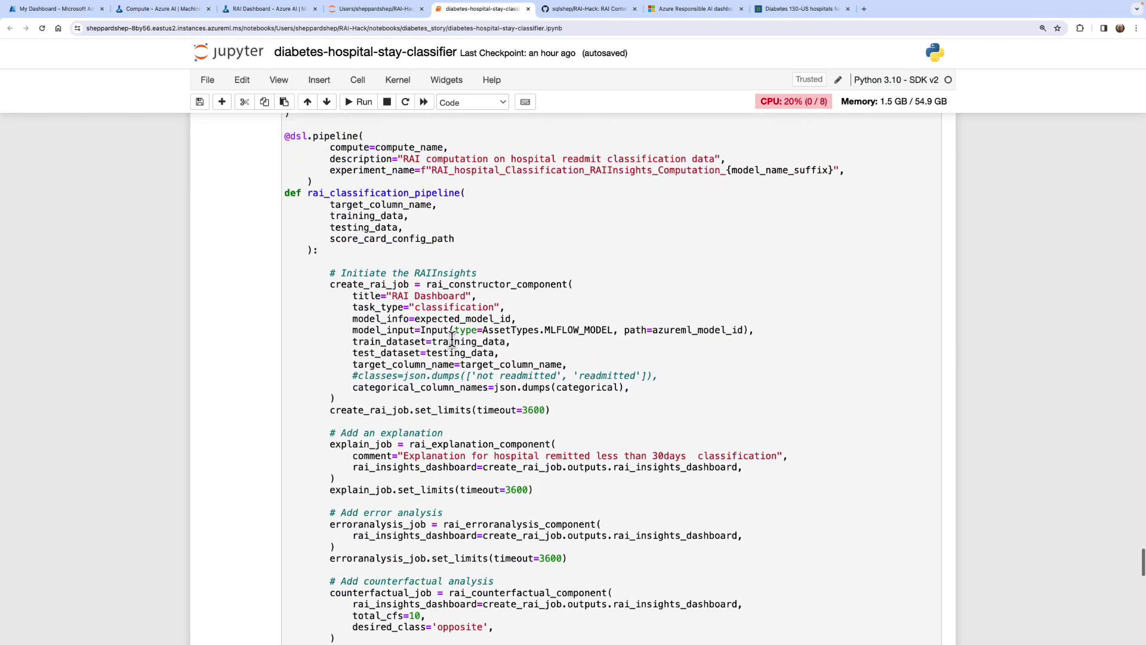
{"action": "scroll", "coordinate": [483, 375], "scroll_direction": "down", "scroll_amount": 5}
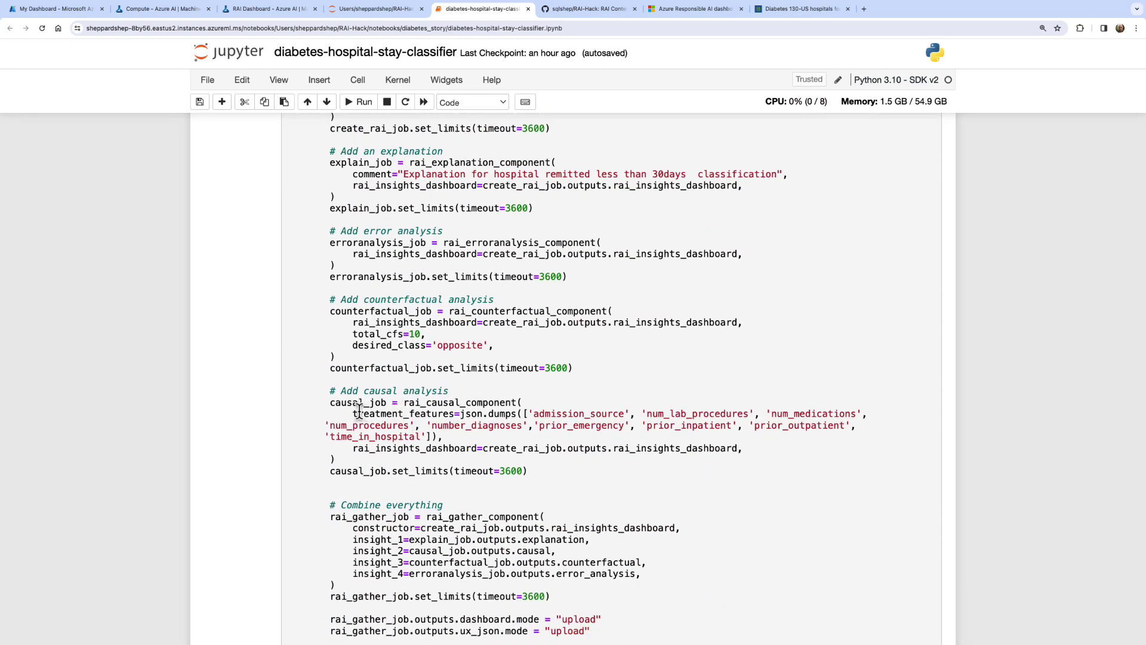
Highlight the causal_job definition in the pipeline code, followed by just its treatment_features list.
{"action": "left_click_drag", "start_coordinate": [325, 403], "coordinate": [571, 399]}
{"action": "left_click_drag", "start_coordinate": [573, 414], "coordinate": [583, 457]}
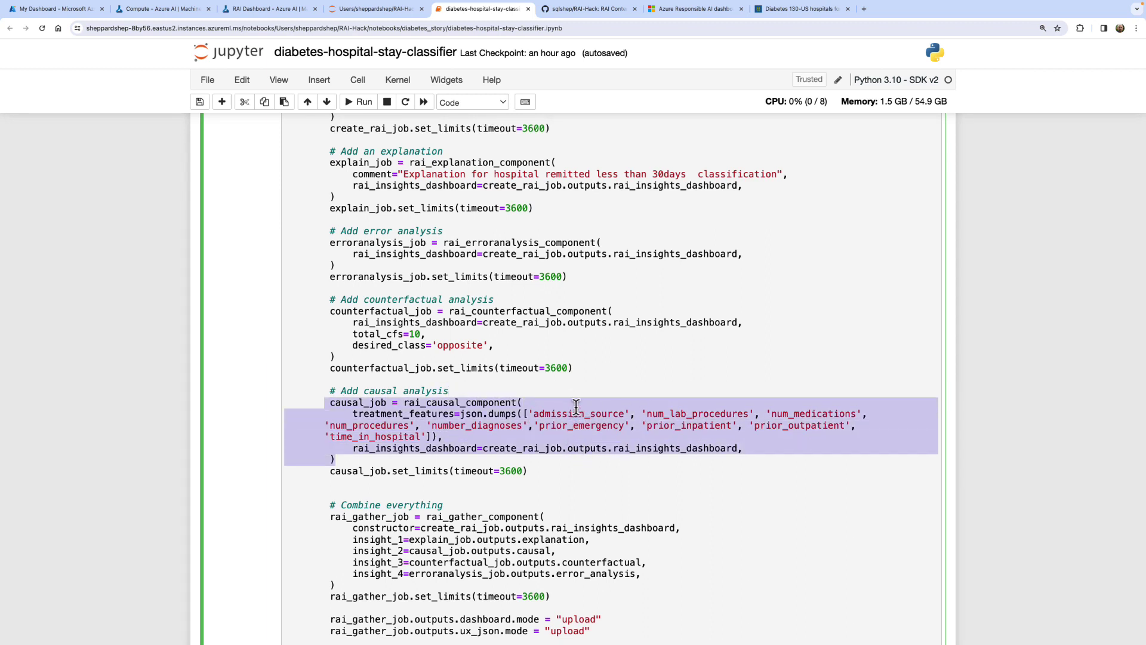
{"action": "left_click", "coordinate": [576, 406]}
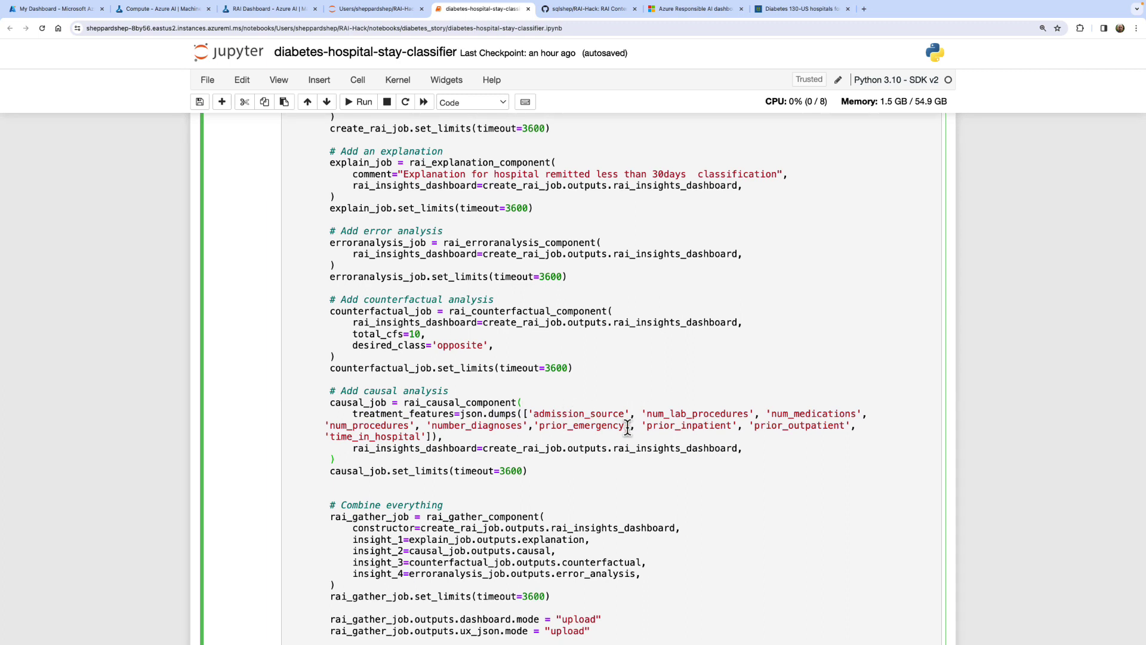
{"action": "left_click_drag", "start_coordinate": [484, 441], "coordinate": [386, 416]}
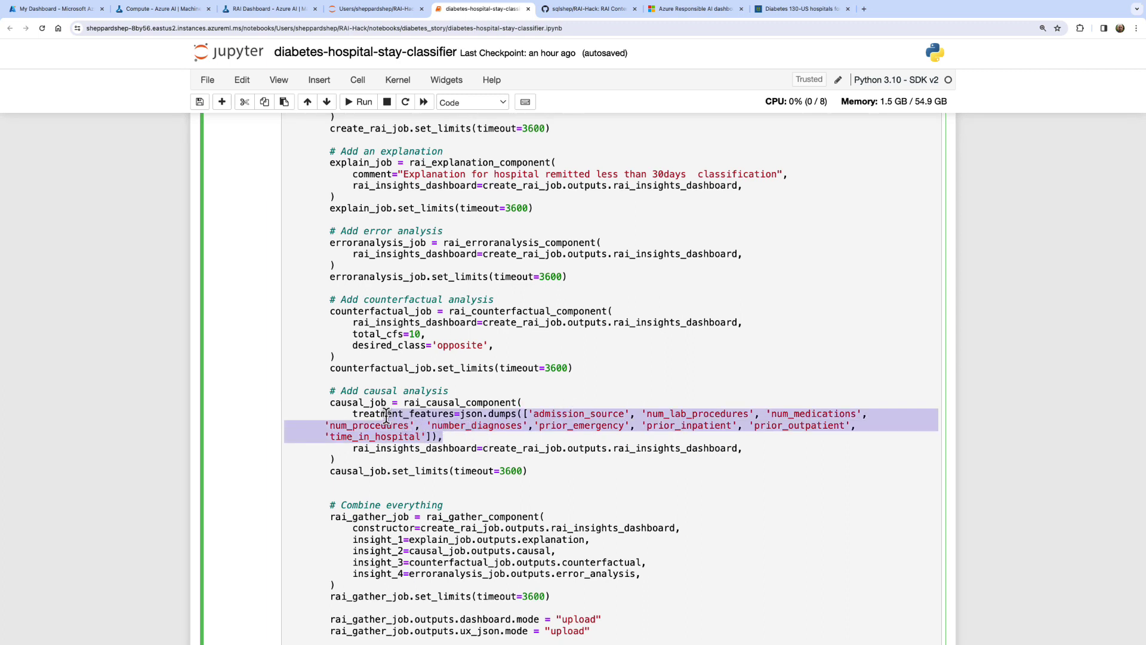
Return to the RAI Dashboard and review the aggregate causal effects chart and table, including num_medications.
{"action": "left_click", "coordinate": [256, 8]}
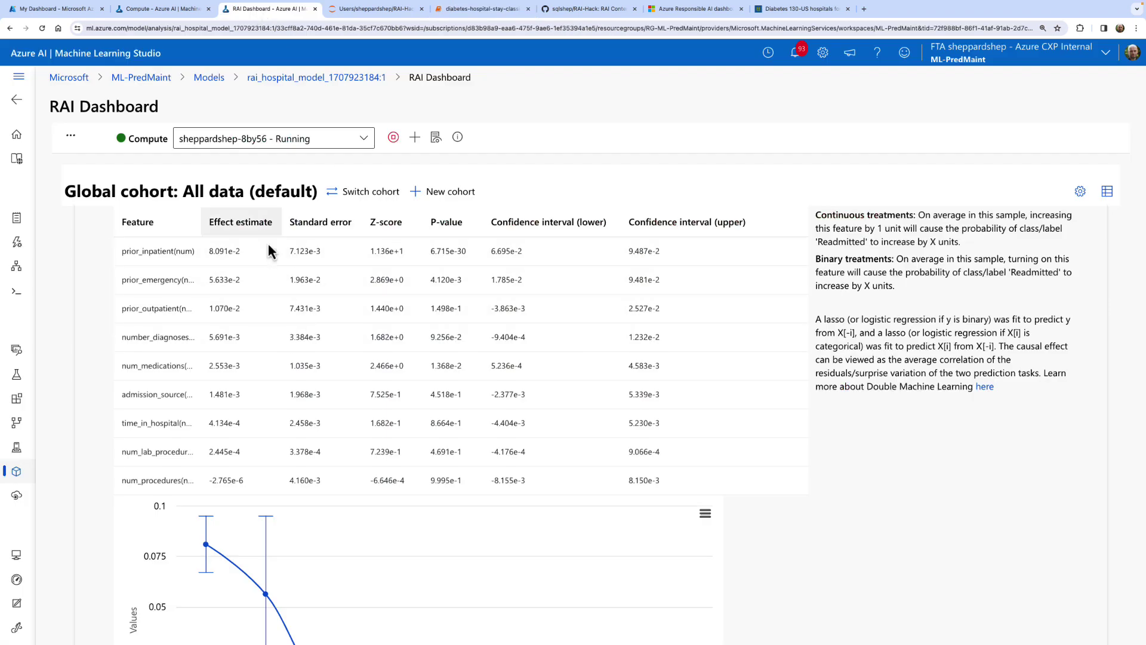
{"action": "scroll", "coordinate": [308, 394], "scroll_direction": "down", "scroll_amount": 3}
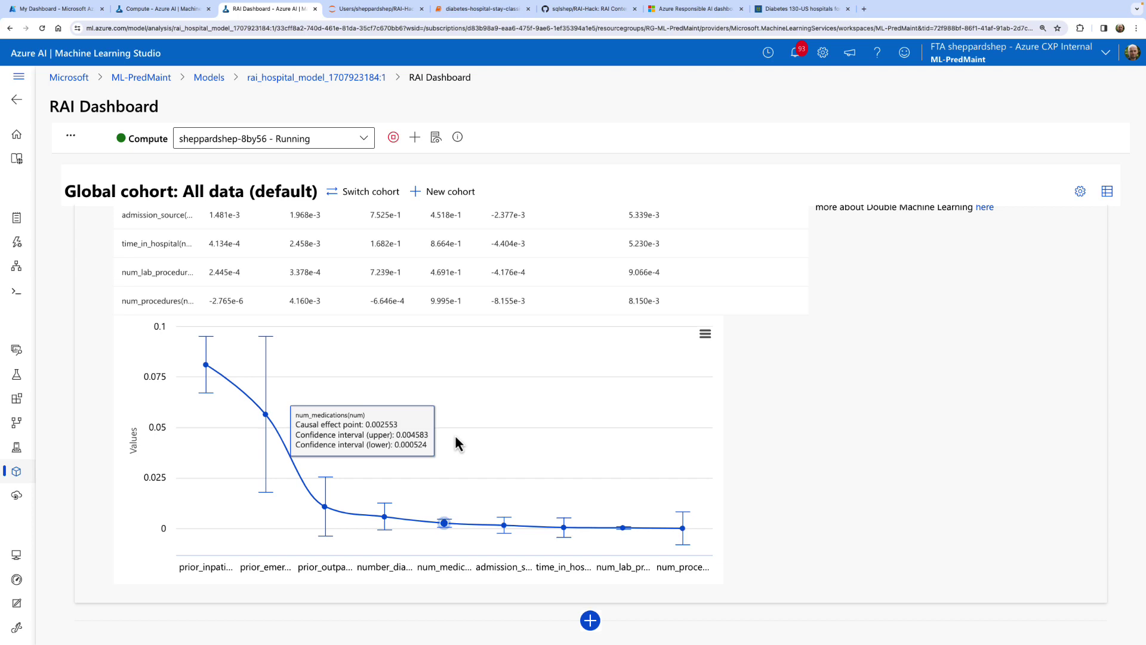
{"action": "scroll", "coordinate": [455, 435], "scroll_direction": "up", "scroll_amount": 6}
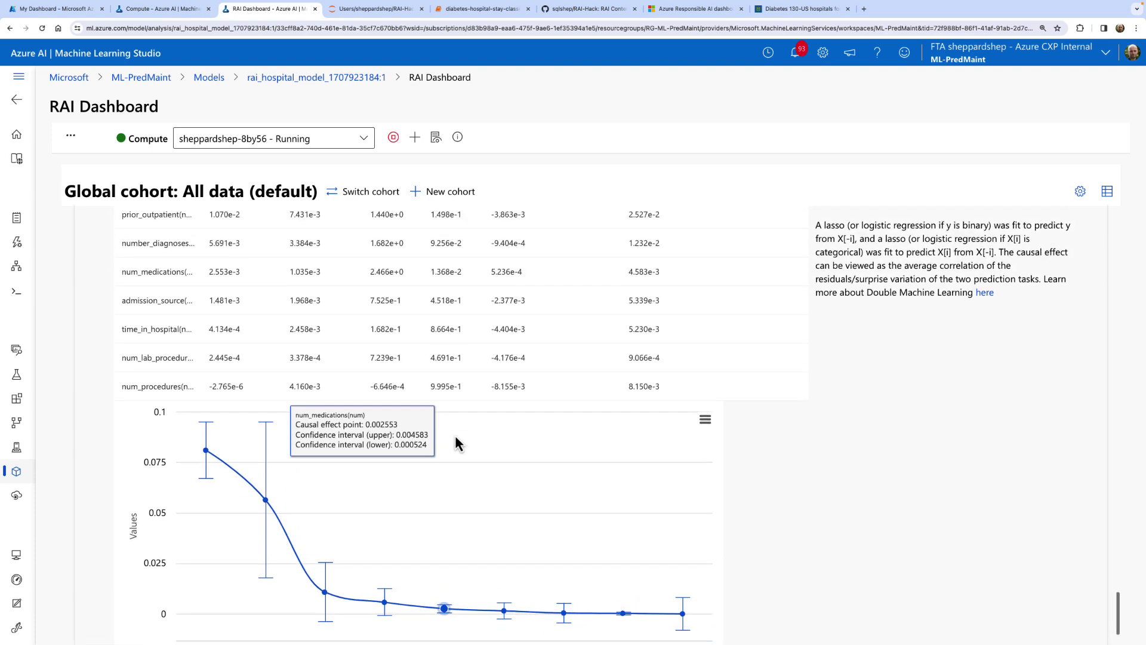
{"action": "scroll", "coordinate": [455, 434], "scroll_direction": "up", "scroll_amount": 1}
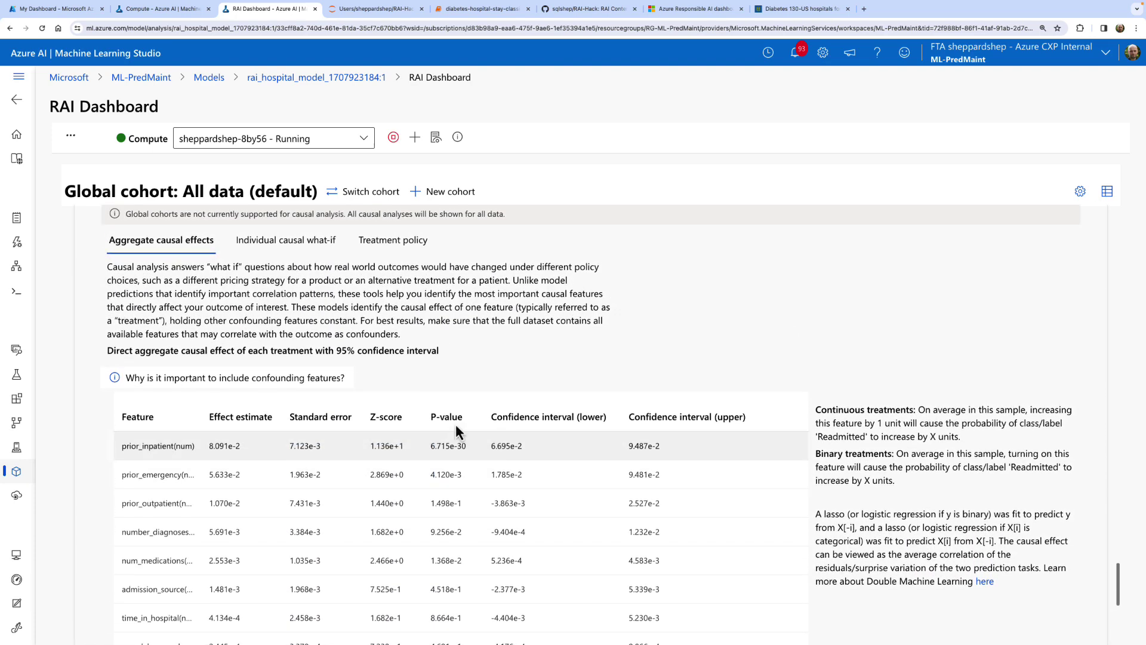
Show the individual causal what-if analysis and select the datapoint with Index 83 in the scatter plot.
{"action": "left_click", "coordinate": [311, 245]}
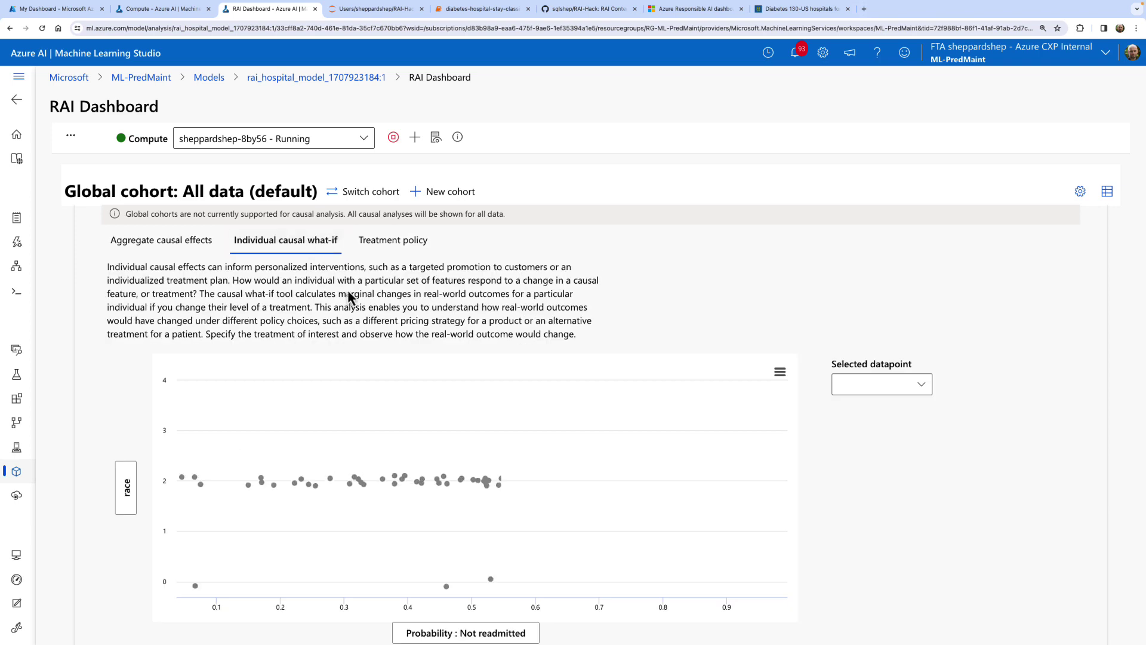
{"action": "scroll", "coordinate": [533, 487], "scroll_direction": "down", "scroll_amount": 1}
{"action": "scroll", "coordinate": [533, 487], "scroll_direction": "down", "scroll_amount": 1}
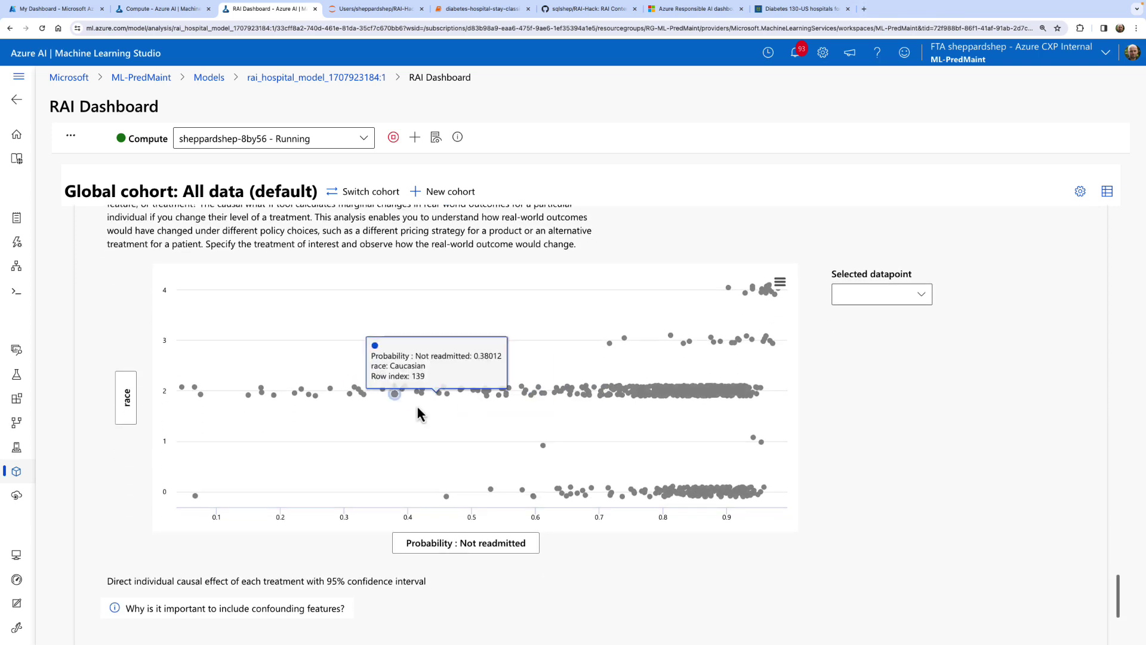
{"action": "left_click", "coordinate": [364, 393]}
Examine the table of direct individual causal effects for the selected datapoint and return to the scatter plot.
{"action": "scroll", "coordinate": [370, 401], "scroll_direction": "down", "scroll_amount": 3}
{"action": "scroll", "coordinate": [816, 433], "scroll_direction": "down", "scroll_amount": 1}
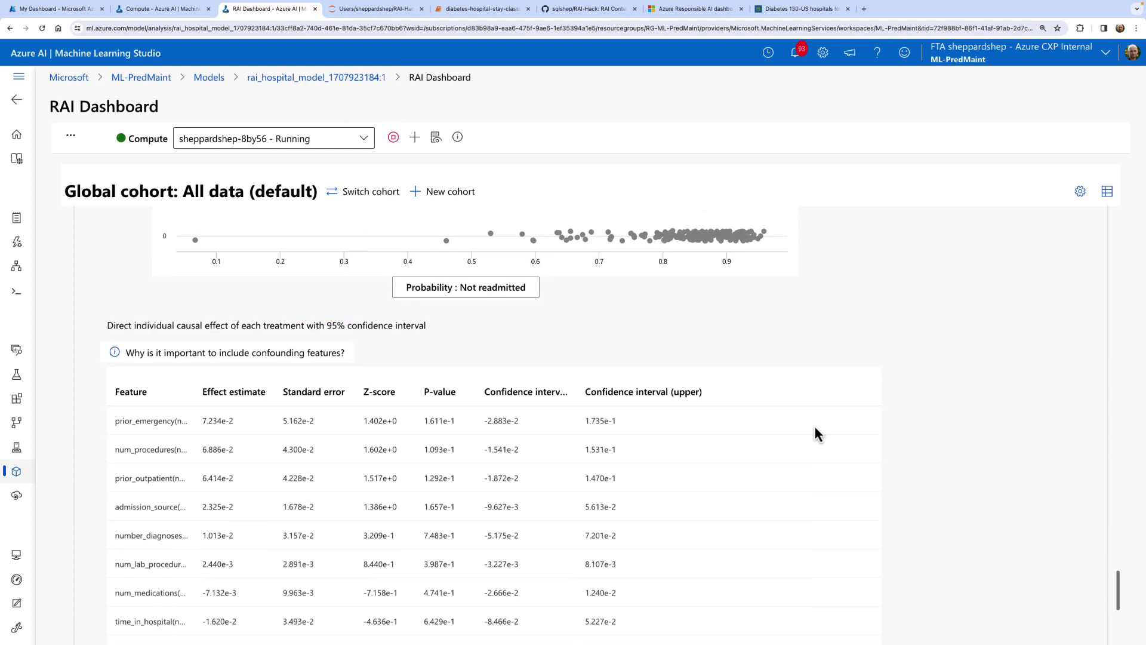
{"action": "scroll", "coordinate": [817, 433], "scroll_direction": "up", "scroll_amount": 1}
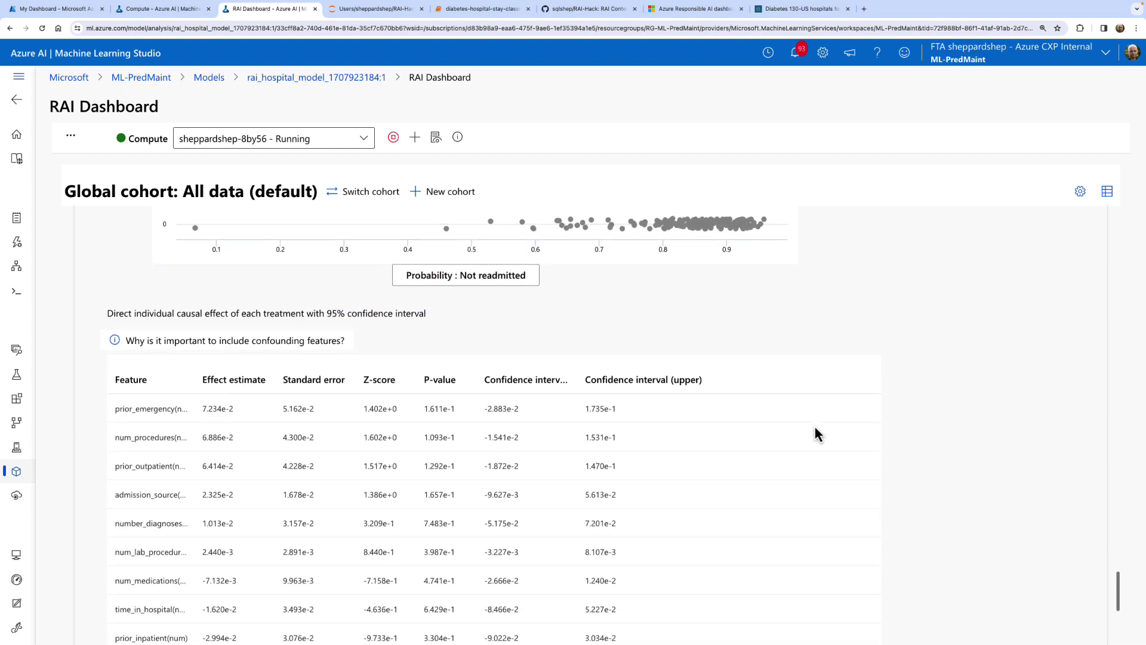
{"action": "scroll", "coordinate": [817, 433], "scroll_direction": "down", "scroll_amount": 3}
{"action": "scroll", "coordinate": [816, 434], "scroll_direction": "up", "scroll_amount": 3}
{"action": "scroll", "coordinate": [816, 433], "scroll_direction": "up", "scroll_amount": 5}
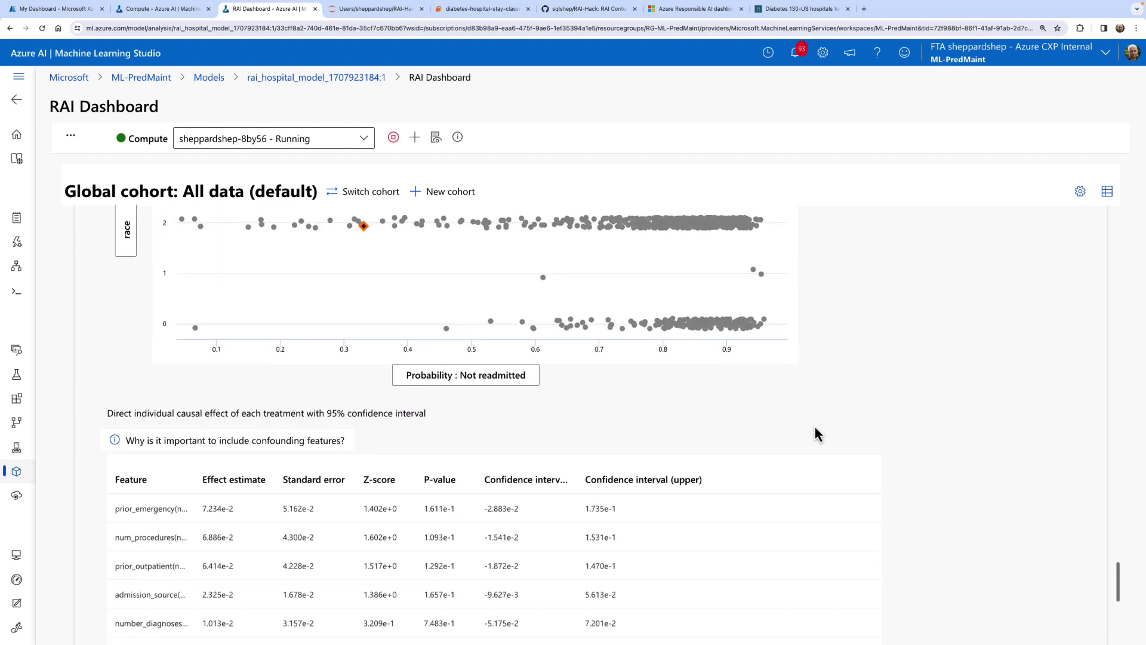
{"action": "scroll", "coordinate": [816, 434], "scroll_direction": "up", "scroll_amount": 1}
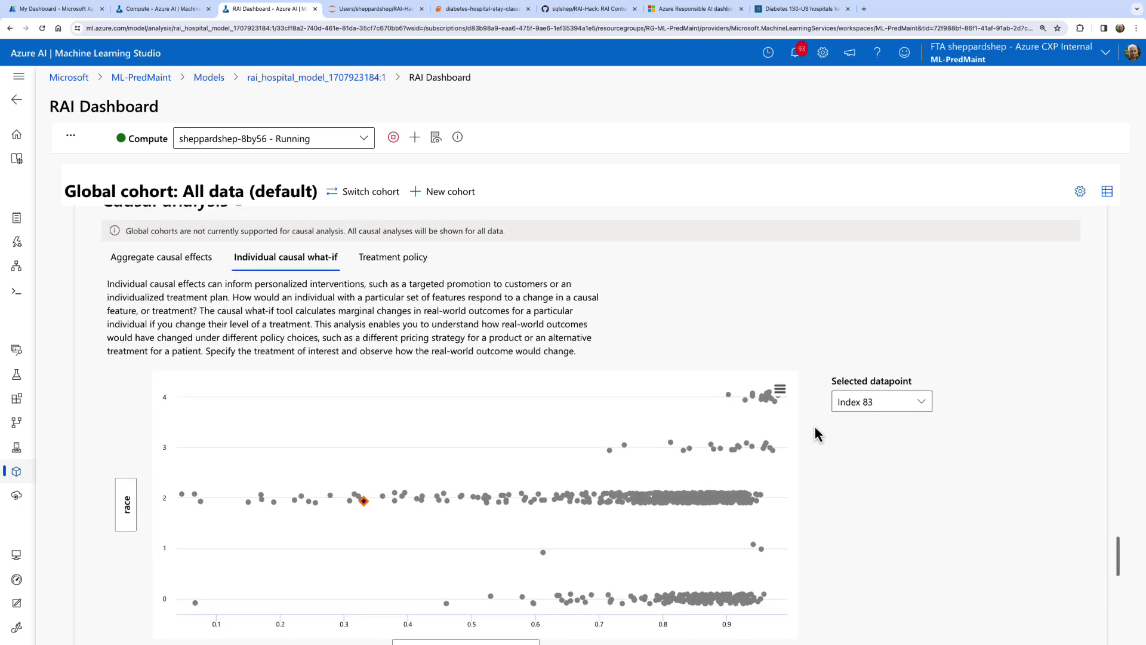
Show the treatment policy analysis, set the treatment feature to prior_inpatient, and review its recommended global policy.
{"action": "left_click", "coordinate": [395, 257]}
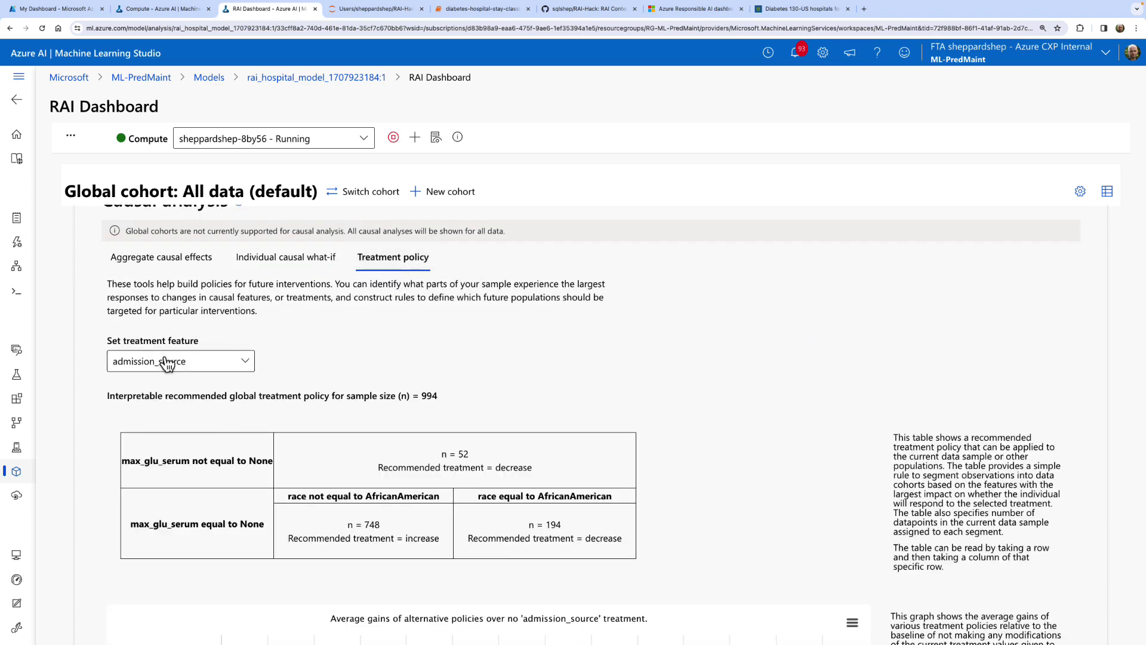
{"action": "left_click", "coordinate": [250, 363]}
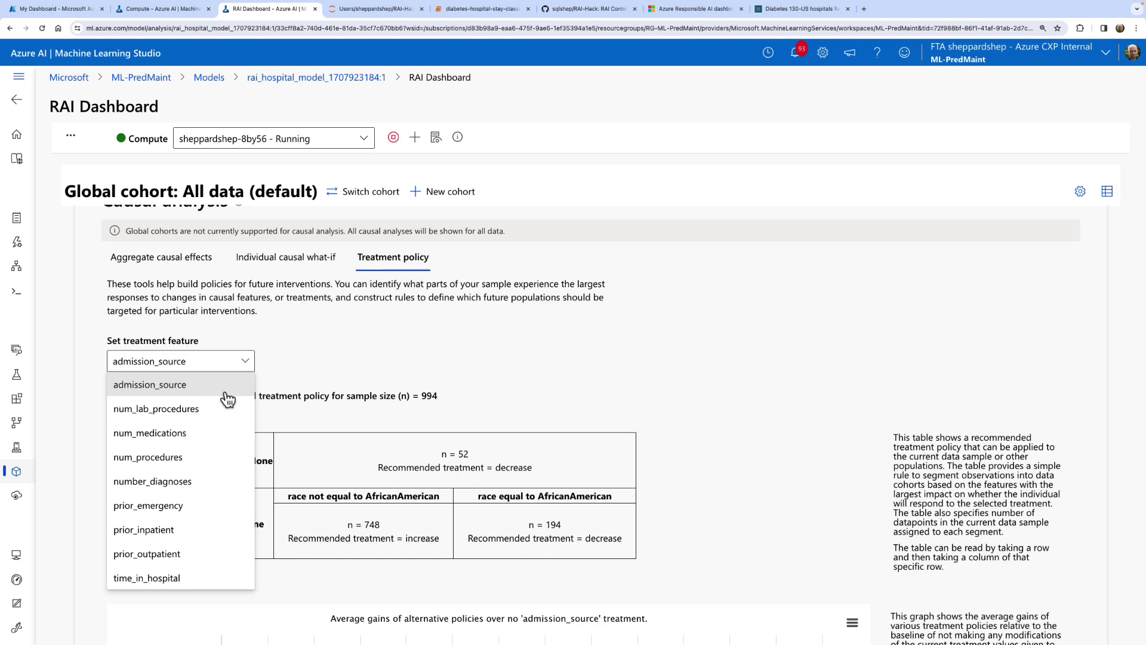
{"action": "left_click", "coordinate": [324, 367]}
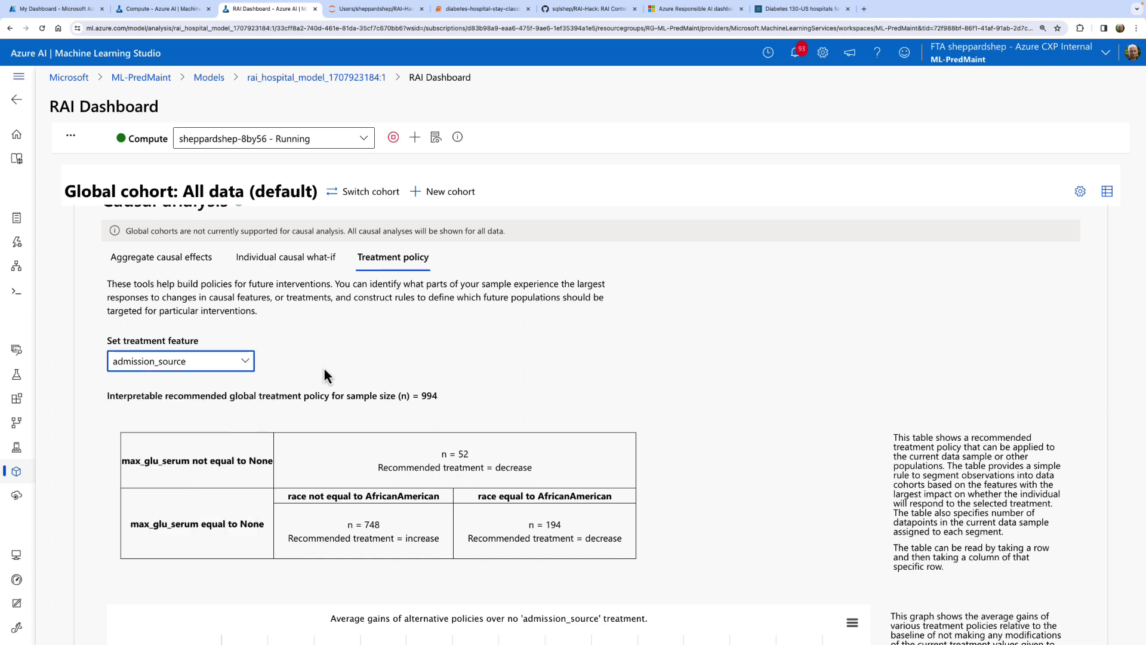
{"action": "left_click", "coordinate": [246, 361]}
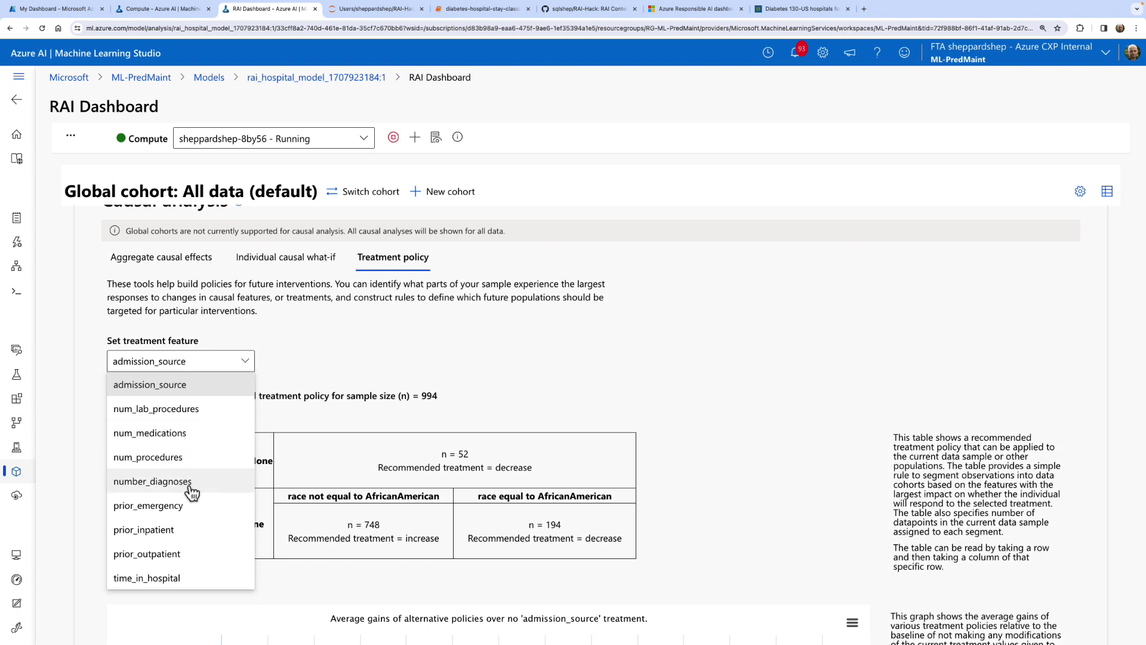
{"action": "left_click", "coordinate": [174, 530]}
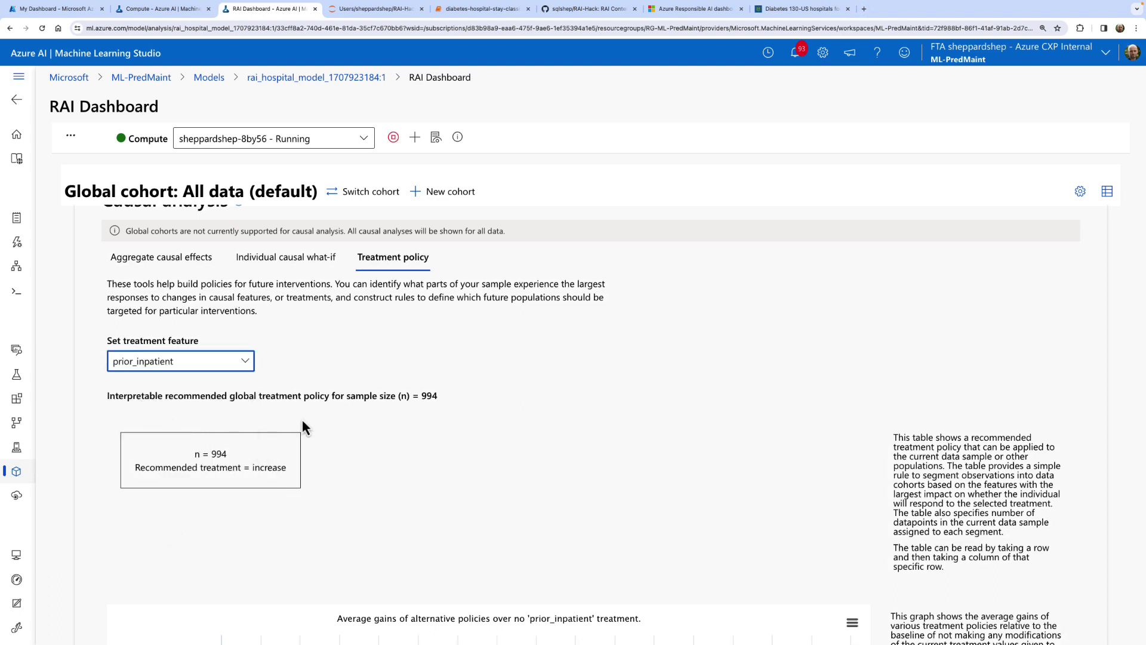
{"action": "scroll", "coordinate": [379, 446], "scroll_direction": "down", "scroll_amount": 3}
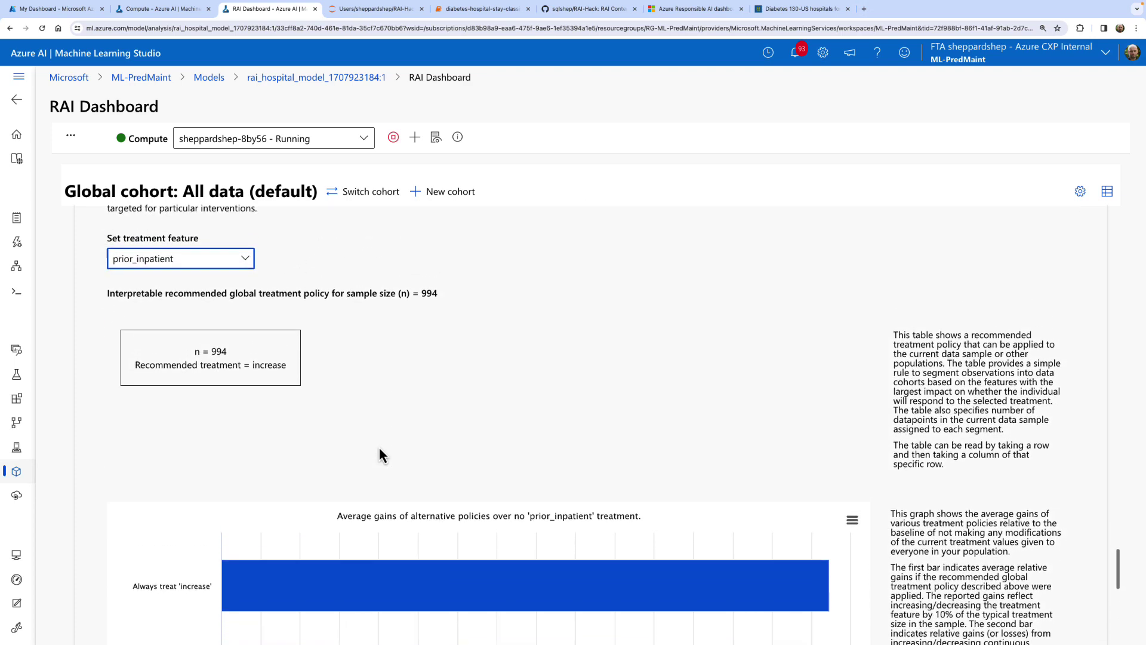
{"action": "scroll", "coordinate": [379, 449], "scroll_direction": "up", "scroll_amount": 1}
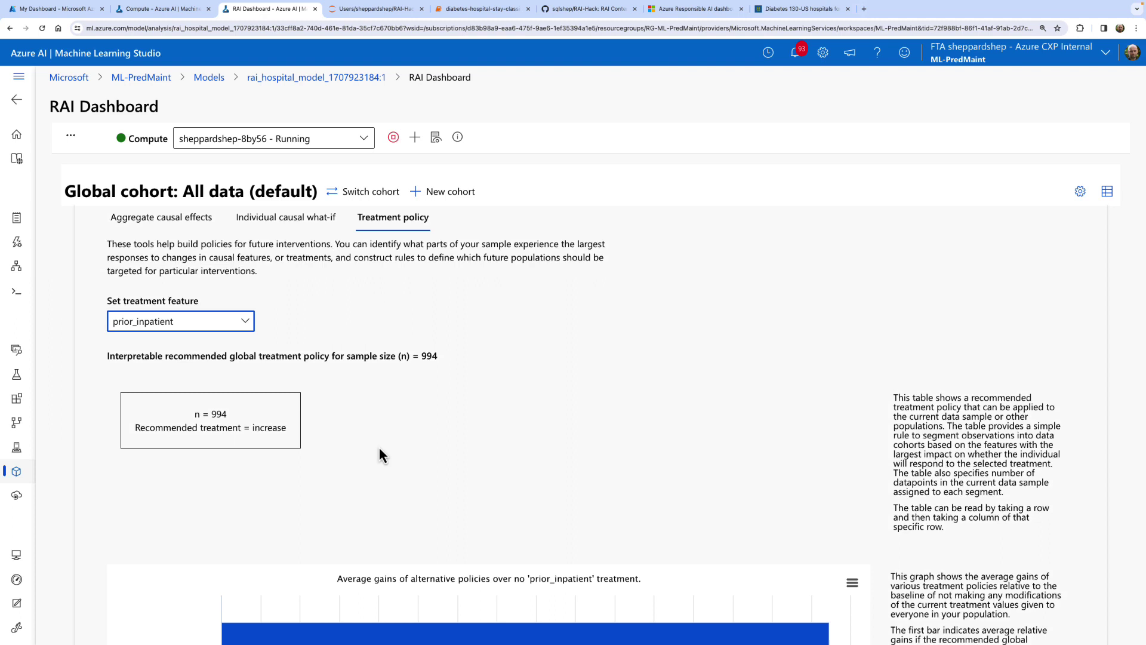
Set the treatment feature to time_in_hospital and examine its policy gains chart and the recommended individual treatment policy table.
{"action": "left_click", "coordinate": [244, 322]}
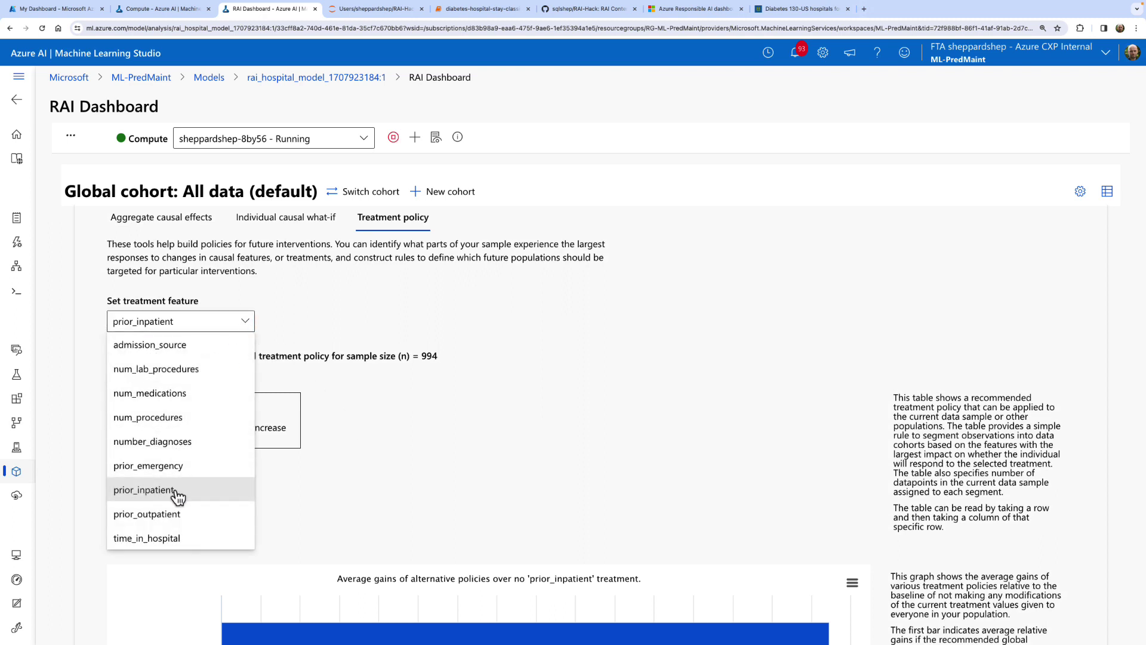
{"action": "left_click", "coordinate": [160, 537]}
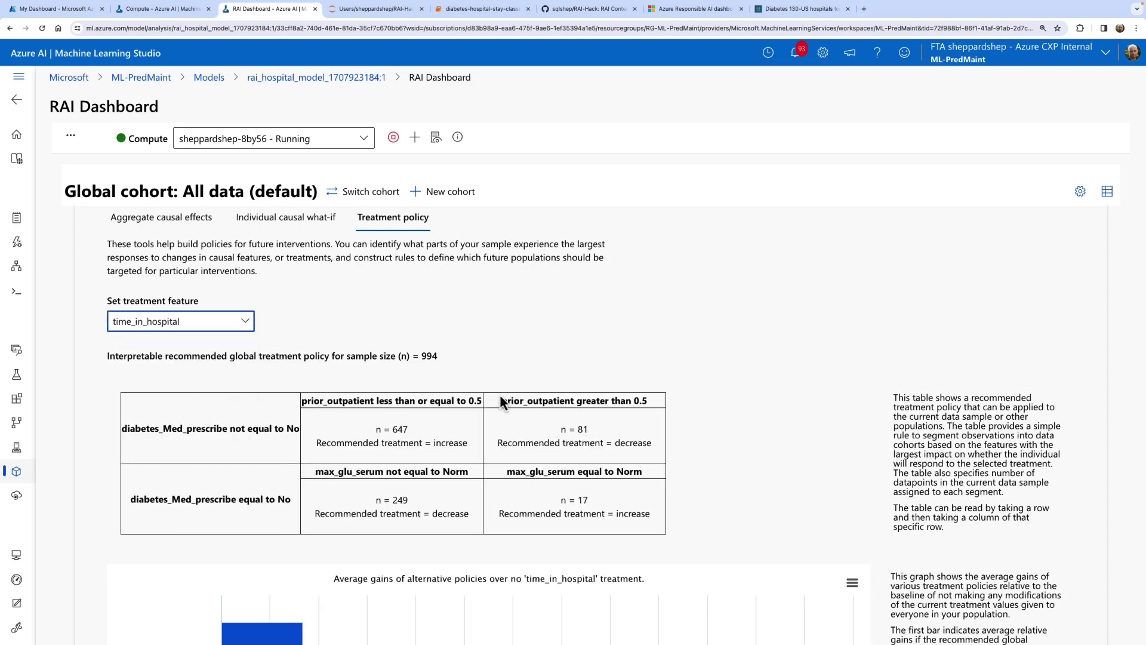
{"action": "scroll", "coordinate": [710, 451], "scroll_direction": "down", "scroll_amount": 3}
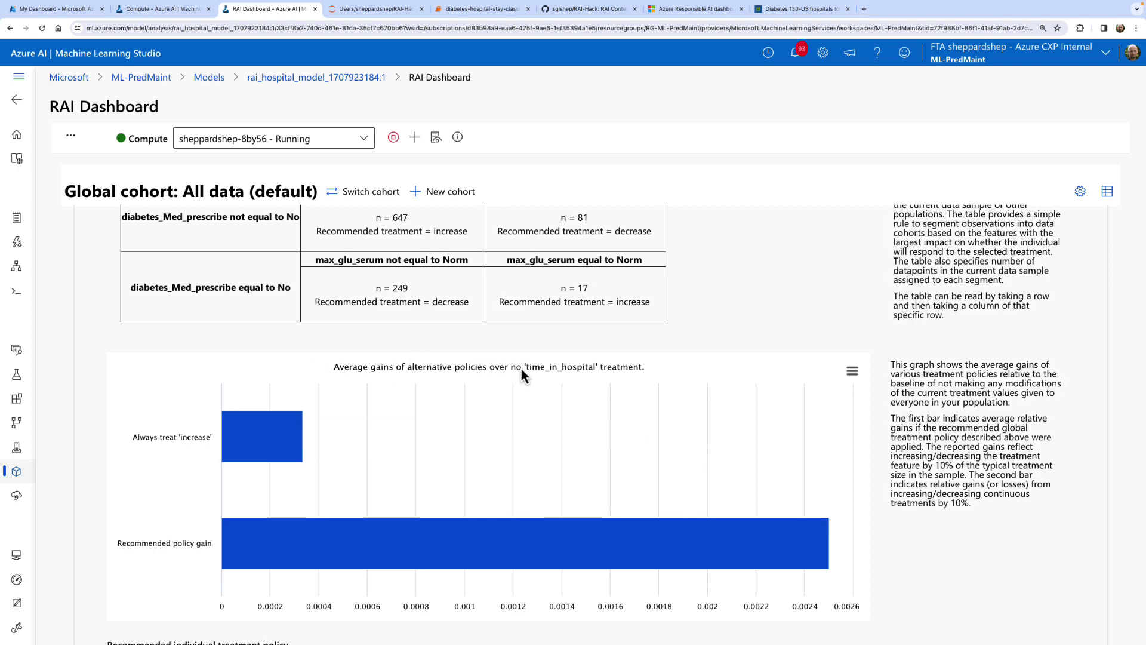
{"action": "mouse_move", "coordinate": [281, 431]}
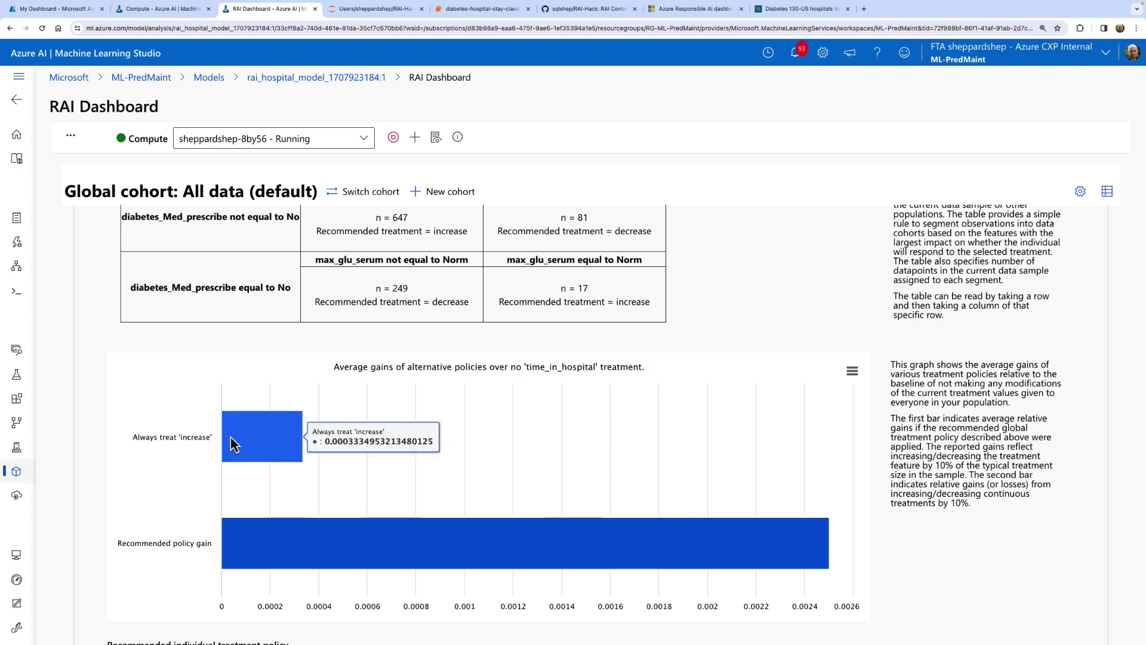
{"action": "scroll", "coordinate": [171, 474], "scroll_direction": "down", "scroll_amount": 1}
{"action": "mouse_move", "coordinate": [302, 500]}
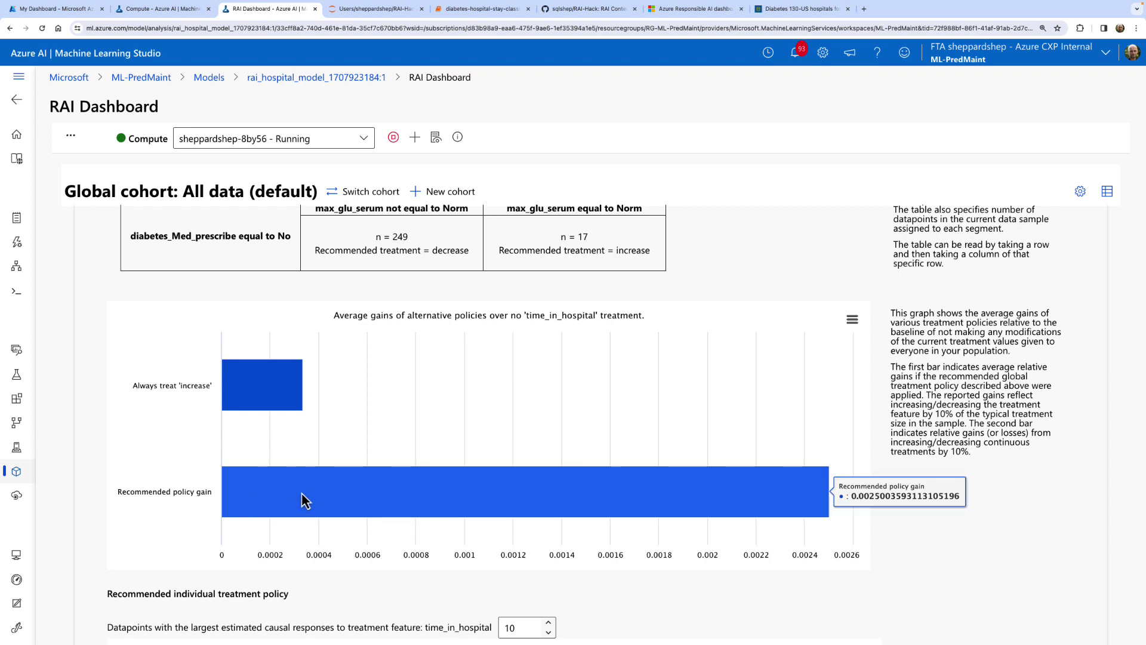
{"action": "scroll", "coordinate": [301, 492], "scroll_direction": "down", "scroll_amount": 4}
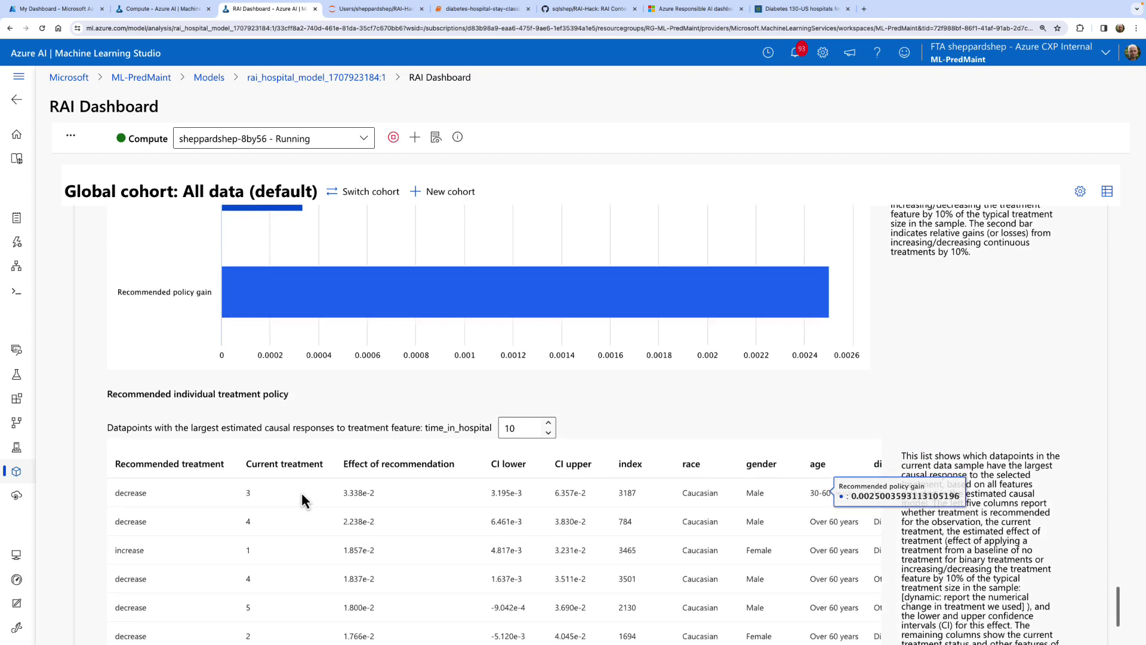
{"action": "scroll", "coordinate": [302, 492], "scroll_direction": "down", "scroll_amount": 2}
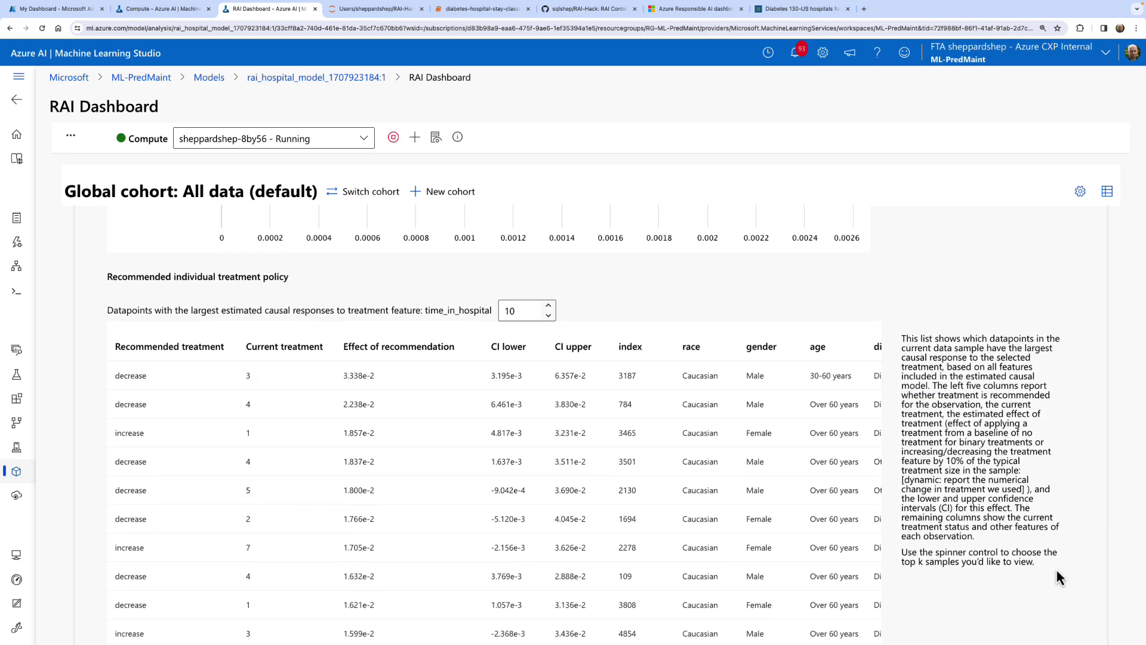
Examine the time_in_hospital global policy table, the average gains chart and the recommended individual treatment policy with their explanatory notes.
{"action": "scroll", "coordinate": [945, 416], "scroll_direction": "up", "scroll_amount": 5}
{"action": "scroll", "coordinate": [945, 416], "scroll_direction": "up", "scroll_amount": 4}
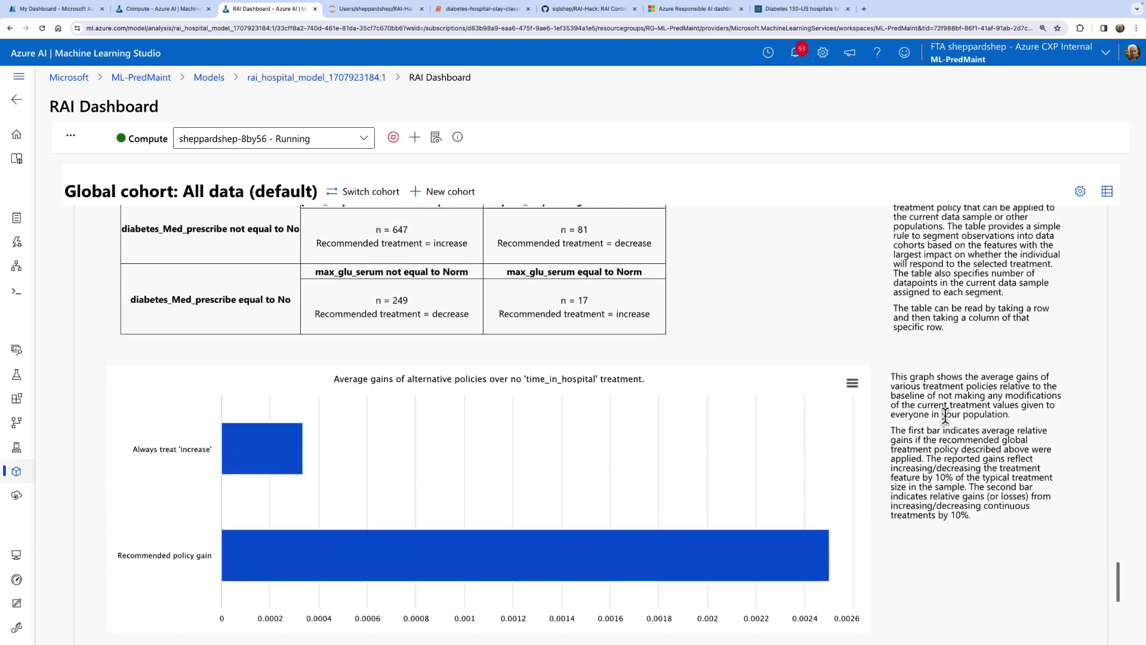
{"action": "scroll", "coordinate": [946, 417], "scroll_direction": "up", "scroll_amount": 2}
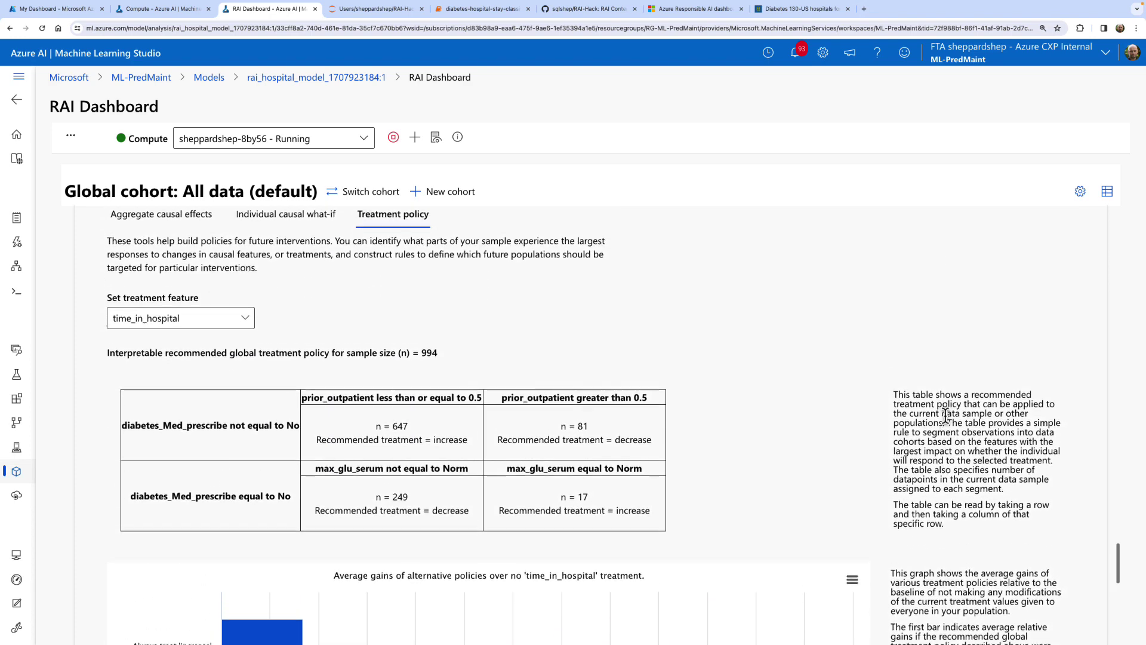
{"action": "scroll", "coordinate": [945, 417], "scroll_direction": "down", "scroll_amount": 1}
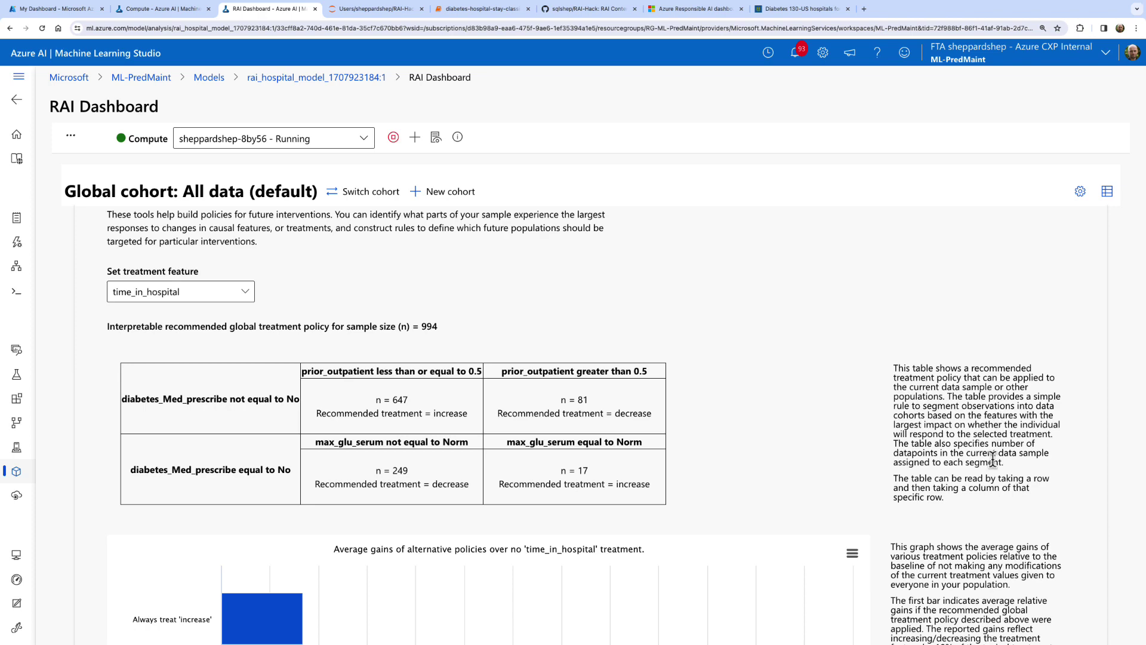
{"action": "scroll", "coordinate": [993, 458], "scroll_direction": "down", "scroll_amount": 2}
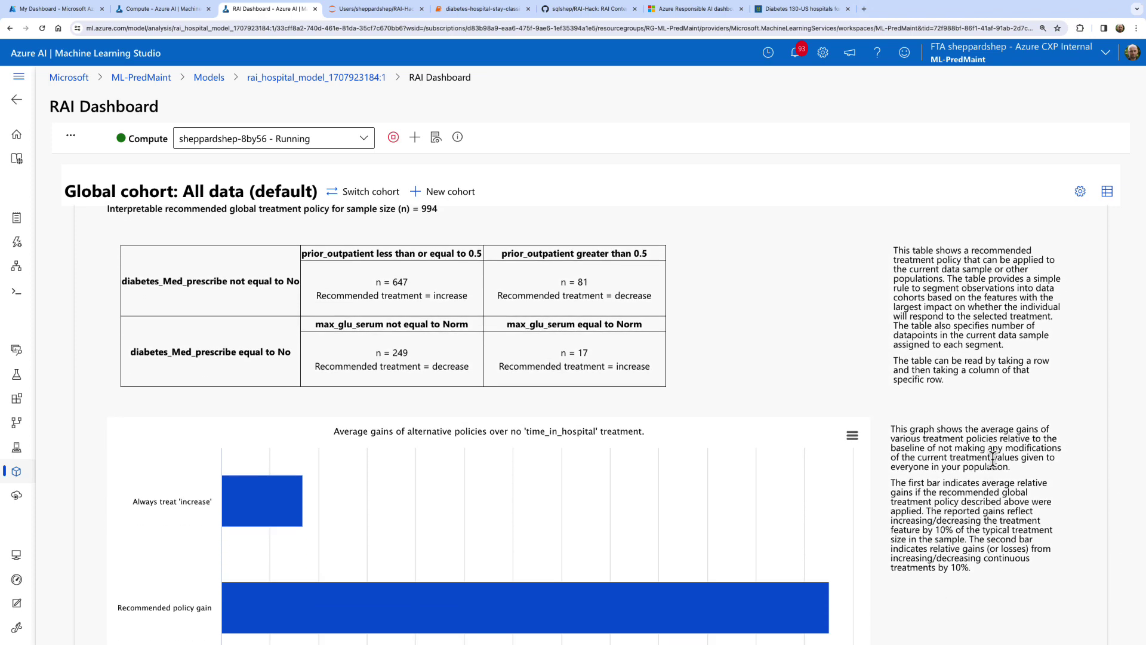
{"action": "scroll", "coordinate": [993, 458], "scroll_direction": "down", "scroll_amount": 1}
{"action": "scroll", "coordinate": [980, 448], "scroll_direction": "down", "scroll_amount": 1}
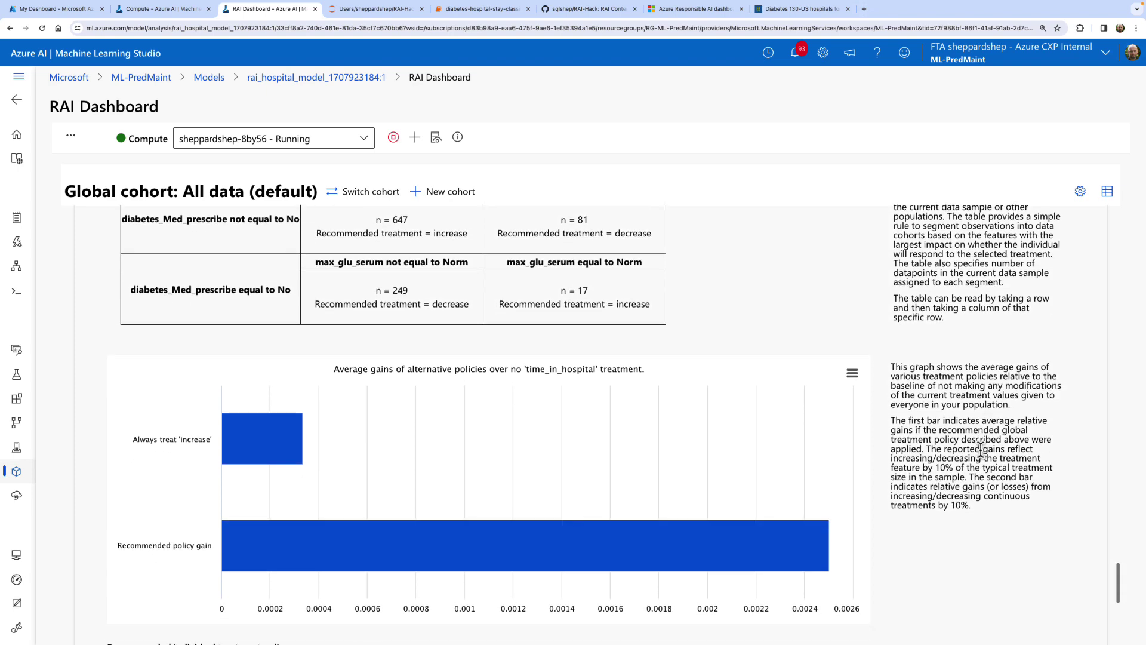
{"action": "scroll", "coordinate": [981, 449], "scroll_direction": "down", "scroll_amount": 1}
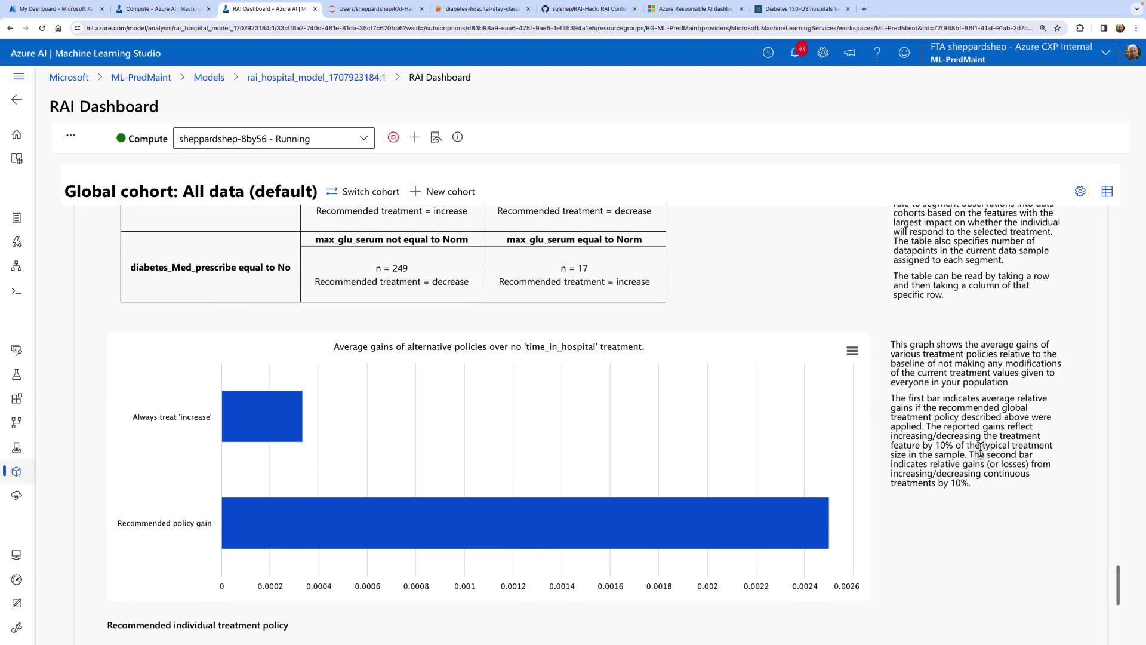
{"action": "scroll", "coordinate": [980, 449], "scroll_direction": "down", "scroll_amount": 4}
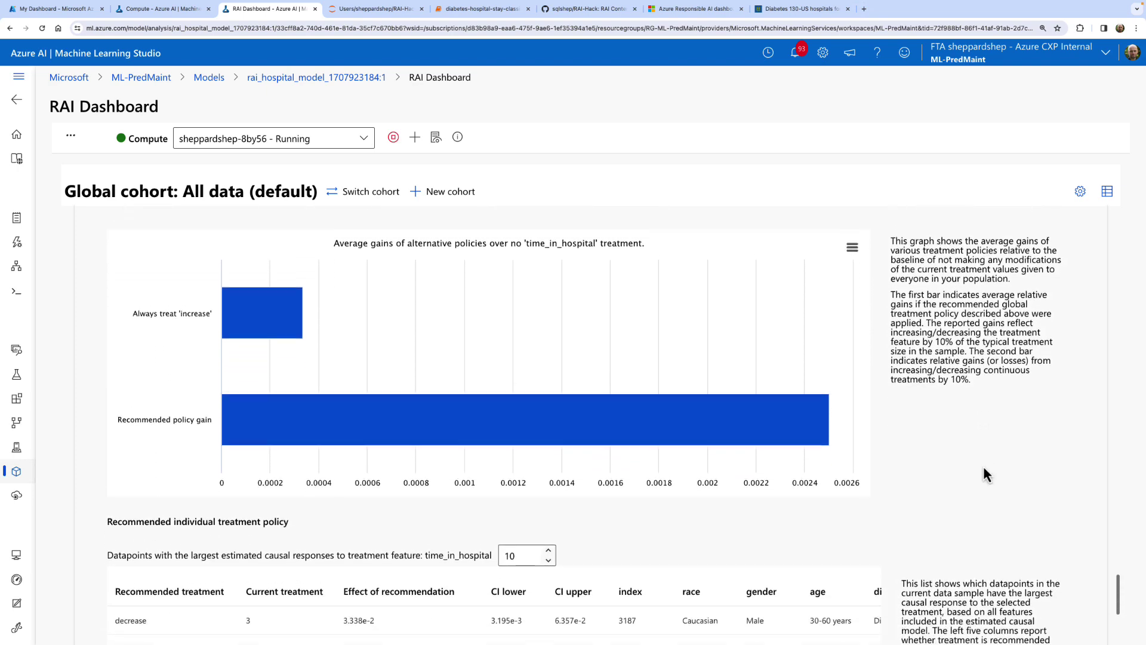
{"action": "scroll", "coordinate": [983, 467], "scroll_direction": "down", "scroll_amount": 2}
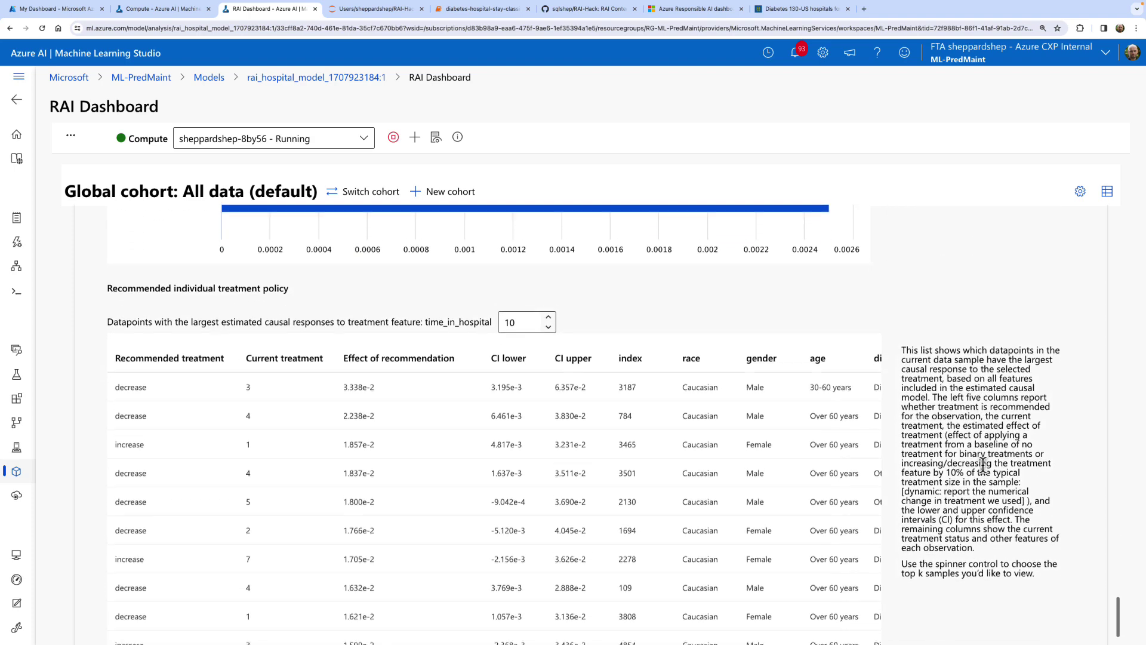
{"action": "scroll", "coordinate": [956, 434], "scroll_direction": "down", "scroll_amount": 1}
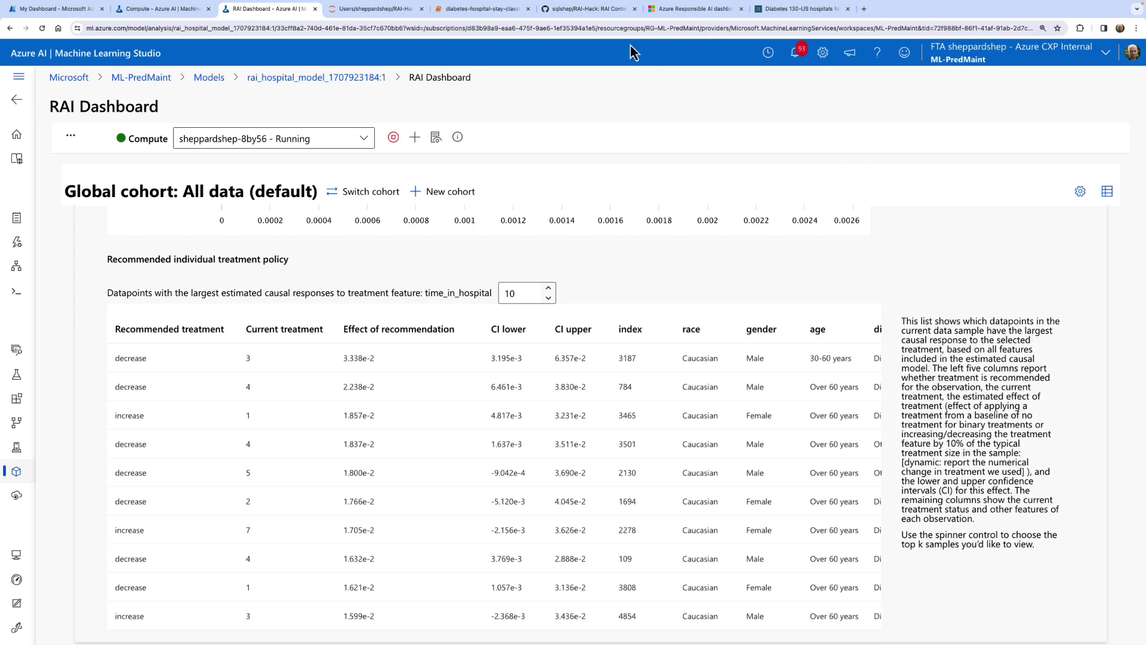
Switch to the RAI-Hack repository on GitHub, open the Responsible AI Toolbox link, and read which open-source toolkits power the dashboard.
{"action": "left_click", "coordinate": [621, 9]}
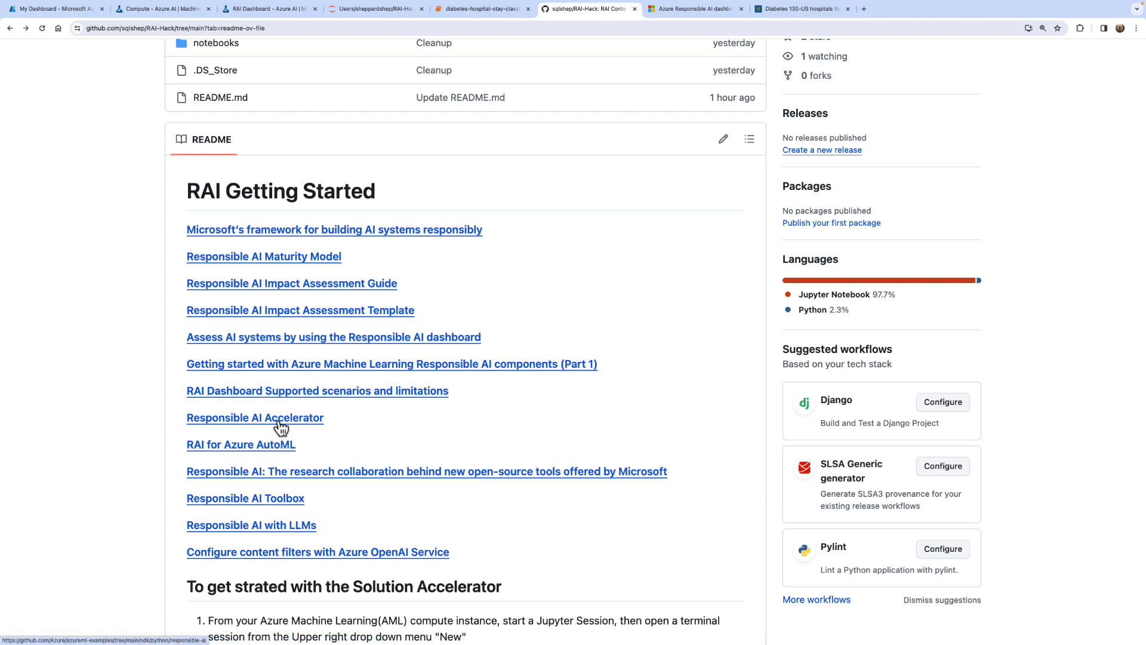
{"action": "left_click", "coordinate": [271, 499]}
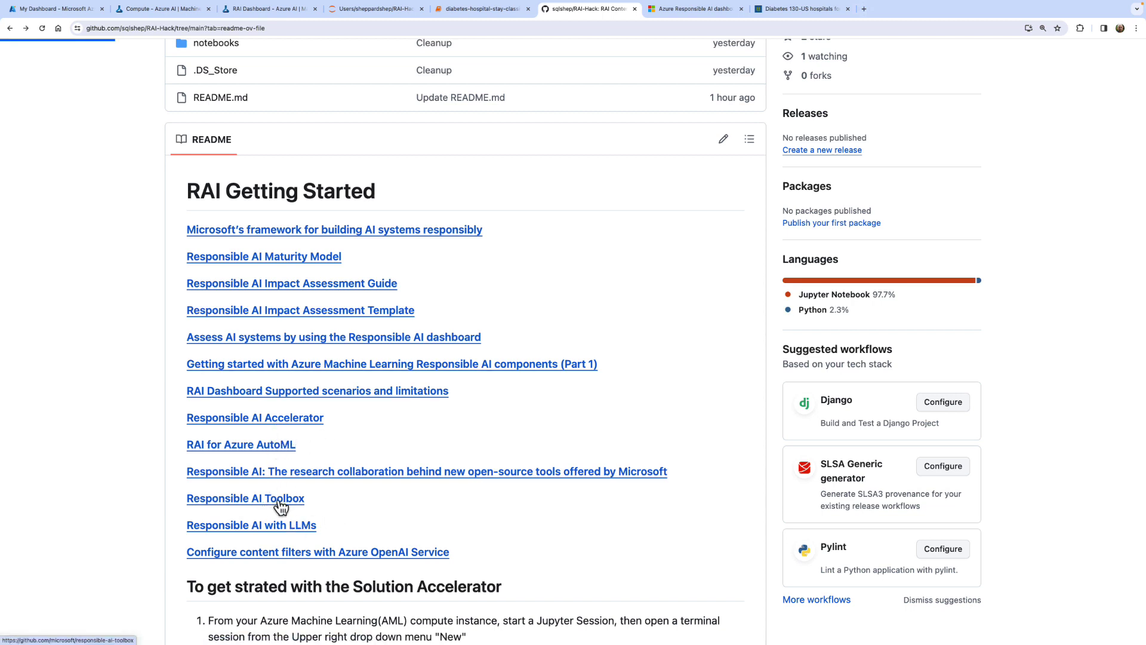
{"action": "scroll", "coordinate": [250, 507], "scroll_direction": "down", "scroll_amount": 20}
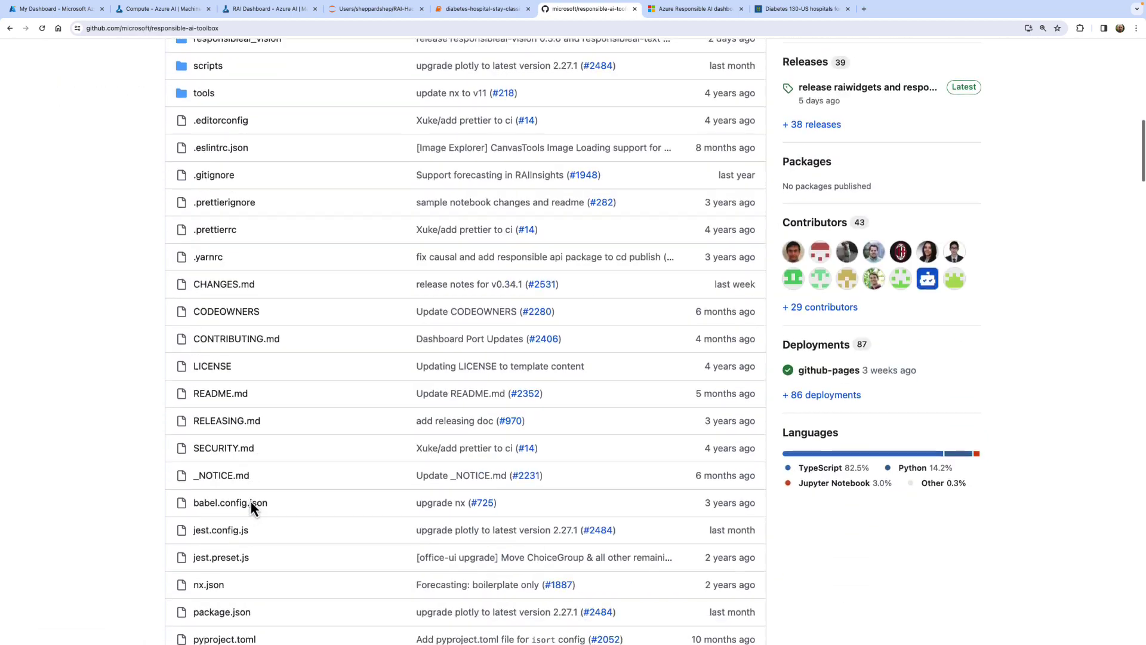
{"action": "scroll", "coordinate": [251, 507], "scroll_direction": "down", "scroll_amount": 20}
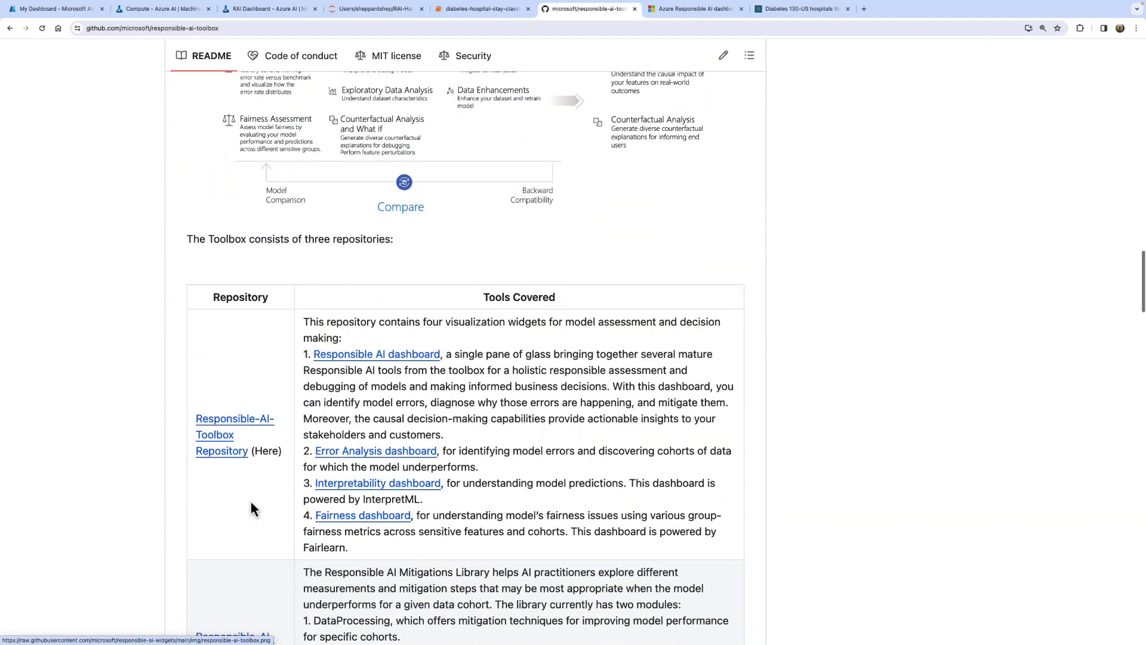
{"action": "scroll", "coordinate": [251, 507], "scroll_direction": "down", "scroll_amount": 20}
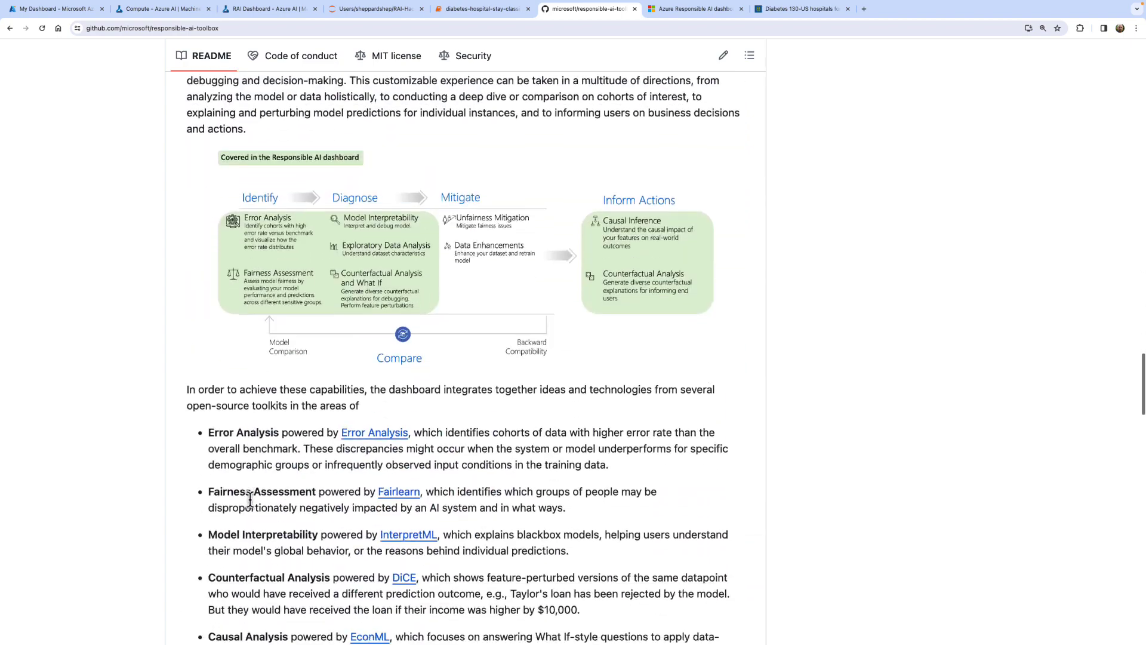
{"action": "scroll", "coordinate": [257, 436], "scroll_direction": "up", "scroll_amount": 1}
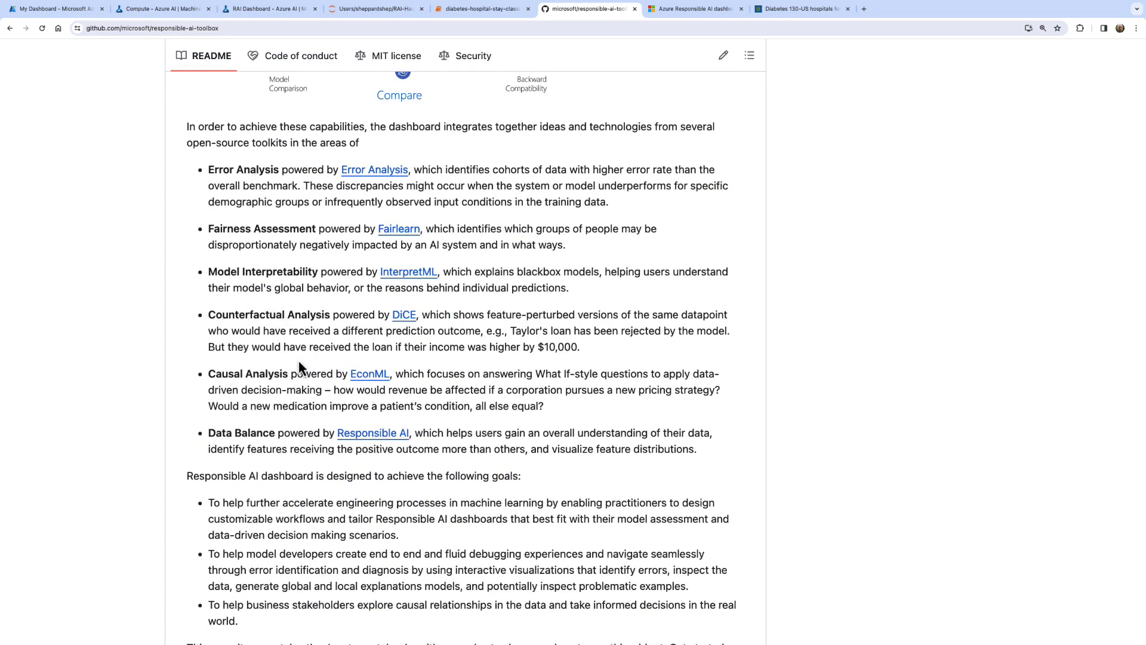
Open the EconML repository linked under Causal Analysis and read its README, including the package introduction, estimation methods and inference example.
{"action": "left_click", "coordinate": [368, 376]}
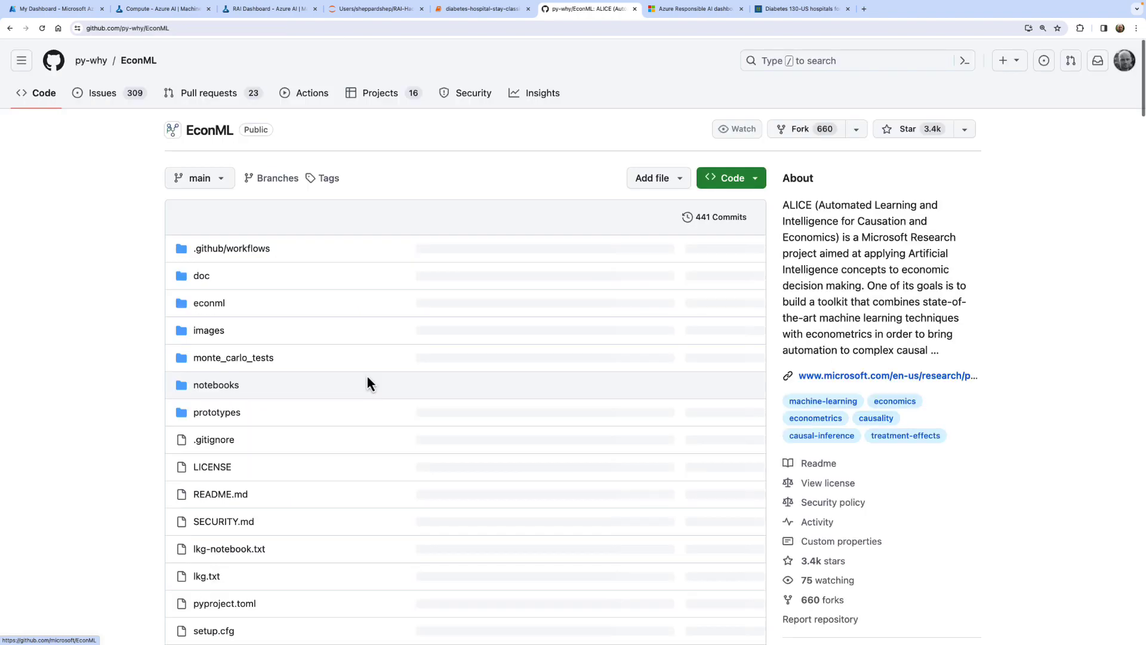
{"action": "scroll", "coordinate": [85, 454], "scroll_direction": "down", "scroll_amount": 15}
{"action": "scroll", "coordinate": [85, 455], "scroll_direction": "down", "scroll_amount": 10}
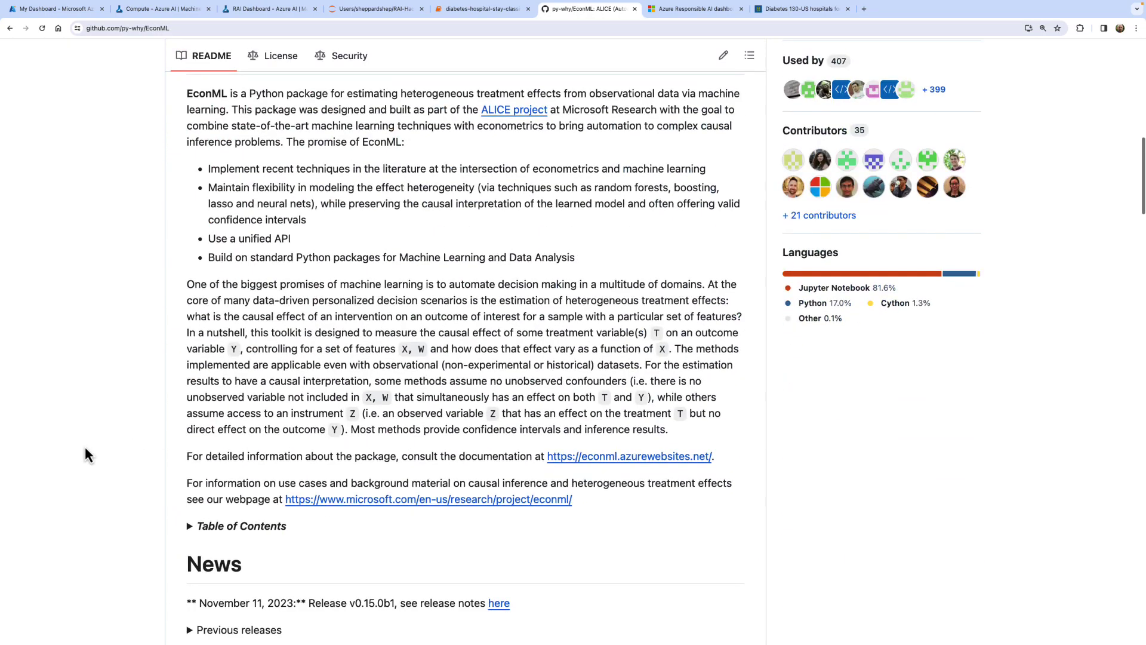
{"action": "scroll", "coordinate": [85, 449], "scroll_direction": "down", "scroll_amount": 8}
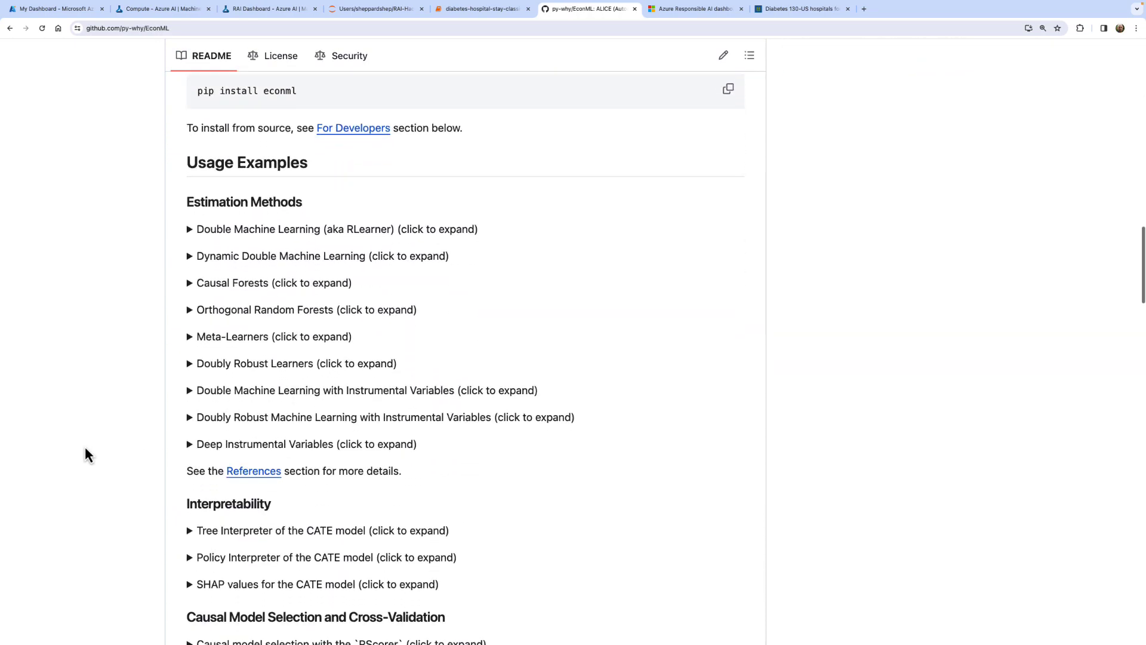
{"action": "scroll", "coordinate": [85, 448], "scroll_direction": "down", "scroll_amount": 5}
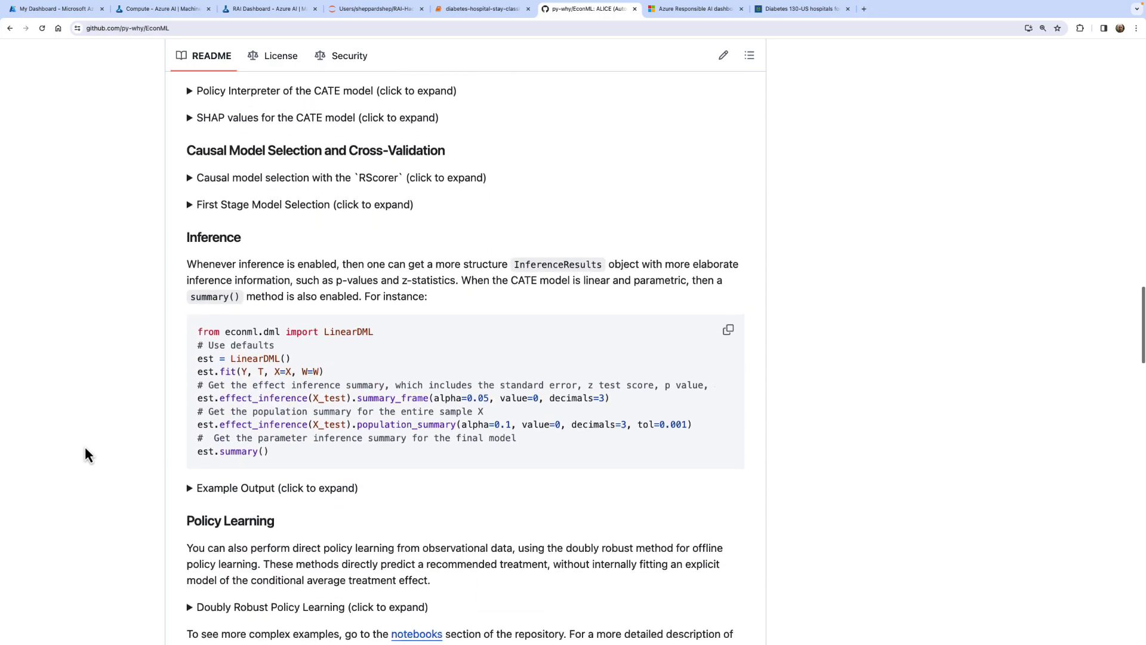
{"action": "scroll", "coordinate": [86, 449], "scroll_direction": "up", "scroll_amount": 9}
{"action": "scroll", "coordinate": [85, 447], "scroll_direction": "up", "scroll_amount": 15}
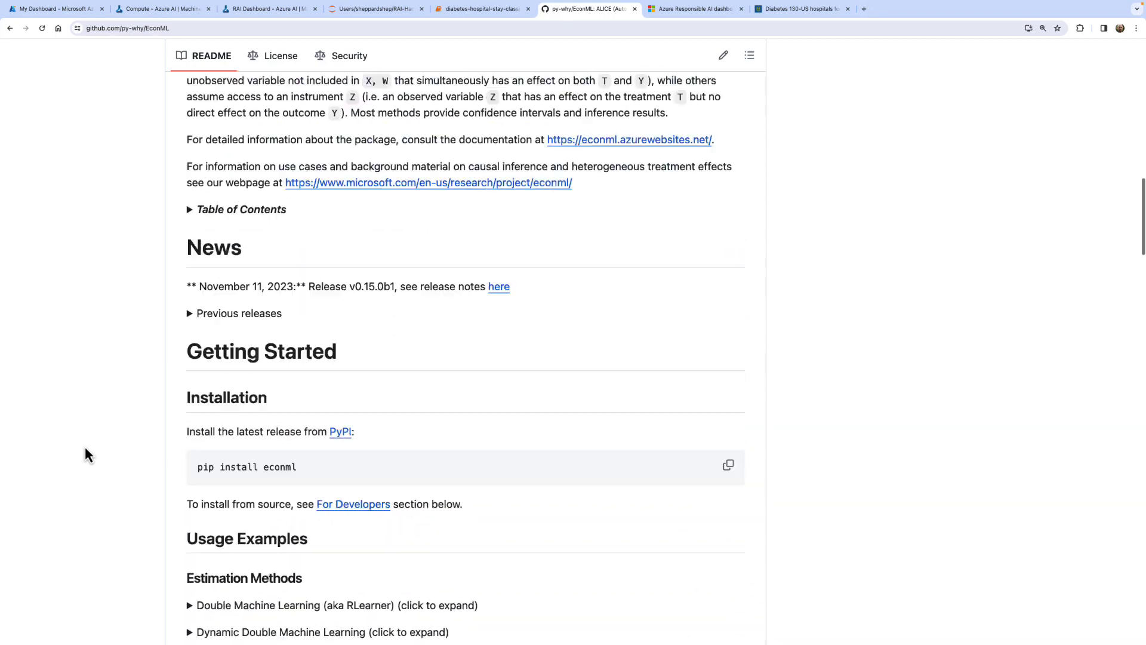
{"action": "scroll", "coordinate": [85, 447], "scroll_direction": "down", "scroll_amount": 1}
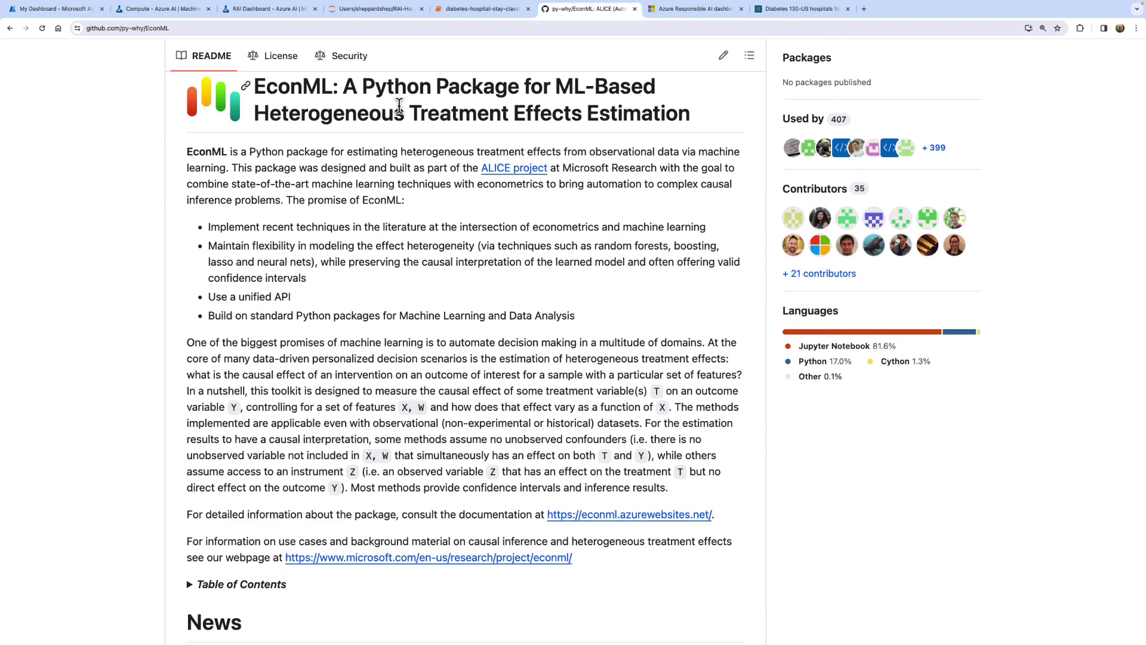
{"action": "scroll", "coordinate": [456, 304], "scroll_direction": "down", "scroll_amount": 1}
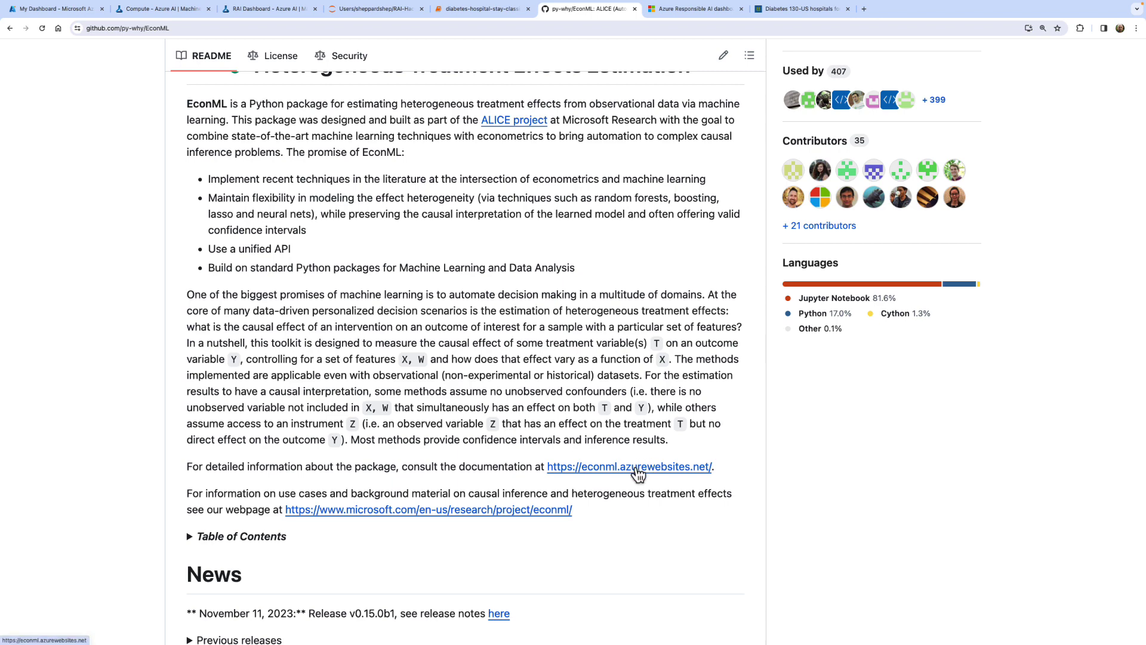
Open the EconML documentation site from the README and look through its user guide contents.
{"action": "left_click", "coordinate": [635, 468]}
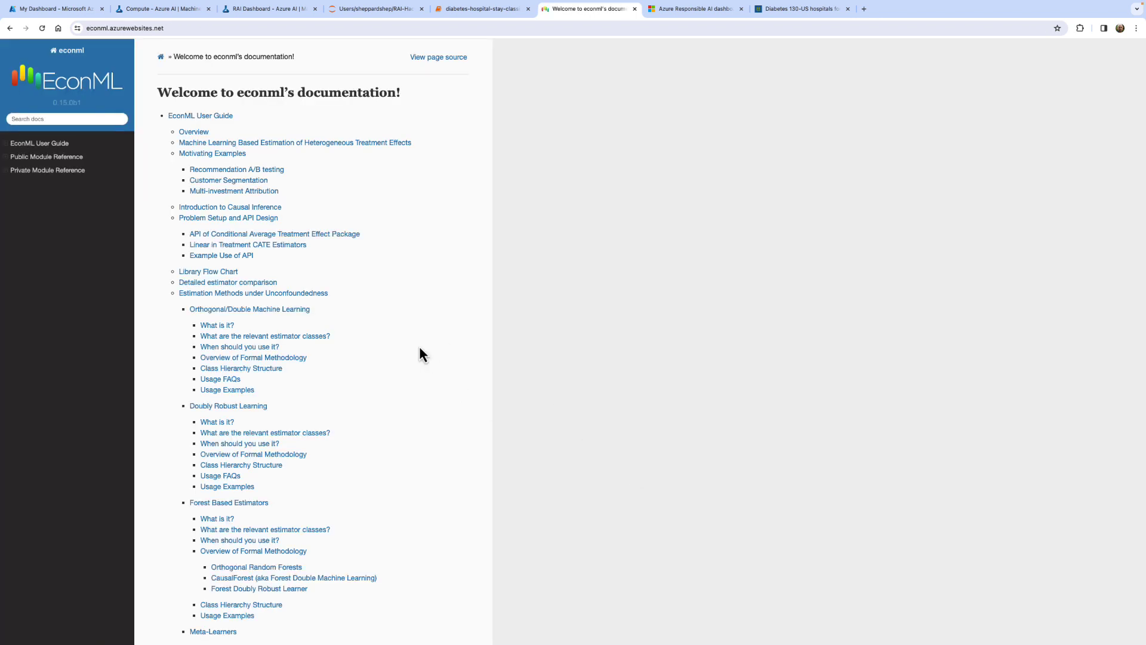
{"action": "scroll", "coordinate": [447, 436], "scroll_direction": "down", "scroll_amount": 5}
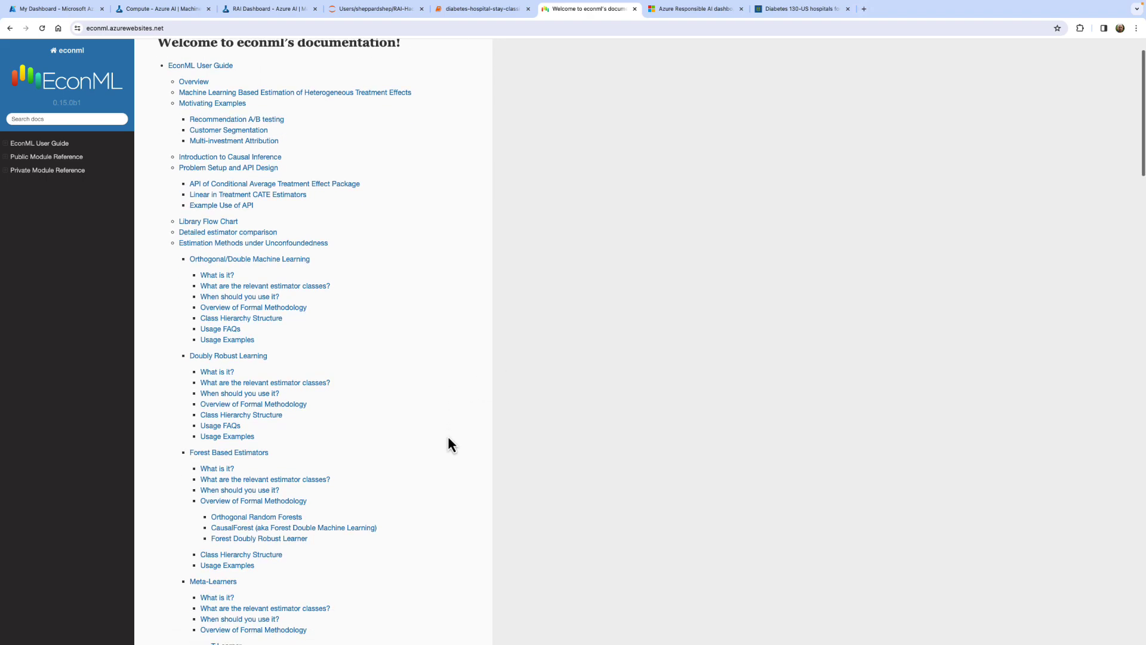
{"action": "scroll", "coordinate": [448, 443], "scroll_direction": "down", "scroll_amount": 5}
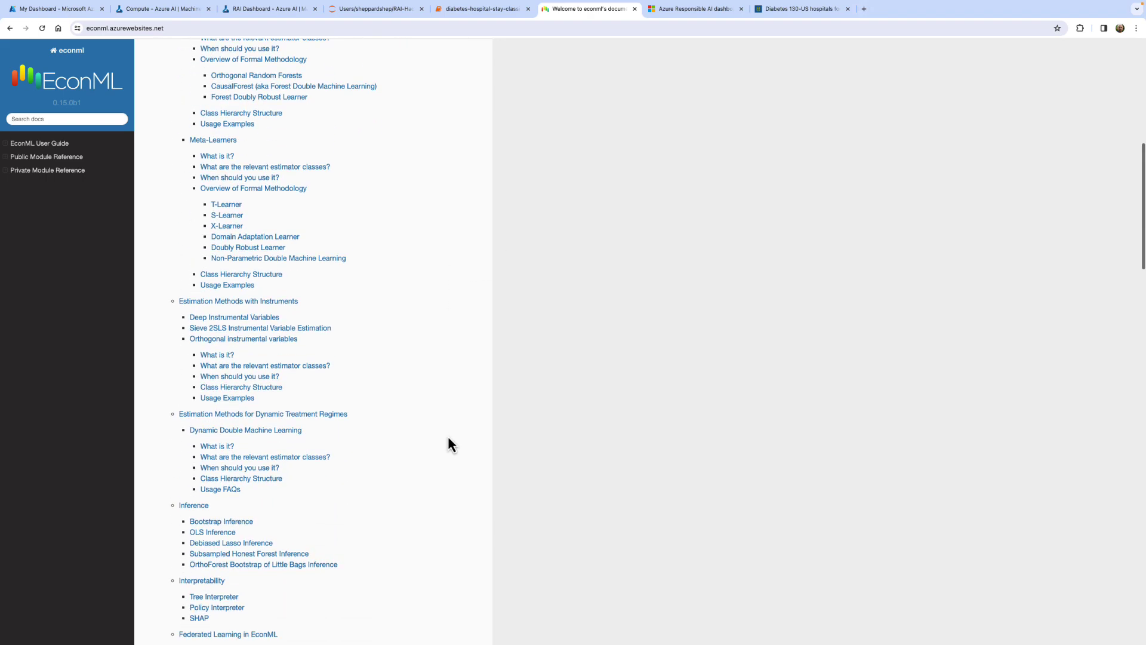
{"action": "scroll", "coordinate": [449, 443], "scroll_direction": "up", "scroll_amount": 10}
{"action": "scroll", "coordinate": [448, 444], "scroll_direction": "down", "scroll_amount": 1}
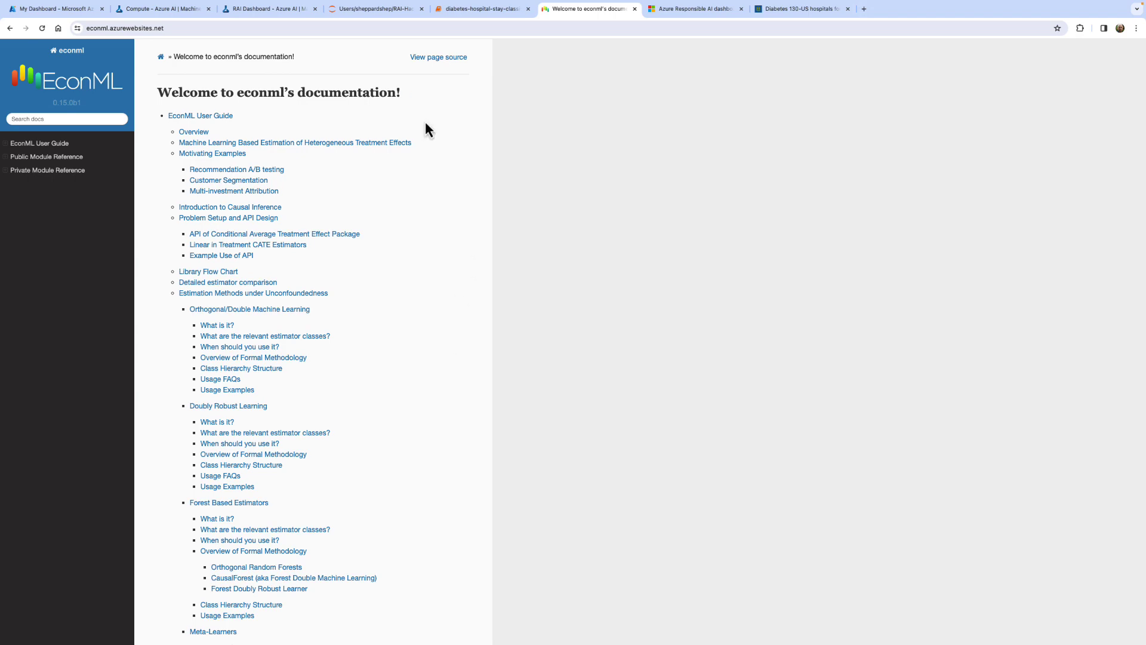
Return to the RAI Dashboard in Azure Machine Learning Studio, go back up to the error analysis, and exit to the Models list.
{"action": "left_click", "coordinate": [267, 10]}
{"action": "scroll", "coordinate": [444, 324], "scroll_direction": "up", "scroll_amount": 2}
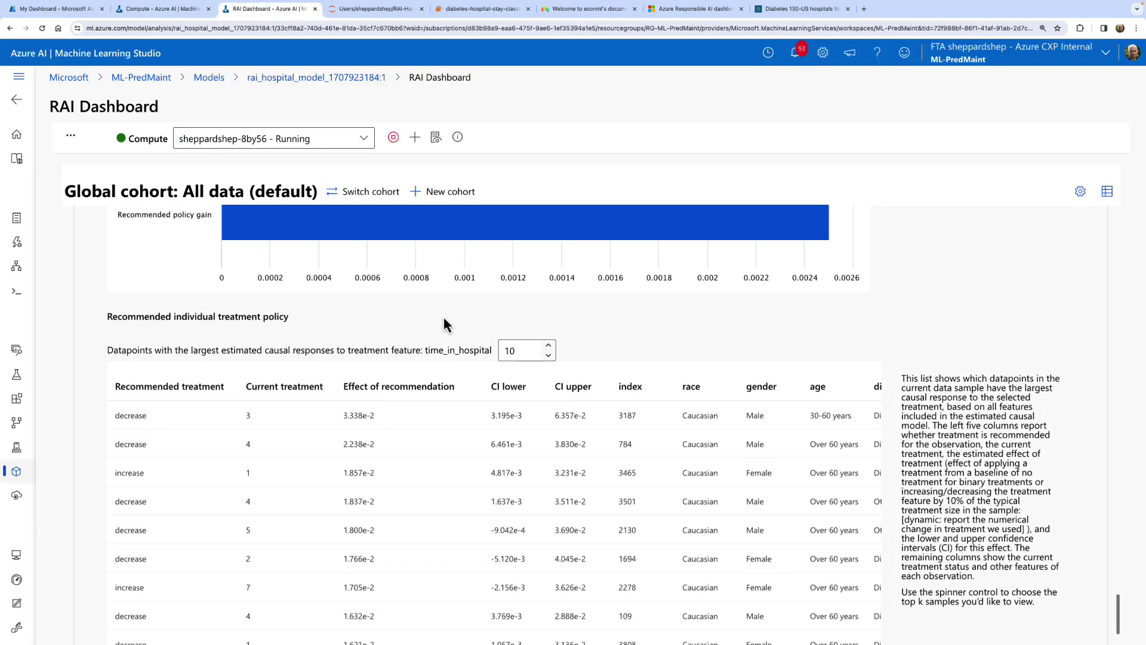
{"action": "scroll", "coordinate": [443, 325], "scroll_direction": "up", "scroll_amount": 15}
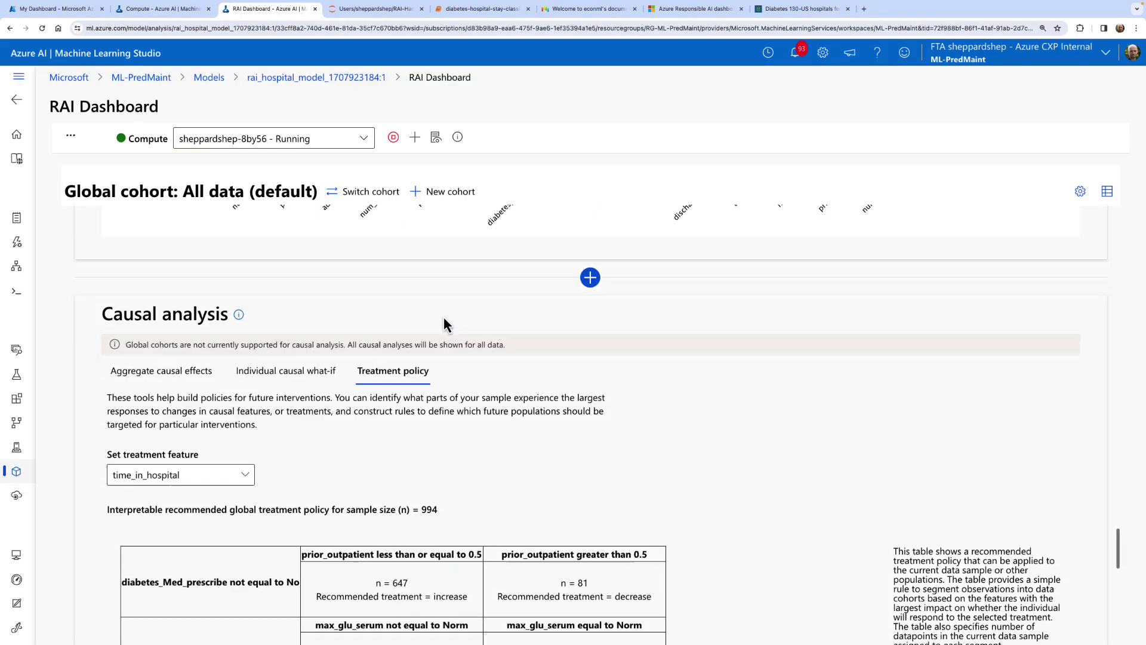
{"action": "scroll", "coordinate": [444, 322], "scroll_direction": "up", "scroll_amount": 15}
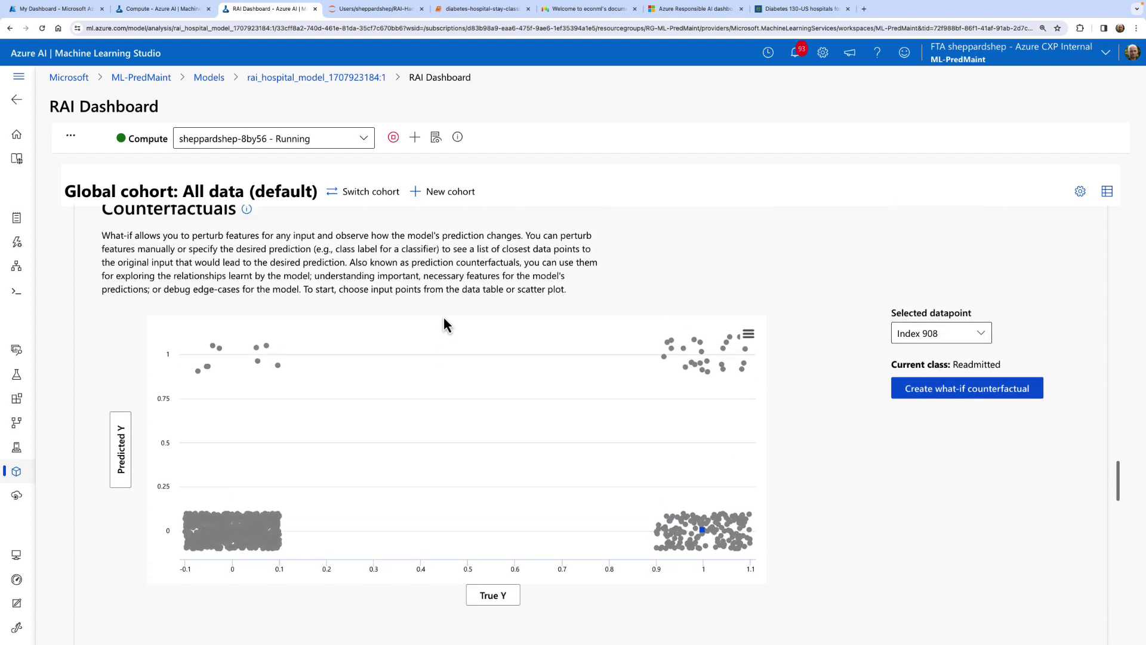
{"action": "scroll", "coordinate": [444, 322], "scroll_direction": "up", "scroll_amount": 10}
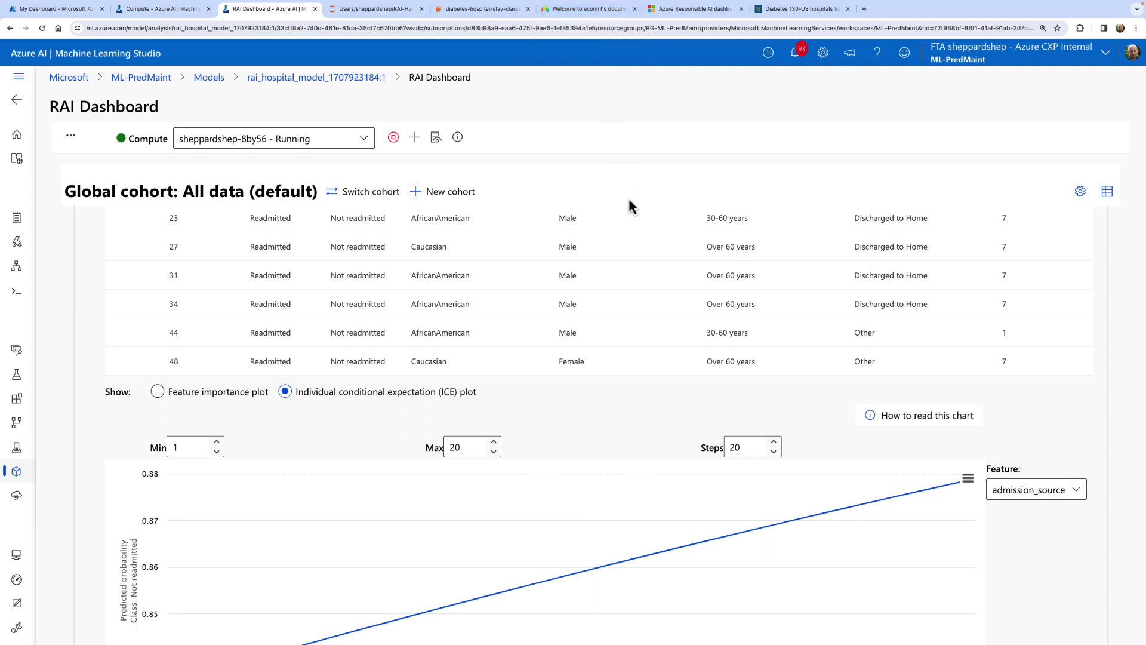
{"action": "scroll", "coordinate": [1118, 302], "scroll_direction": "up", "scroll_amount": 3}
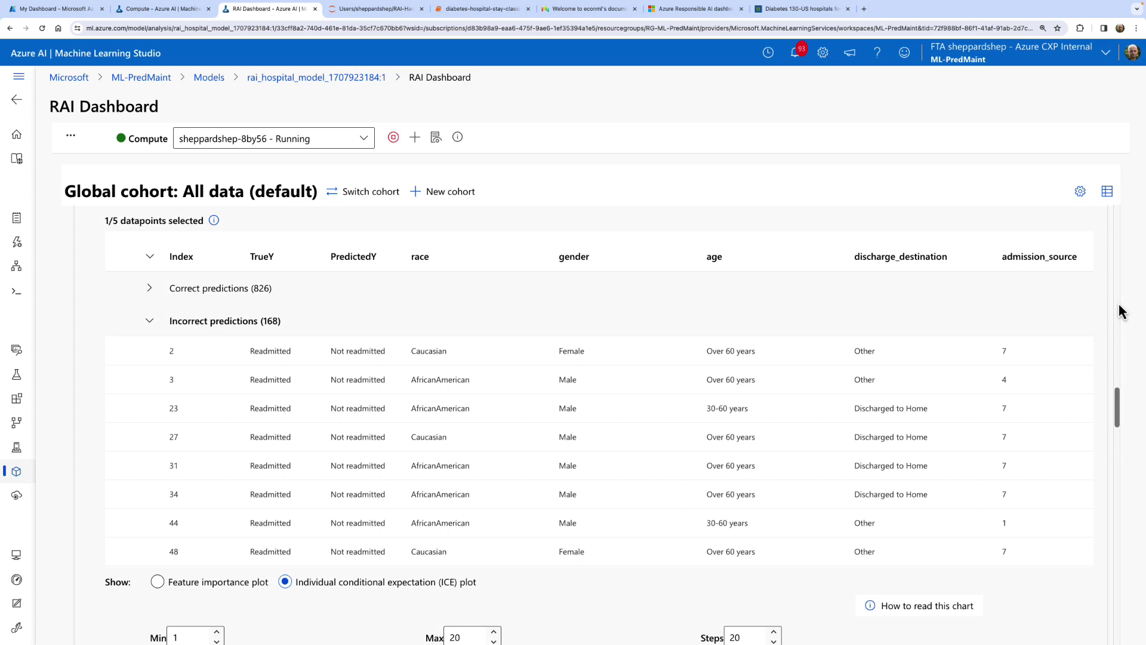
{"action": "scroll", "coordinate": [1119, 303], "scroll_direction": "up", "scroll_amount": 15}
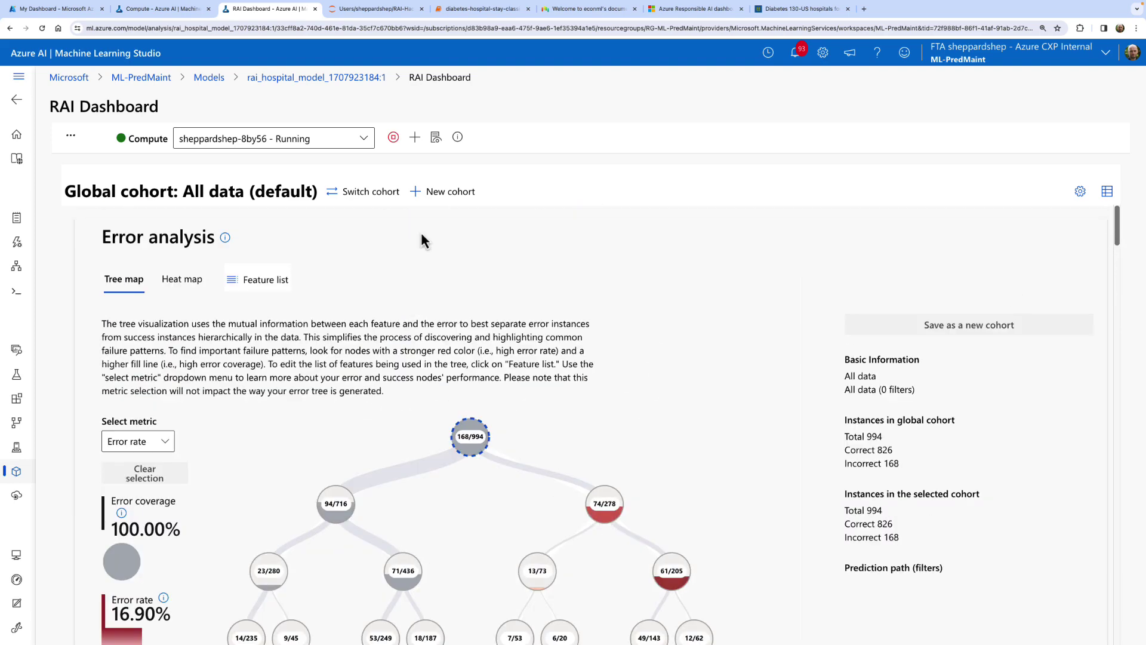
{"action": "left_click", "coordinate": [210, 82]}
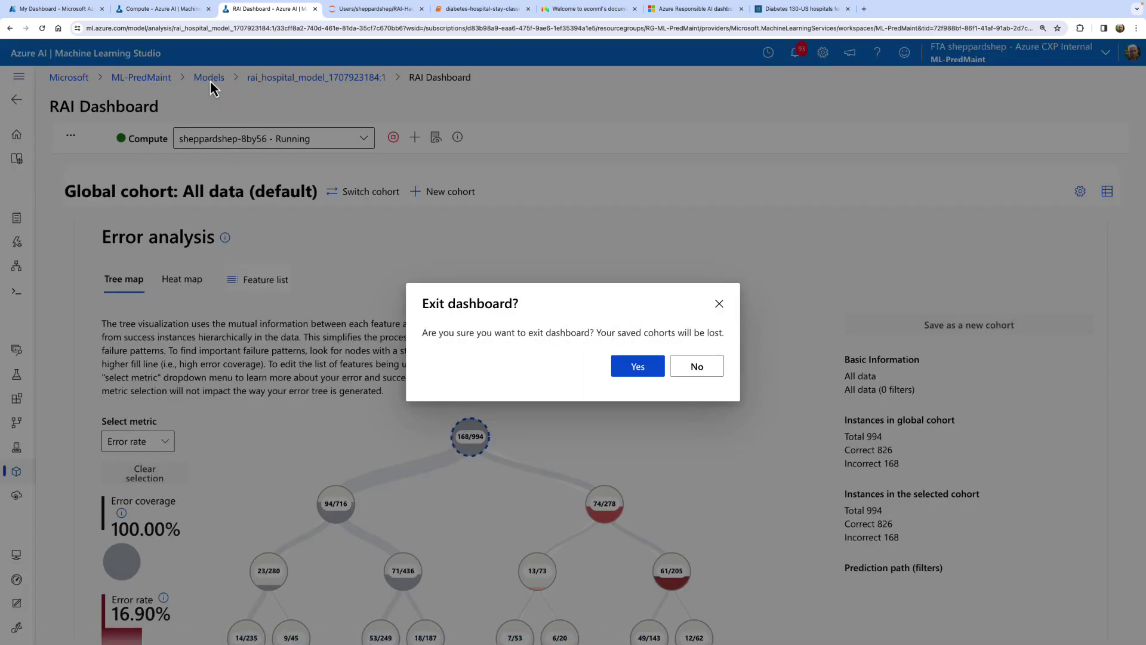
{"action": "left_click", "coordinate": [628, 368]}
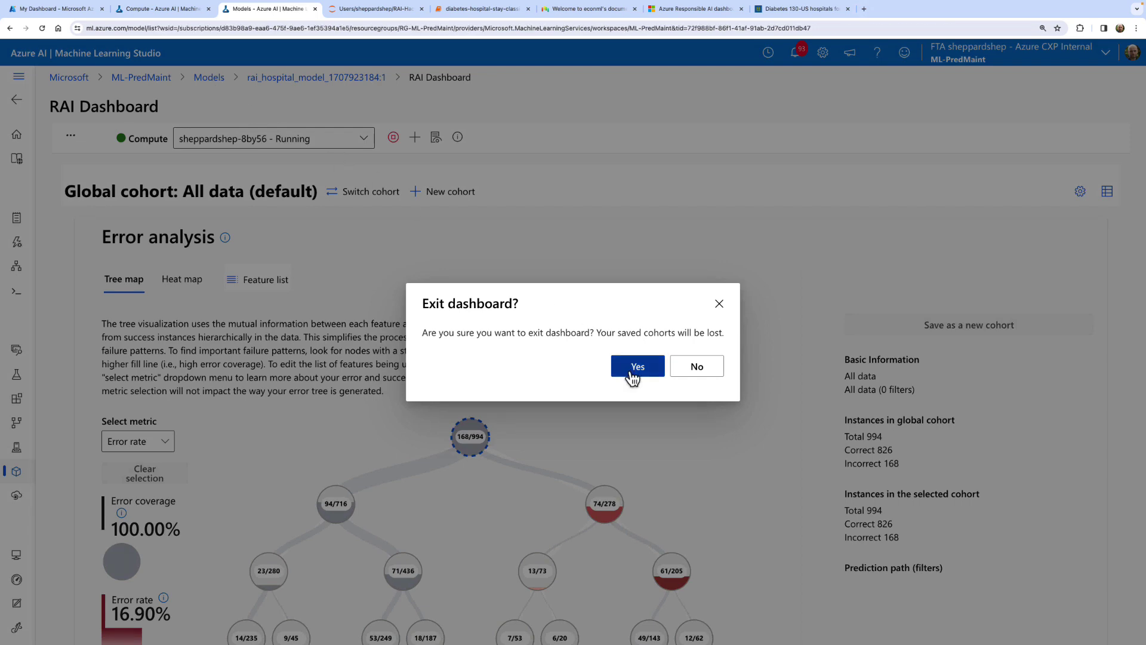